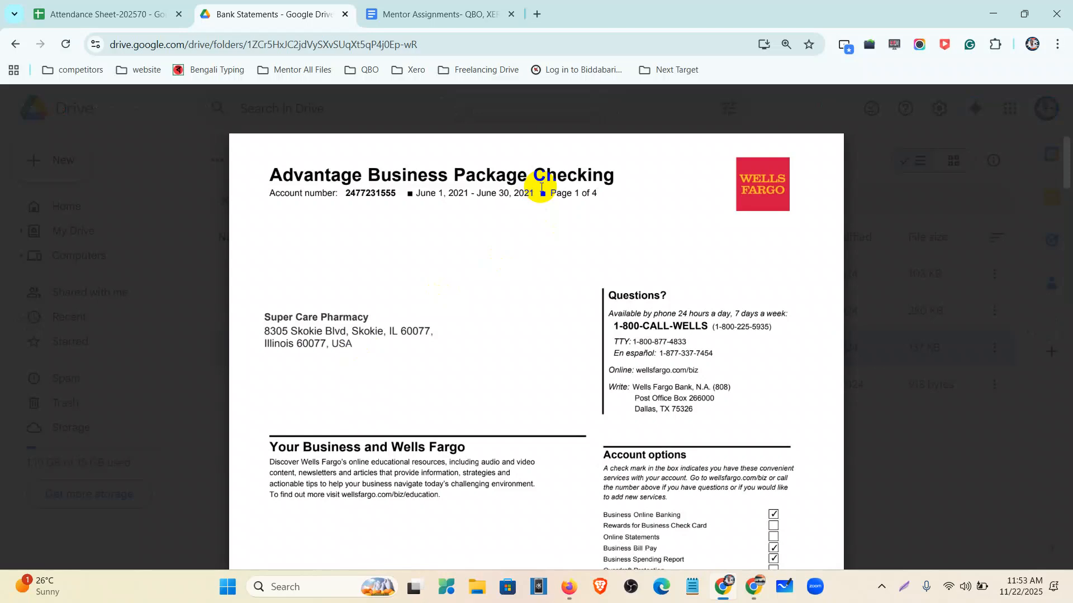
- Scroll to page 2 and highlight the June 2021 date range and $1,767.65 beginning balance
scroll(504, 202, "down", 15)
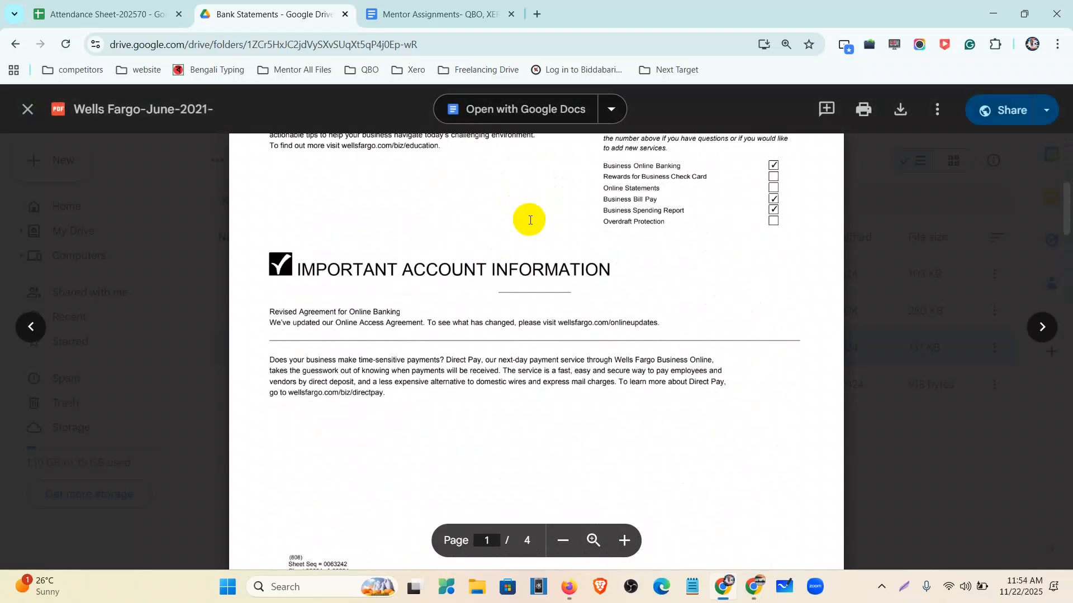
scroll(536, 231, "down", 20)
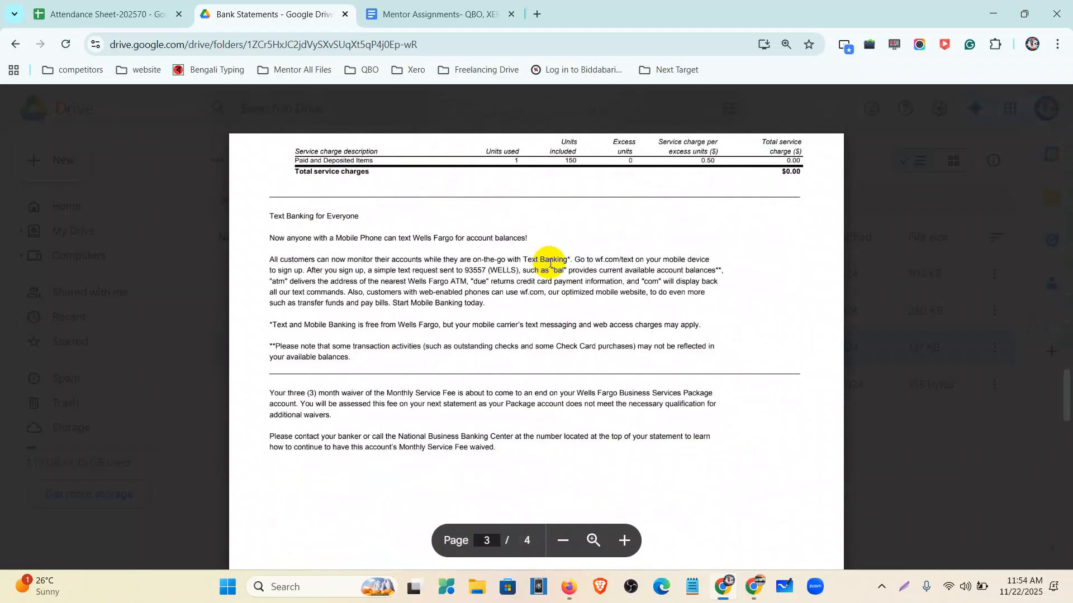
scroll(550, 263, "down", 12)
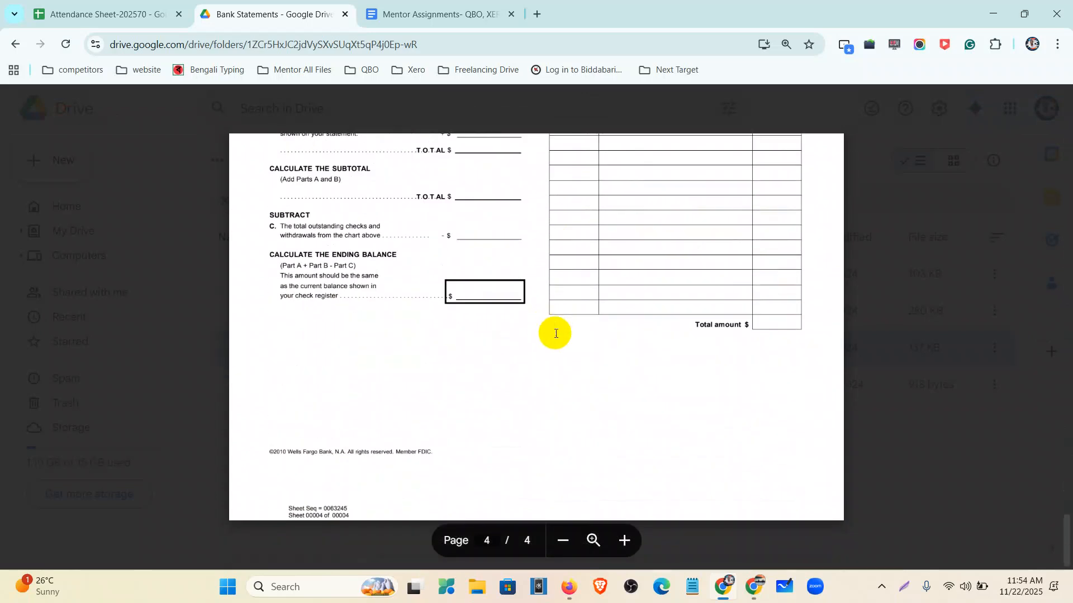
scroll(555, 333, "up", 20)
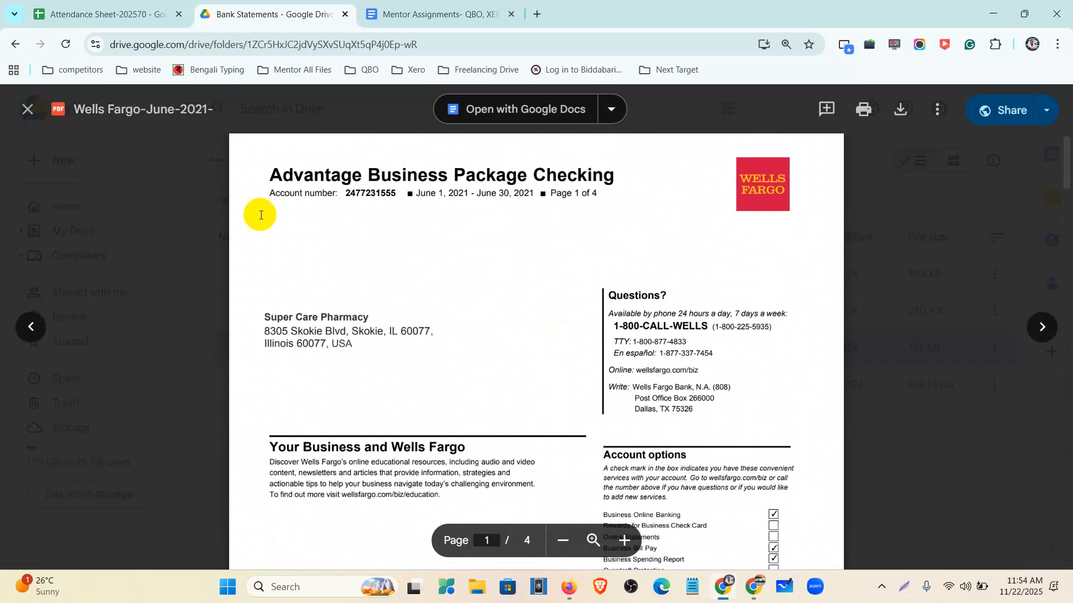
left_click_drag(407, 193, 537, 198)
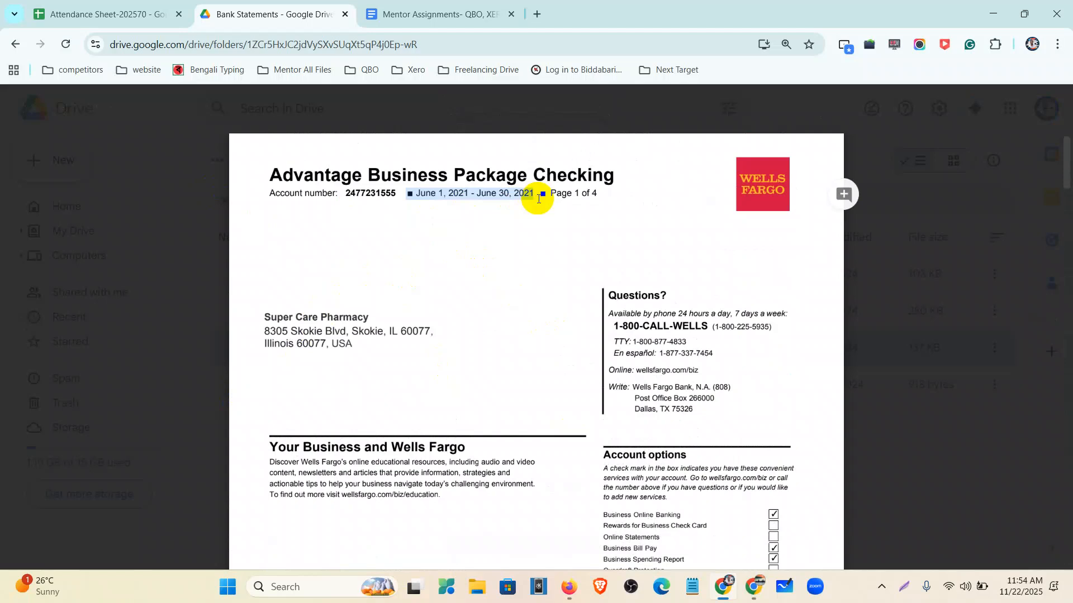
scroll(520, 246, "down", 14)
left_click_drag(291, 311, 512, 308)
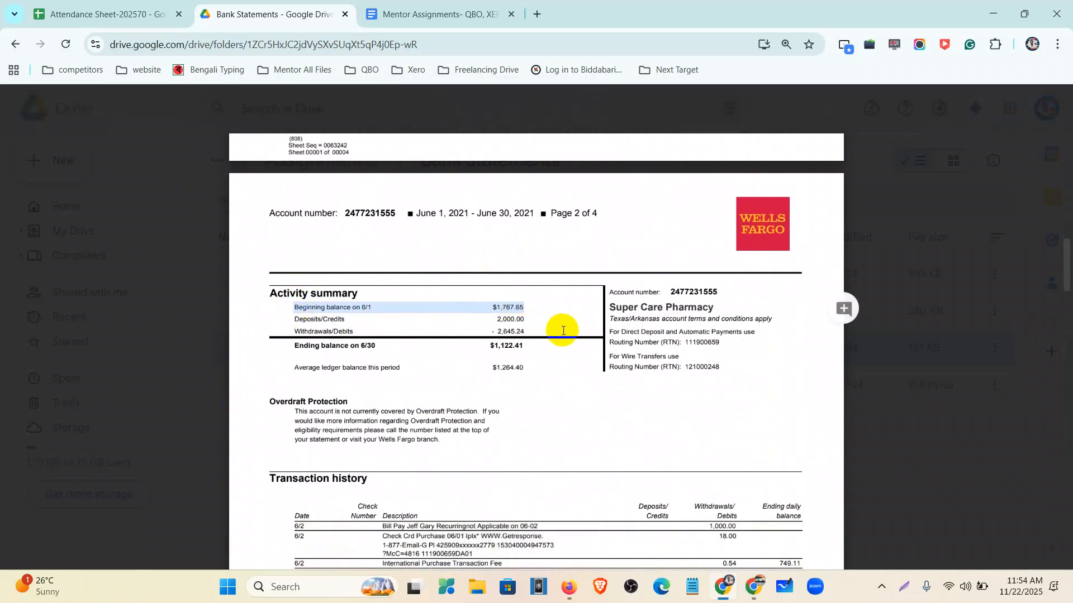
- Zoom in to highlight the 2,000.00 deposits, withdrawals and $1,122.41 ending balance rows, then zoom out
key("ctrl+plus")
key("ctrl+plus")
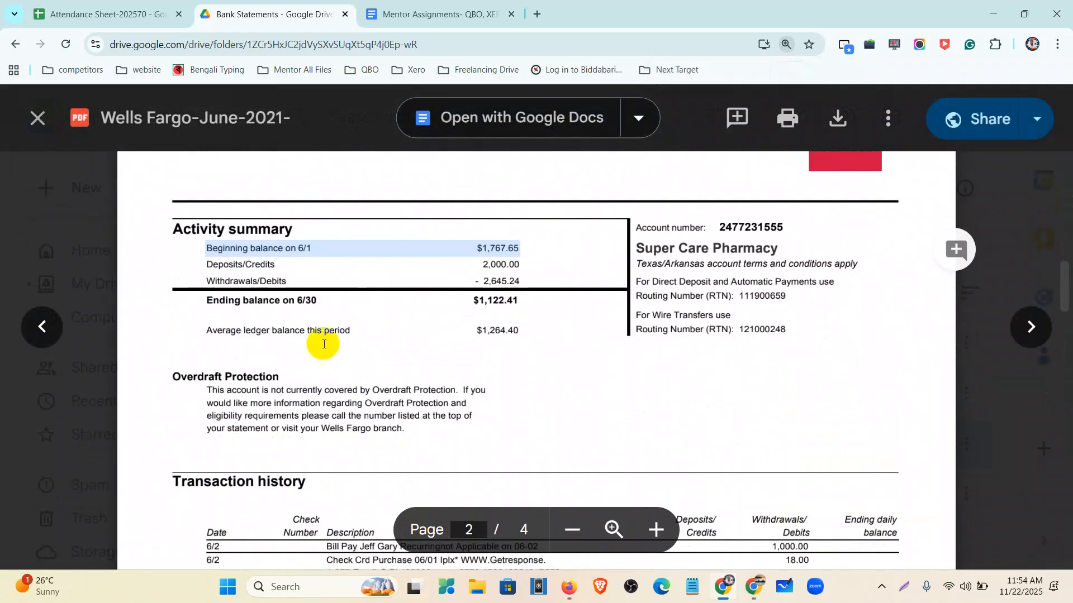
left_click_drag(205, 266, 503, 264)
left_click_drag(212, 279, 510, 280)
left_click_drag(204, 301, 520, 302)
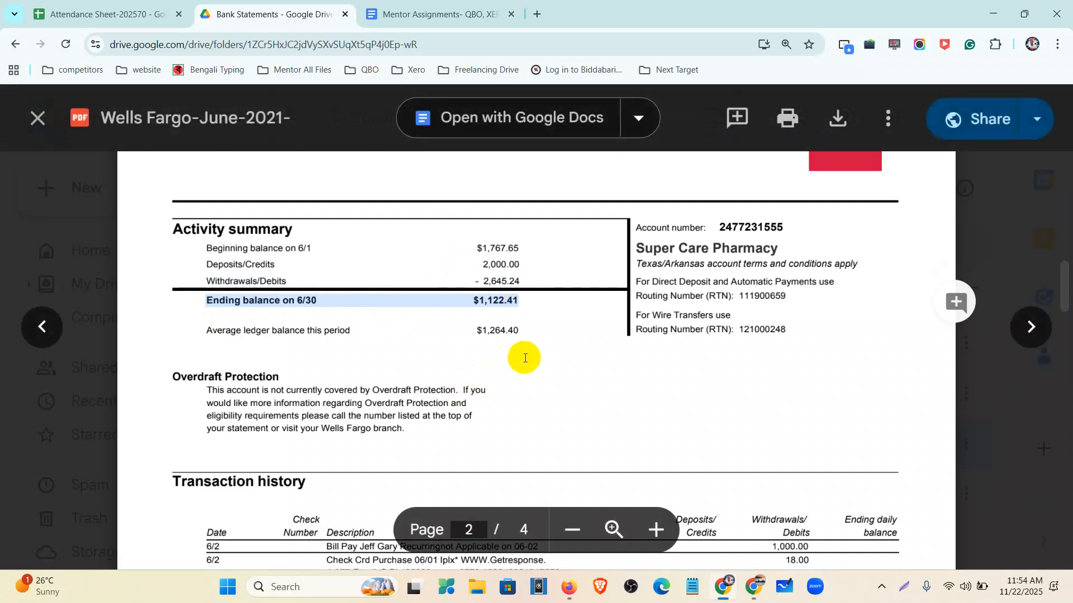
key("ctrl+minus")
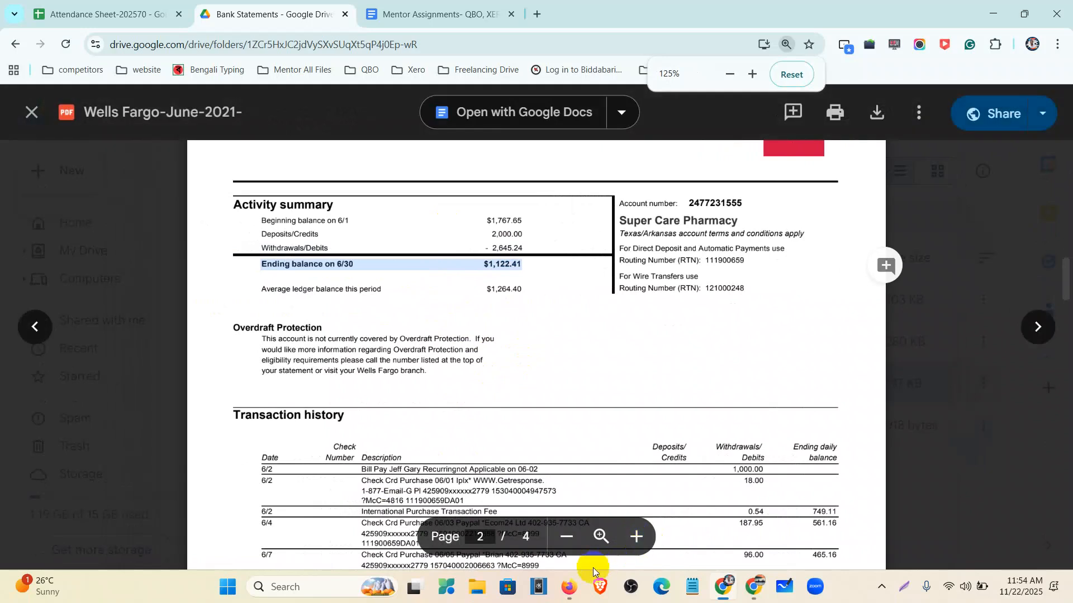
- Get back to the QuickBooks window from the browser
left_click(567, 589)
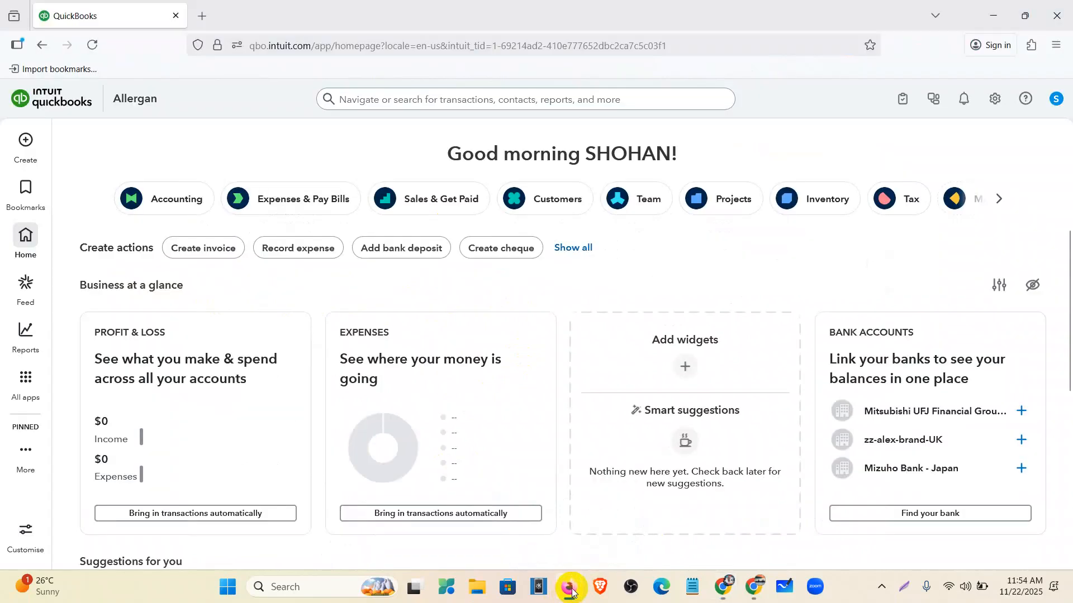
left_click(755, 584)
scroll(479, 398, "down", 8)
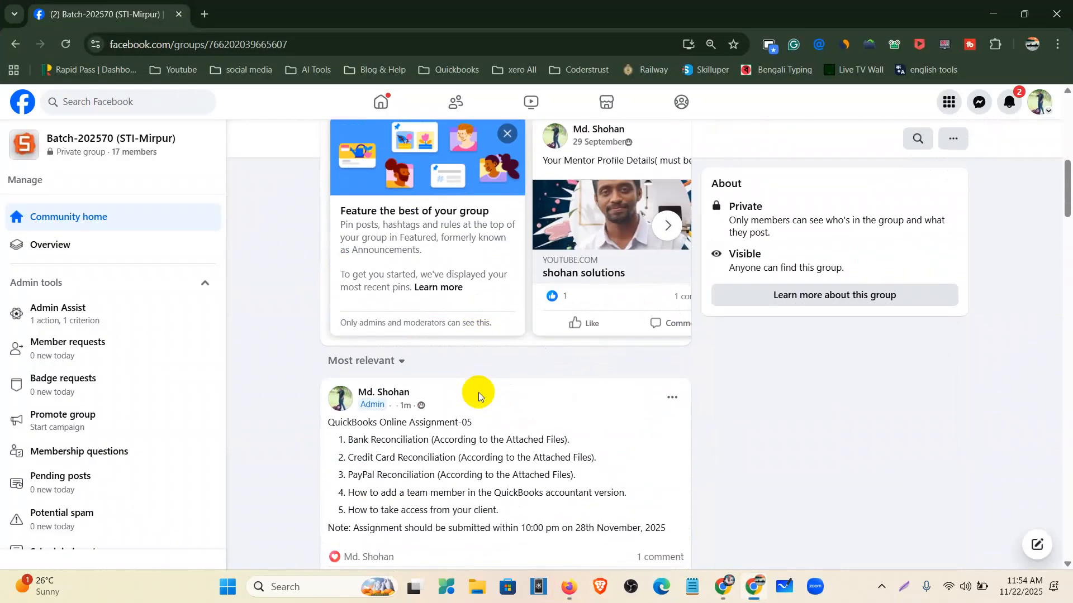
scroll(480, 404, "down", 3)
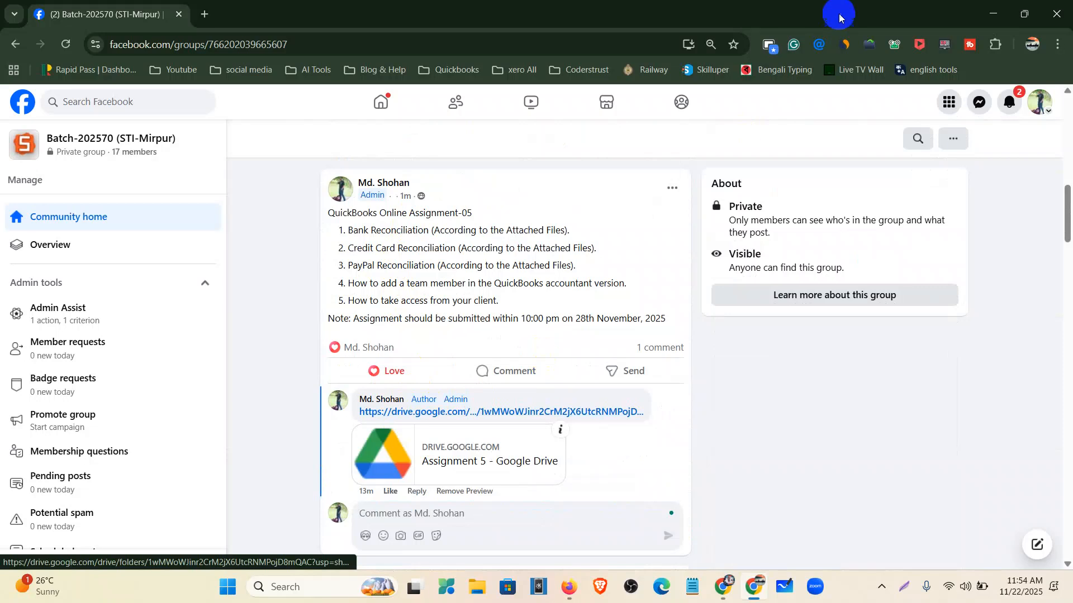
left_click(991, 14)
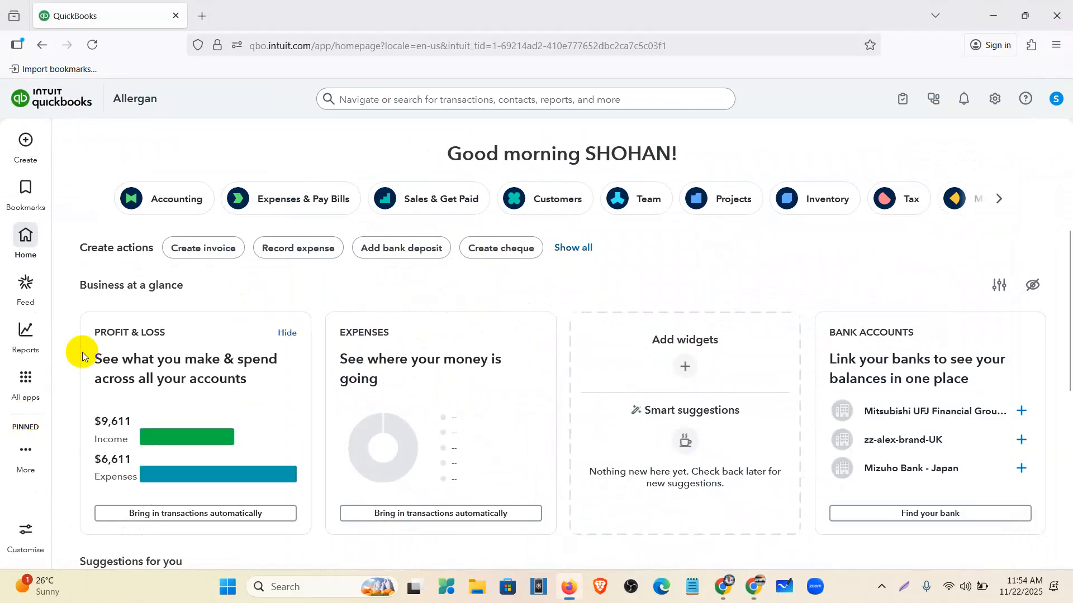
- Open the Chart of accounts via All apps > Accounting and start a new account
left_click(29, 143)
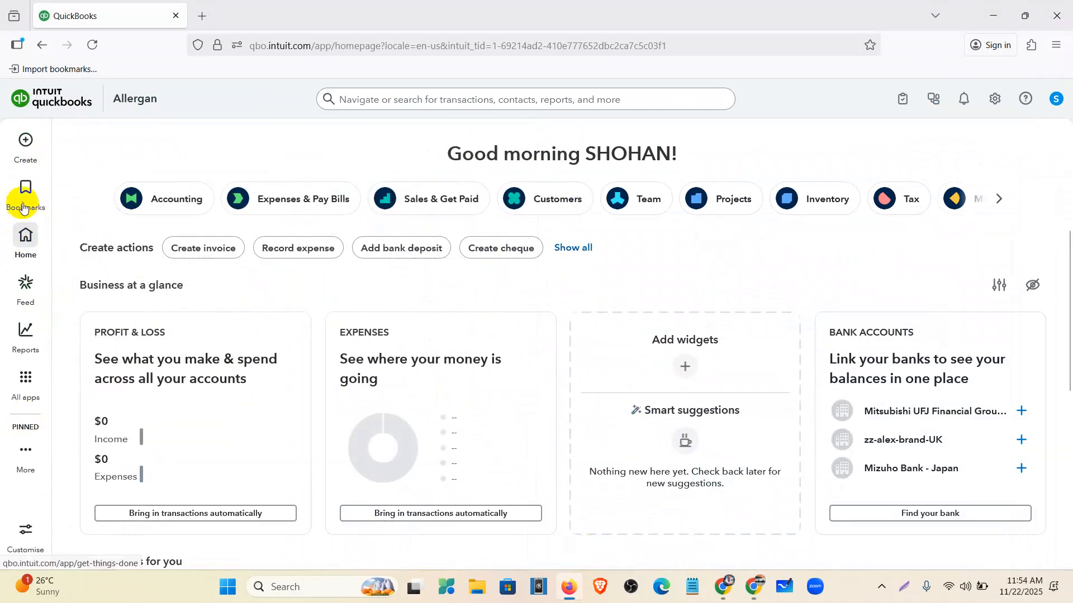
mouse_move(29, 192)
mouse_move(32, 152)
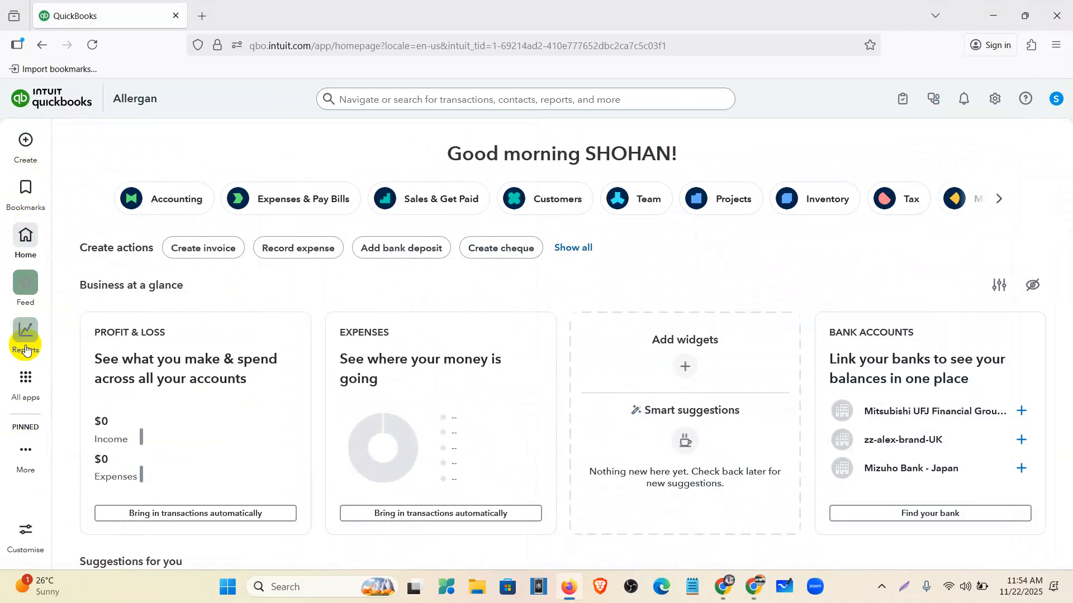
left_click(27, 373)
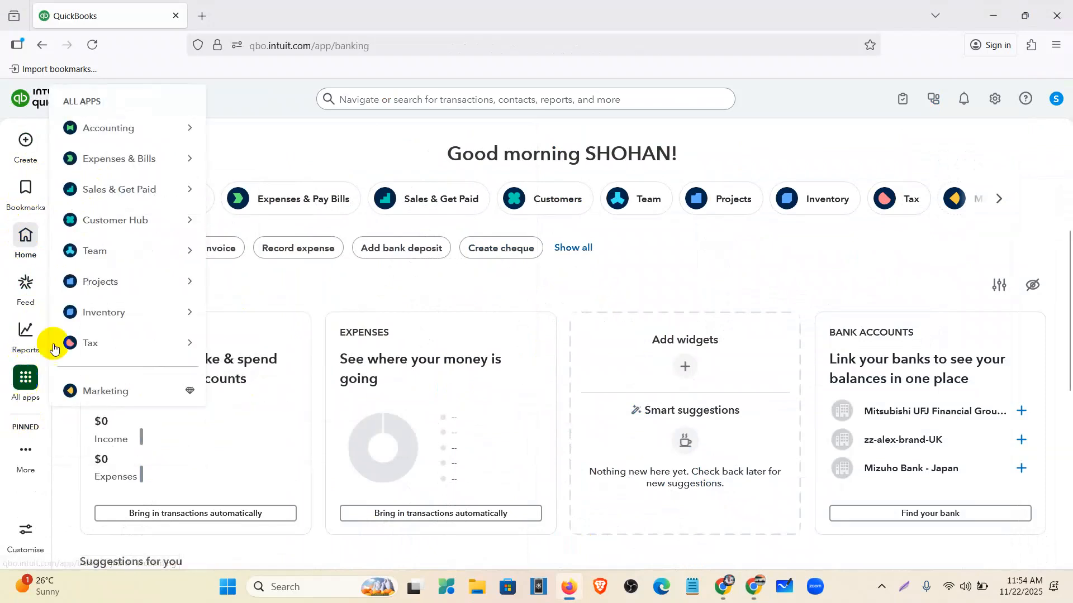
mouse_move(119, 136)
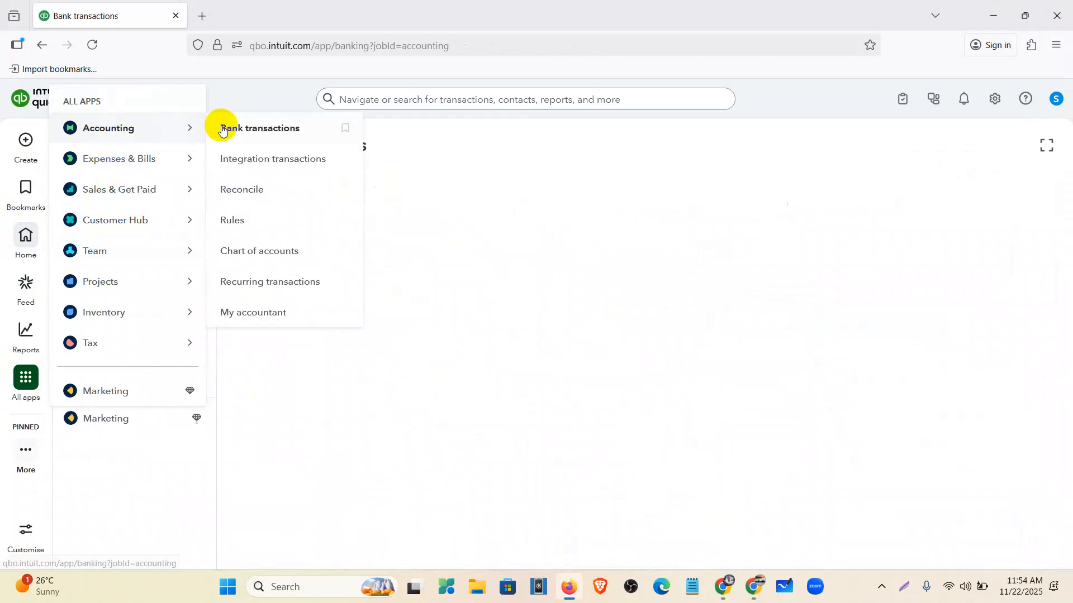
left_click(255, 252)
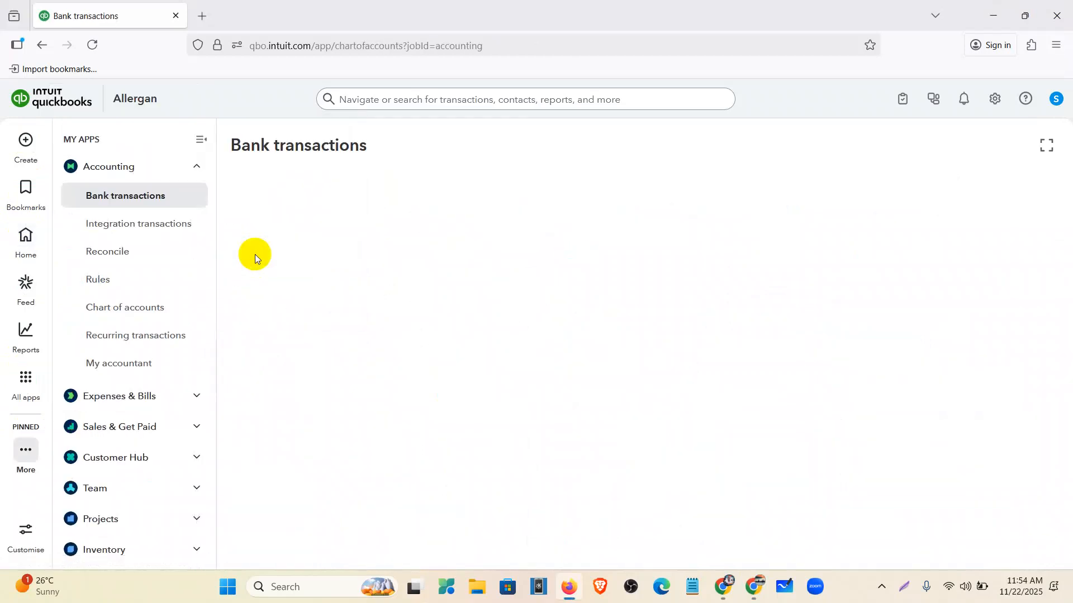
left_click(207, 141)
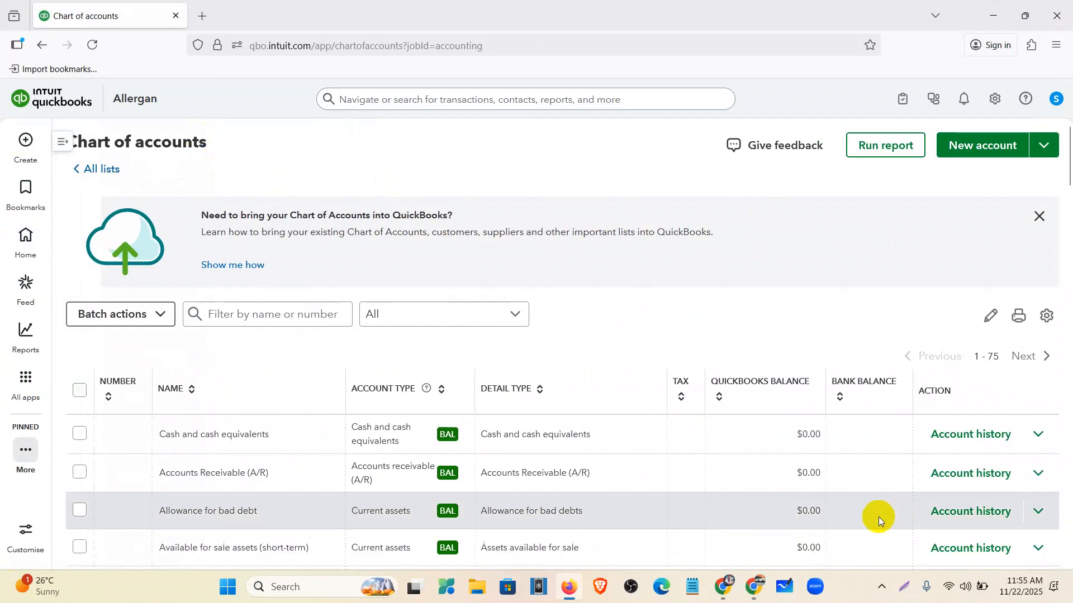
left_click(1002, 149)
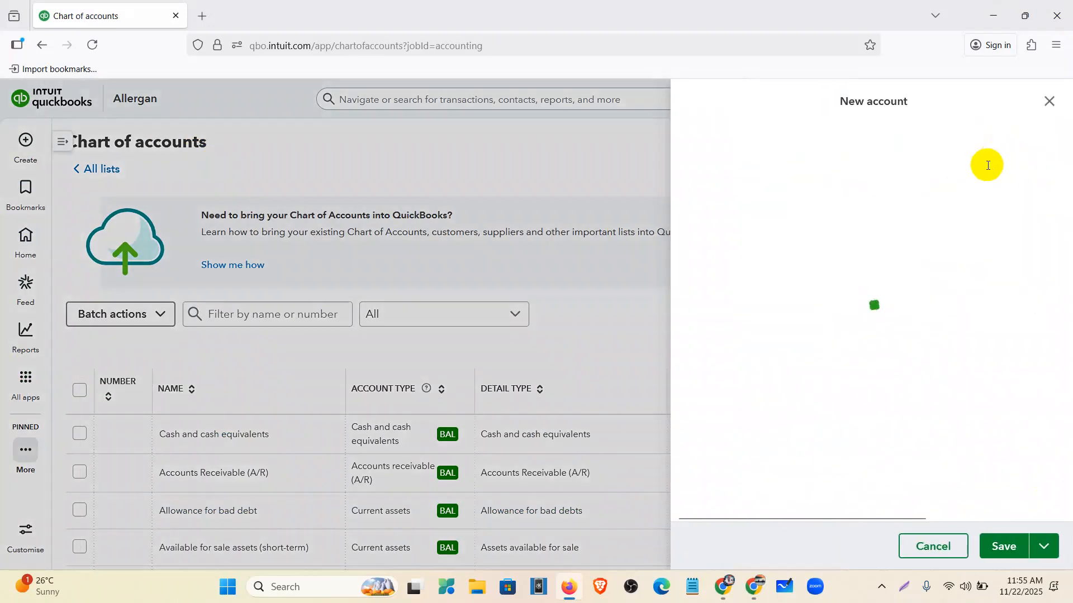
- Name the account 'Welles Fargo- New', number 1000, type Cash and cash equivalents, detail Bank
left_click(741, 162)
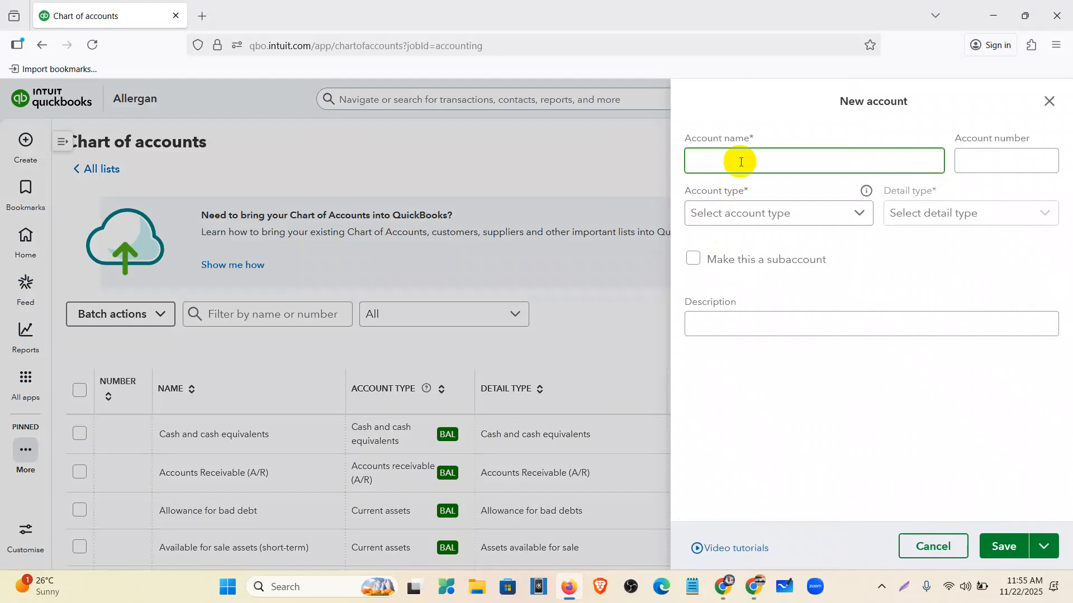
type("Welles Fargo- New")
left_click(972, 166)
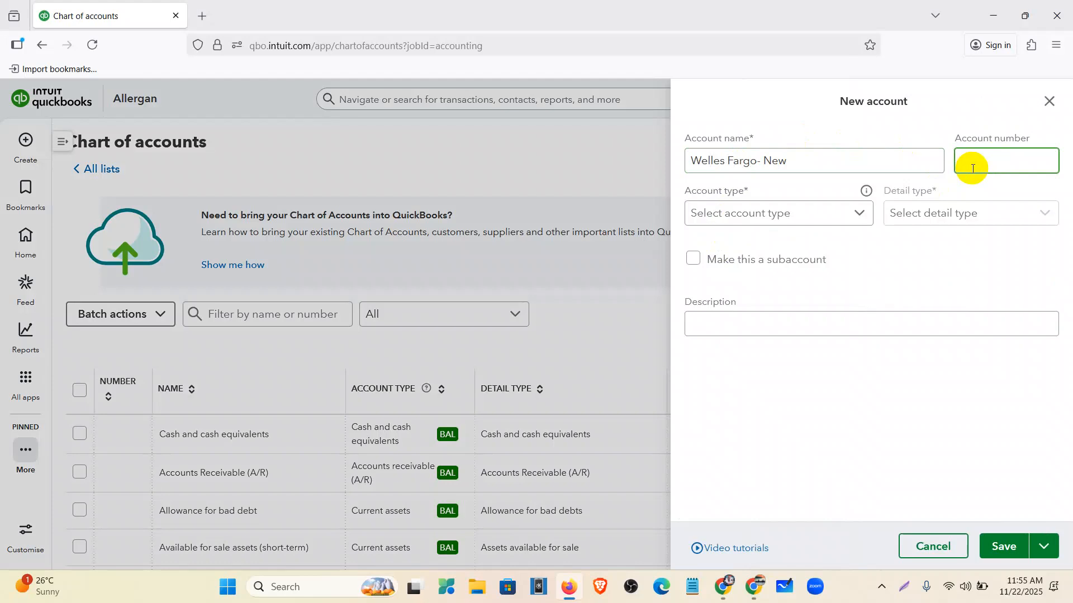
type("1000")
left_click(833, 213)
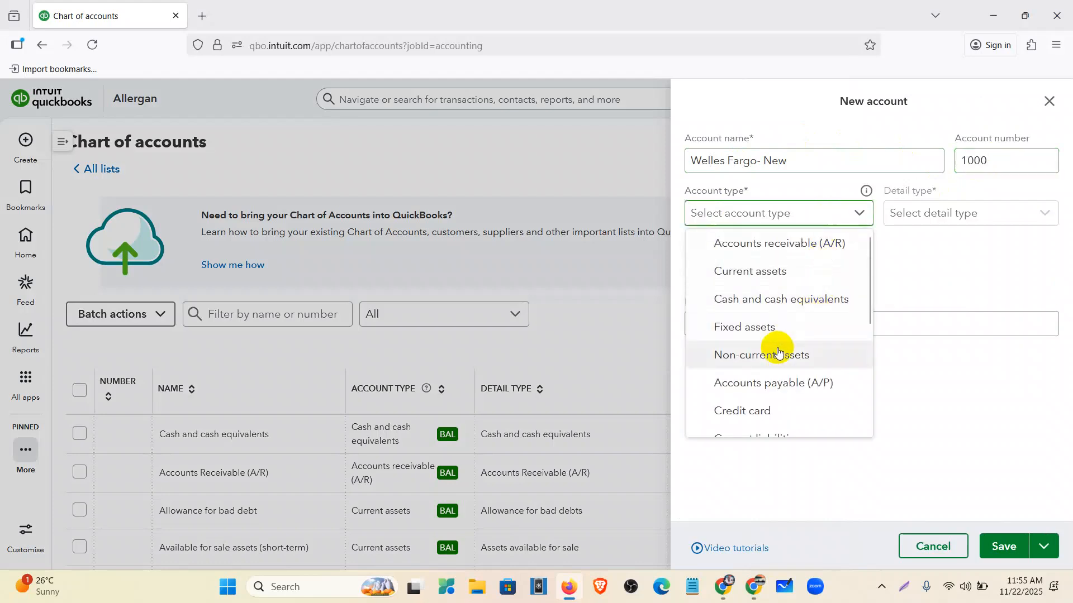
left_click(750, 301)
left_click(925, 219)
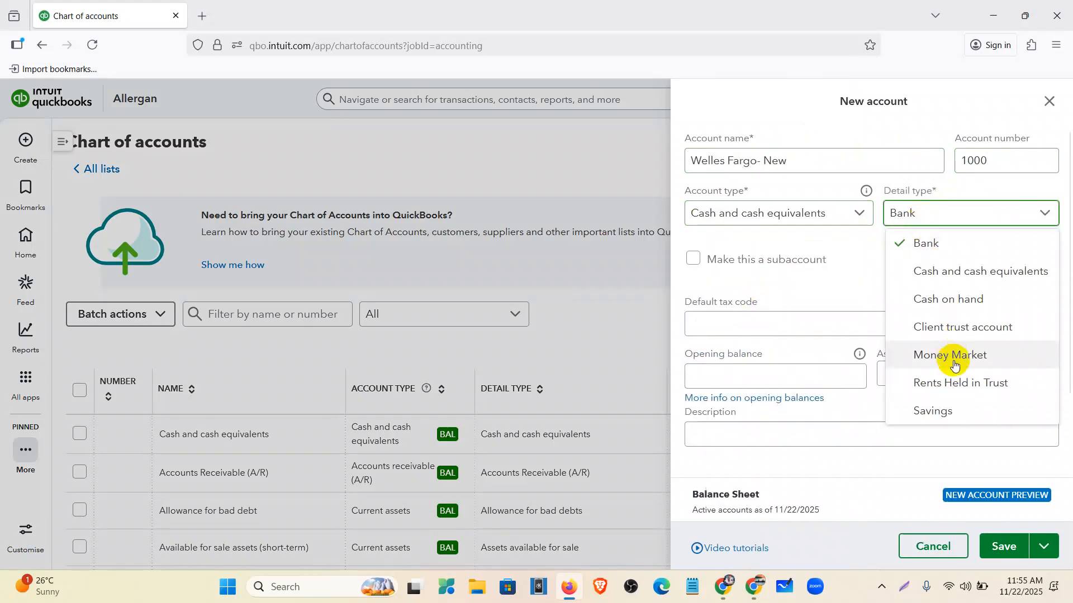
left_click(923, 249)
- Copy the $1,767.65 beginning balance from the statement into the opening balance
left_click(797, 369)
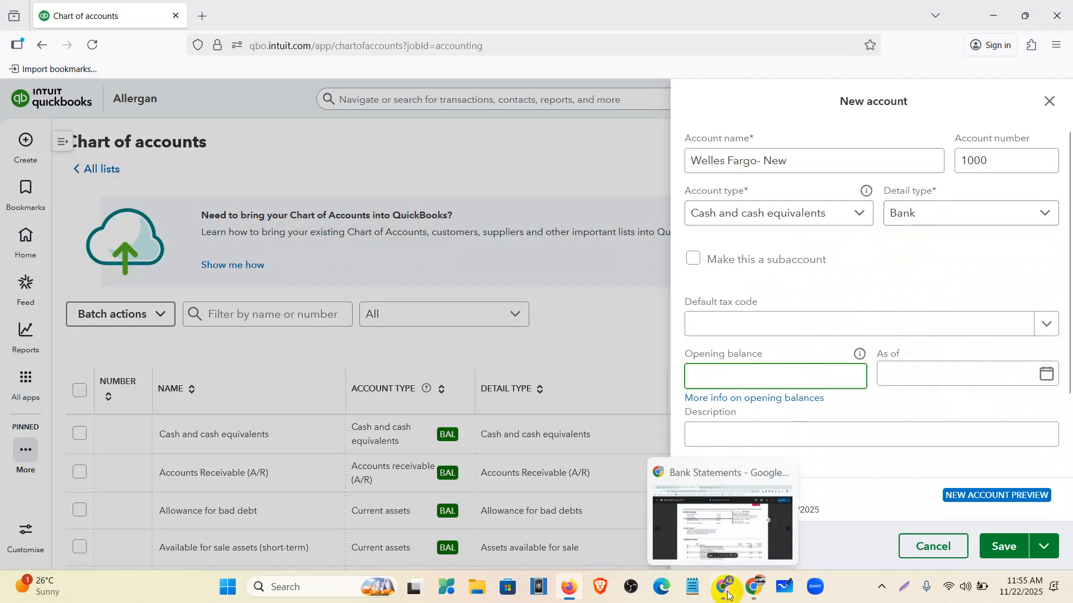
left_click(727, 594)
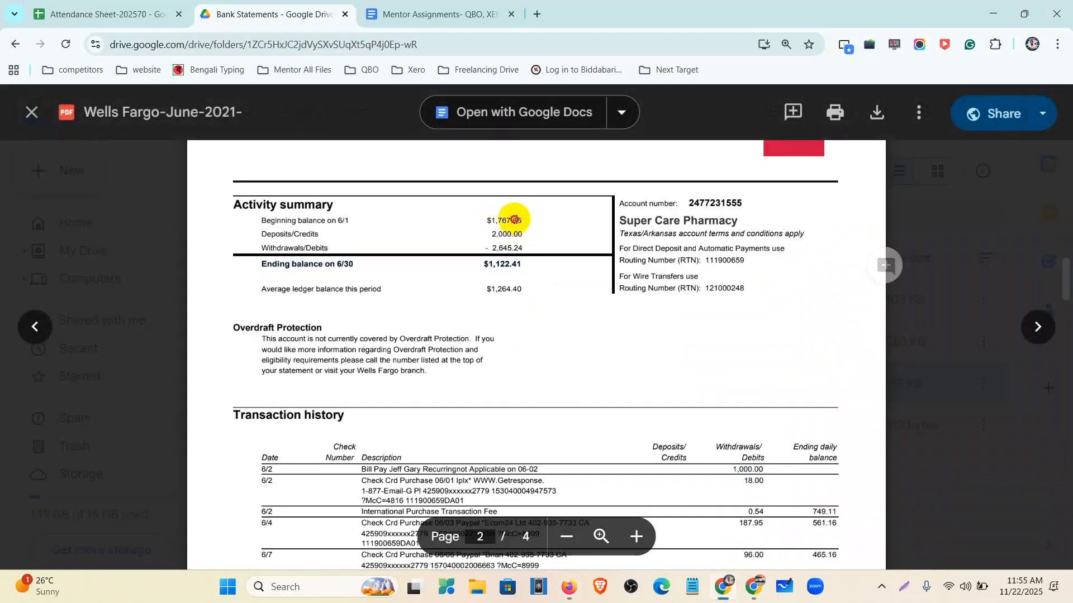
left_click_drag(514, 220, 493, 219)
key("ctrl+c")
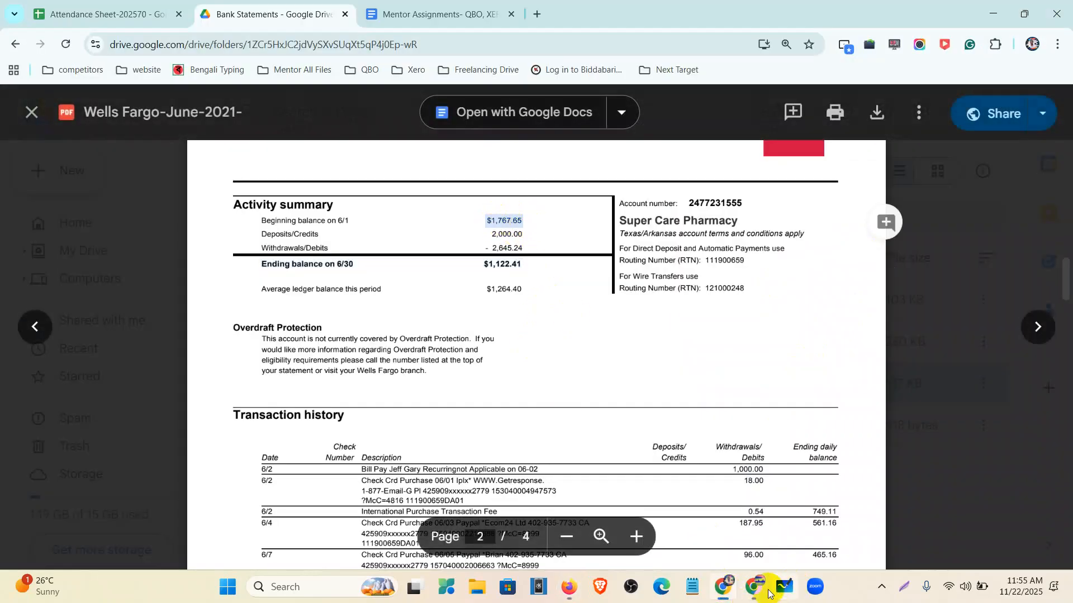
left_click(568, 587)
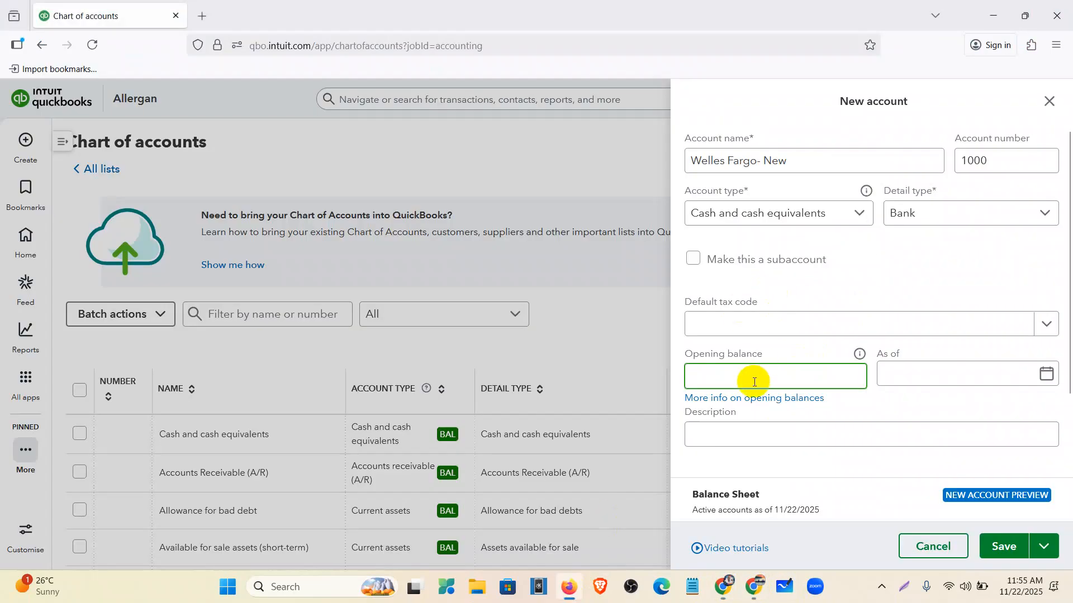
key("ctrl+v")
- Set the opening balance date to 06/01/2021 after checking the statement, and save the account
left_click(894, 374)
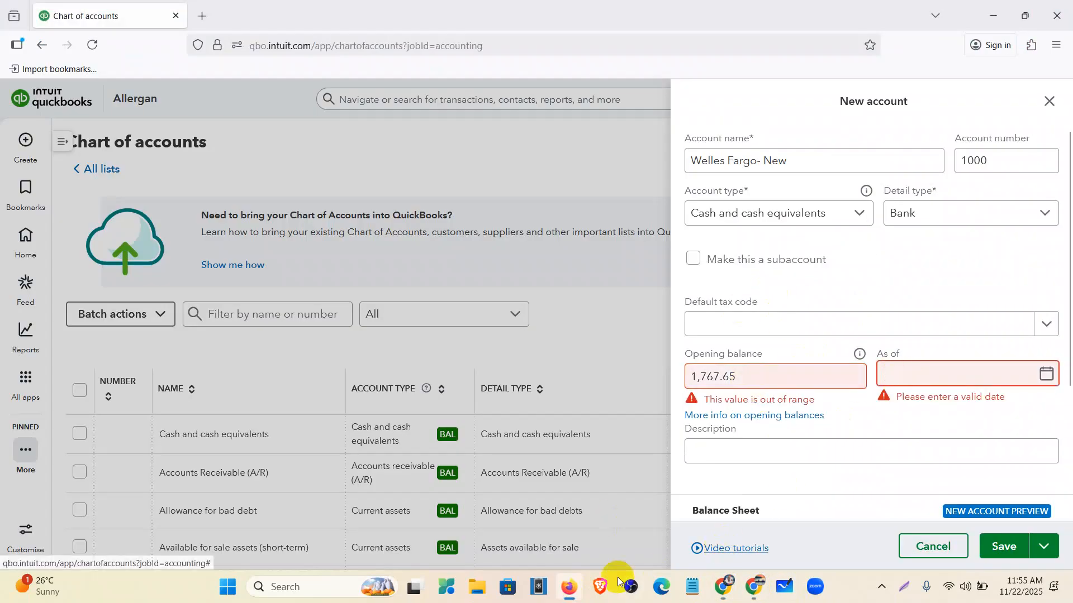
left_click(566, 588)
scroll(469, 380, "up", 3)
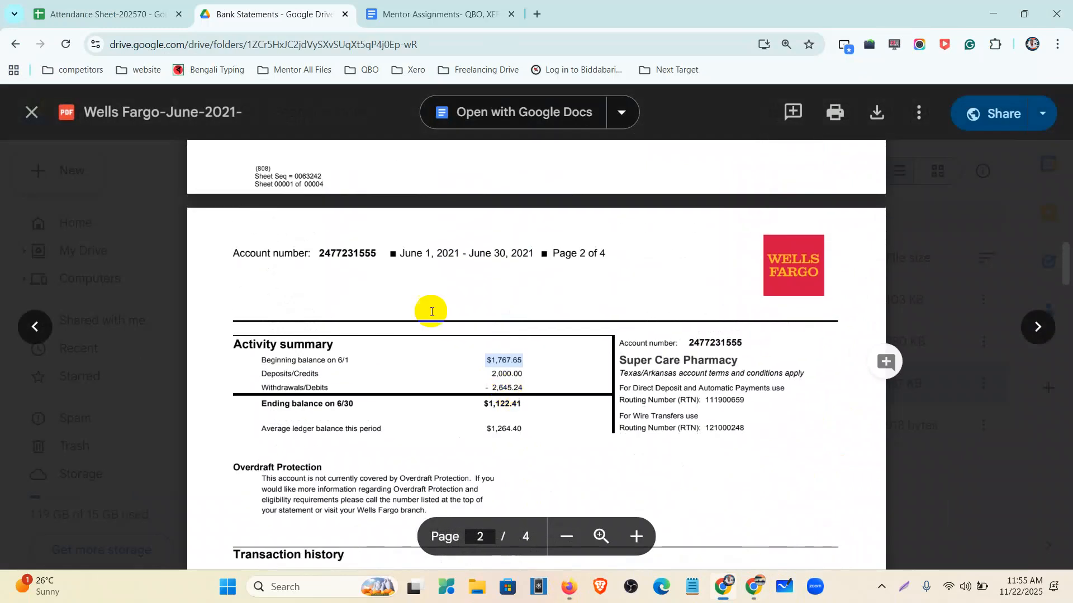
scroll(458, 269, "down", 3)
left_click(568, 586)
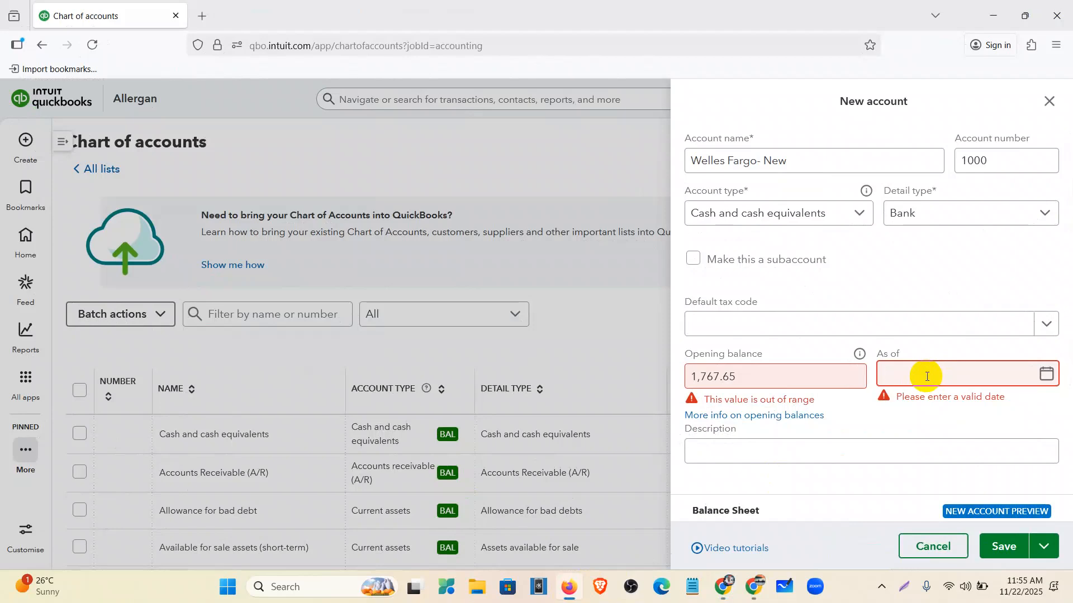
type("06/01/2021")
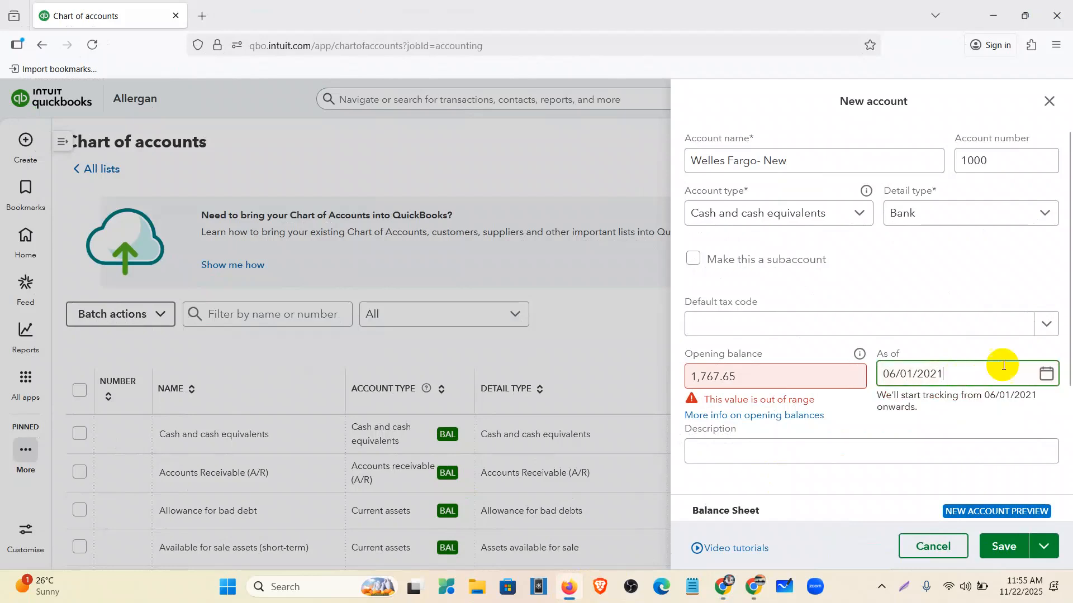
left_click(1047, 375)
left_click(1004, 546)
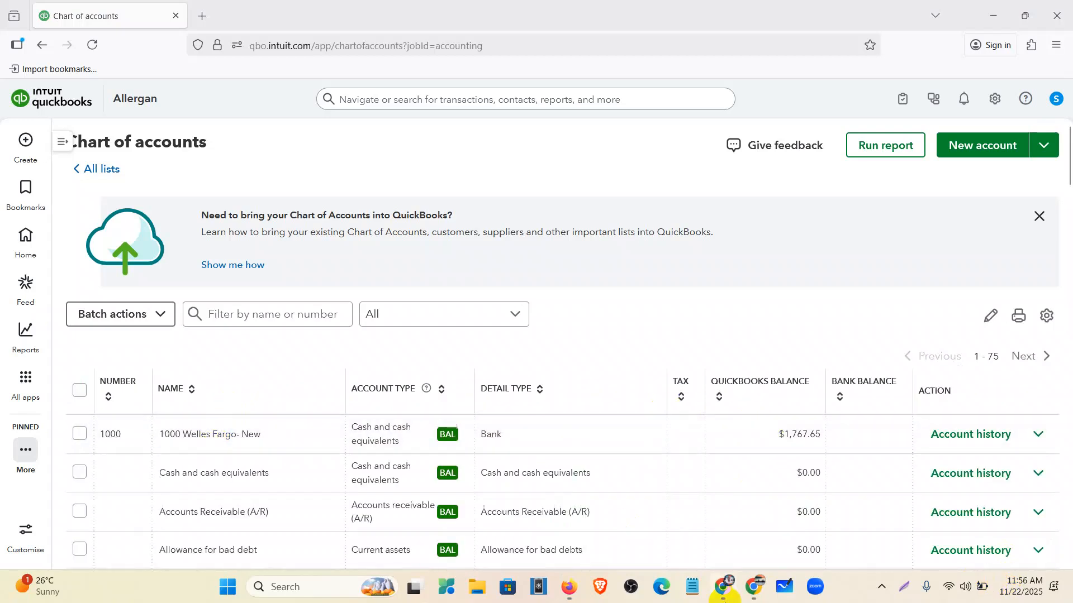
- Download the Wells Fargo-June-2021-.pdf statement from Google Drive and open a blank tab
left_click(723, 587)
scroll(586, 372, "up", 15)
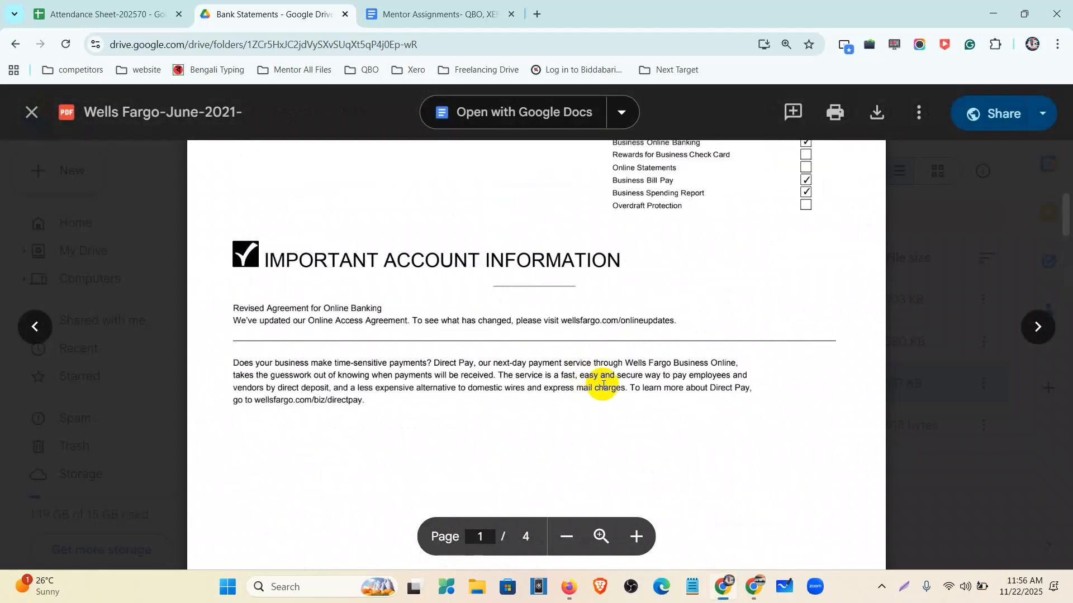
left_click(882, 116)
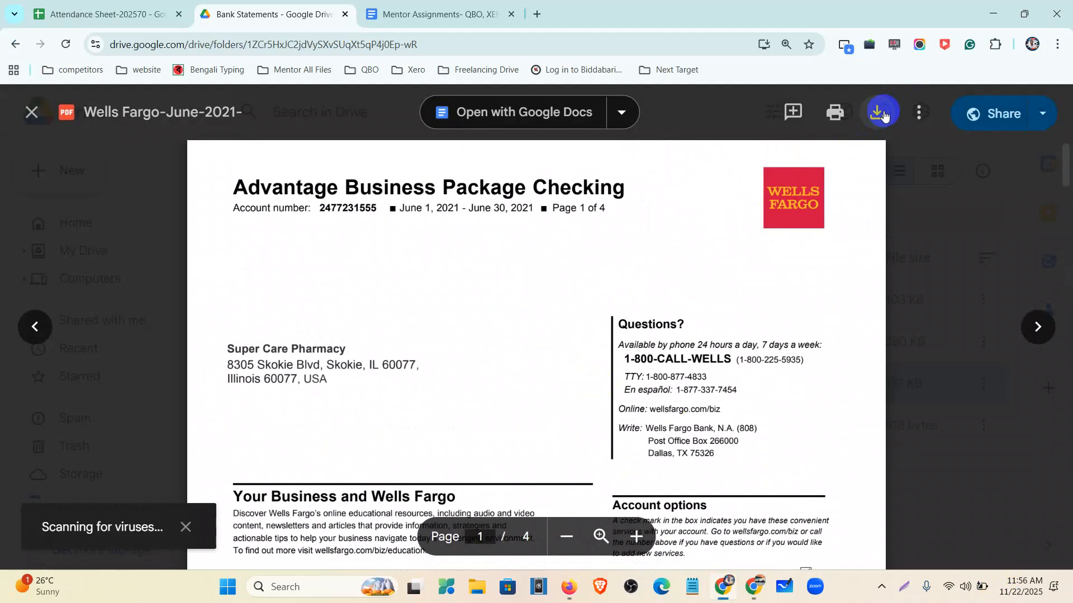
key("ctrl+minus")
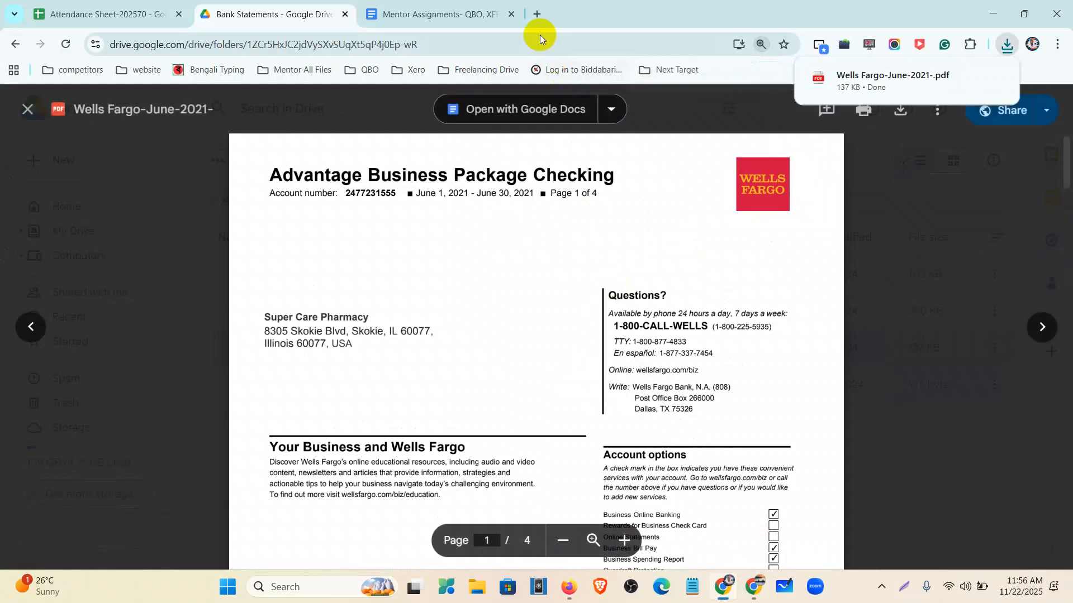
left_click(537, 13)
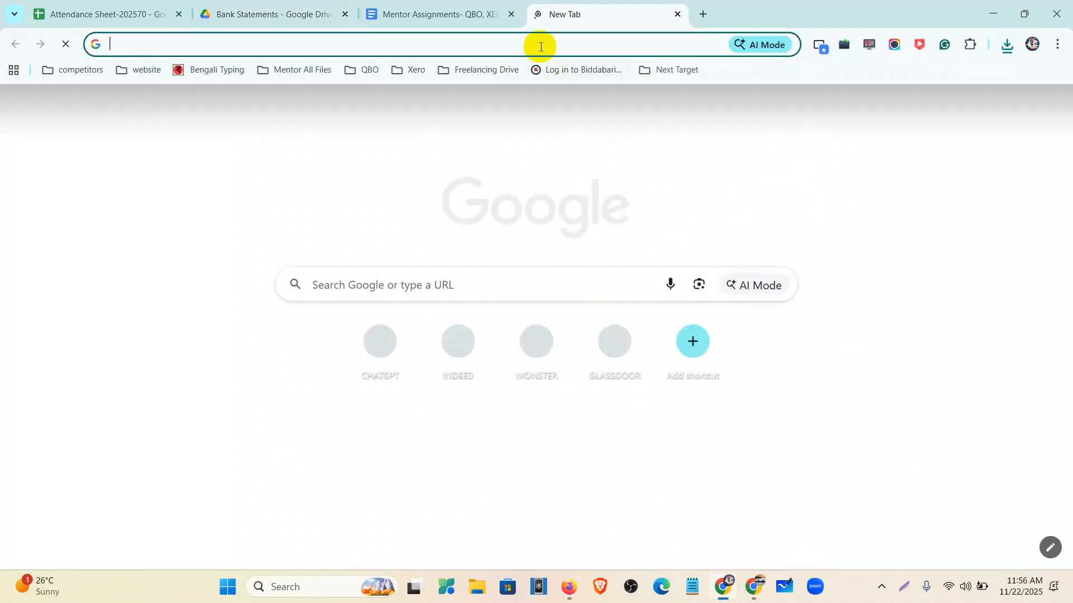
- Search for 'pdf to excel converter' and open the iLovePDF result
left_click(540, 46)
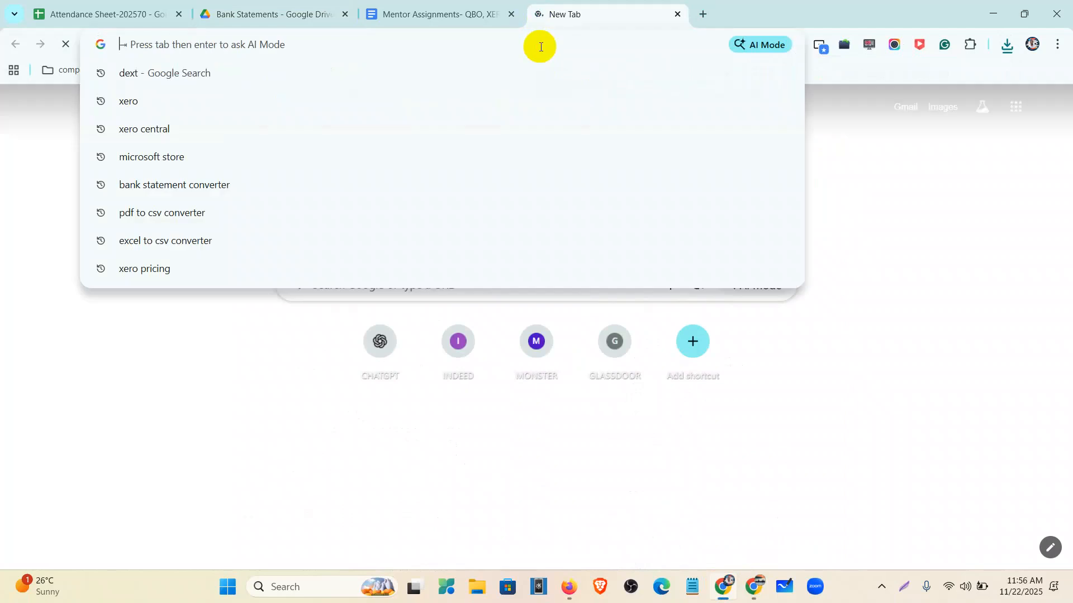
type("pd")
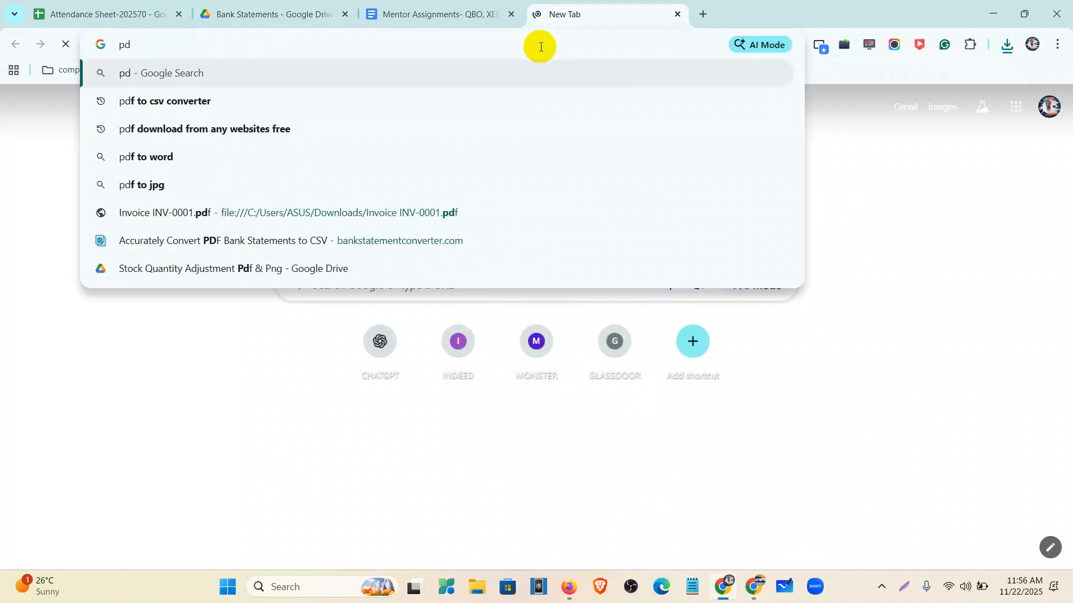
type("f to ")
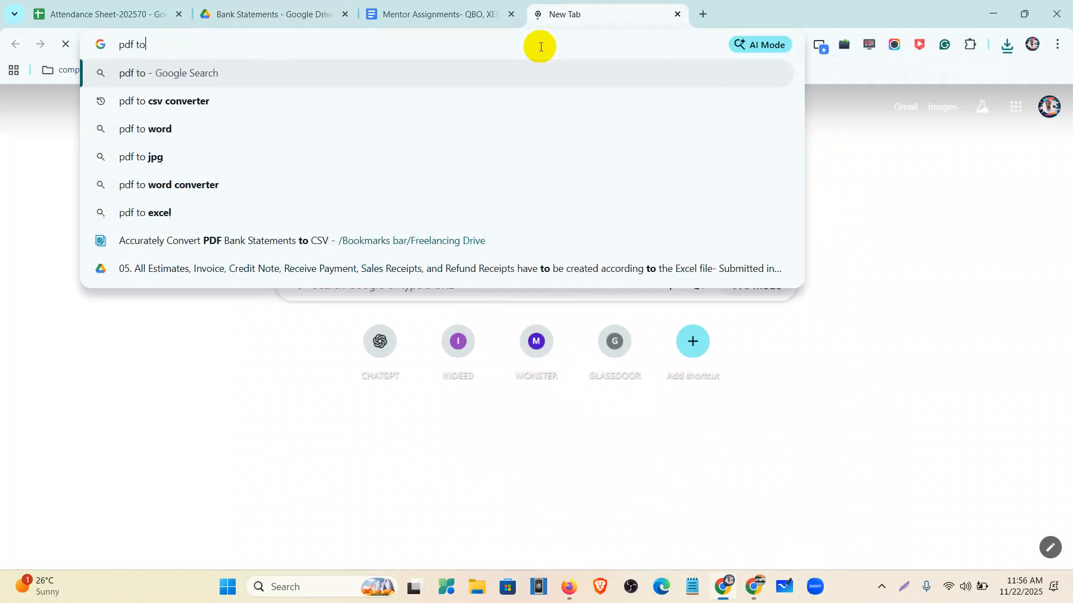
type("csv")
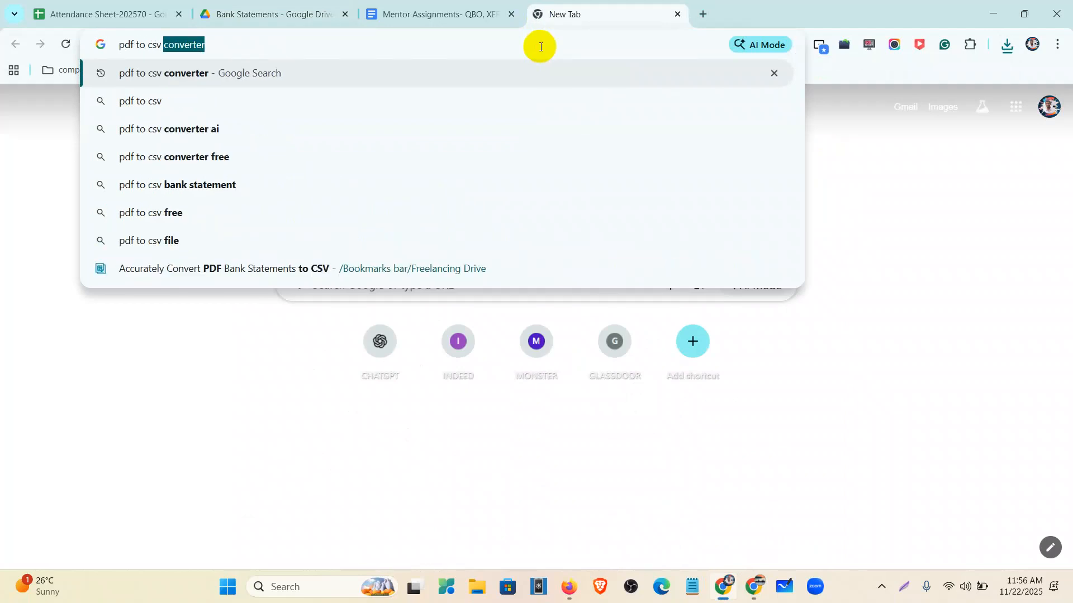
key("BackSpace")
key("BackSpace")
key("BackSpace")
key("BackSpace")
key("BackSpace")
type("e")
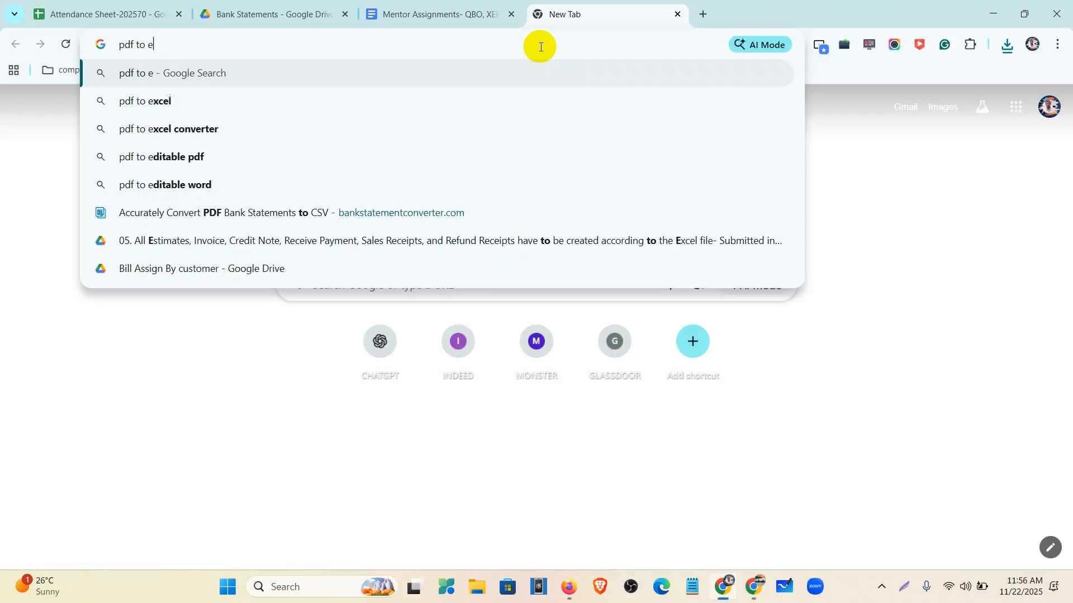
type("xcel c")
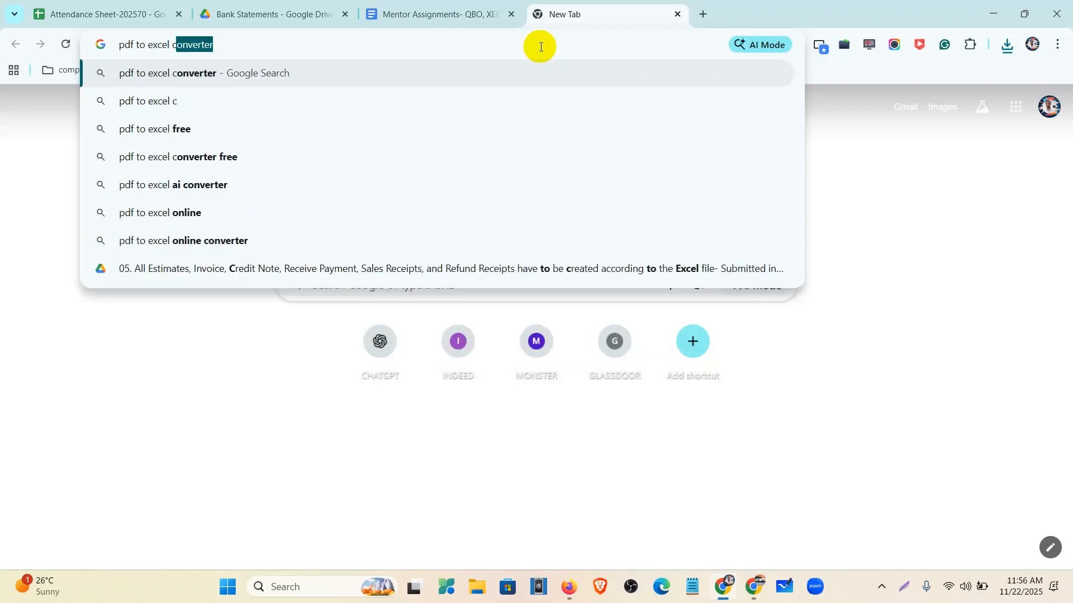
type("onverter")
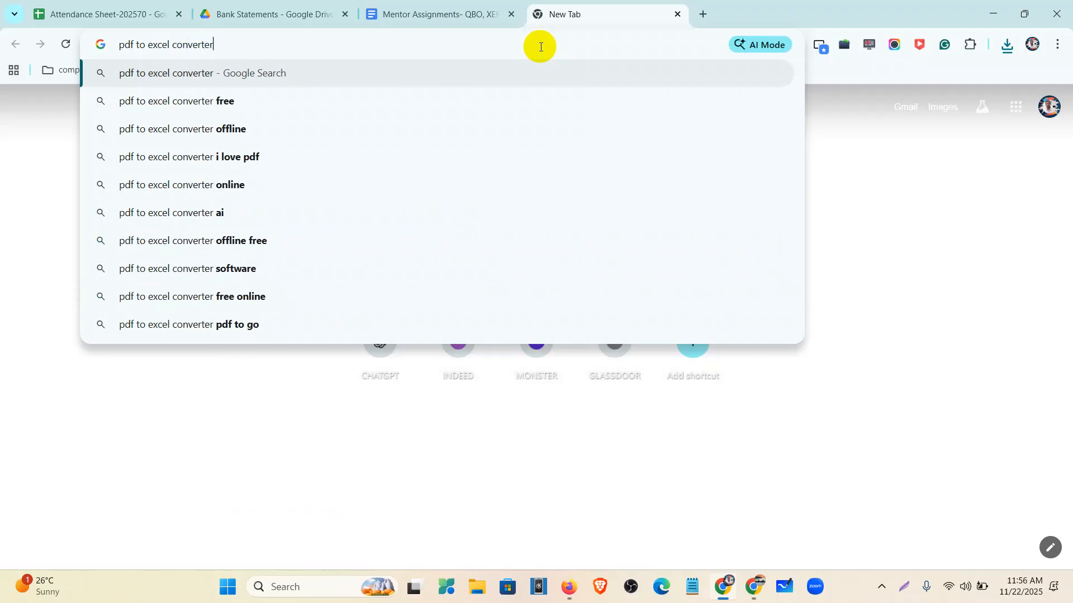
key("Return")
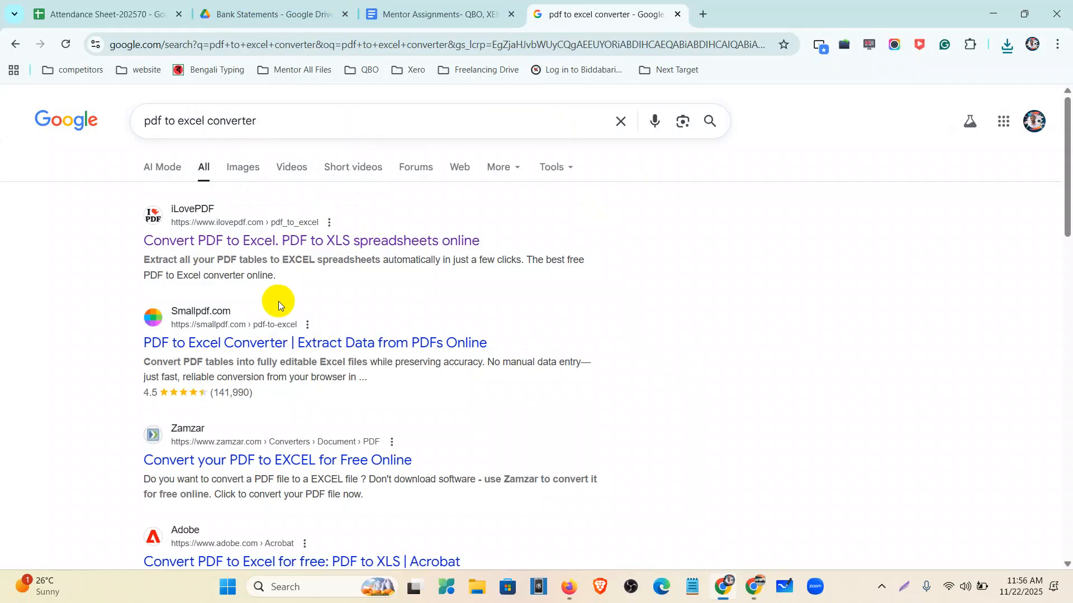
left_click(250, 240)
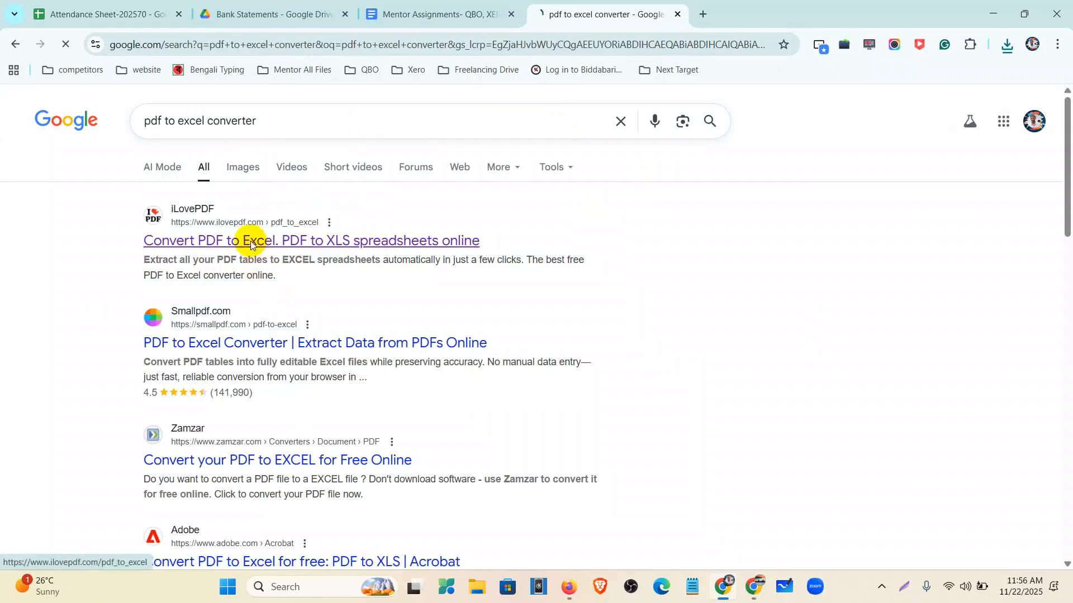
- Convert the Wells Fargo June 2021 PDF to Excel, download the .xlsx, and open it
left_click(507, 281)
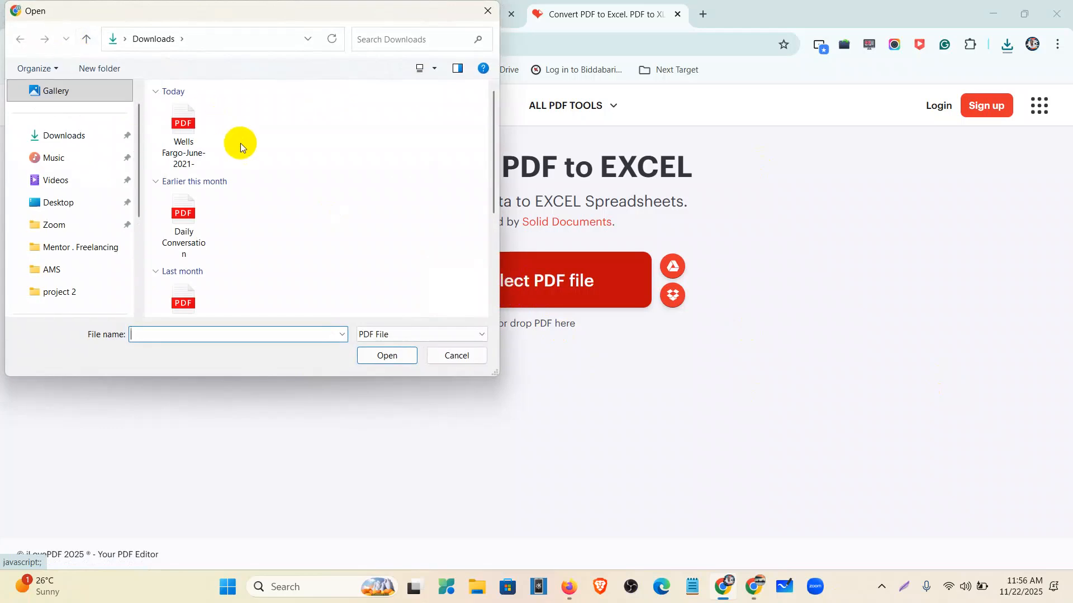
left_click(180, 146)
left_click(366, 354)
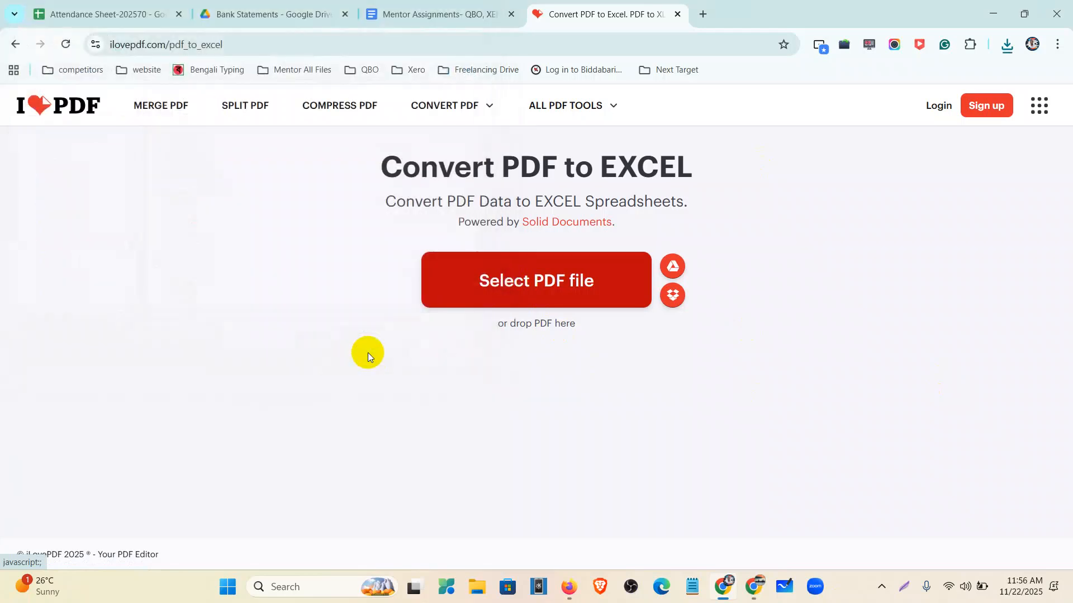
left_click(859, 529)
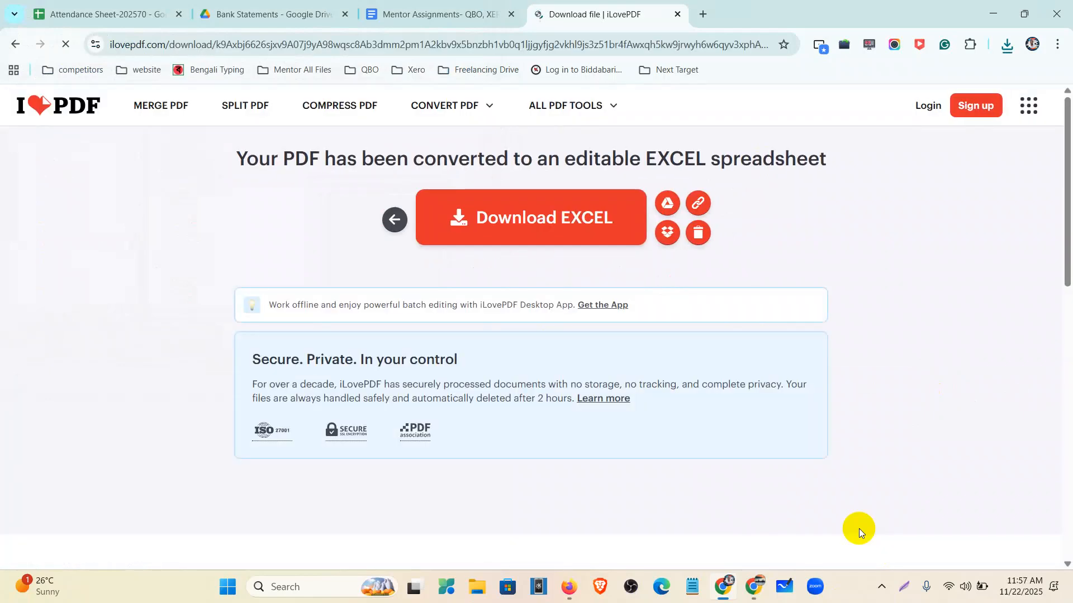
left_click(595, 220)
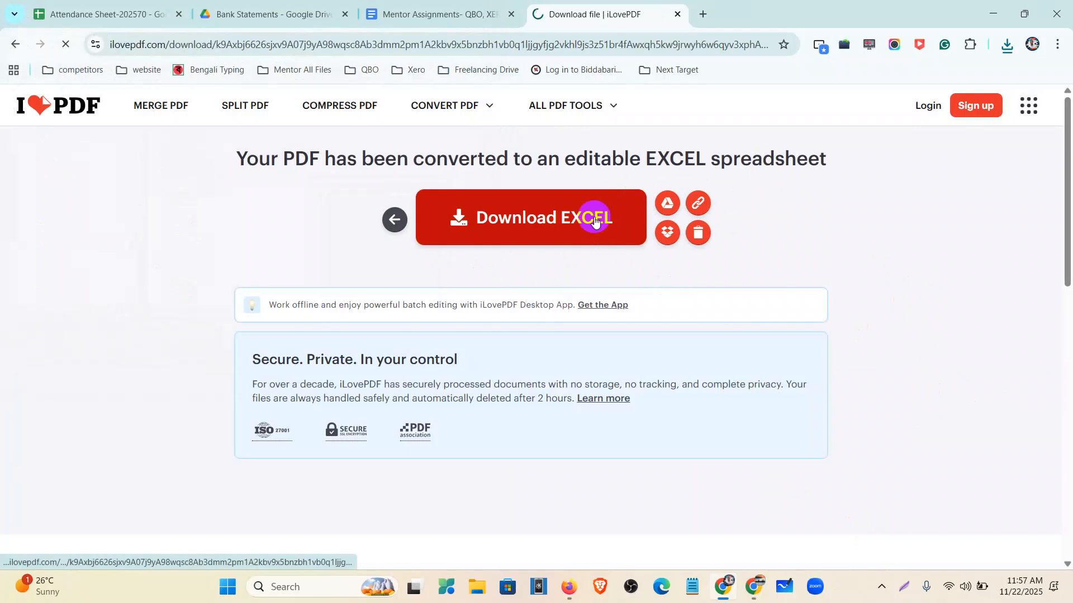
left_click(1009, 48)
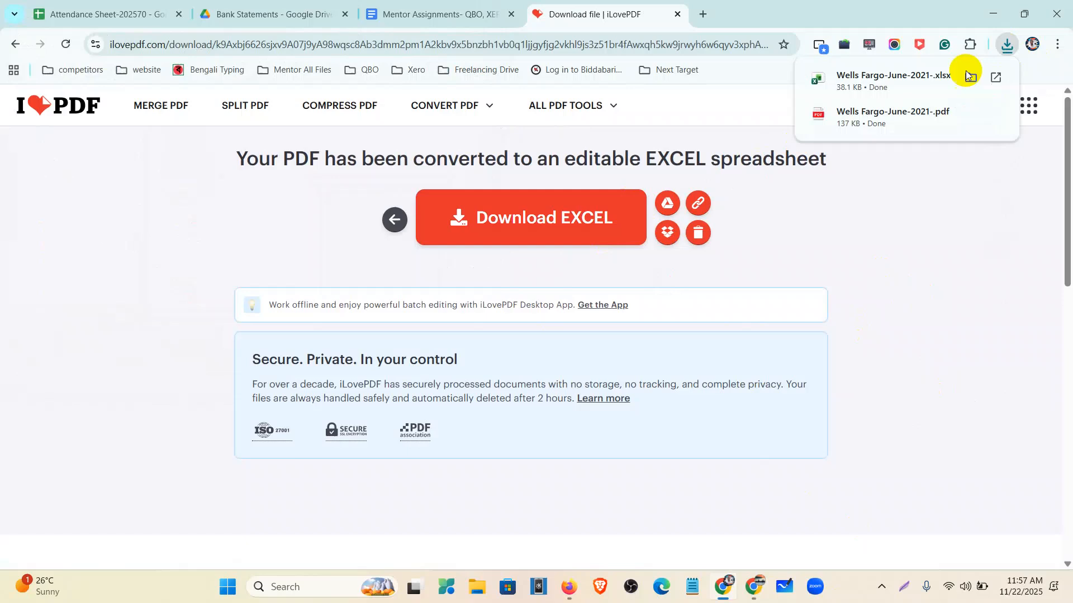
left_click(910, 68)
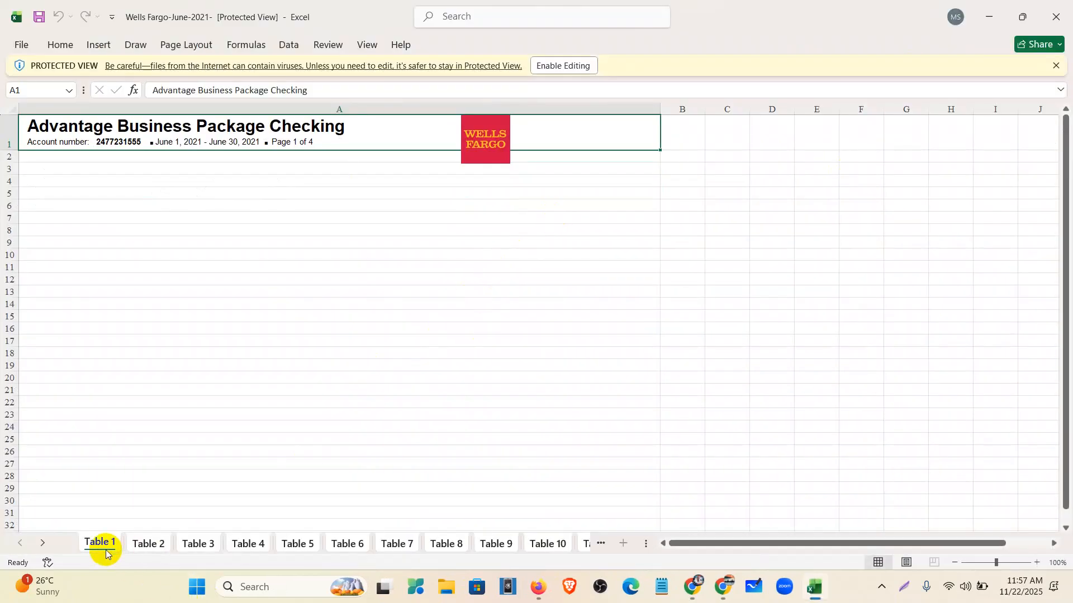
- Browse sheets Table 2 through Table 9 of the converted workbook
left_click(149, 545)
left_click(204, 545)
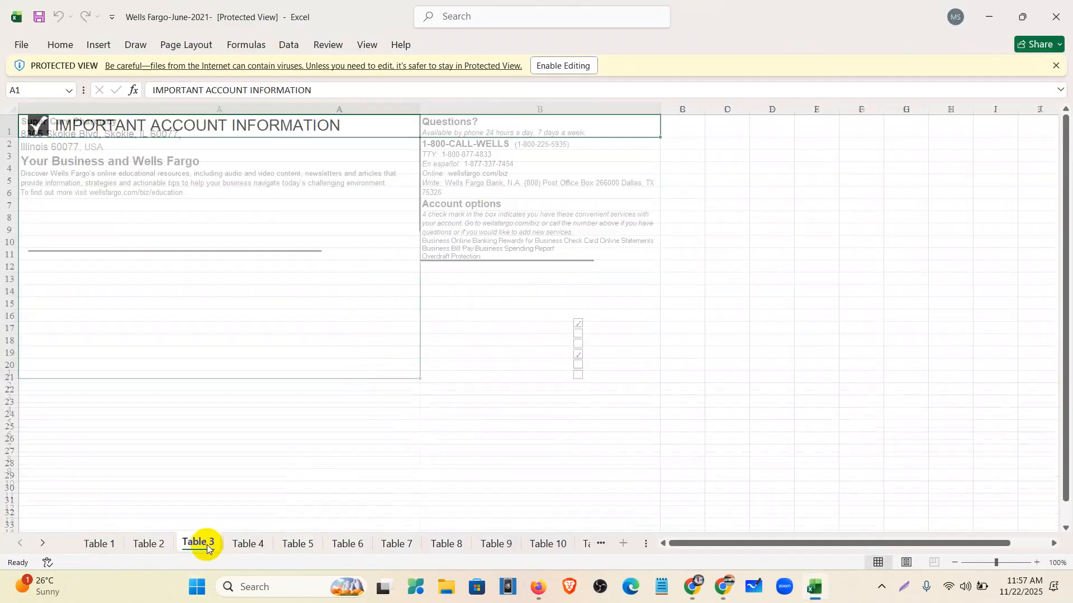
left_click(246, 545)
left_click(285, 545)
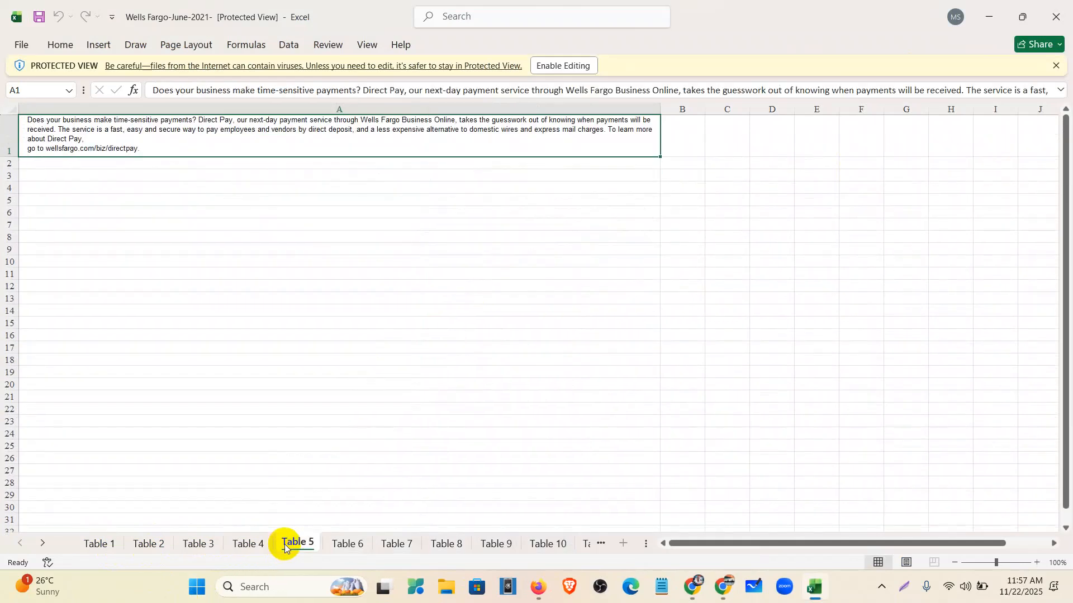
left_click(348, 545)
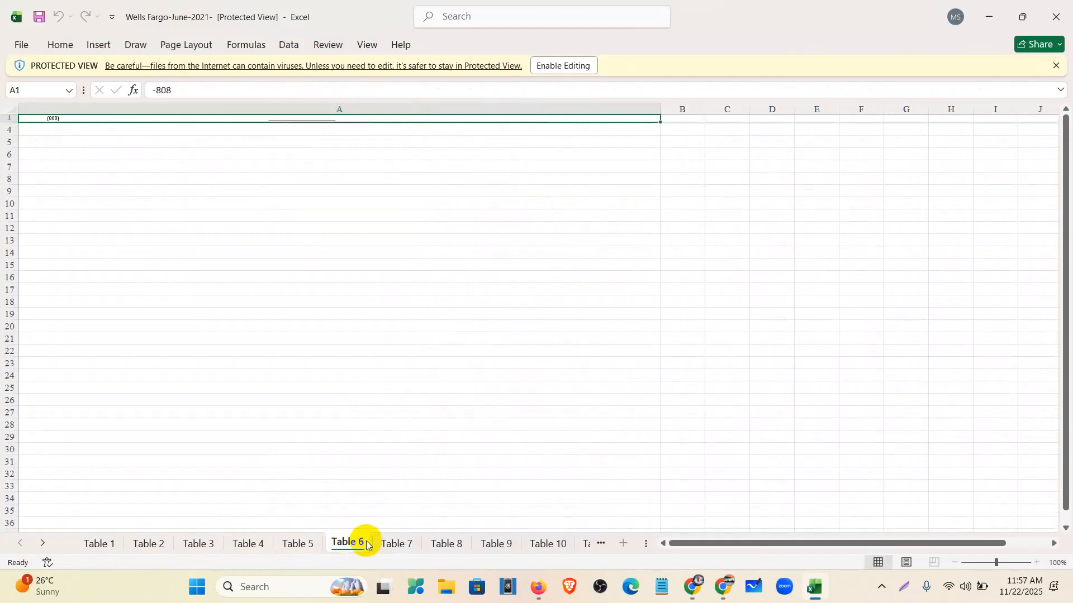
left_click(409, 549)
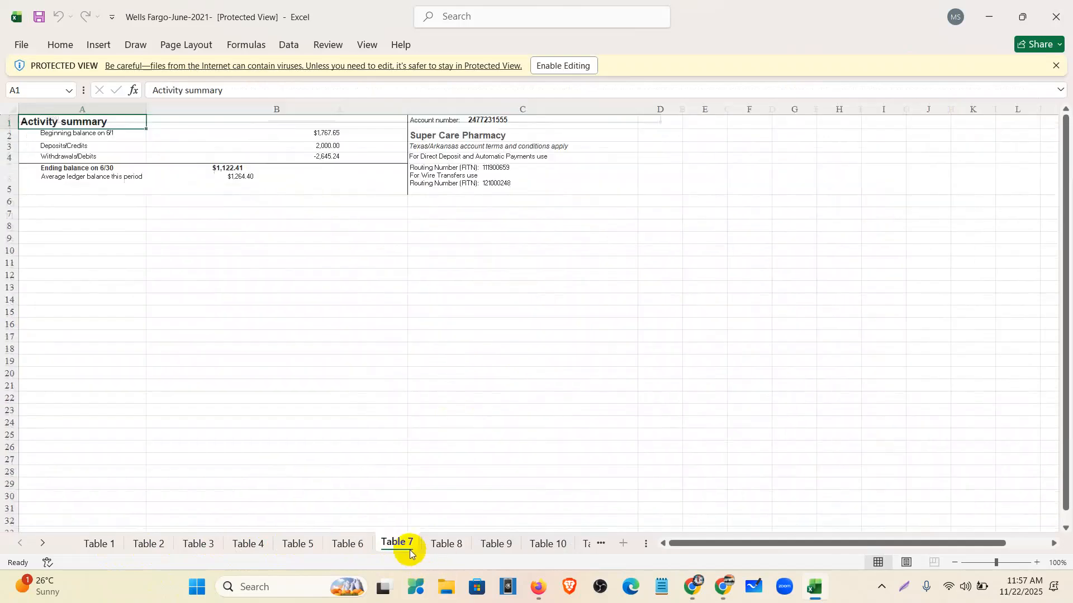
left_click(442, 545)
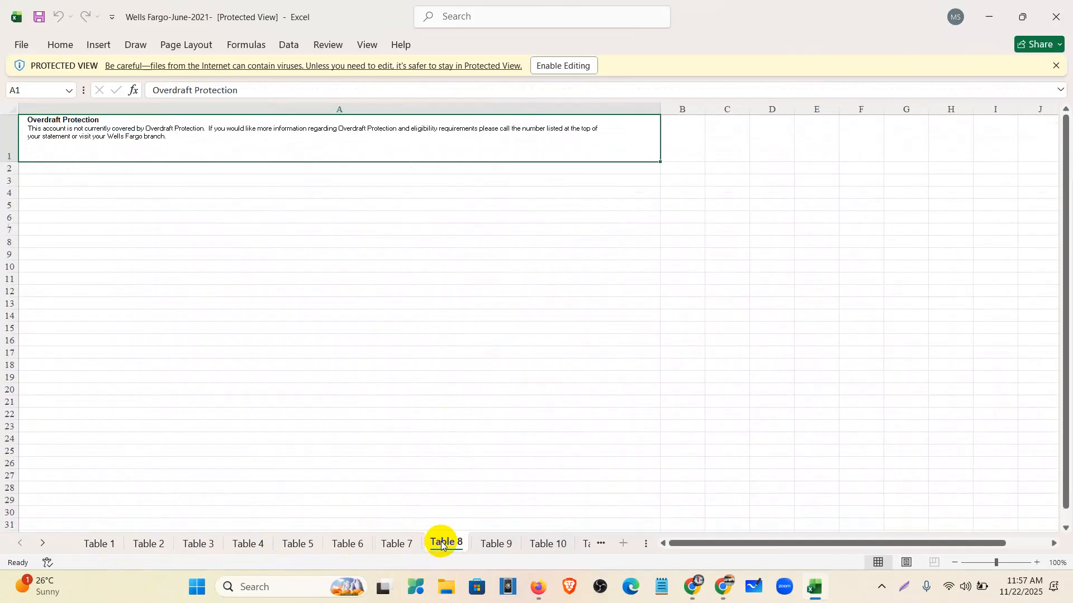
left_click(492, 543)
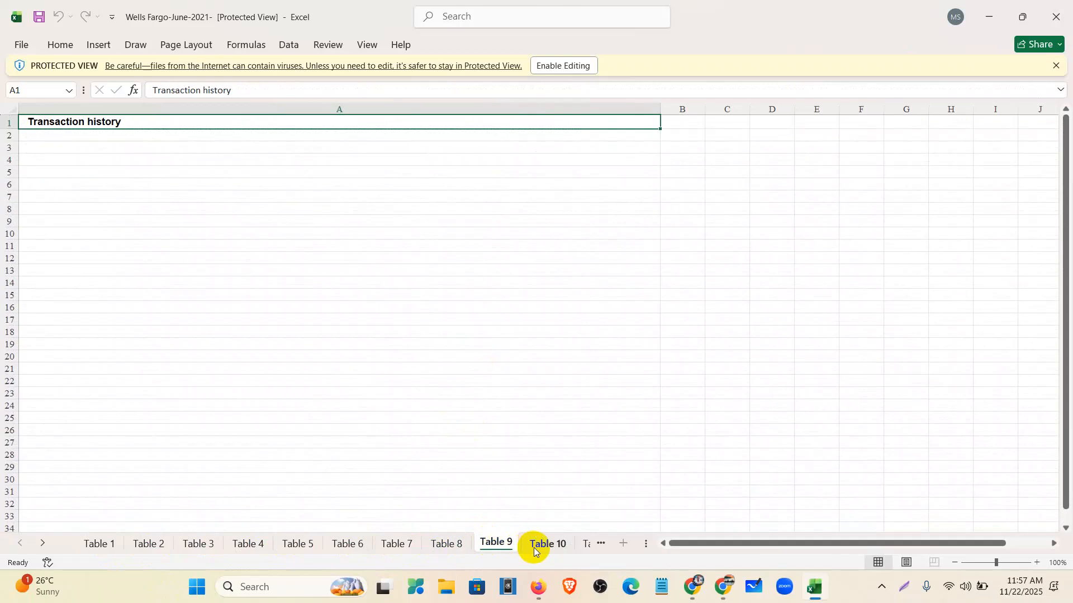
- Revisit Tables 1–7 and select the Table 7 activity summary balances and account details
left_click(90, 540)
left_click(149, 543)
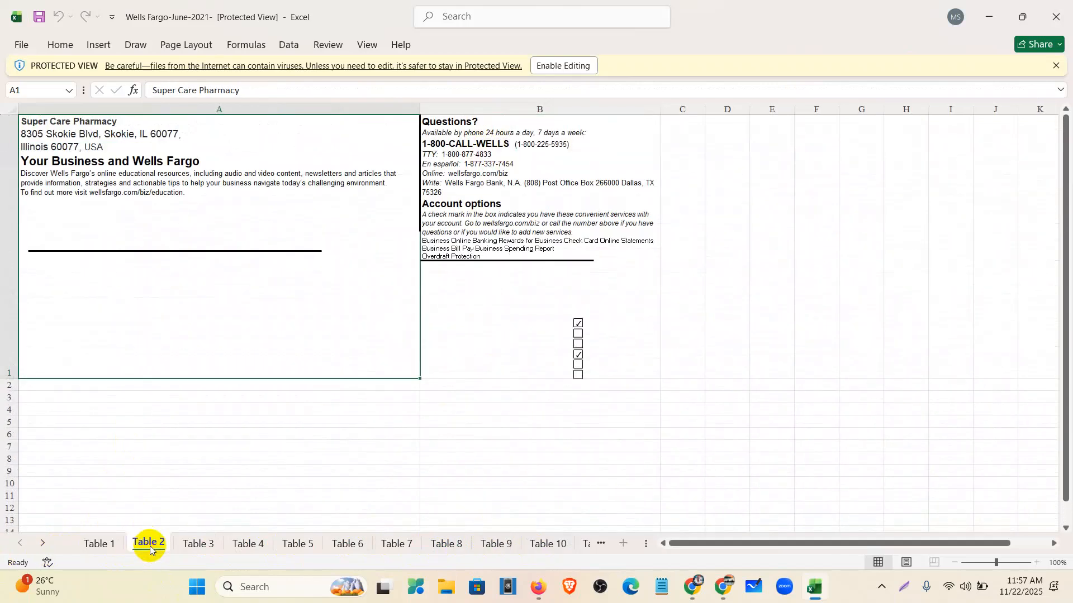
left_click(195, 544)
left_click(248, 543)
left_click(297, 543)
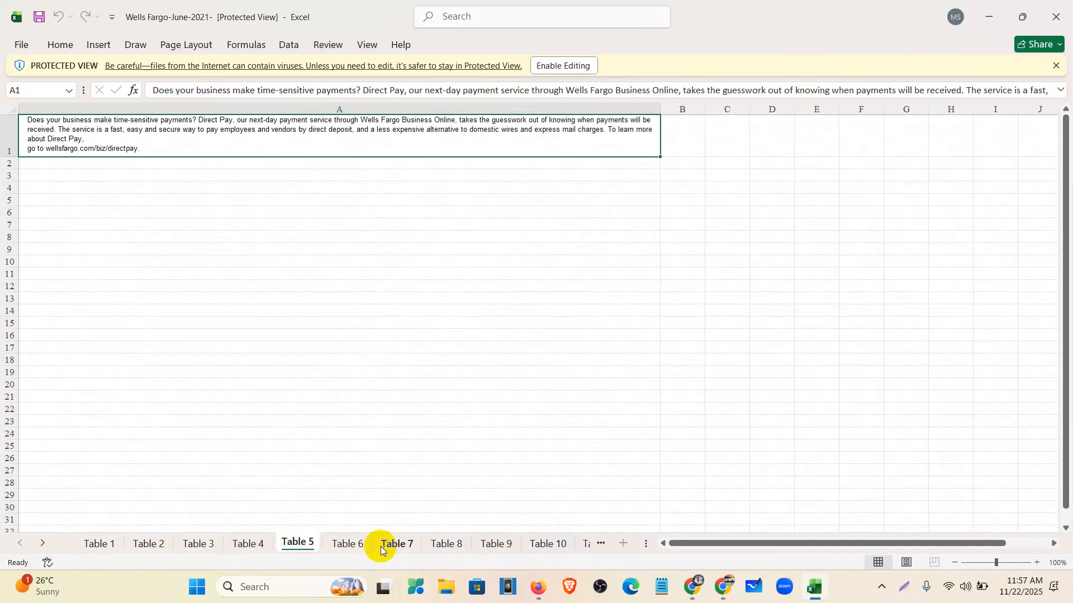
left_click(350, 543)
left_click(394, 543)
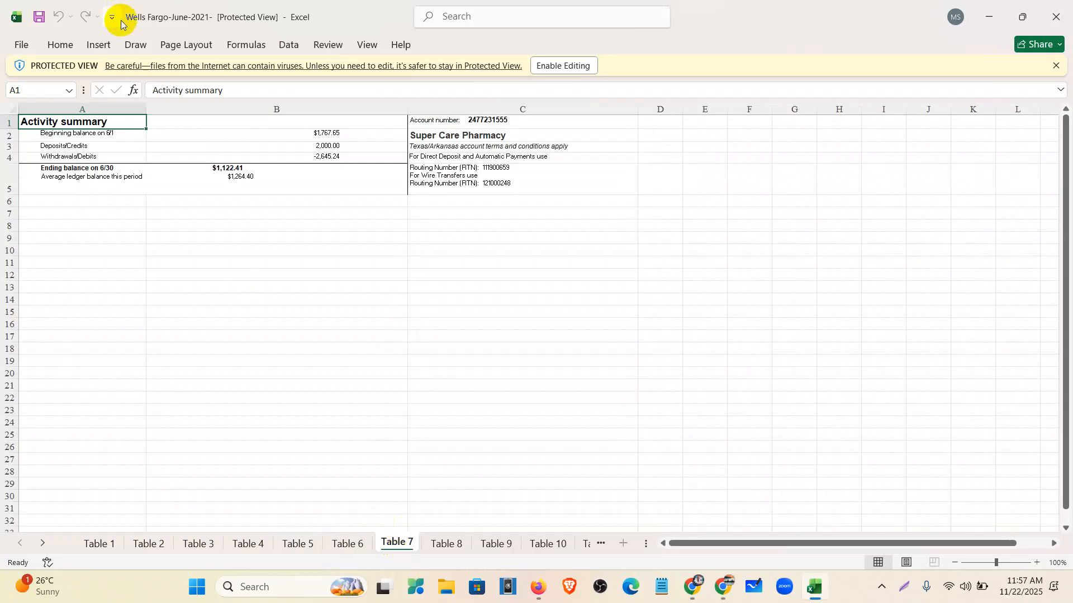
left_click_drag(73, 134, 328, 175)
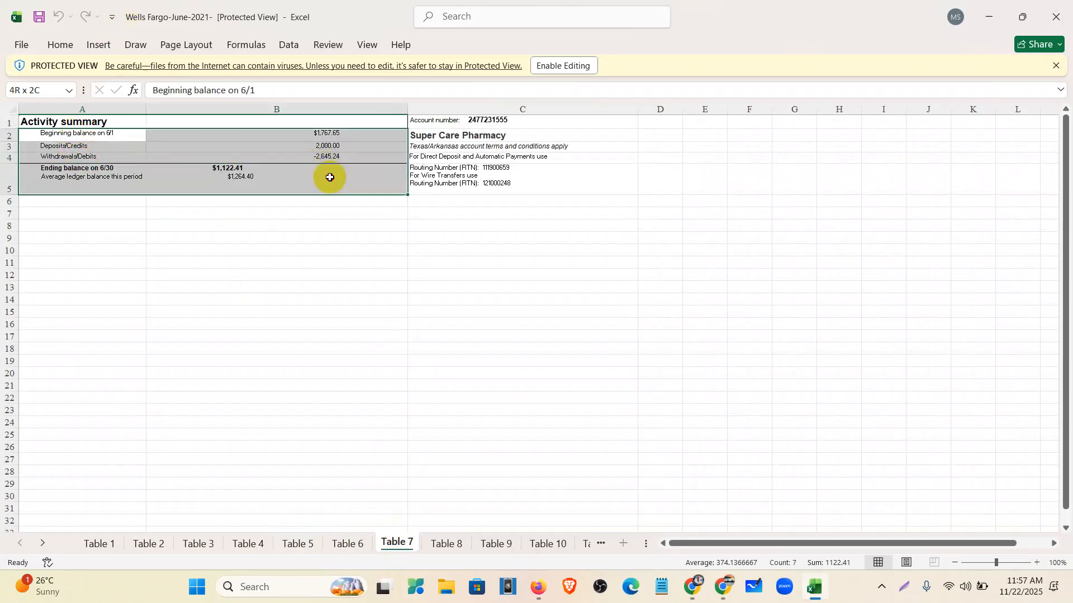
left_click_drag(544, 127, 502, 192)
- Inspect the June transactions on Table 10, then close the workbook
left_click(447, 541)
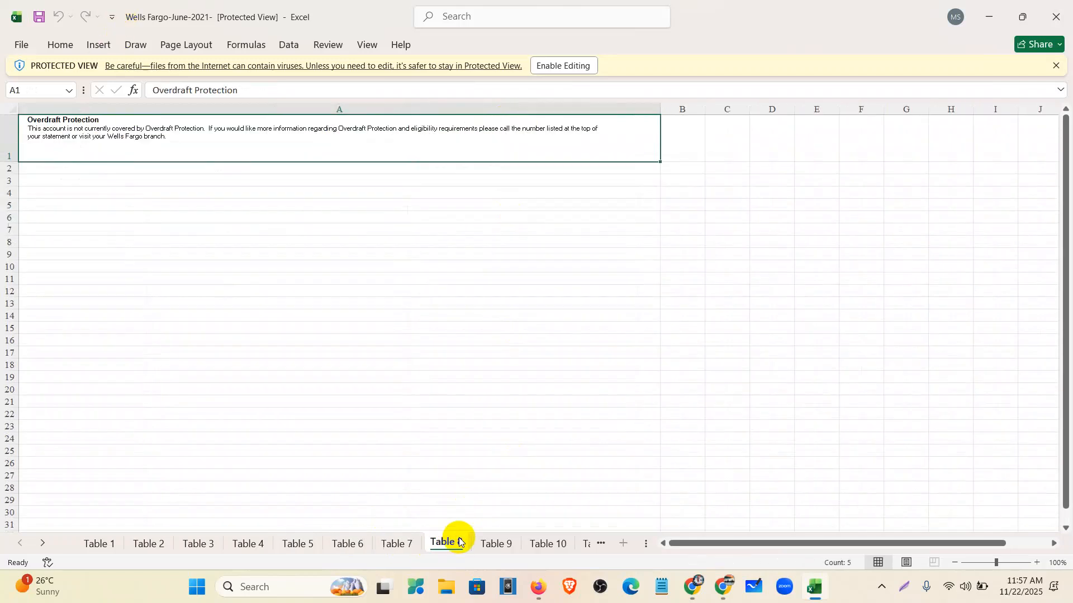
left_click(506, 547)
left_click(548, 542)
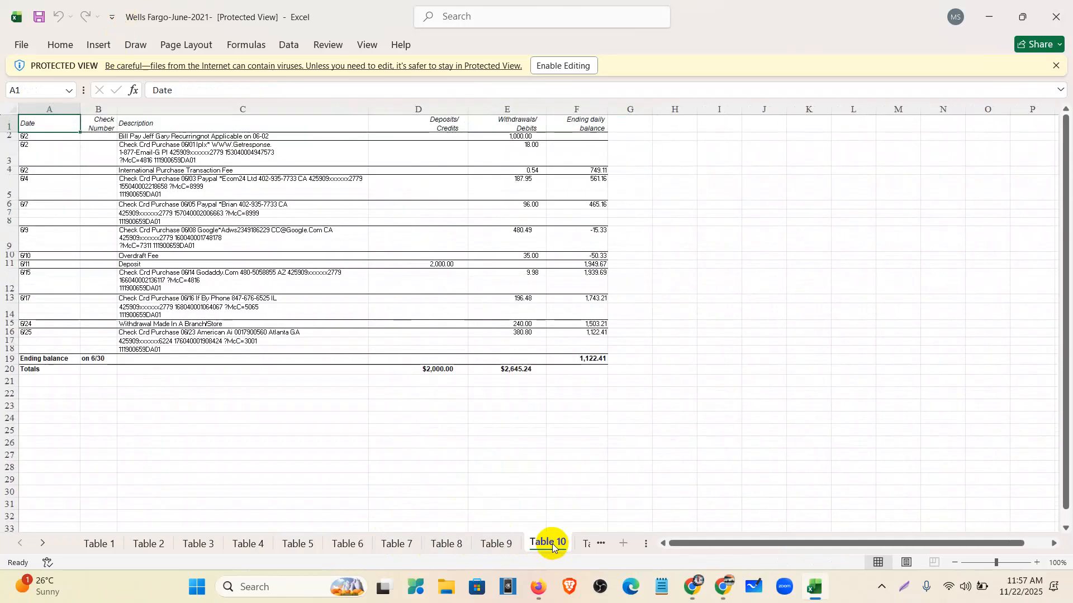
left_click(528, 187)
left_click(592, 341)
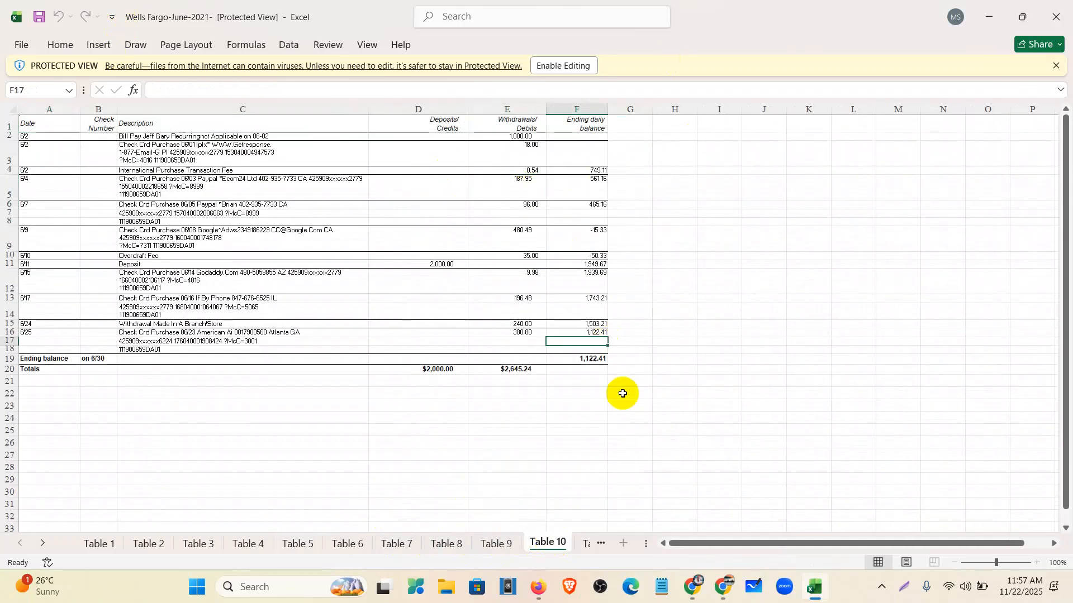
scroll(490, 408, "up", 3, "ctrl")
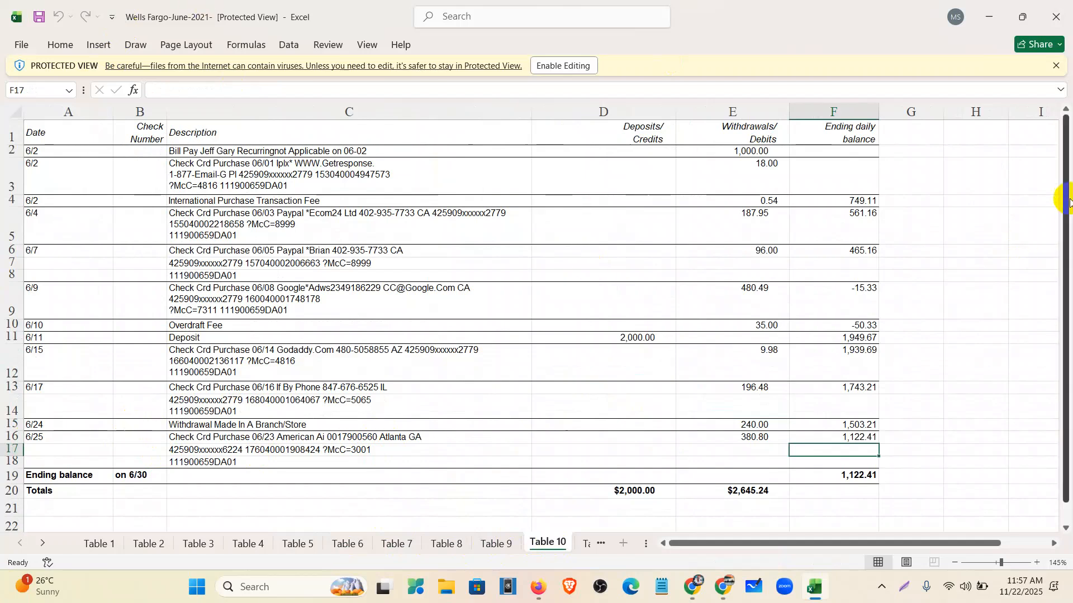
left_click(1057, 17)
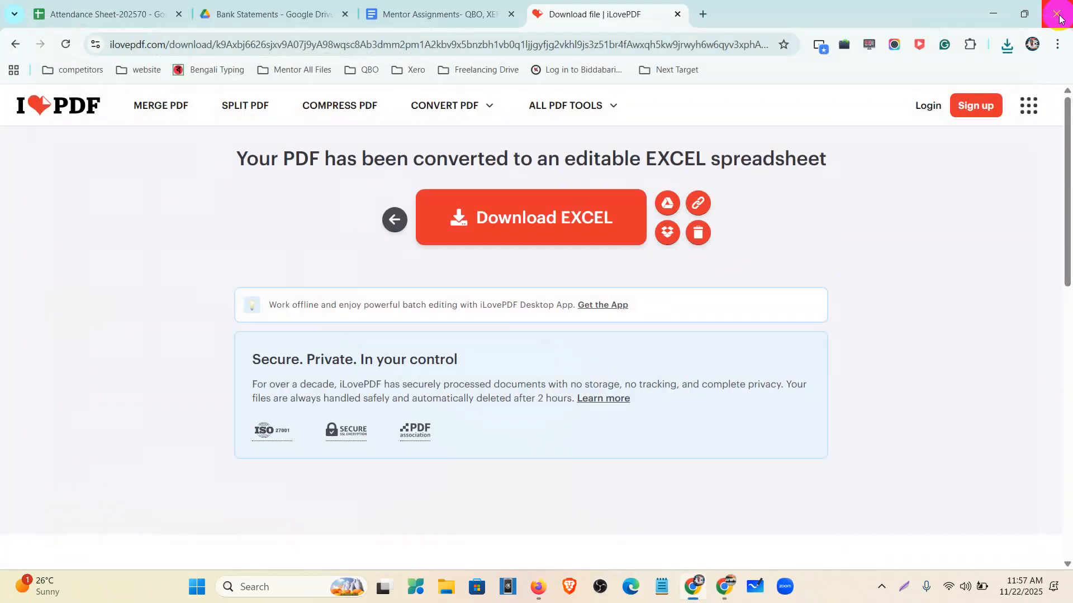
- Create a new Excel worksheet named 'welles fargo' on the desktop and open it
left_click(992, 15)
left_click(994, 17)
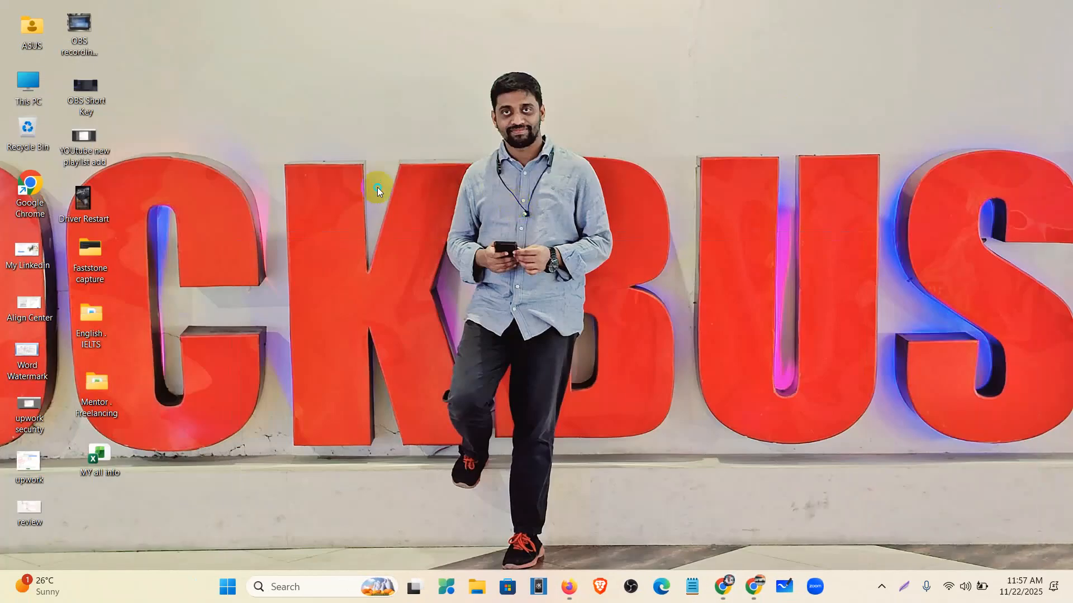
right_click(306, 144)
mouse_move(366, 229)
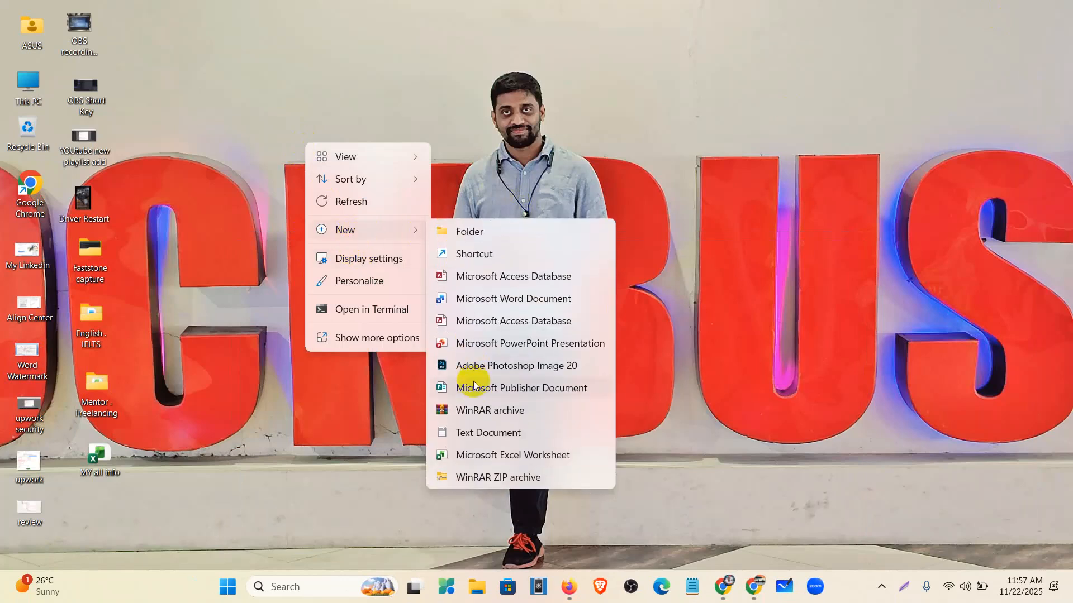
left_click(474, 455)
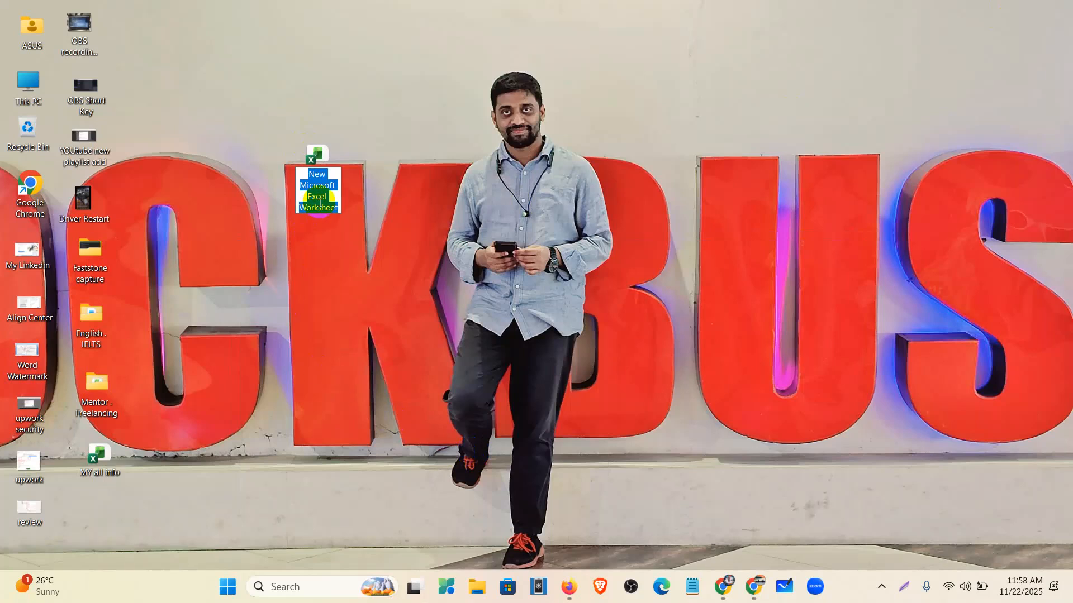
type("welles fargo")
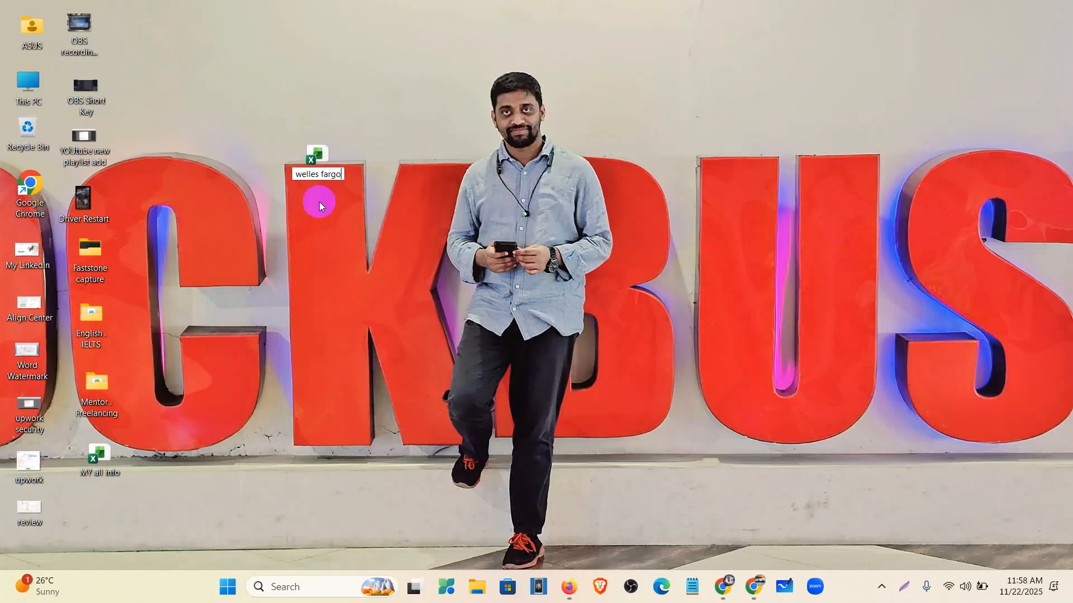
key("Return")
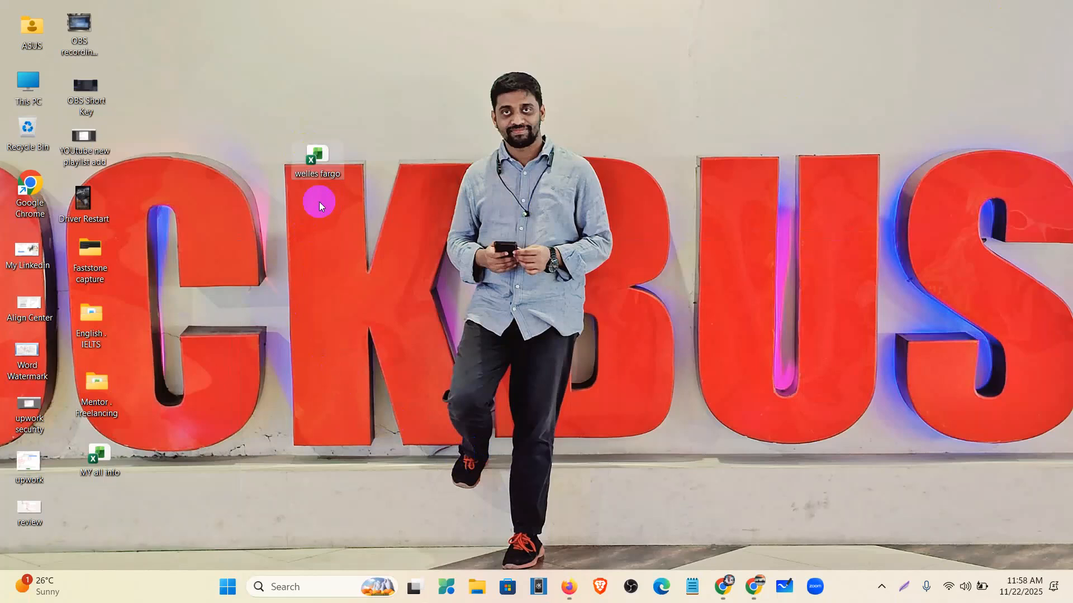
double_click(317, 161)
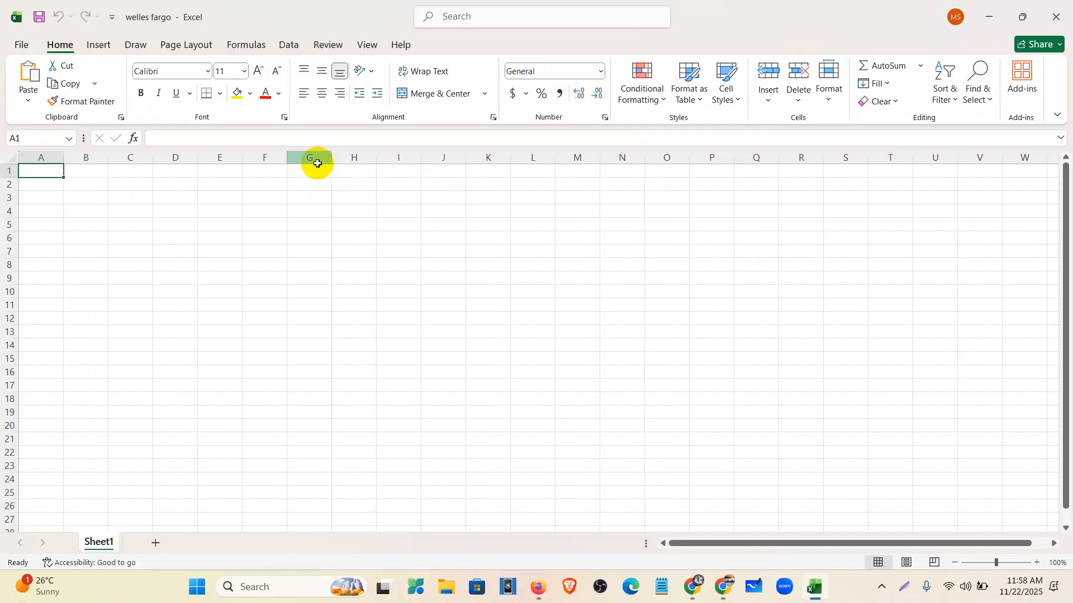
left_click(451, 584)
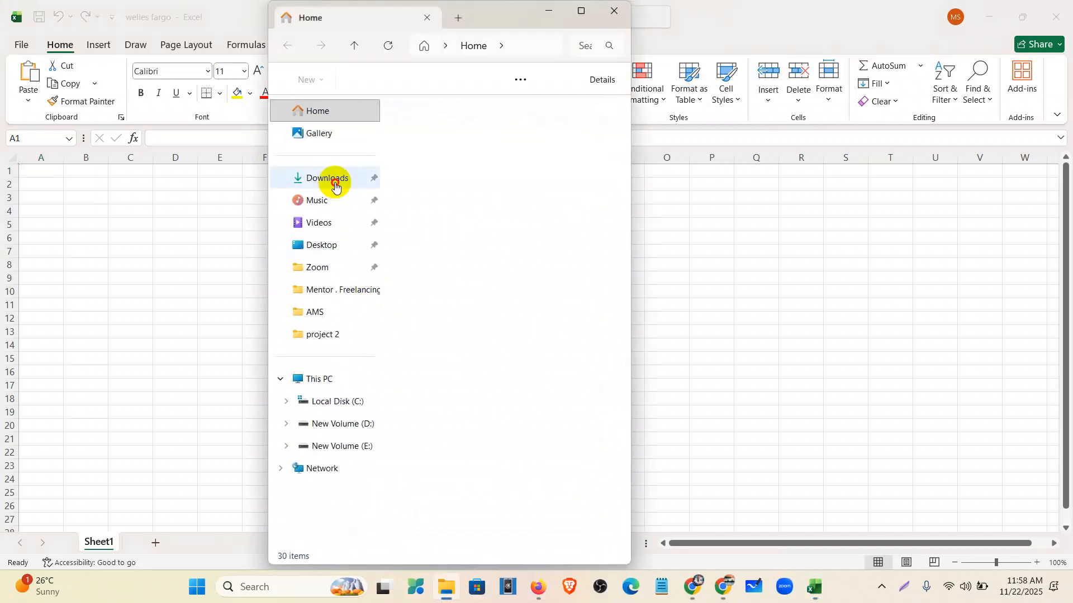
- Open Wells Fargo-June-2021-.pdf from Downloads with Google Chrome
left_click(335, 180)
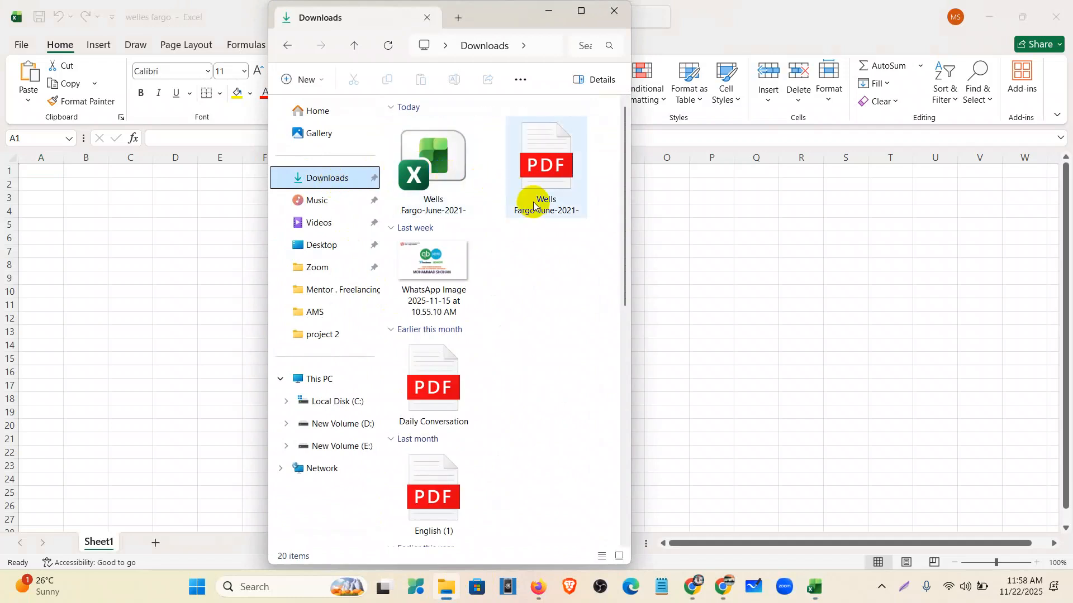
left_click(533, 207)
right_click(534, 205)
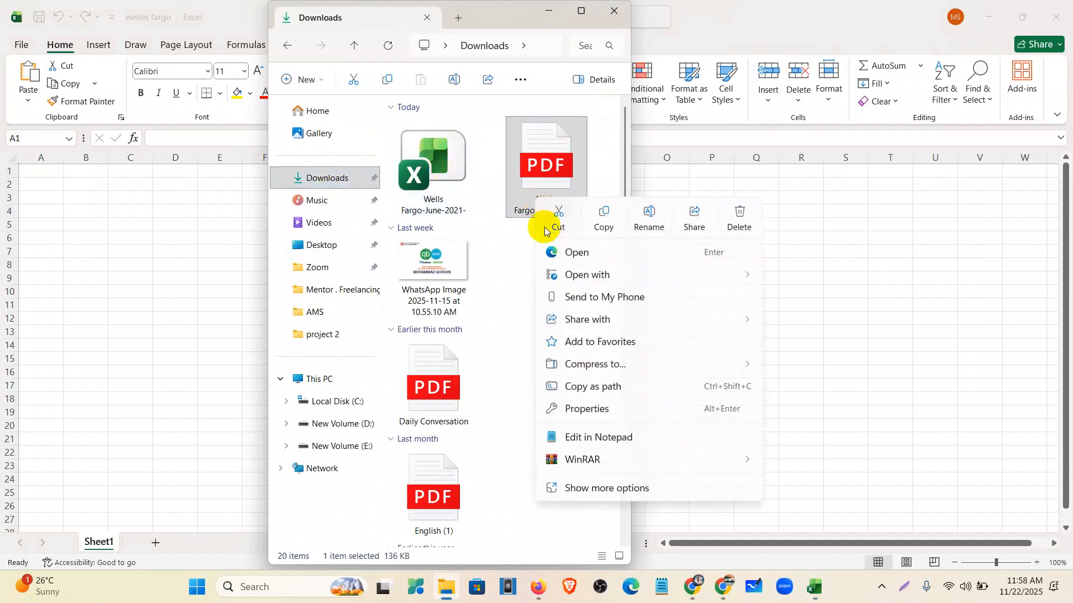
mouse_move(580, 275)
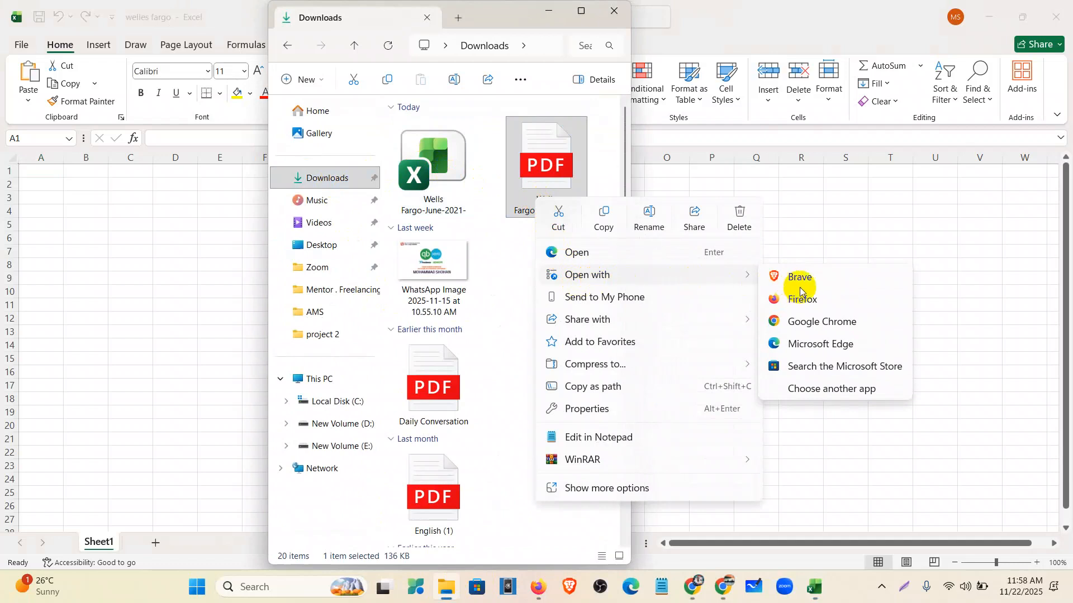
left_click(803, 322)
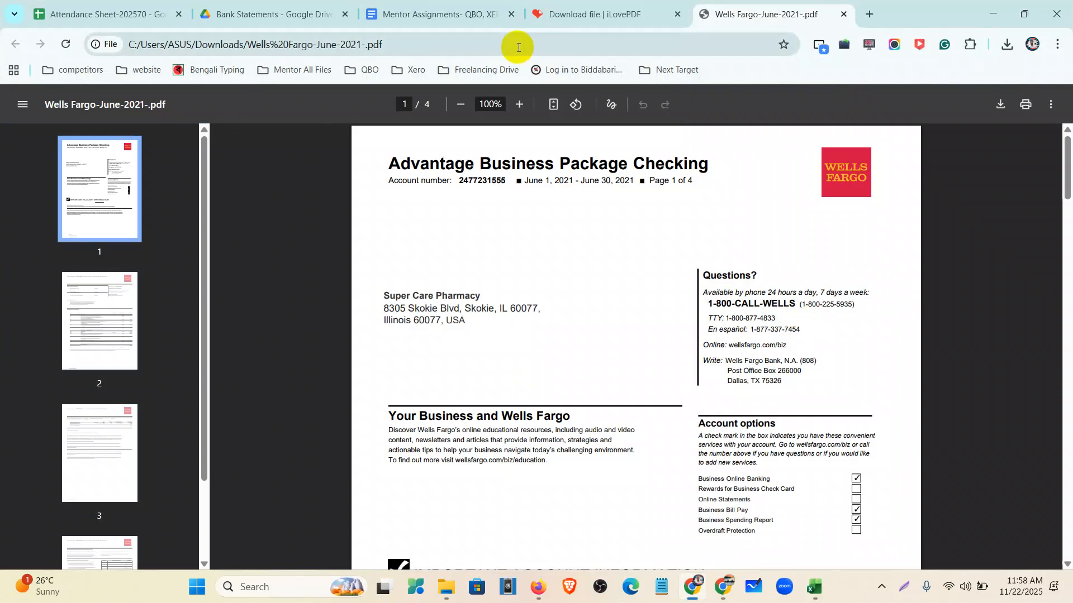
- Reload the statement PDF, copy its full local file address, and return to the welles fargo workbook
left_click(484, 43)
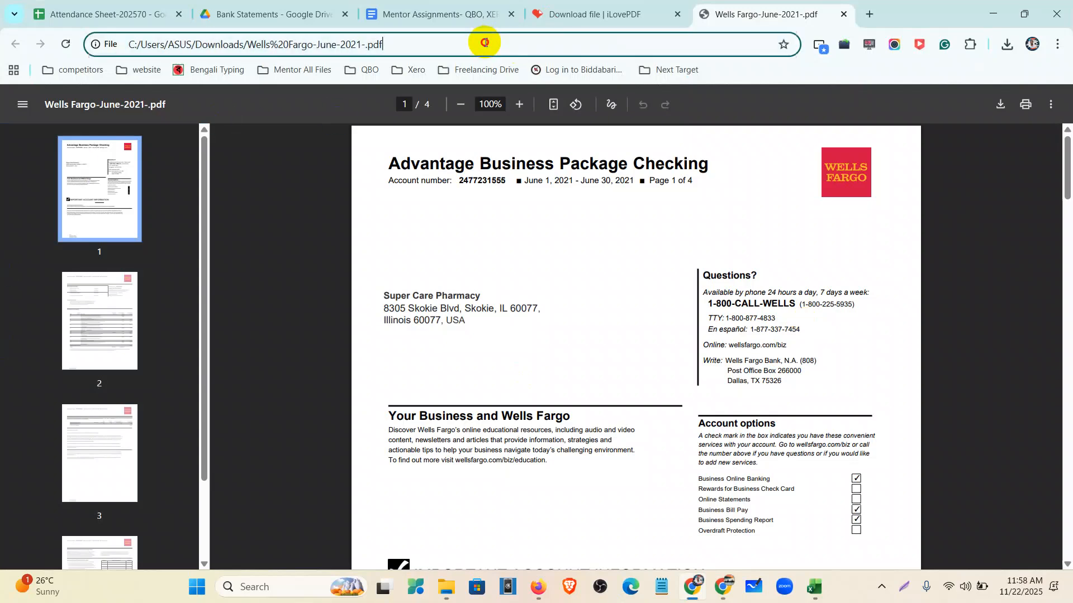
left_click(523, 42)
left_click(320, 210)
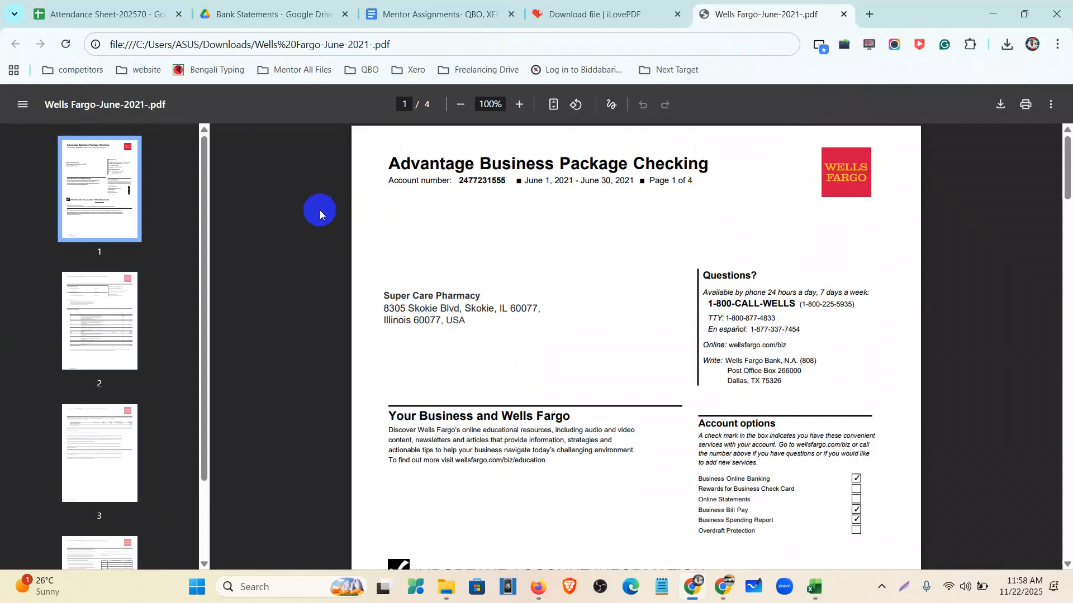
left_click(65, 44)
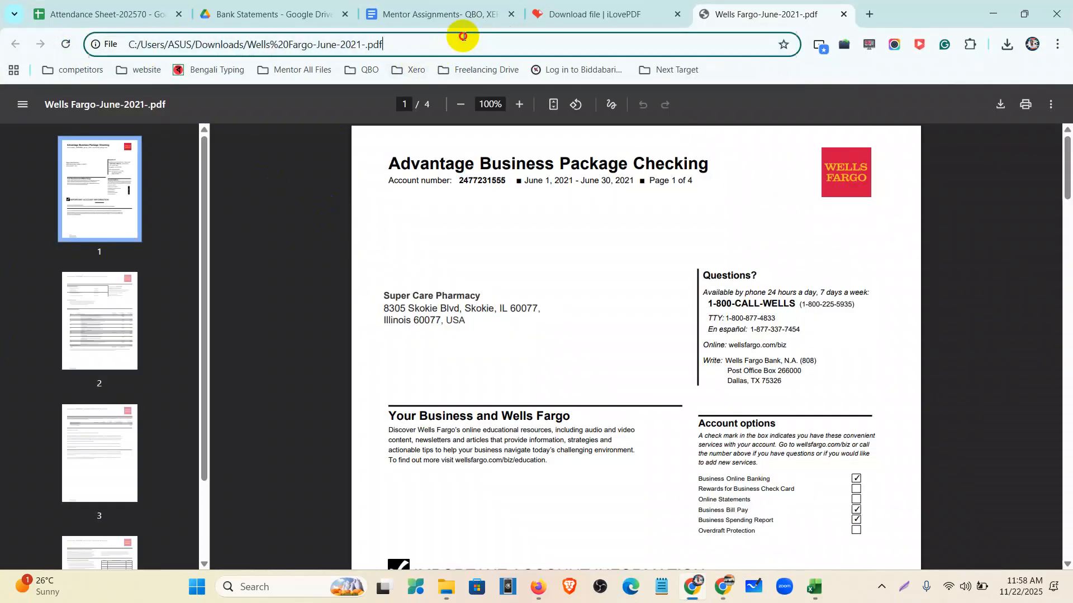
left_click(476, 40)
triple_click(476, 41)
key("ctrl+c")
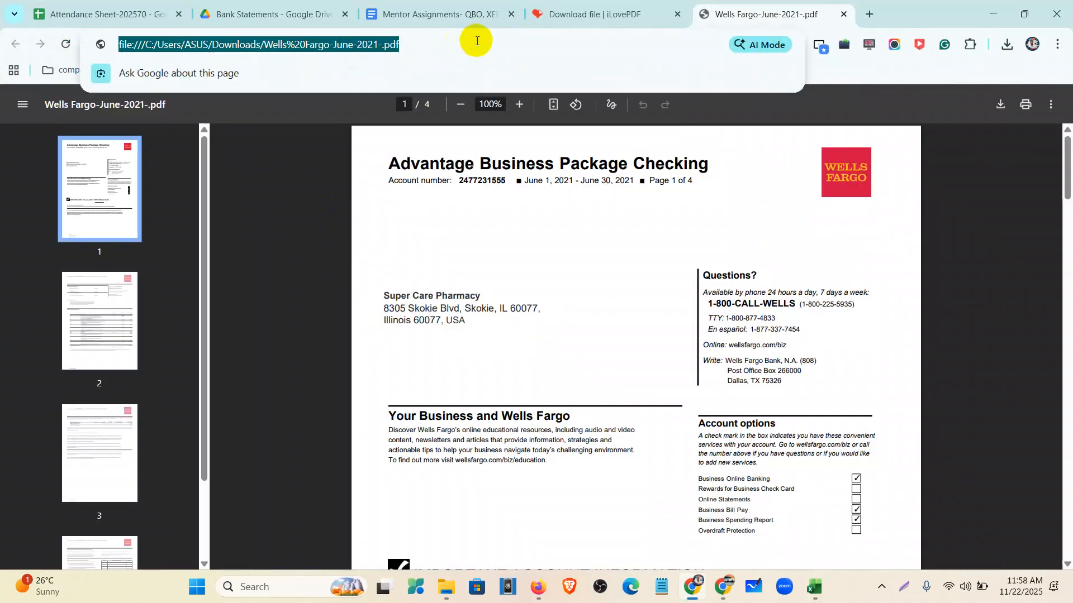
left_click(814, 589)
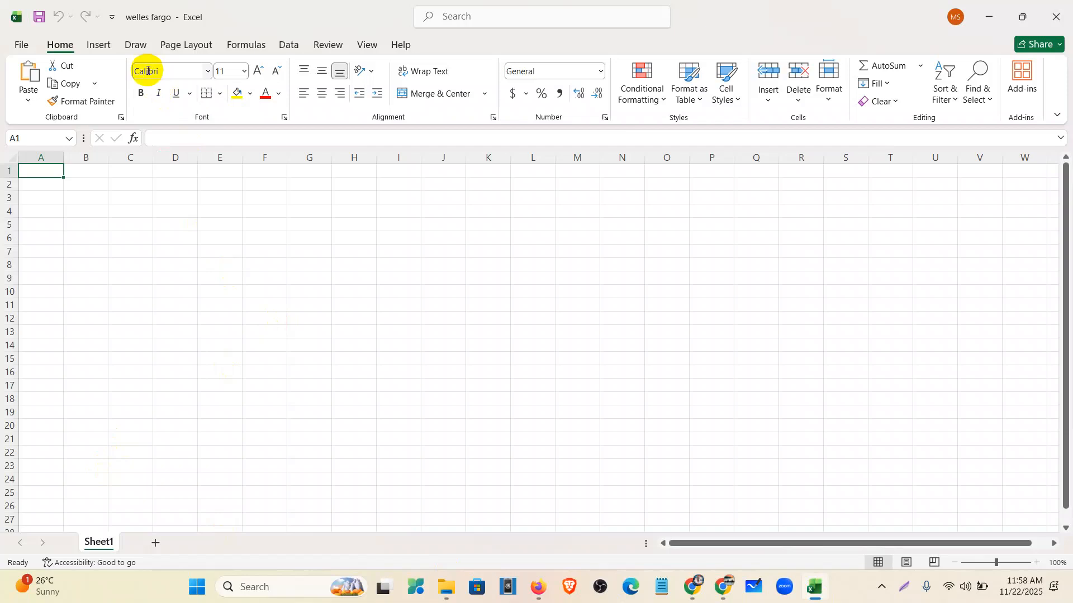
- Start a From Web data import using the pasted Wells Fargo statement PDF address
left_click(288, 47)
left_click(88, 92)
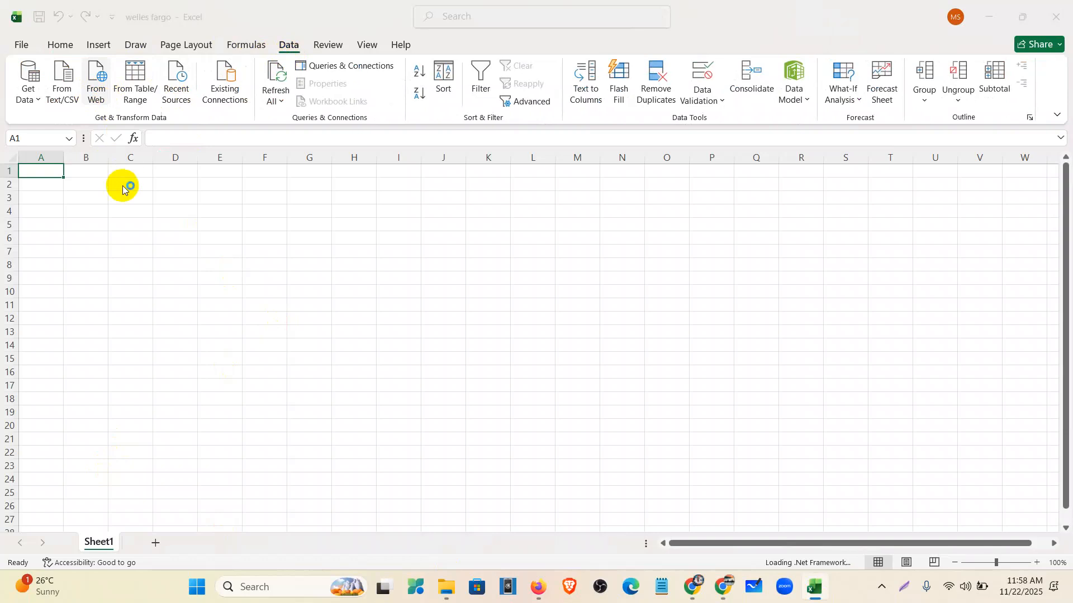
left_click(322, 288)
key("ctrl+v")
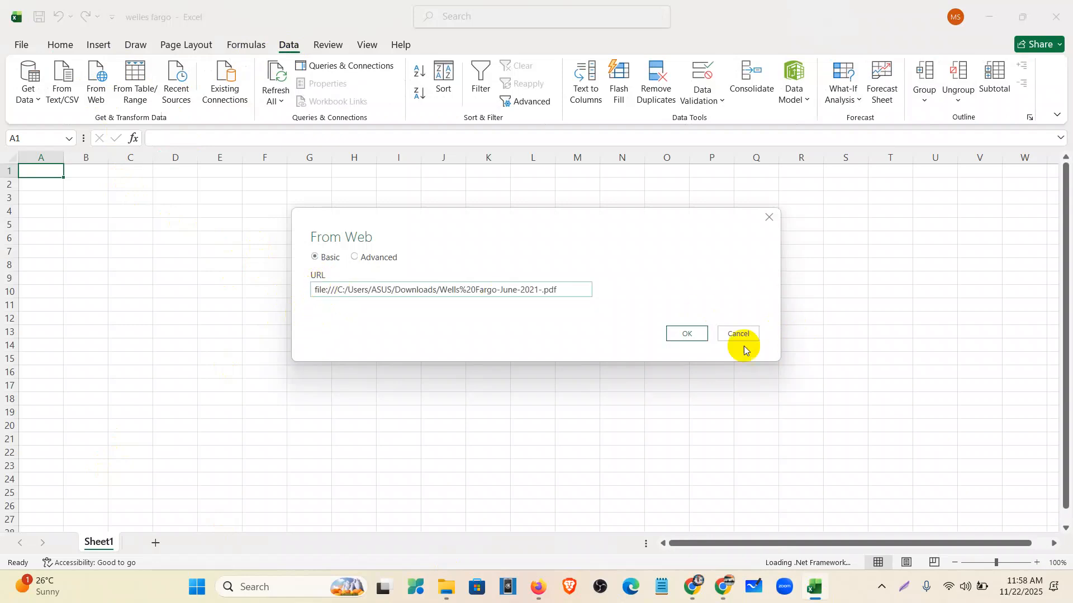
left_click(697, 341)
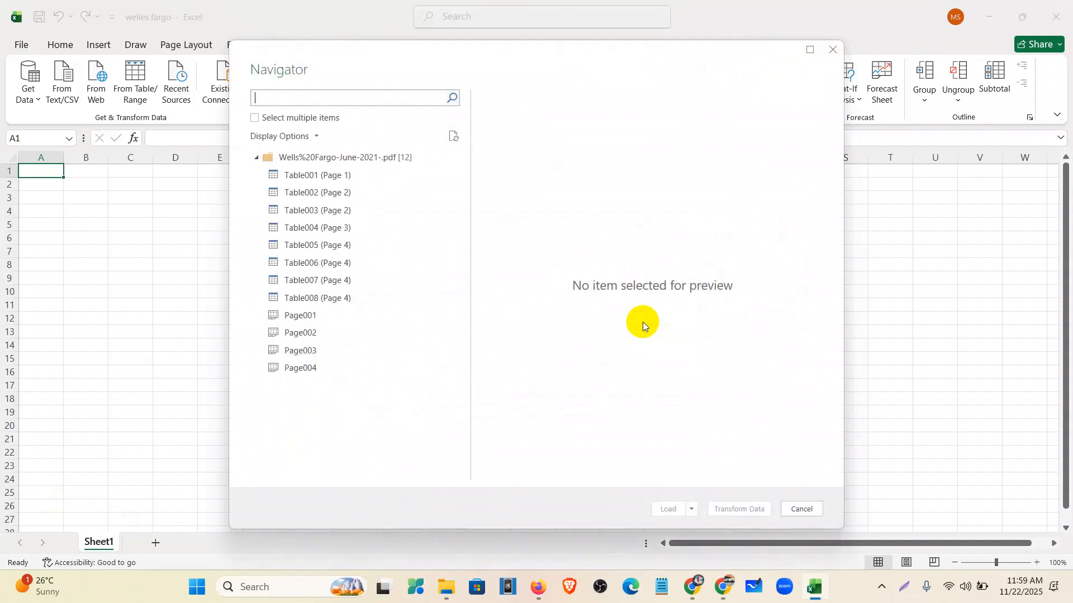
- Preview the statement tables, tick Table003 (Page 2), and choose Load To
left_click(255, 119)
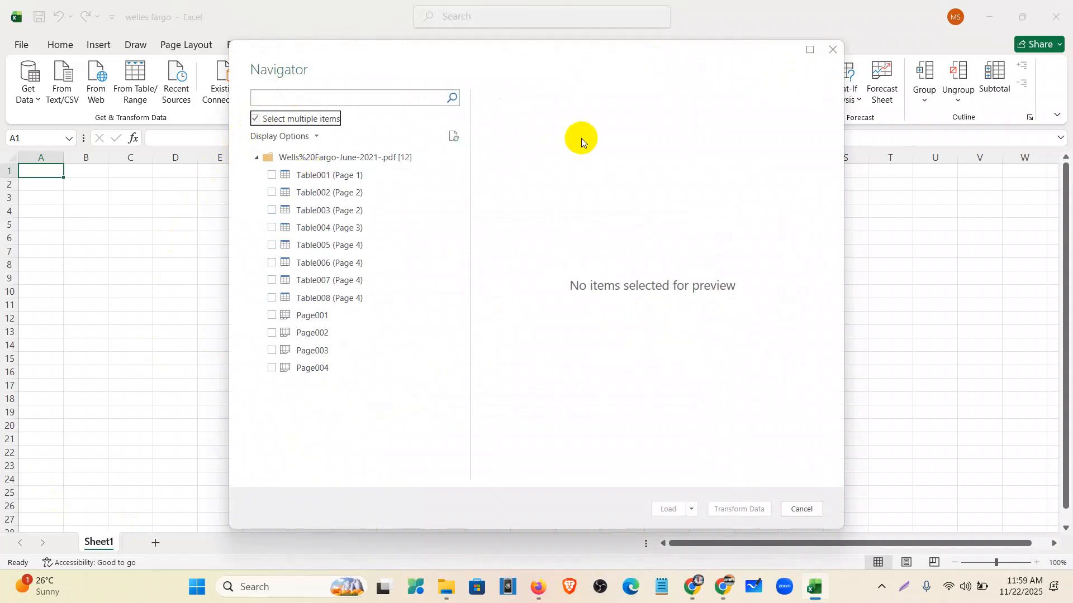
left_click(348, 175)
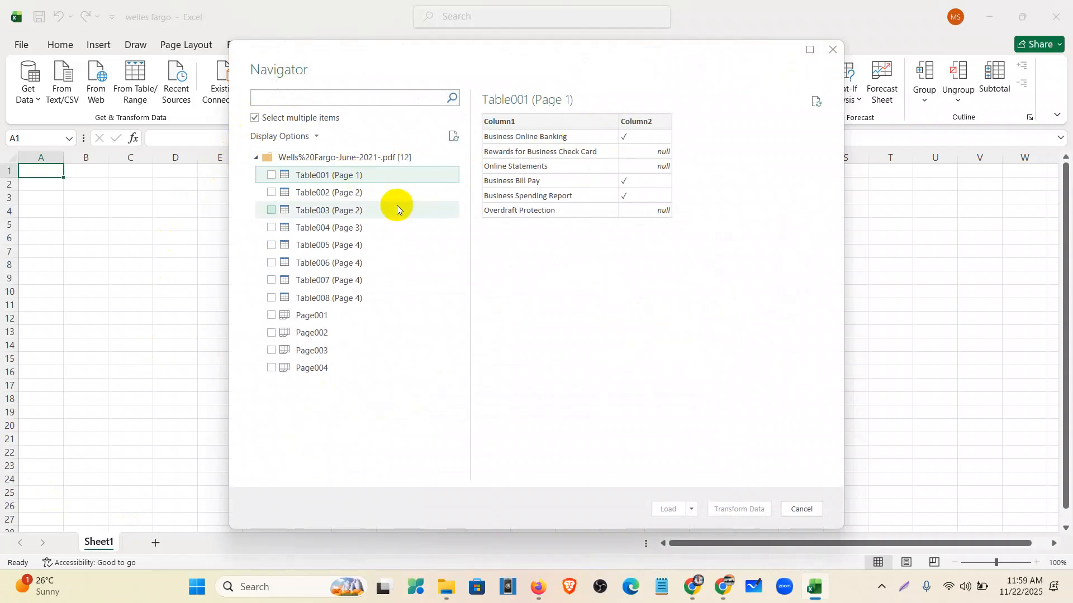
left_click(385, 192)
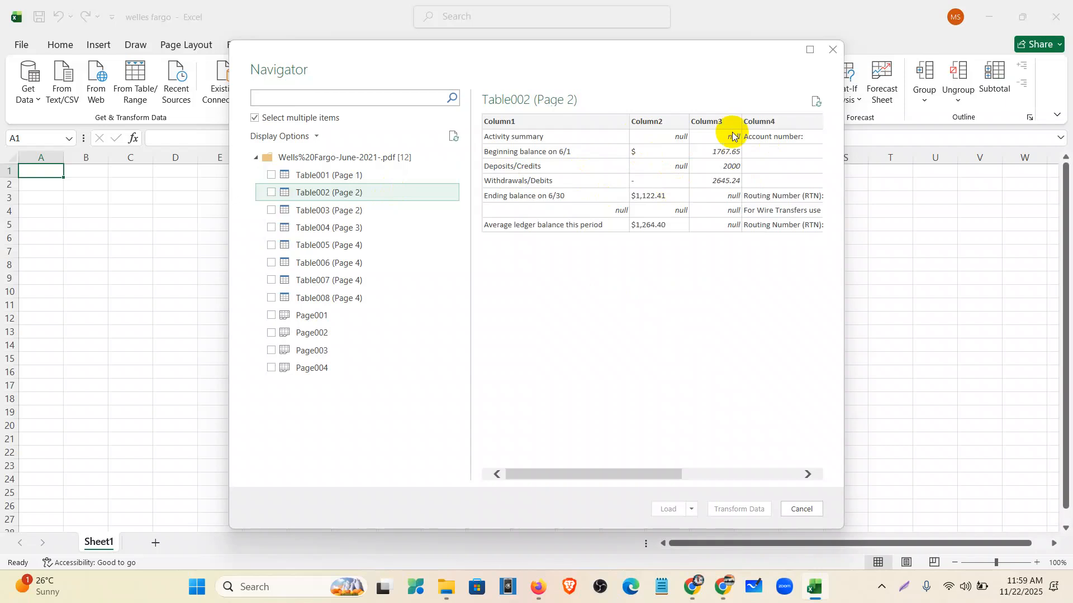
left_click(399, 210)
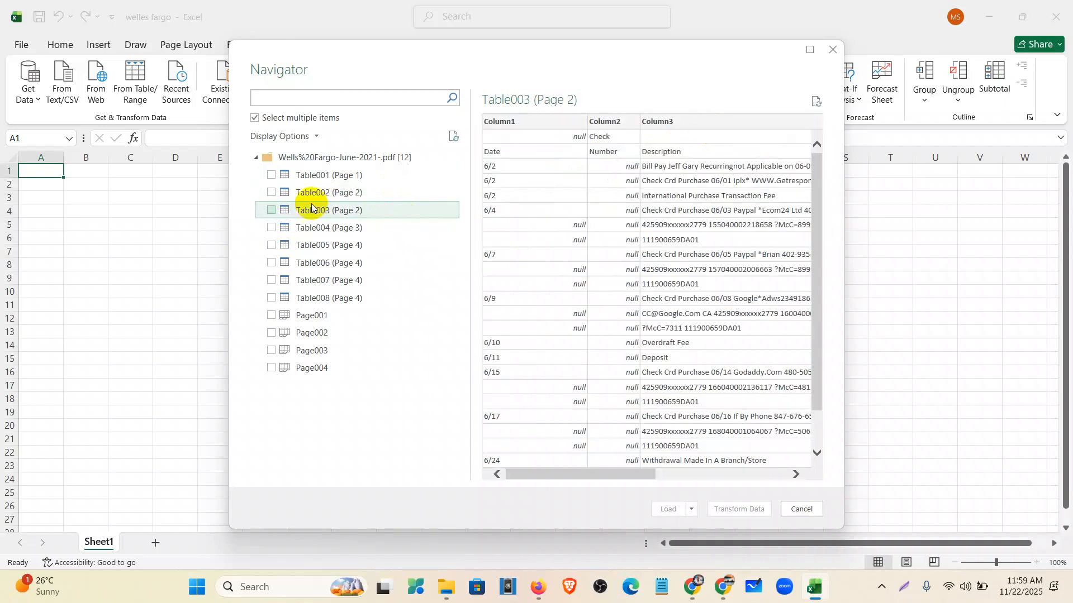
left_click(271, 211)
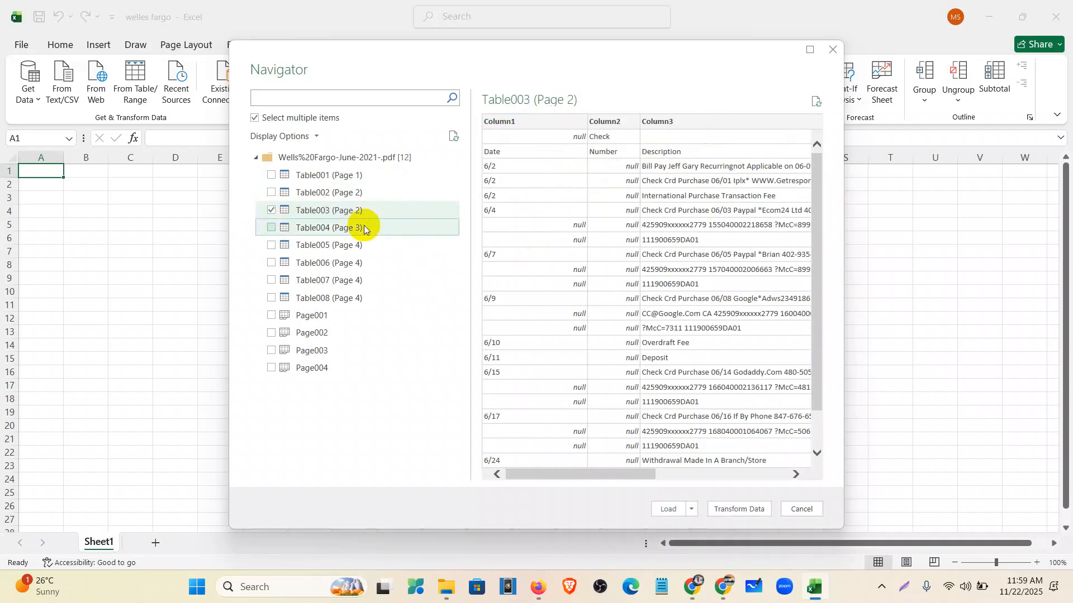
left_click(364, 229)
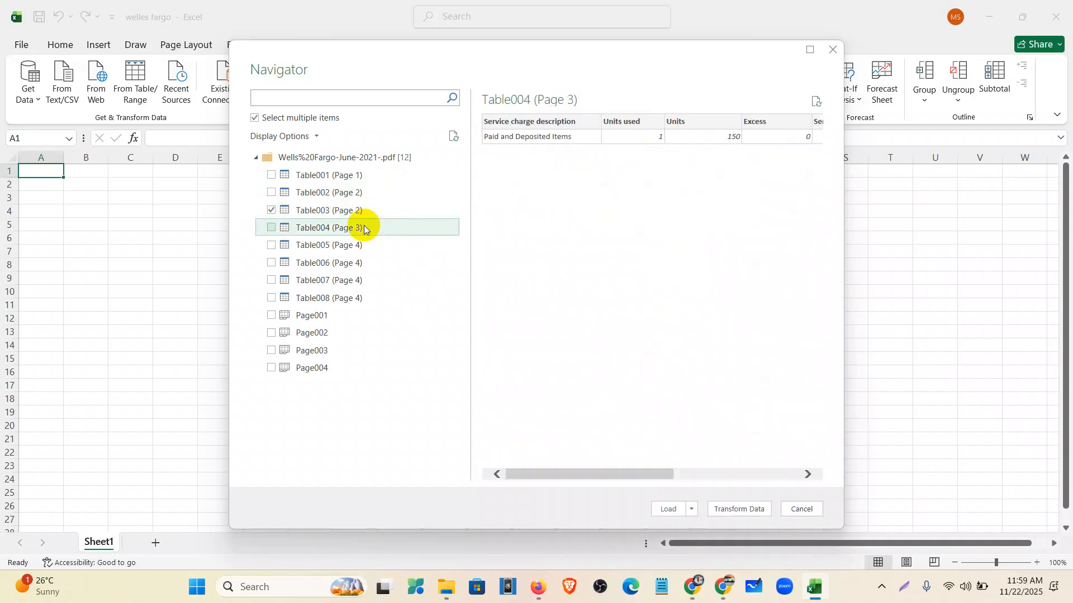
left_click(352, 253)
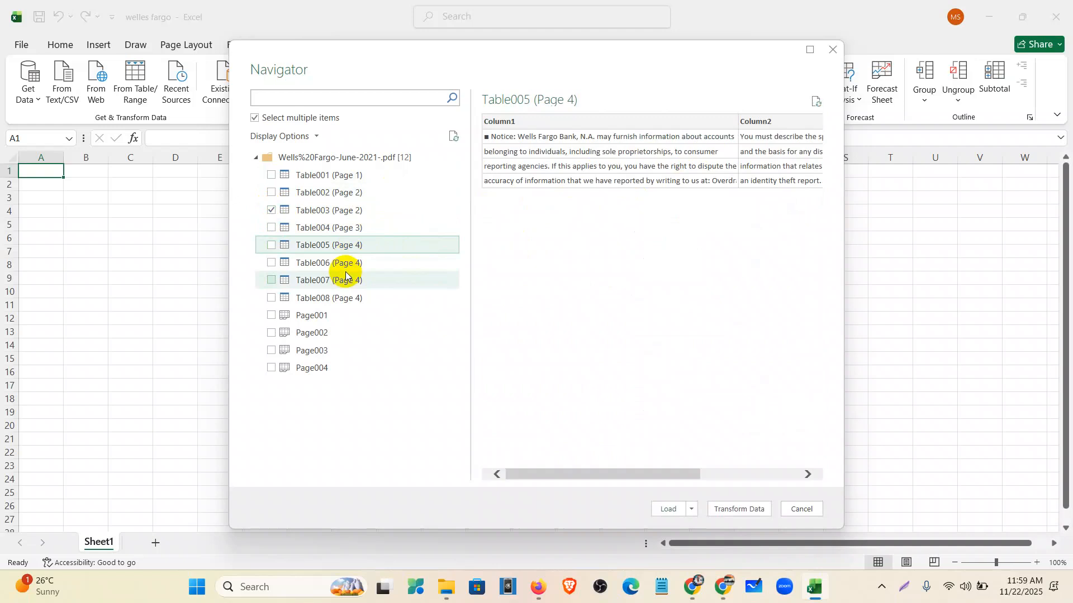
left_click(345, 271)
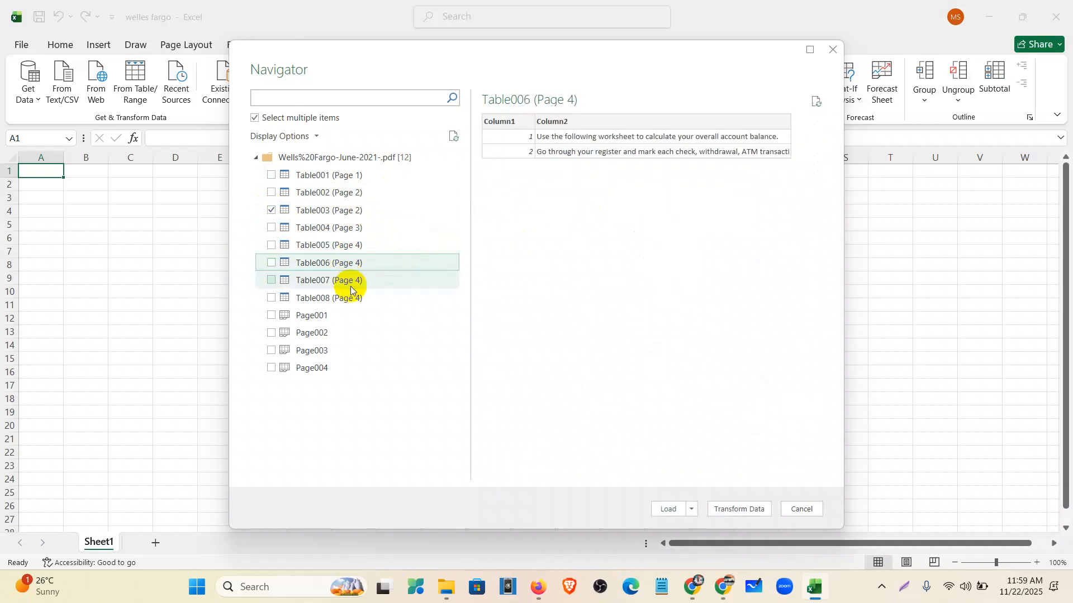
left_click(350, 286)
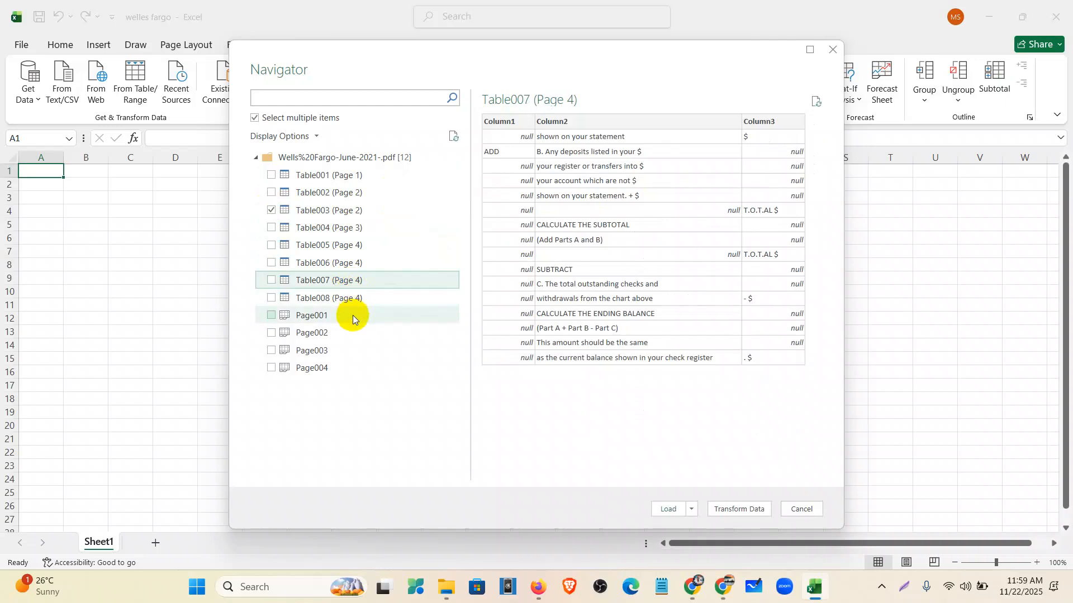
left_click(354, 299)
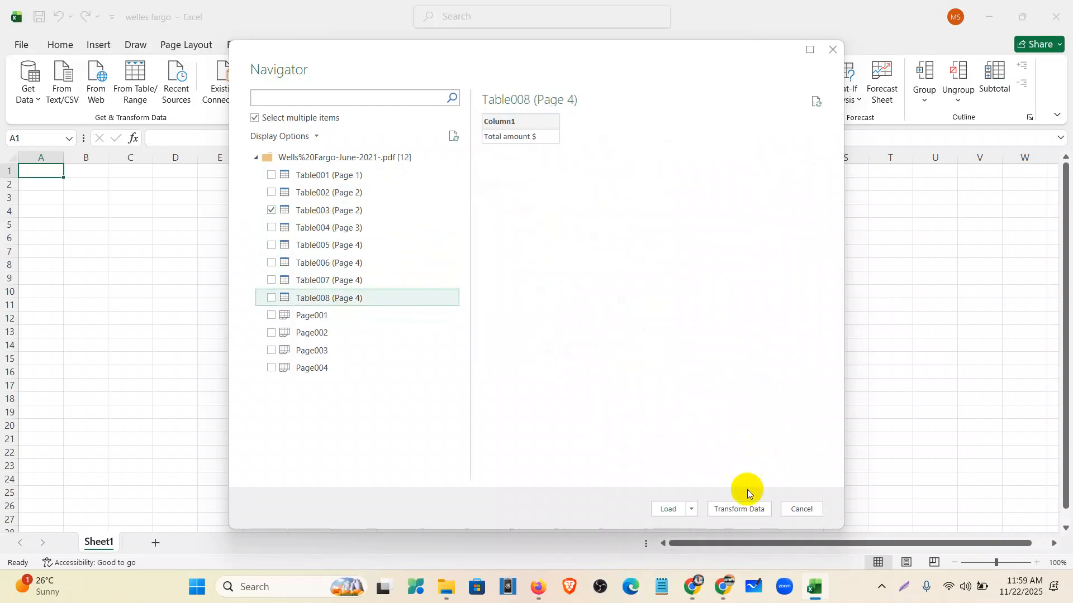
left_click(693, 509)
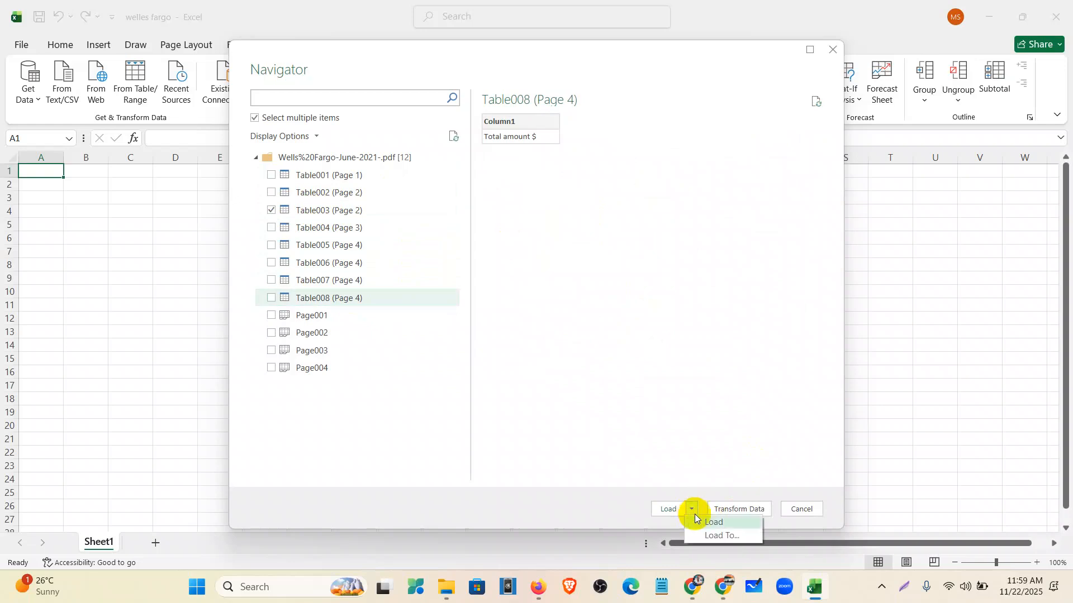
left_click(712, 536)
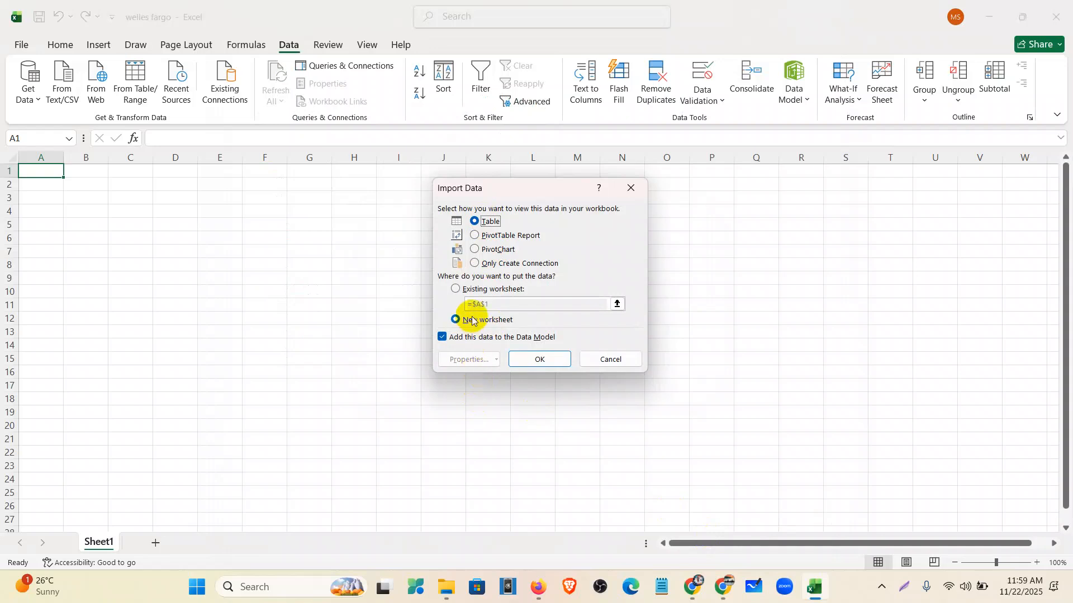
- Load Table003 into the existing sheet at $A$1 and close the Queries & Connections pane
left_click(455, 289)
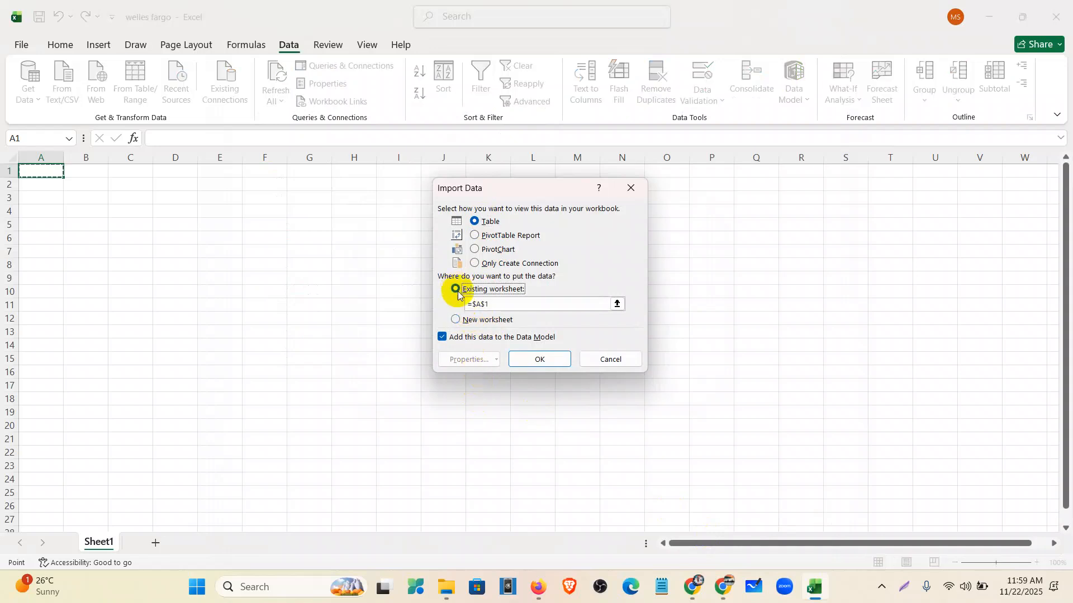
left_click(542, 360)
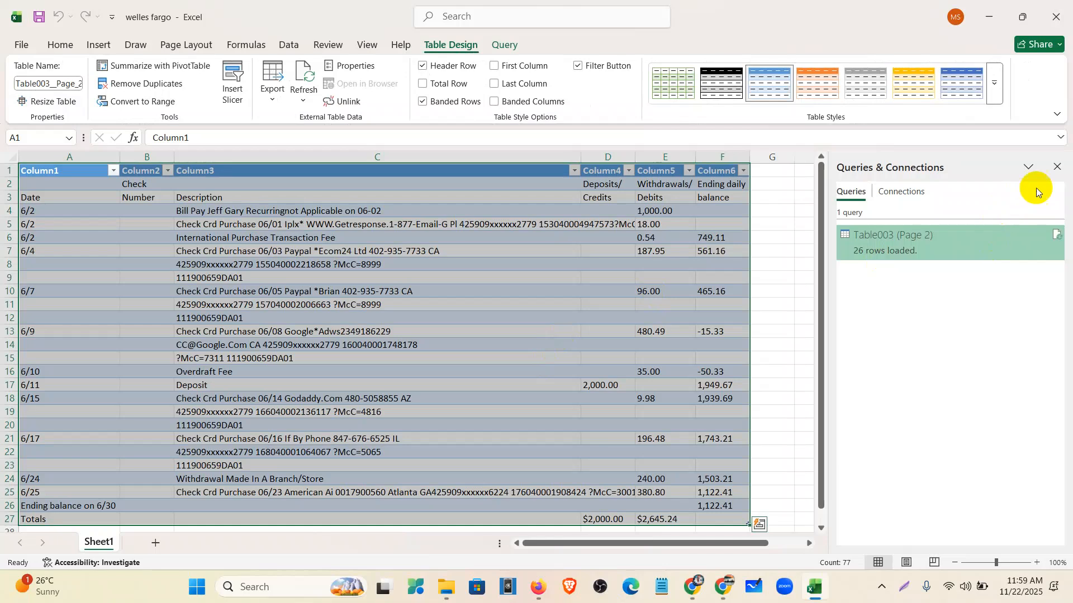
left_click(1056, 167)
left_click(843, 296)
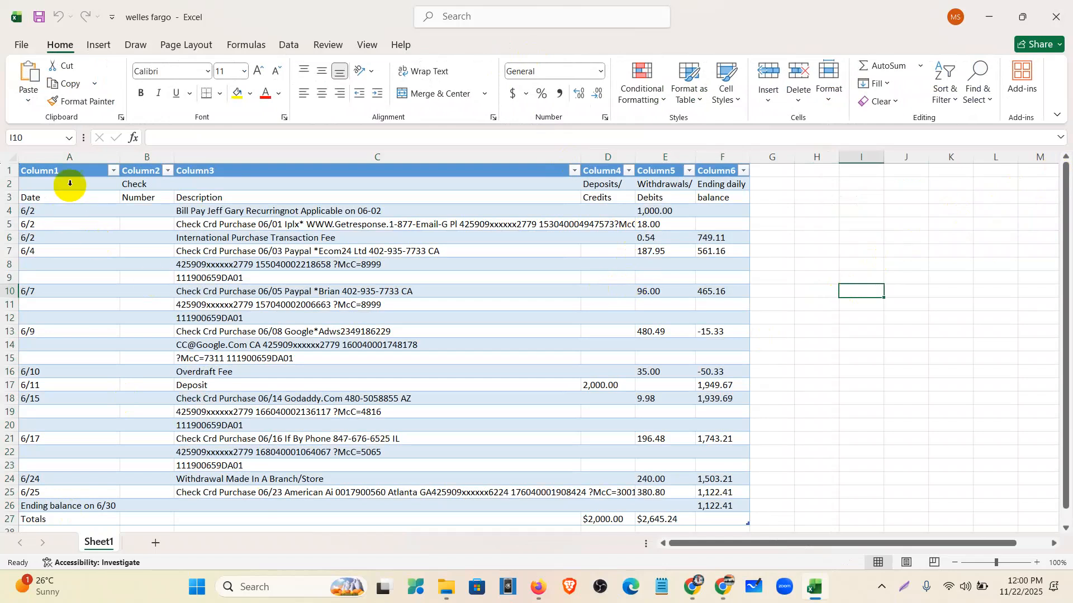
- Delete the check number column B and autofit the description column's width
scroll(100, 366, "down", 3)
scroll(101, 365, "up", 3)
scroll(106, 326, "down", 1)
scroll(106, 290, "up", 1)
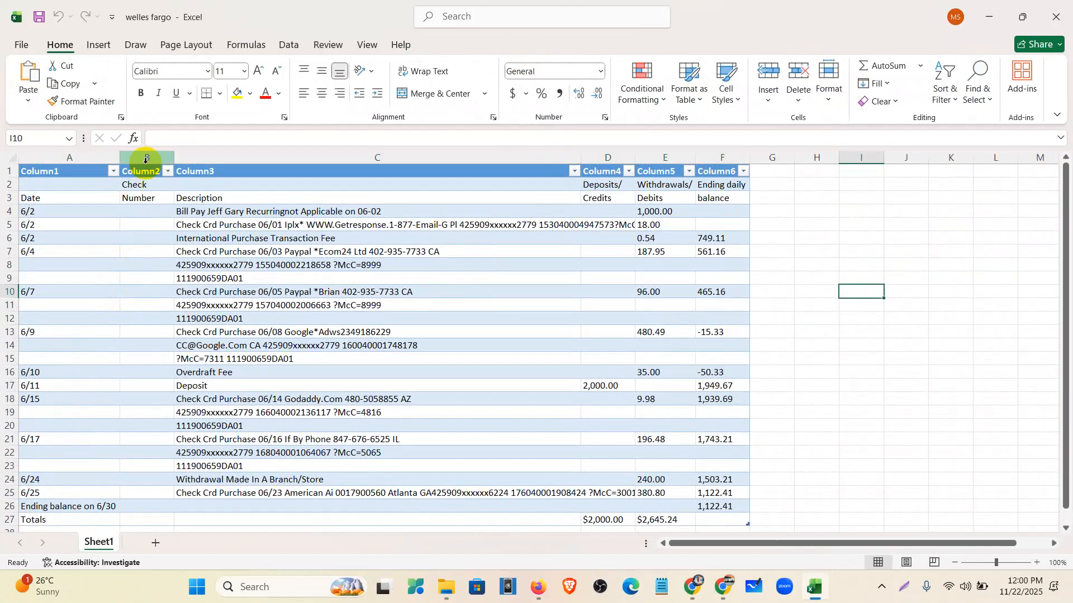
left_click(146, 157)
right_click(146, 157)
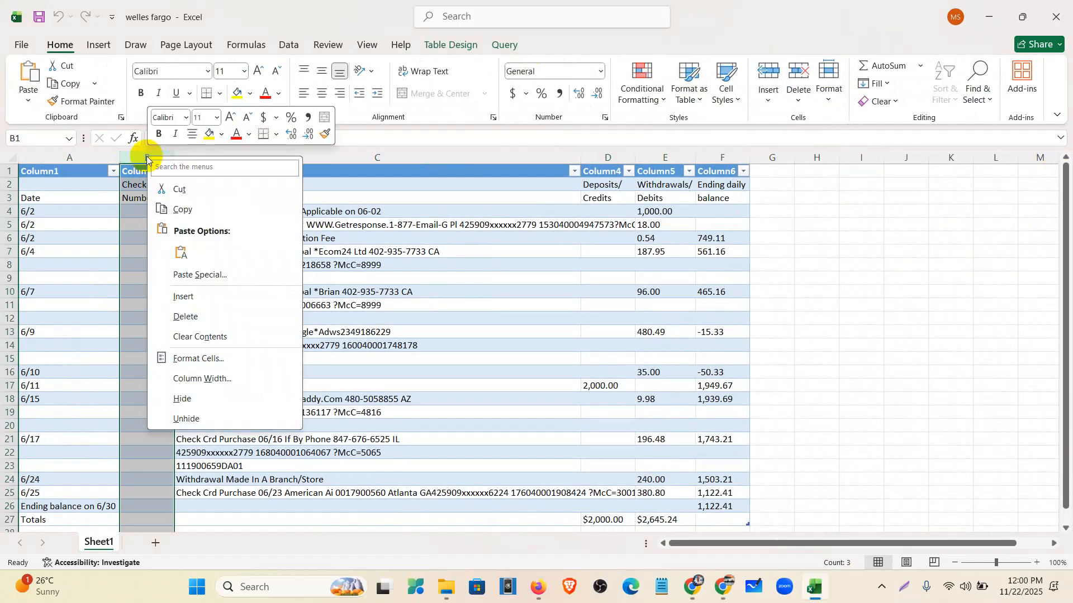
left_click(185, 312)
left_click(718, 186)
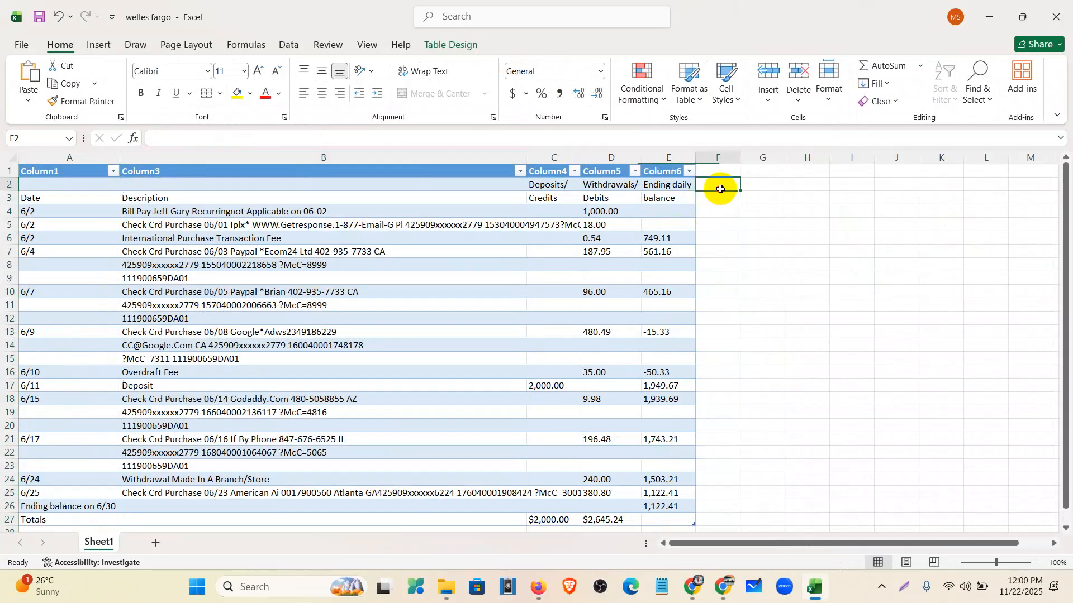
double_click(527, 158)
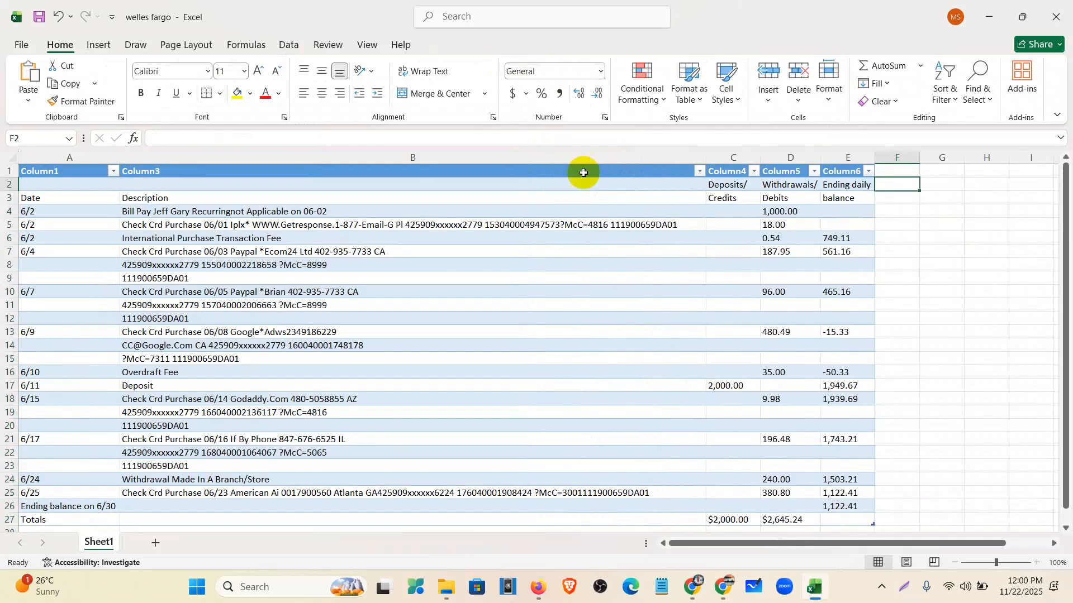
- Delete the ending daily balance column
left_click(850, 159)
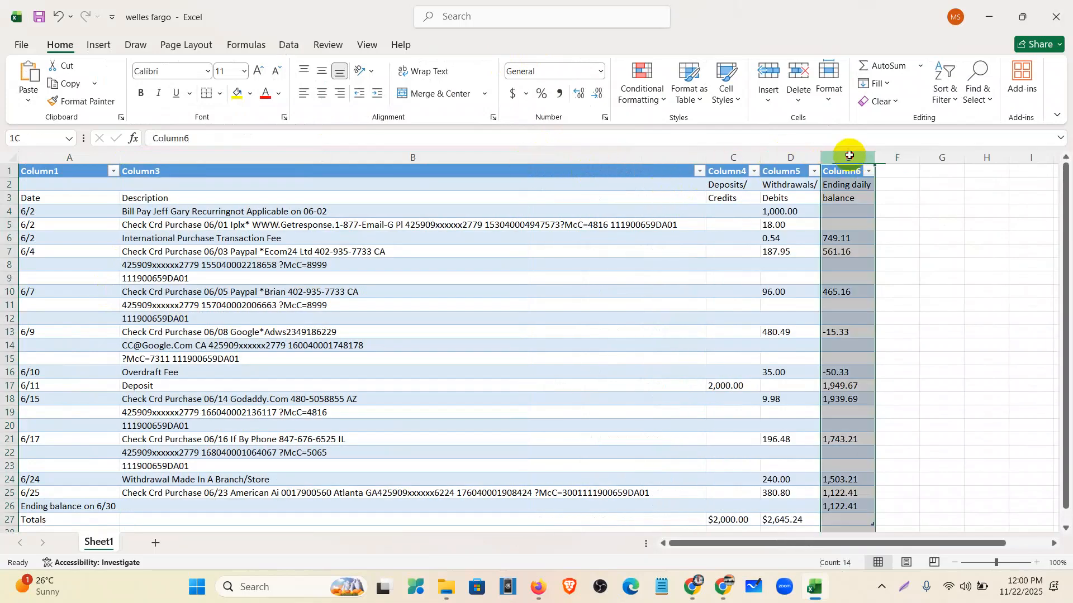
right_click(850, 160)
left_click(900, 316)
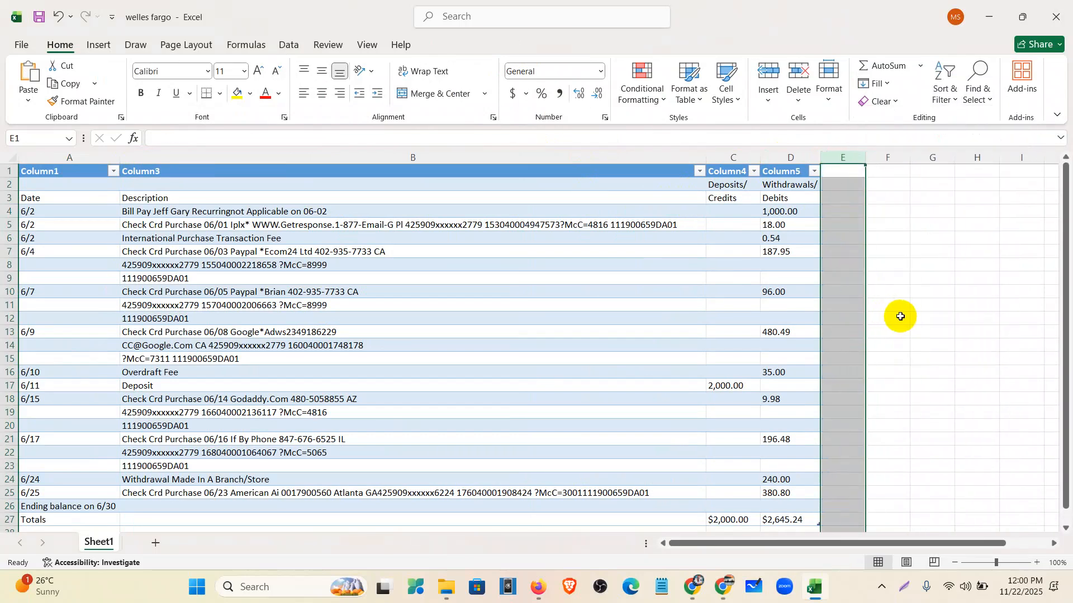
left_click(925, 307)
- Delete the ending balance and Totals rows at the bottom of the table
scroll(847, 328, "down", 3)
left_click_drag(7, 385, 2, 398)
right_click(1, 397)
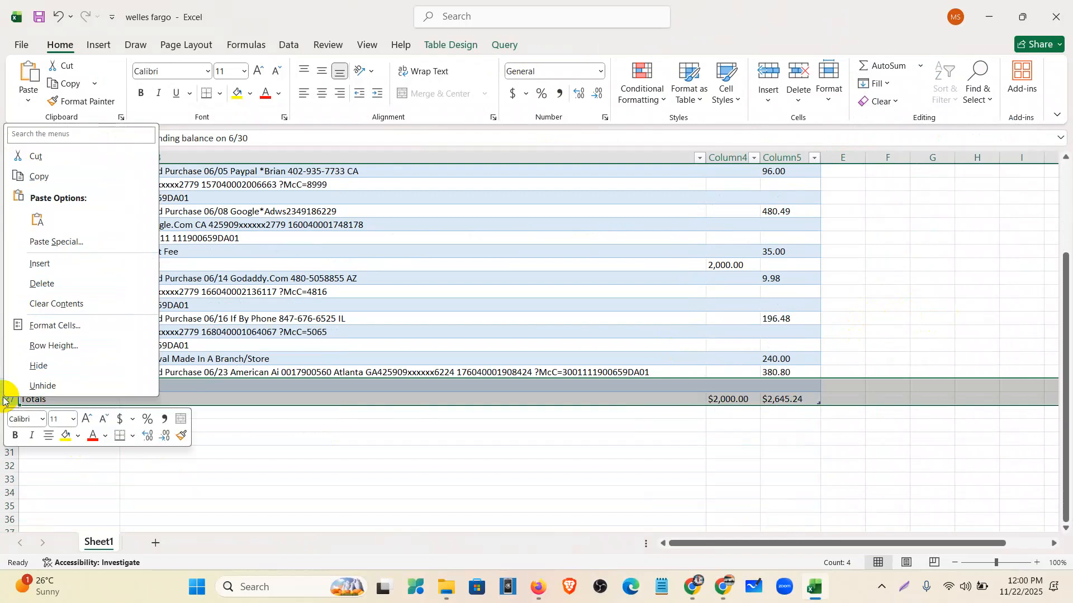
left_click(42, 282)
scroll(562, 468, "up", 3)
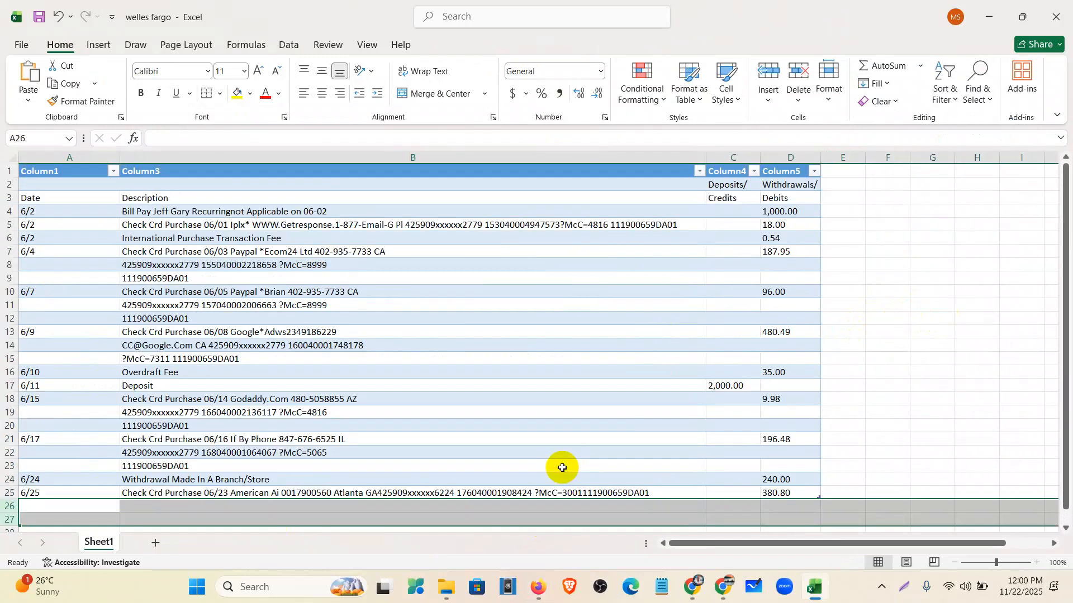
left_click(838, 395)
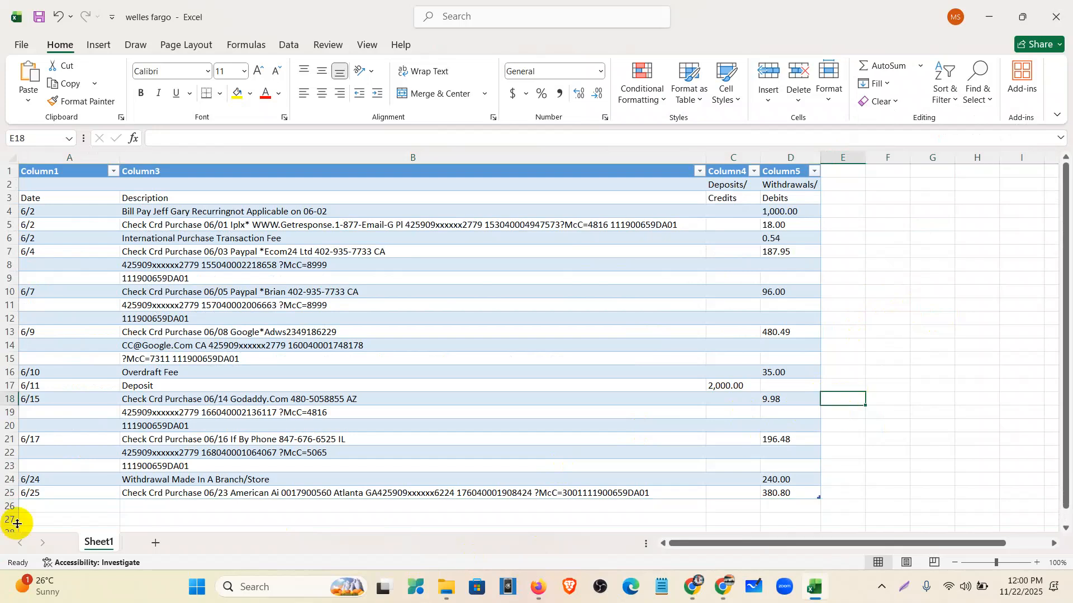
left_click(134, 401)
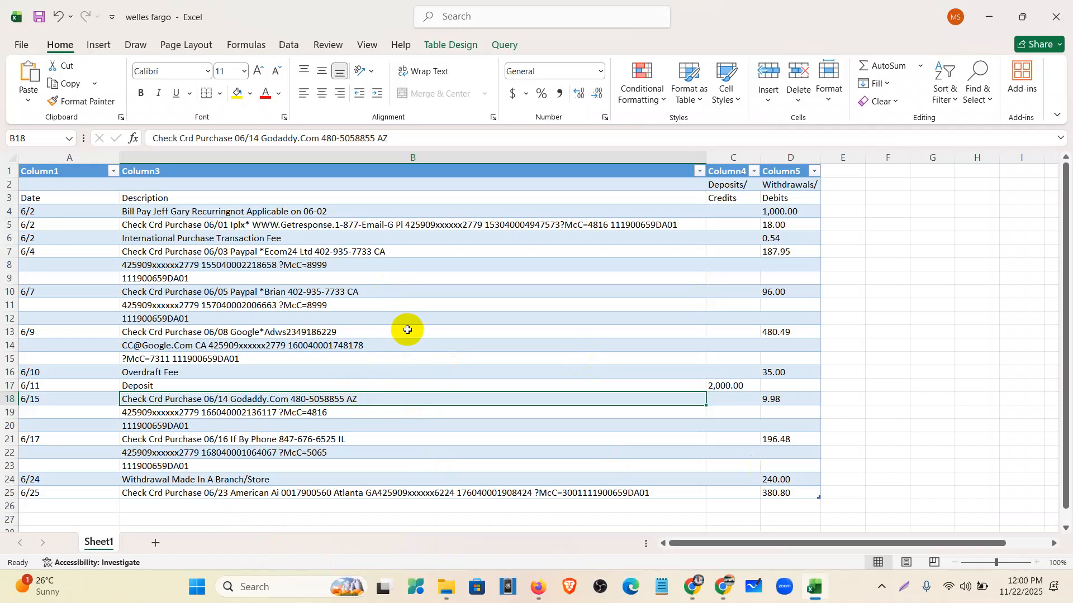
scroll(276, 440, "down", 1)
scroll(278, 442, "up", 1)
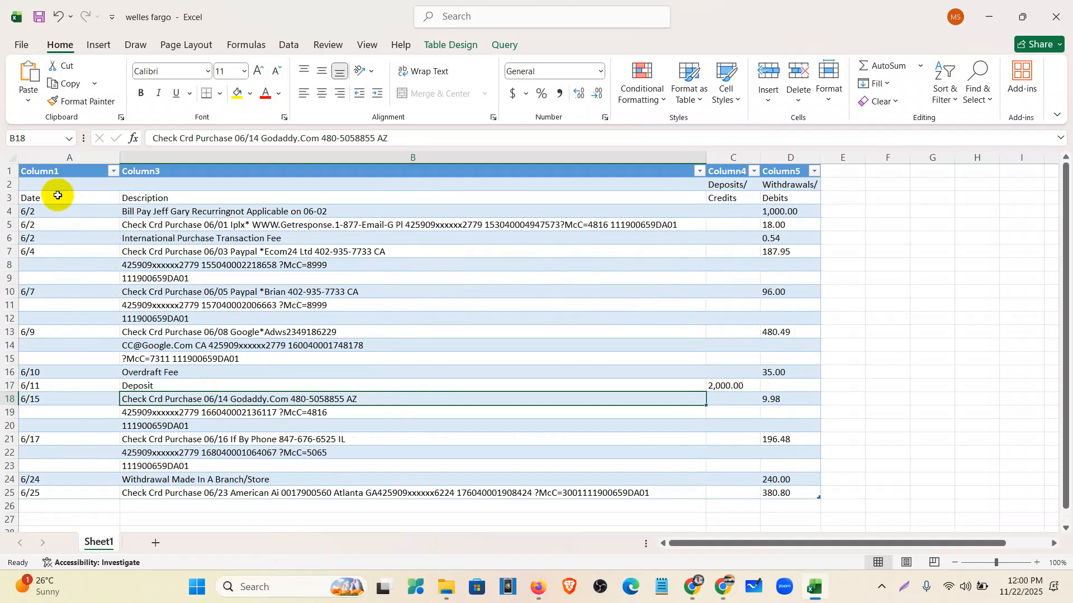
left_click(58, 195)
left_click(192, 199)
left_click(746, 197)
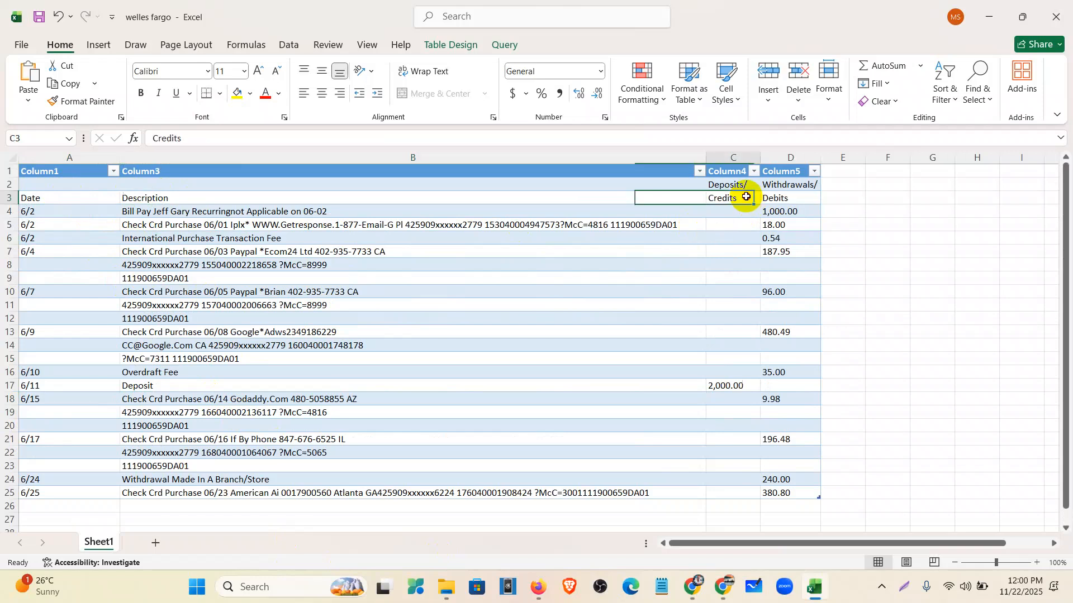
left_click(800, 193)
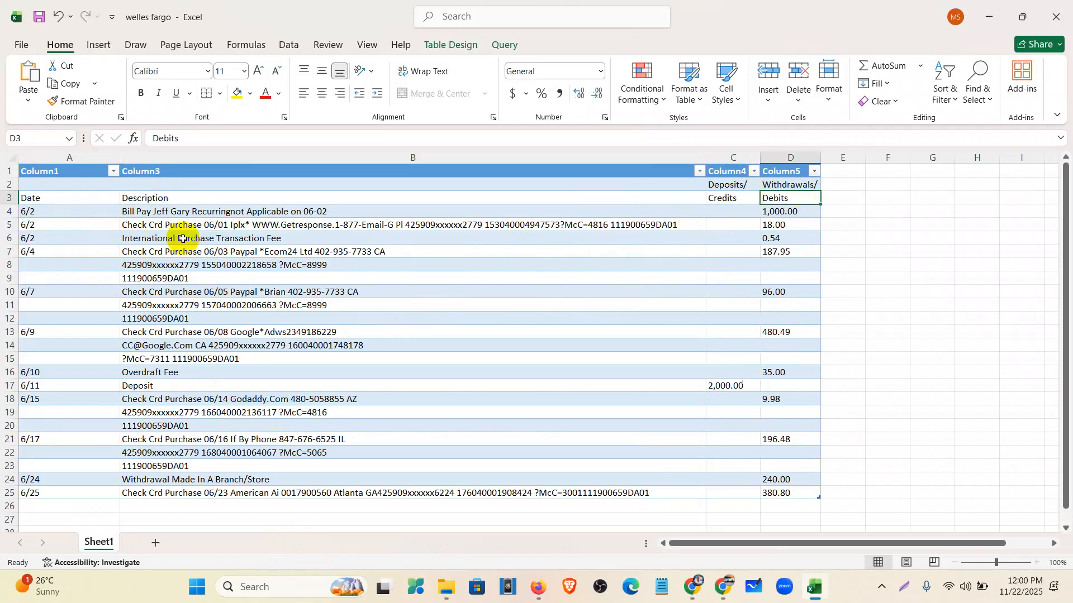
left_click_drag(10, 251, 10, 274)
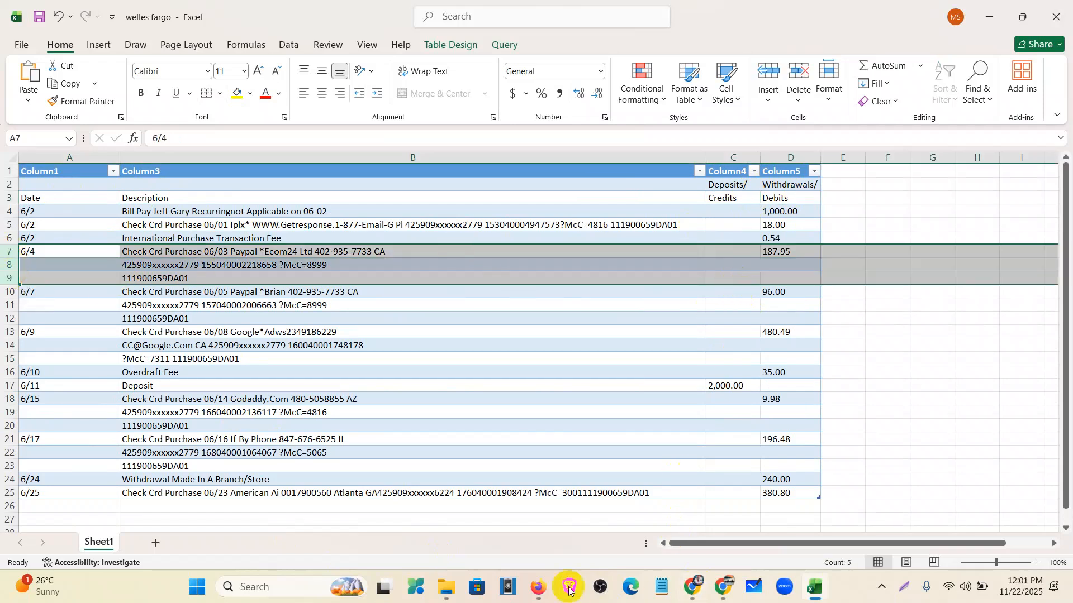
left_click(693, 586)
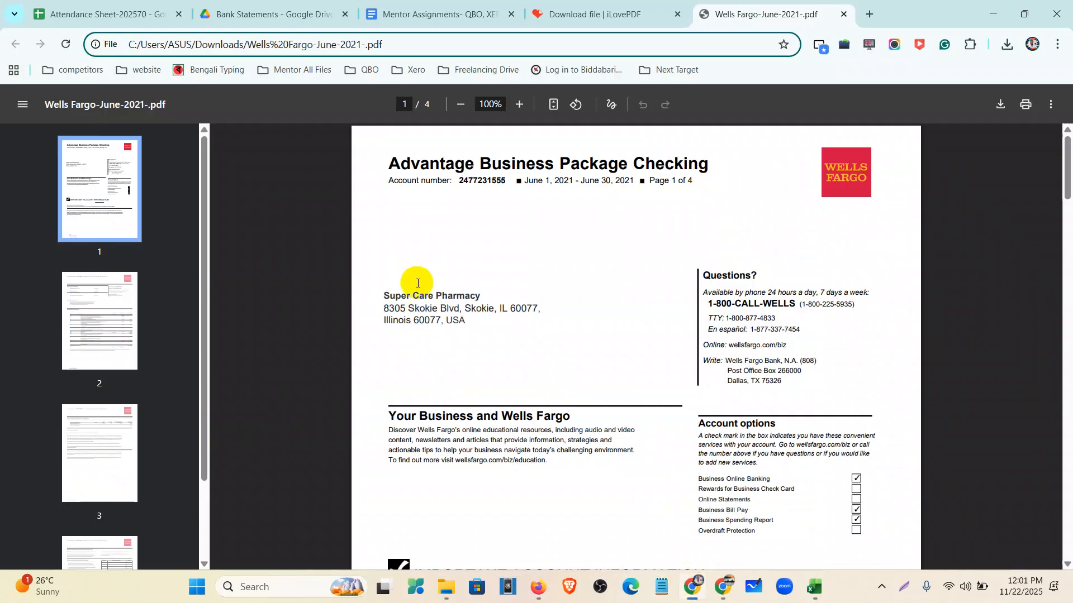
scroll(486, 367, "down", 8)
scroll(486, 374, "down", 10)
scroll(489, 402, "up", 4)
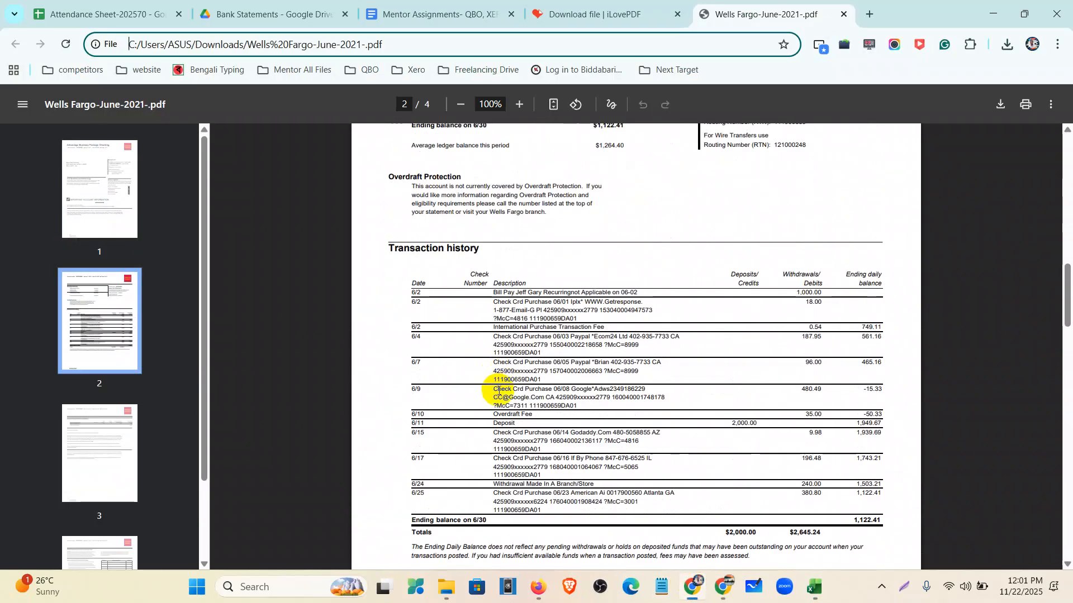
scroll(495, 405, "up", 5)
left_click_drag(459, 568, 401, 565)
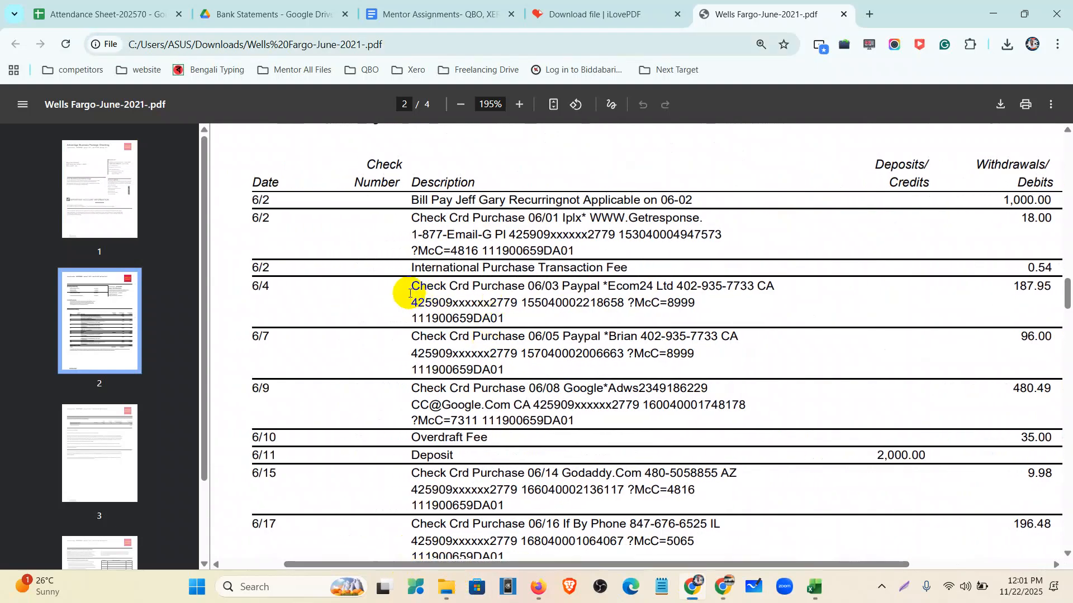
left_click_drag(408, 289, 468, 316)
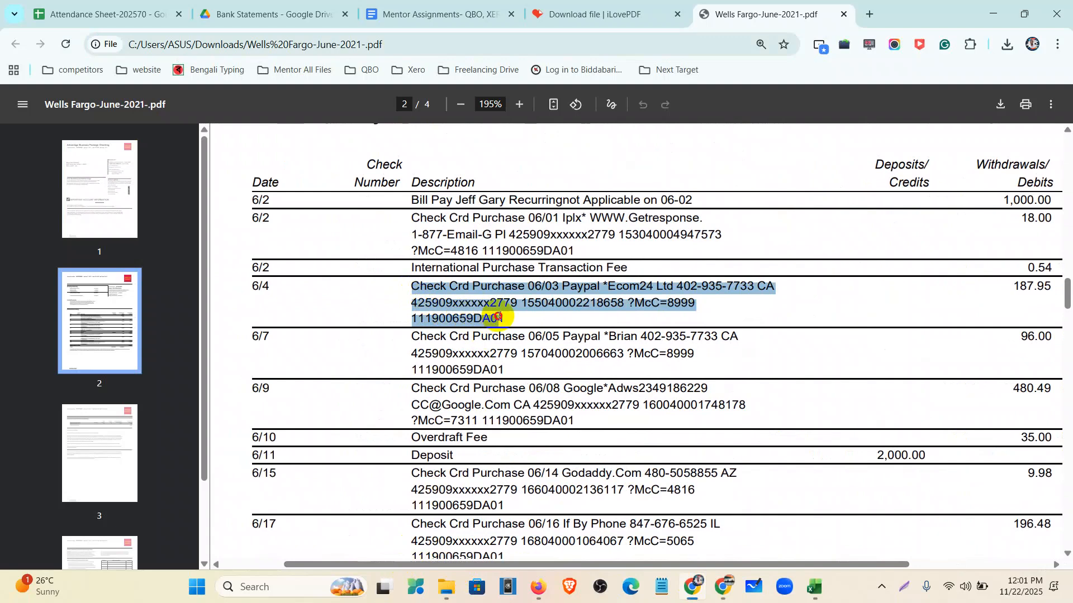
key("alt+Tab")
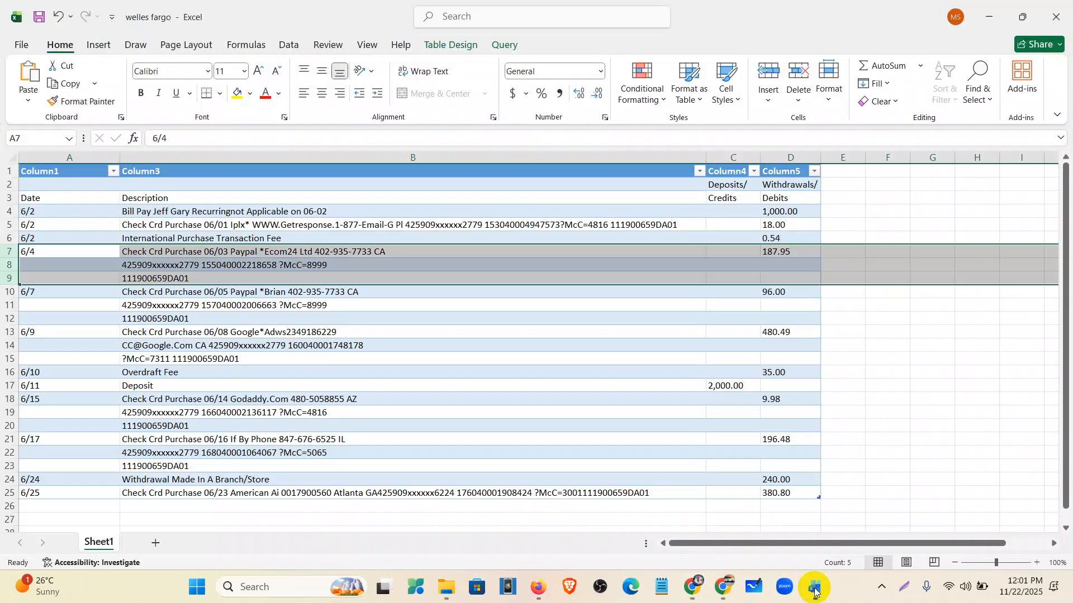
left_click(306, 267)
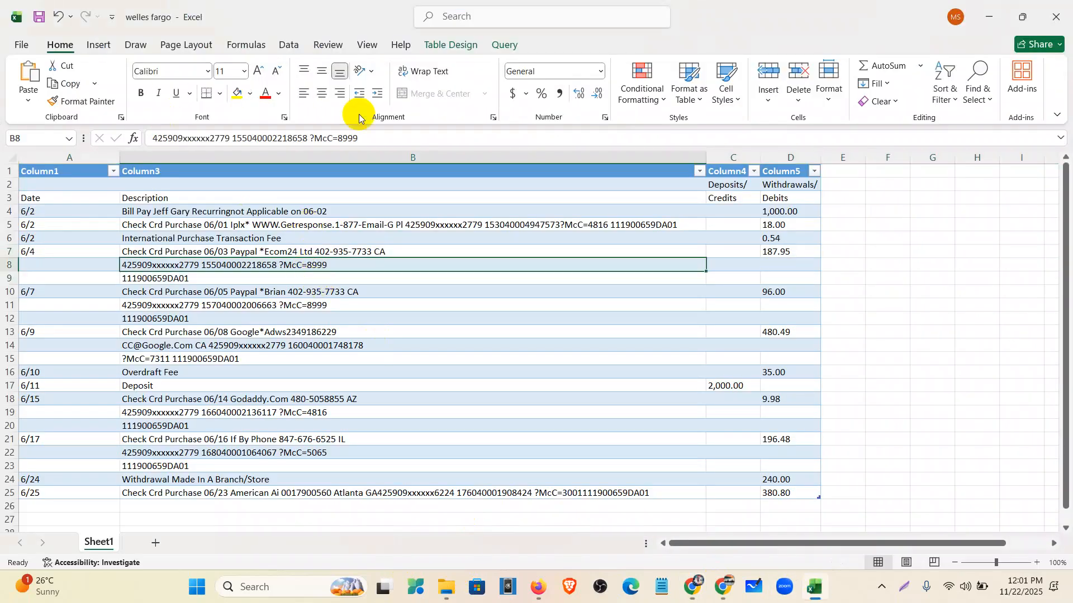
left_click_drag(377, 144, 101, 139)
key("ctrl+c")
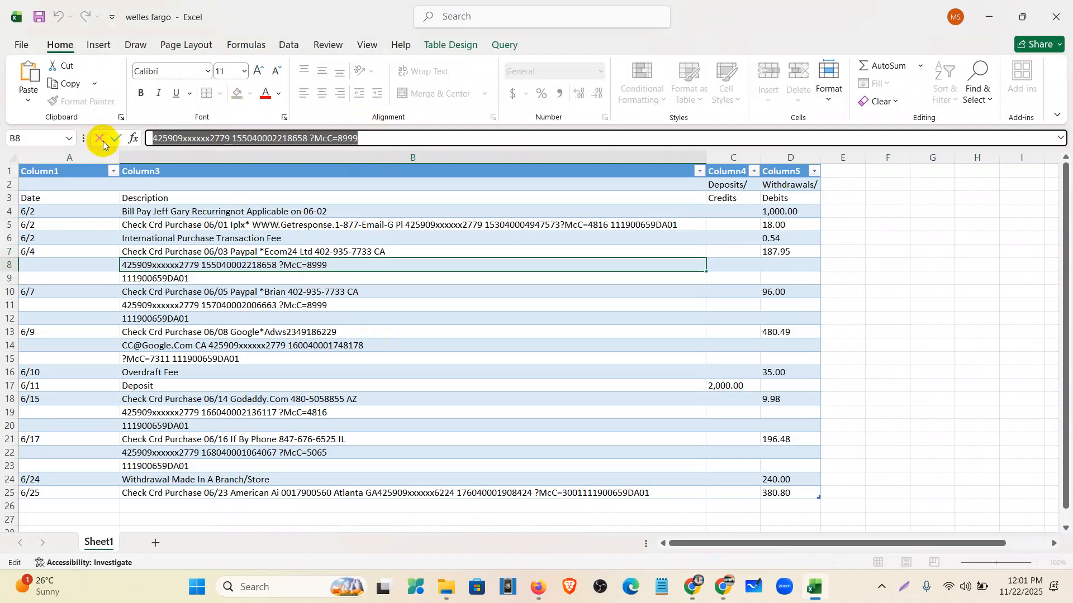
key("BackSpace")
left_click(390, 249)
left_click(421, 138)
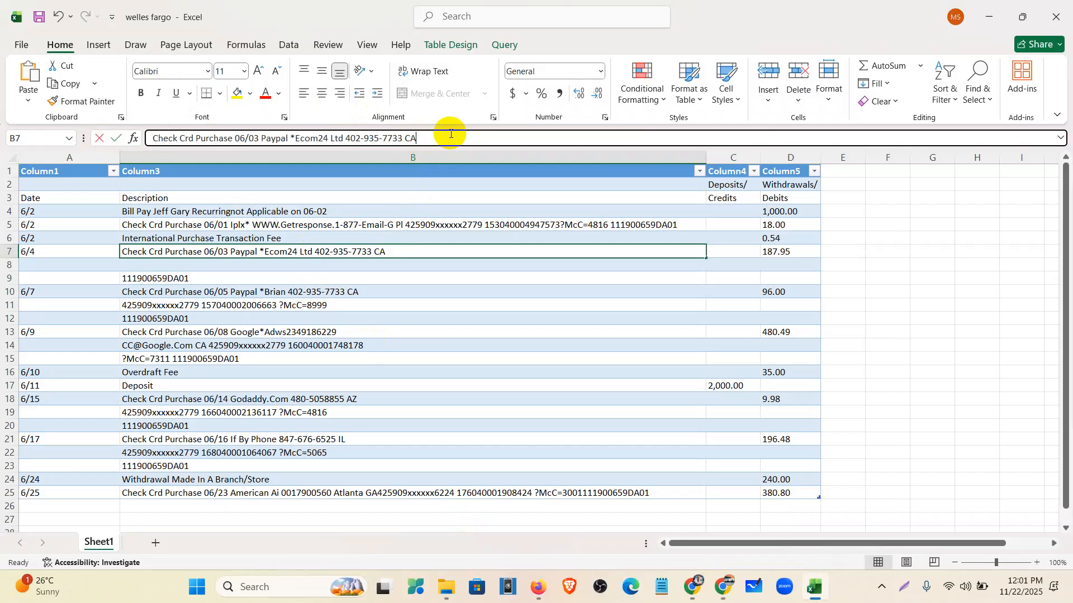
key("ctrl+v")
left_click(280, 278)
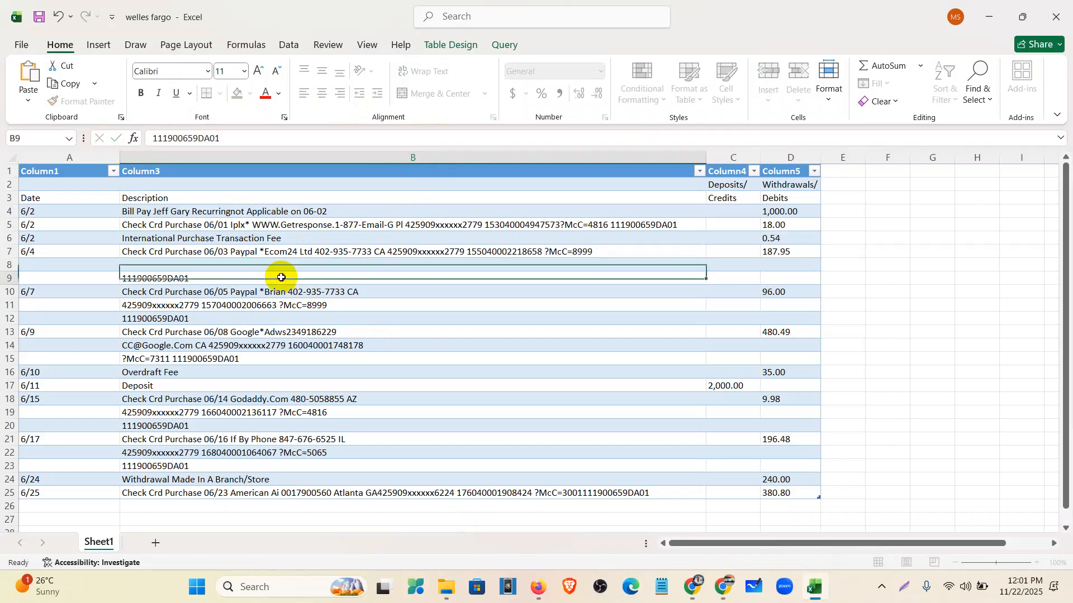
left_click_drag(267, 134, 9, 157)
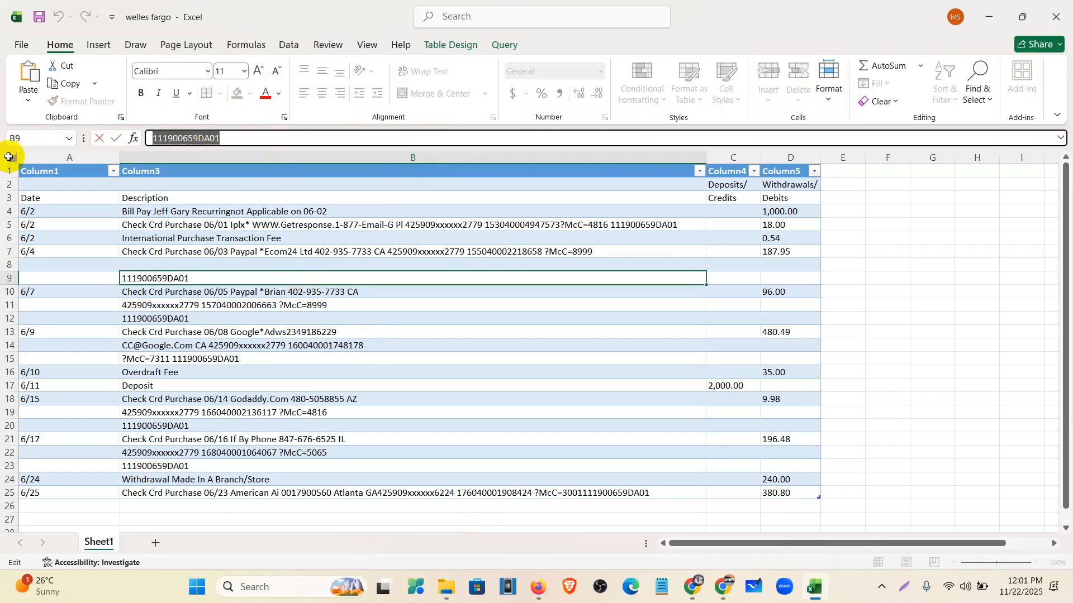
key("ctrl+x")
left_click(307, 249)
left_click(637, 136)
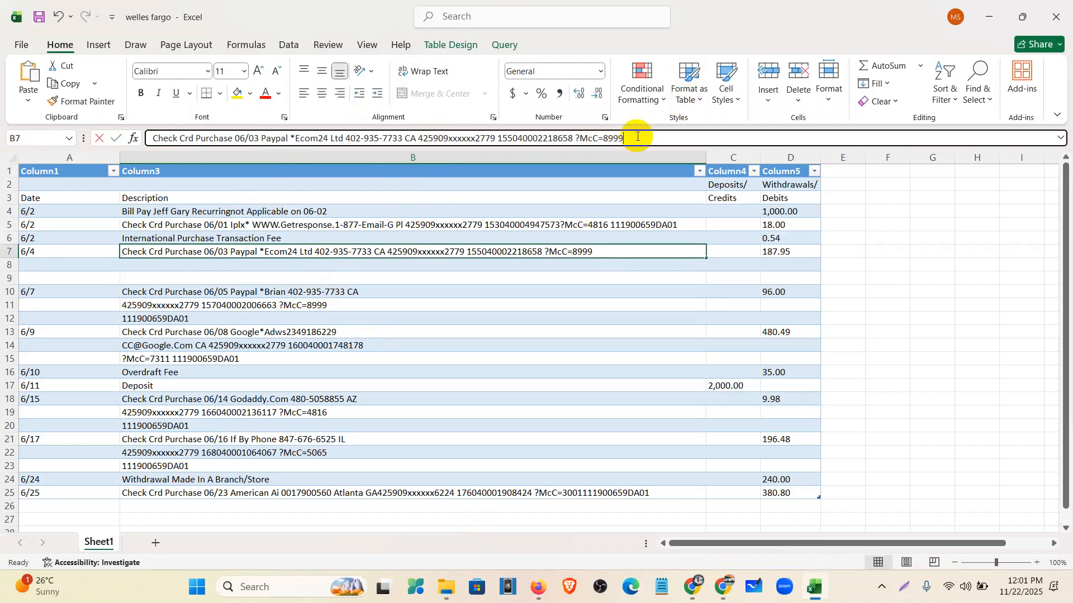
key("ctrl+v")
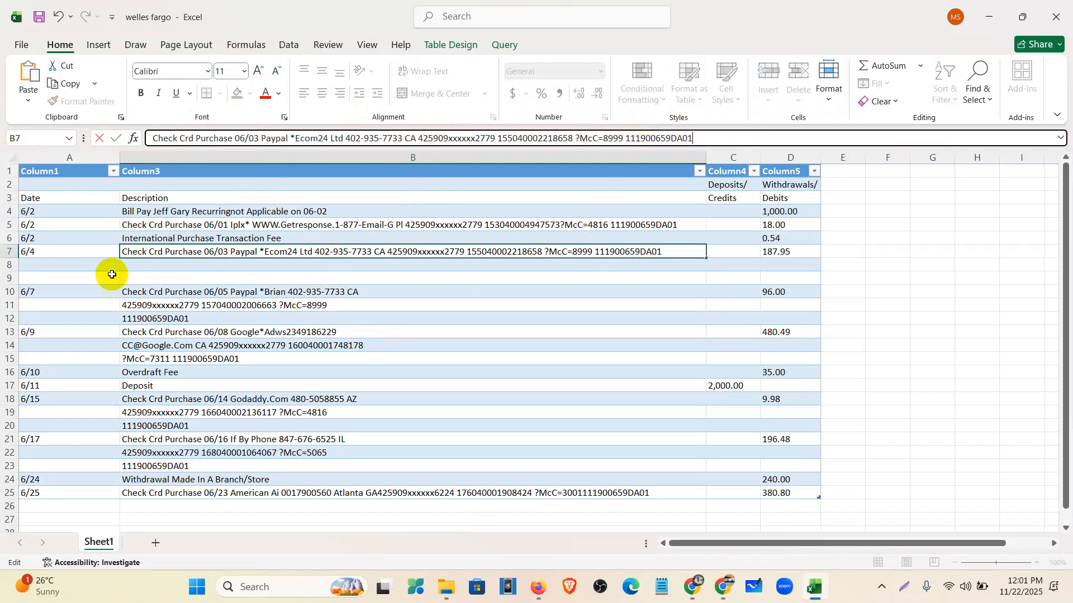
left_click(167, 305)
left_click_drag(360, 137, 103, 133)
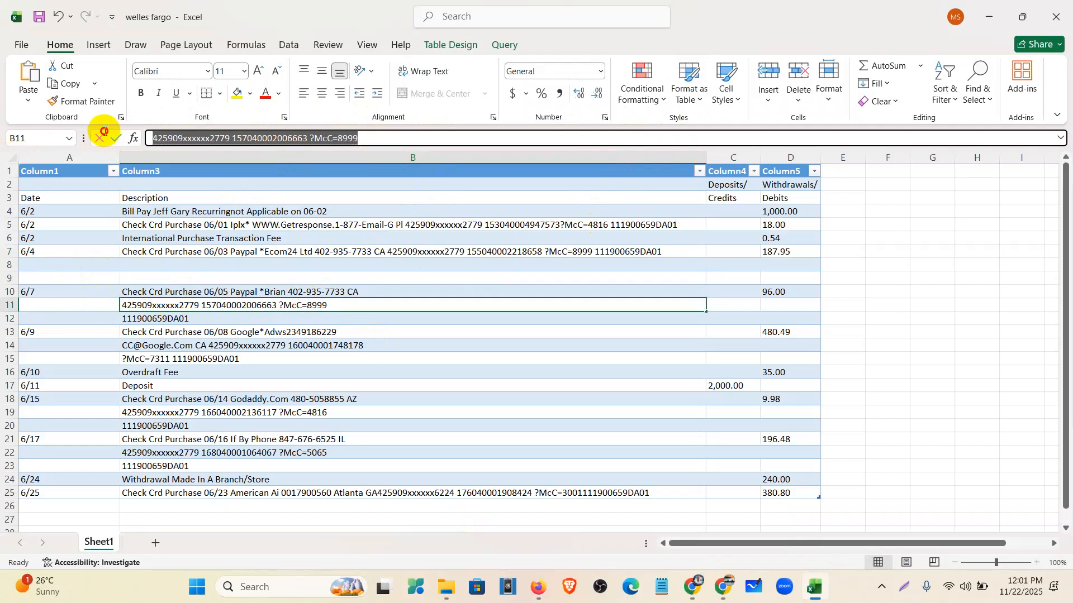
key("ctrl+x")
left_click(239, 292)
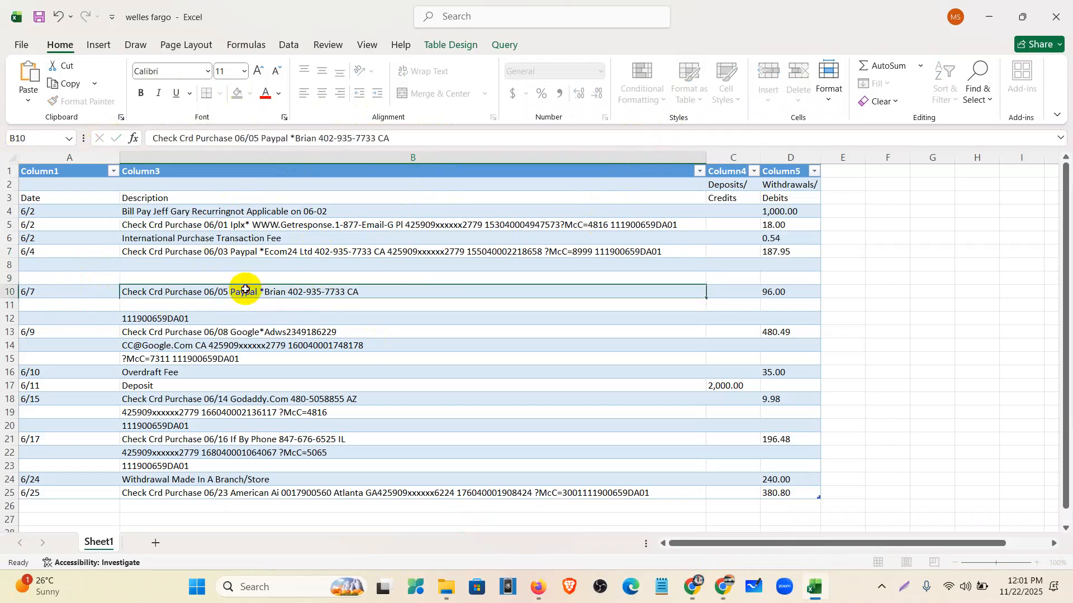
left_click(422, 139)
key("ctrl+v")
left_click(246, 317)
left_click(259, 136)
left_click_drag(258, 136, 0, 140)
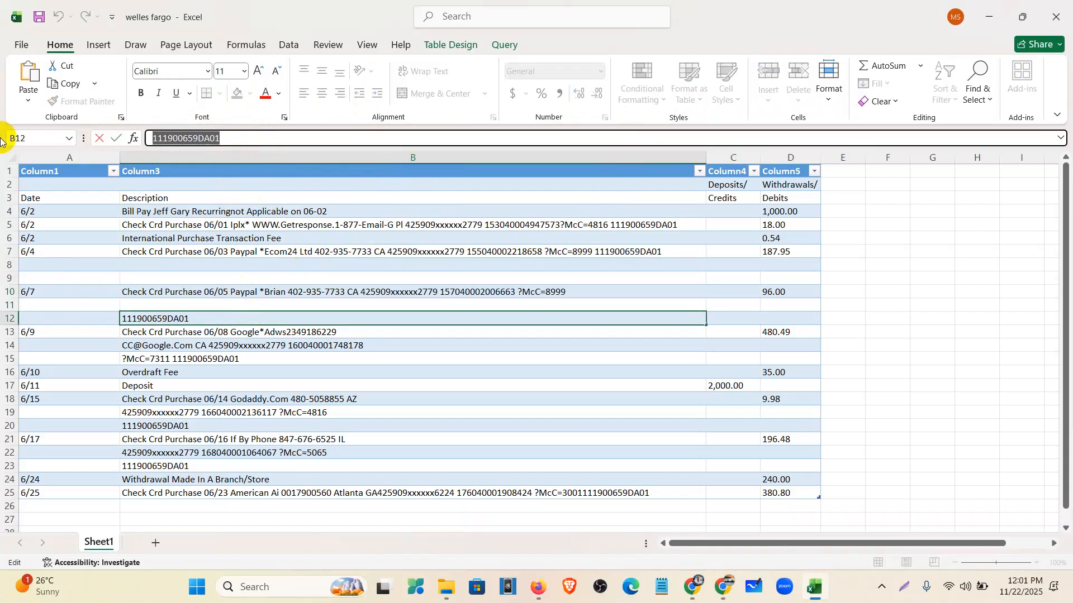
key("ctrl+x")
left_click(201, 290)
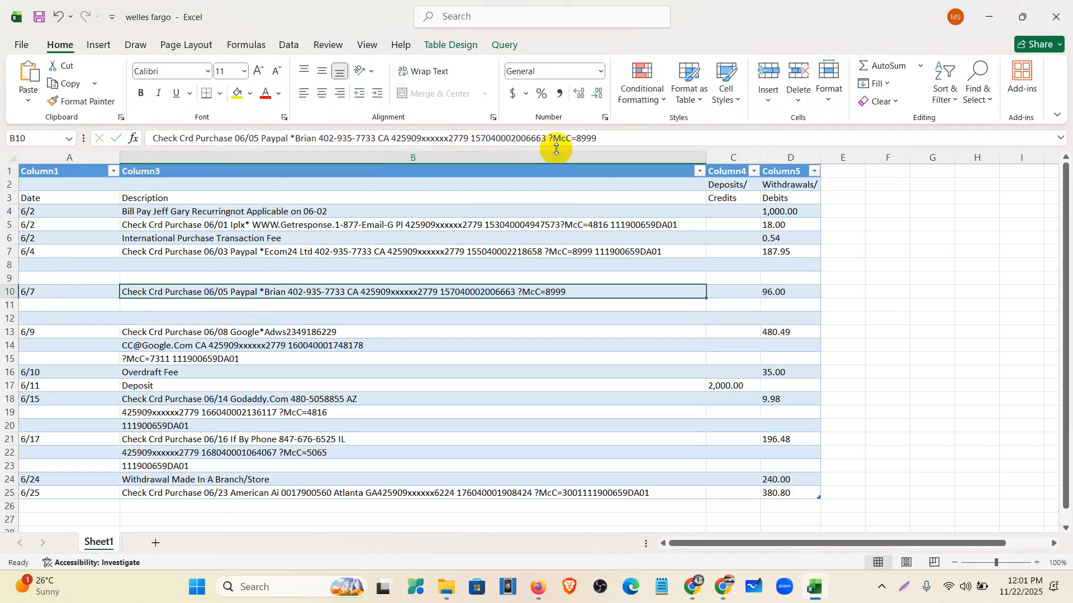
left_click(615, 139)
key("ctrl+v")
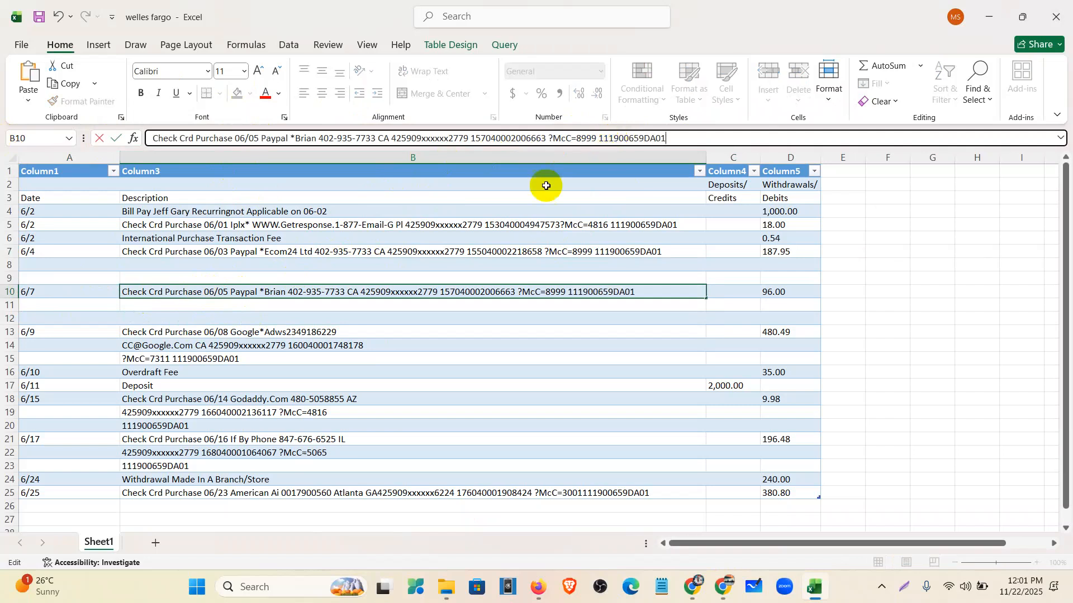
- Move the 6/9 description's extra lines from B14 and B15 into B13
left_click(188, 343)
left_click_drag(412, 138, 77, 132)
key("ctrl+x")
left_click(180, 330)
left_click(409, 139)
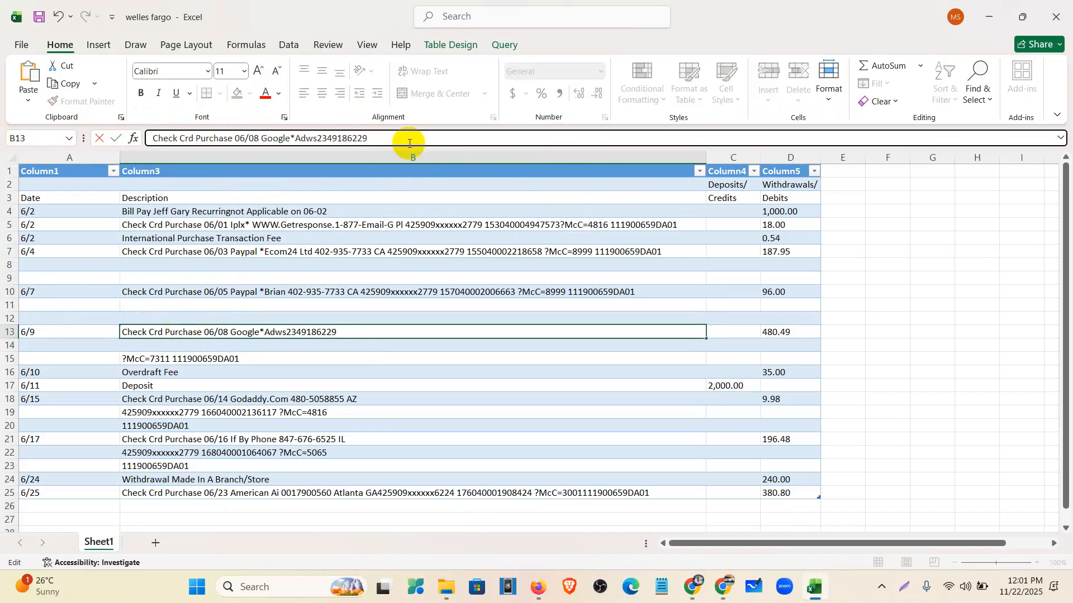
key("ctrl+v")
left_click(239, 359)
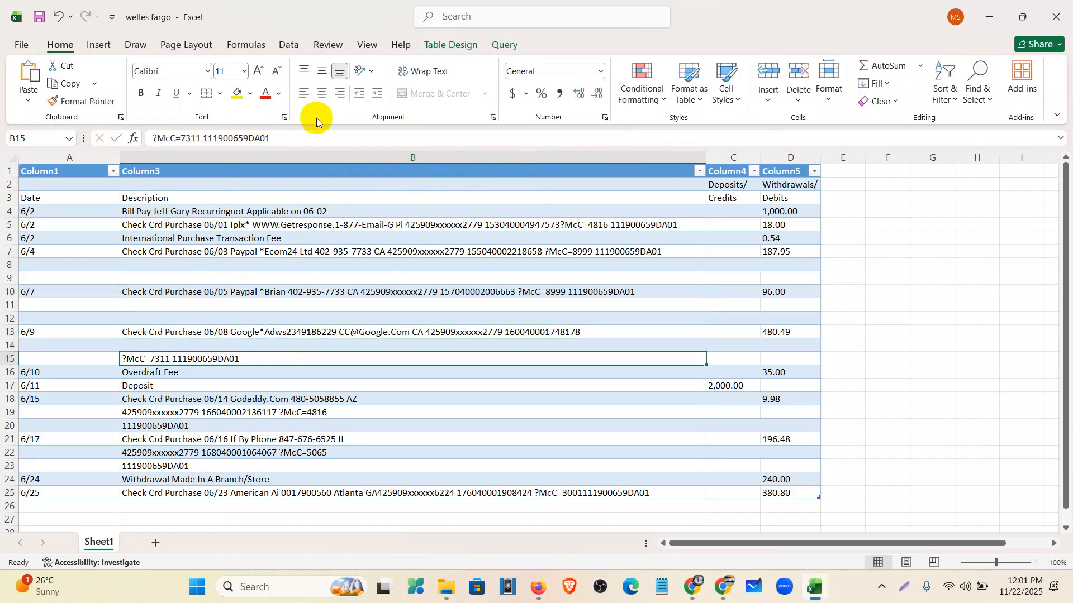
left_click_drag(308, 138, 83, 136)
key("ctrl+x")
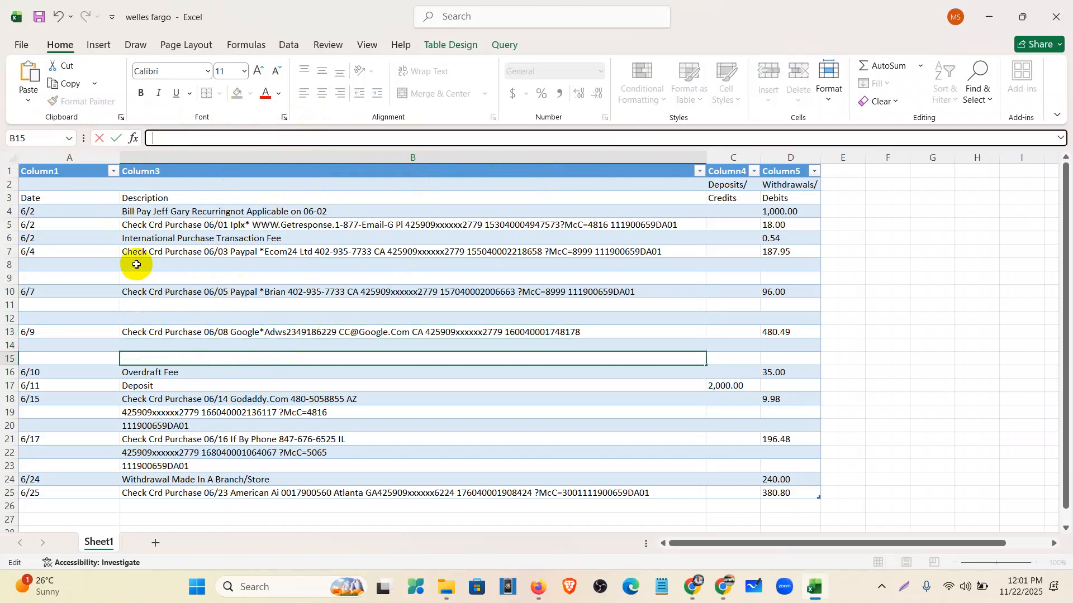
left_click(162, 331)
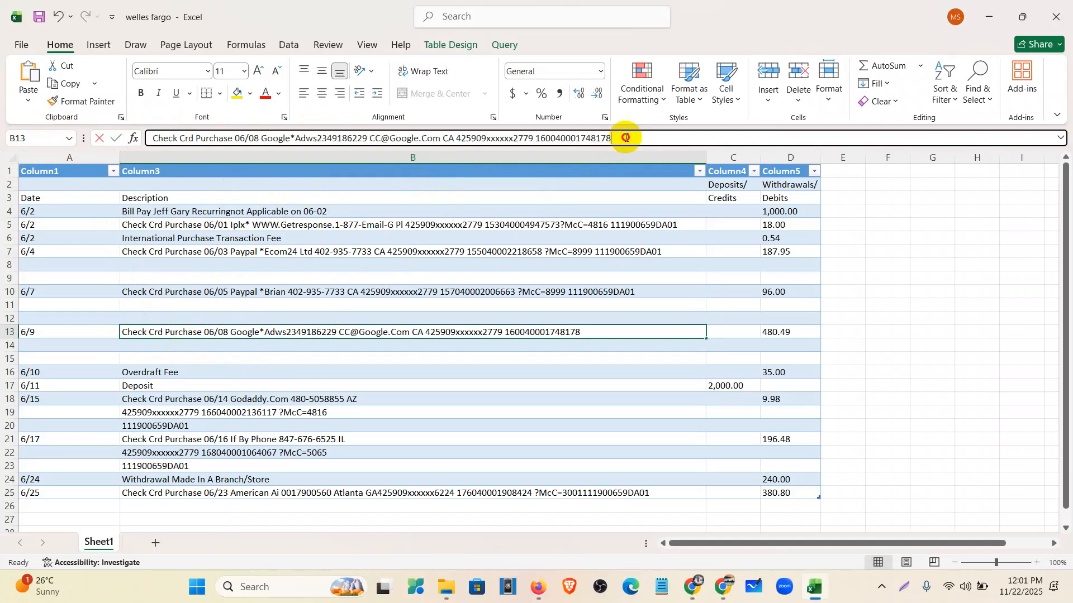
left_click(626, 137)
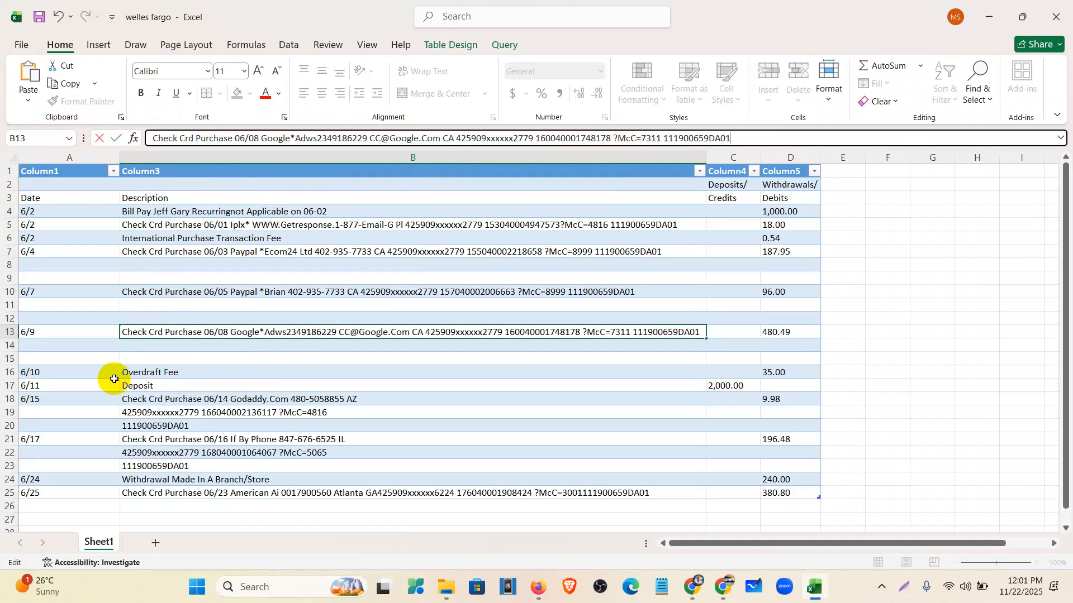
left_click(151, 412)
left_click_drag(371, 138, 47, 141)
key("ctrl+x")
left_click(133, 399)
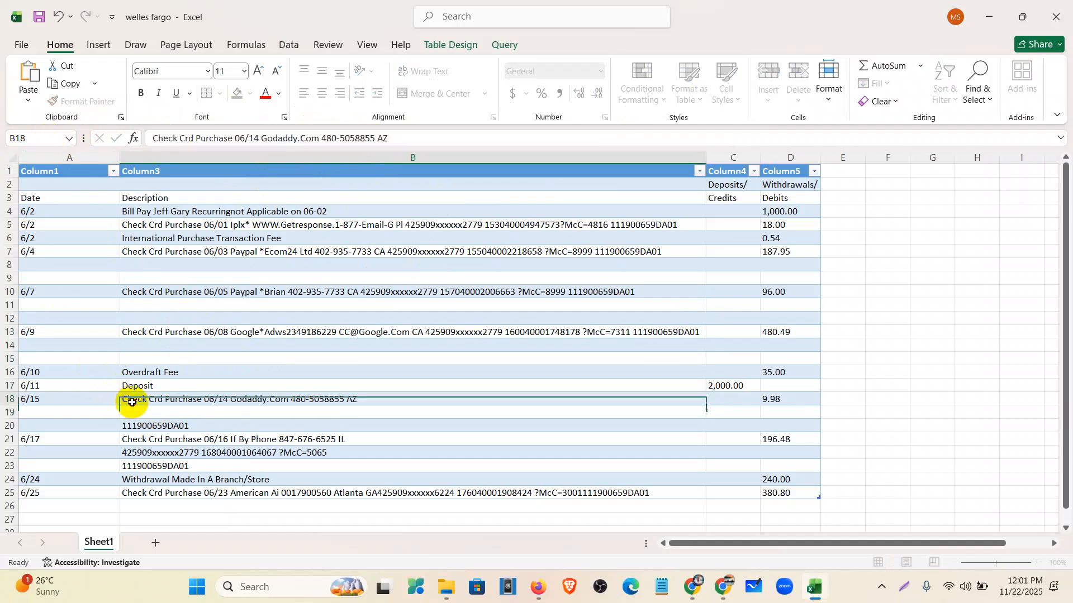
left_click(425, 139)
key("ctrl+v")
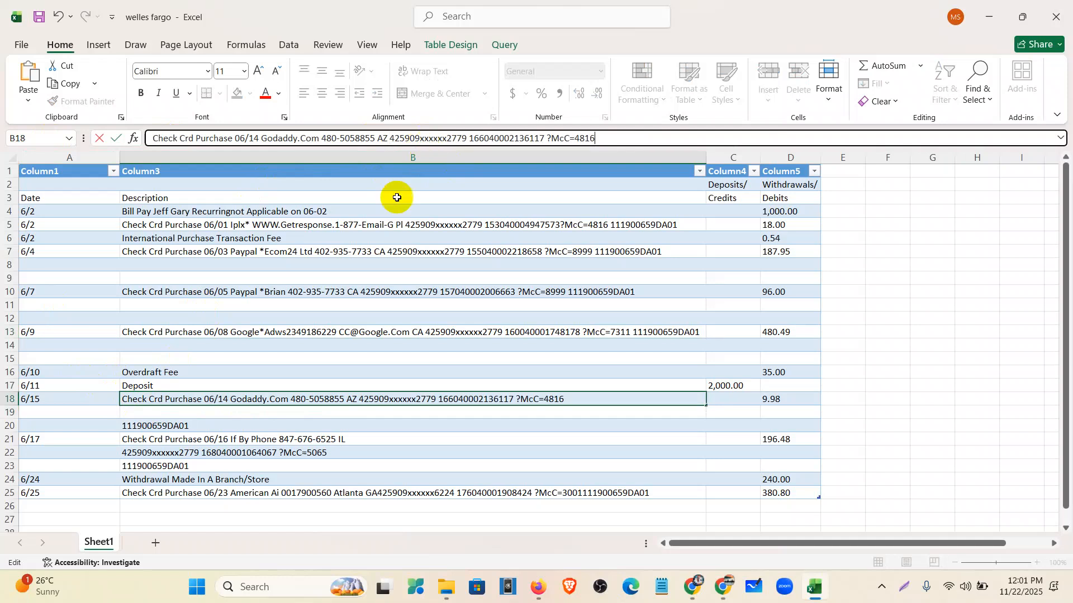
left_click(240, 428)
left_click_drag(264, 144, 150, 139)
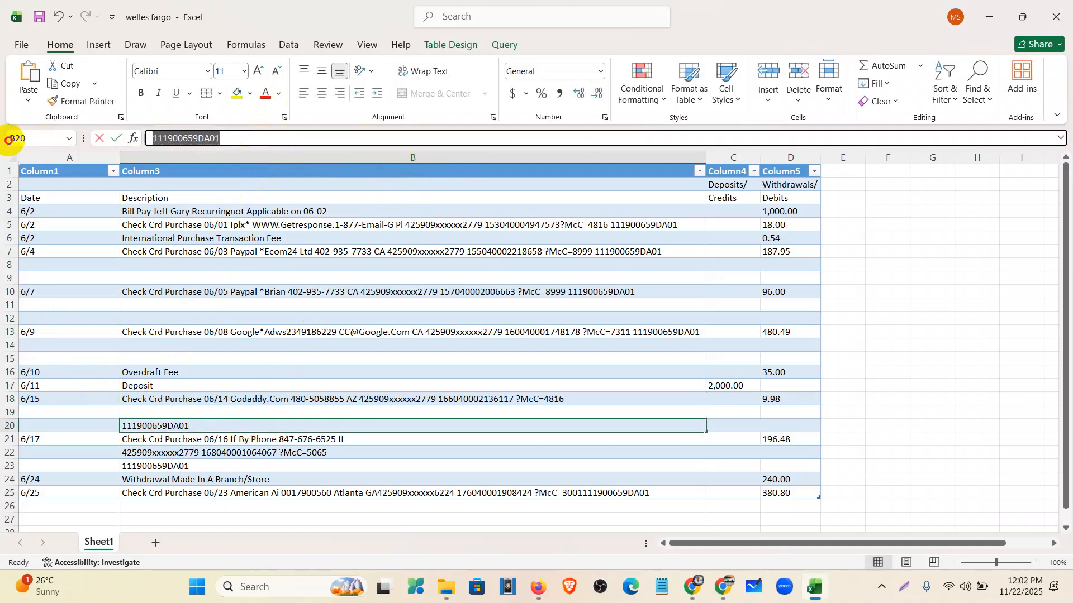
key("ctrl+x")
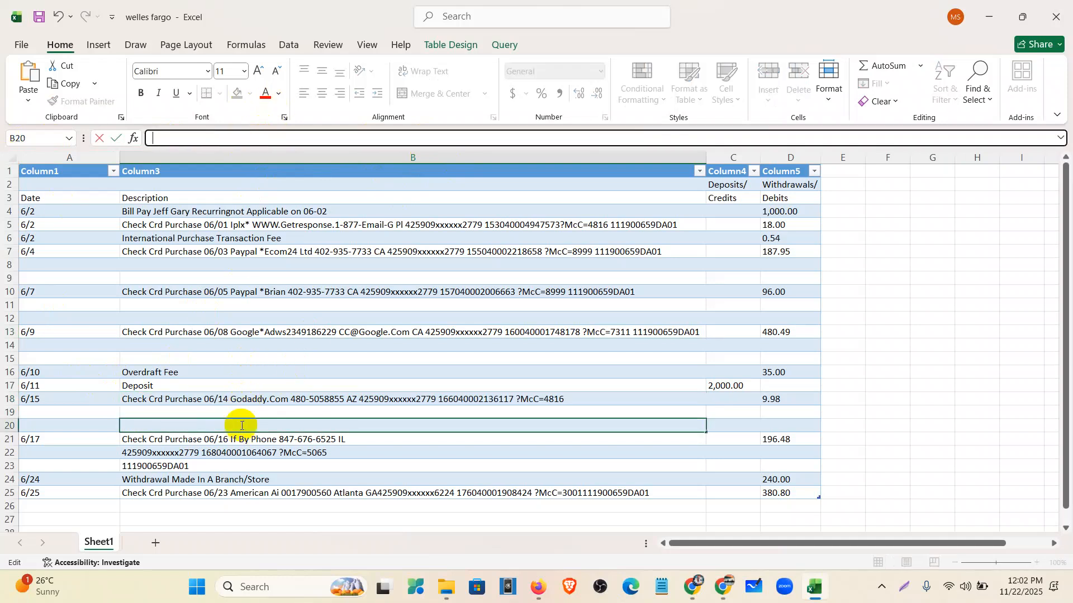
left_click(239, 400)
left_click(611, 139)
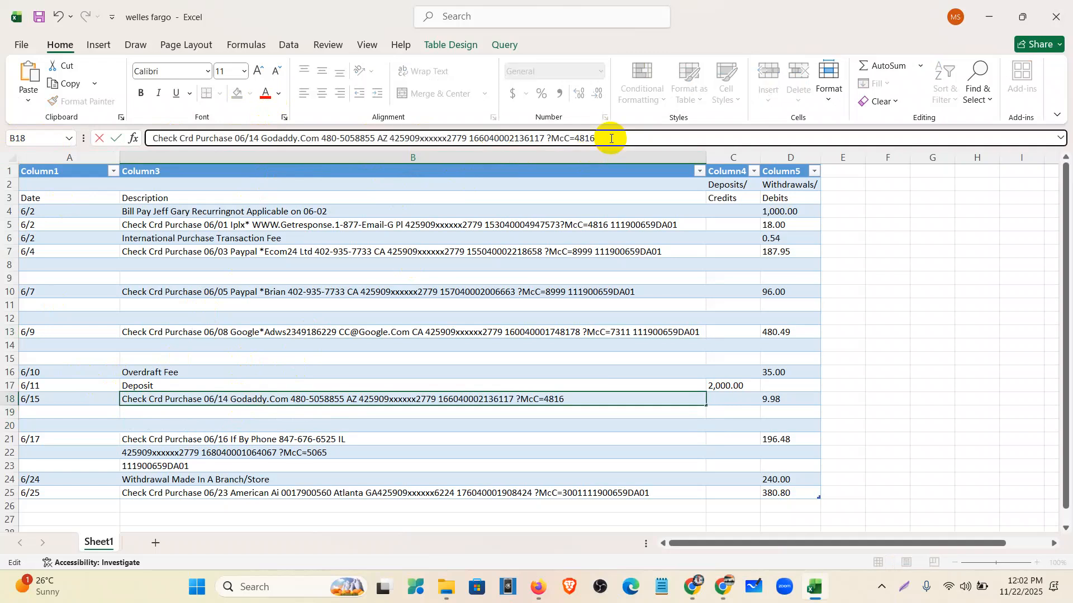
key("ctrl+v")
left_click(346, 462)
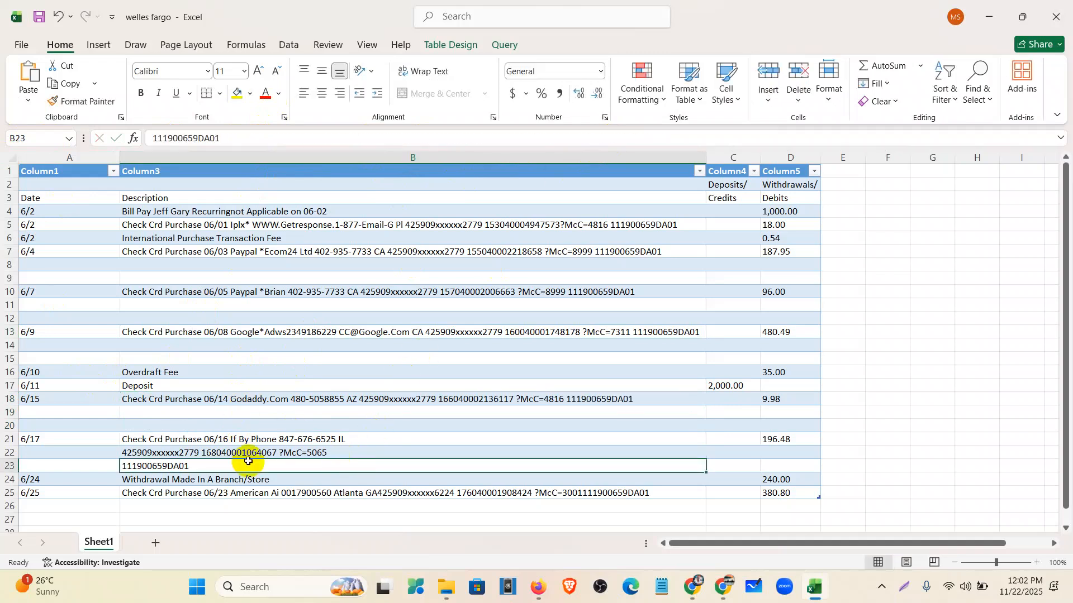
left_click(240, 452)
left_click_drag(407, 139, 118, 143)
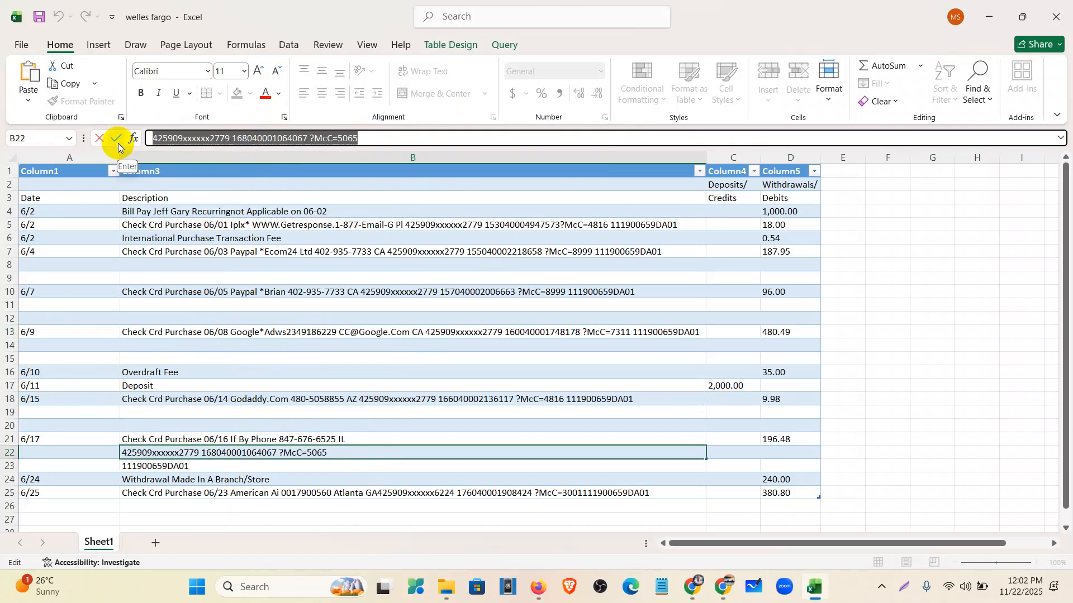
key("ctrl+x")
left_click(199, 441)
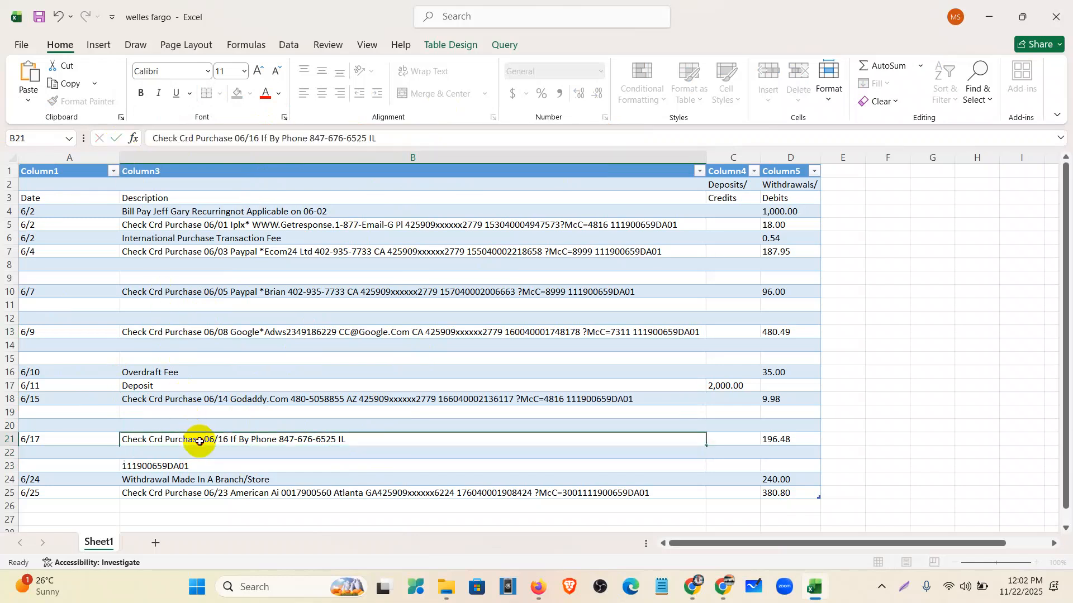
left_click(412, 137)
key("ctrl+v")
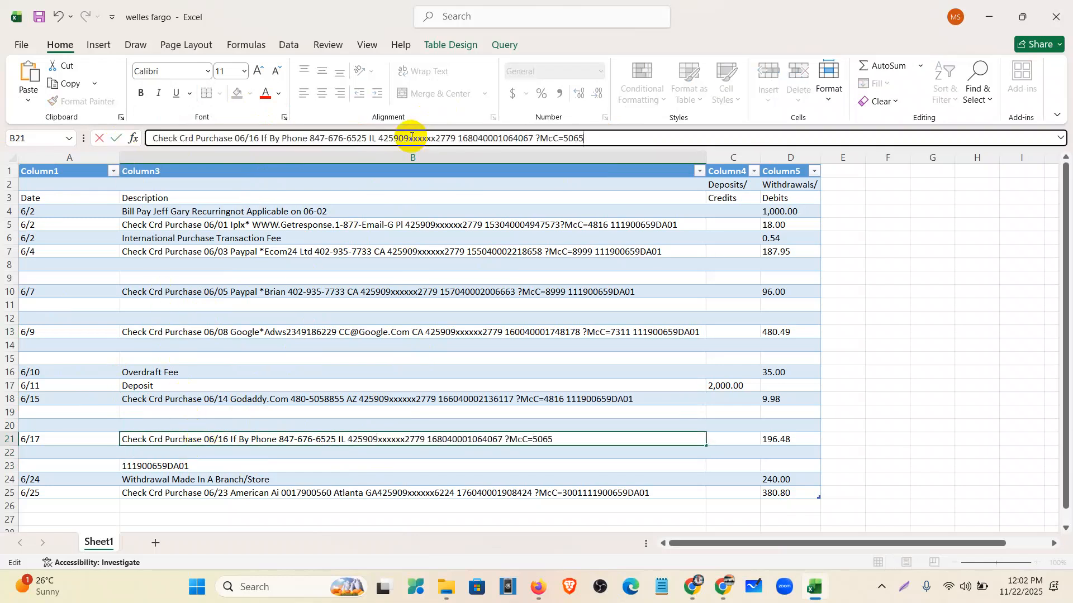
left_click(231, 466)
left_click_drag(275, 136, 68, 136)
key("ctrl+x")
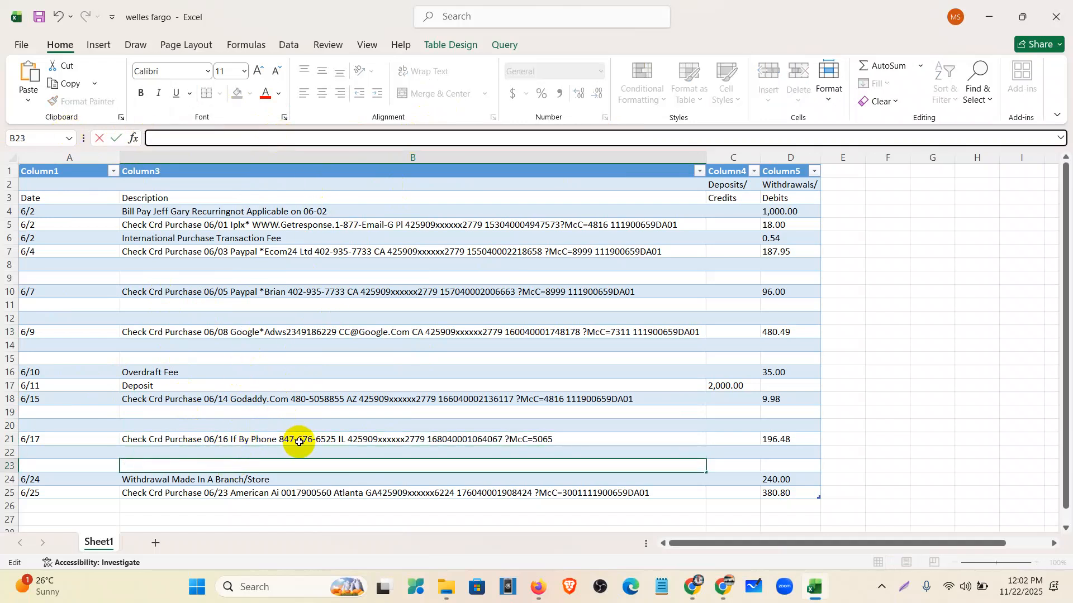
left_click(290, 439)
left_click(600, 144)
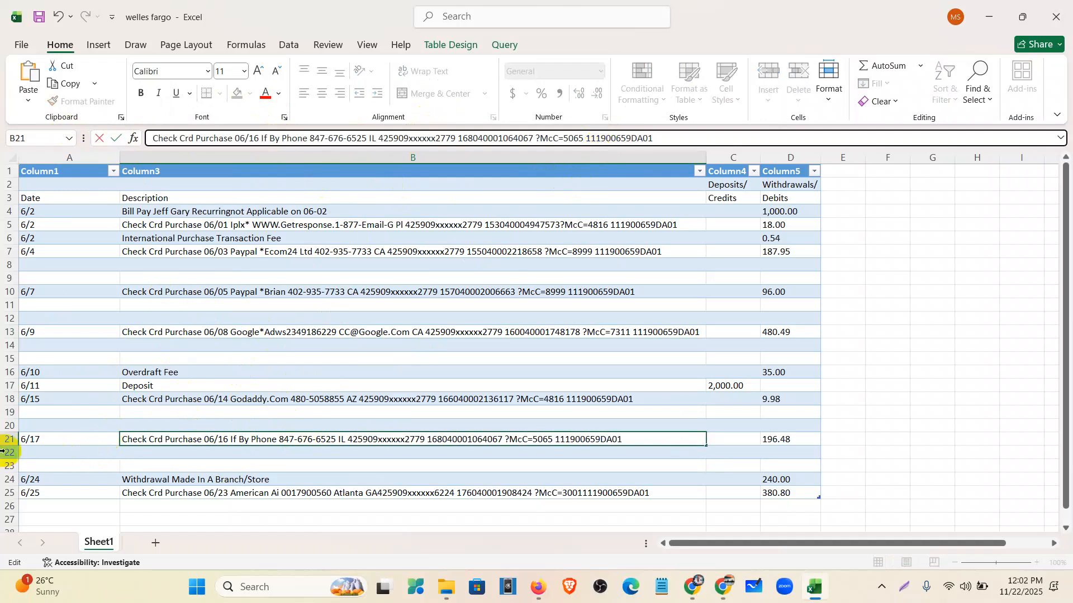
- Delete the empty row pairs 8–9, 9–10 and 10–11
left_click_drag(11, 266, 9, 277)
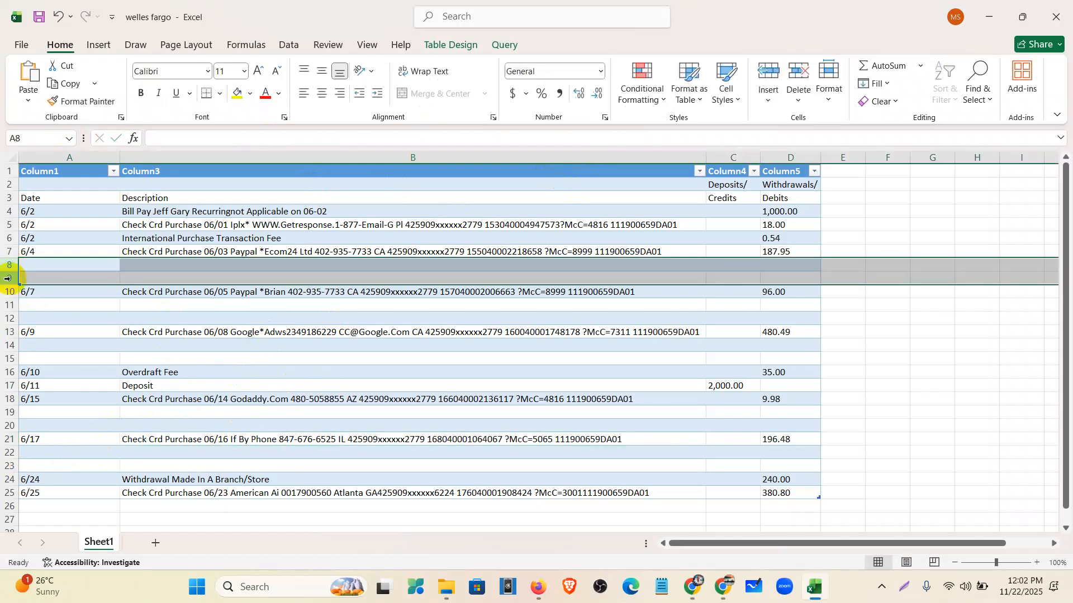
right_click(10, 277)
left_click(42, 435)
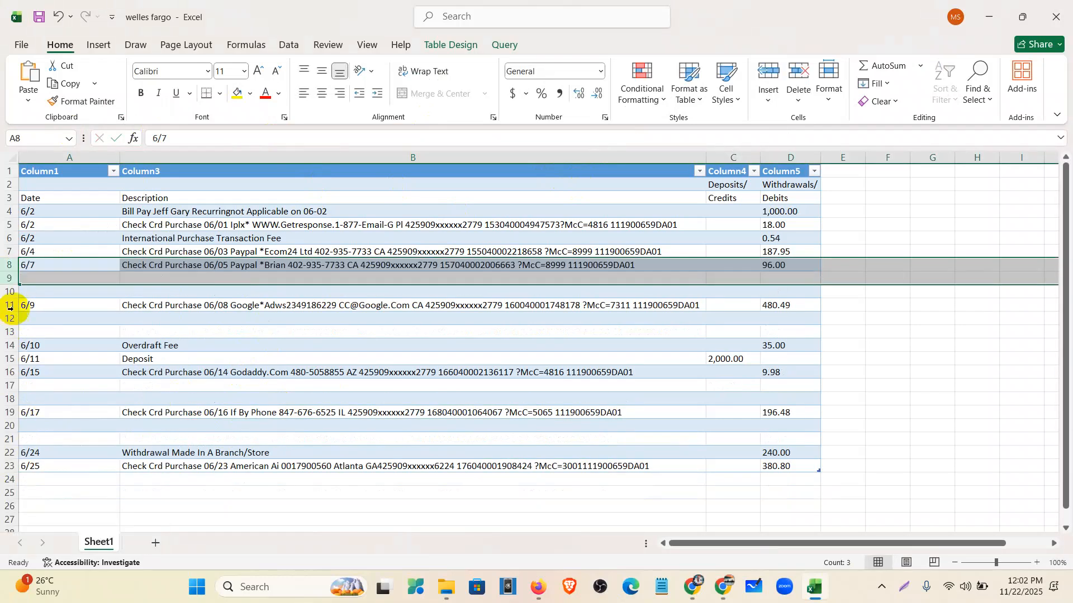
left_click_drag(9, 279, 10, 291)
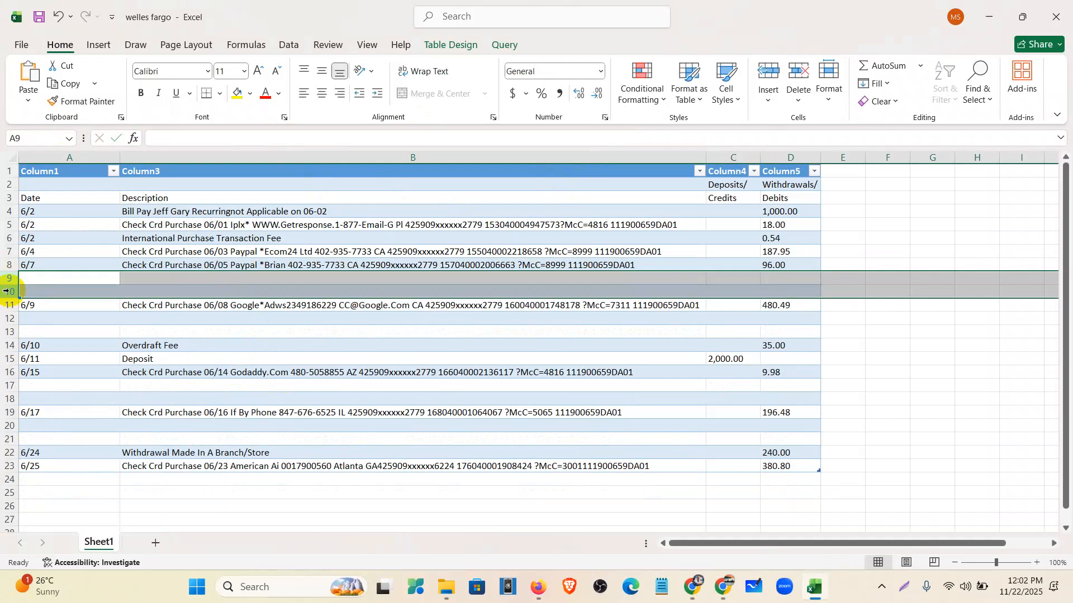
right_click(10, 292)
left_click(48, 451)
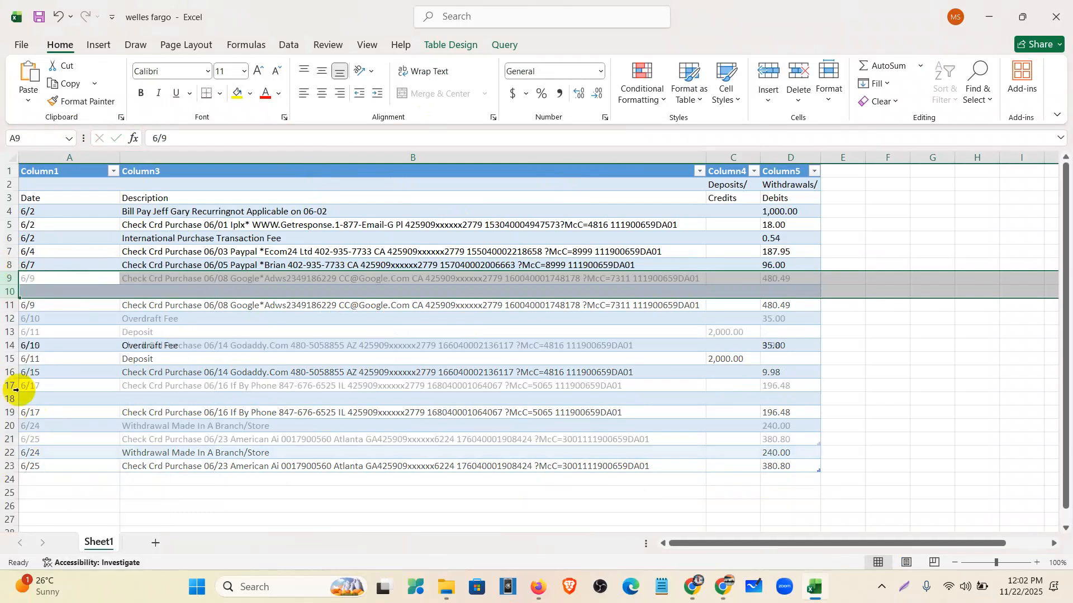
left_click_drag(10, 295, 10, 301)
right_click(10, 302)
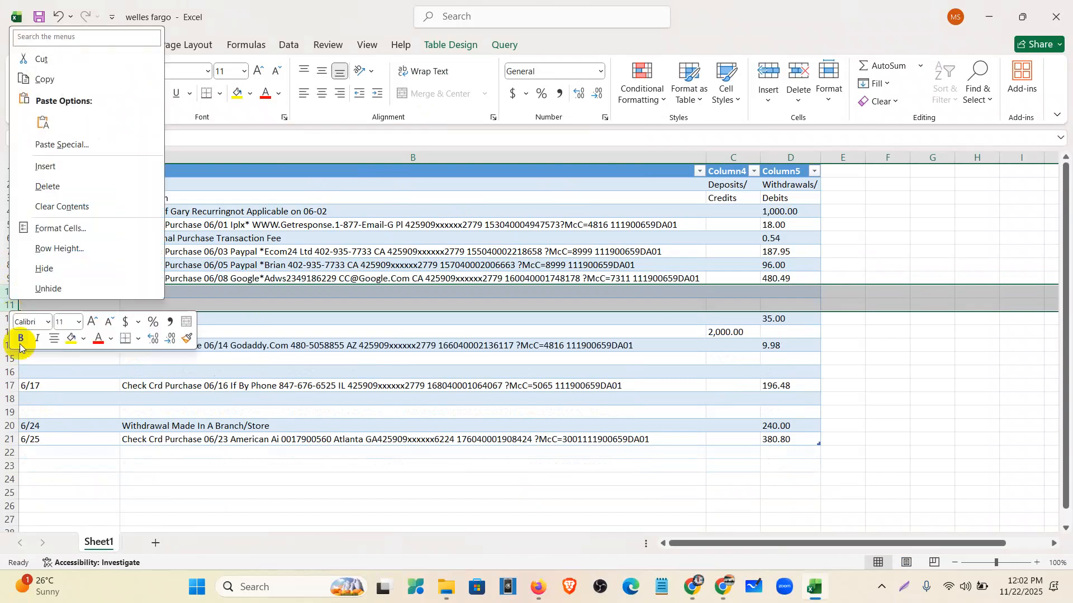
left_click(34, 185)
- Delete the remaining empty row pairs 13–14 and 14–15
left_click_drag(9, 331, 10, 344)
right_click(10, 345)
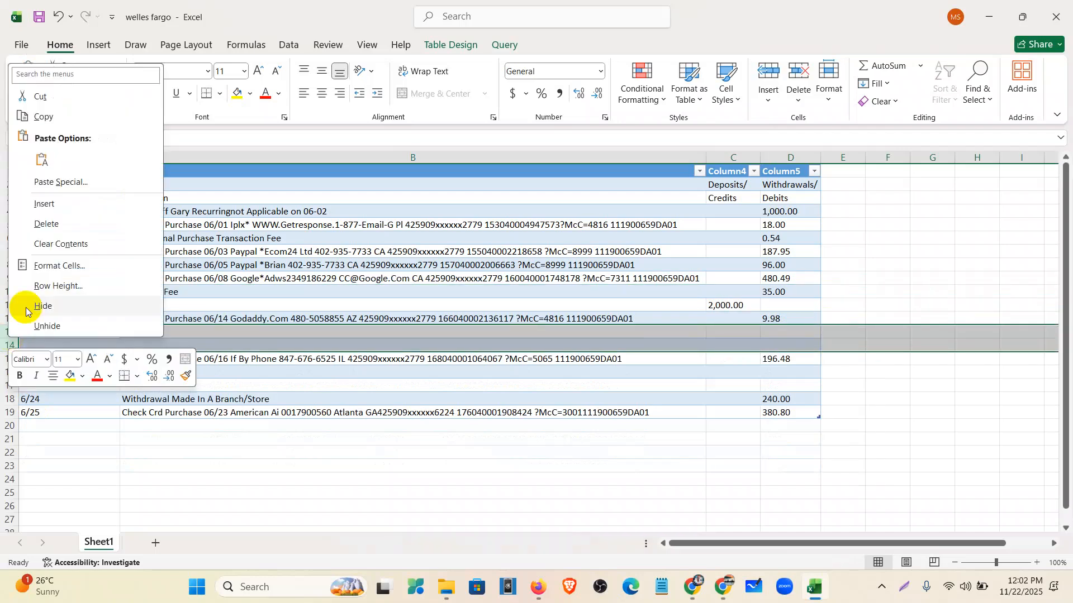
left_click(40, 224)
left_click_drag(7, 346, 9, 359)
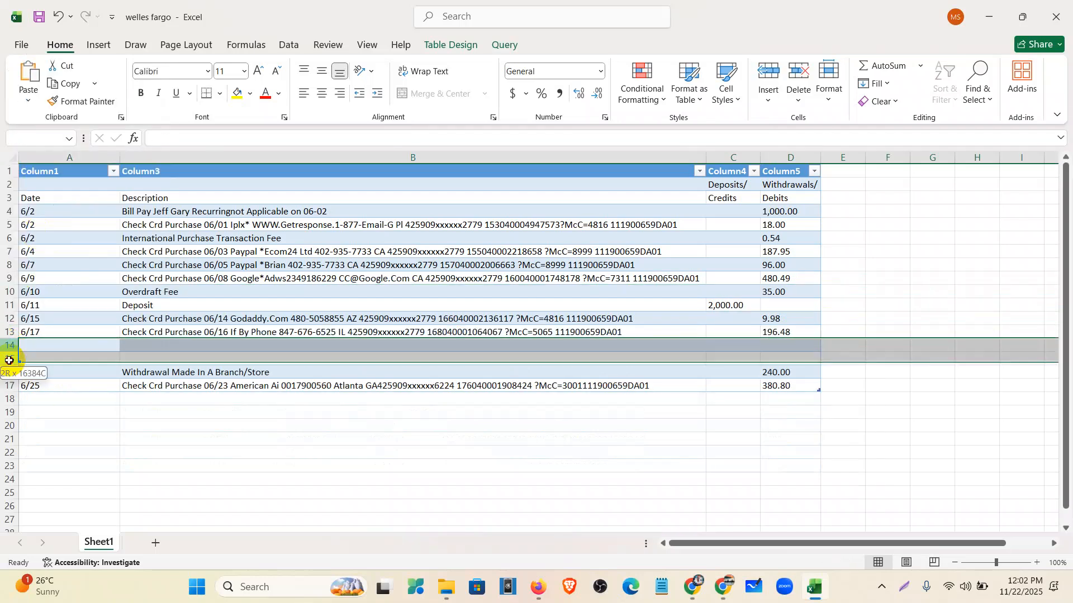
right_click(10, 363)
left_click(40, 250)
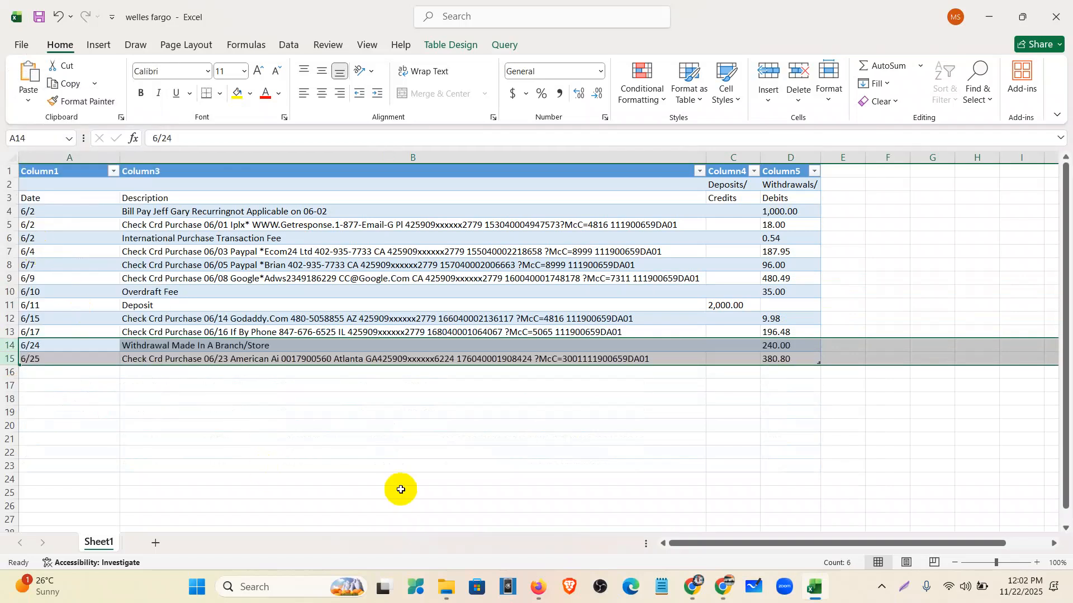
- Move the Deposits/ header text from C2 into C3 in place of Credits
left_click(371, 453)
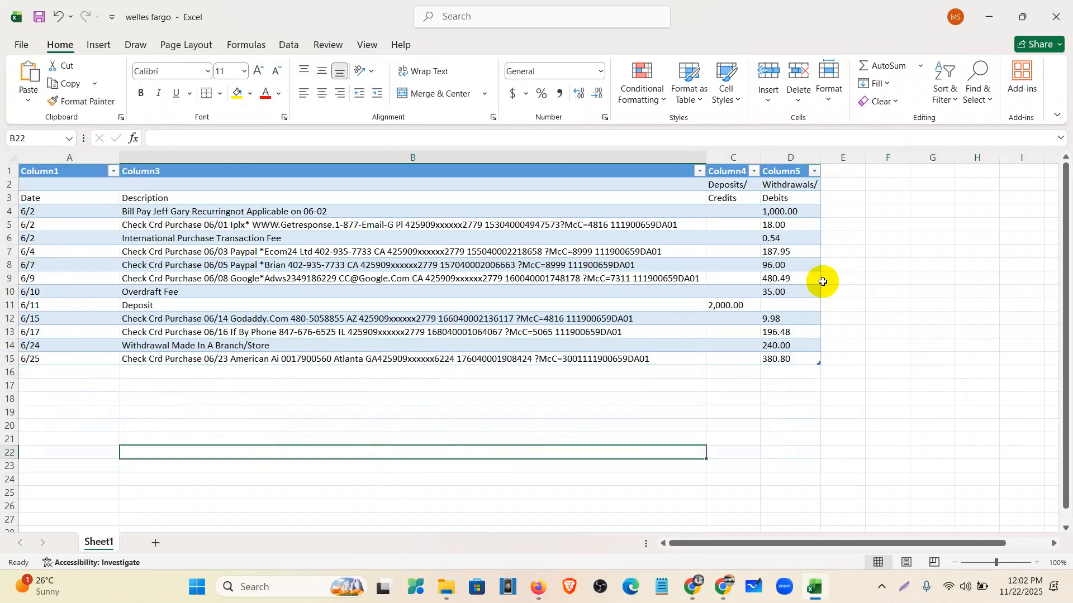
left_click(791, 376)
left_click_drag(780, 211, 789, 321)
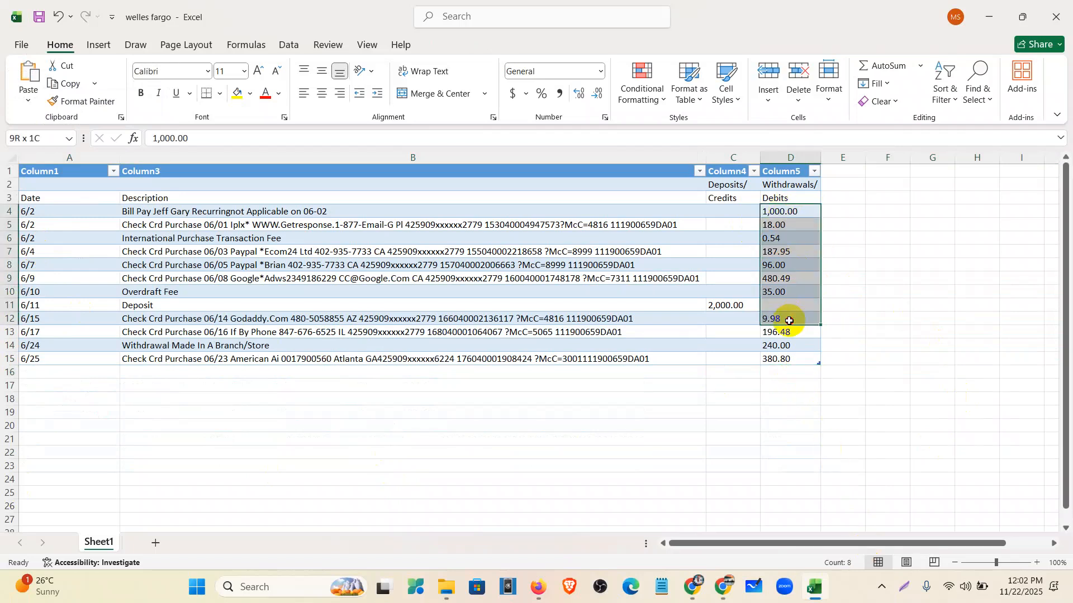
left_click(793, 372)
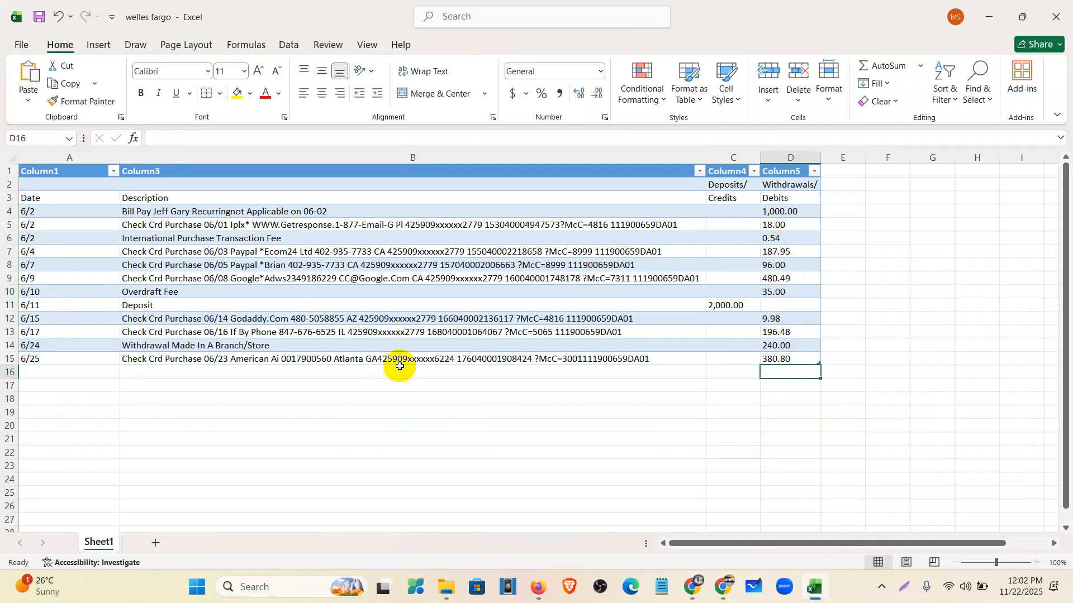
left_click(747, 183)
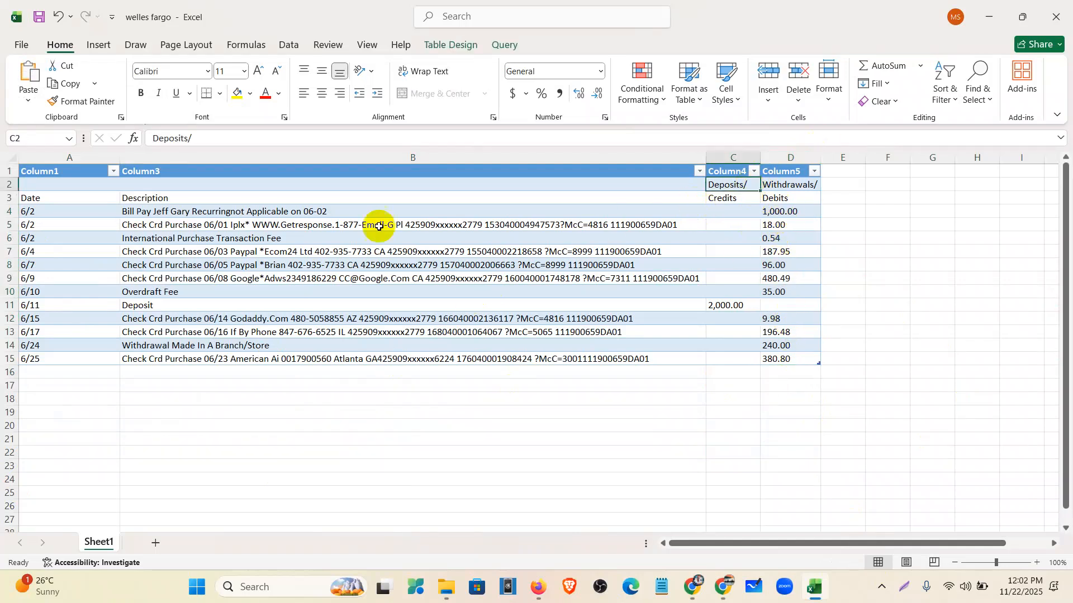
left_click_drag(202, 139, 120, 140)
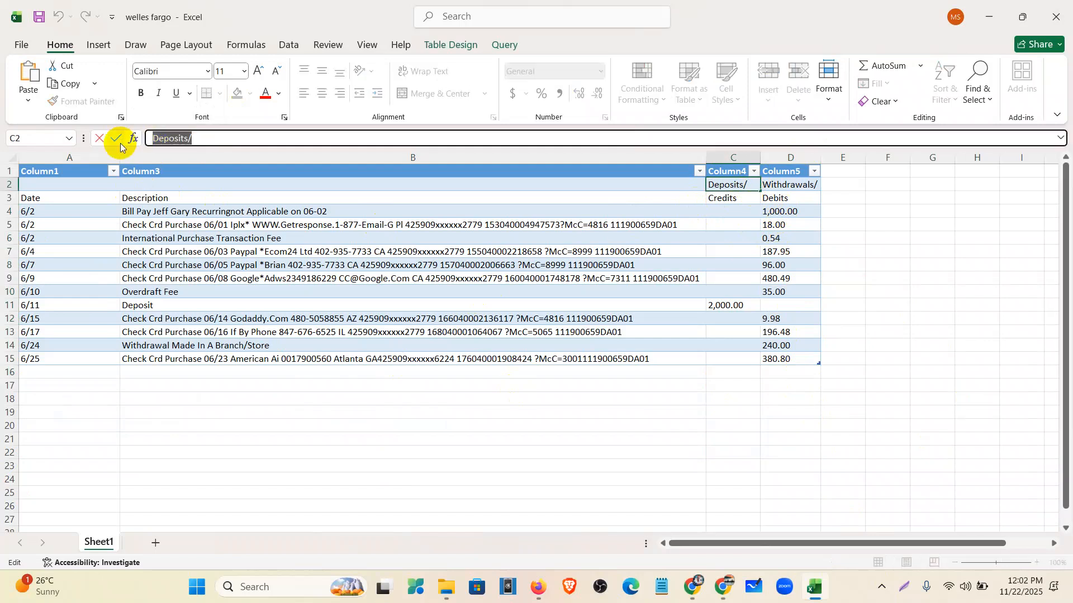
key("ctrl+x")
left_click(716, 197)
left_click_drag(236, 150, 3, 171)
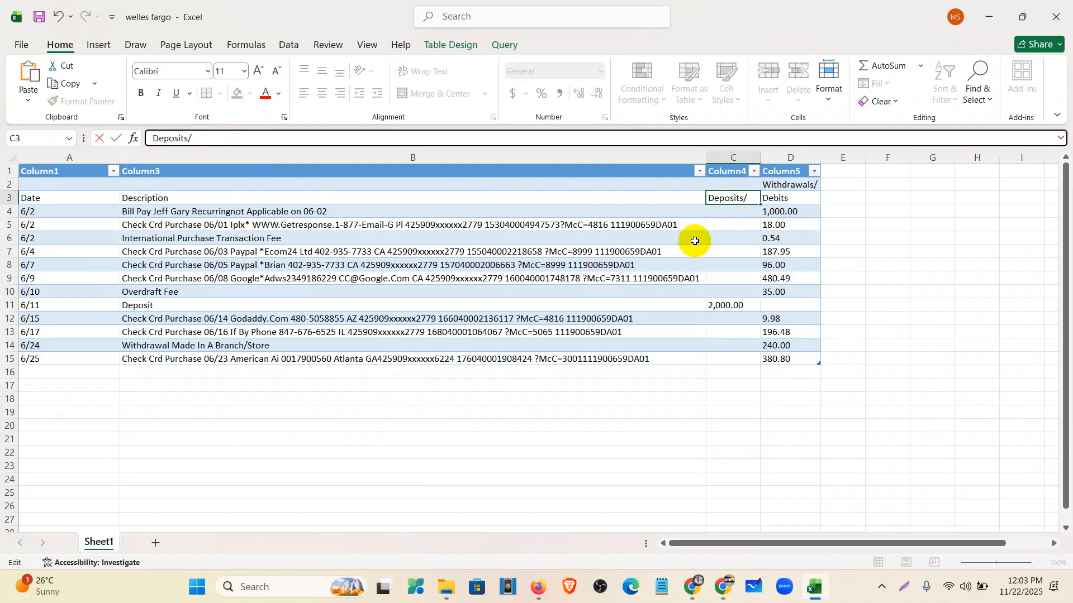
- Move Withdrawals/ from D2 into D3 replacing Debits, and drop the slash from Deposits
left_click(803, 186)
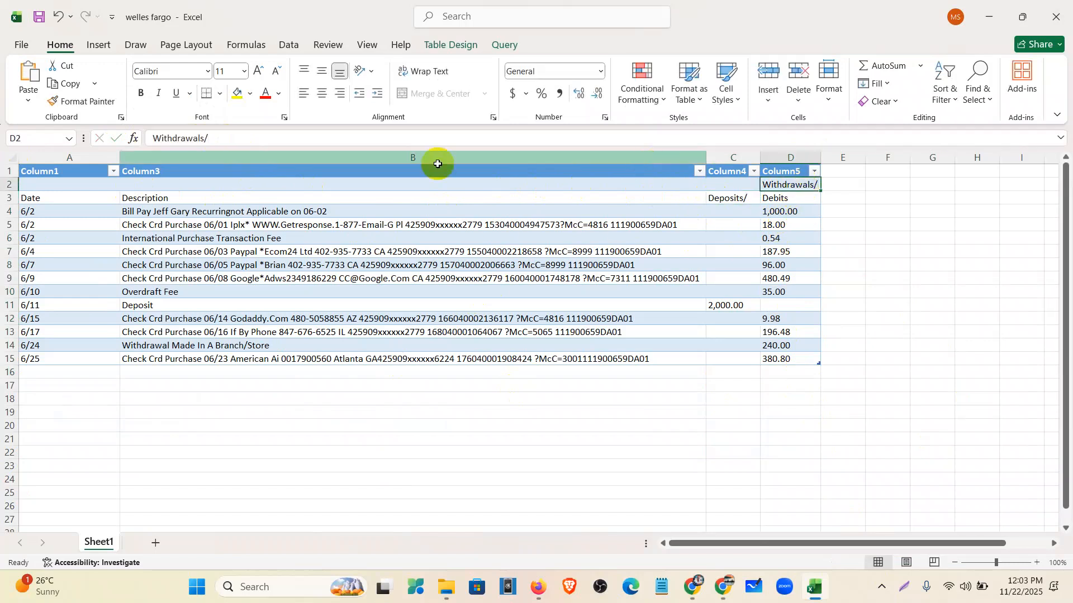
left_click_drag(232, 141, 43, 147)
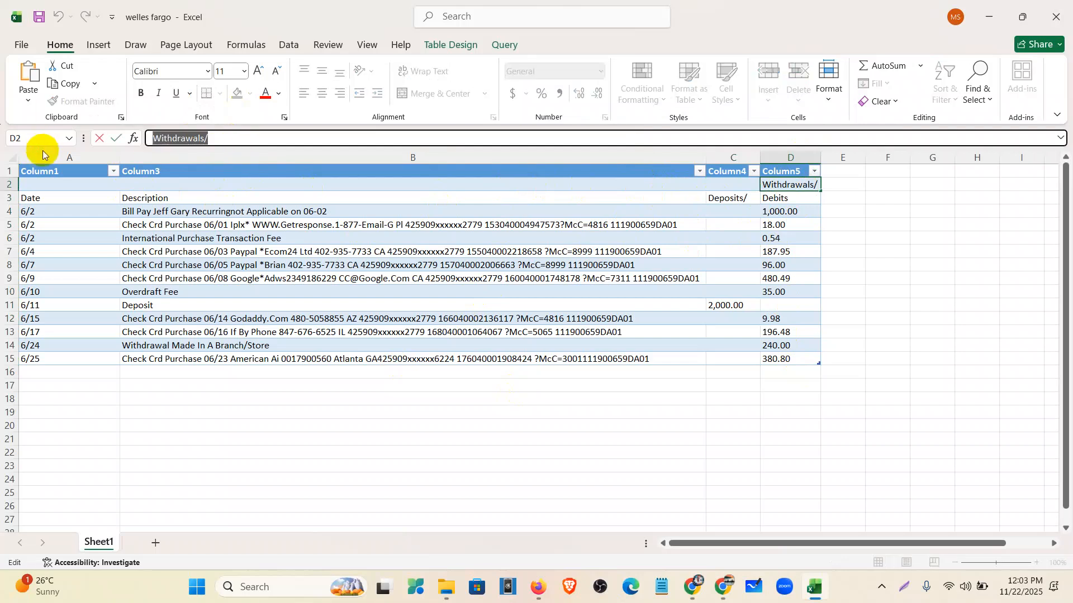
key("ctrl+x")
left_click(781, 197)
left_click_drag(275, 140, 5, 192)
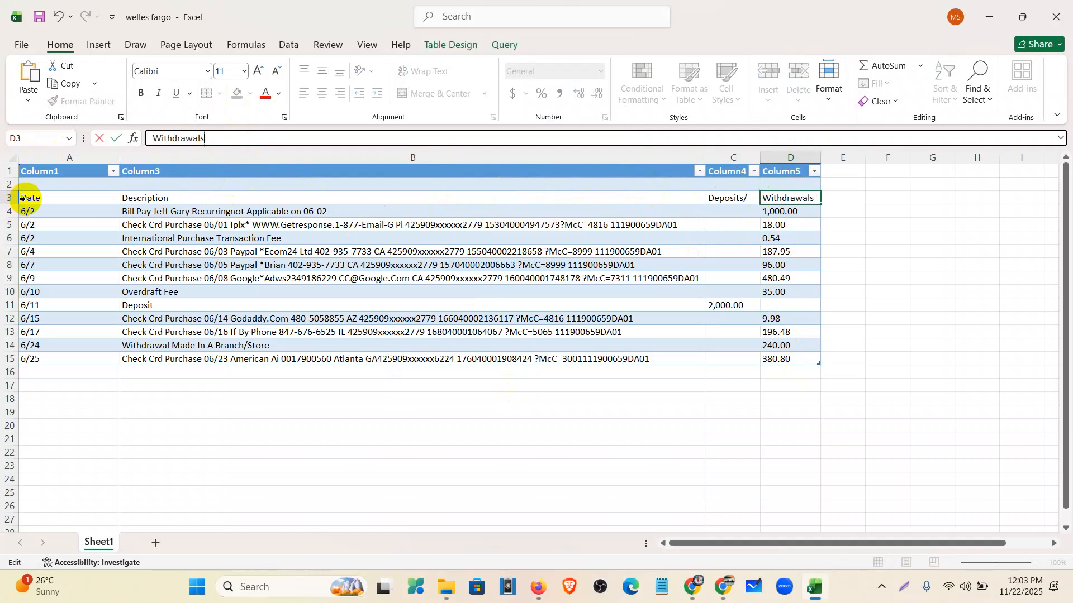
left_click(732, 198)
left_click(327, 140)
key("BackSpace")
left_click(931, 291)
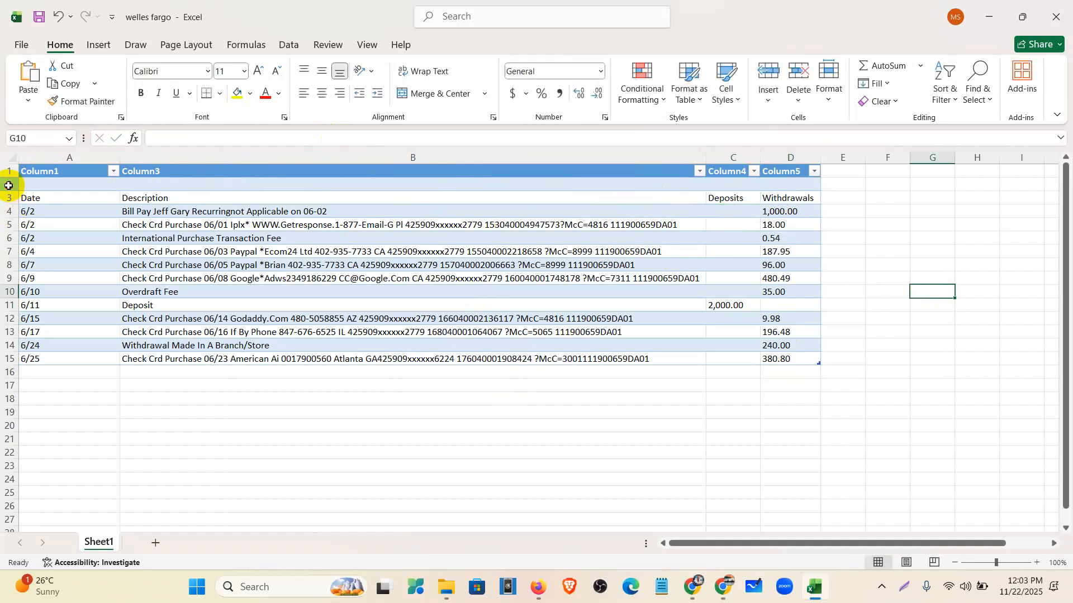
- Delete the emptied row 2 and save the welles fargo workbook
left_click(8, 186)
right_click(9, 185)
left_click(51, 343)
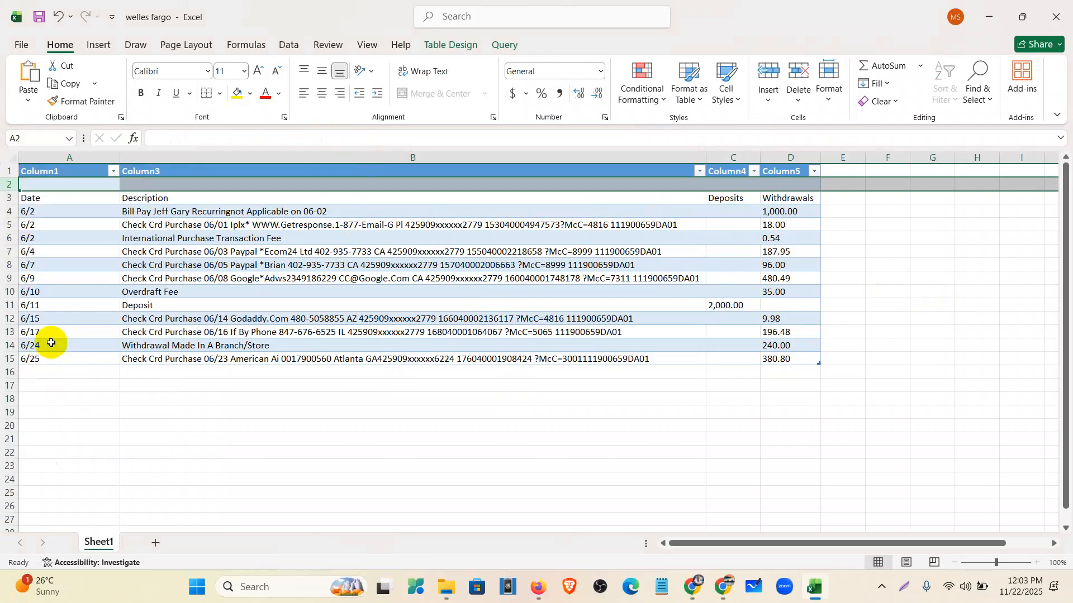
left_click(134, 372)
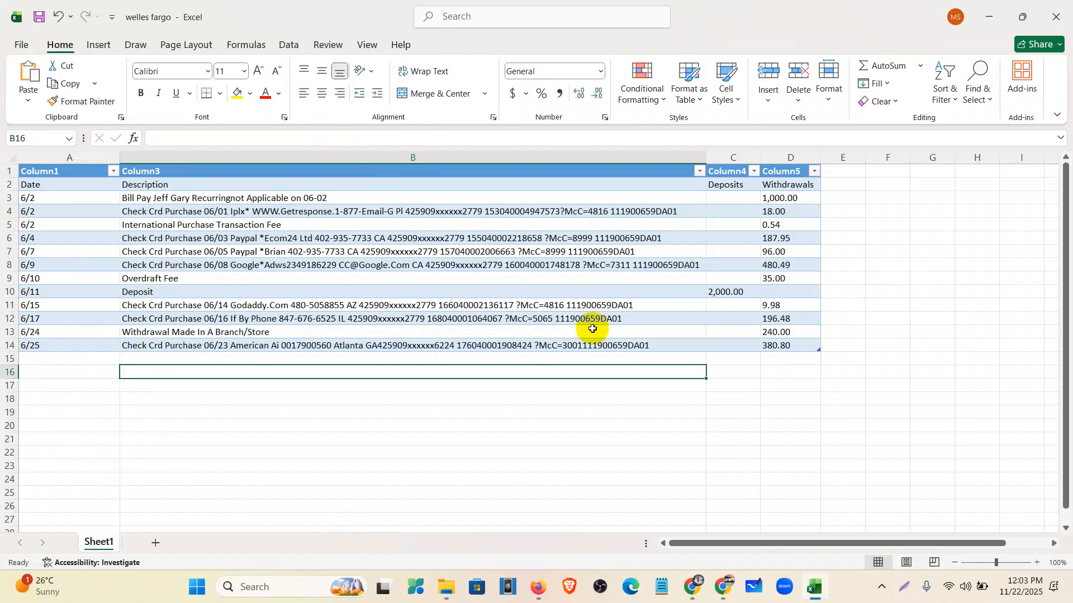
left_click(39, 16)
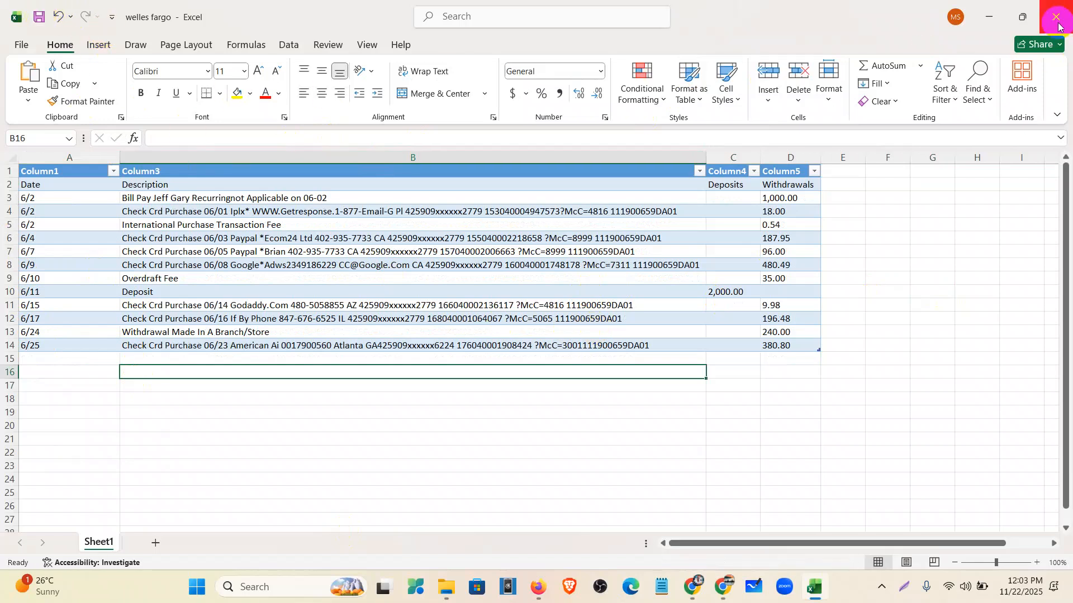
- Save the statement sheet as welles fargo in Downloads, as a CSV (Comma delimited) file
left_click(19, 44)
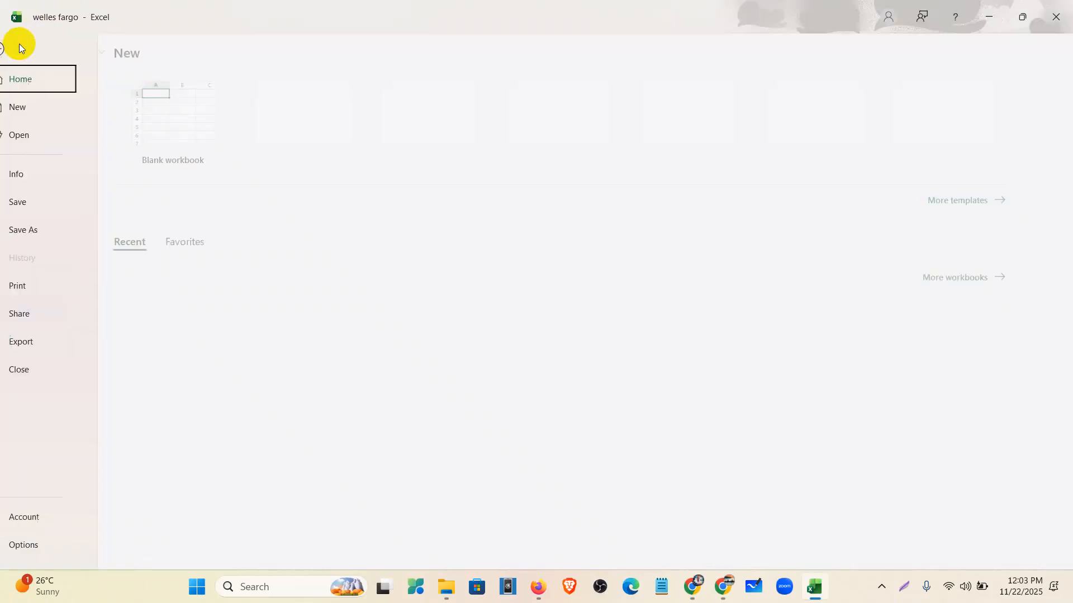
left_click(55, 230)
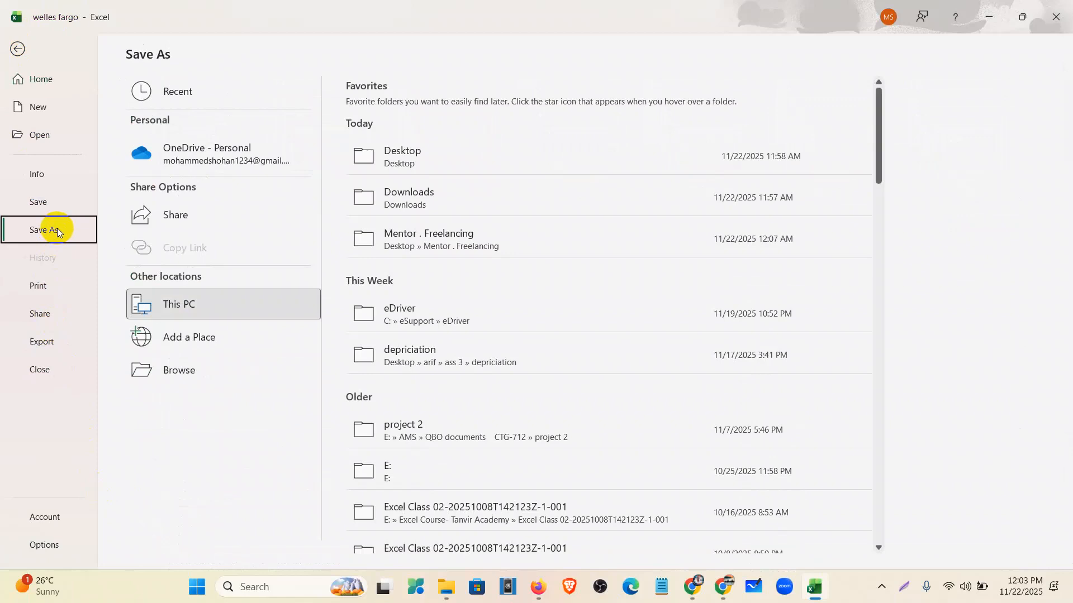
left_click(190, 310)
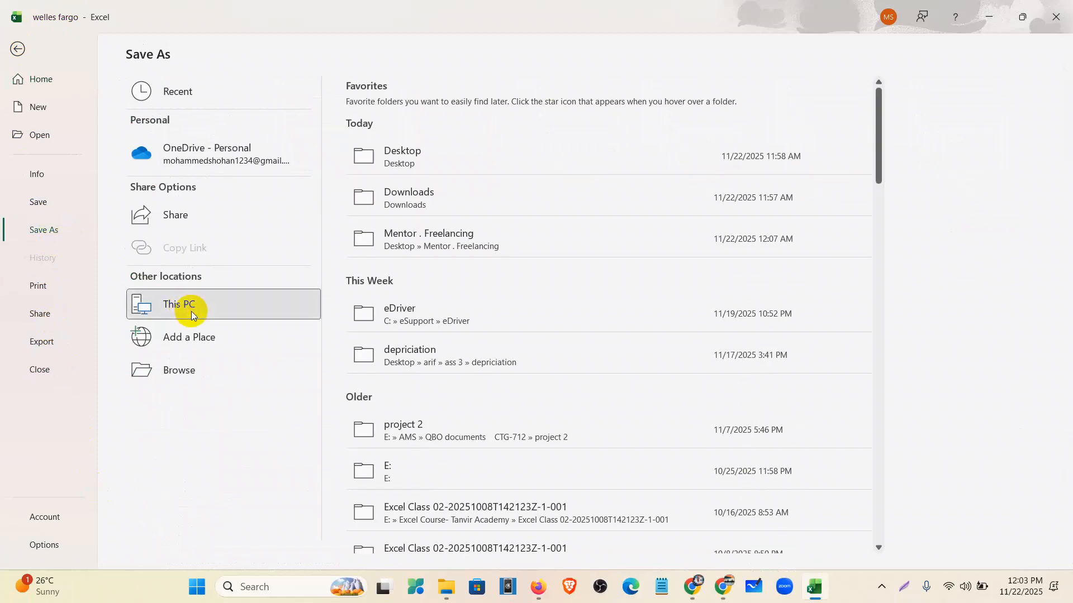
left_click(67, 134)
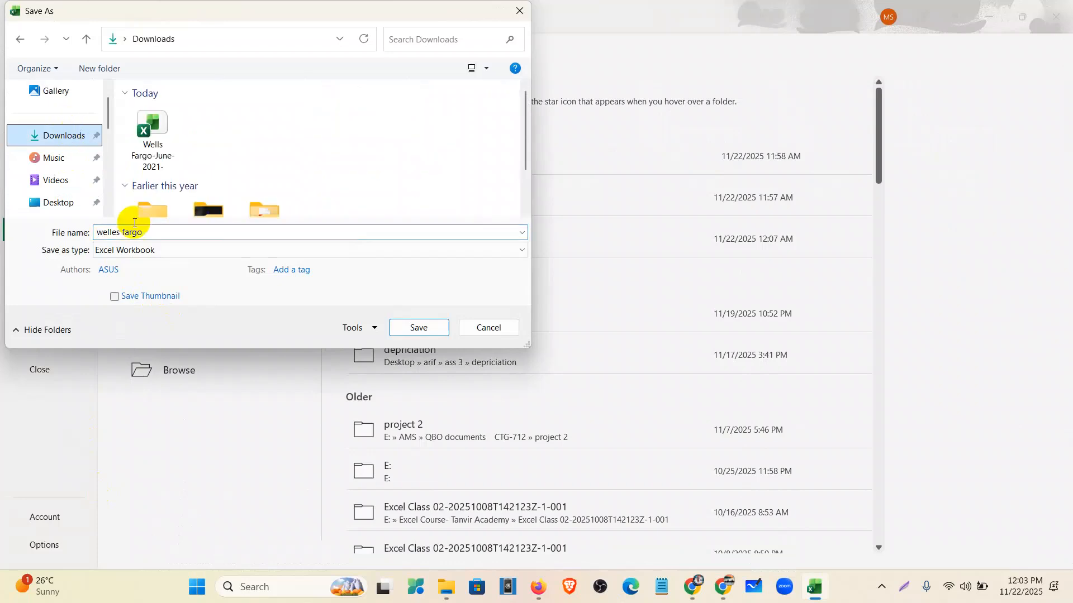
left_click(174, 251)
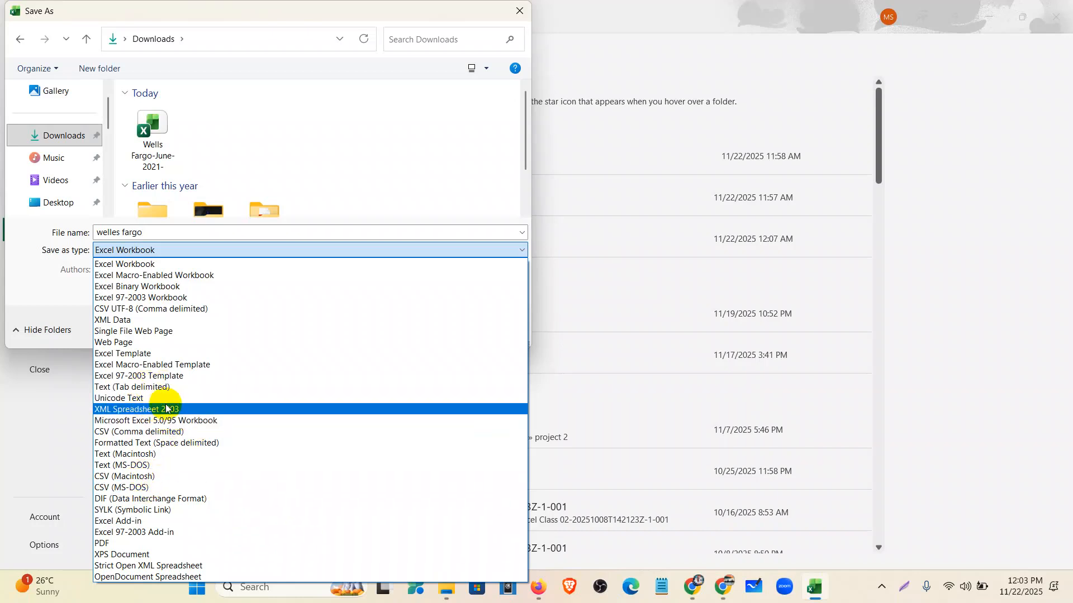
left_click(164, 433)
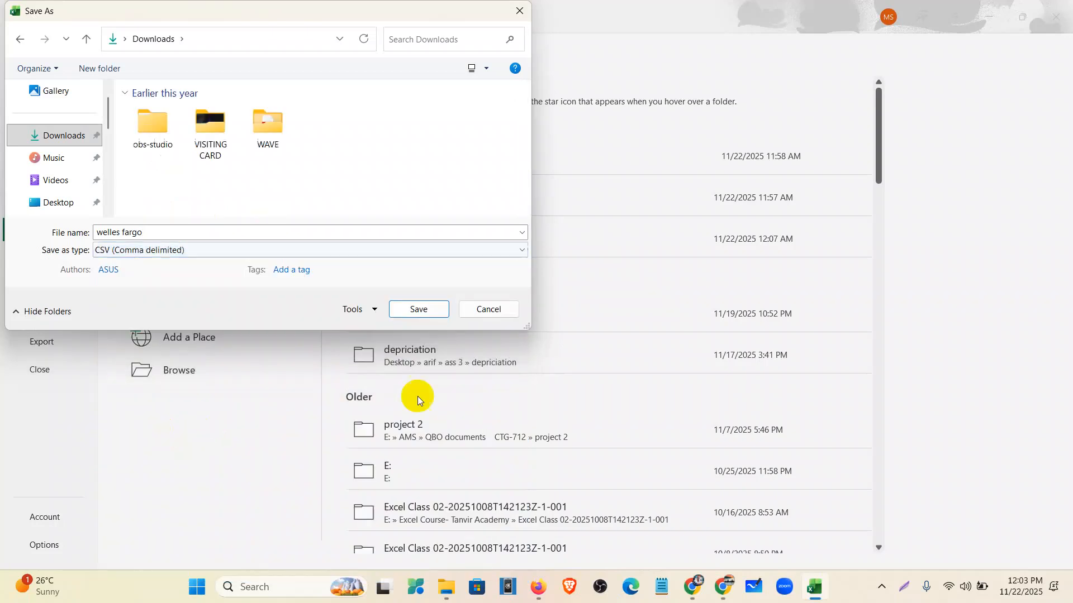
left_click(429, 308)
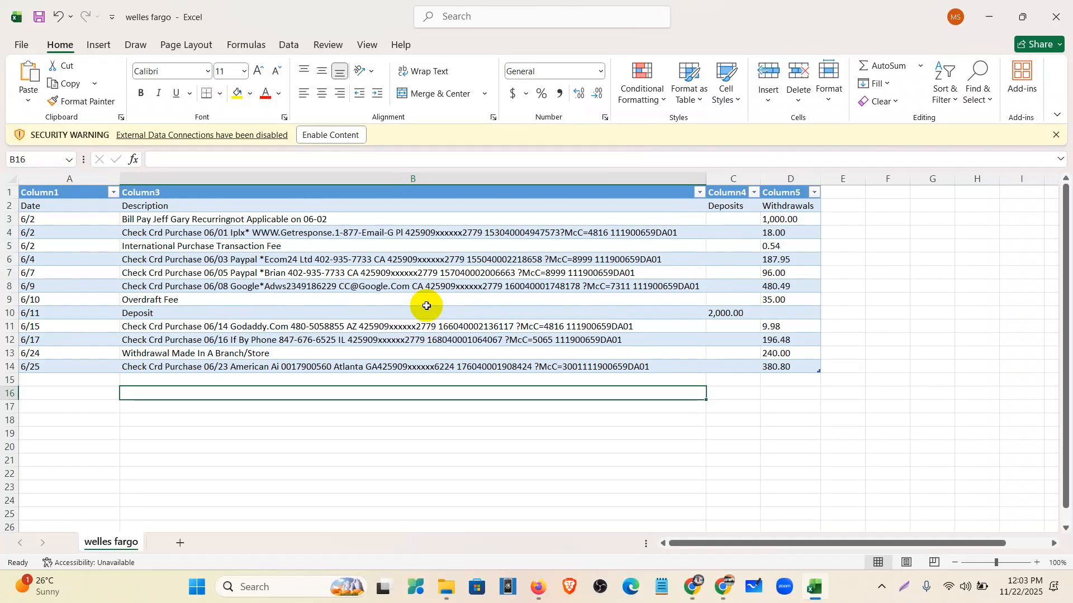
- Close the workbook and Excel, dismissing the save-changes prompt
left_click(1055, 17)
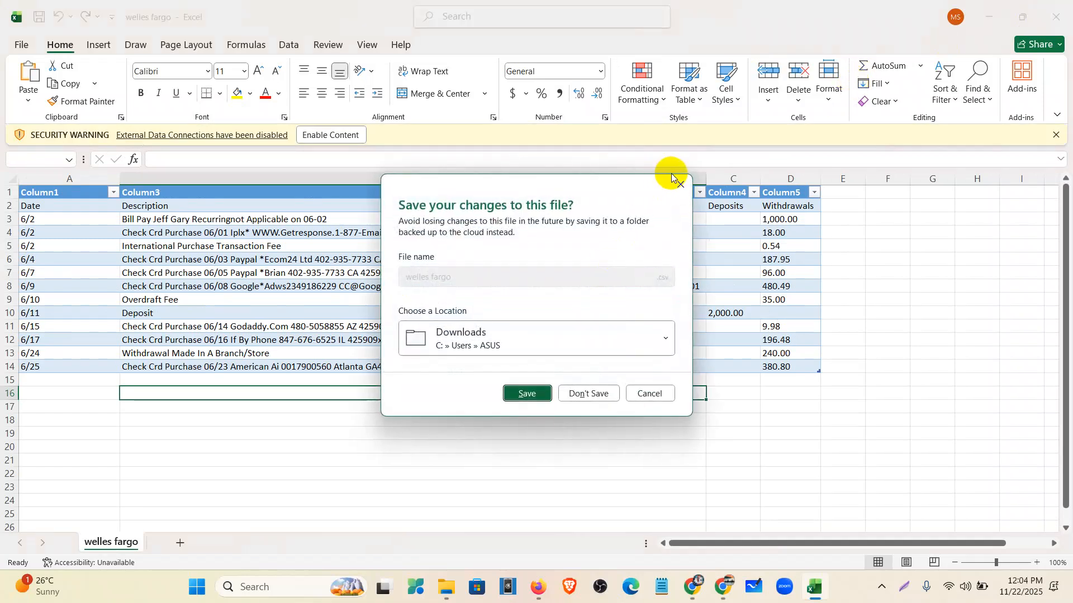
left_click(679, 185)
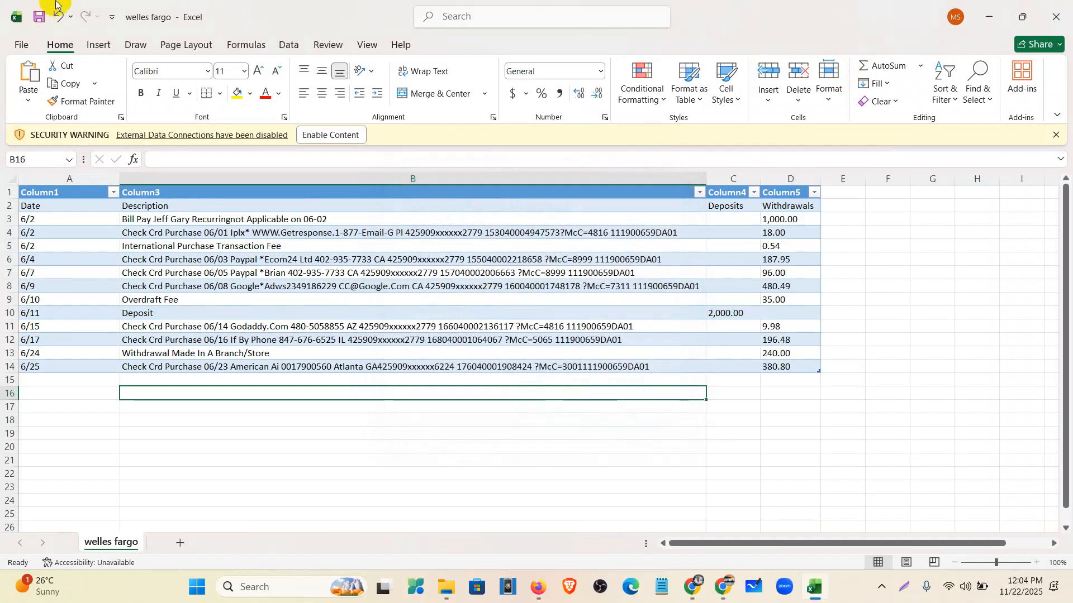
left_click(1055, 17)
- Reopen the welles fargo CSV from the Downloads folder in Excel
left_click(476, 587)
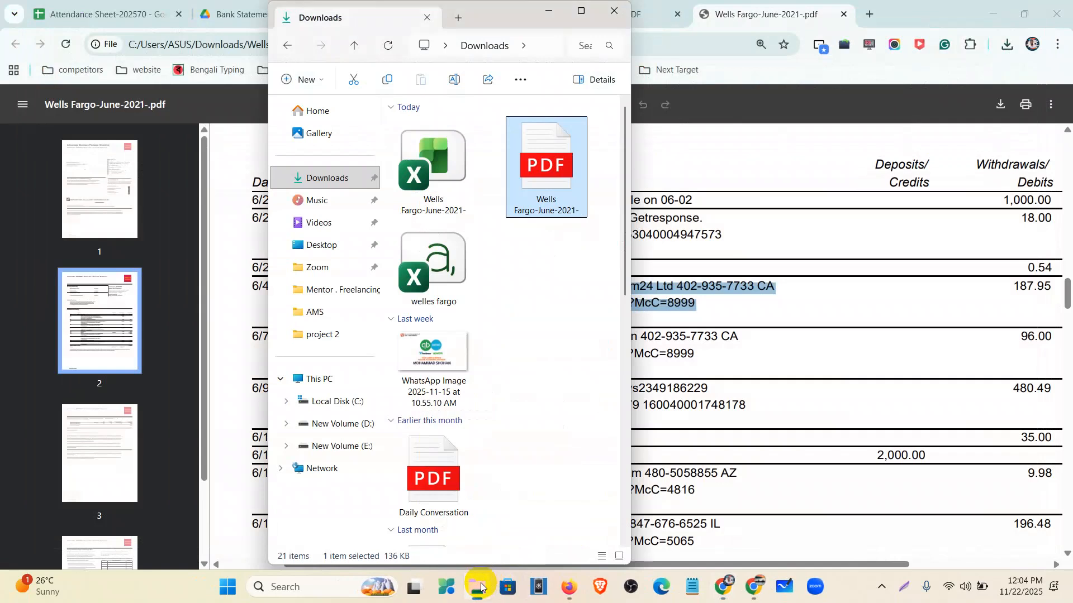
double_click(447, 270)
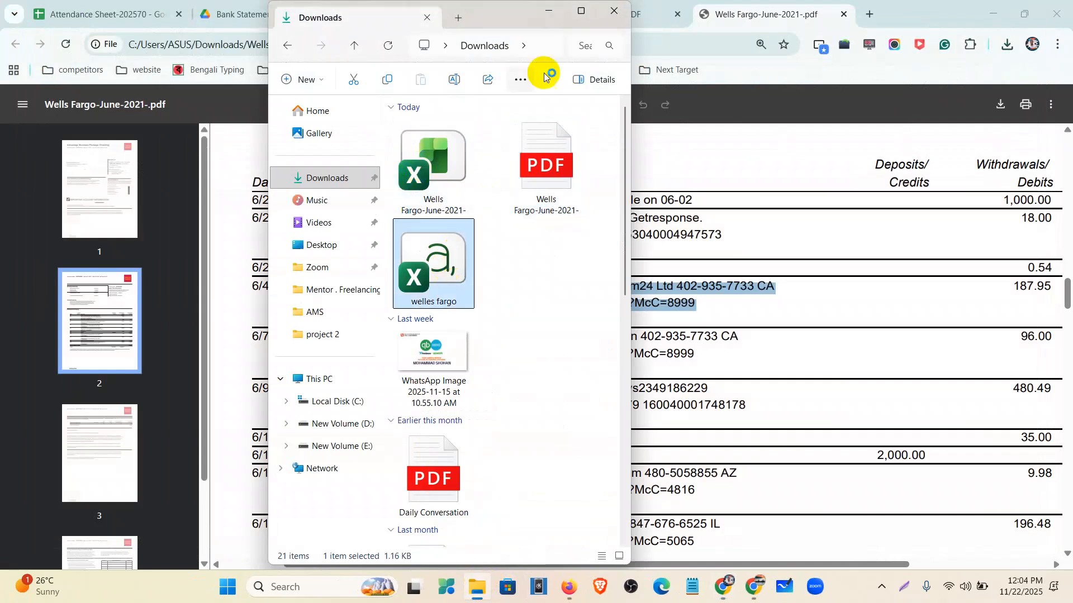
left_click(548, 11)
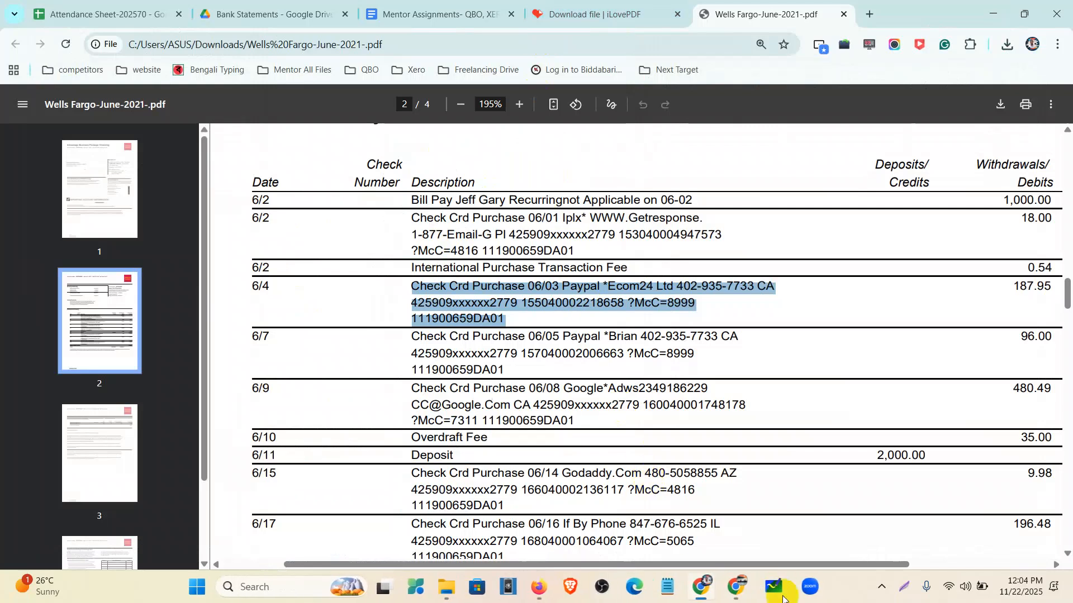
left_click(815, 587)
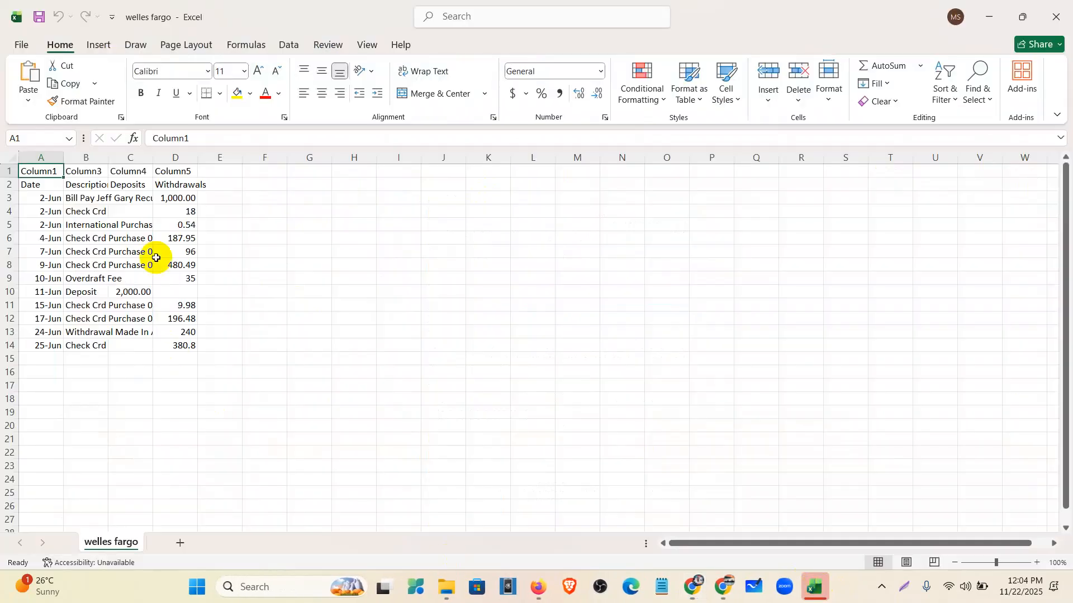
- Auto-fit columns A through D to their contents
left_click_drag(64, 159, 56, 160)
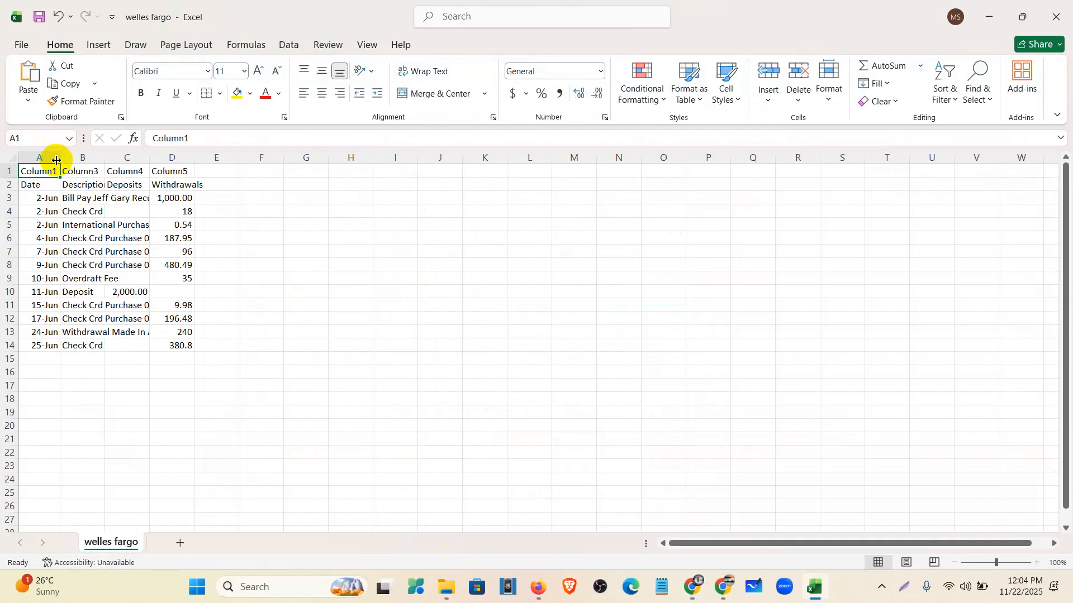
double_click(104, 157)
double_click(702, 158)
double_click(743, 155)
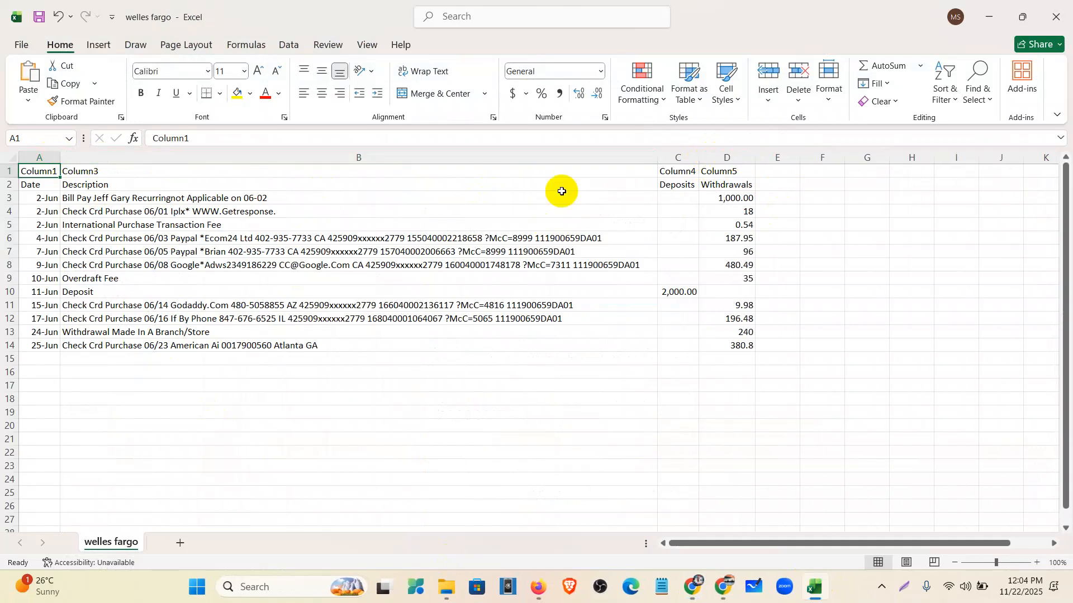
- Delete the Column1–Column5 placeholder row, then select the dates in A2:A13
left_click(2, 171)
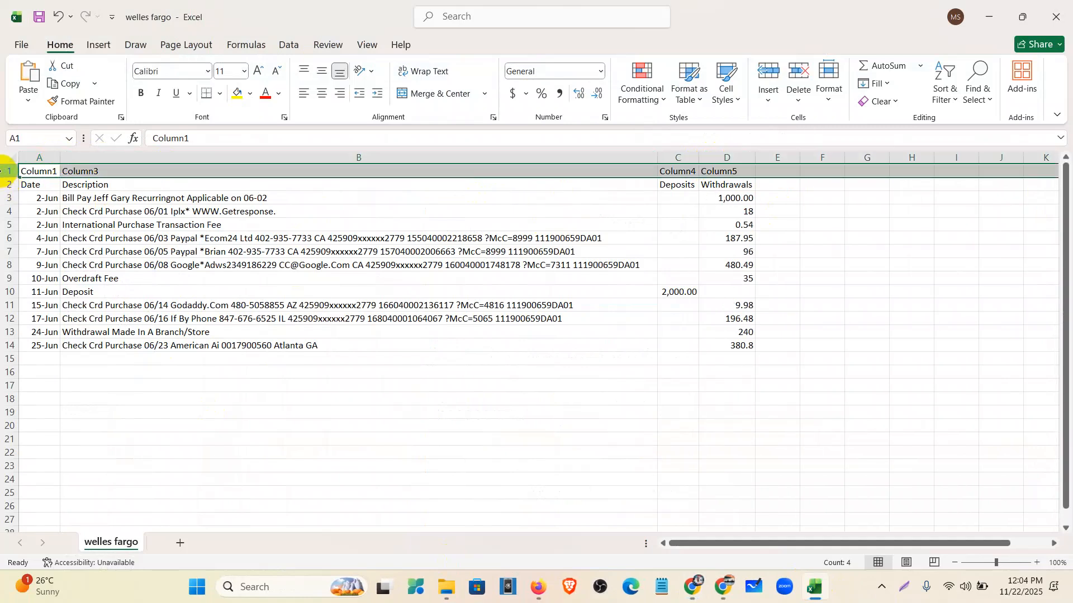
right_click(3, 171)
left_click(38, 327)
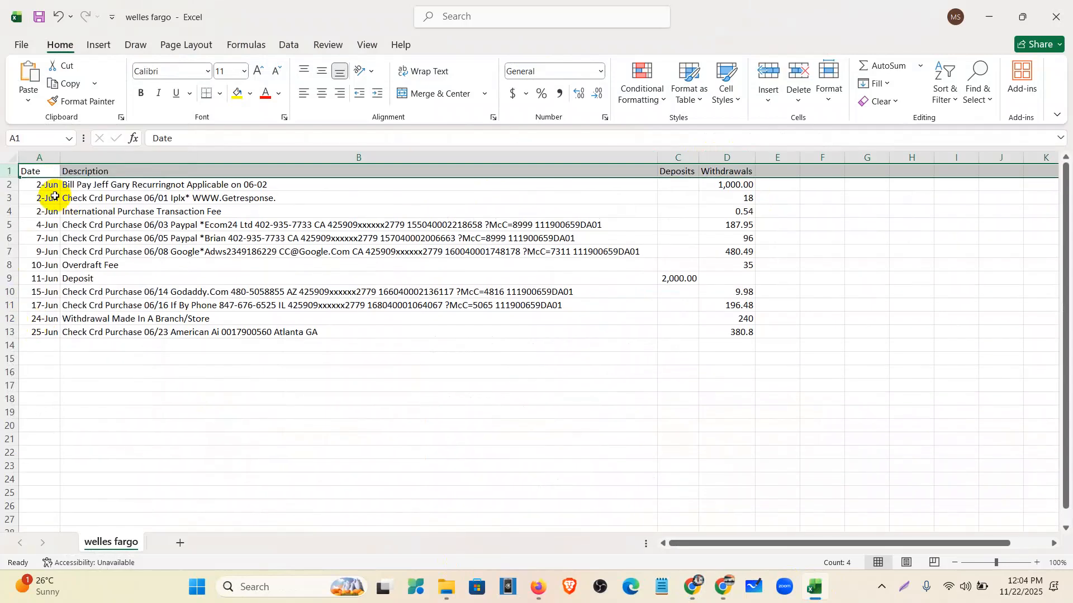
left_click(50, 186)
left_click_drag(49, 184, 43, 331)
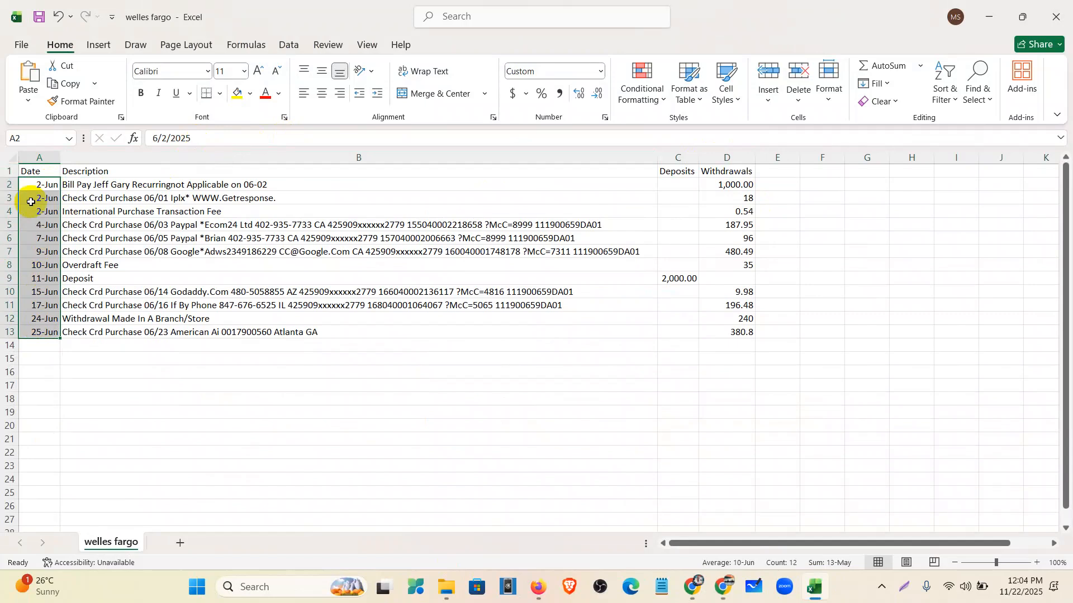
- Format the column A dates as Short Date
left_click(559, 75)
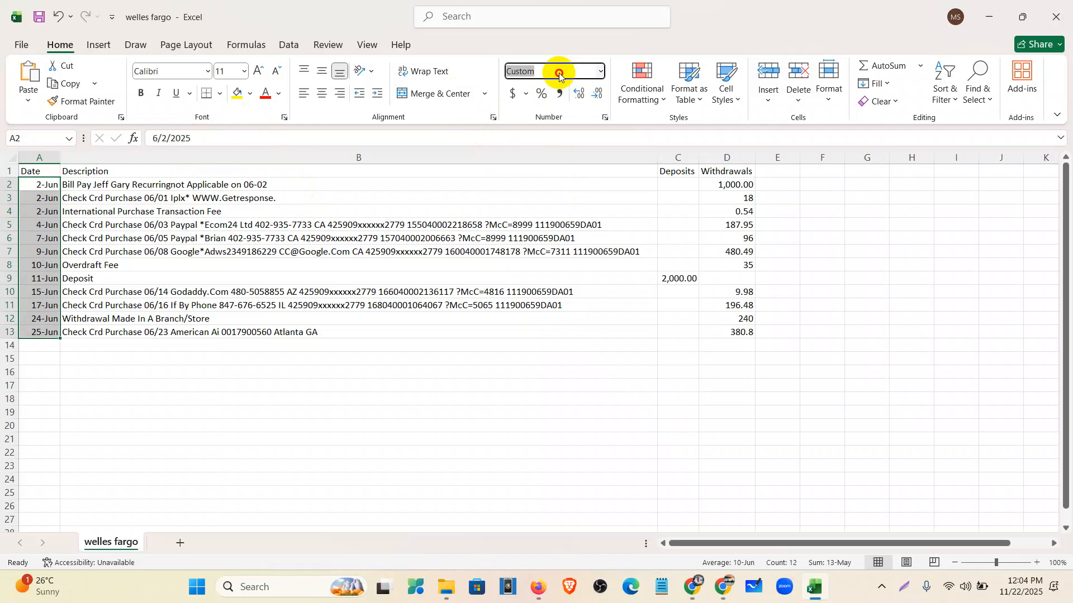
left_click(595, 71)
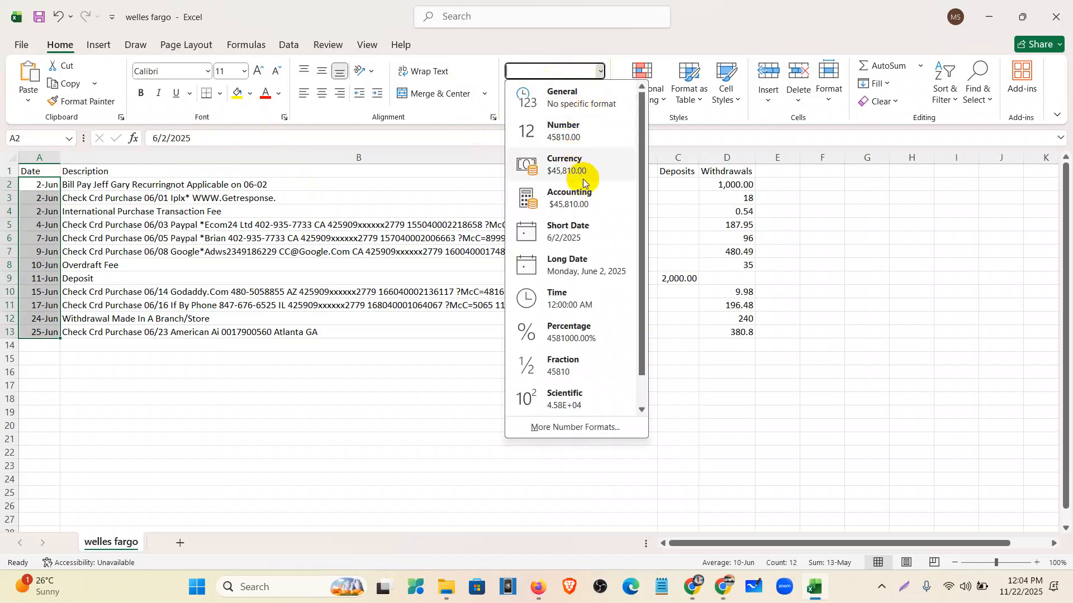
left_click(584, 229)
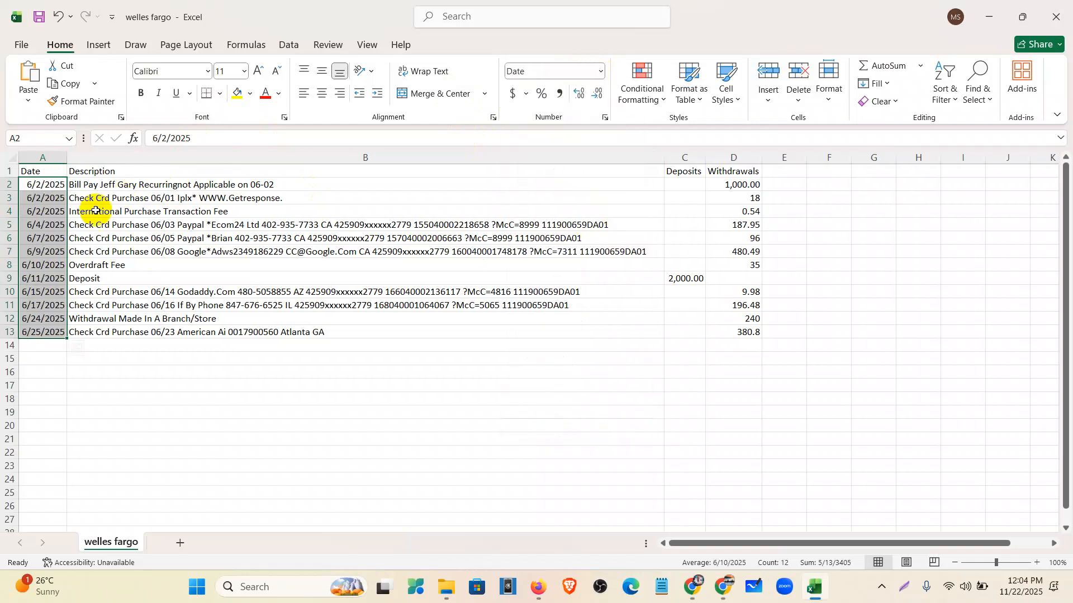
left_click(59, 210)
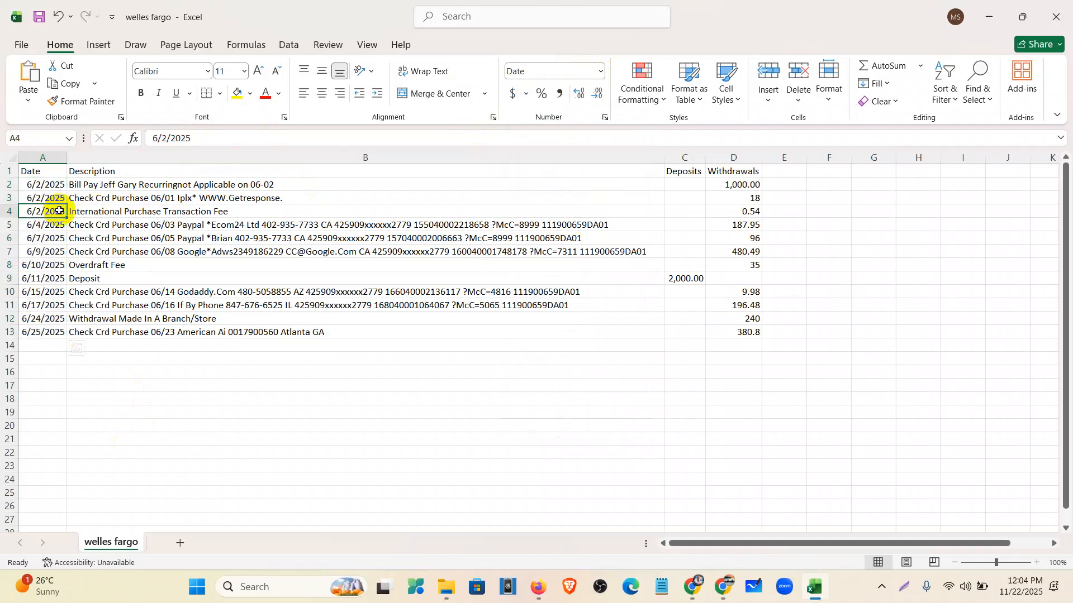
- Change the year from 2025 to 2021 in dates A2 through A7
left_click(33, 184)
left_click(212, 134)
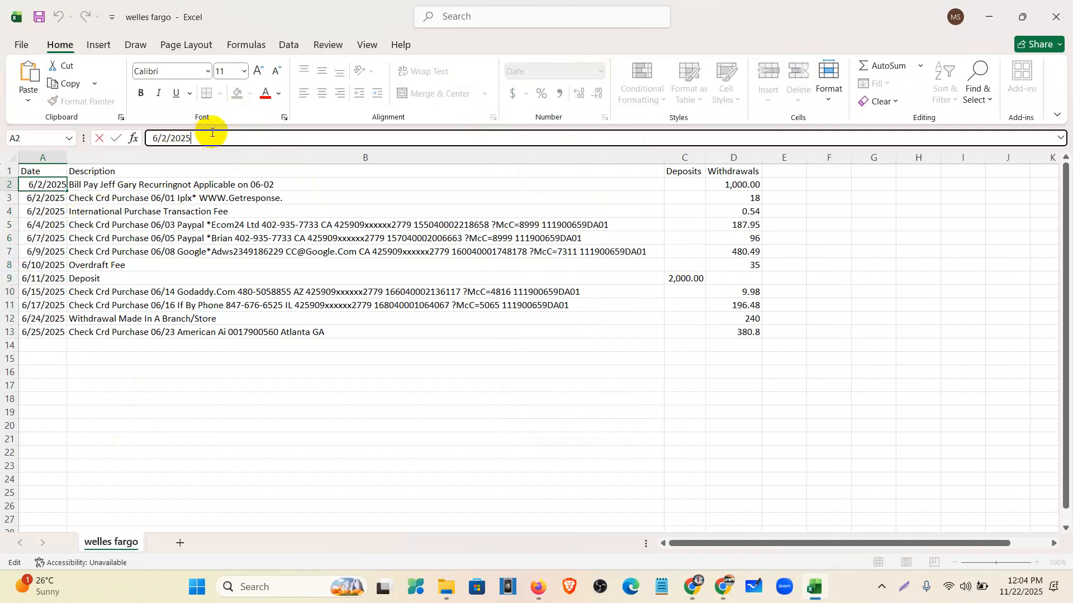
type("1")
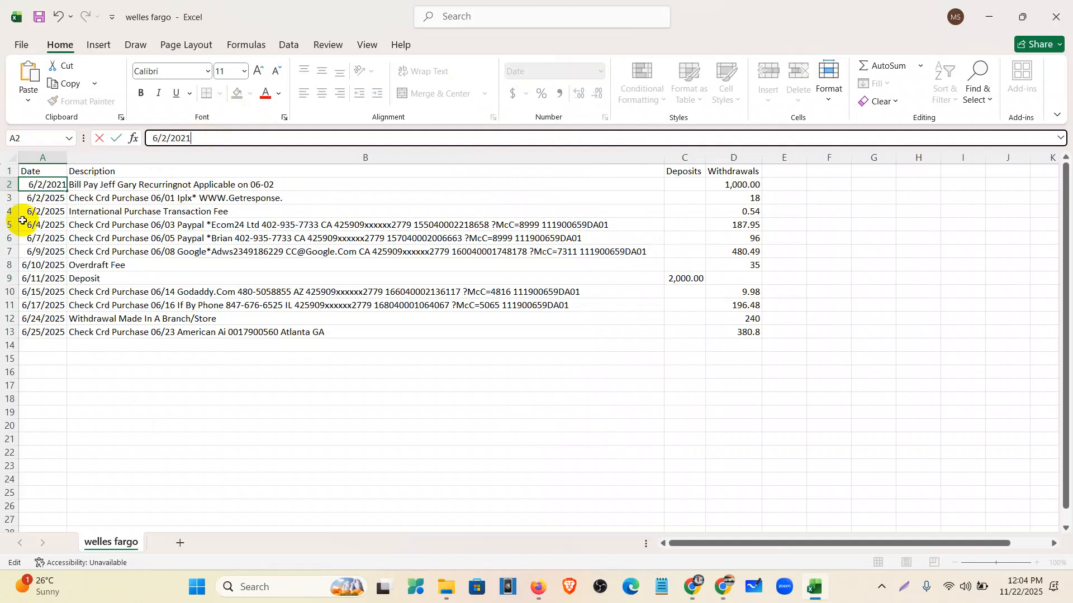
left_click(40, 202)
left_click(206, 139)
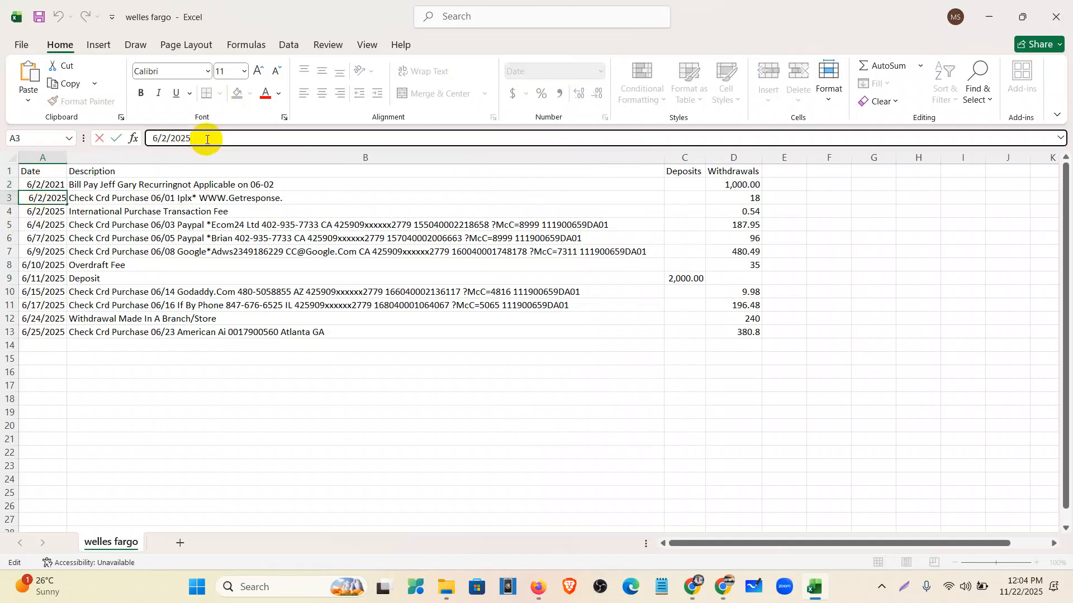
type("1")
left_click(48, 211)
left_click(190, 138)
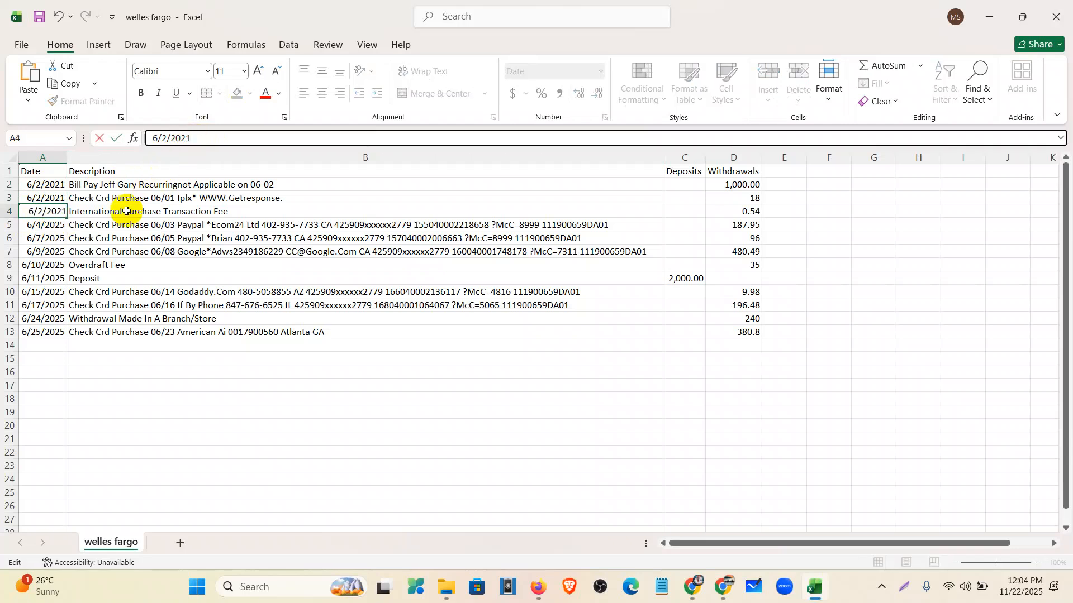
left_click(53, 224)
left_click(207, 137)
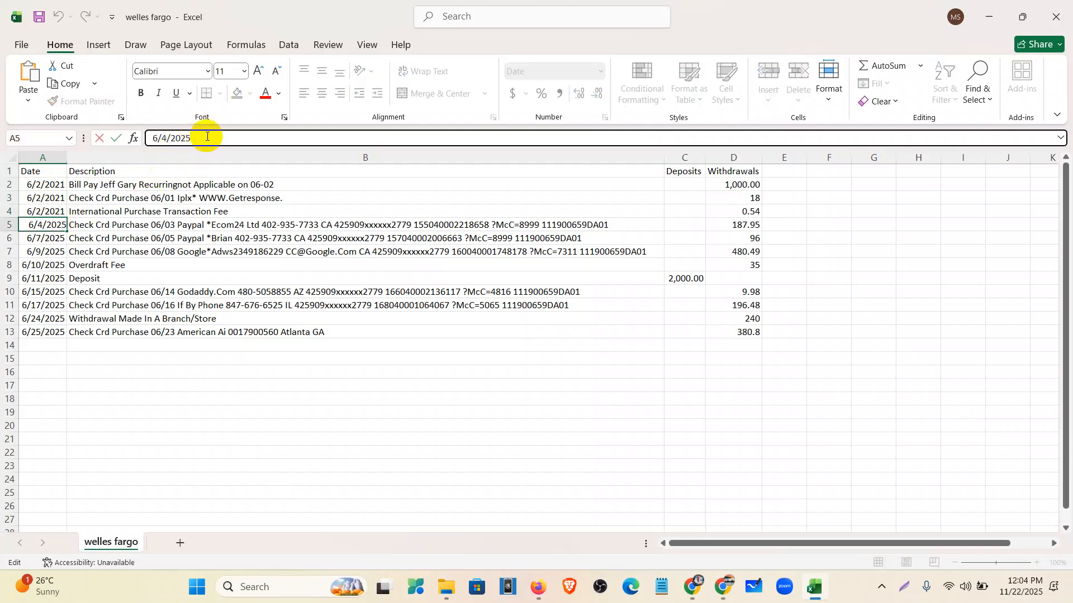
type("1")
left_click(50, 238)
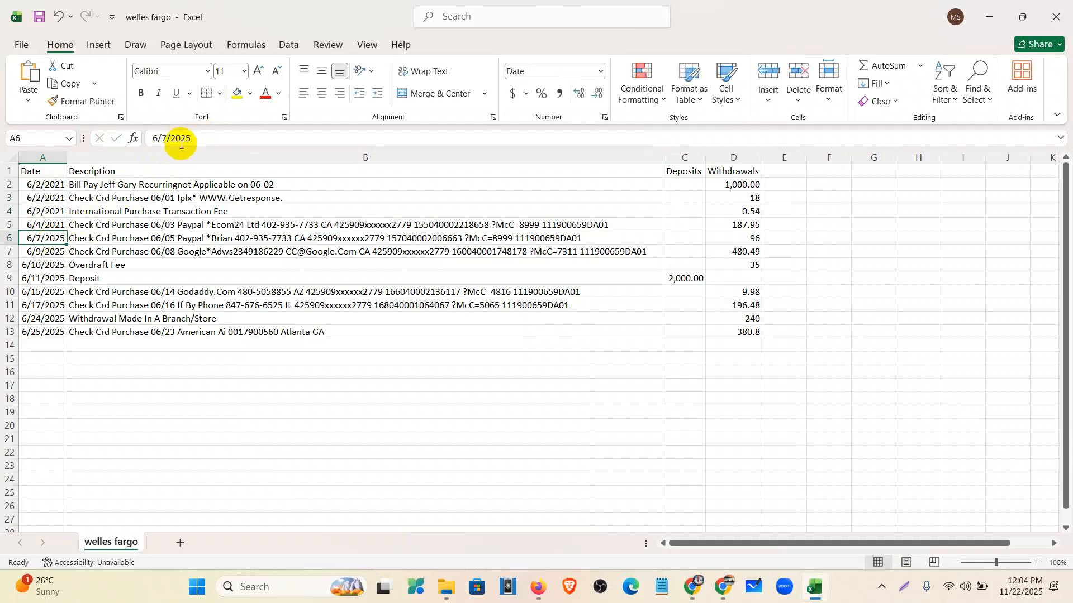
left_click(194, 140)
type("1")
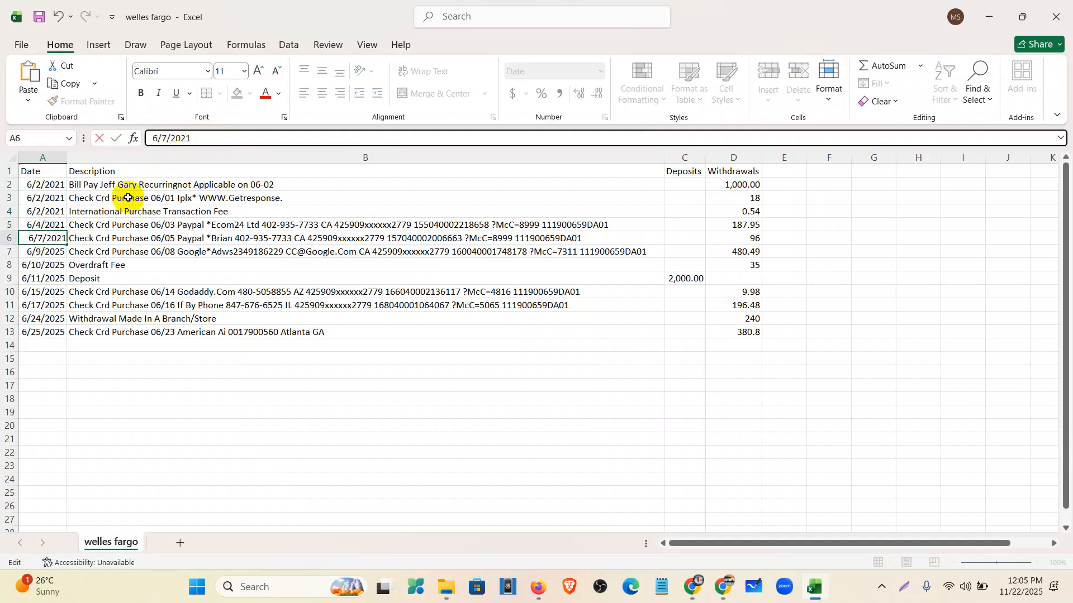
left_click(49, 252)
left_click(204, 137)
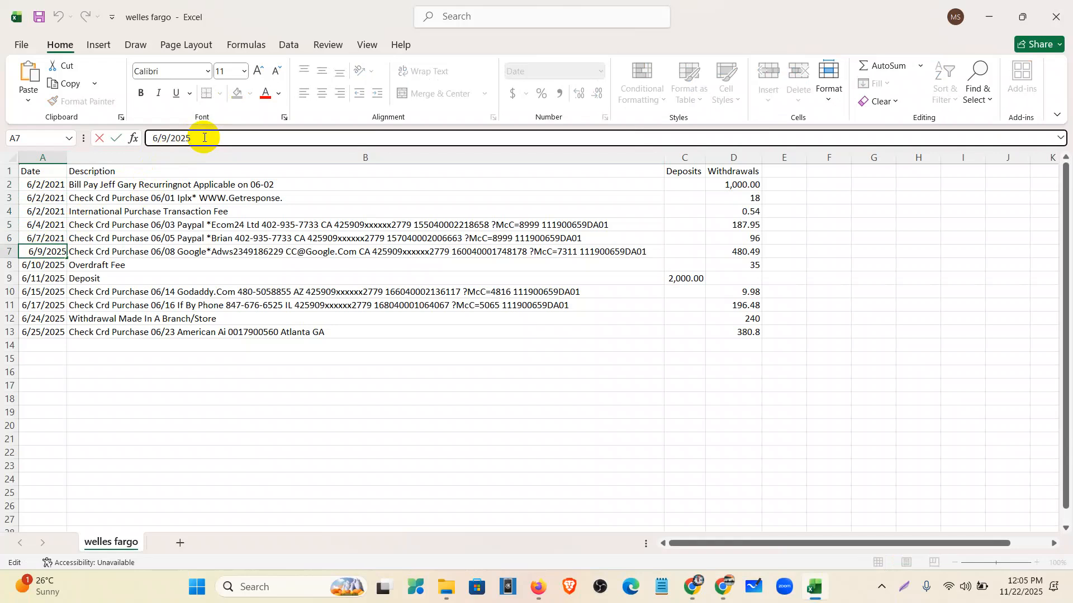
type("1")
left_click(53, 265)
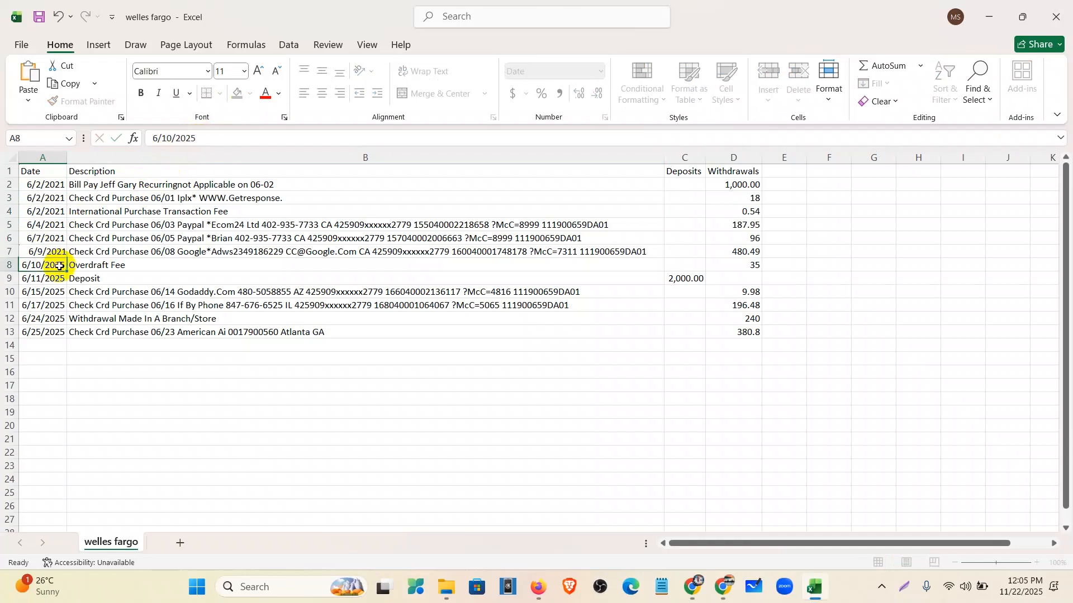
- Change the year from 2025 to 2021 in dates A8 through A13
left_click(212, 139)
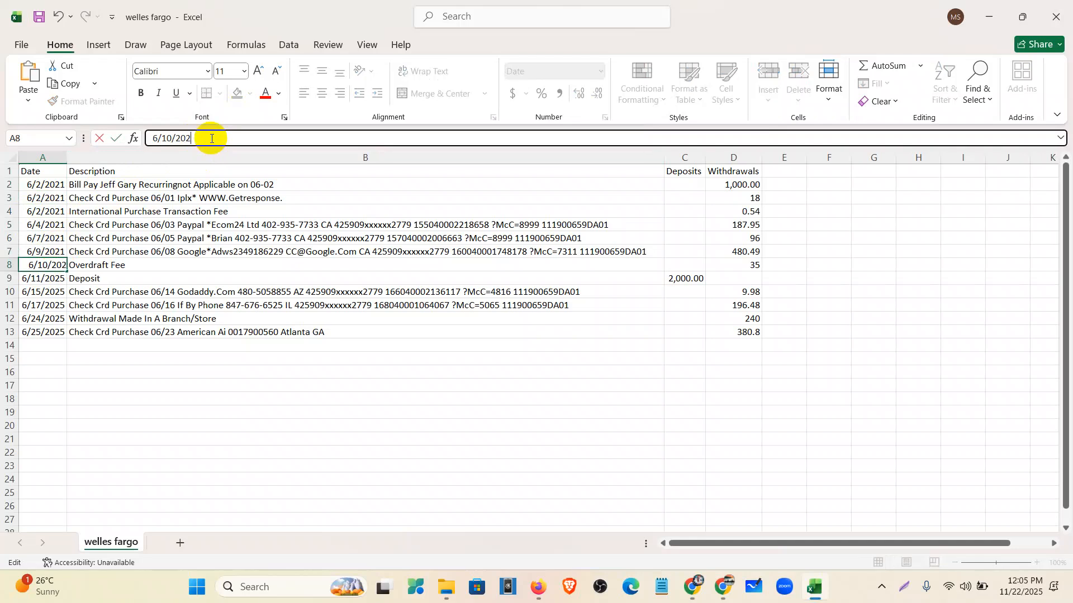
type("1")
left_click(56, 278)
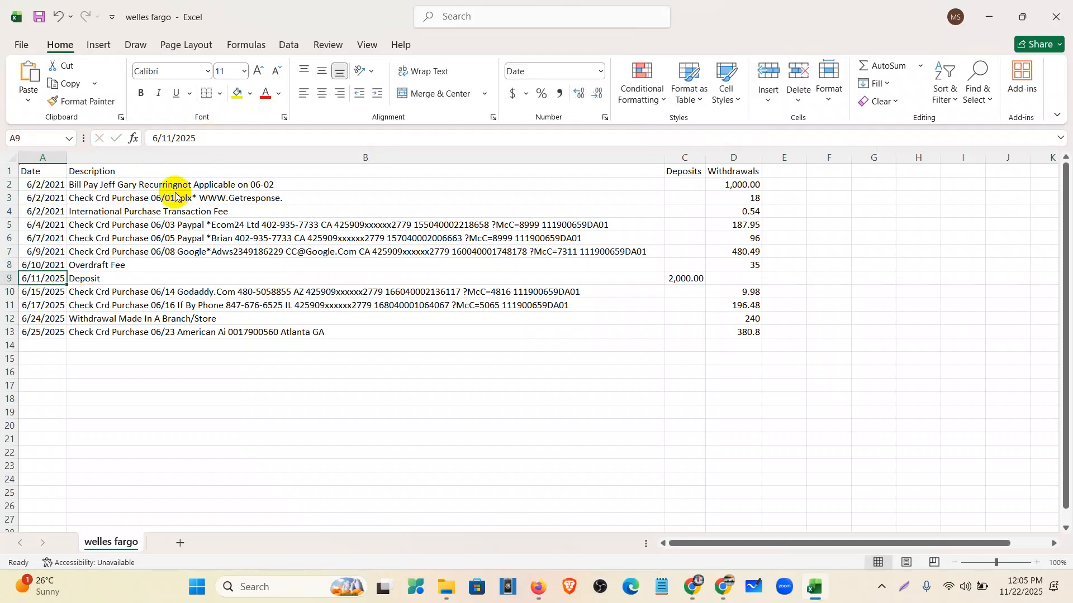
left_click(225, 140)
type("1")
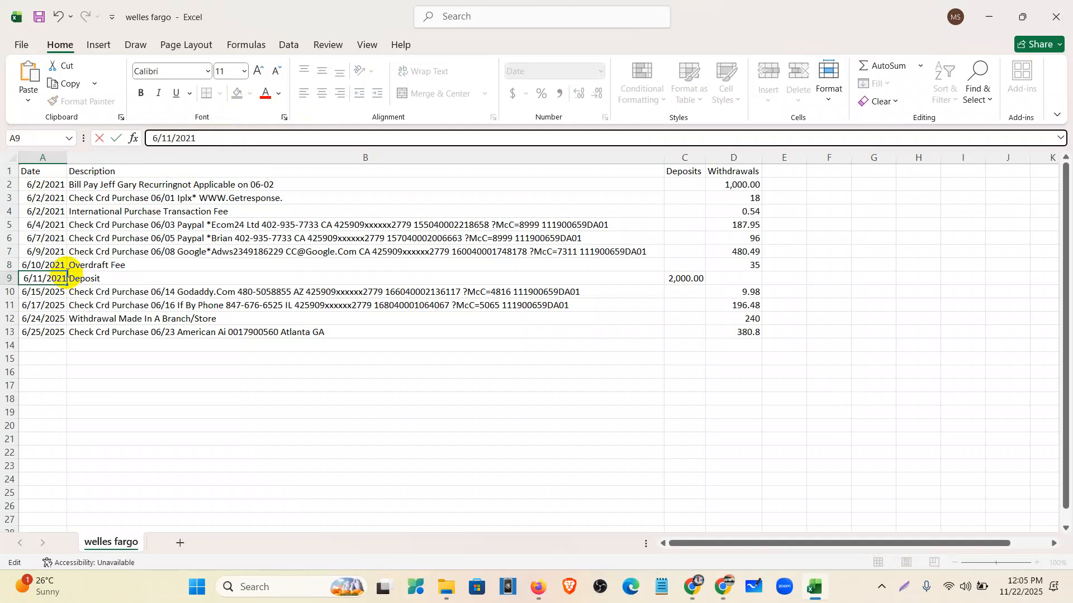
left_click(51, 291)
left_click(206, 139)
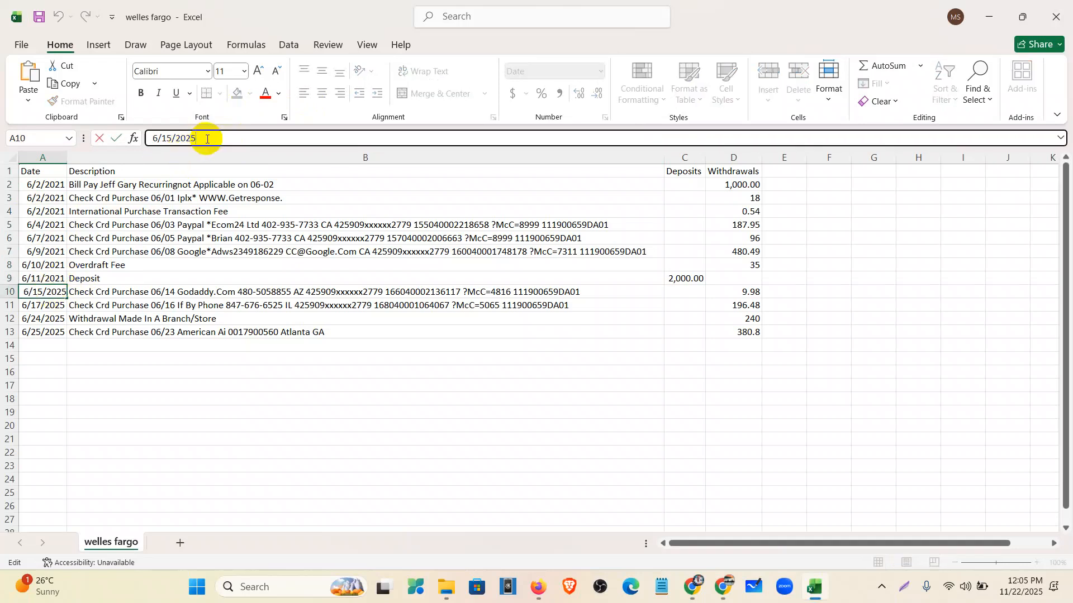
type("1")
left_click(51, 305)
left_click(199, 140)
type("1")
left_click(52, 319)
left_click(213, 145)
type("1")
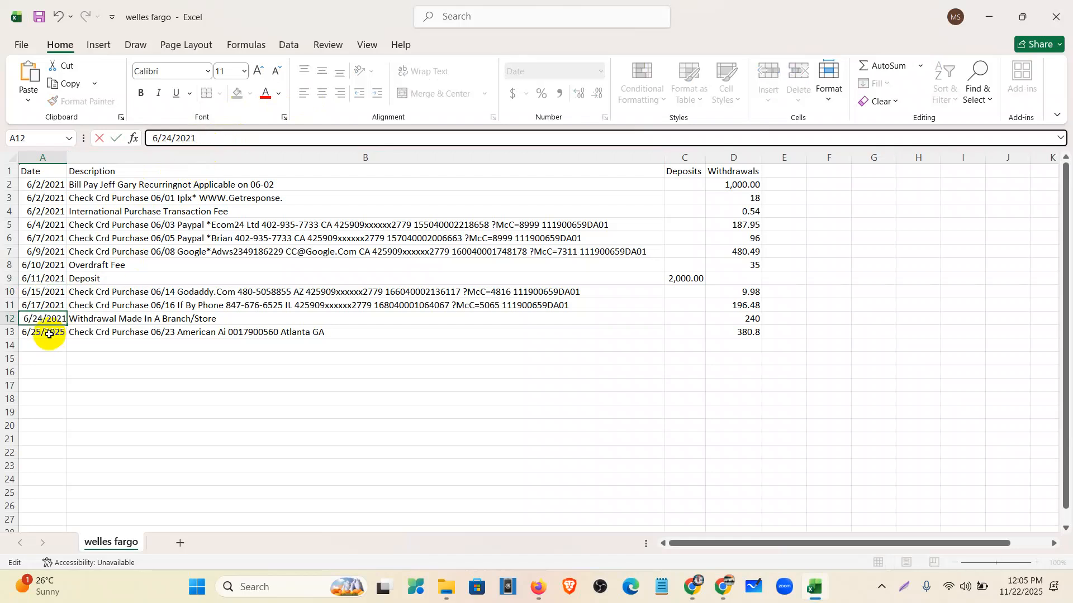
left_click(45, 332)
left_click(217, 139)
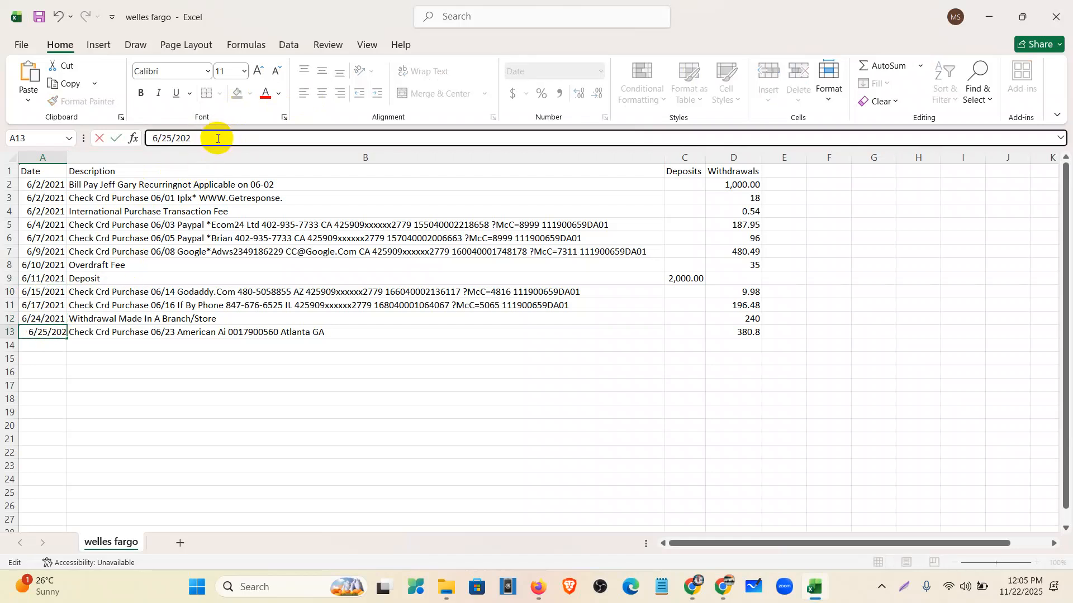
type("1")
left_click(126, 358)
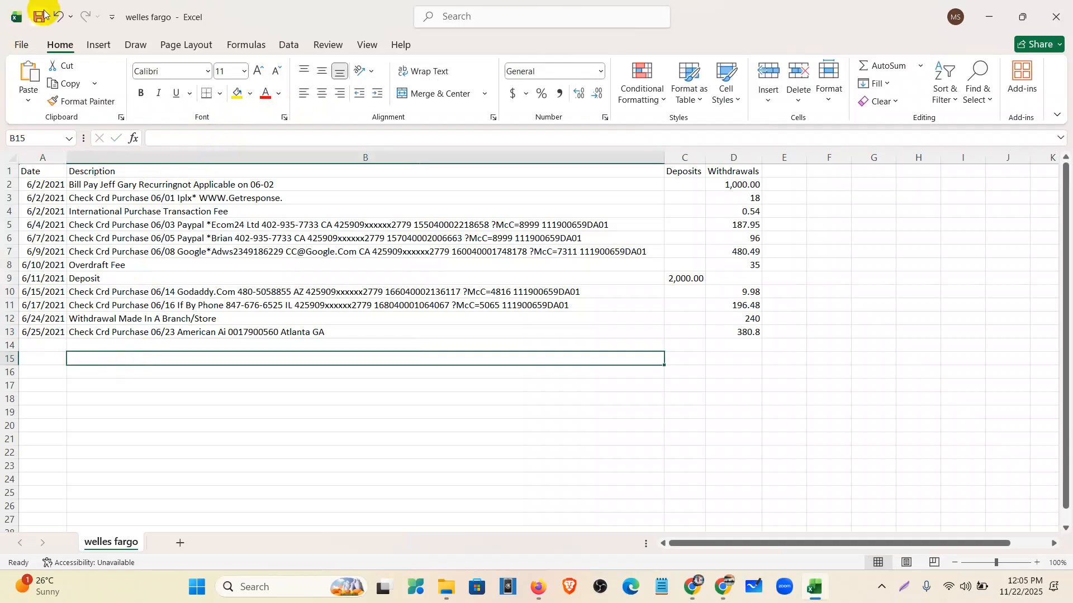
- Sum the Withdrawals column and match it to the statement's 2,645.24 total withdrawals
left_click_drag(735, 185, 737, 344)
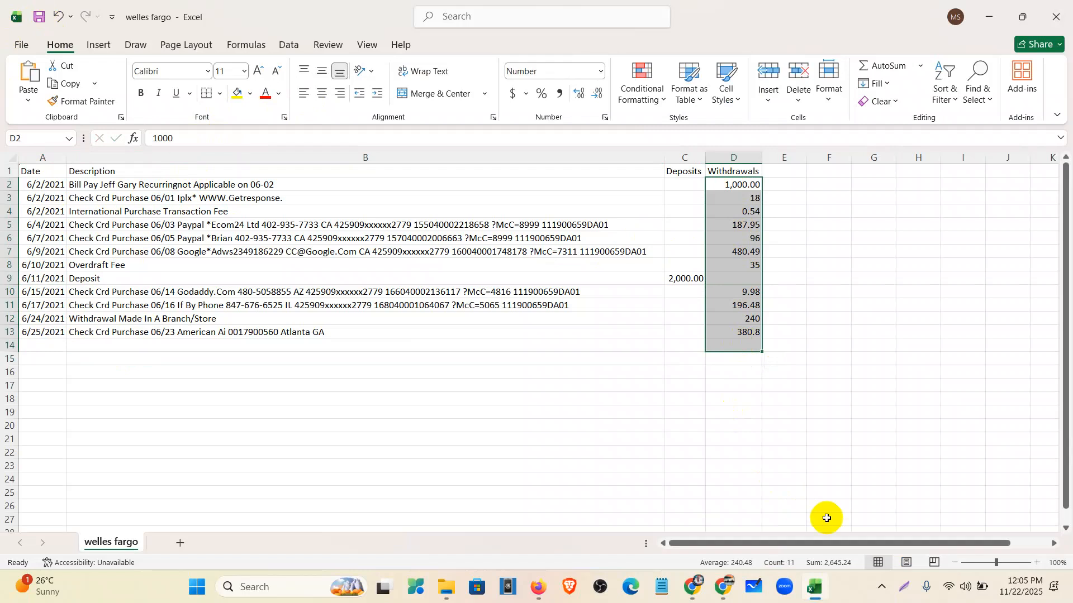
left_click(842, 568)
left_click(691, 592)
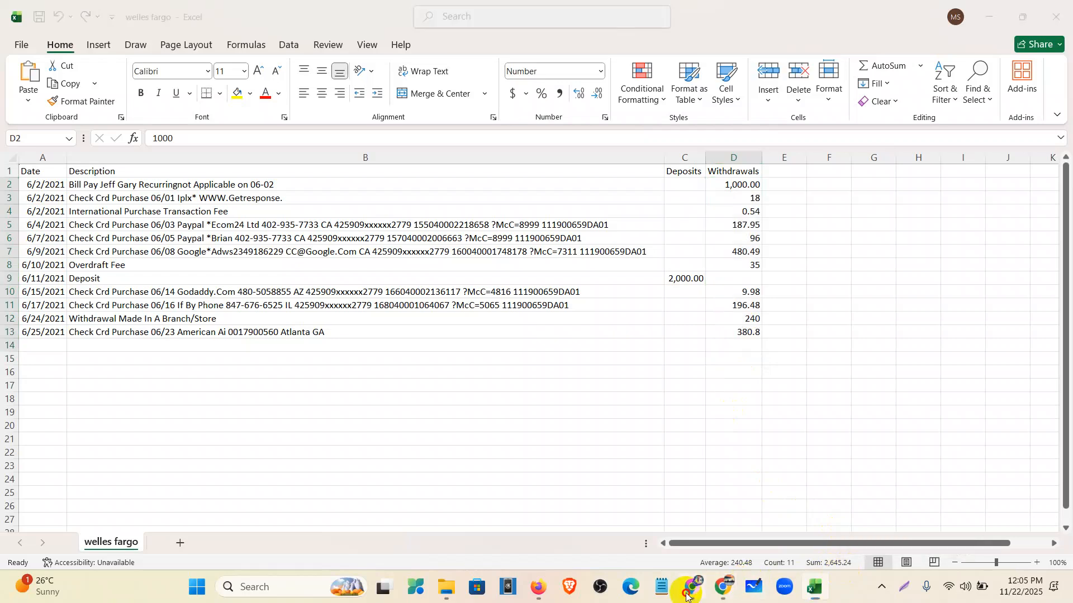
scroll(774, 358, "up", 5)
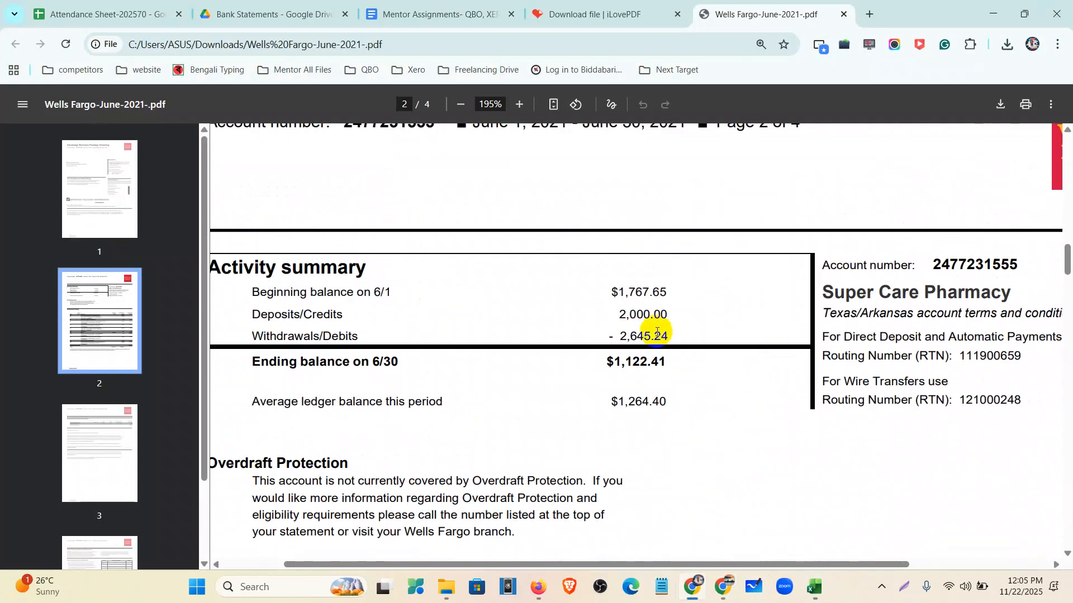
left_click_drag(685, 338, 614, 334)
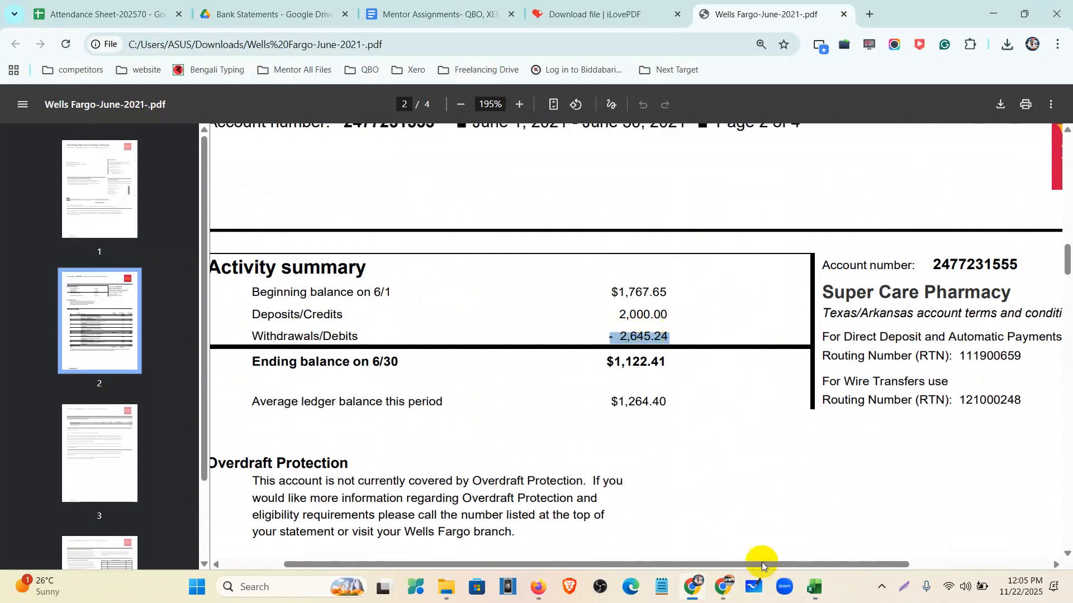
- Check the 2,000.00 deposit in C9, then return to the zoomed-out statement PDF
left_click(813, 585)
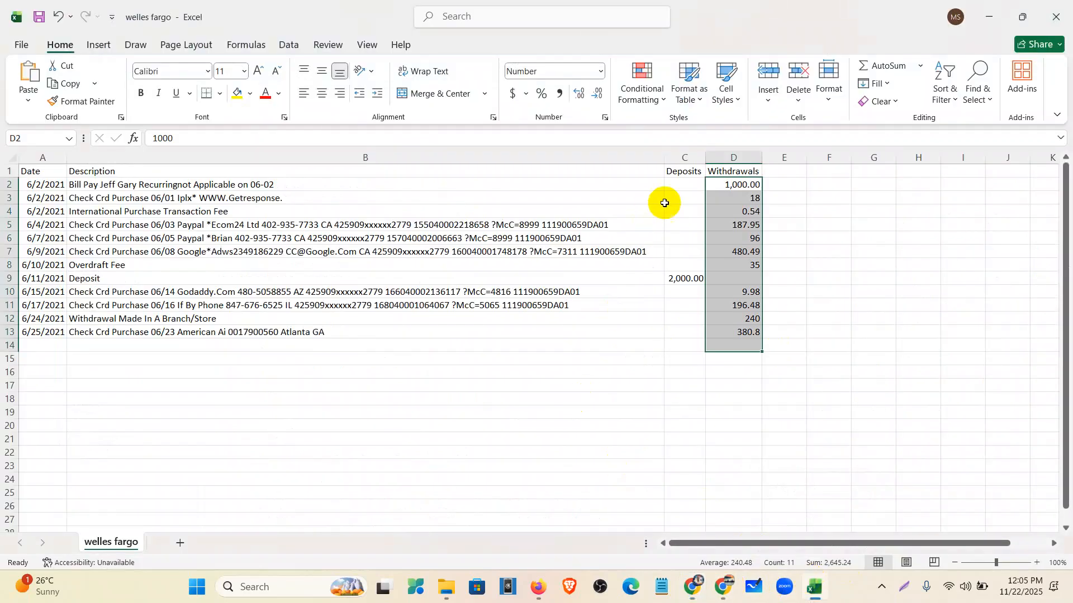
left_click(683, 279)
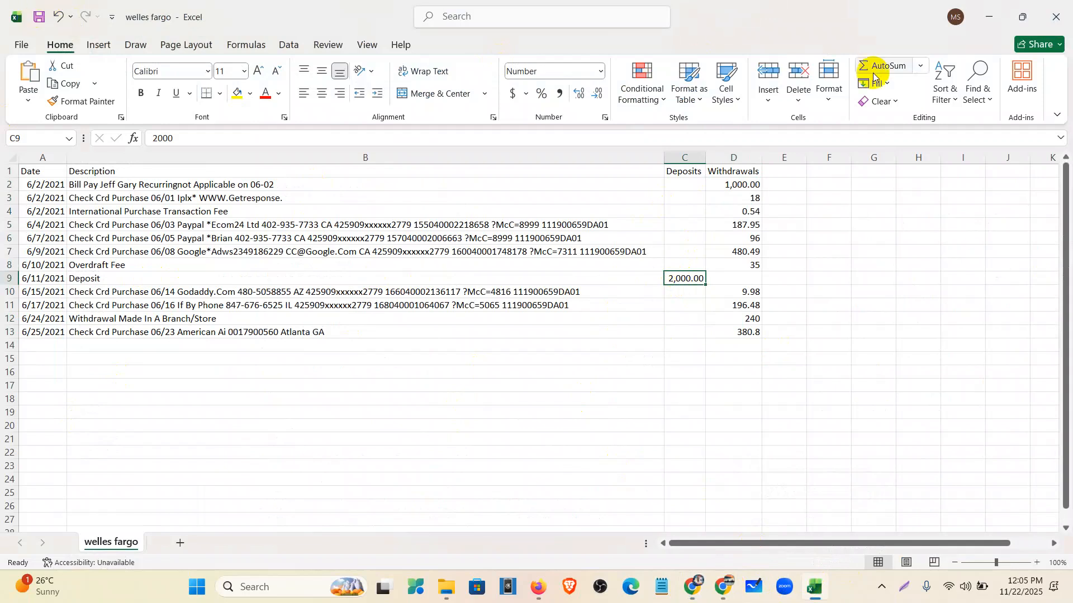
left_click(988, 17)
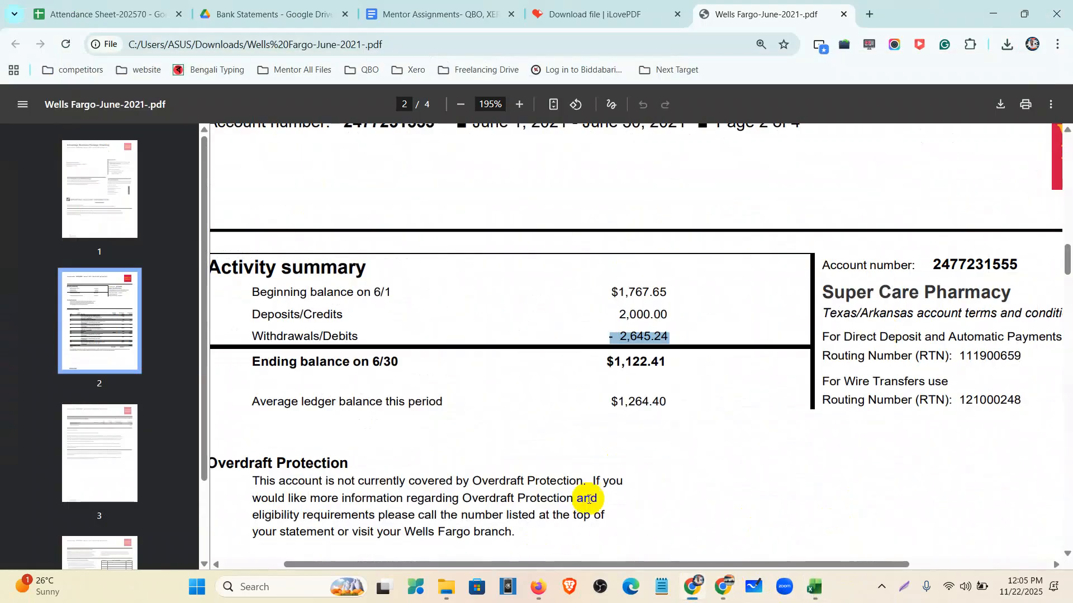
key("ctrl+minus")
key("ctrl+minus")
key("ctrl+minus")
key("ctrl+minus")
- Open Bank transactions via All apps > Accounting and scroll down to the upload option
left_click(551, 591)
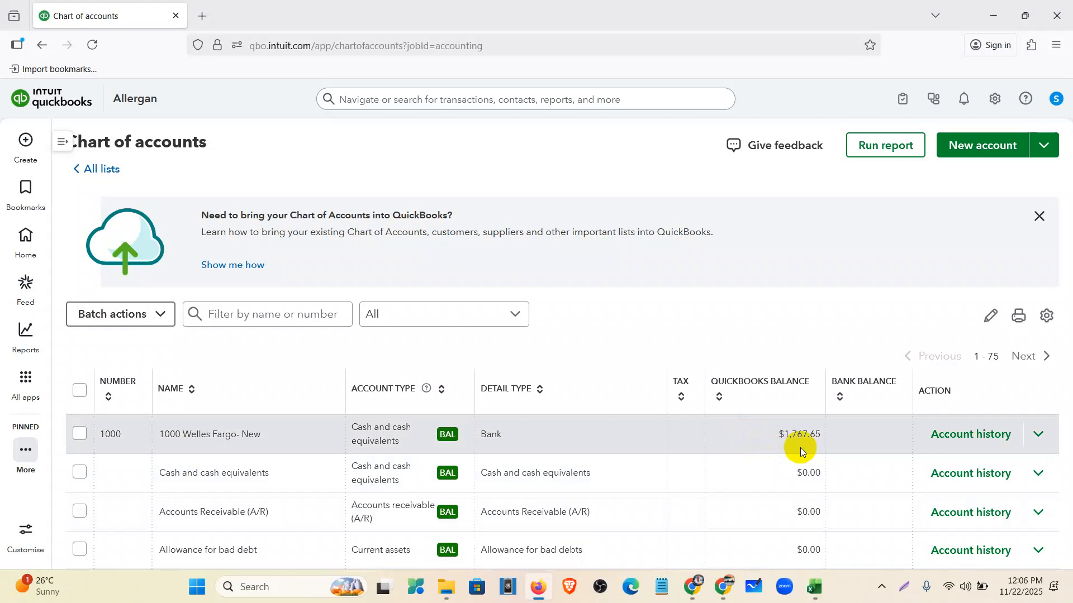
left_click(17, 382)
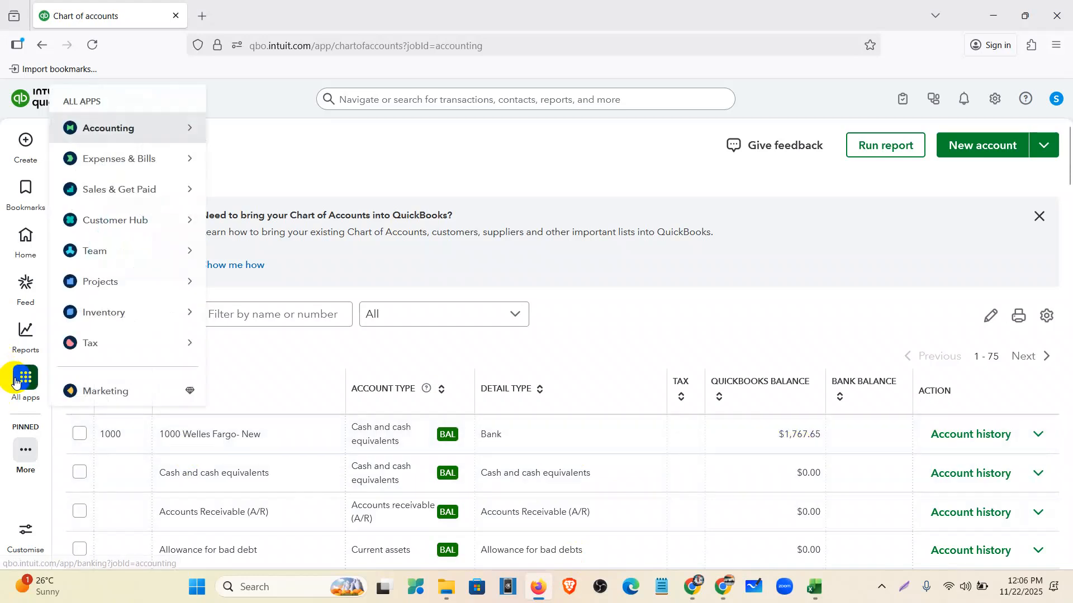
left_click(17, 382)
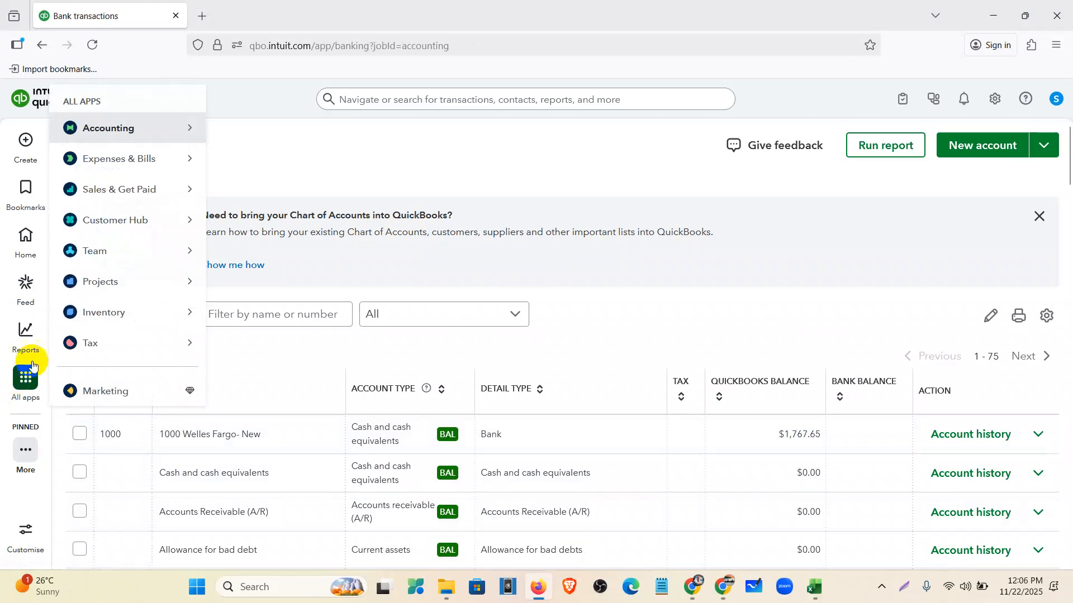
left_click(61, 144)
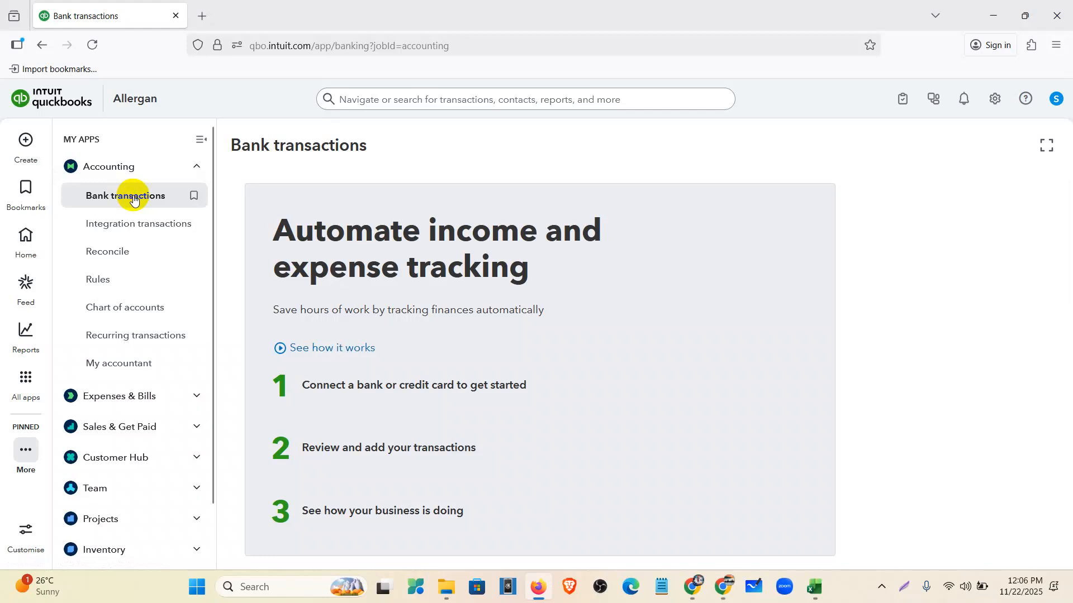
left_click(199, 139)
scroll(313, 251, "down", 1)
scroll(298, 284, "up", 2)
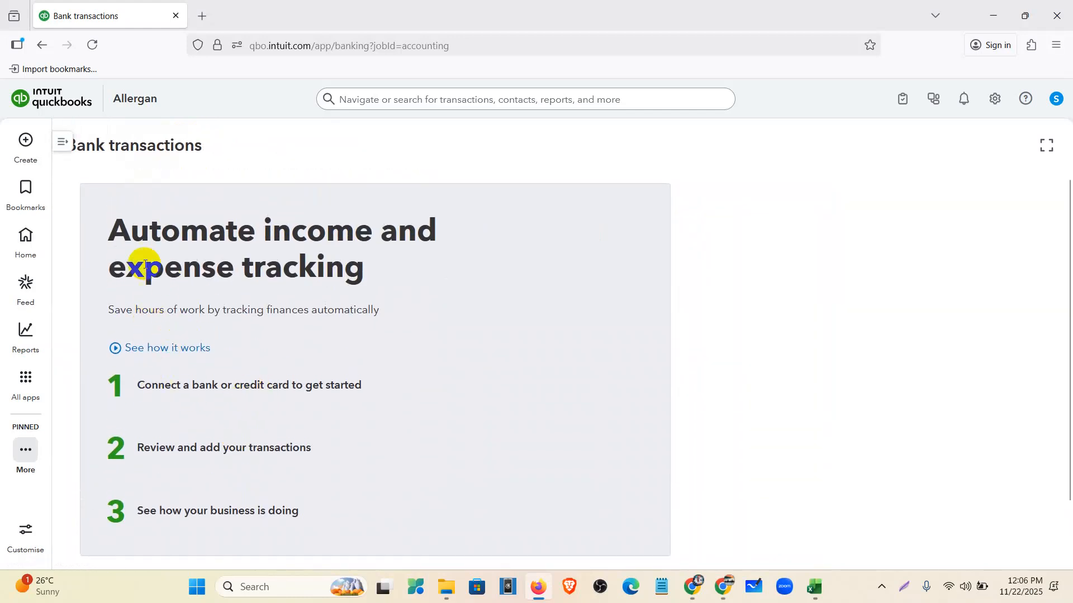
left_click_drag(108, 217, 385, 278)
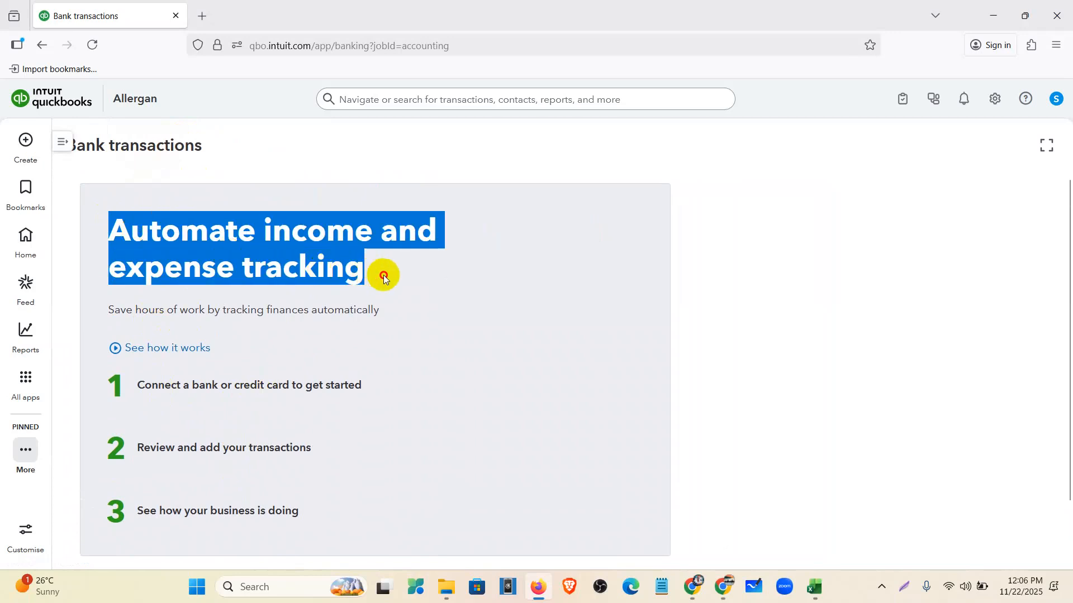
scroll(384, 279, "down", 1)
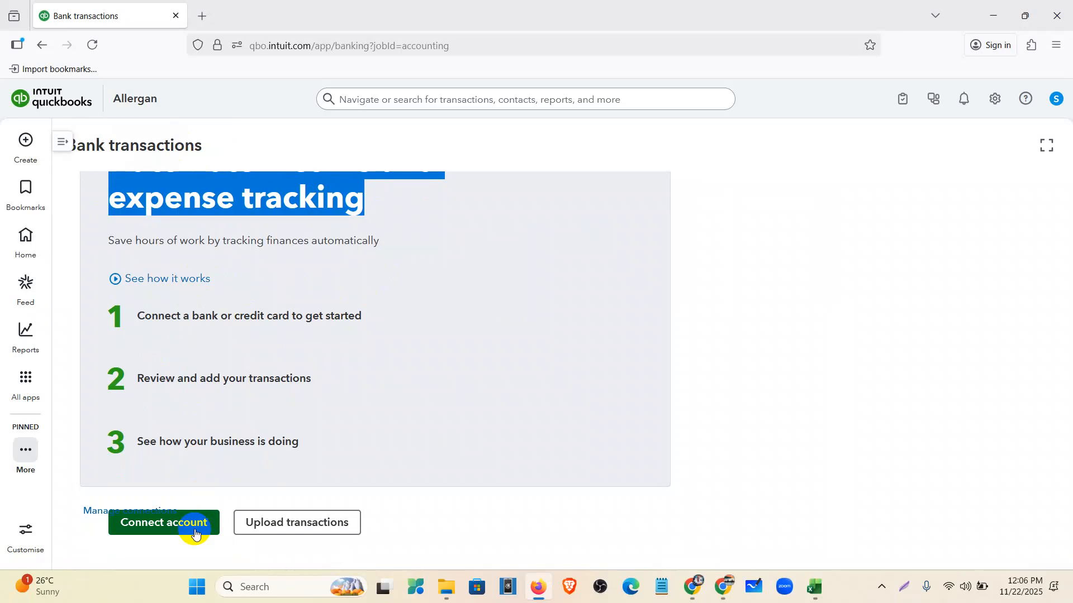
- Upload the welles fargo file through Upload transactions
left_click(305, 524)
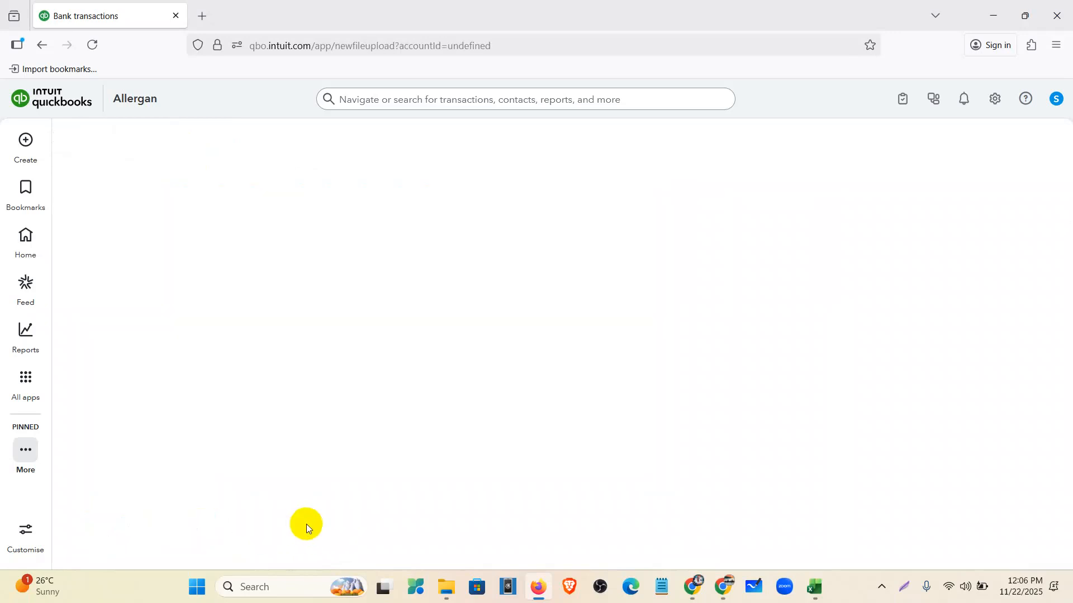
scroll(335, 358, "down", 1)
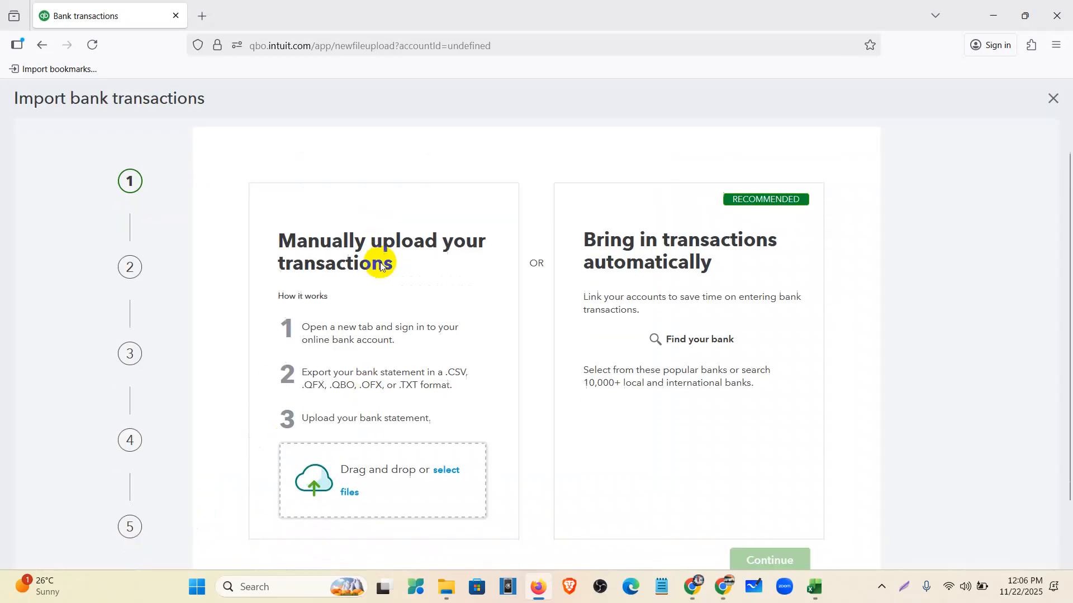
scroll(380, 267, "down", 2)
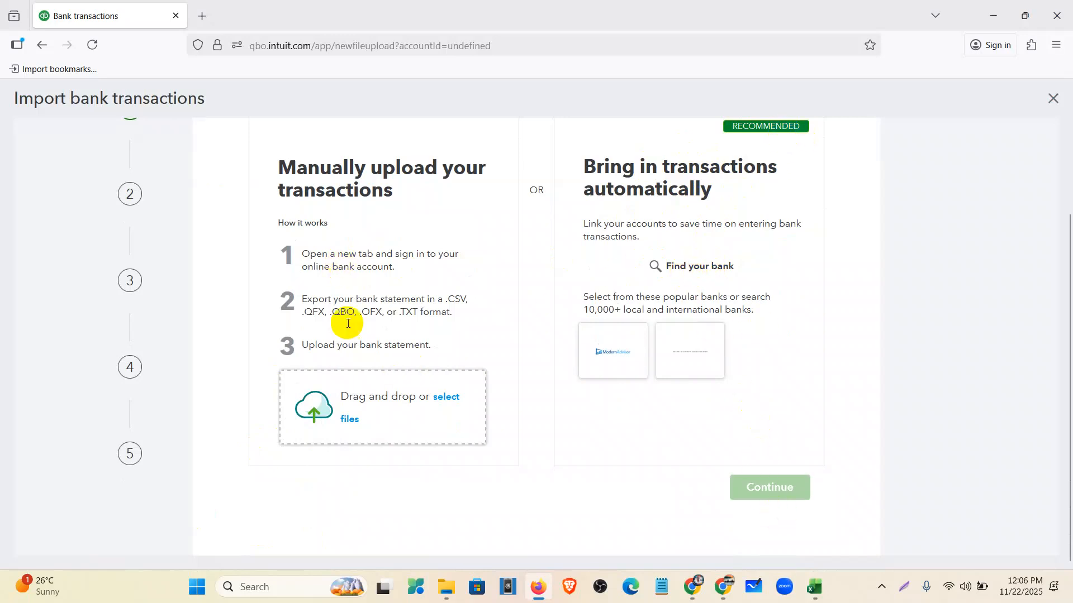
left_click(381, 408)
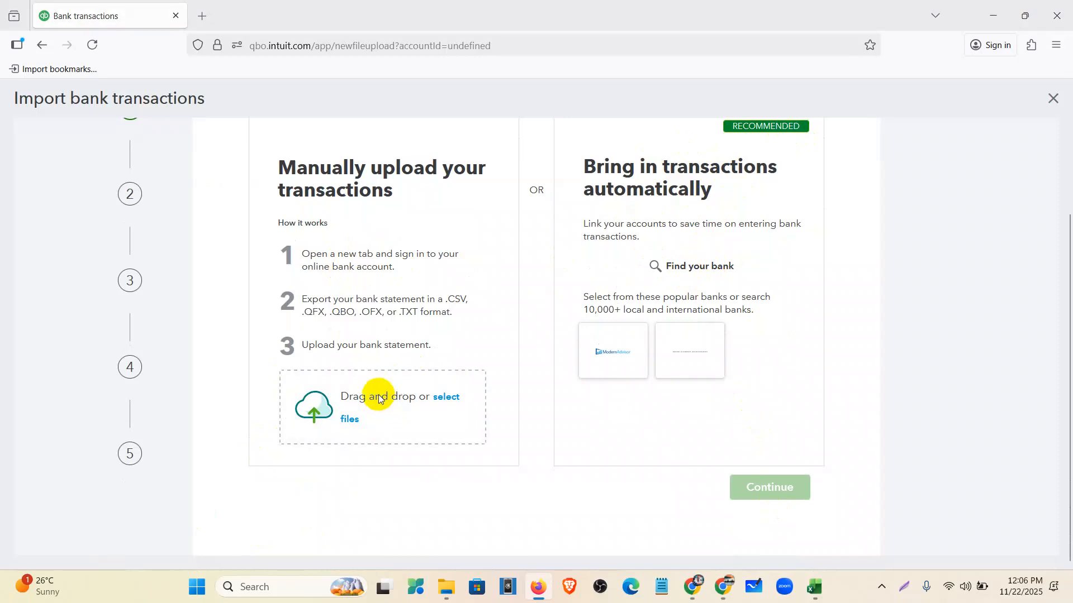
left_click(177, 135)
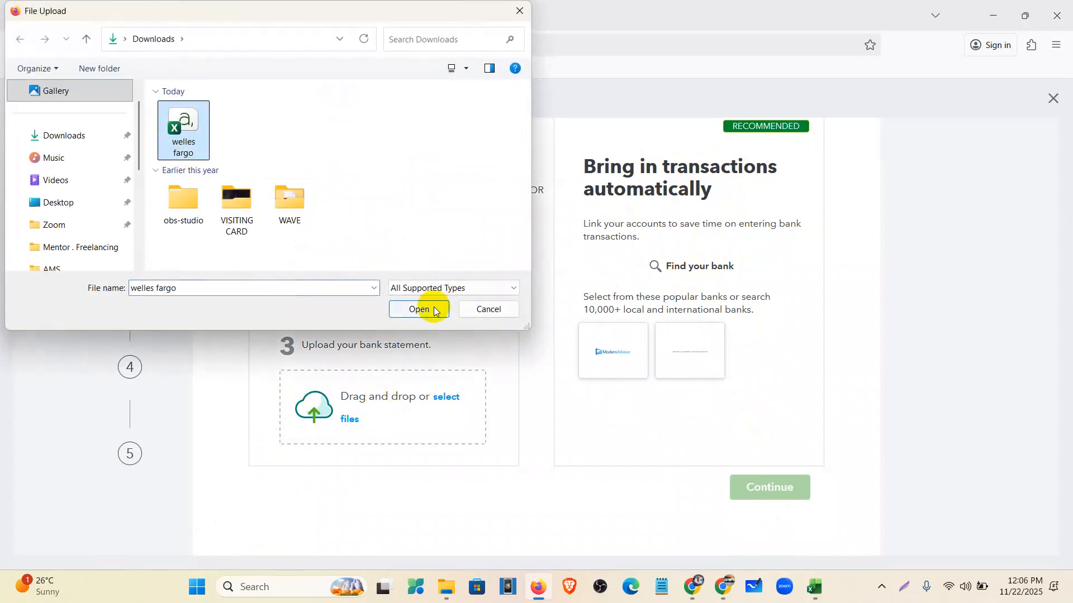
left_click(429, 309)
- Choose 1000 Welles Fargo- New as the account and continue to file setup
left_click(758, 489)
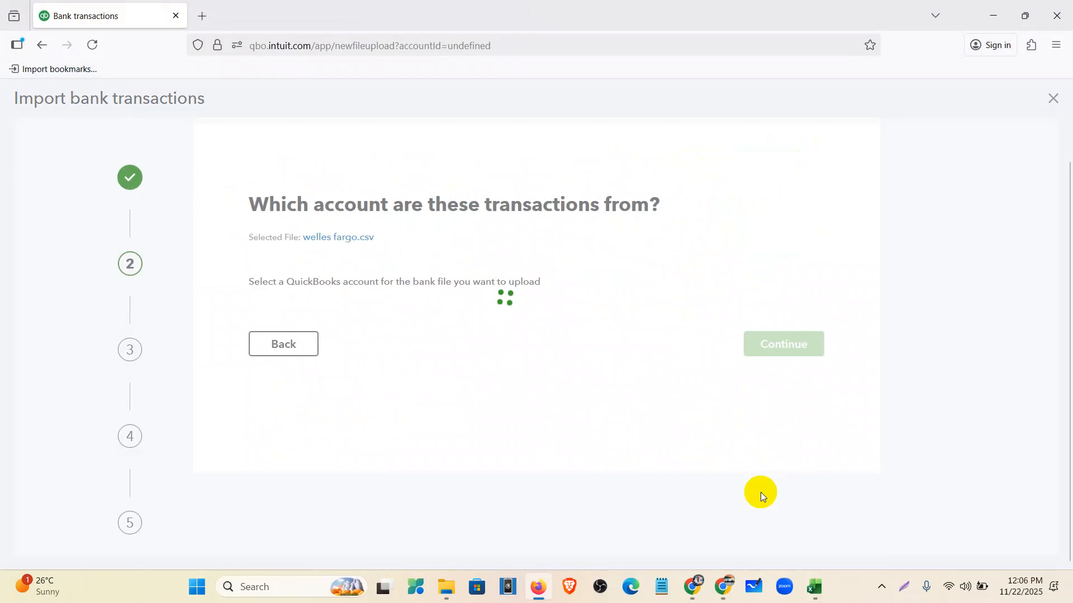
left_click(336, 312)
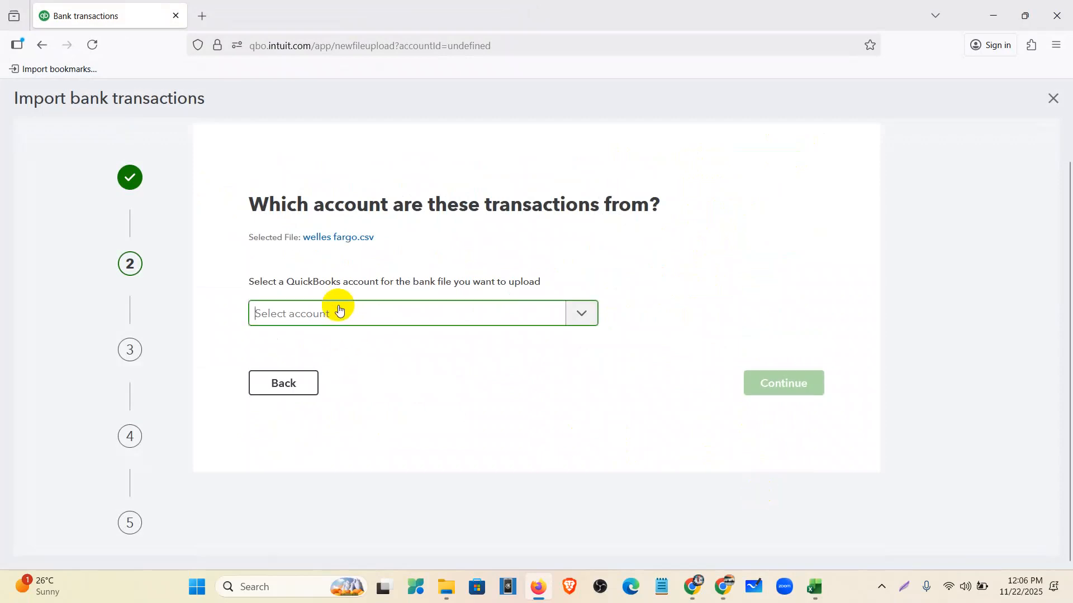
left_click(343, 371)
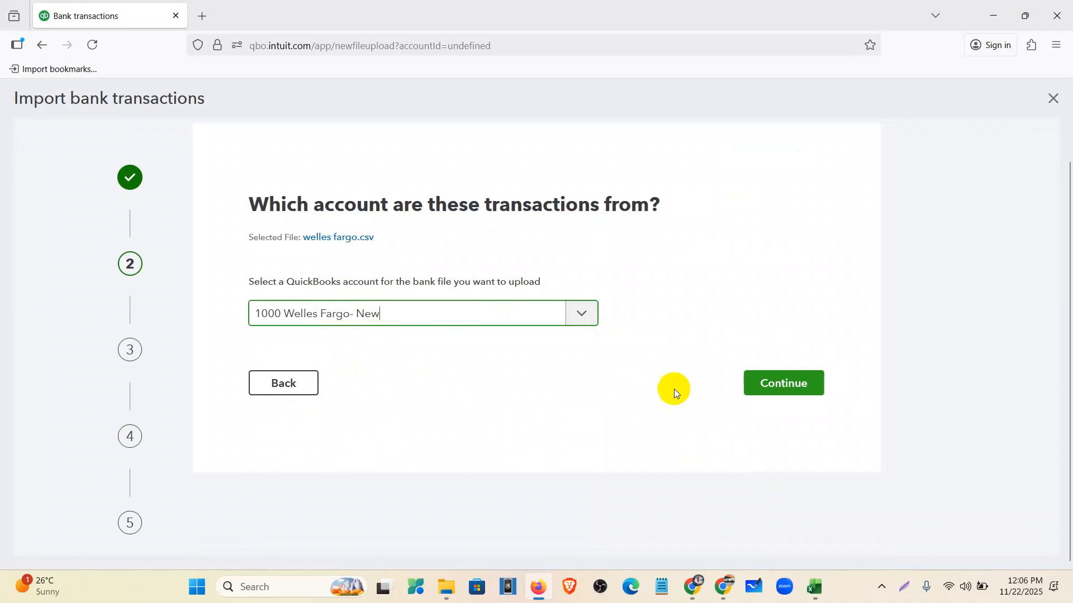
left_click(776, 387)
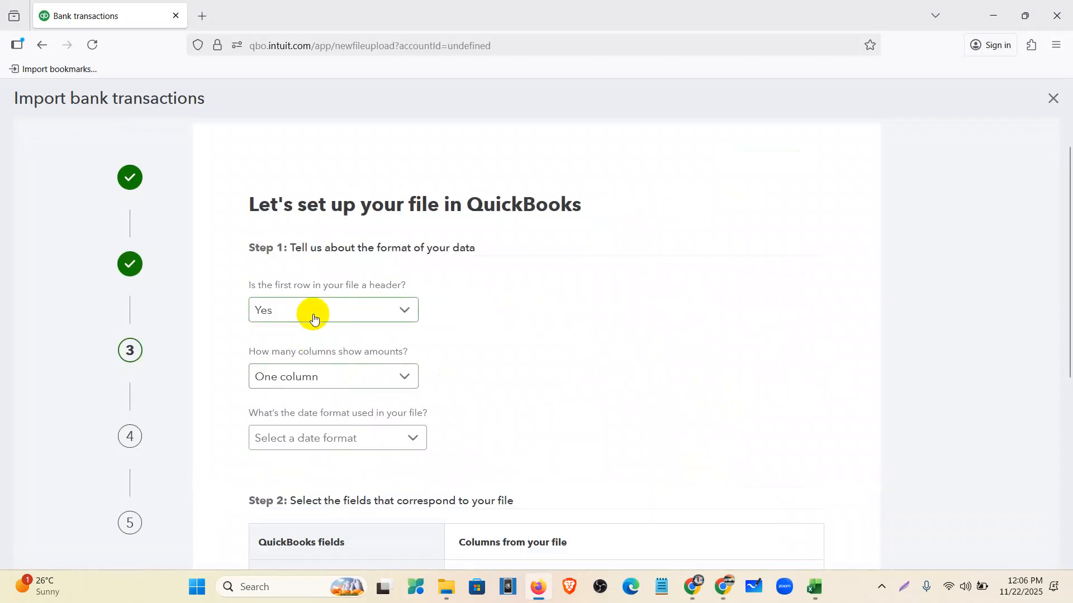
- Review the Description, Deposits and Withdrawals headers in the Excel workbook
scroll(385, 301, "down", 1)
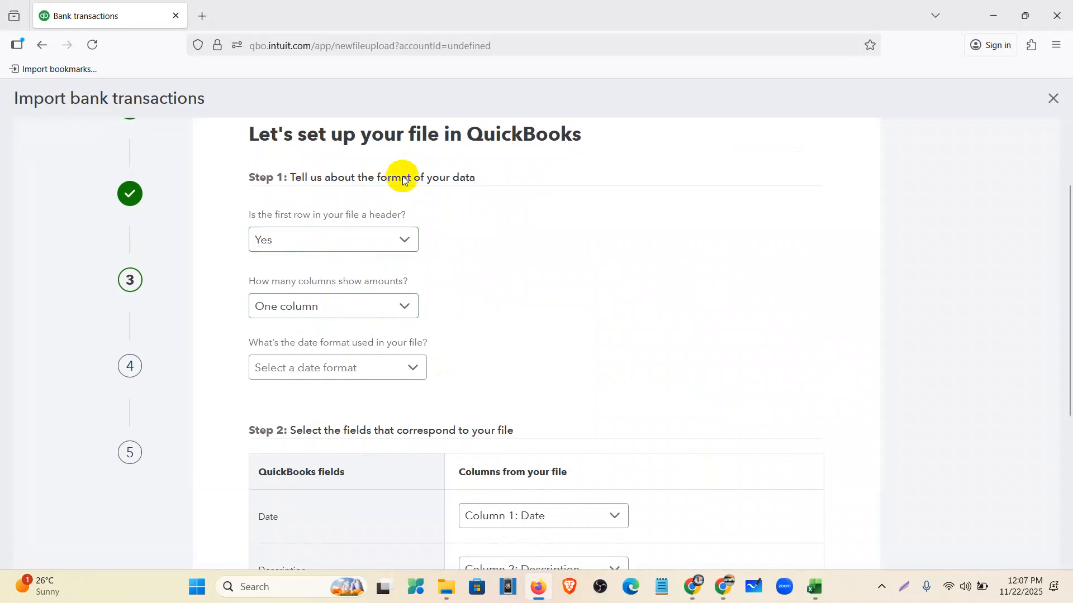
left_click(816, 588)
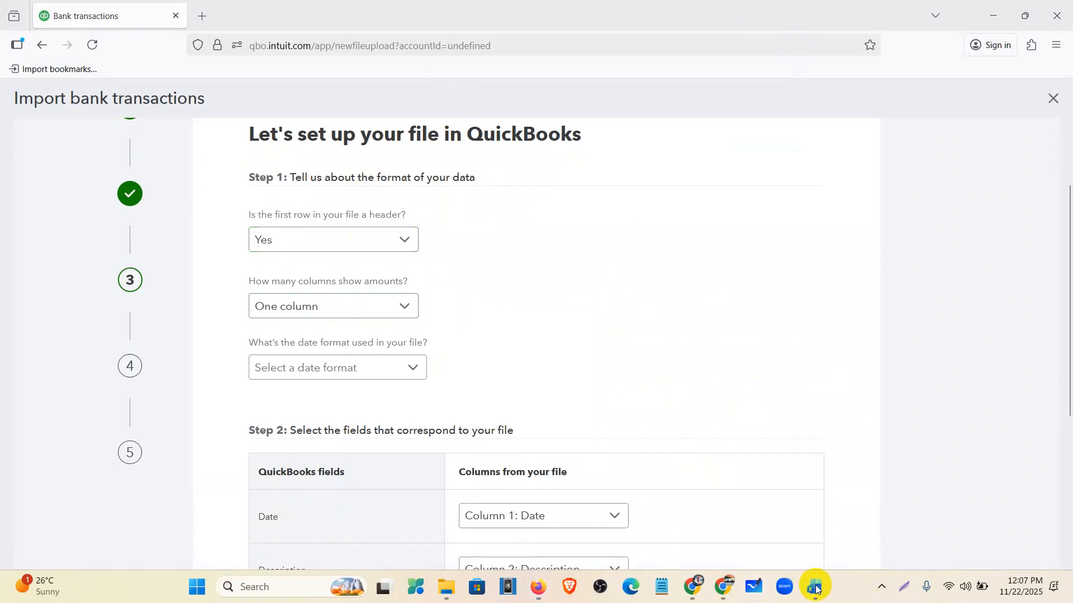
left_click(28, 174)
left_click(87, 160)
left_click(122, 169)
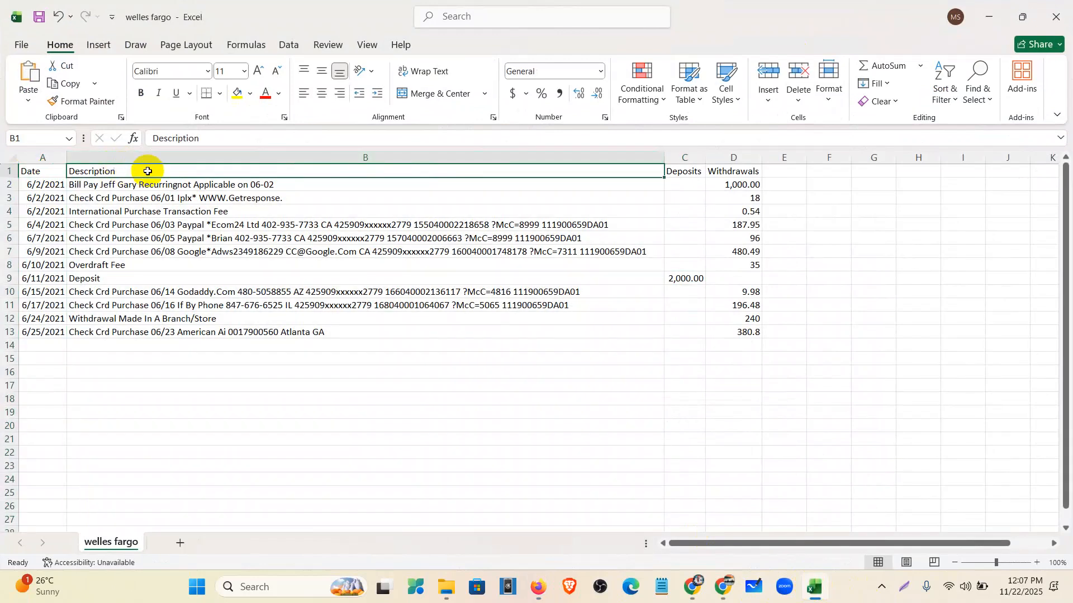
left_click(686, 171)
left_click(740, 171)
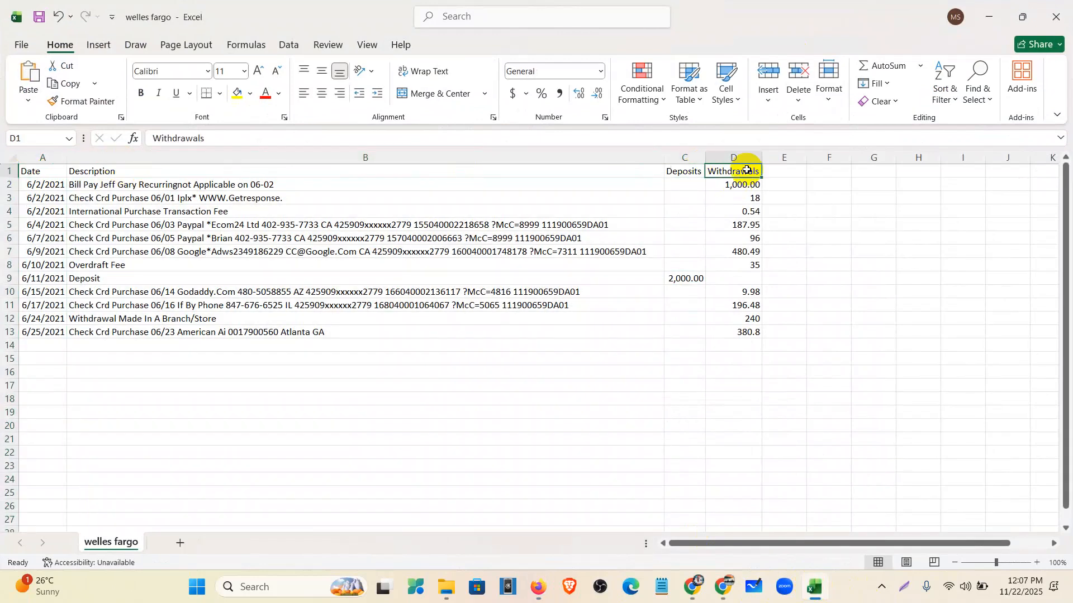
left_click(539, 586)
- Set amounts to Two columns and the date format to MM/dd/yyyy
left_click(302, 305)
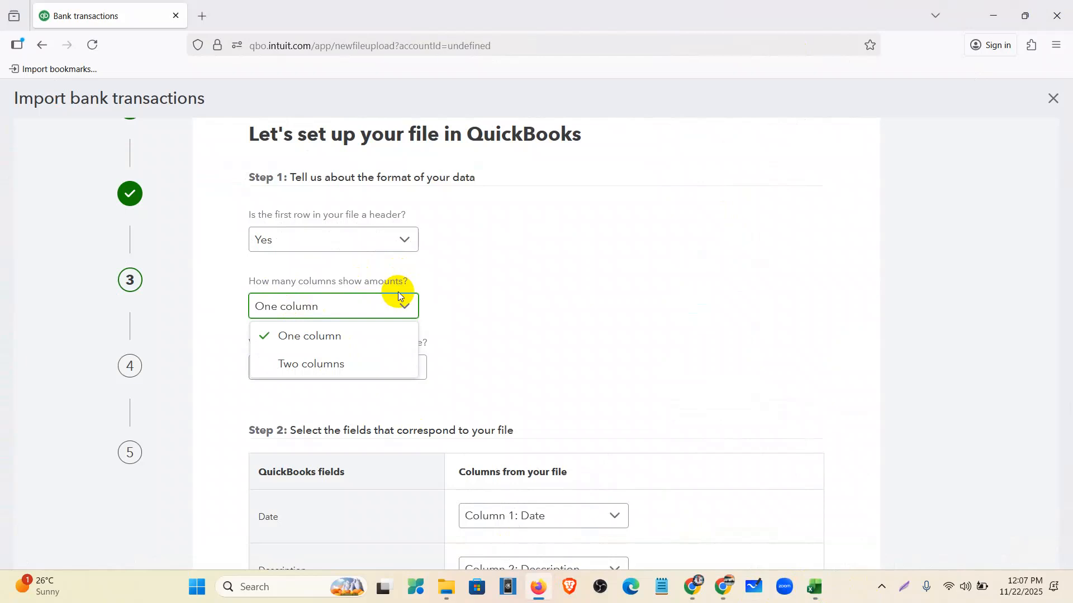
left_click(816, 585)
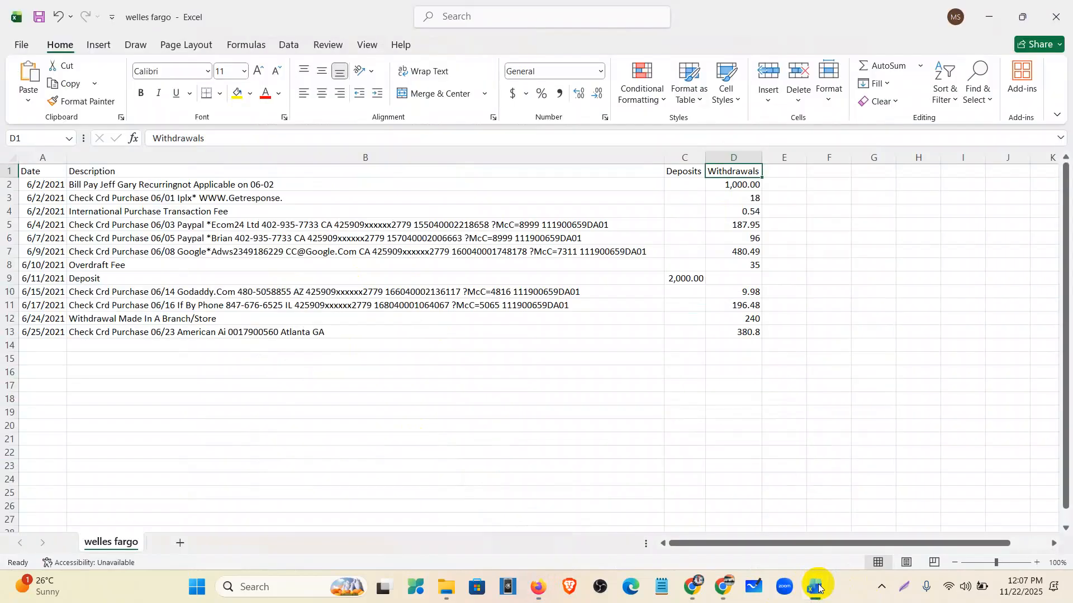
left_click(684, 158)
left_click(720, 158)
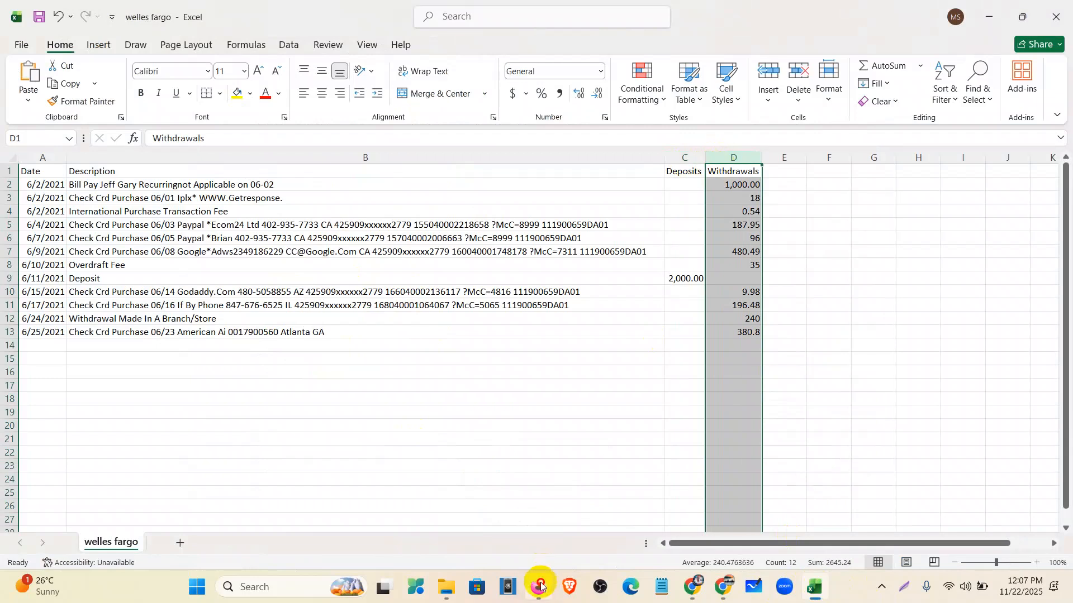
left_click(537, 586)
left_click(349, 360)
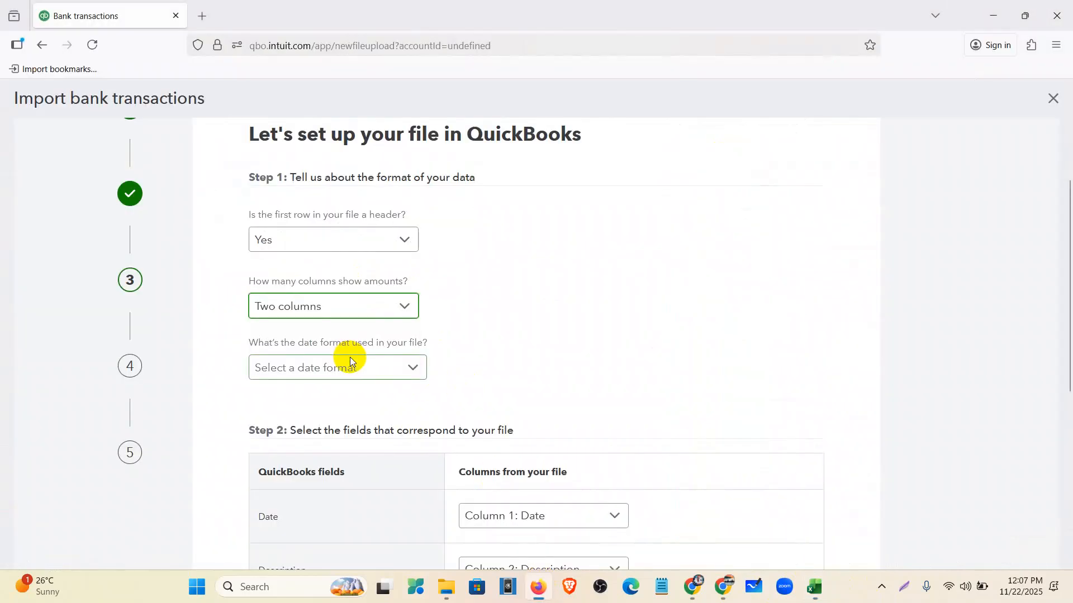
scroll(335, 335, "down", 3)
left_click(304, 227)
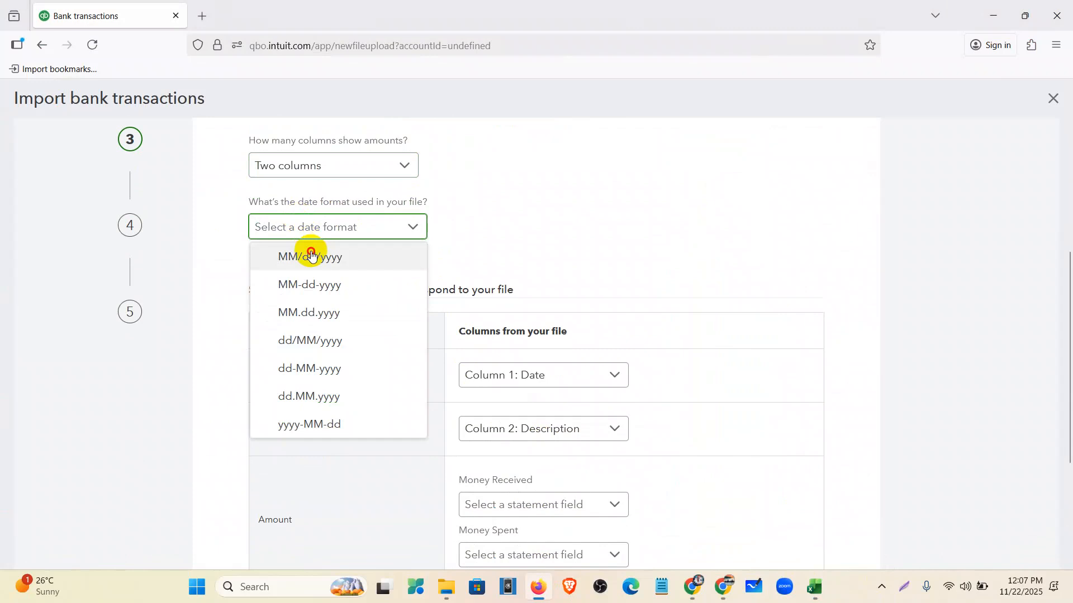
left_click(311, 254)
- Map Money Received to Column 3: Deposits and Money Spent to Column 4: Withdrawals
scroll(442, 337, "down", 1)
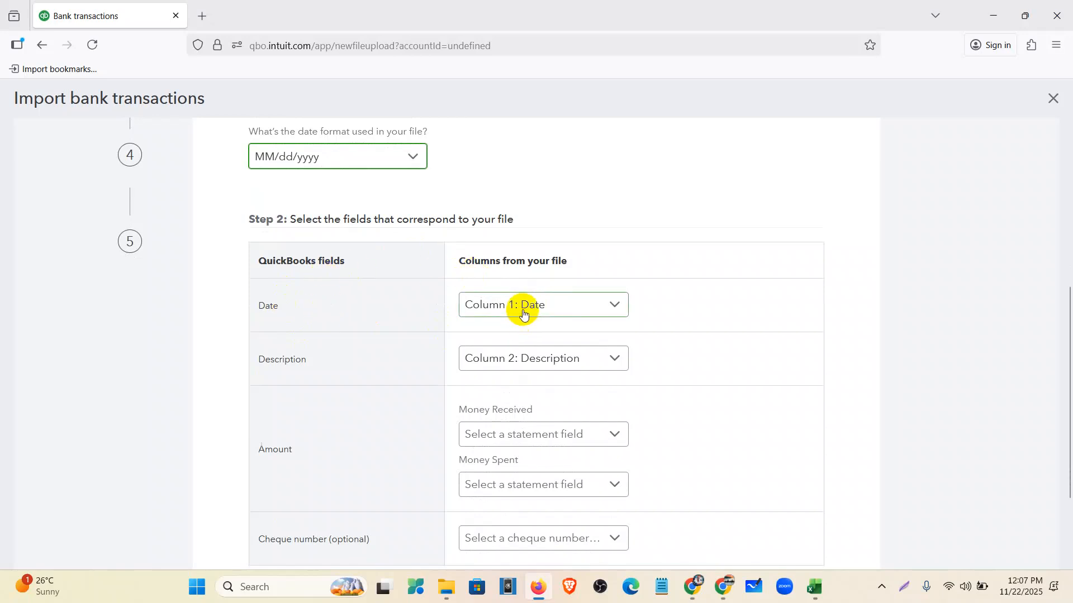
scroll(615, 363, "down", 2)
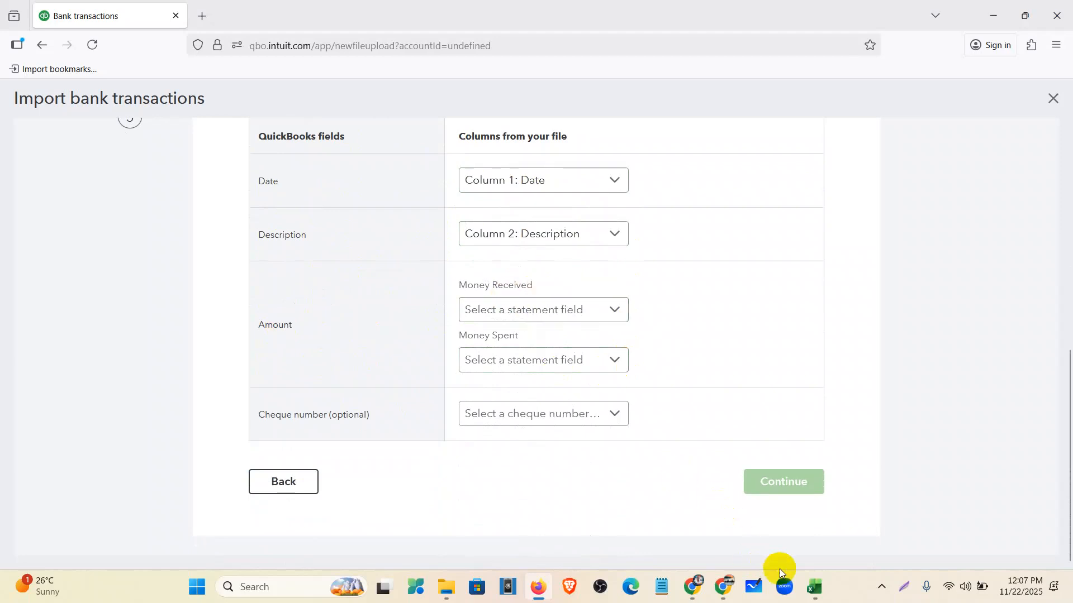
left_click(811, 591)
left_click(687, 158)
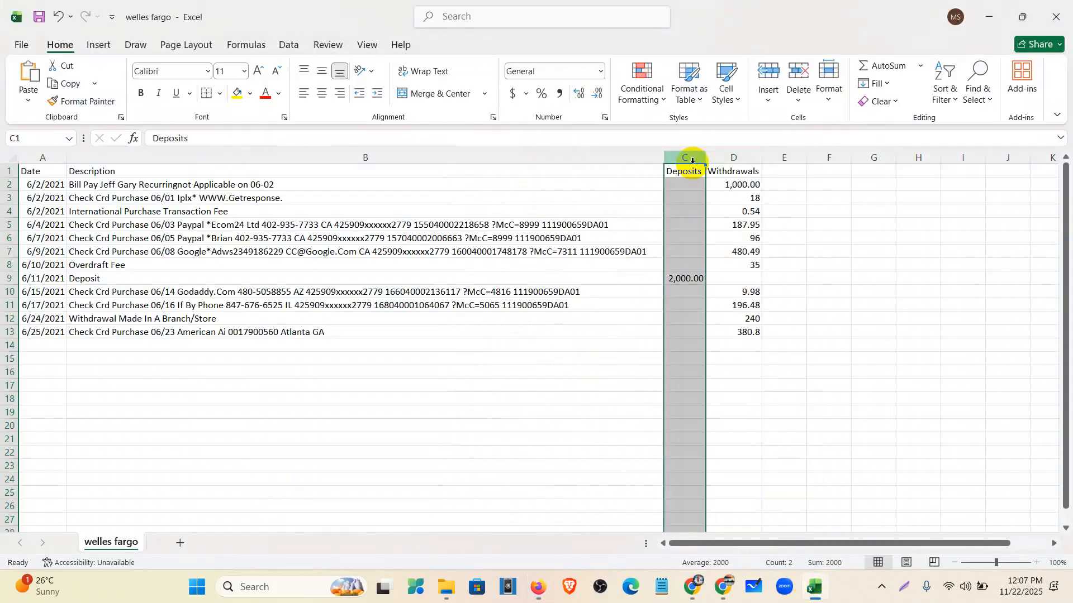
left_click(539, 593)
left_click(485, 302)
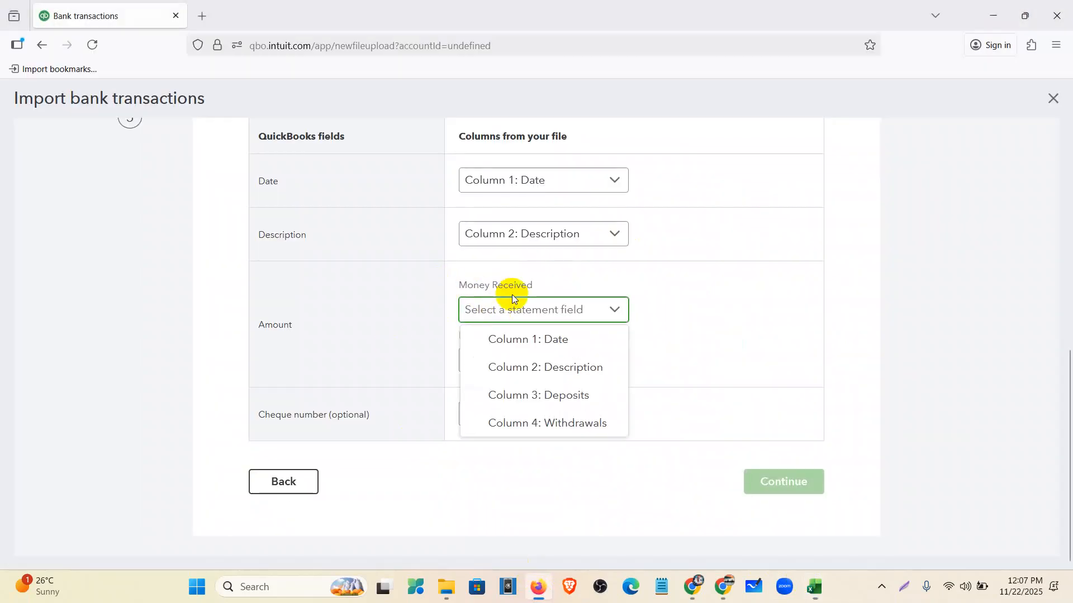
left_click(541, 398)
left_click(566, 364)
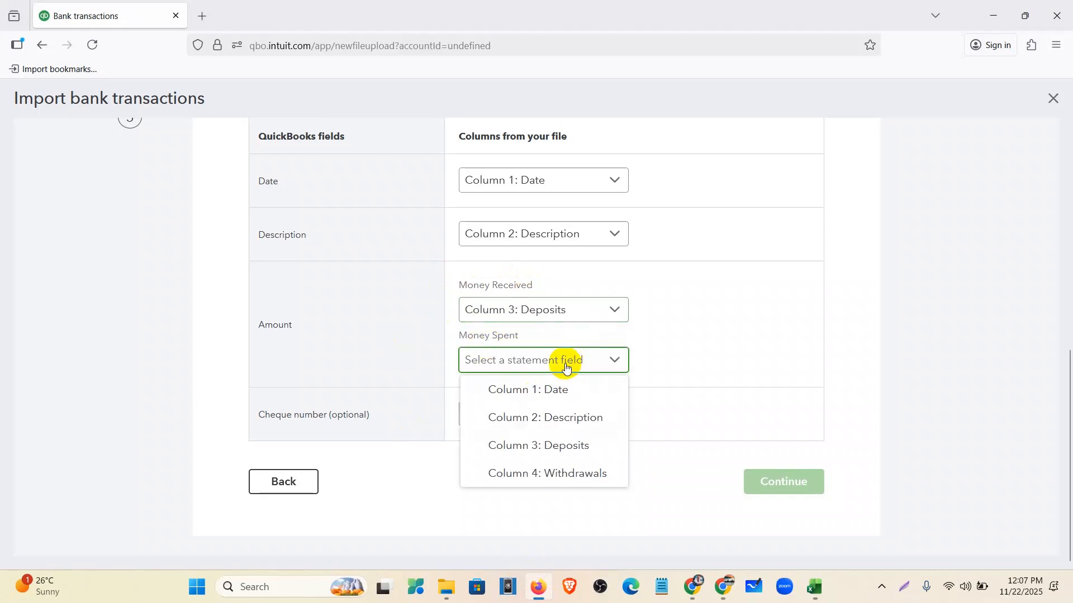
left_click(562, 479)
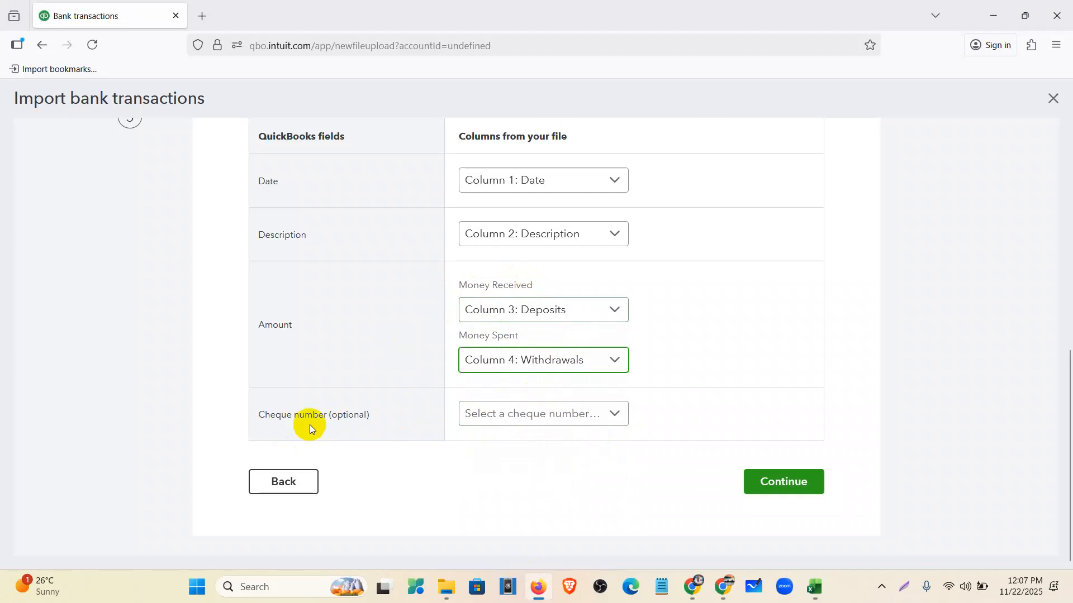
- Advance to 'Let's verify and import your transactions' and view it at 120% zoom
left_click(801, 482)
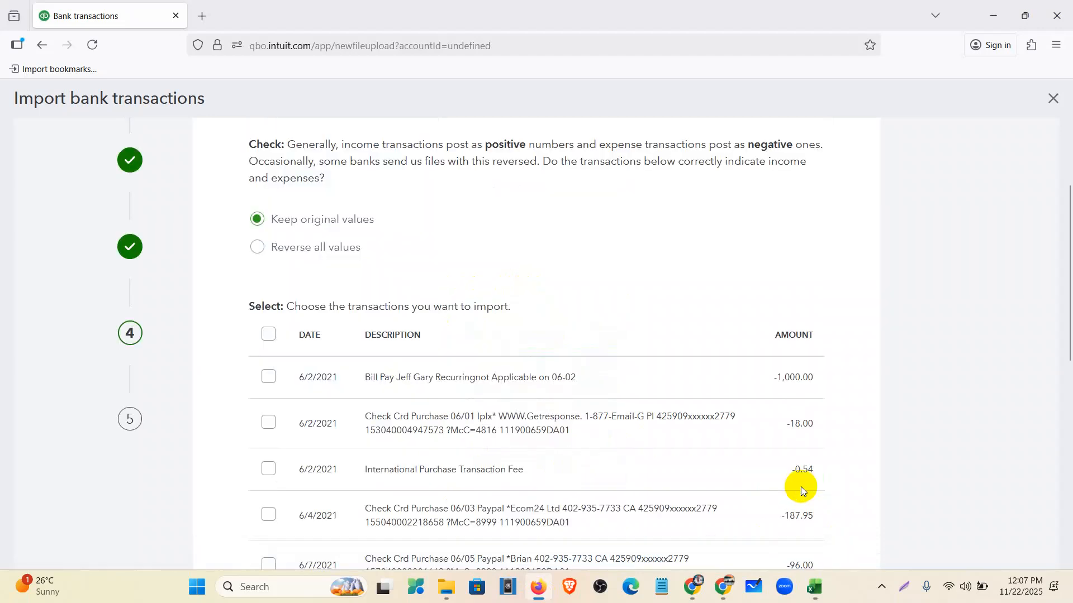
scroll(519, 477, "up", 3)
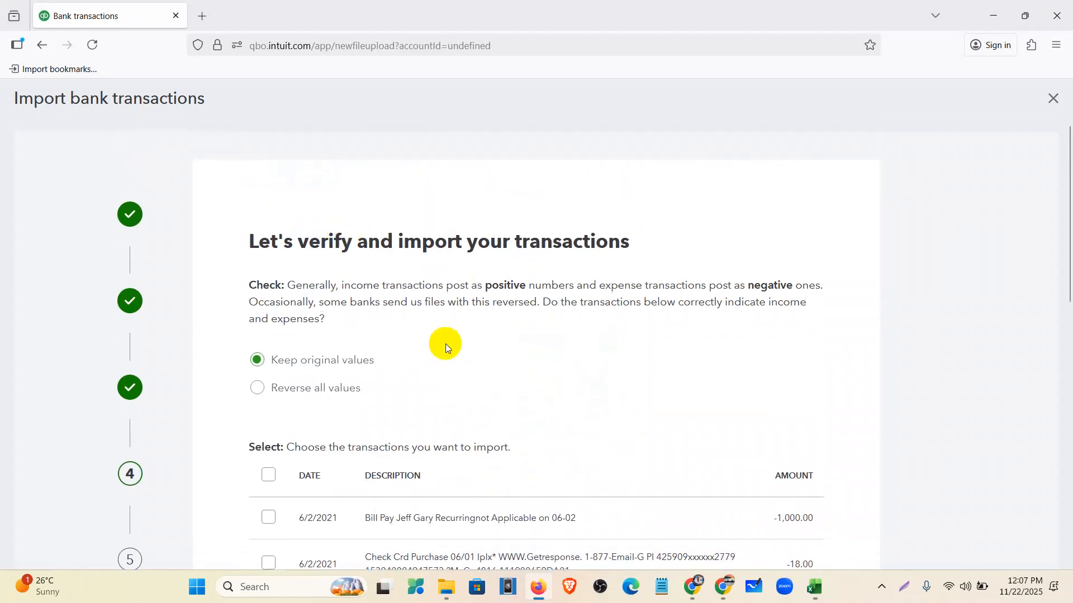
key("ctrl+plus")
key("ctrl+plus")
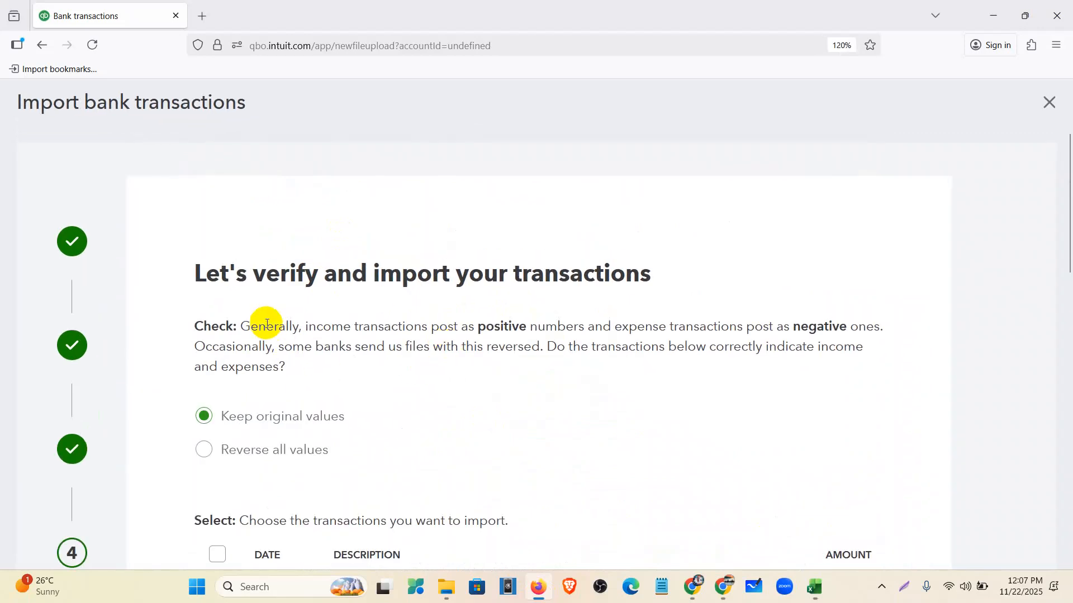
scroll(267, 324, "down", 2)
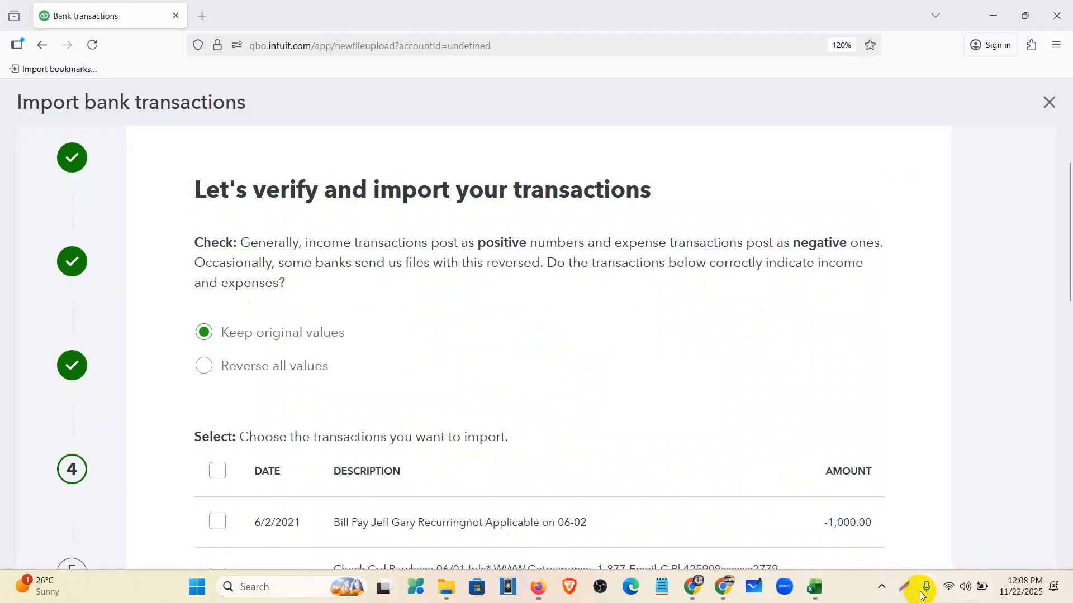
left_click(903, 586)
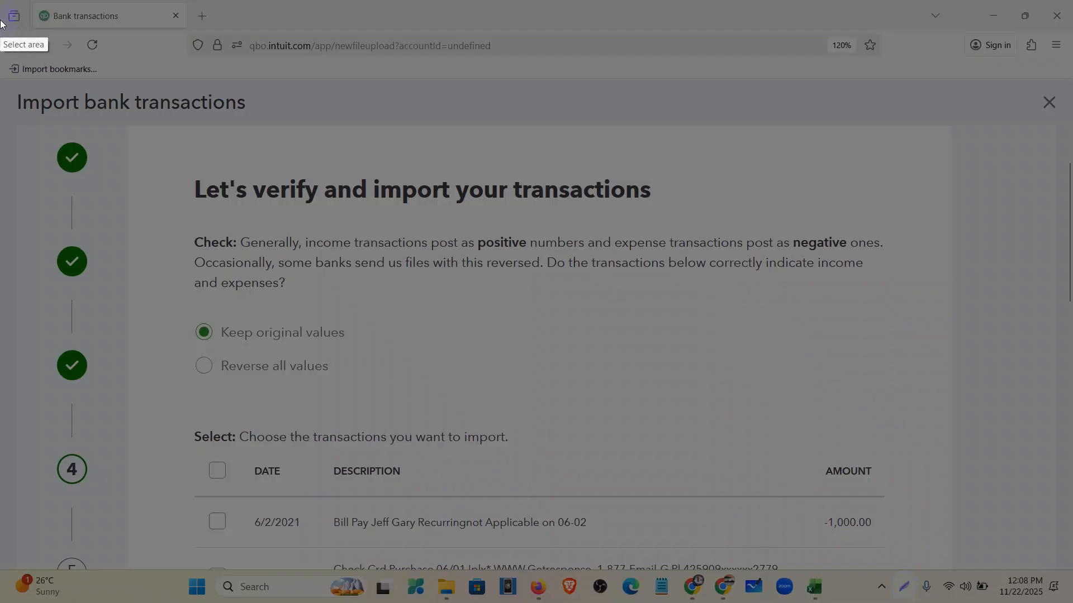
- Box the Check paragraph in red, plus its positive income, negative expense and reversed phrases
mouse_move(1, 77)
left_mouse_down()
mouse_move(298, 300)
mouse_move(1068, 590)
mouse_move(1071, 575)
left_mouse_up()
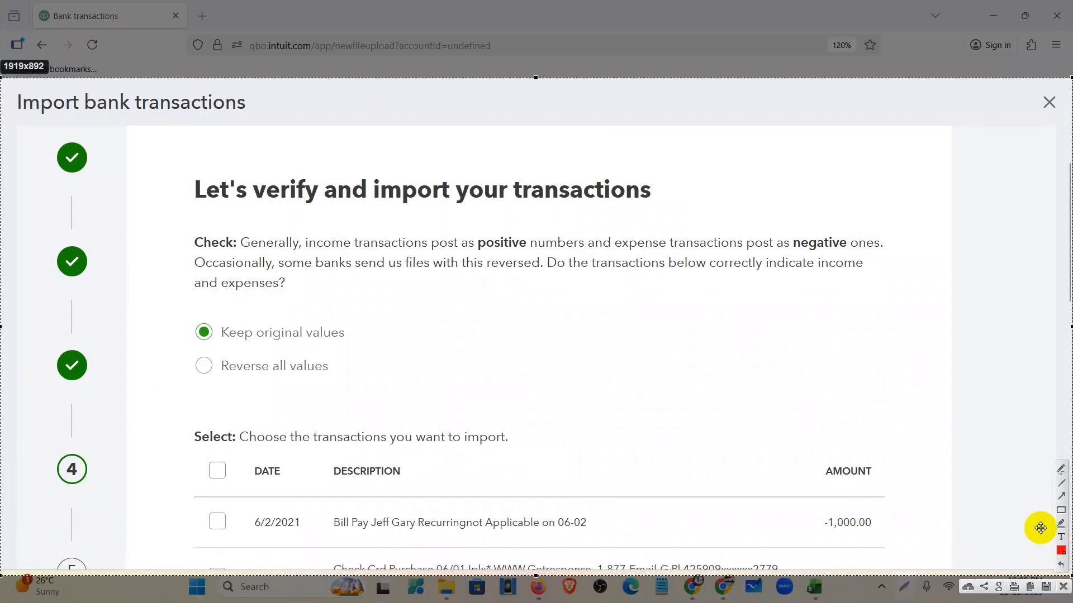
left_click(1060, 510)
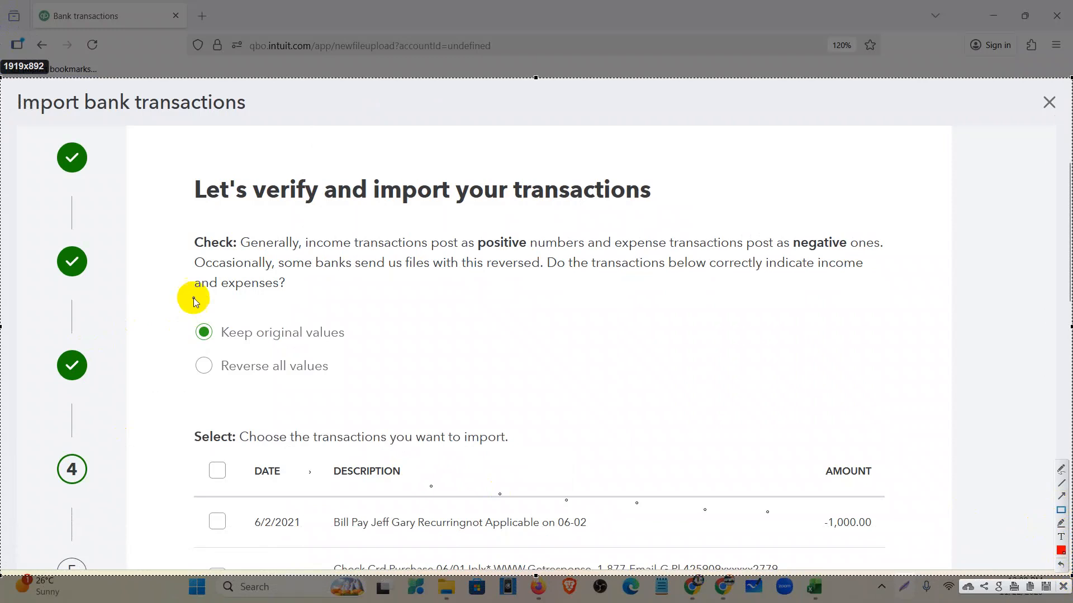
left_click_drag(162, 225, 911, 314)
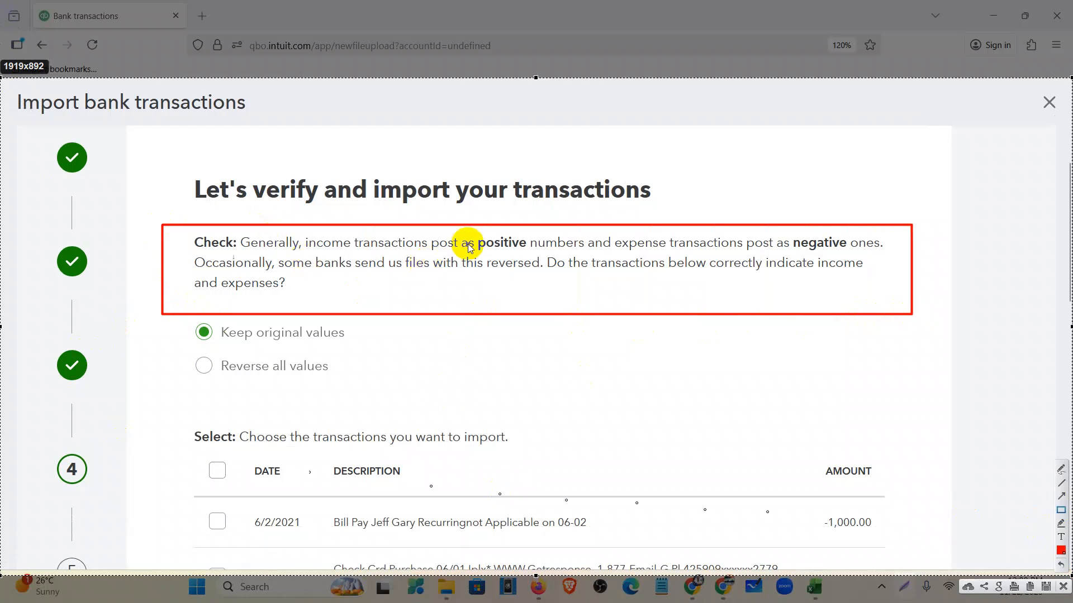
mouse_move(301, 233)
left_mouse_down()
mouse_move(359, 251)
mouse_move(530, 251)
left_mouse_up()
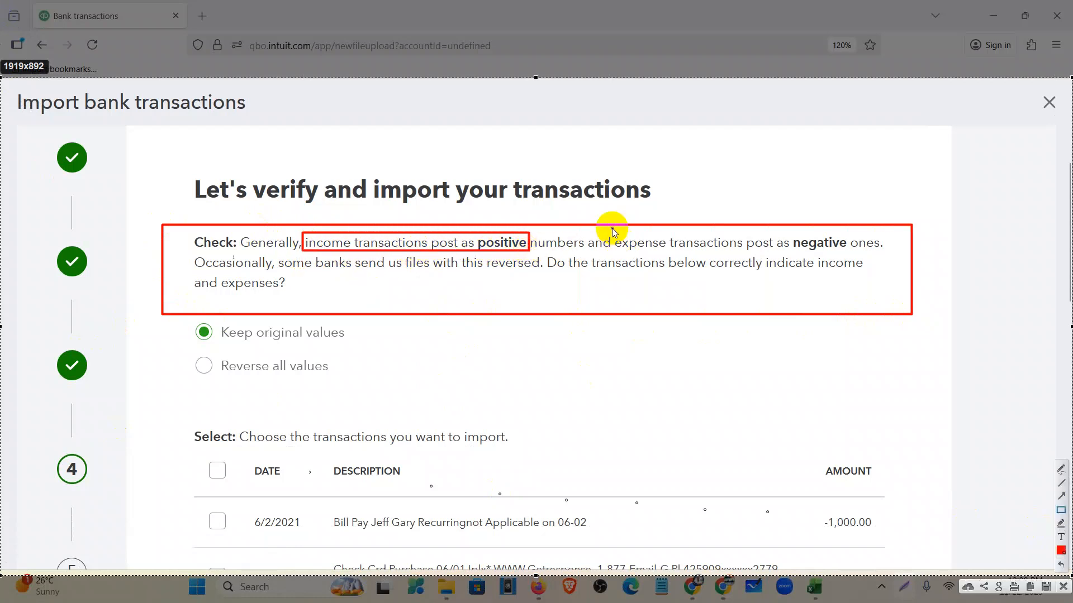
mouse_move(613, 238)
left_mouse_down()
mouse_move(857, 255)
mouse_move(848, 253)
left_mouse_up()
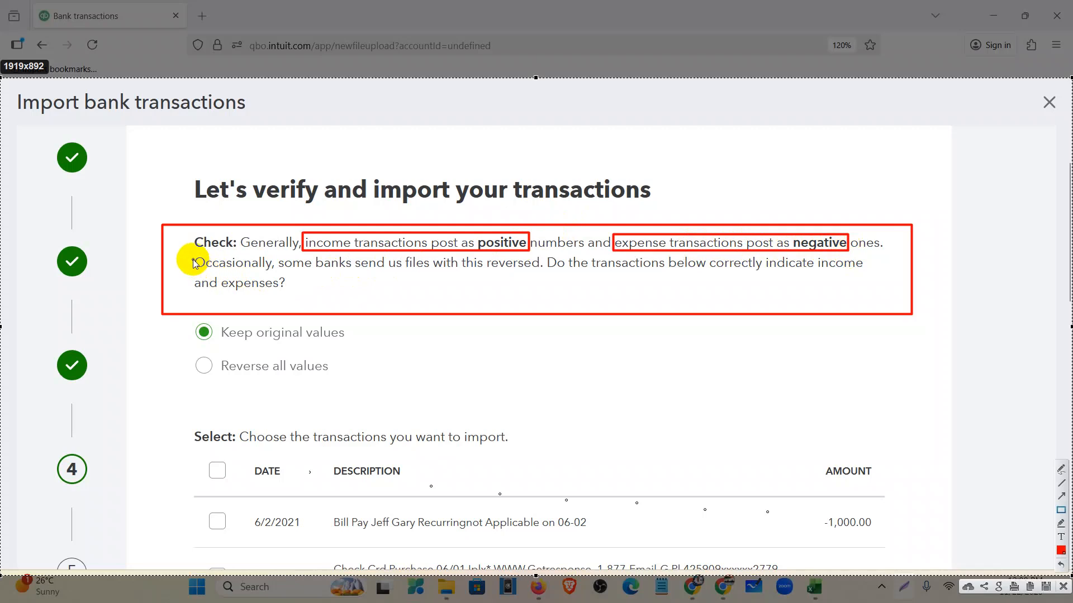
left_click_drag(189, 252, 272, 274)
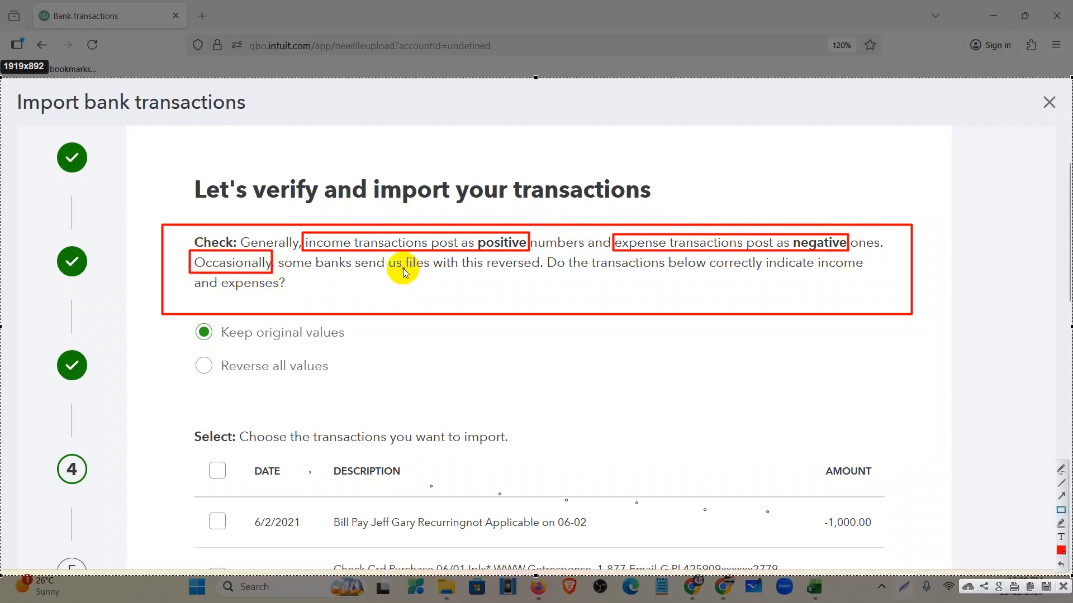
left_click_drag(434, 256, 545, 276)
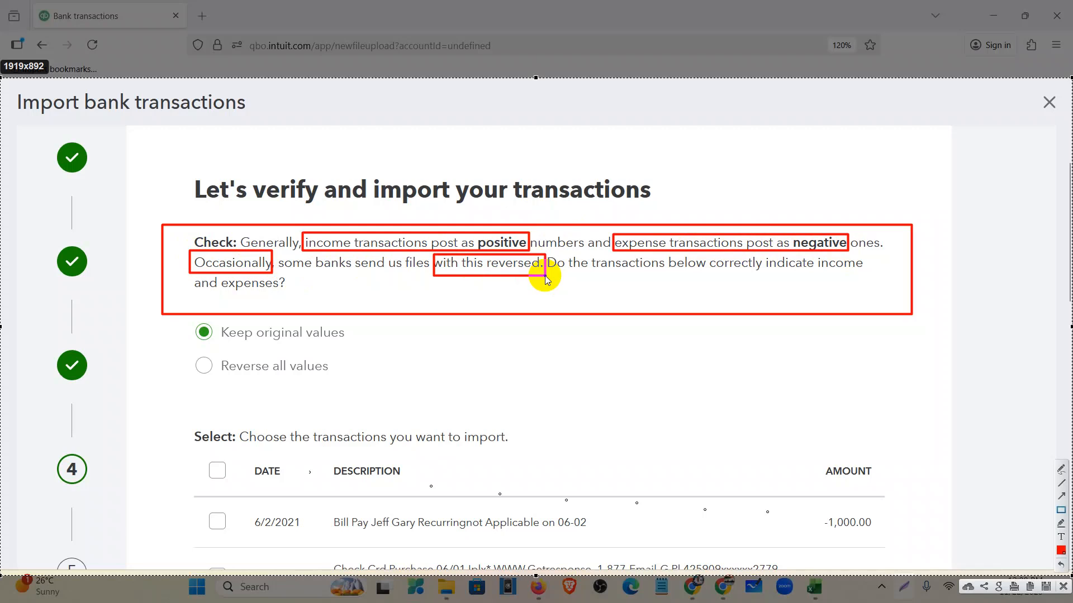
left_click_drag(547, 278, 544, 275)
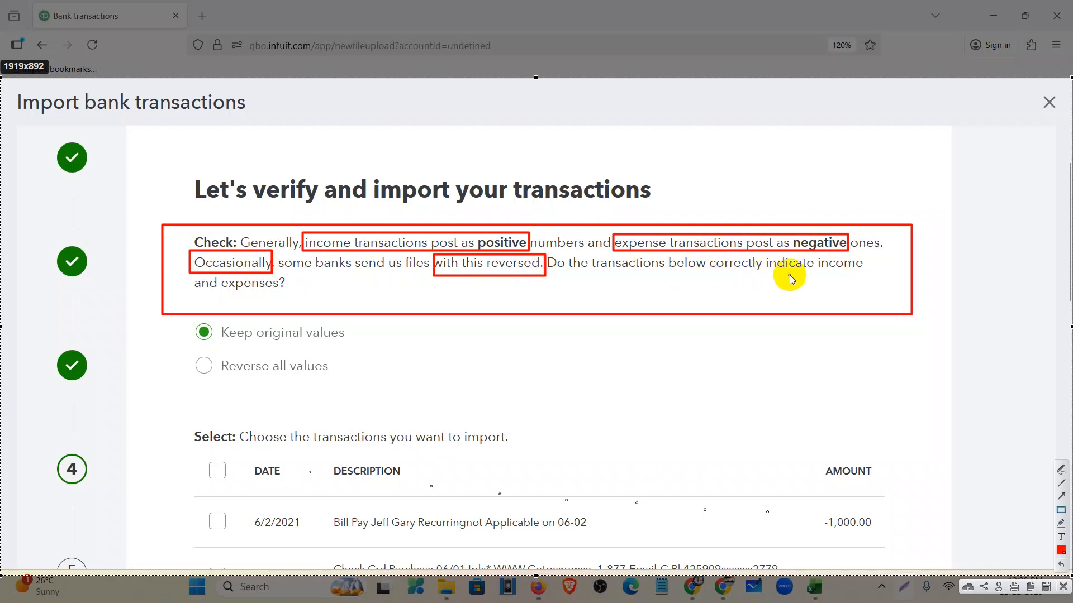
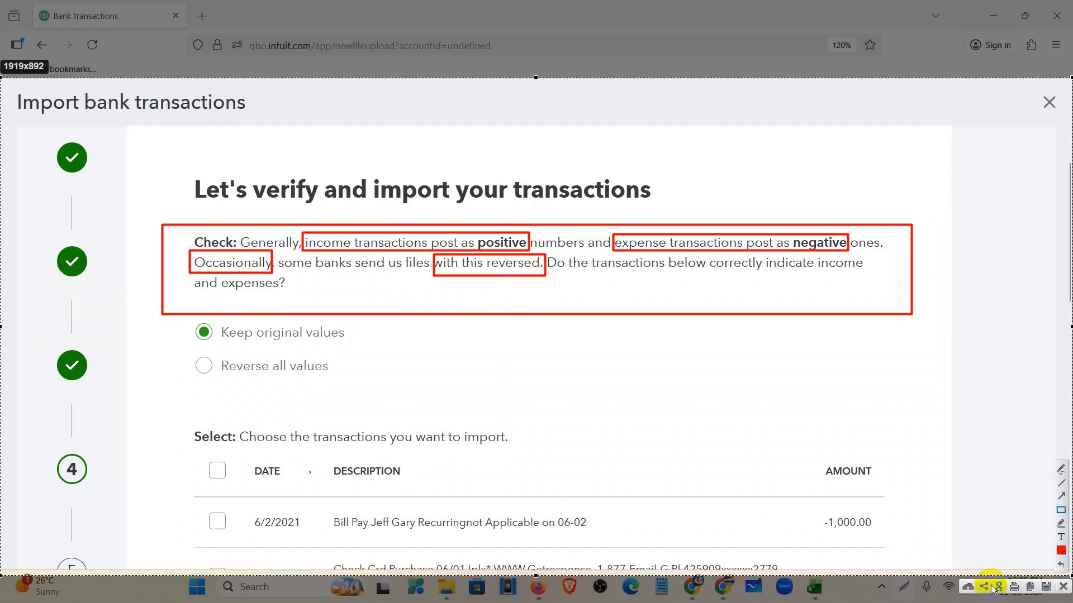
- Select all 12 bank-file transactions, confirm the import, and finish back on Bank transactions
left_click(1063, 588)
scroll(235, 313, "down", 2)
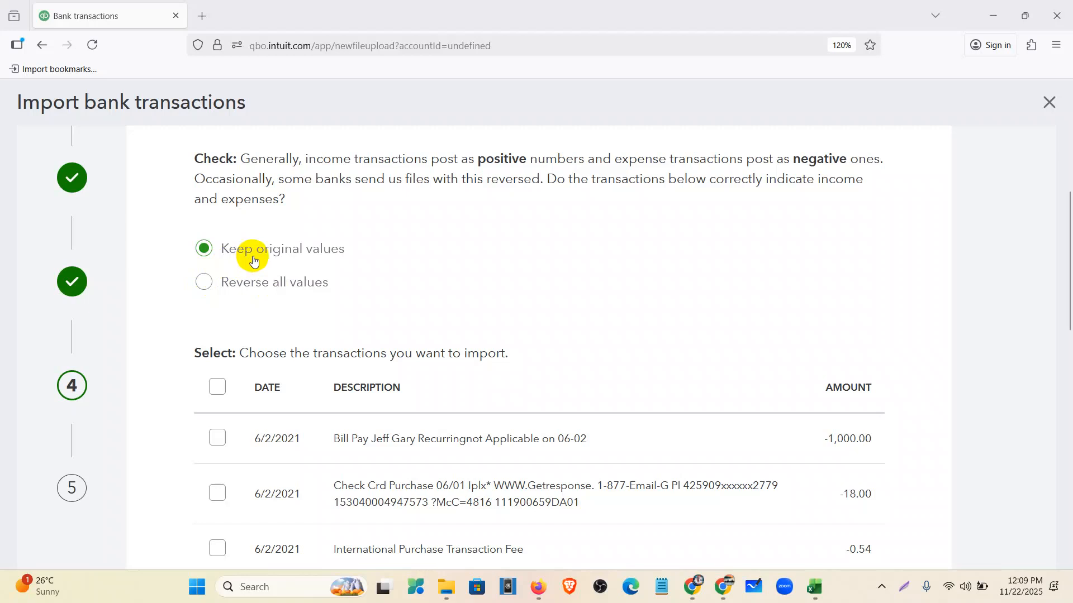
left_click(217, 388)
key("ctrl+minus")
key("ctrl+minus")
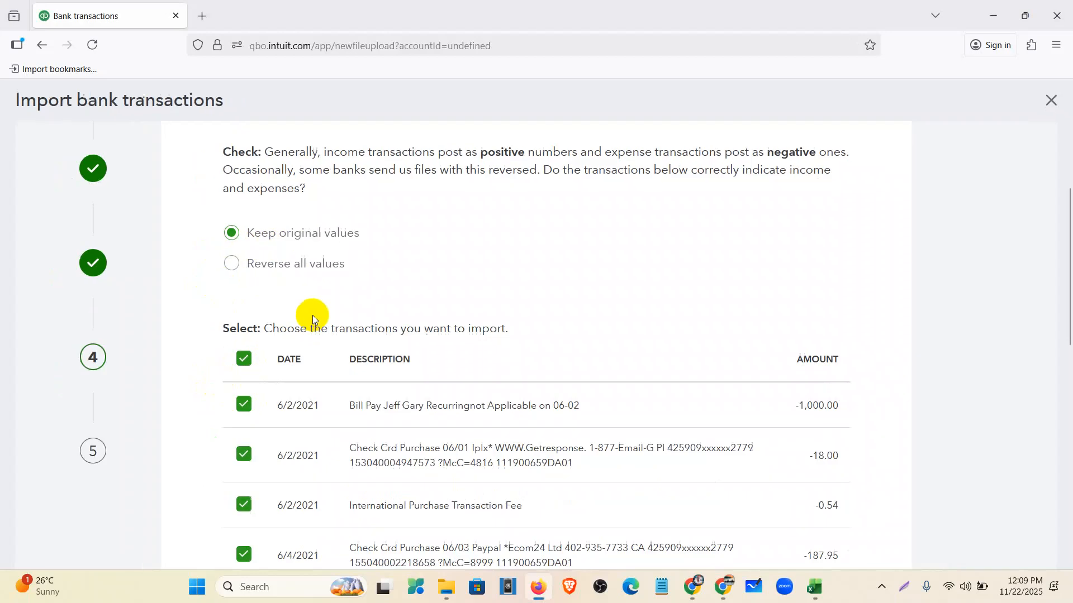
scroll(544, 338, "down", 10)
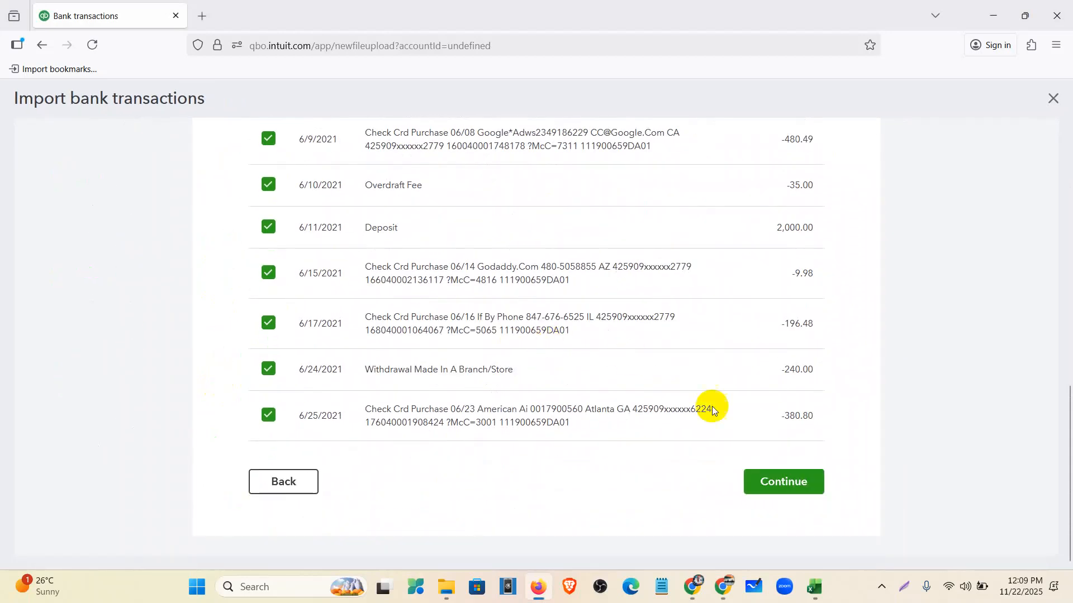
left_click(773, 488)
left_click(581, 388)
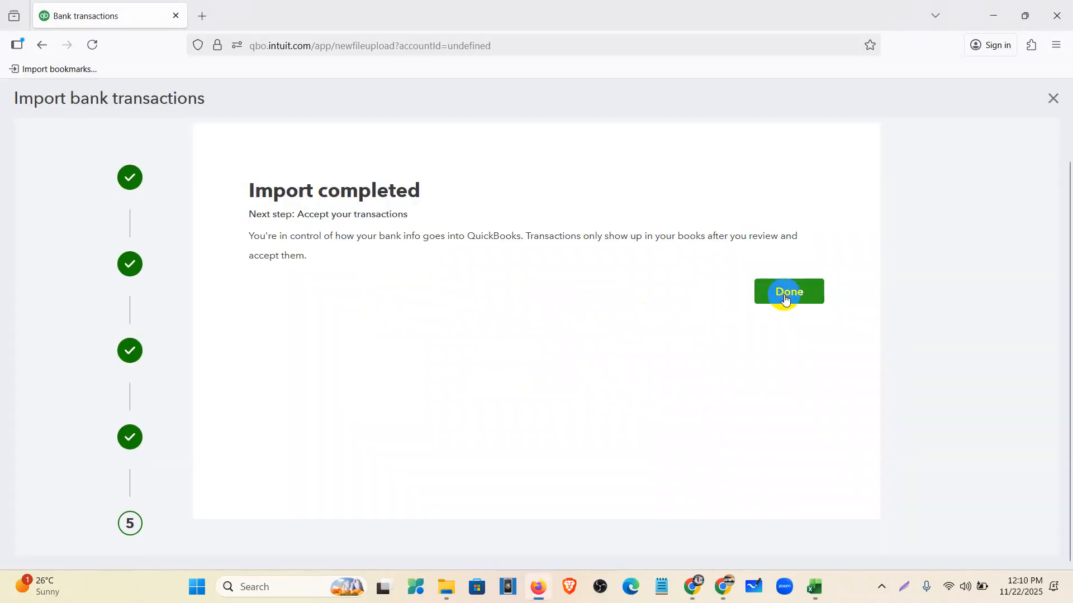
left_click(785, 297)
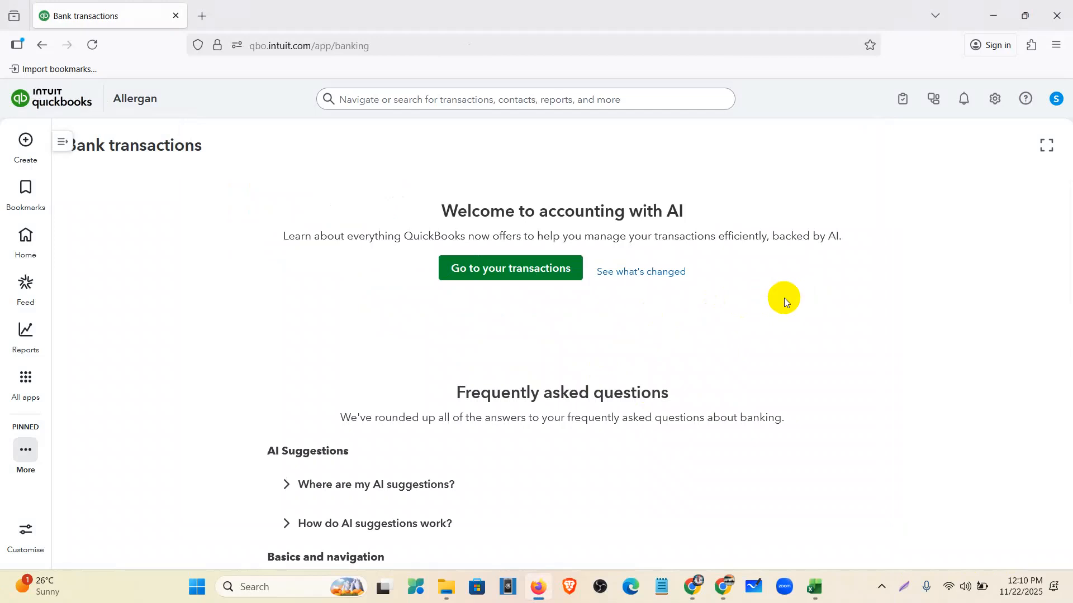
- View the See what's changed overview, close it, and reload the banking page
scroll(778, 324, "down", 5)
scroll(779, 324, "up", 5)
left_click(633, 271)
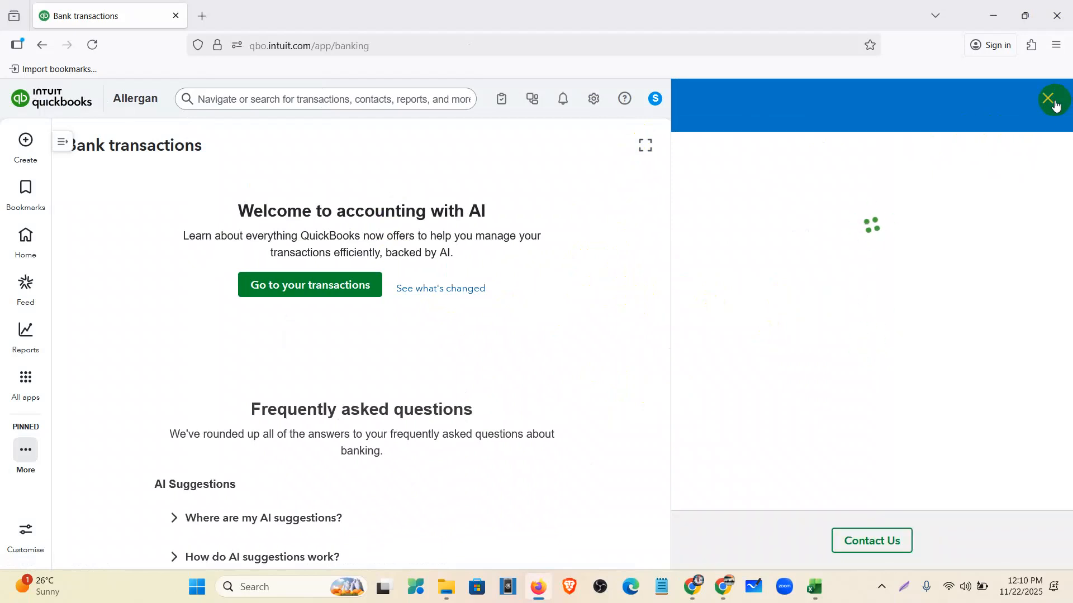
left_click(1056, 105)
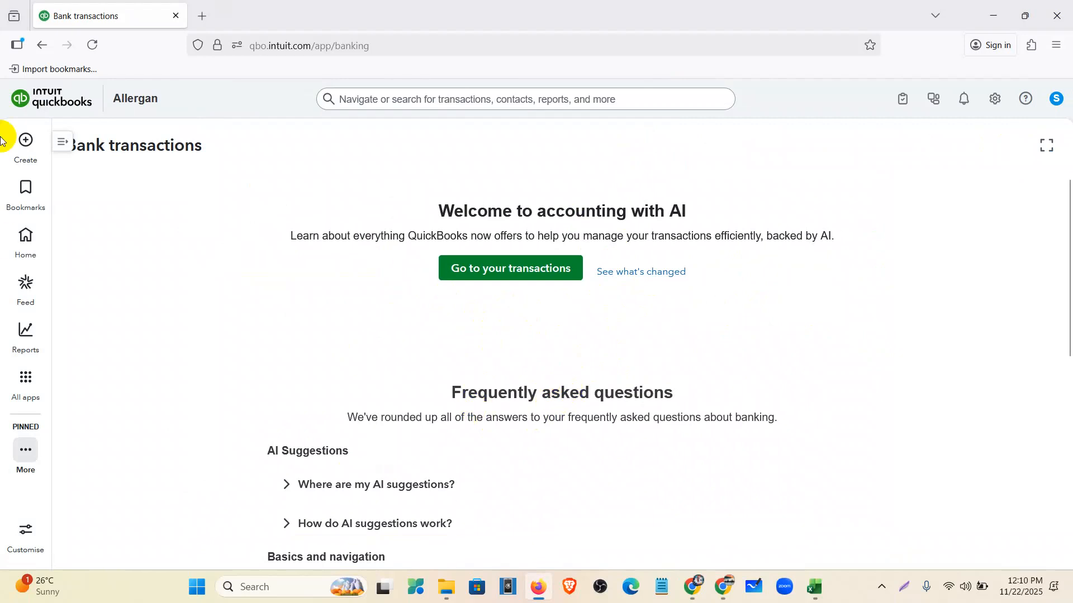
left_click(90, 53)
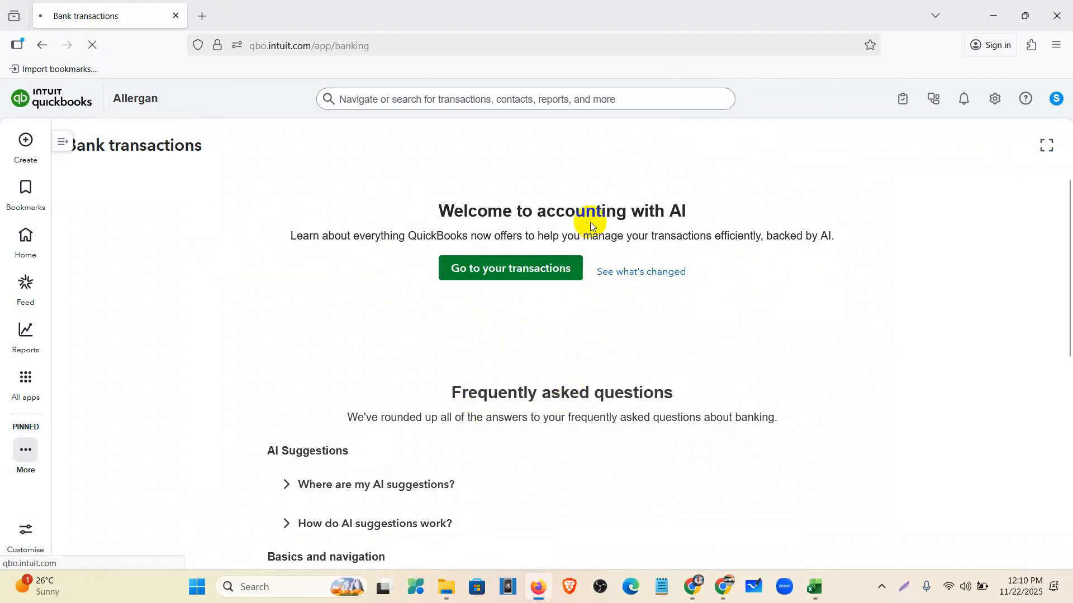
double_click(654, 215)
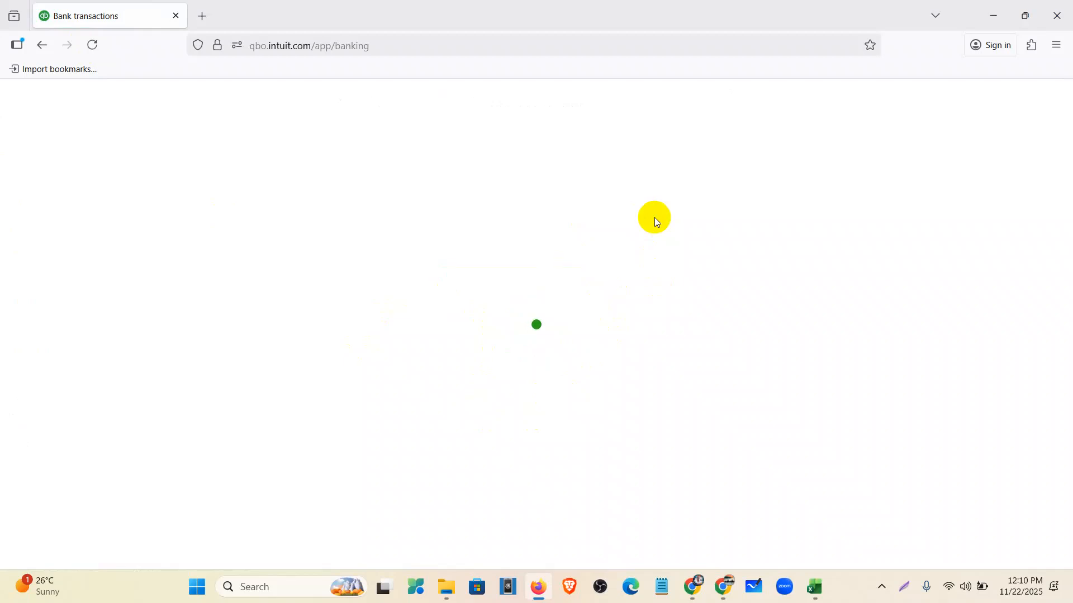
- Reconnect the computer to the Skill Institute-5G Wi-Fi network
left_click(948, 588)
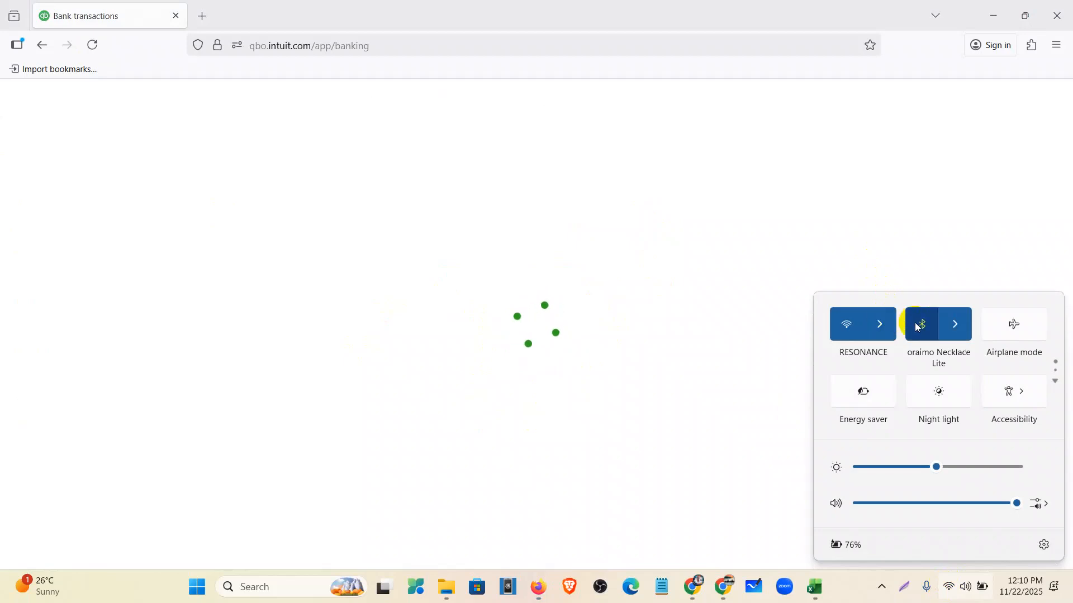
left_click(880, 324)
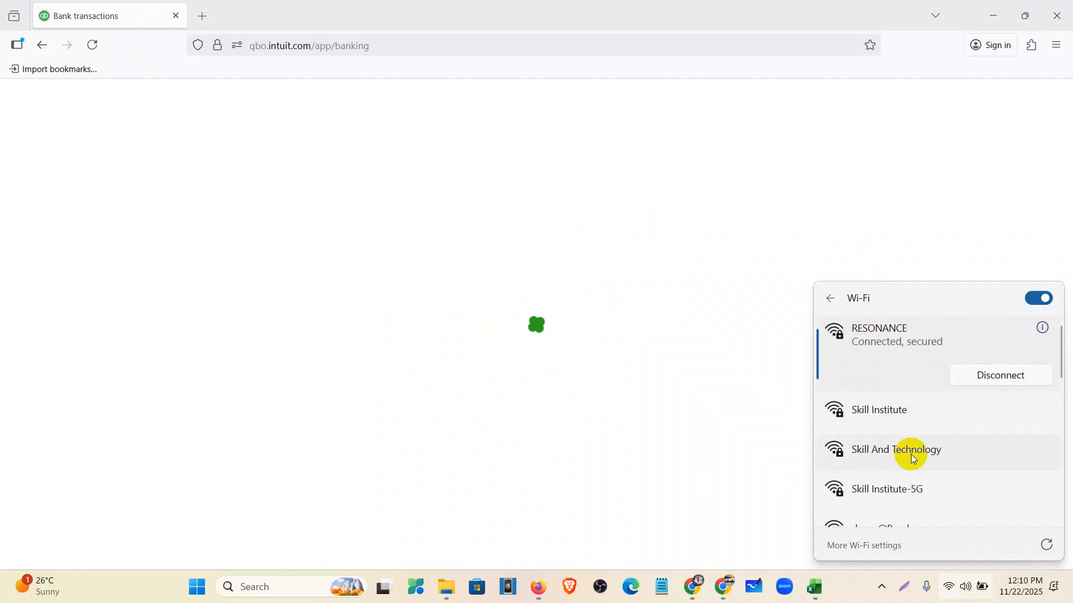
scroll(913, 458, "down", 1)
left_click(911, 455)
left_click(969, 487)
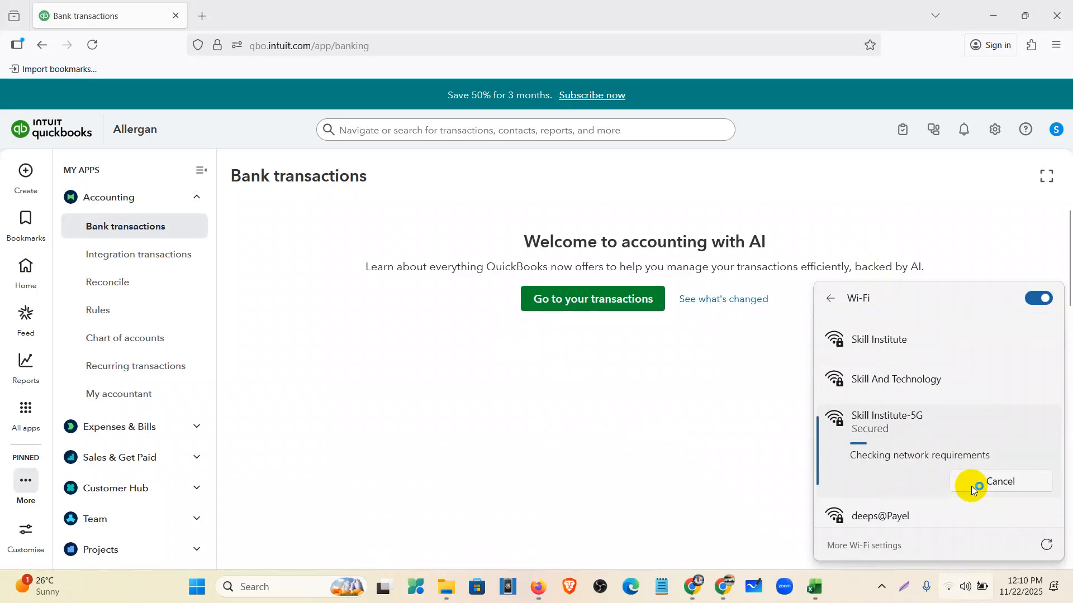
scroll(972, 490, "down", 3)
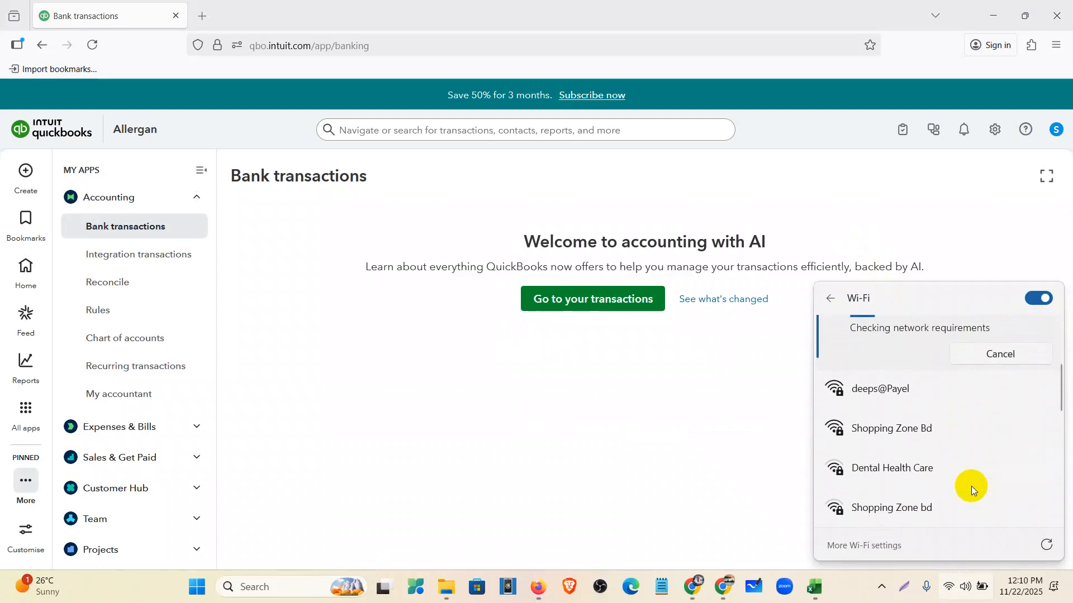
left_click(990, 209)
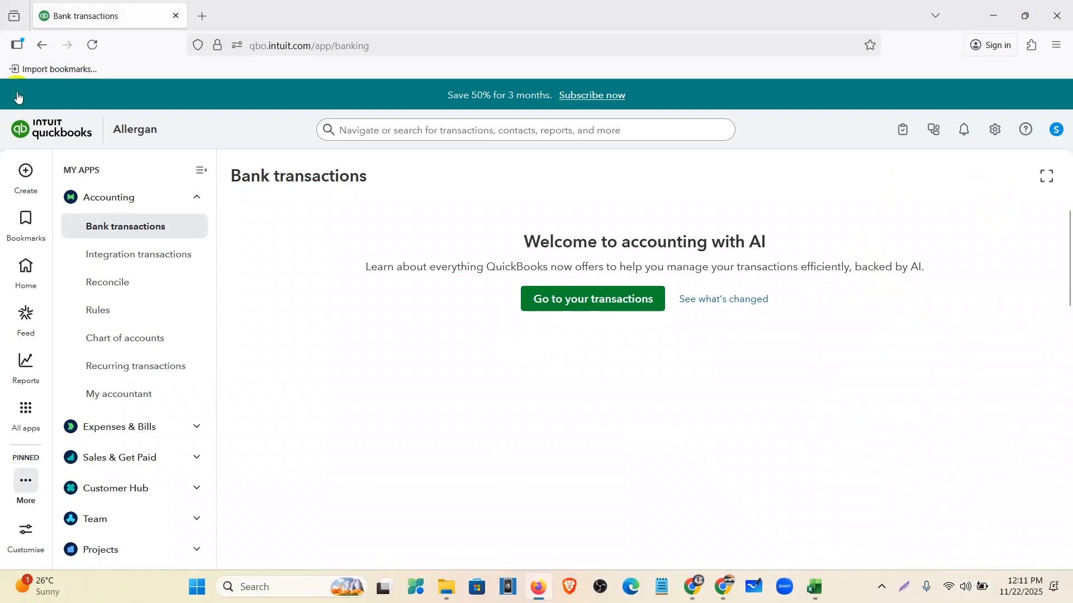
- Reload the page and open the 1000 Welles Fargo- New transactions list
left_click(92, 43)
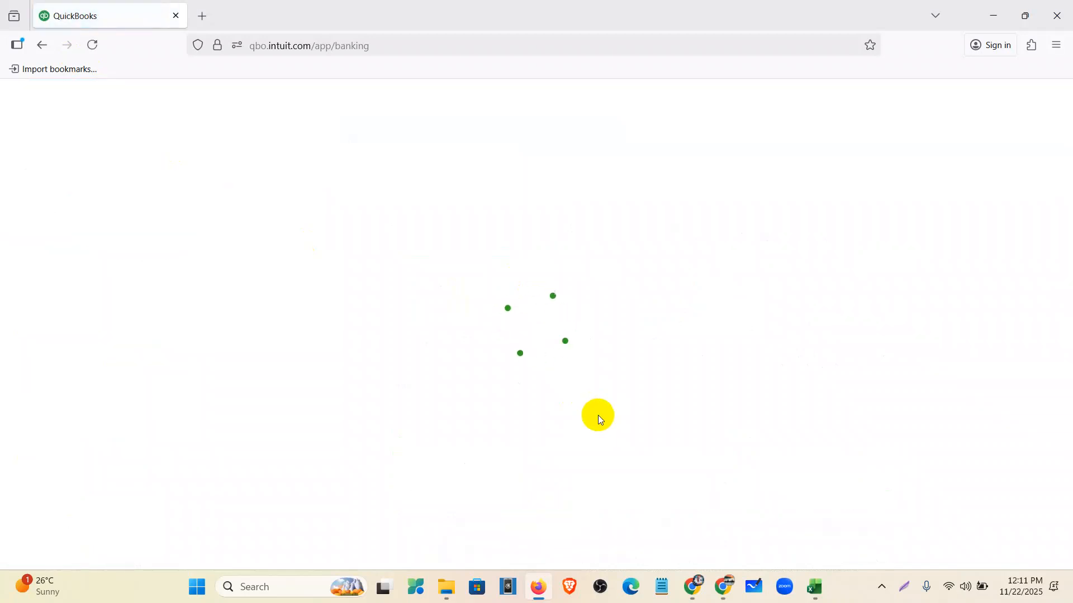
scroll(557, 414, "up", 5)
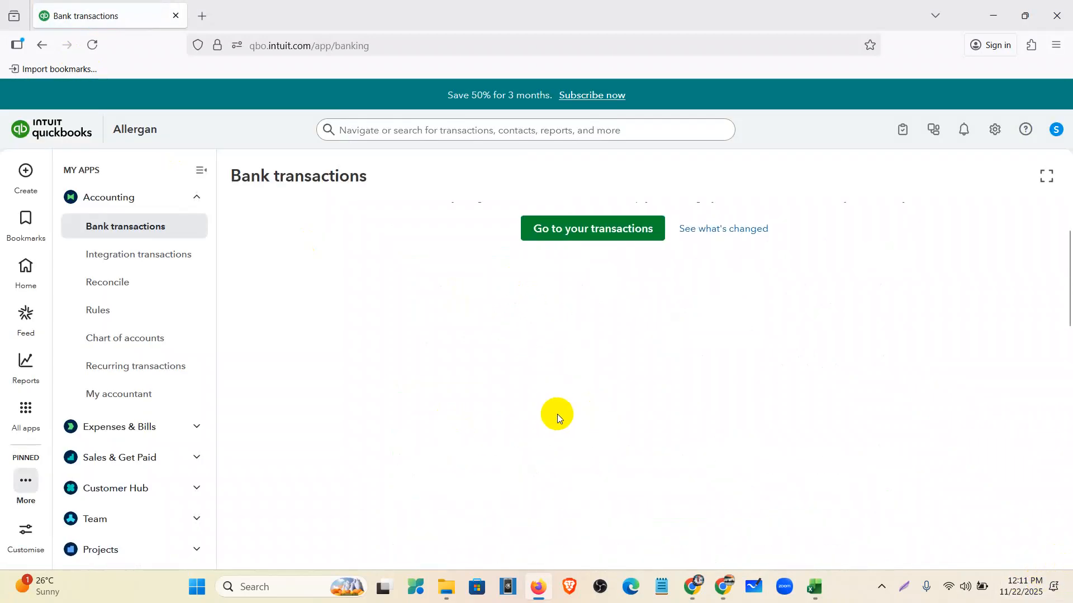
left_click(564, 305)
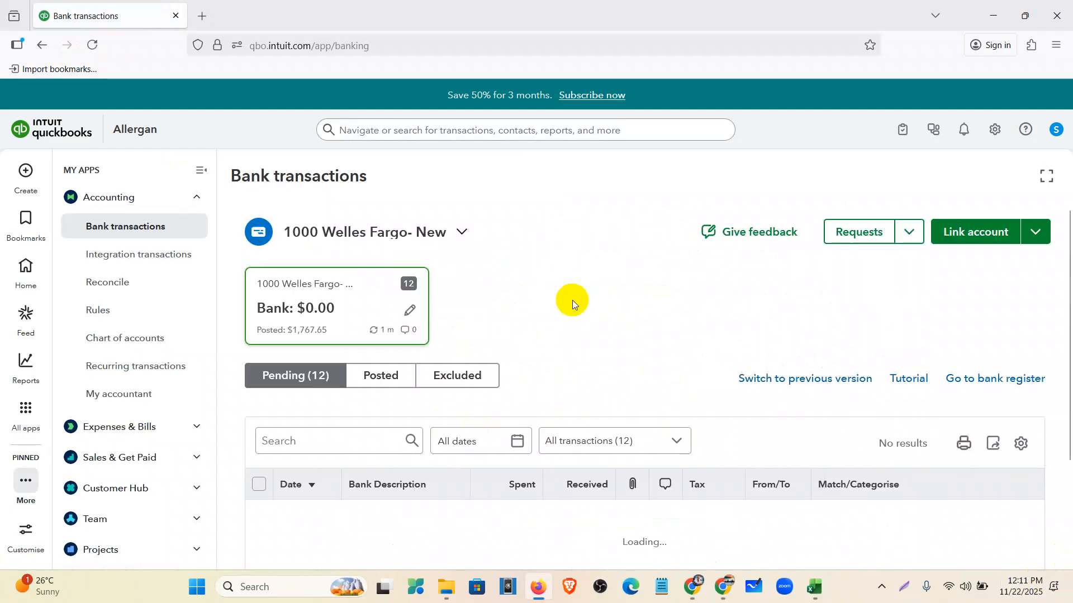
- Collapse the My Apps side menu, dismiss the tutorial tip, and scroll through the 12 pending transactions
left_click(201, 171)
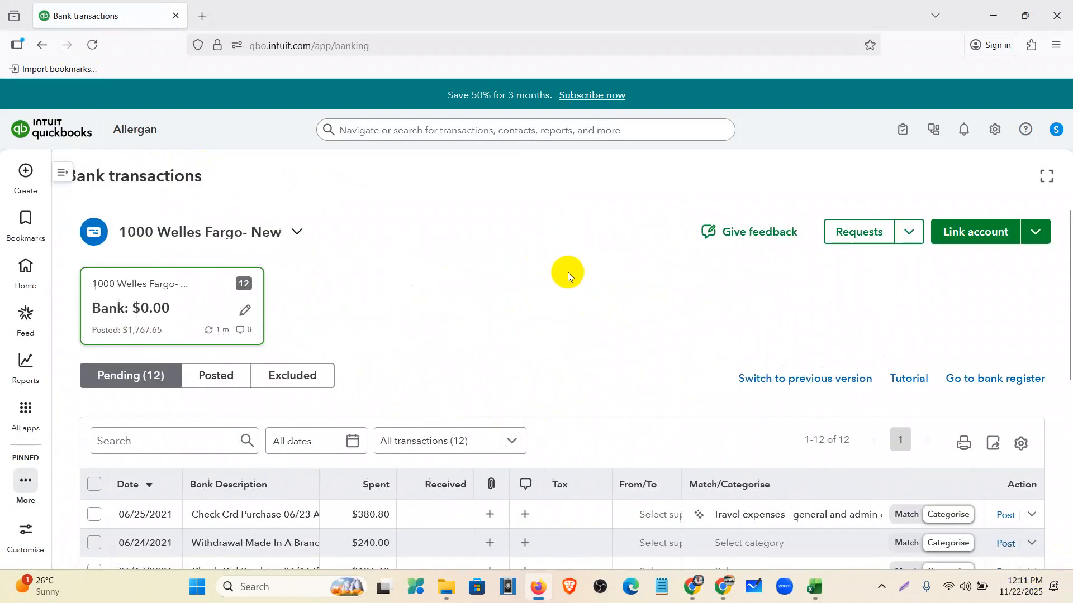
scroll(574, 272, "down", 3)
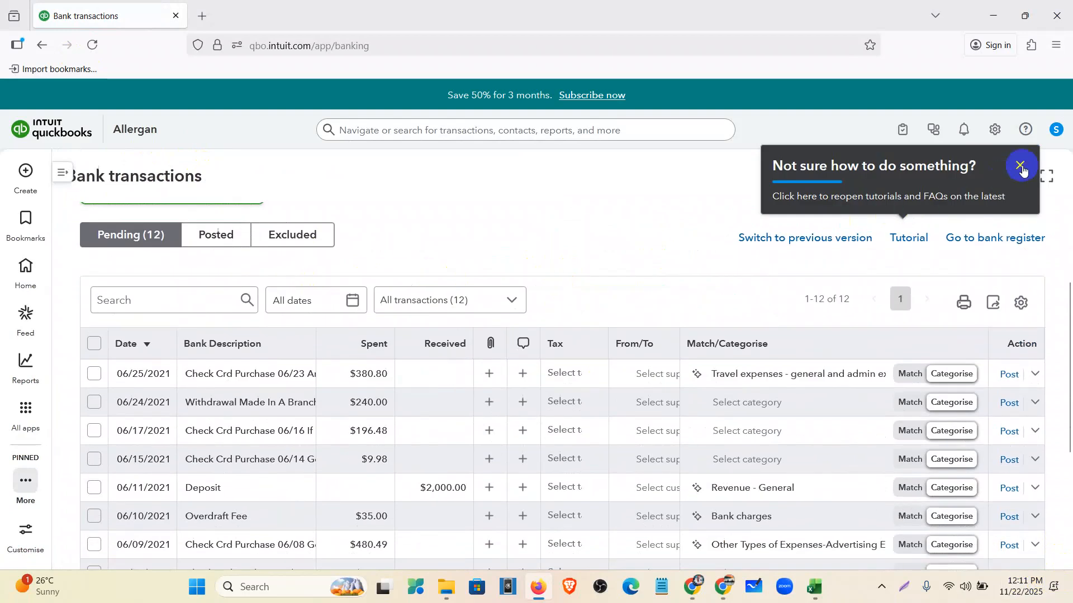
left_click(1022, 167)
scroll(402, 333, "up", 3)
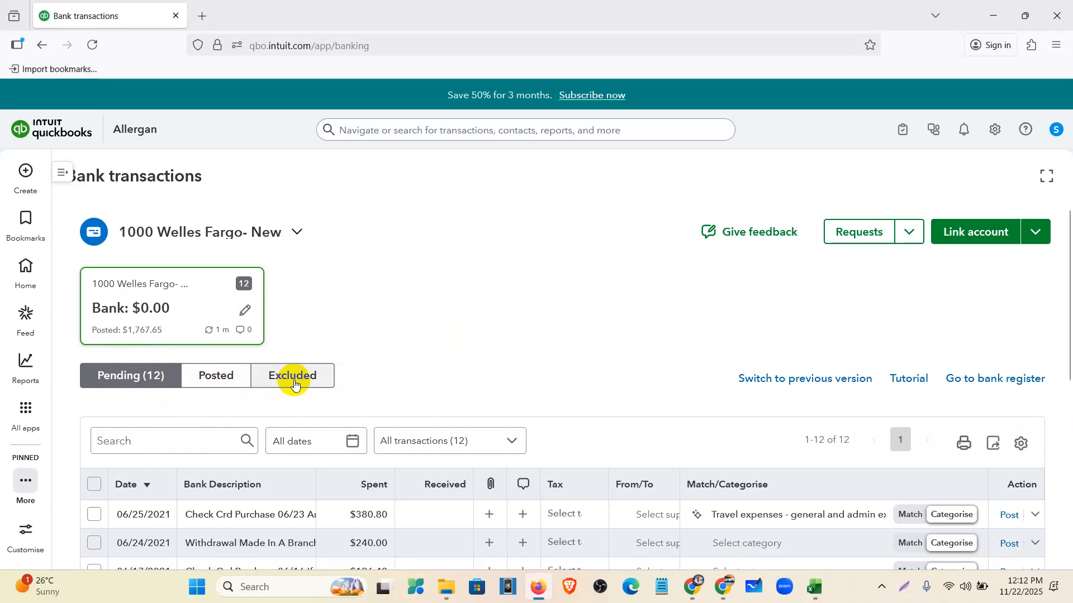
scroll(293, 385, "down", 4)
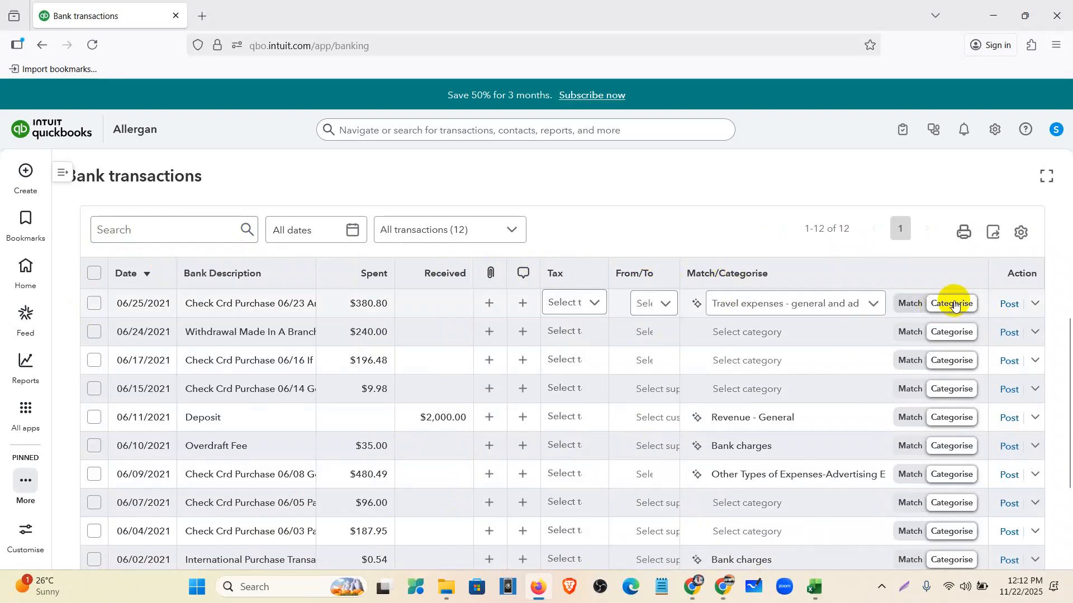
scroll(809, 362, "down", 2)
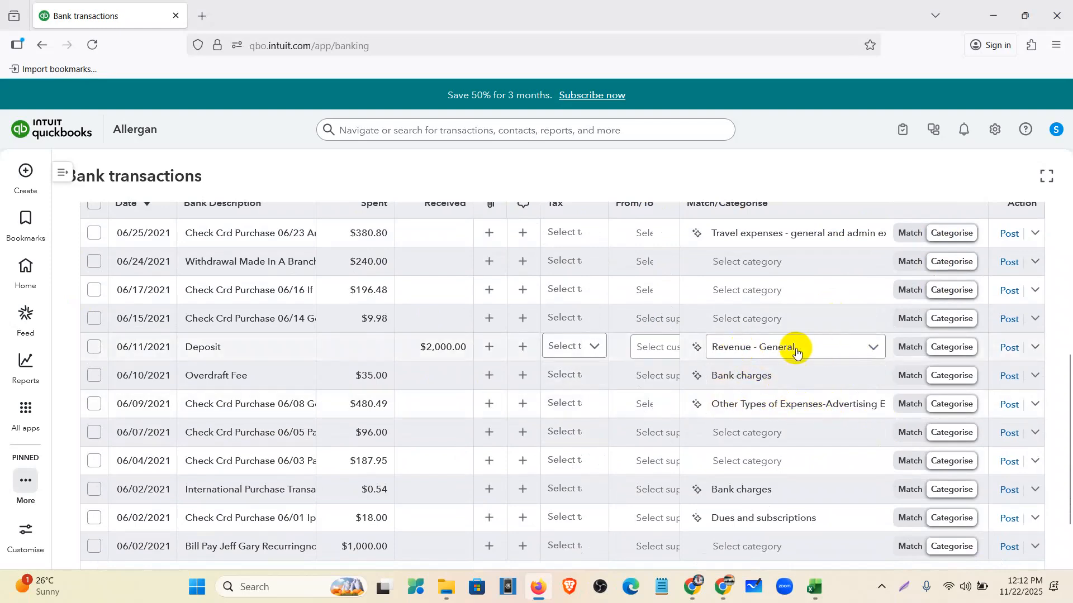
scroll(790, 350, "up", 4)
scroll(771, 364, "down", 6)
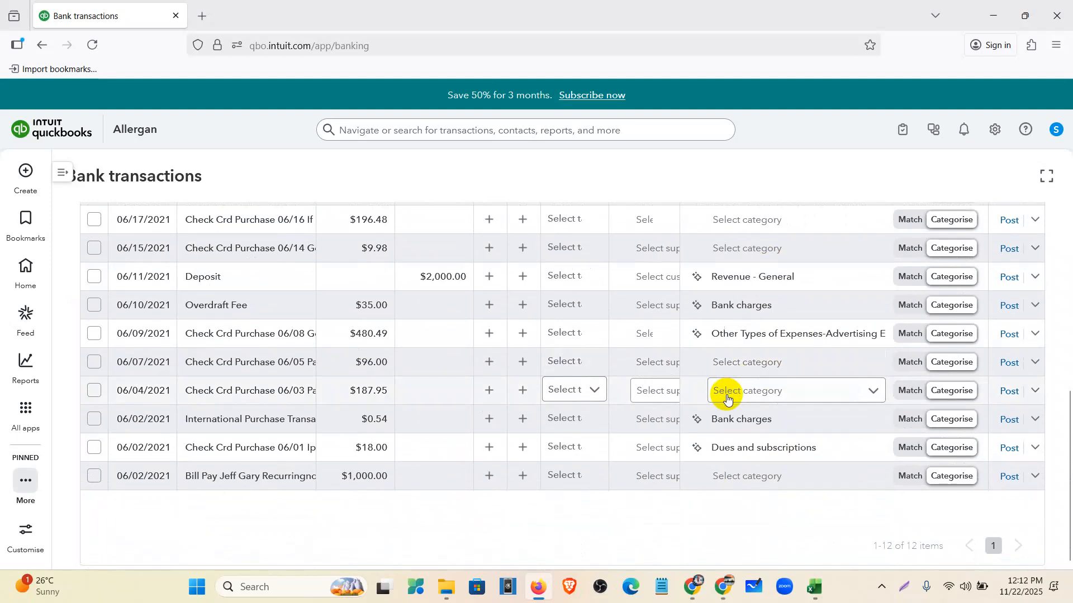
scroll(726, 395, "up", 6)
scroll(730, 395, "down", 4)
- Check the 06/25 $380.80 purchase's category choices and expand its details
left_click(739, 310)
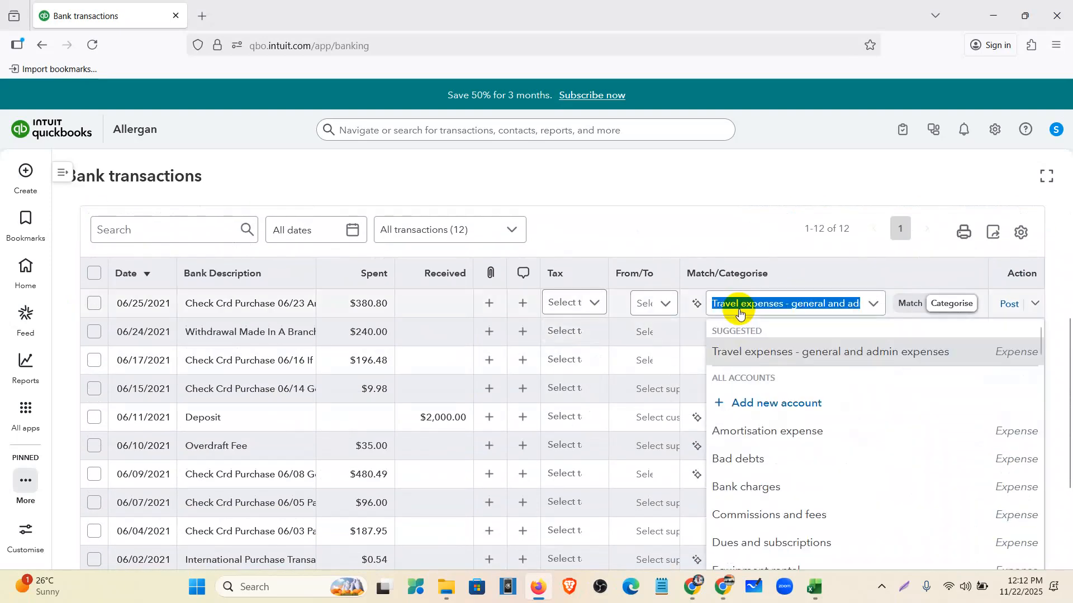
left_click(758, 232)
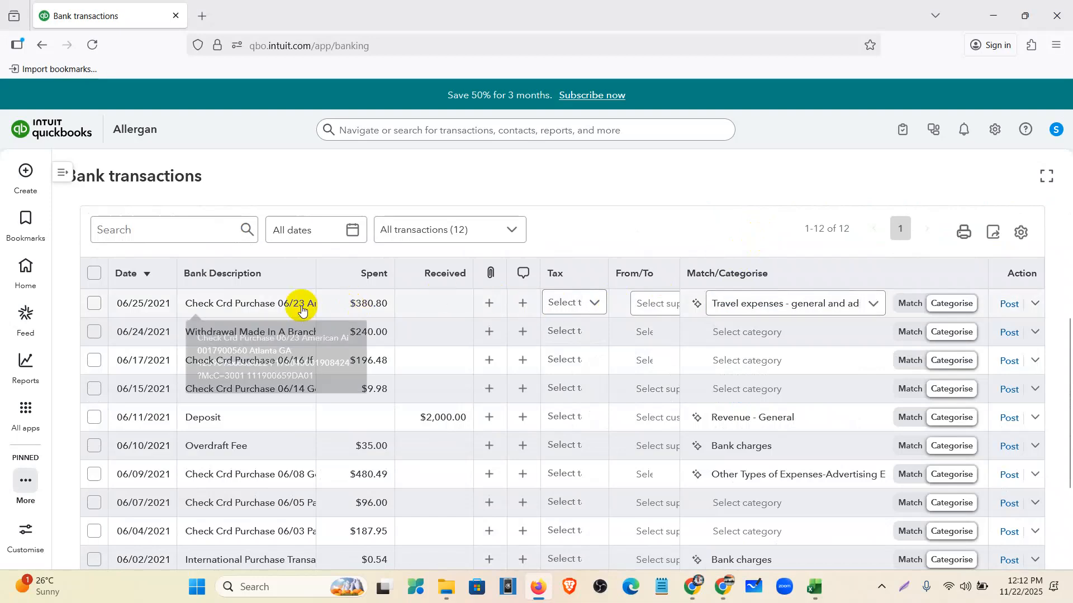
left_click(291, 307)
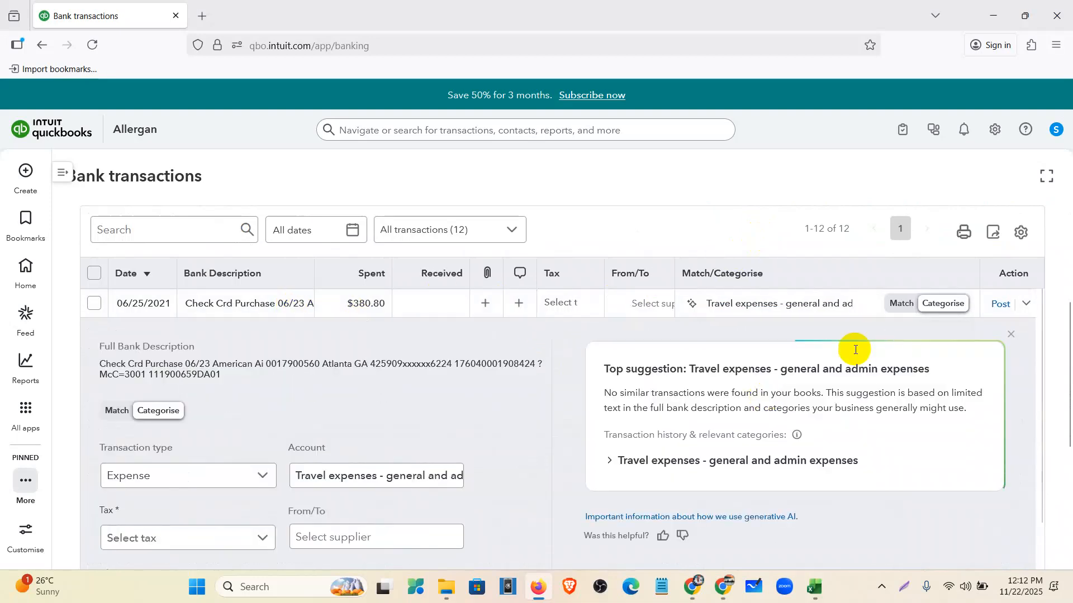
scroll(801, 382, "down", 2)
scroll(927, 452, "up", 4)
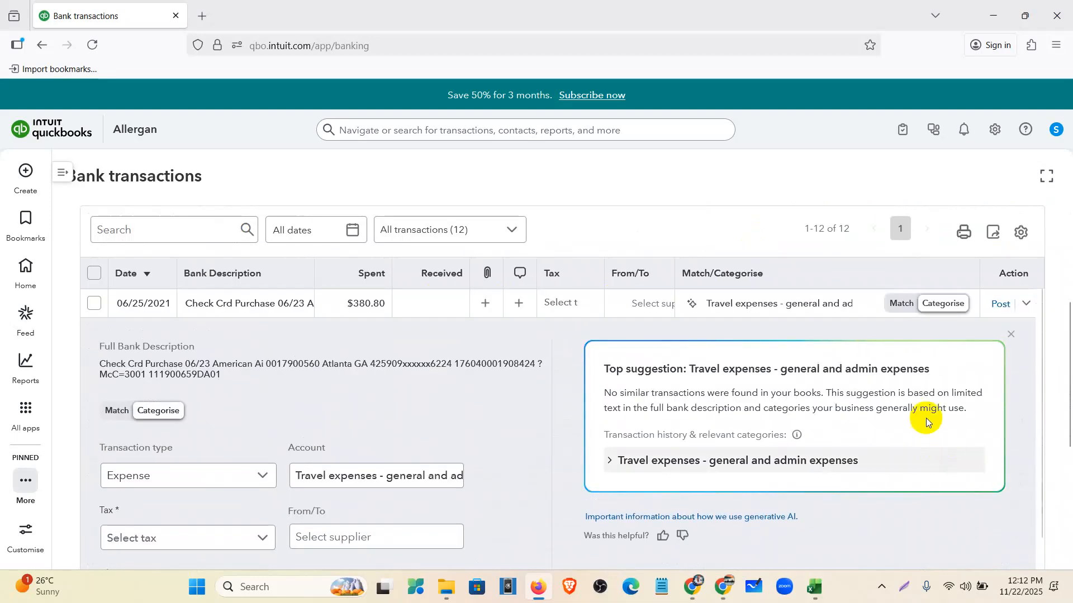
- Inspect why Travel expenses was suggested, then switch to the welles fargo workbook
left_click_drag(688, 368, 934, 378)
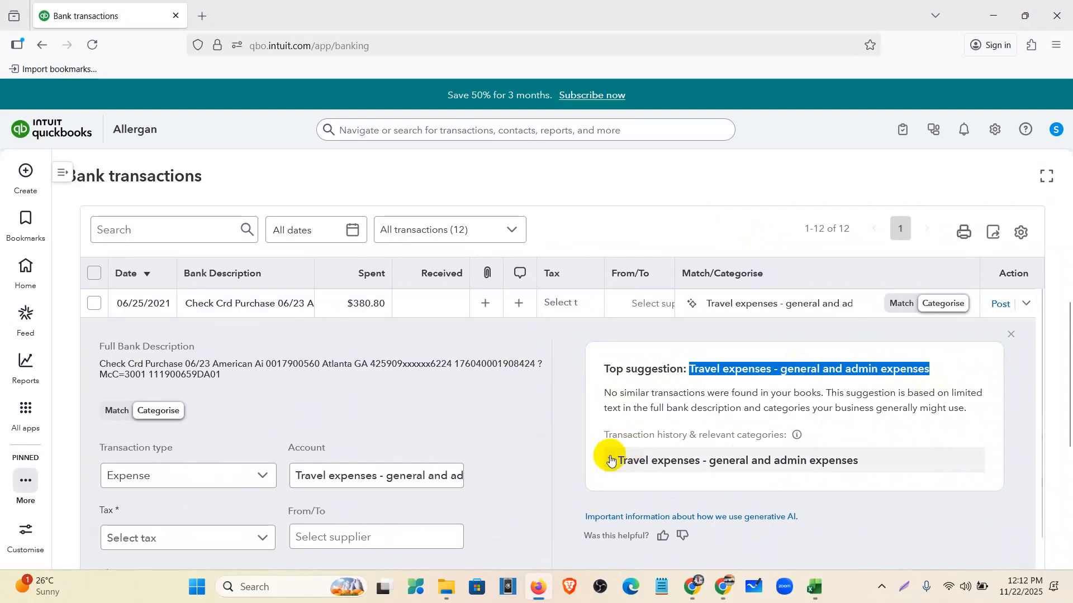
left_click(615, 462)
scroll(616, 463, "down", 1)
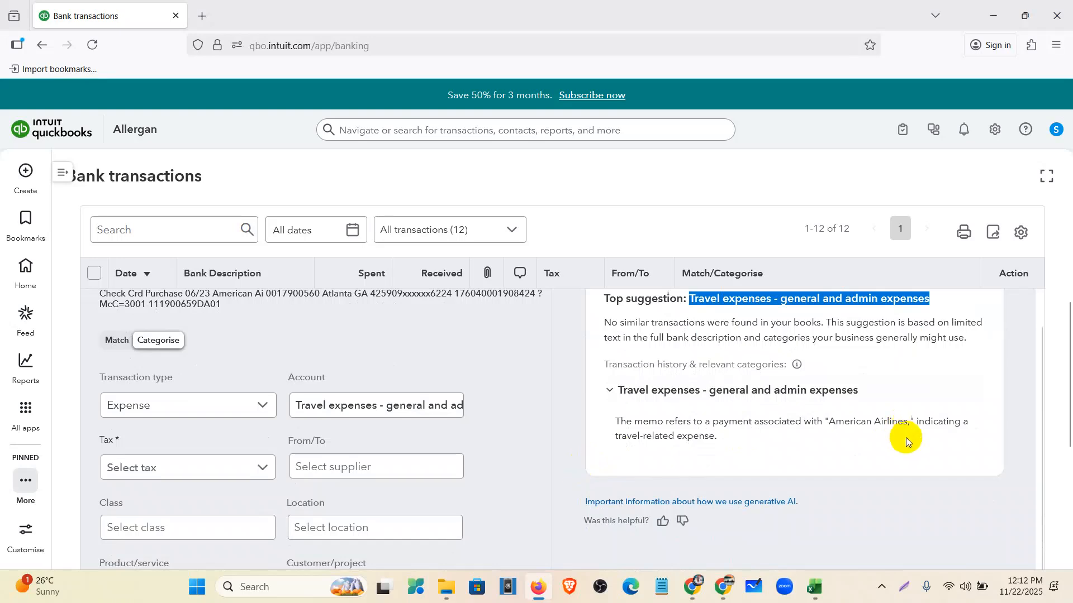
scroll(903, 442, "up", 1)
left_click(817, 590)
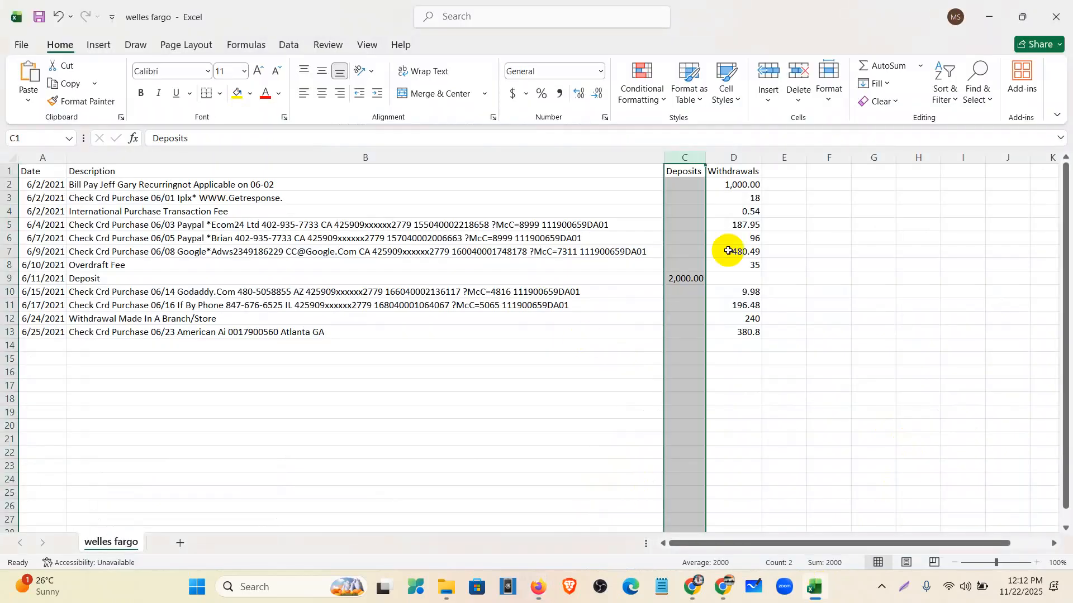
- Add a CoA heading in cell E1 beside Withdrawals, then return to QuickBooks
left_click(865, 238)
left_click(784, 175)
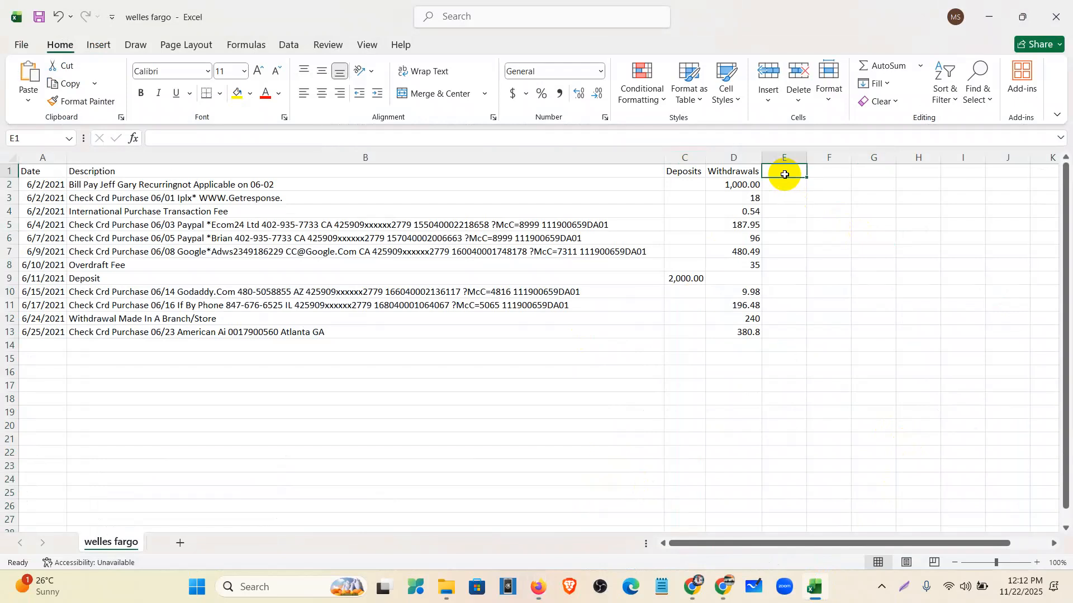
type("CoA")
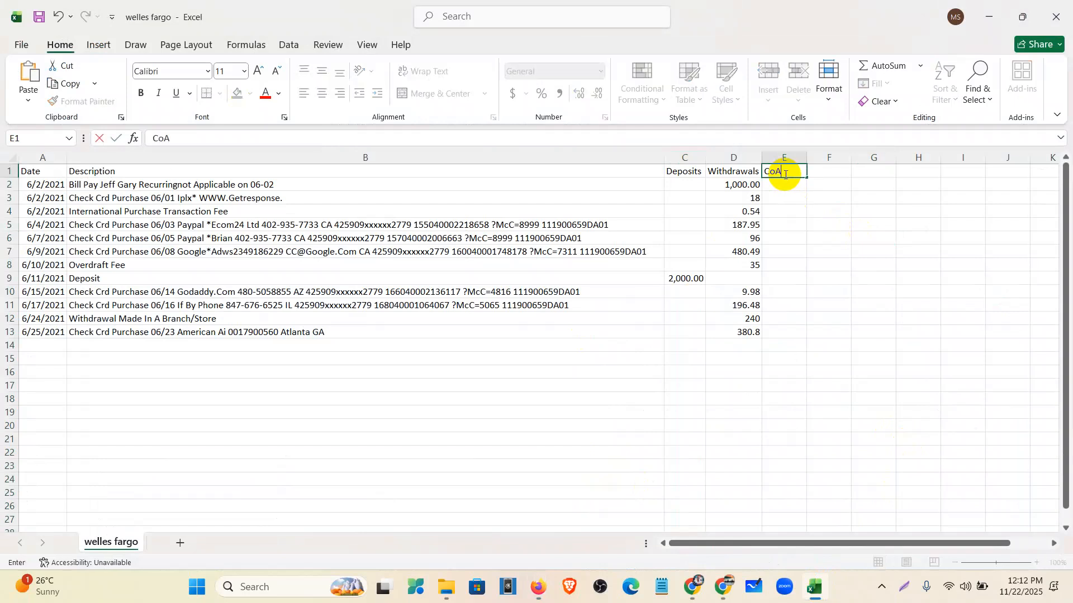
left_click(784, 192)
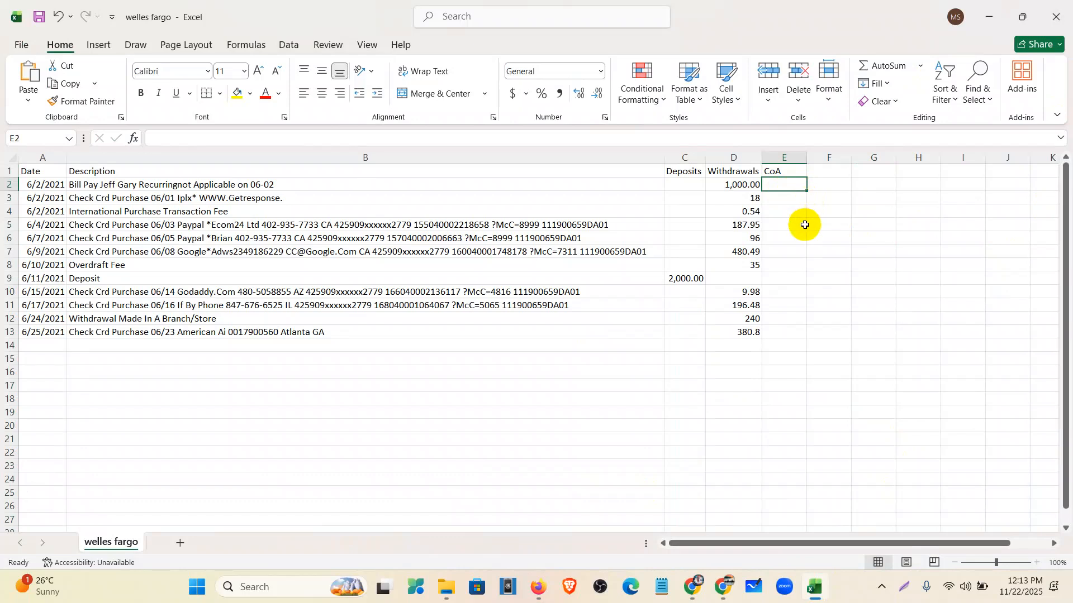
left_click(997, 12)
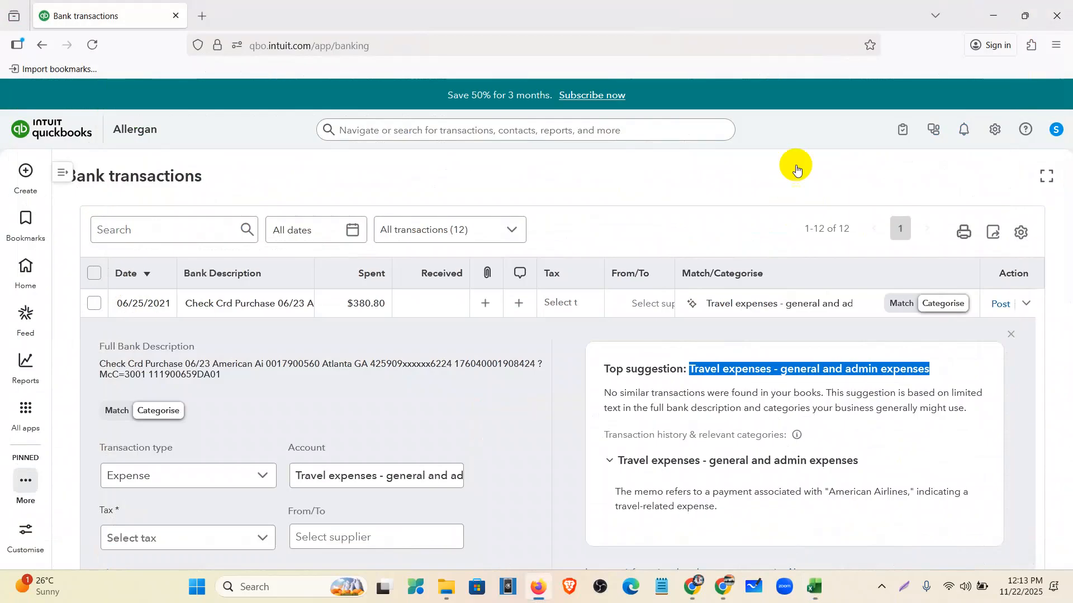
- Close the 06/25 purchase details, scroll the pending list, and return to the Excel workbook
left_click(1018, 335)
scroll(305, 417, "down", 3)
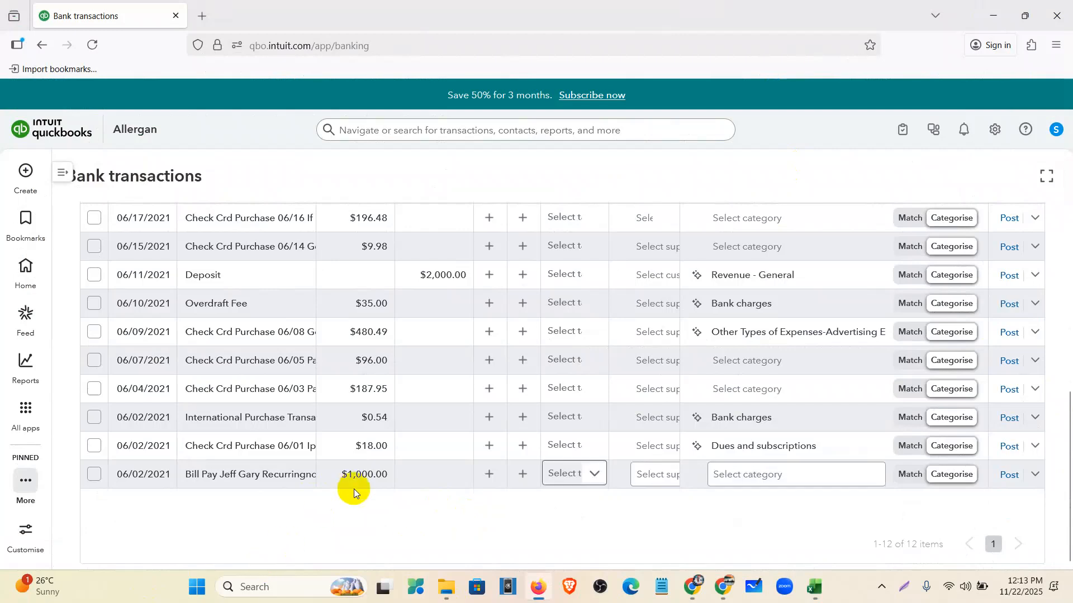
scroll(356, 498, "up", 5)
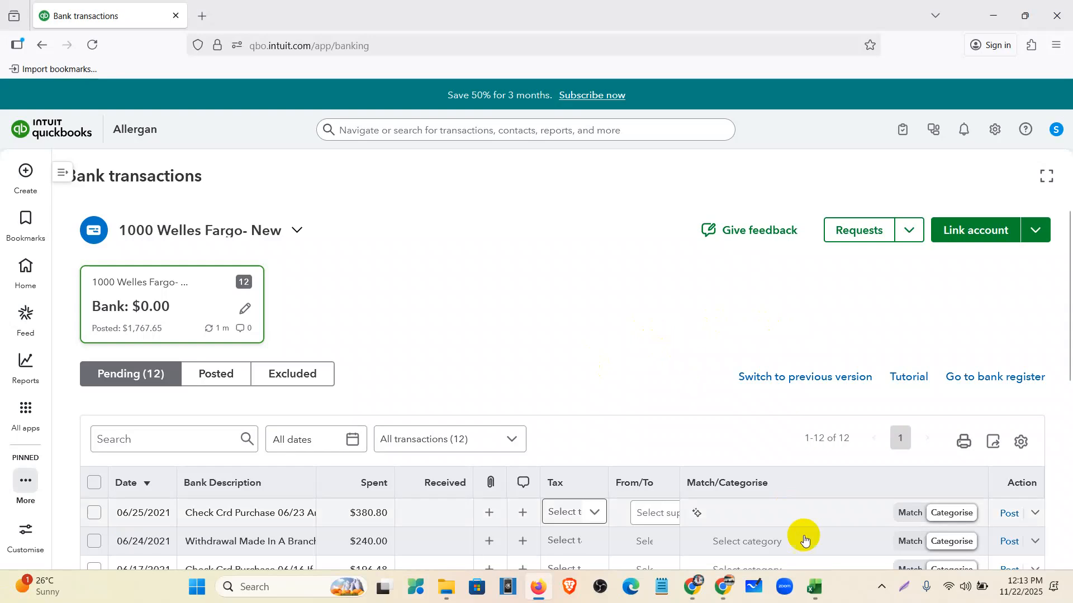
left_click(815, 587)
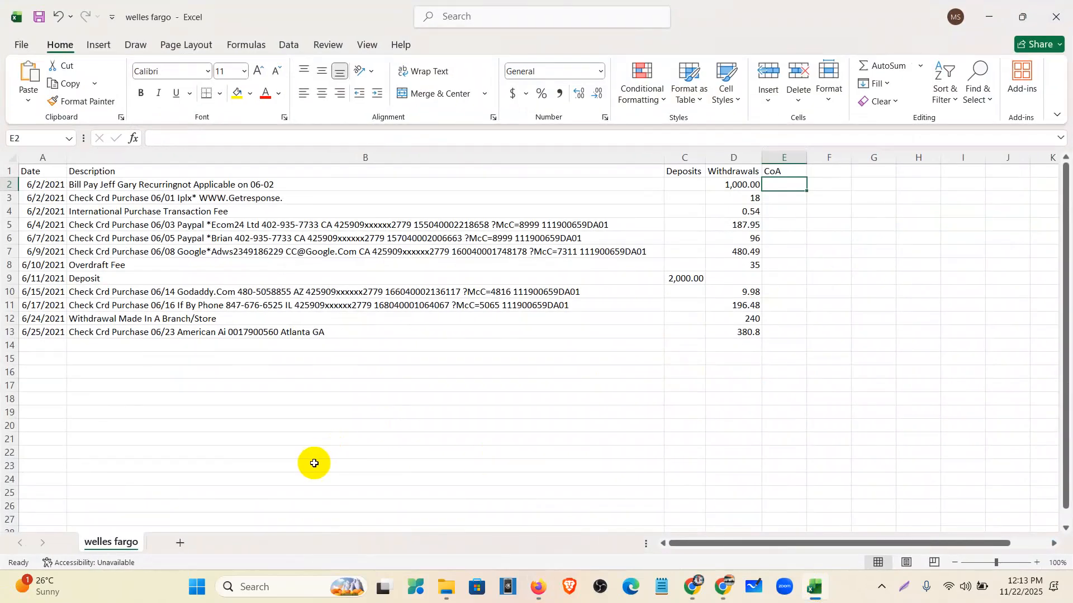
- Fill descriptions B5:B7 and withdrawals D5:D7 yellow
scroll(314, 464, "up", 2)
left_click_drag(88, 159, 89, 163)
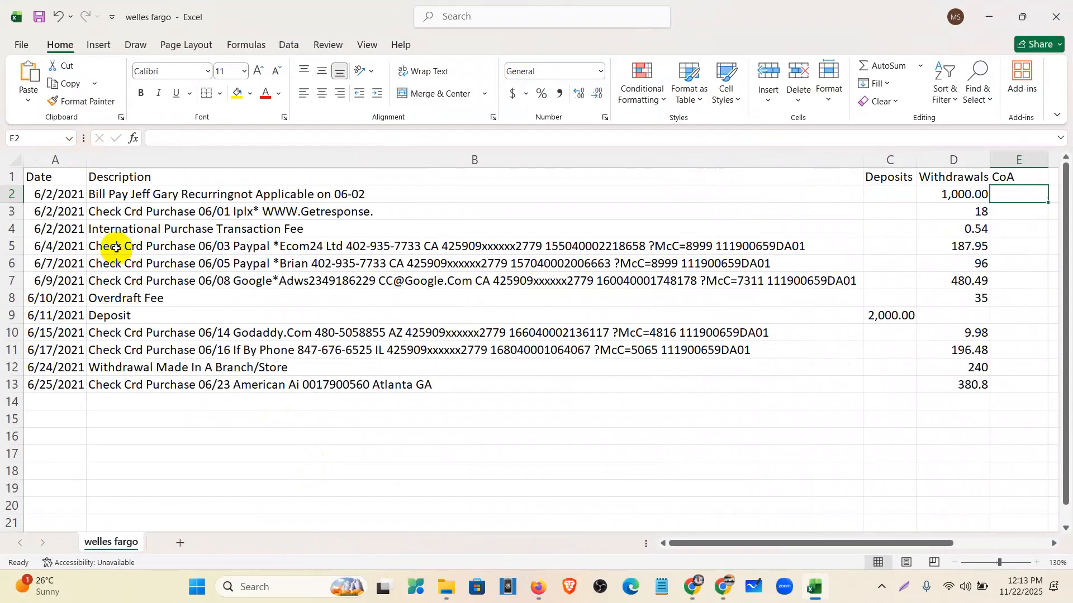
left_click(114, 246)
left_click_drag(114, 246, 115, 272)
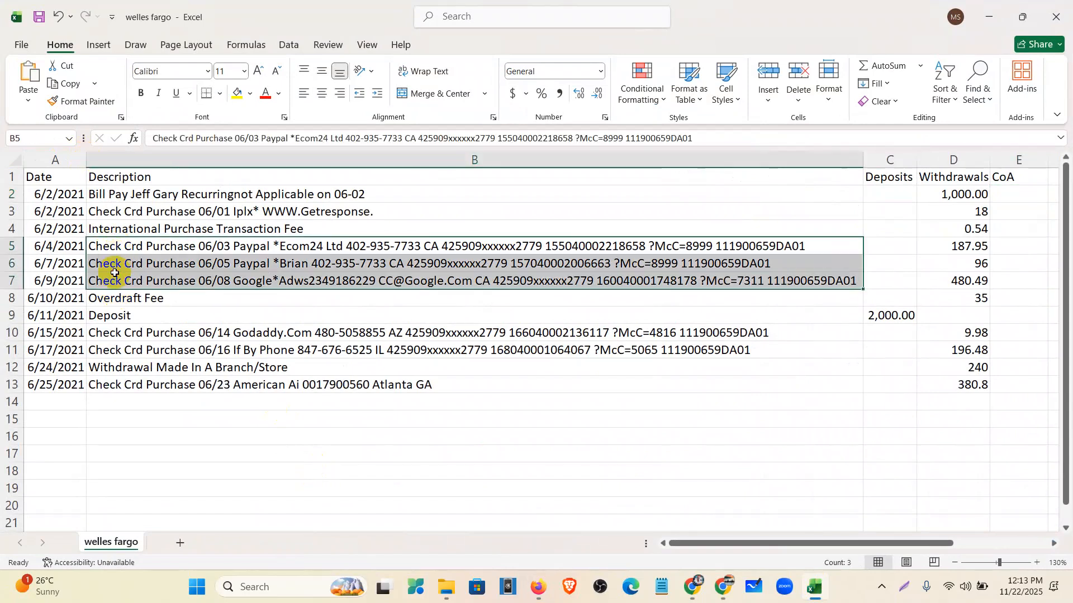
left_click(237, 93)
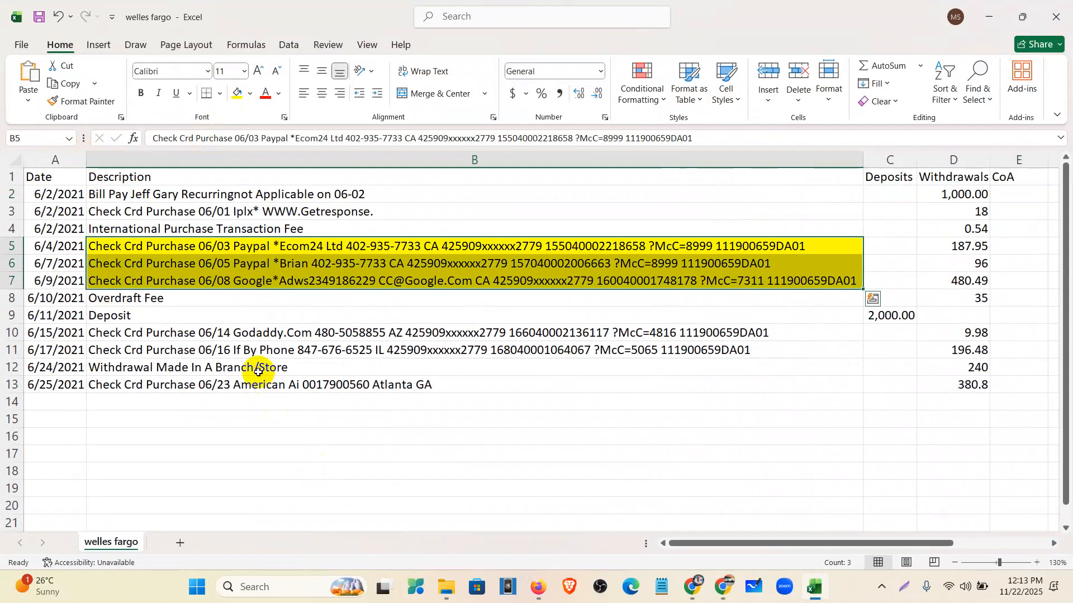
left_click_drag(962, 250, 969, 279)
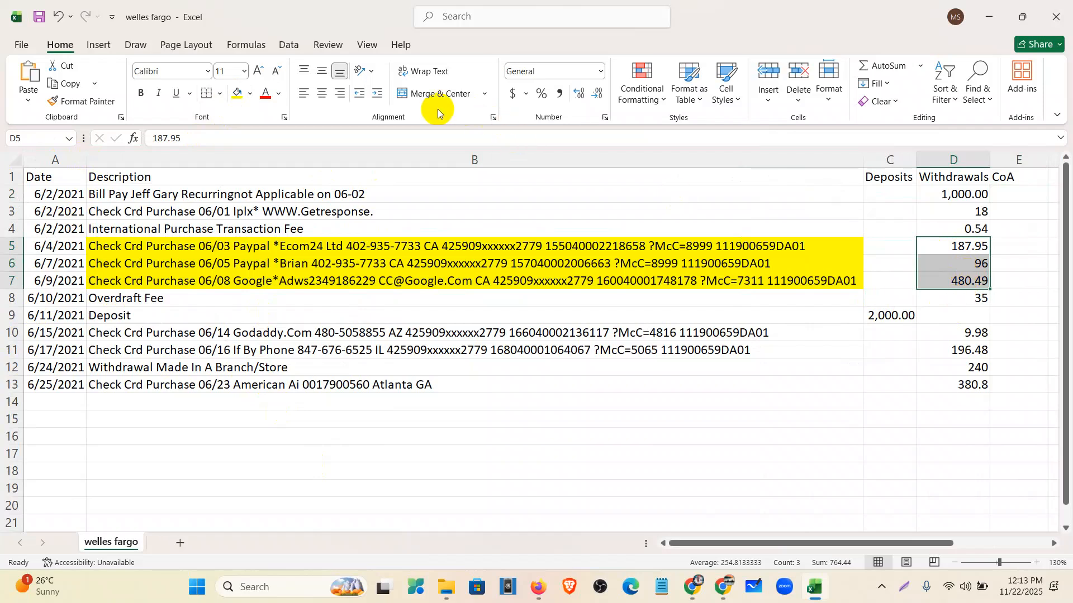
left_click(237, 93)
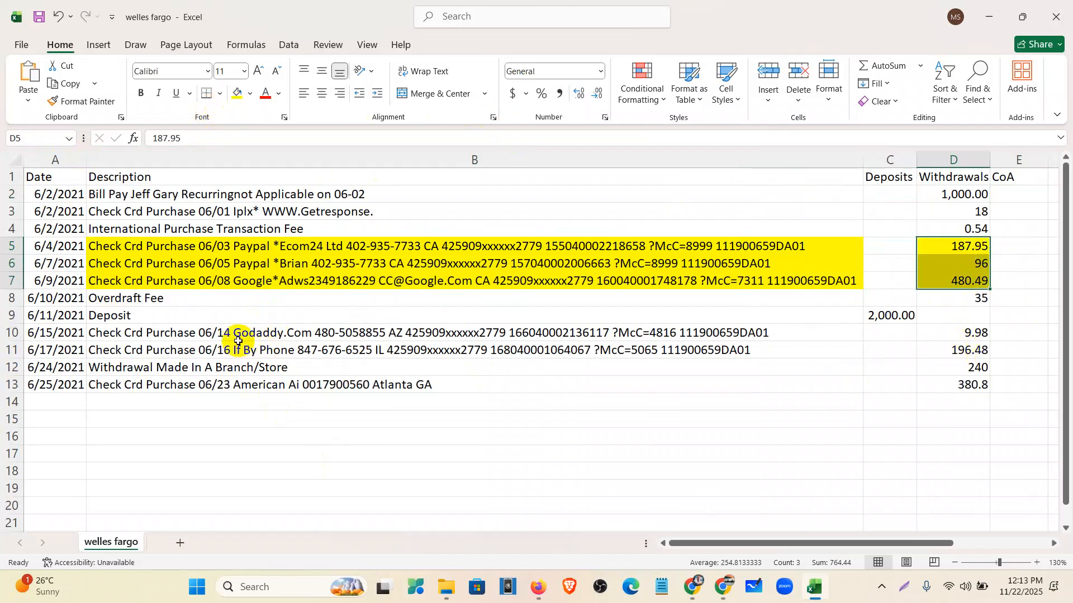
- Fill descriptions B10:B11 and withdrawals D10:D11 yellow
left_click_drag(233, 335, 237, 351)
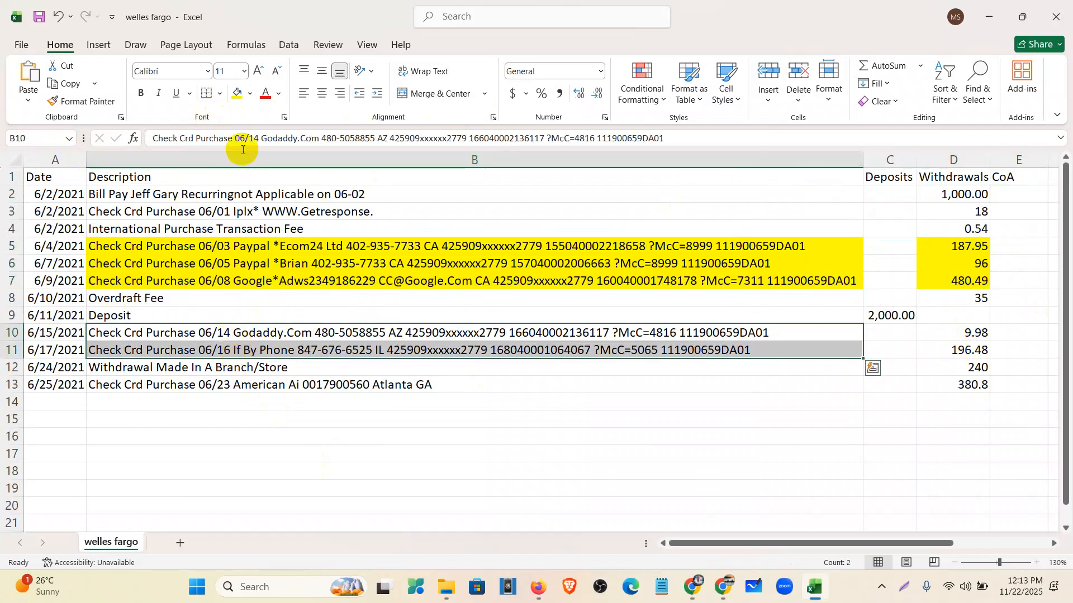
left_click(237, 94)
left_click(961, 332)
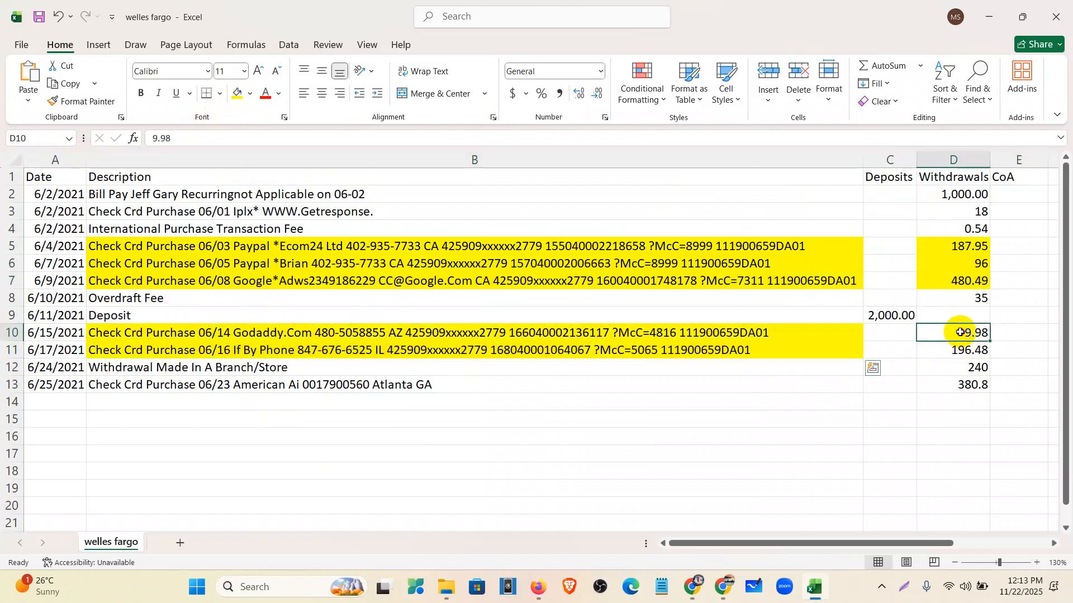
left_click_drag(961, 332, 961, 351)
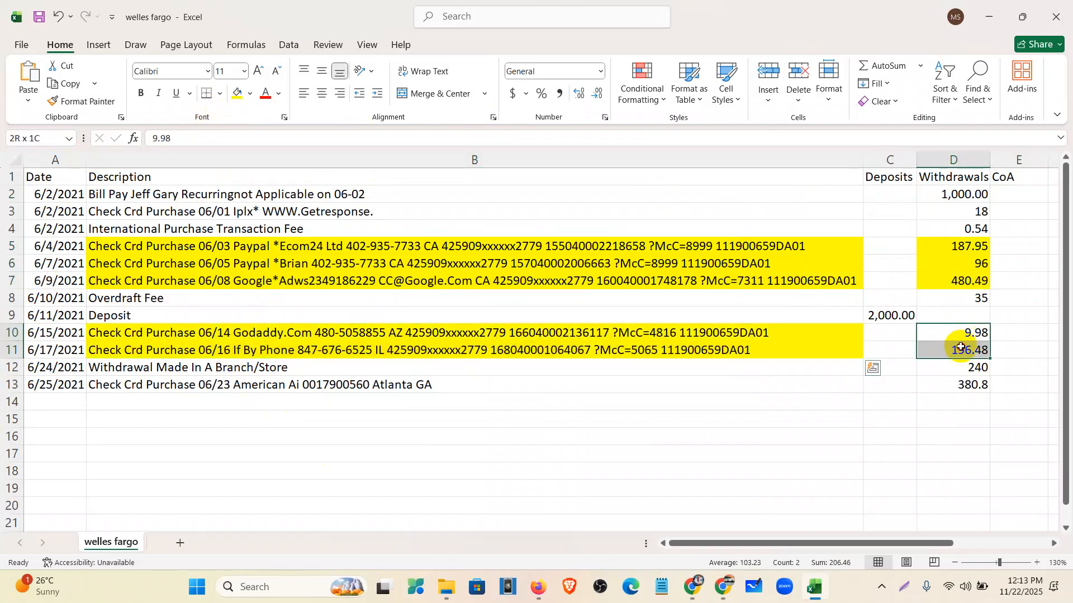
left_click(237, 93)
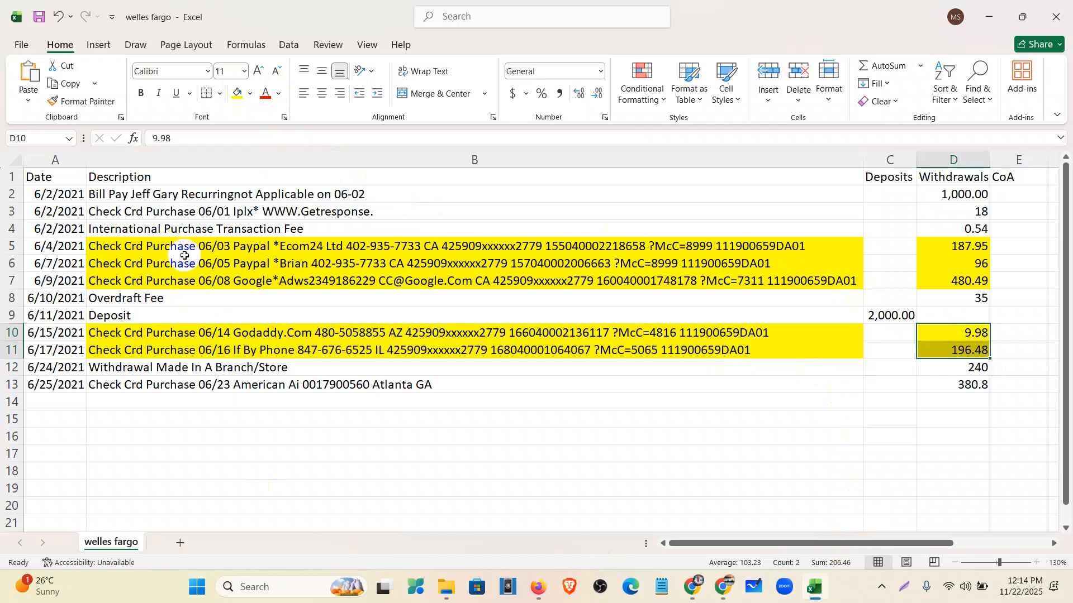
- Fill B3, D3, B13 and D13 yellow for the Getresponse and American Ai purchases
left_click(188, 211)
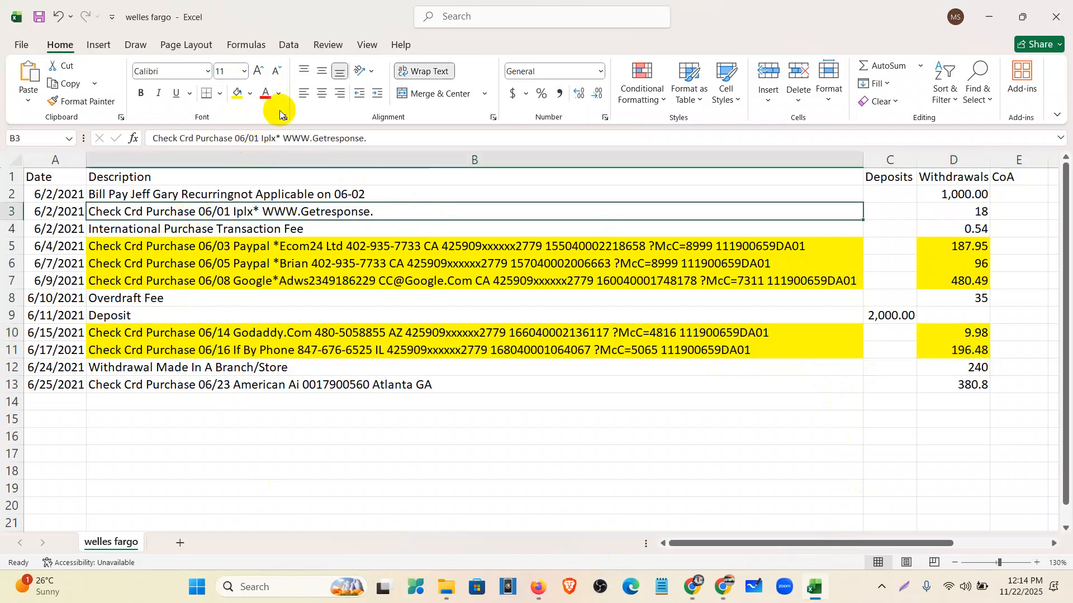
left_click(238, 93)
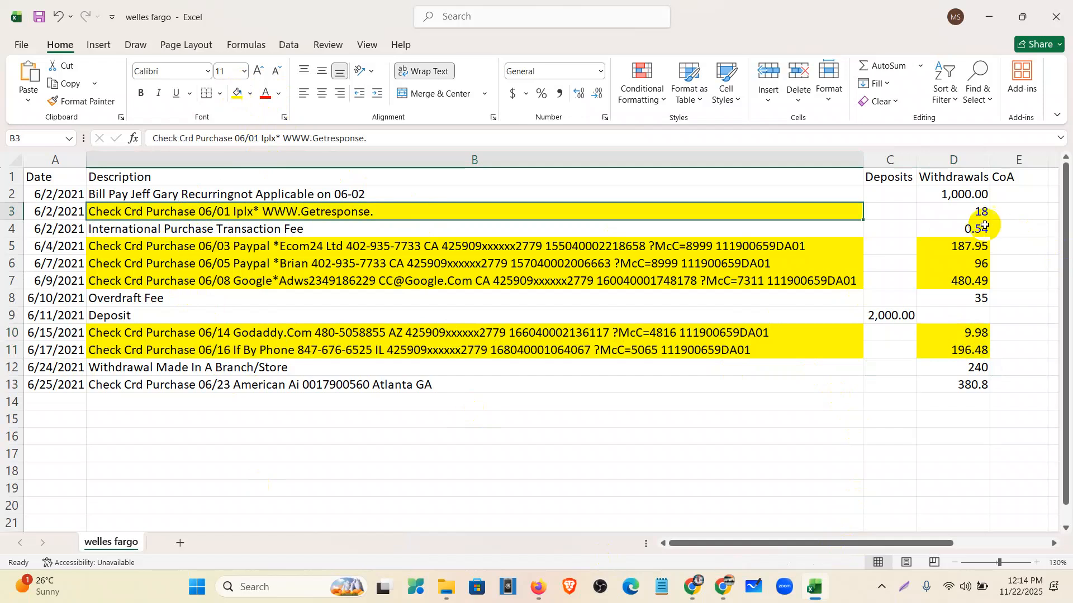
left_click(969, 212)
left_click(235, 99)
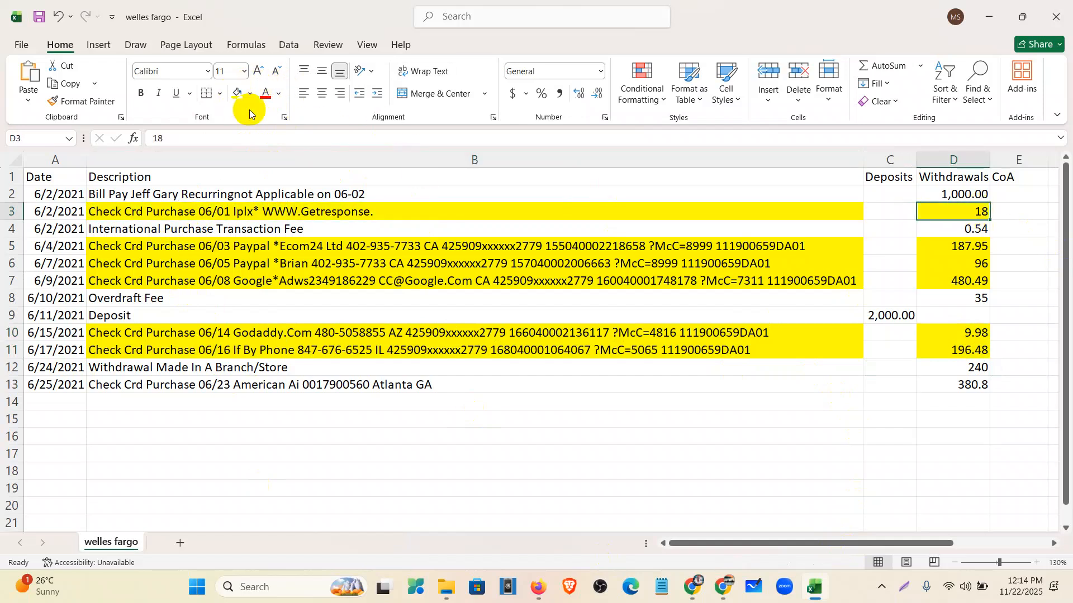
left_click(282, 384)
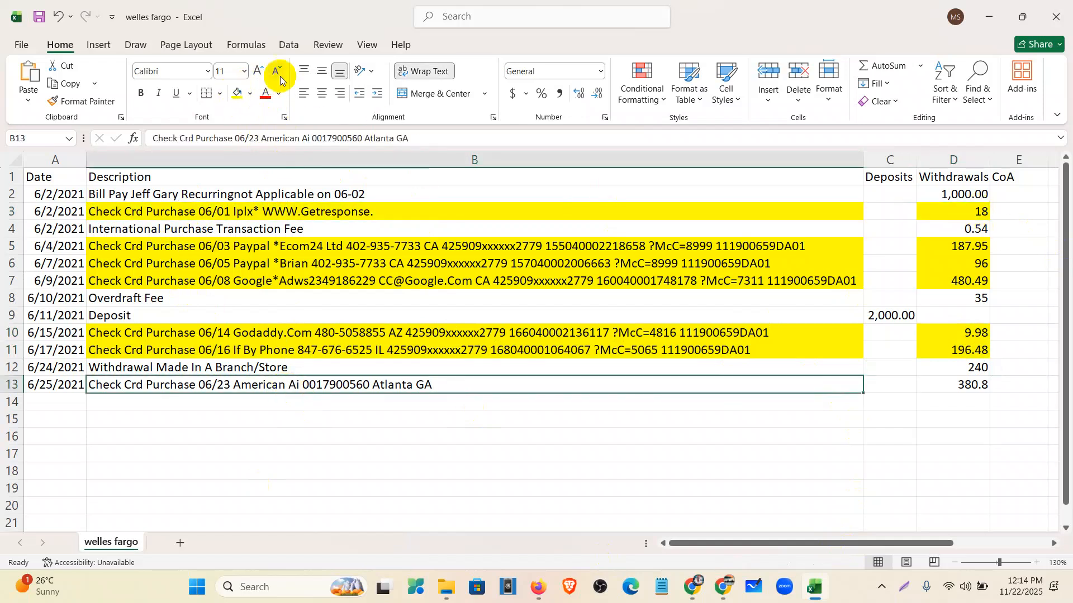
left_click(238, 94)
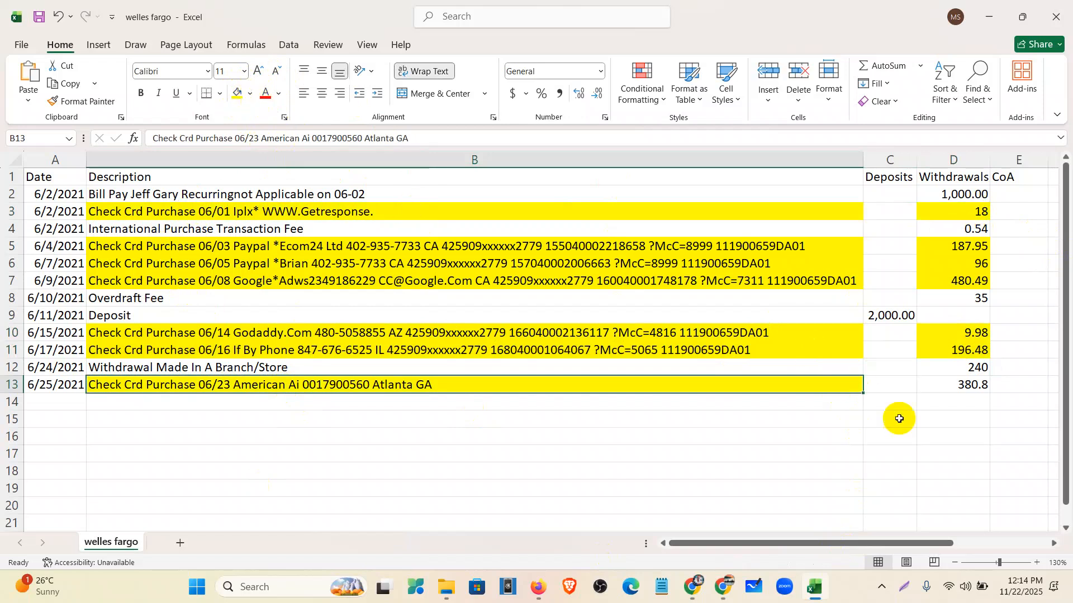
left_click(972, 385)
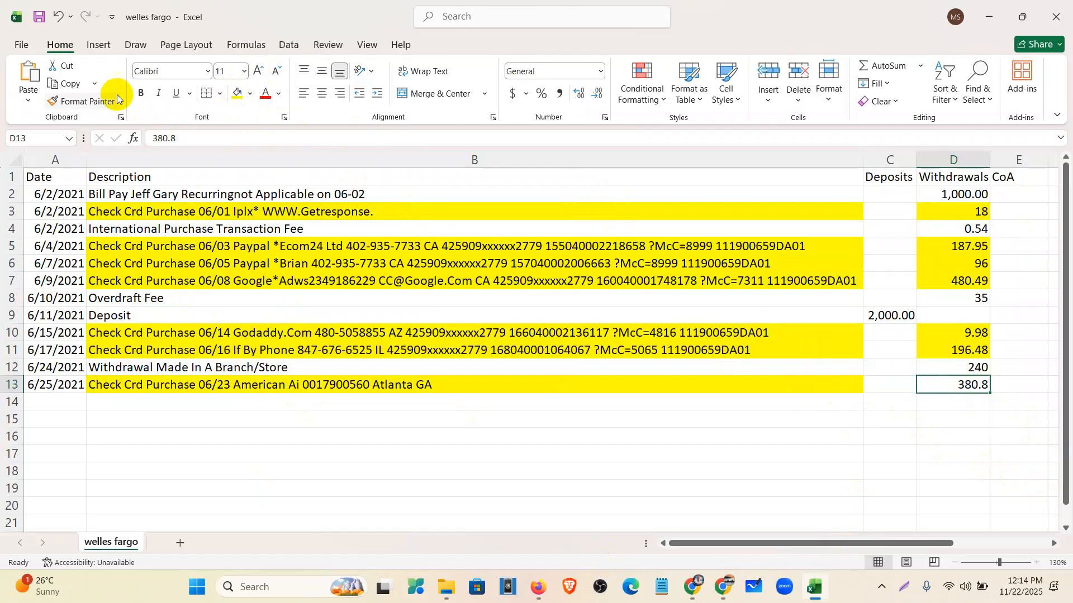
left_click(237, 94)
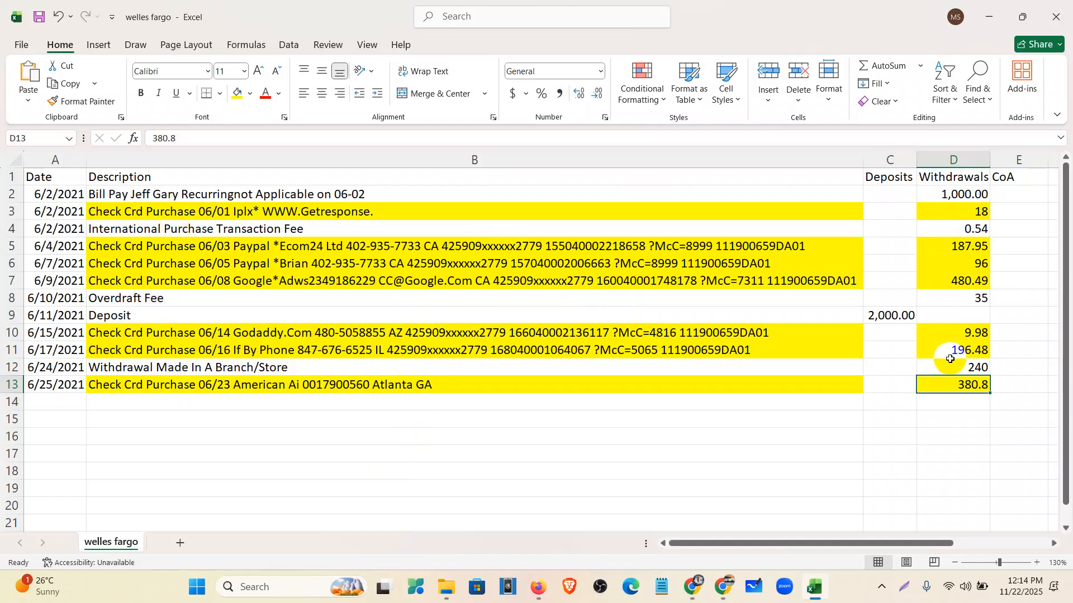
- Select the 'Check Crd Purchase' prefix in B5's description text
left_click(615, 448)
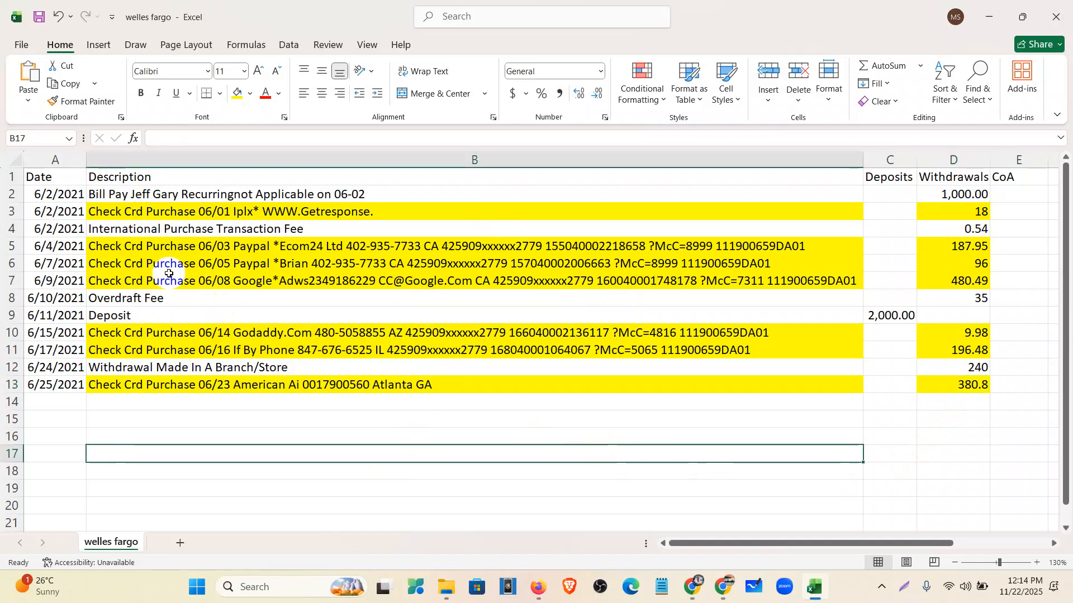
left_click(148, 249)
left_click_drag(234, 138, 133, 139)
key("ctrl+c")
left_click(308, 501)
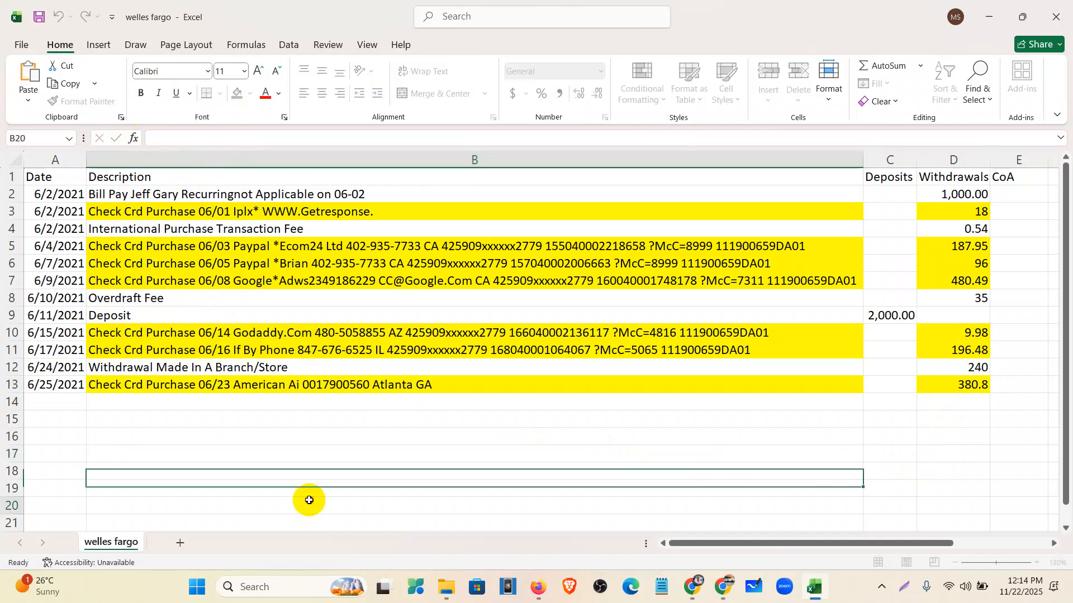
- Go to the Bank rules list in QuickBooks from the accounting navigation
left_click(539, 584)
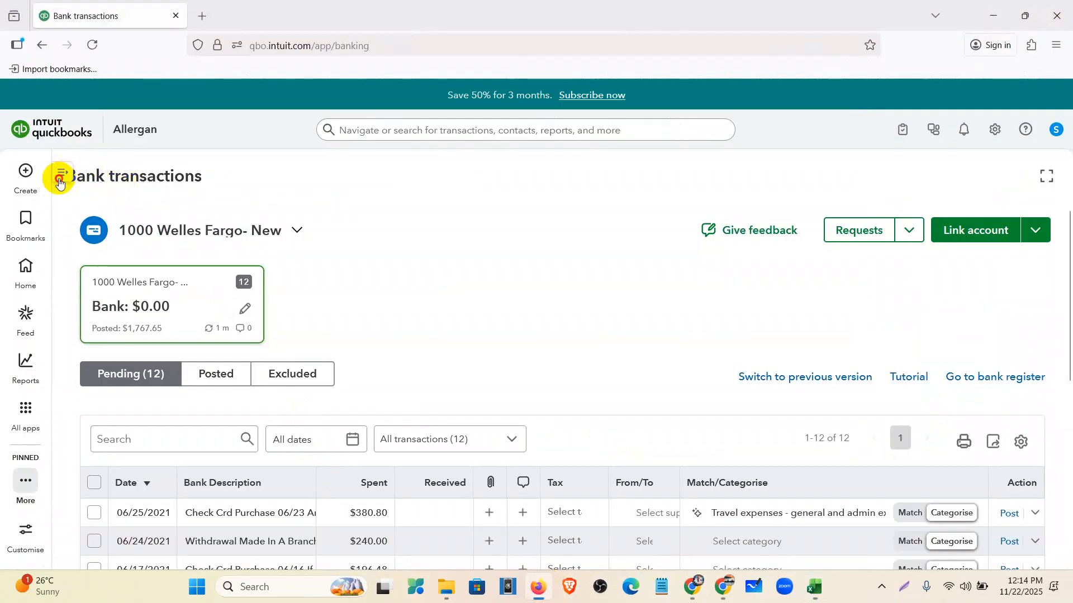
left_click(60, 174)
mouse_move(29, 385)
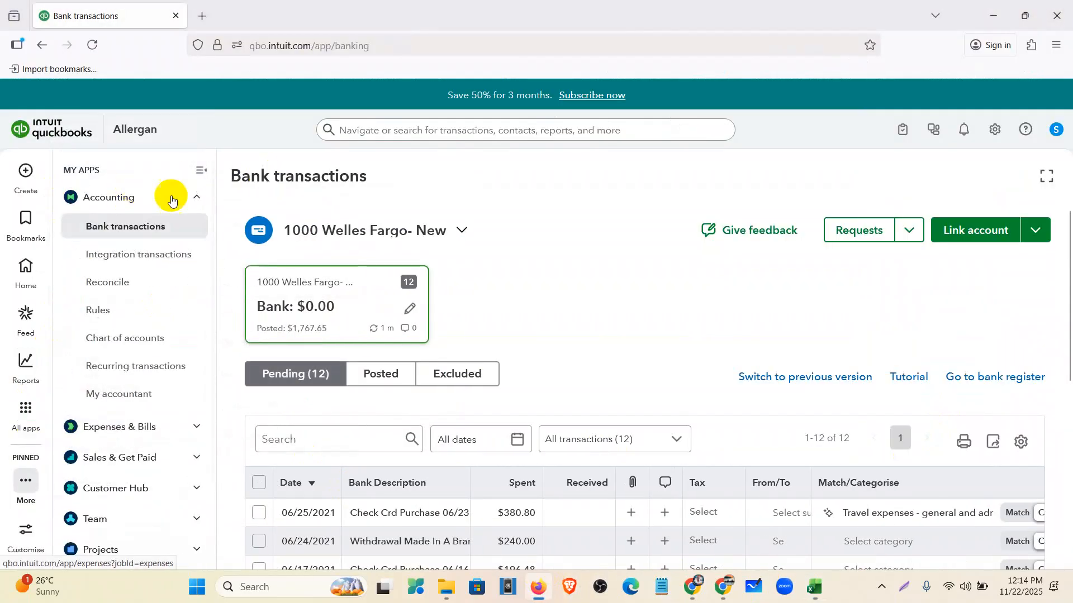
left_click(141, 307)
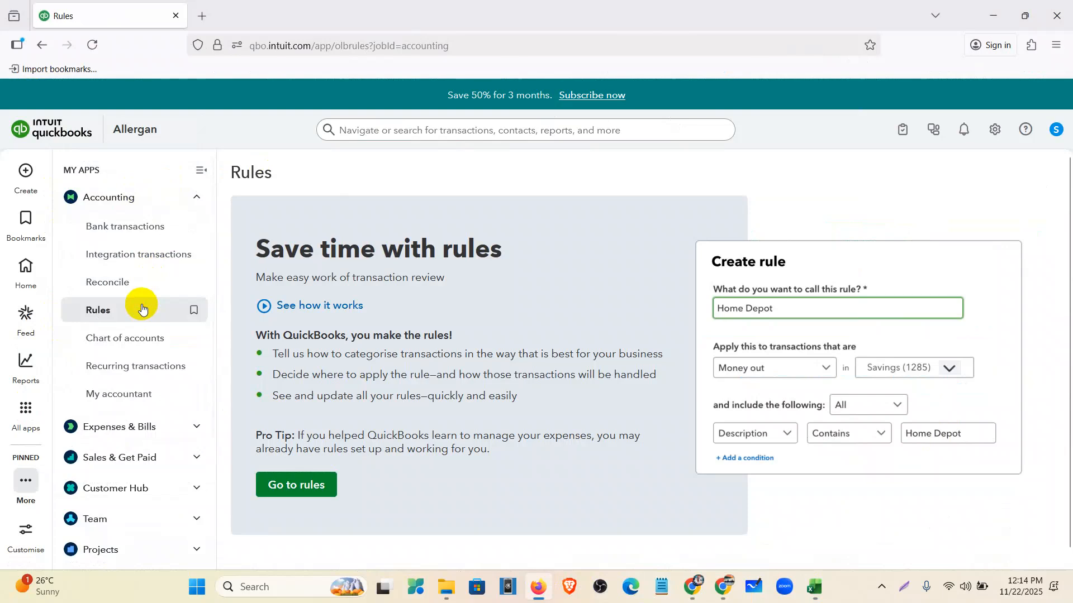
left_click(295, 484)
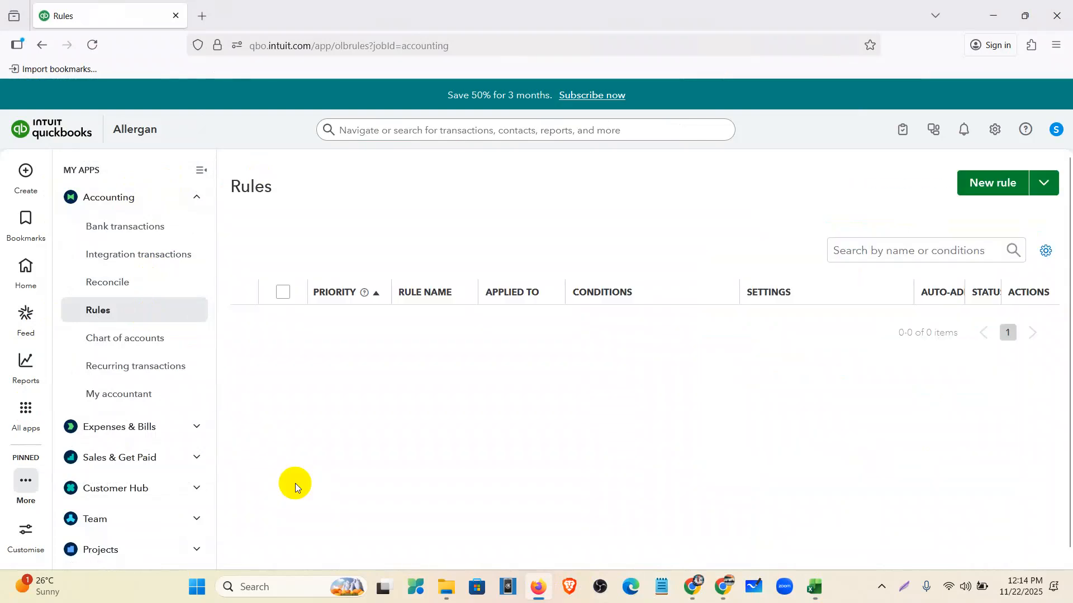
left_click(199, 171)
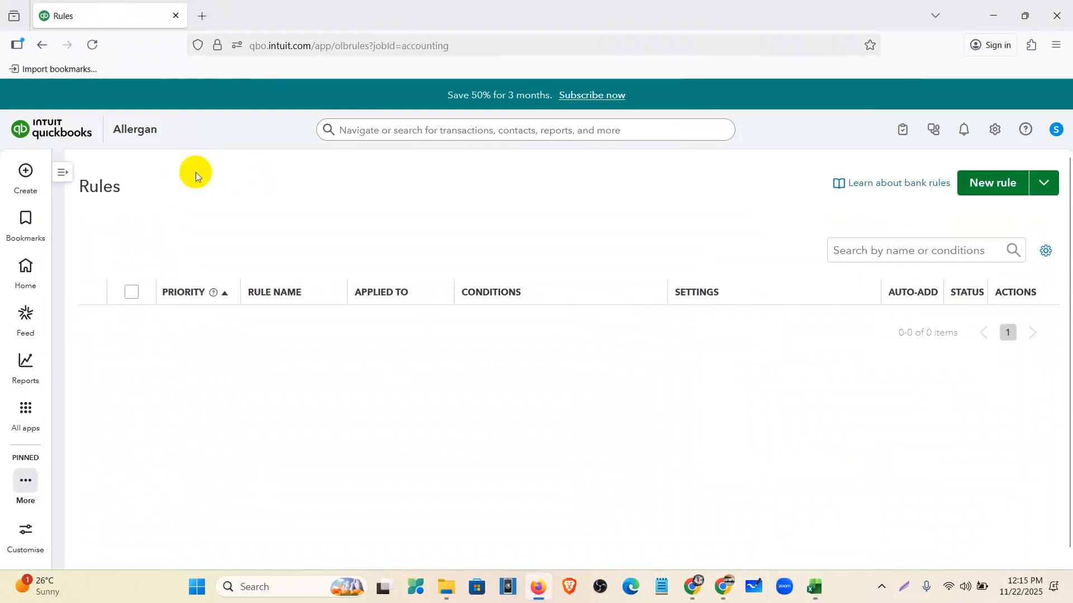
- Create 'Rule 1' for Money out in all bank accounts, set to match Any condition
left_click(980, 191)
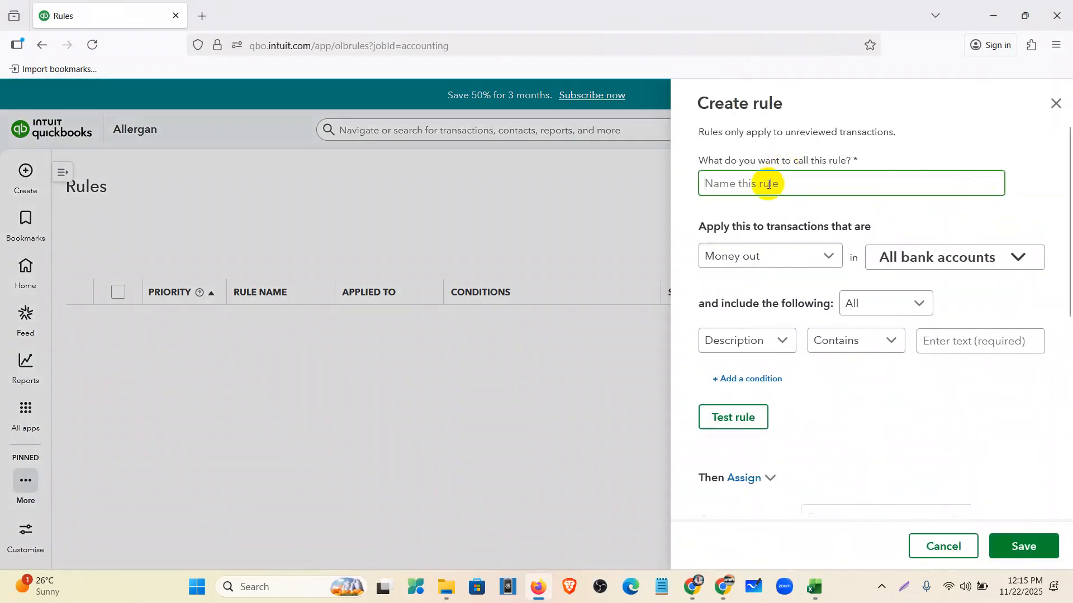
type("Rule 1")
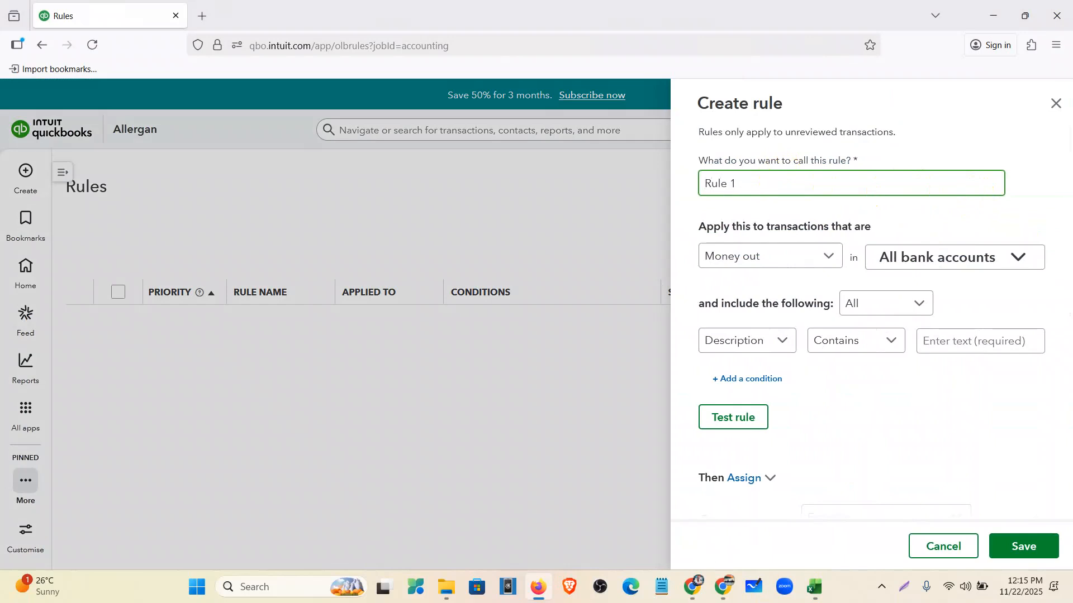
left_click(795, 254)
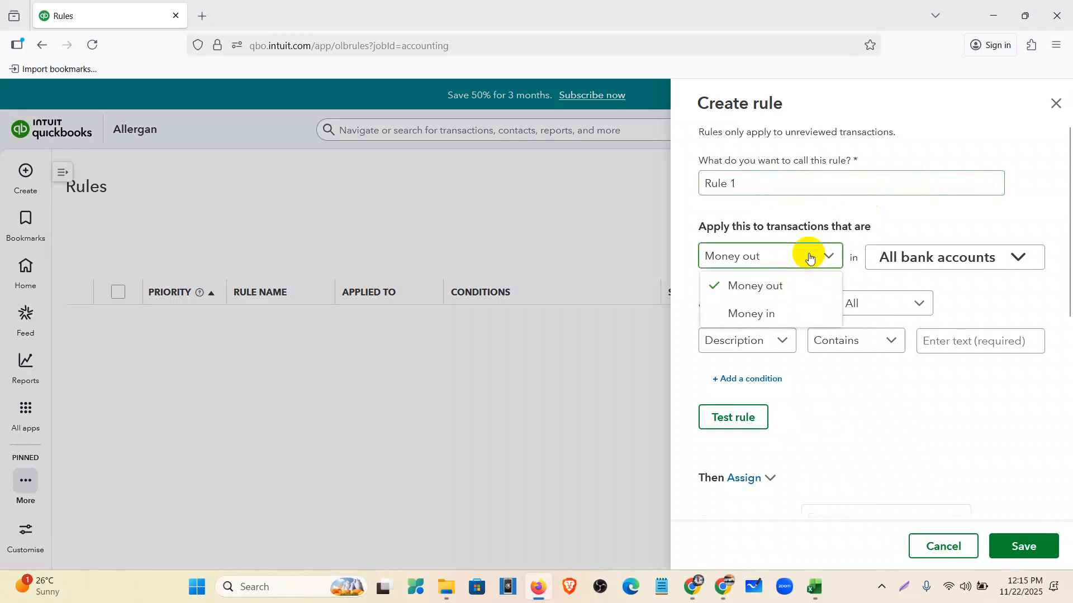
left_click(795, 295)
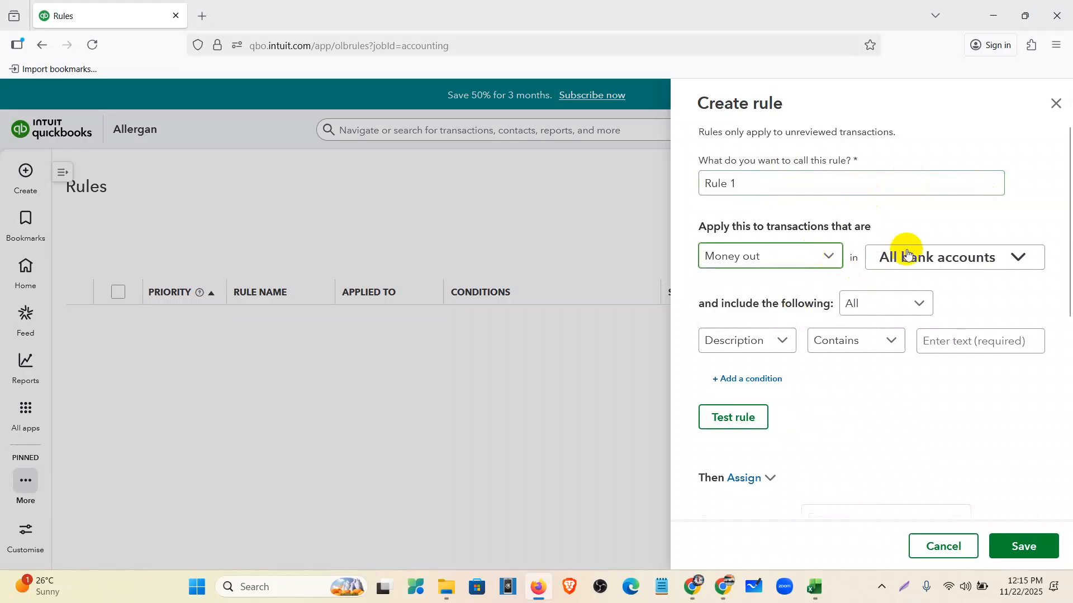
left_click(906, 249)
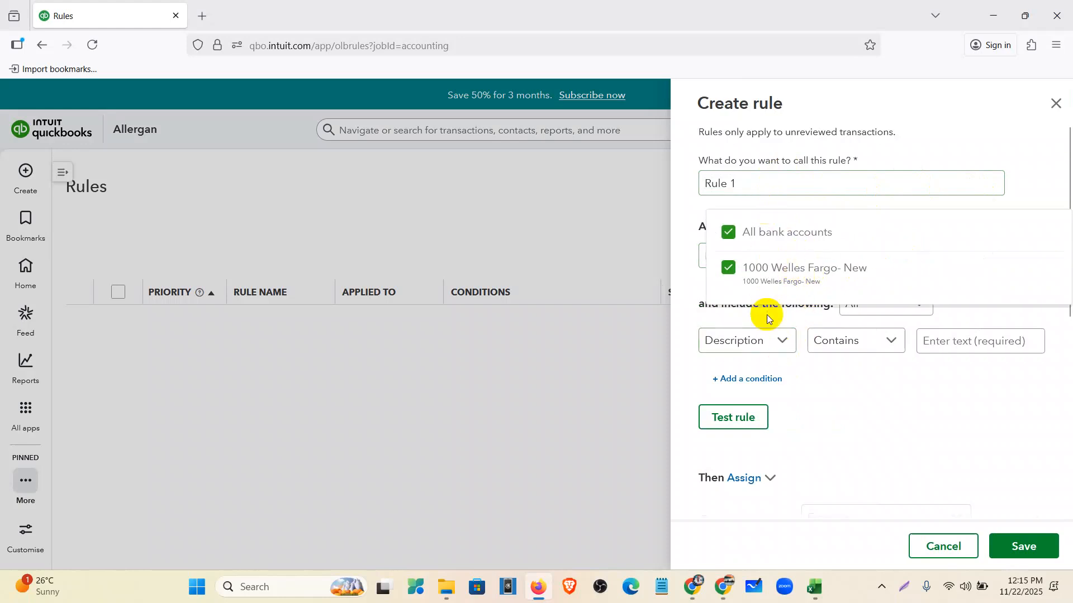
left_click(728, 269)
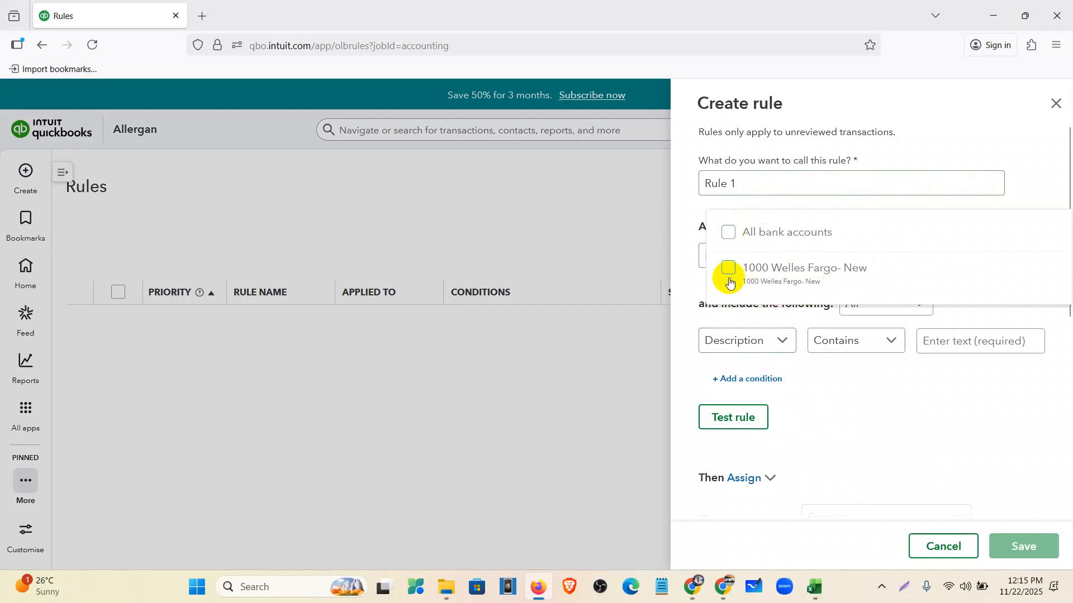
left_click(729, 271)
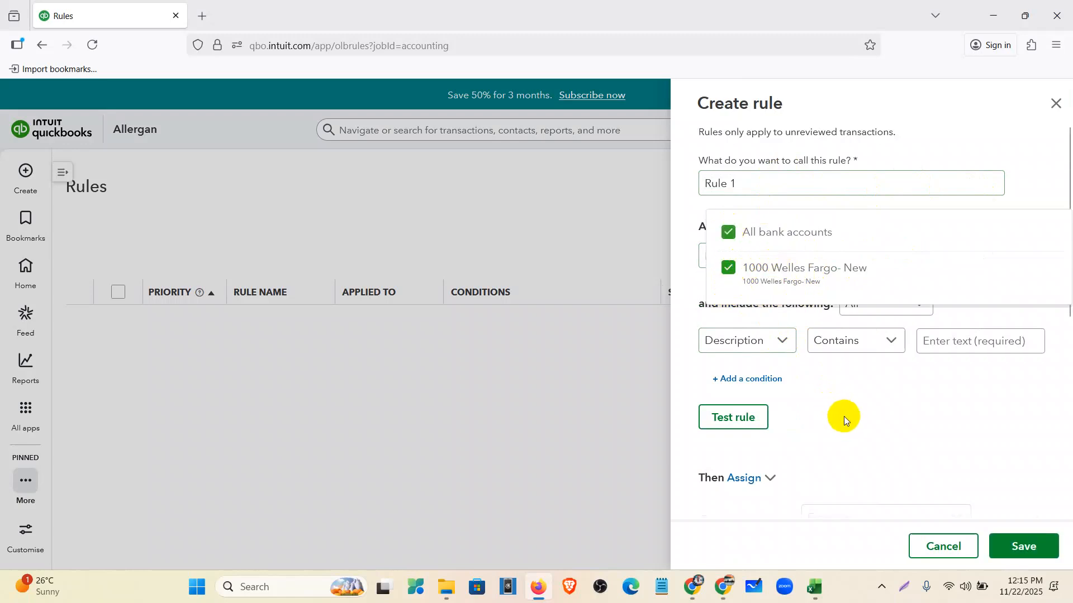
left_click(843, 419)
left_click(882, 300)
left_click(877, 334)
left_click(736, 343)
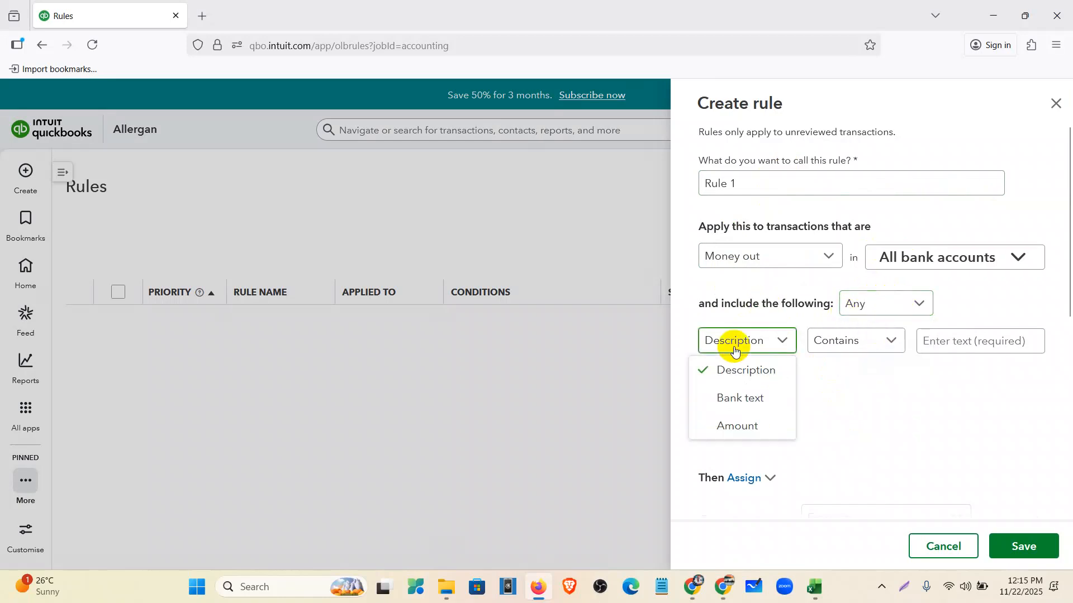
- Set the condition to Description contains 'Check Crd Purchase' and keep Expense as transaction type
left_click(773, 373)
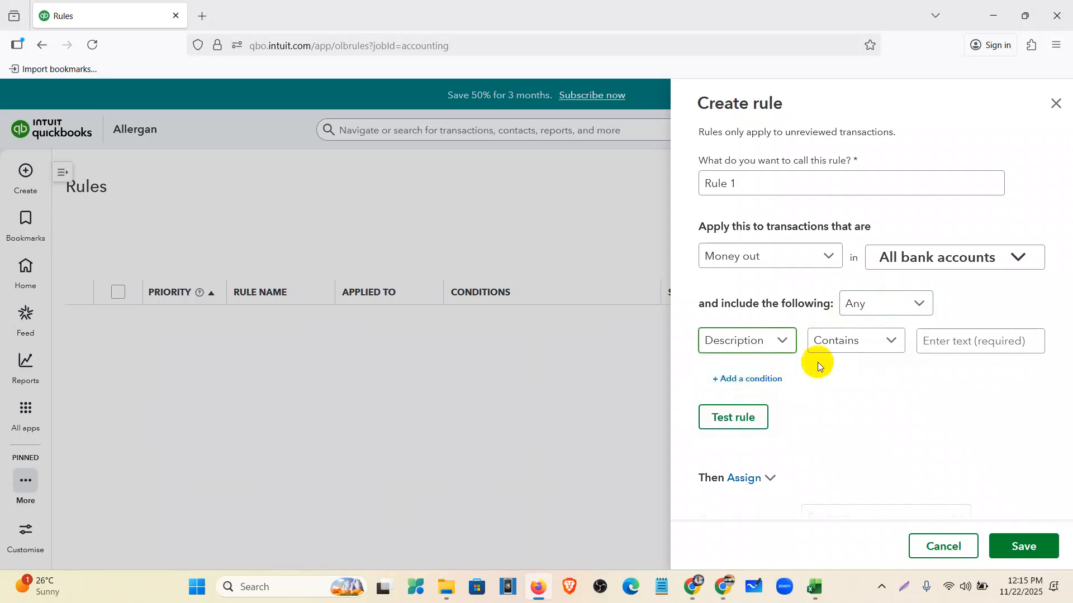
left_click(943, 344)
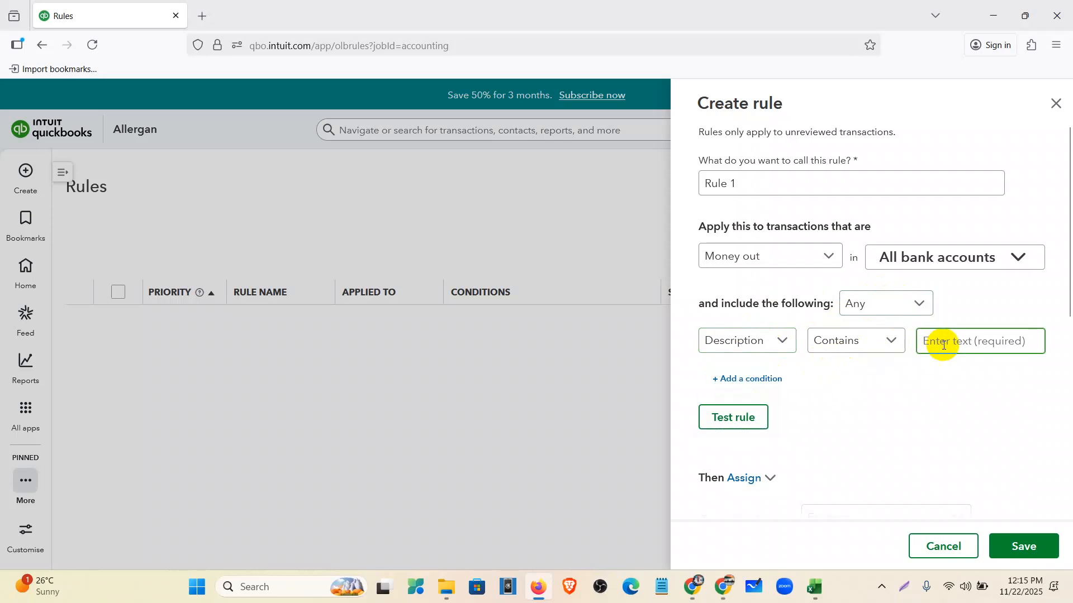
key("ctrl+v")
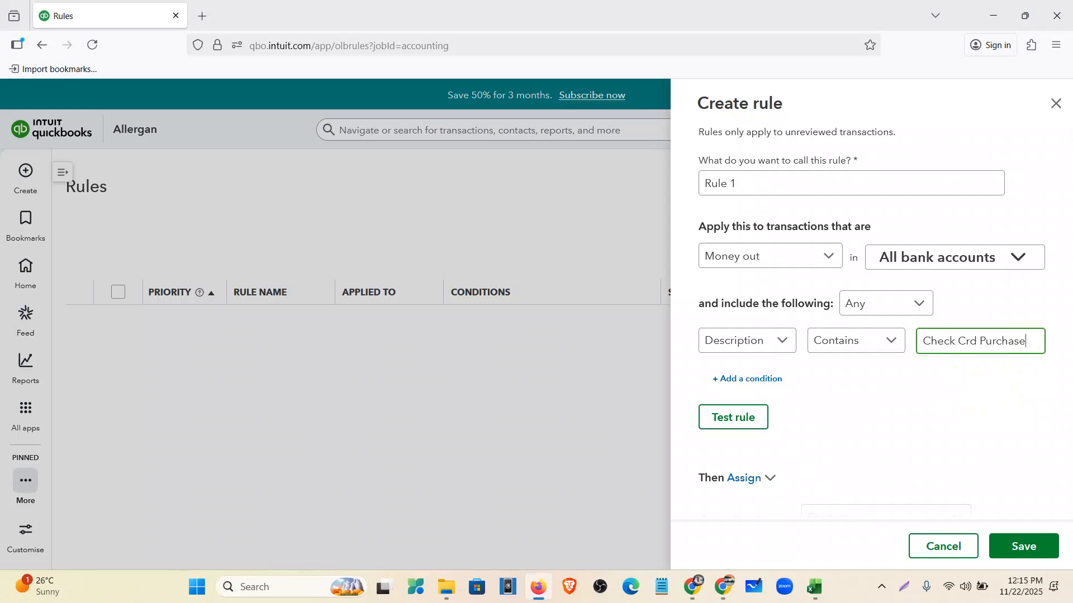
scroll(837, 436, "down", 2)
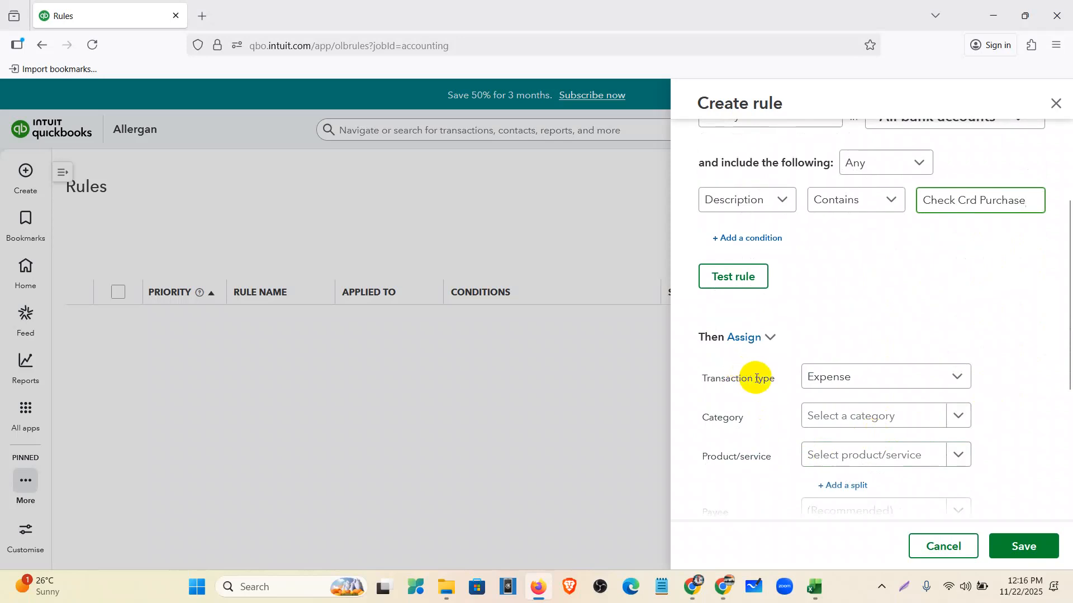
scroll(810, 336, "down", 1)
left_click(873, 311)
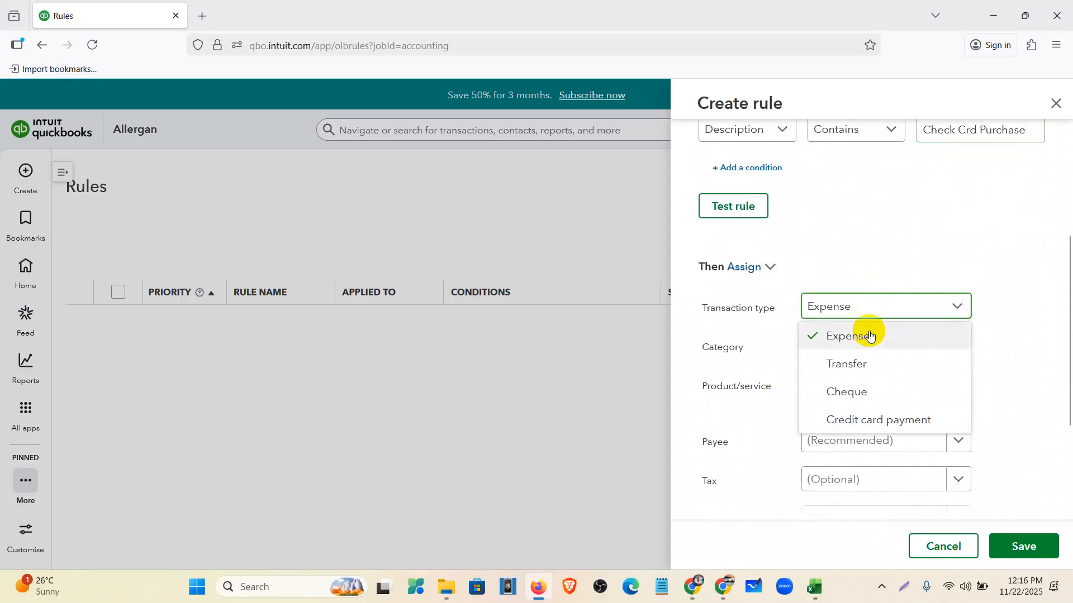
left_click(869, 335)
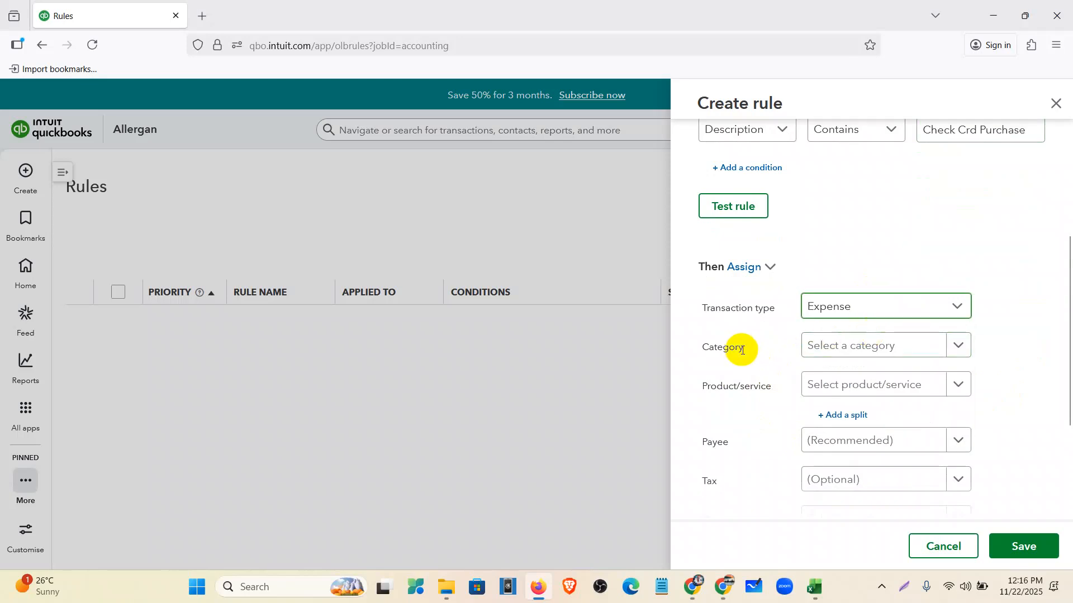
left_click_drag(749, 345, 689, 349)
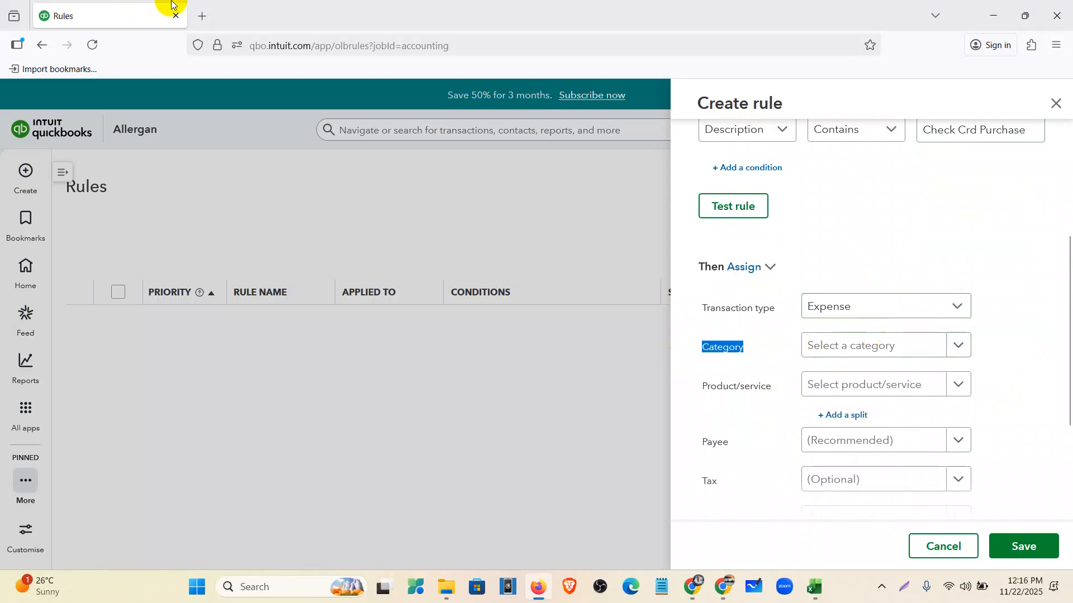
- Open ChatGPT in a new tab and load the Bank statement categorization chat
left_click(692, 583)
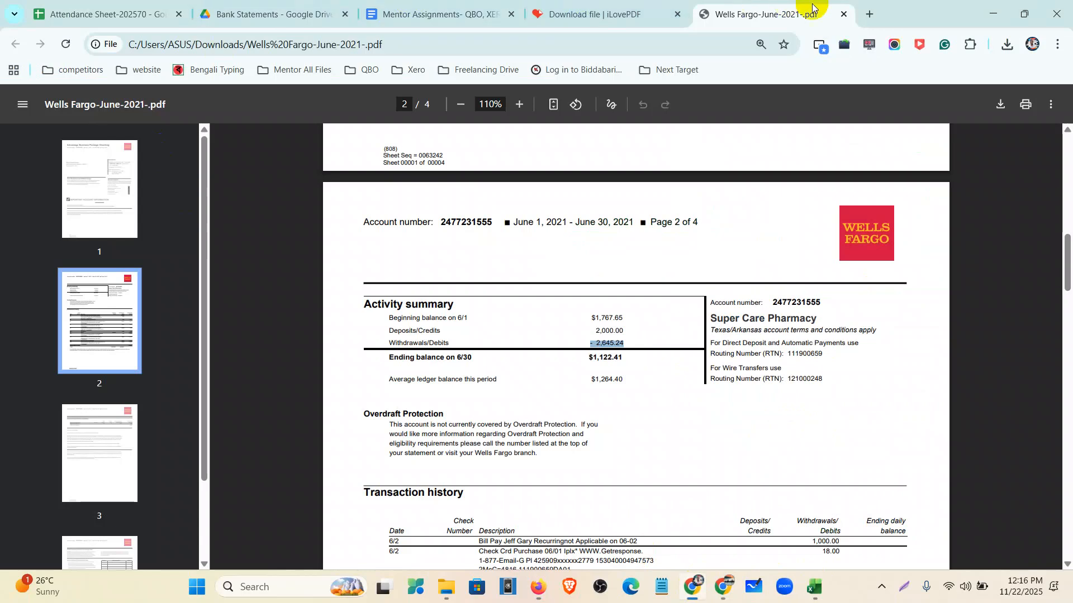
left_click(870, 14)
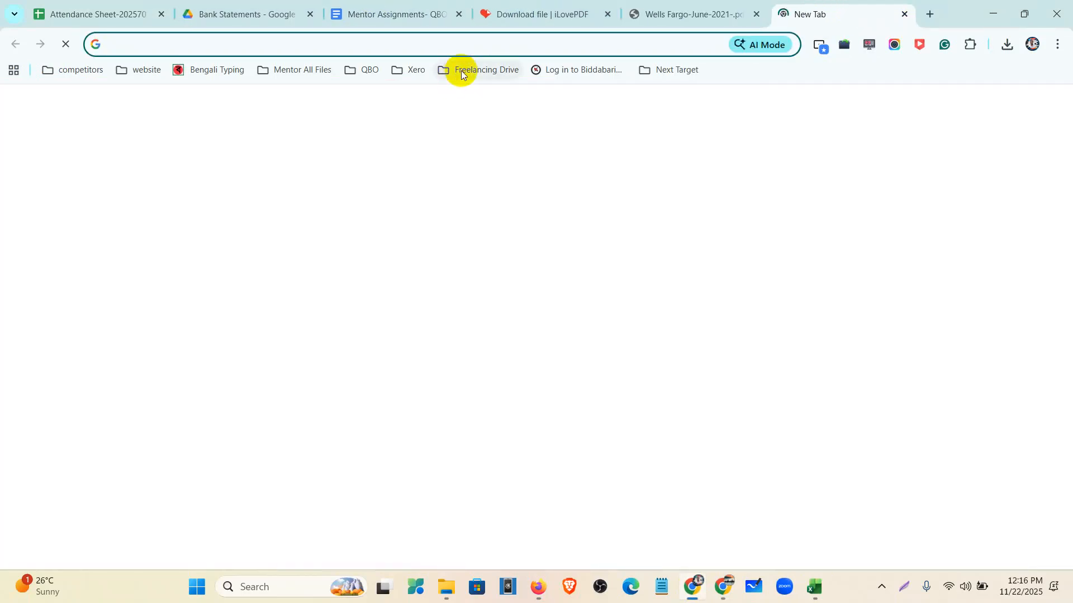
left_click(461, 70)
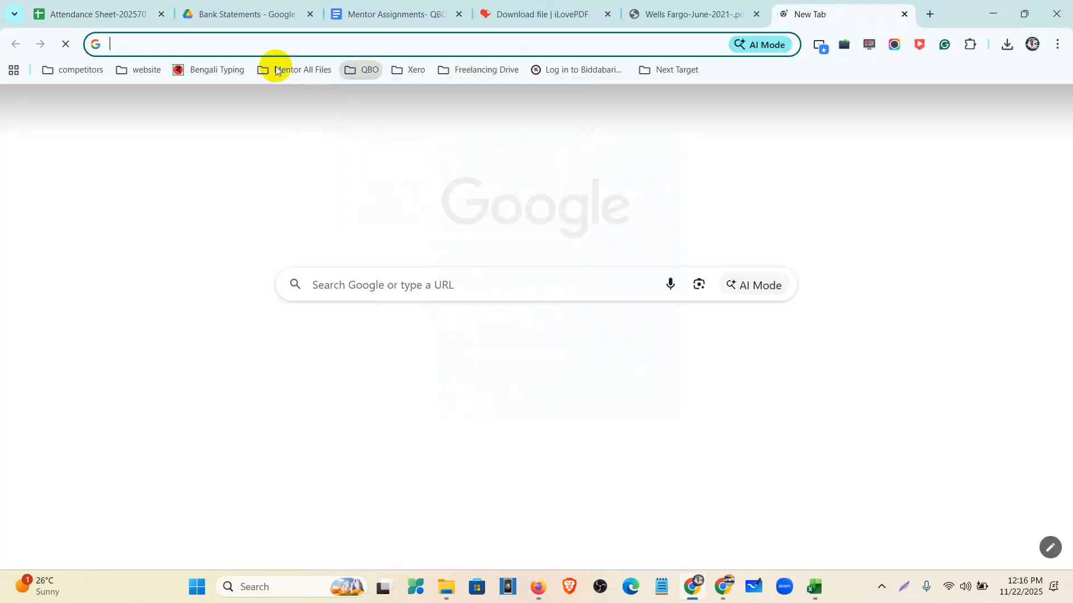
left_click(307, 69)
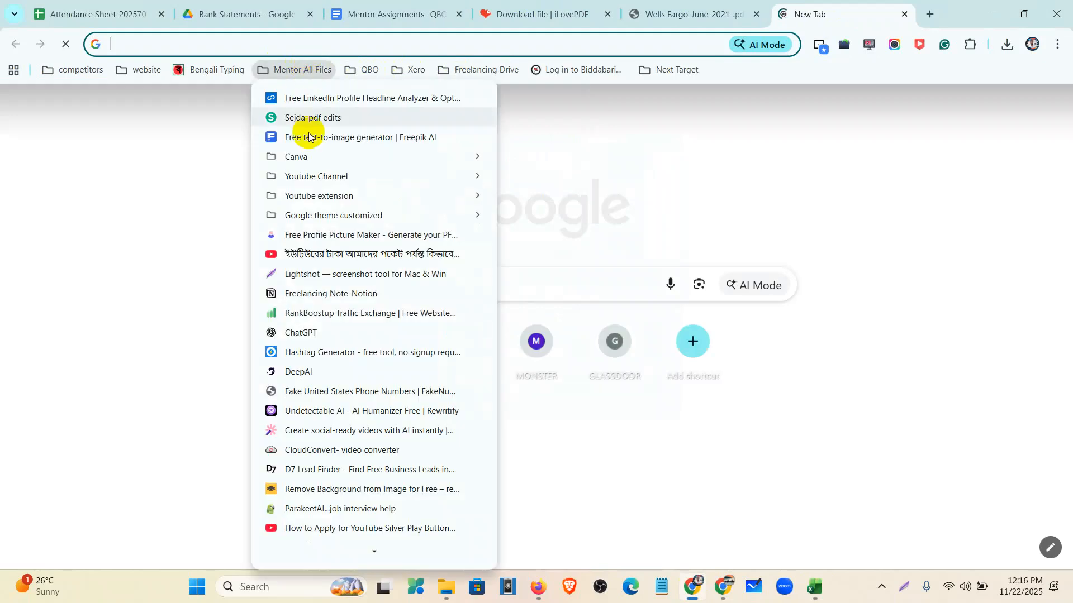
left_click(302, 333)
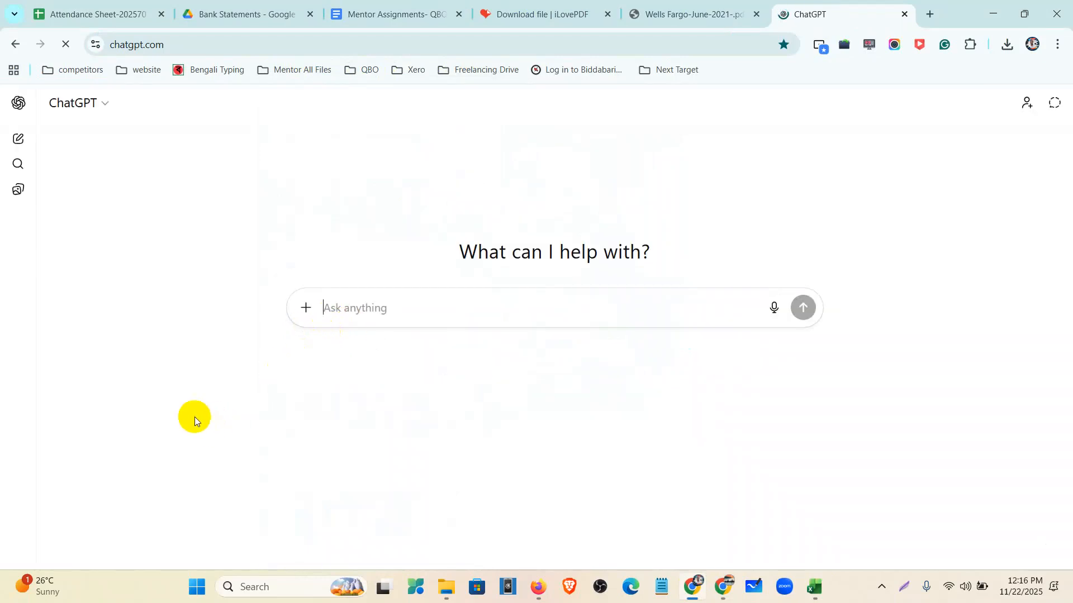
left_click(19, 103)
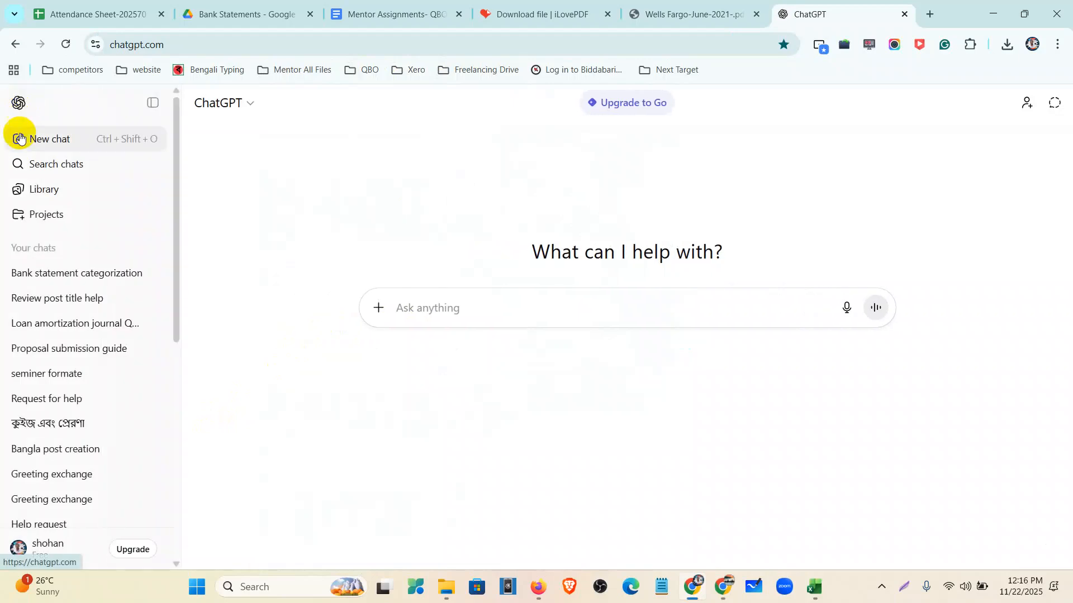
left_click(67, 275)
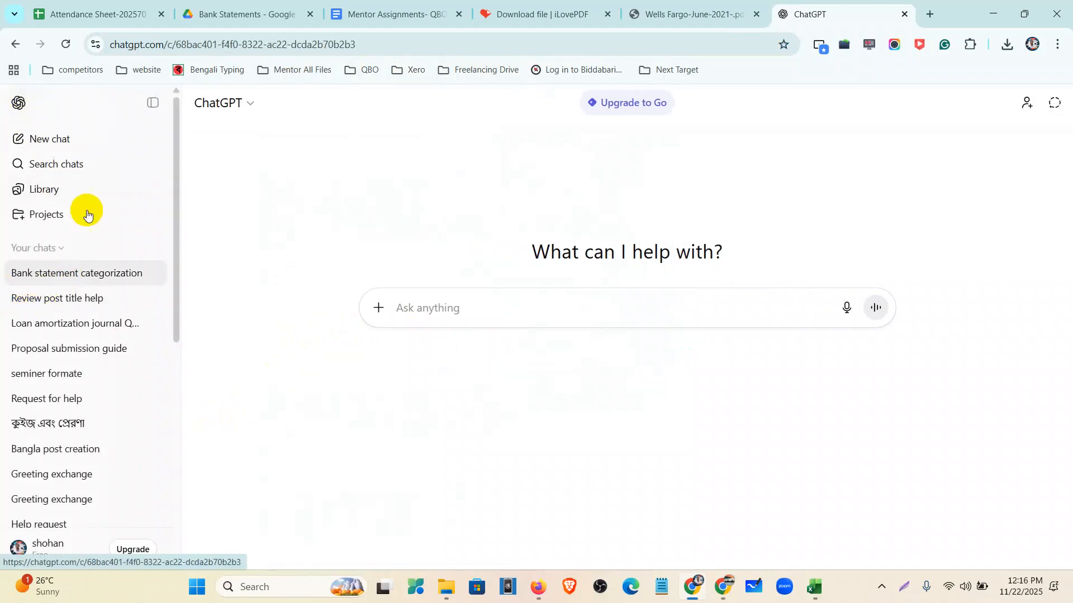
left_click(152, 104)
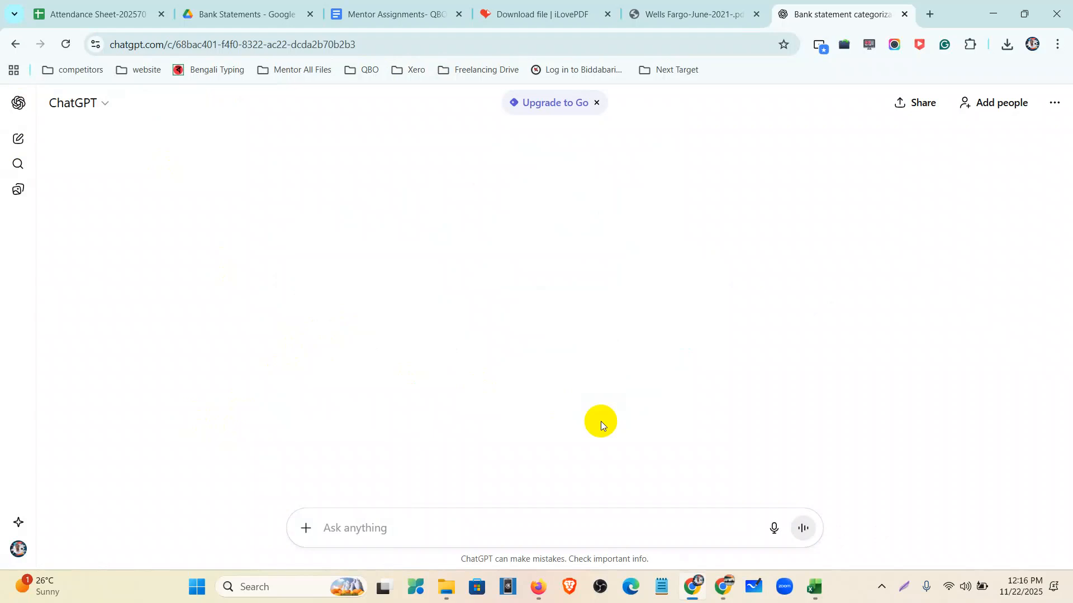
- Reuse the earlier categorization prompt in a new chat and send it
scroll(597, 290, "up", 10)
scroll(598, 290, "up", 15)
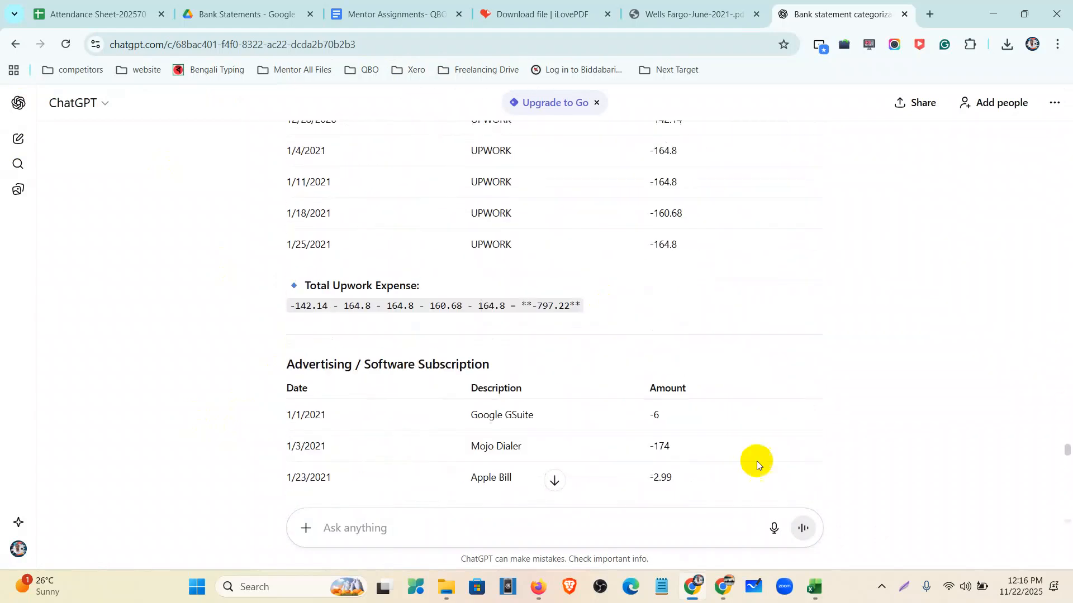
left_click_drag(1064, 445, 1065, 46)
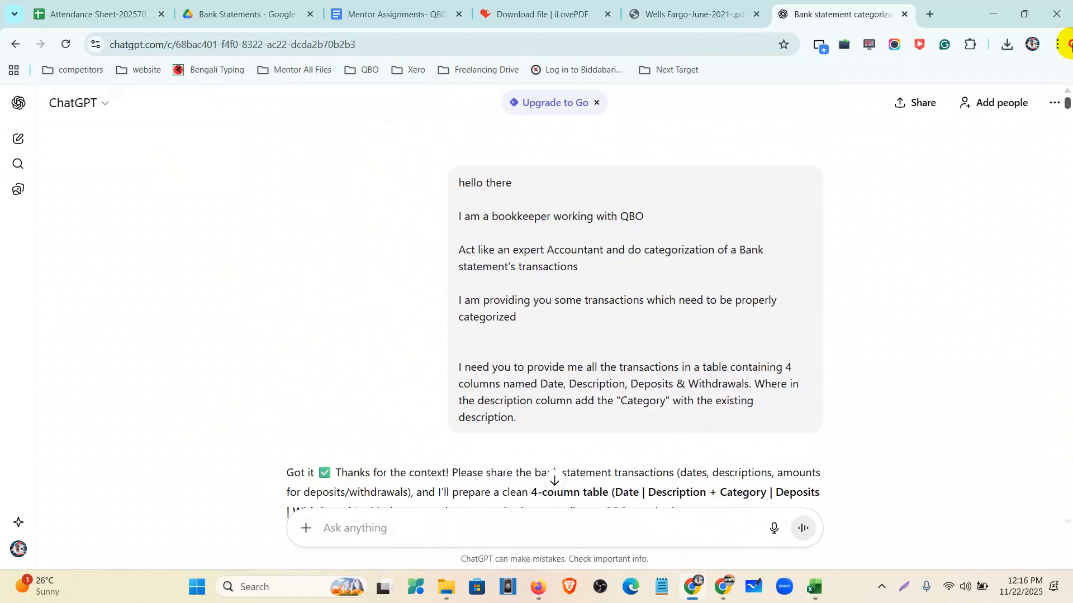
left_click_drag(453, 181, 607, 420)
key("ctrl+c")
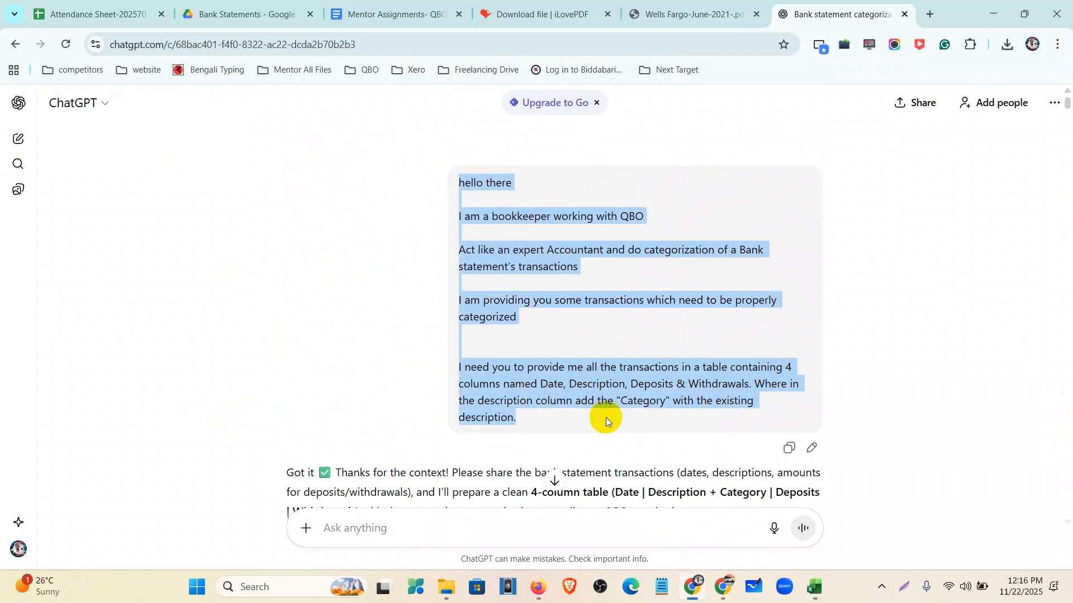
left_click(17, 103)
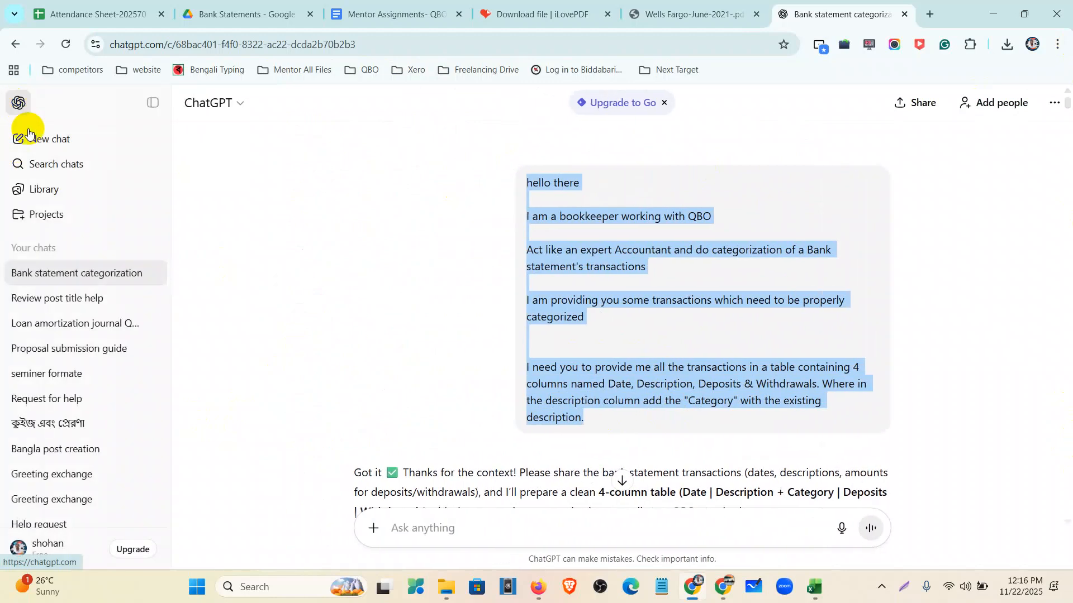
left_click(36, 139)
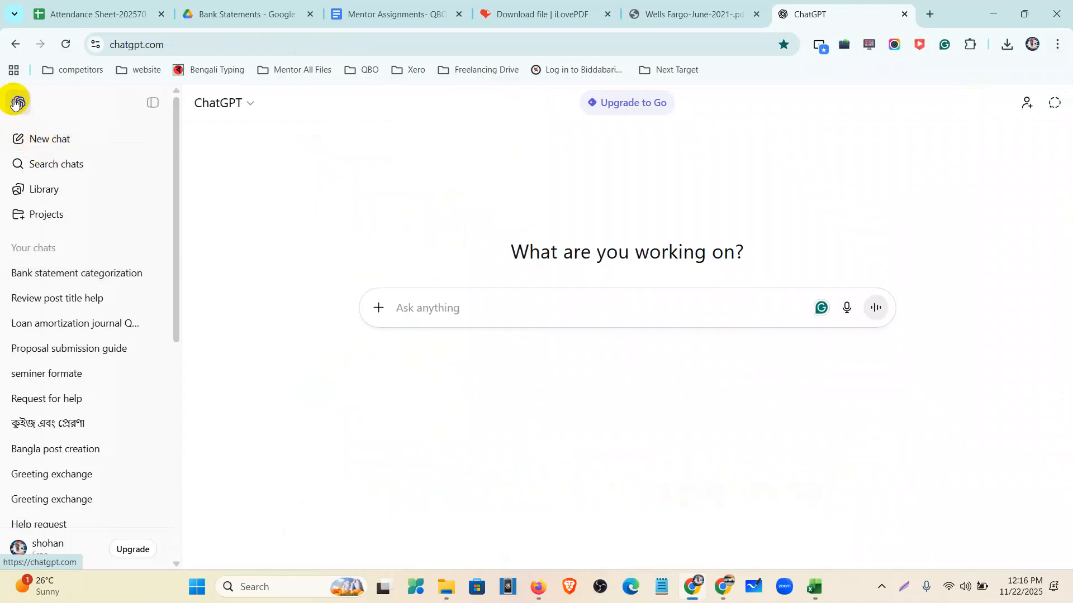
left_click(152, 105)
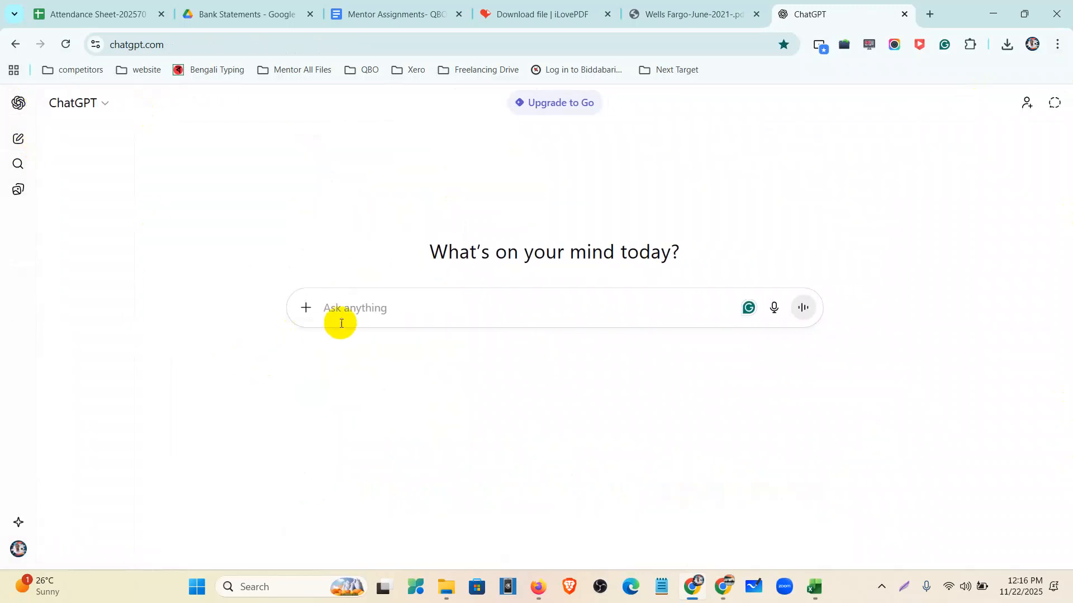
key("ctrl+v")
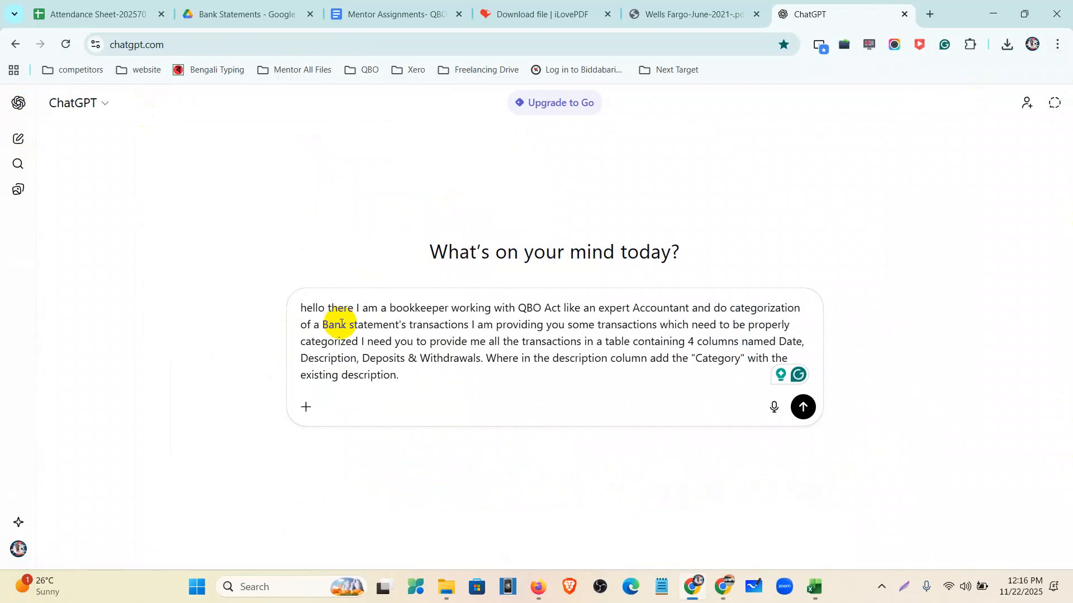
key("Return")
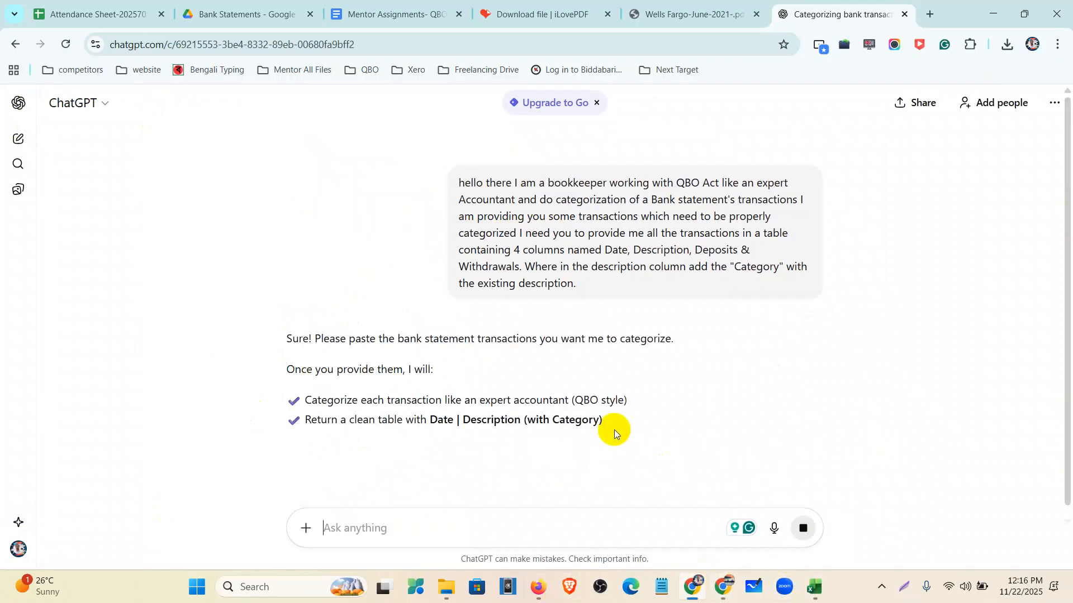
- Copy the A1:D13 transaction table from Excel and send it to ChatGPT
left_click(814, 586)
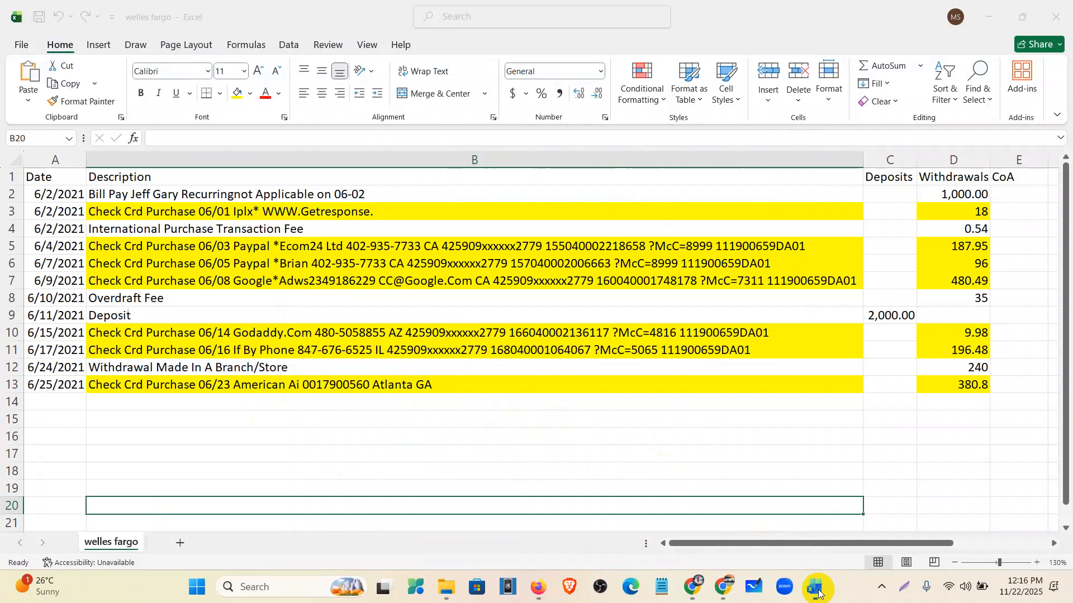
left_click_drag(42, 179, 948, 392)
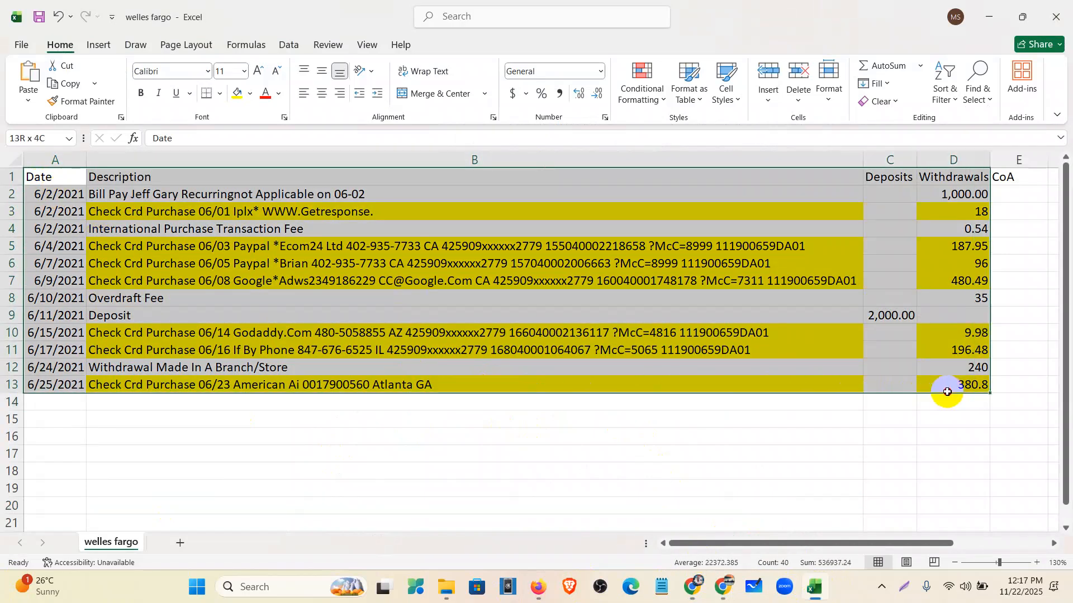
key("ctrl+c")
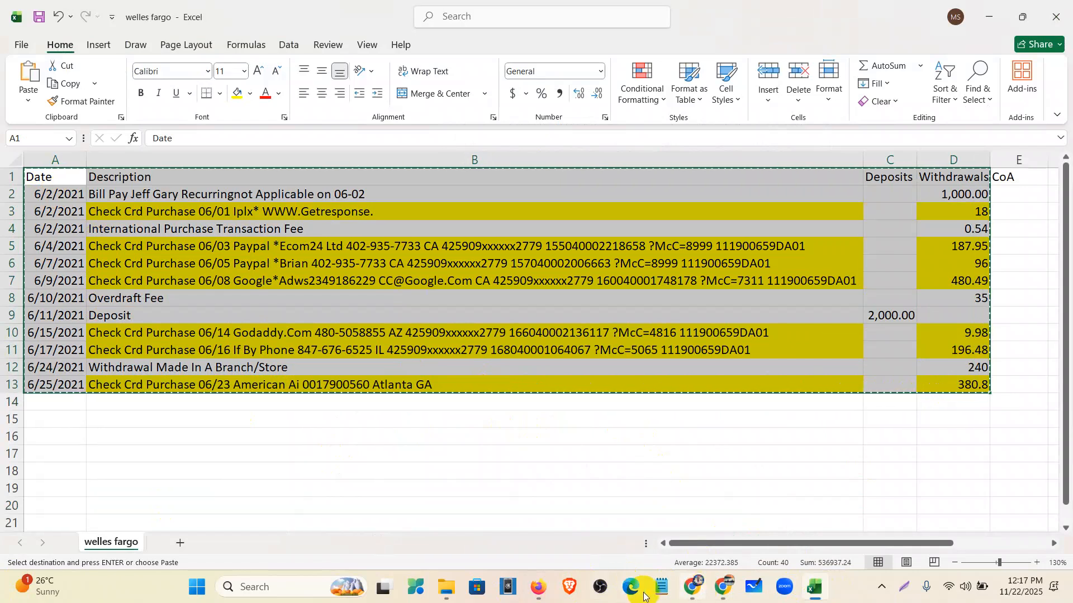
left_click(692, 586)
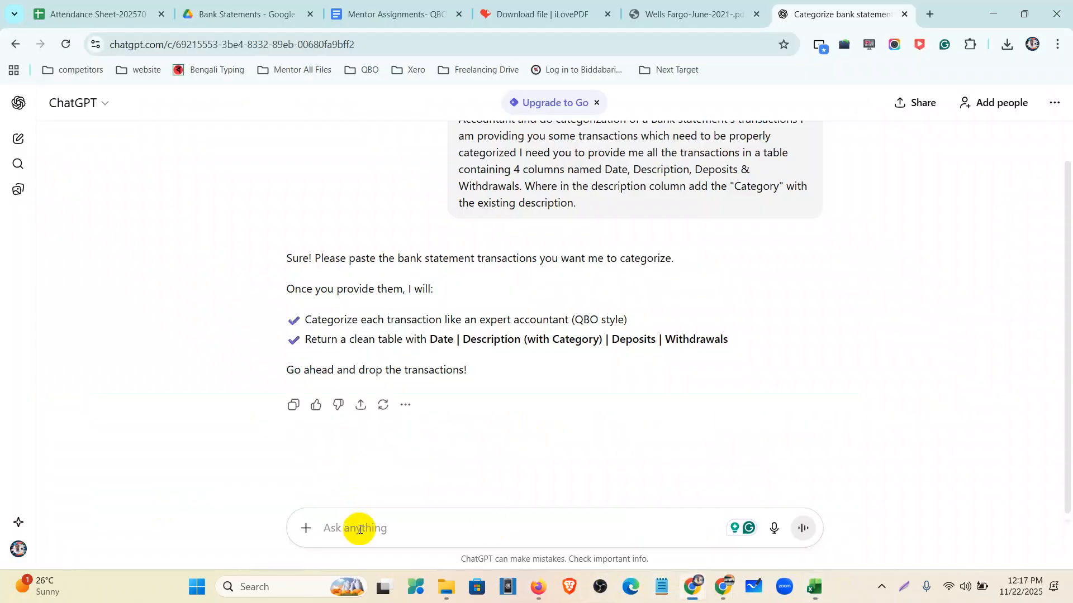
left_click(359, 528)
key("ctrl+v")
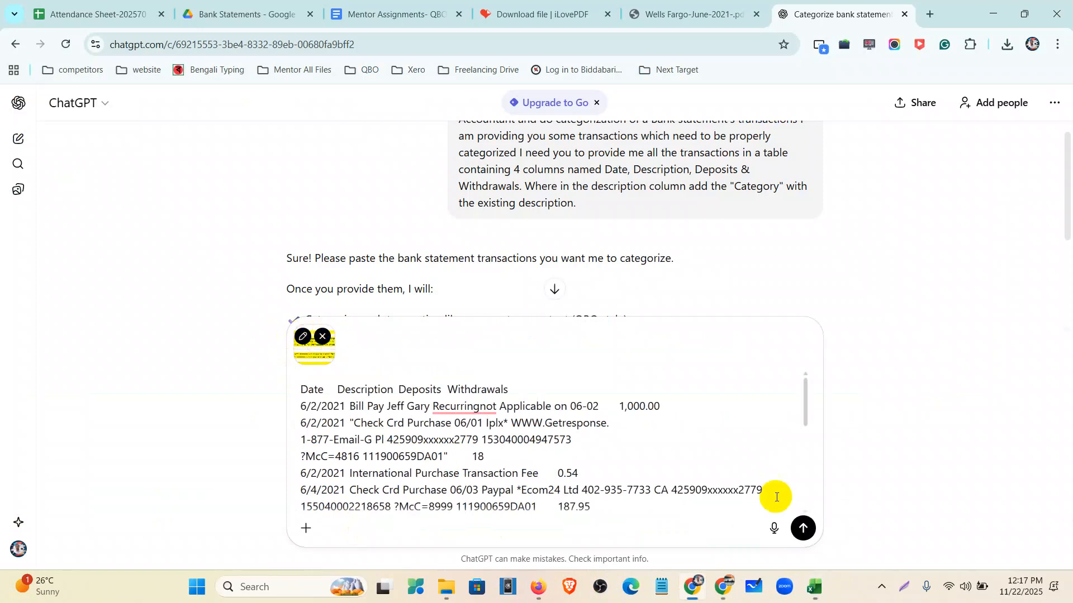
left_click(803, 527)
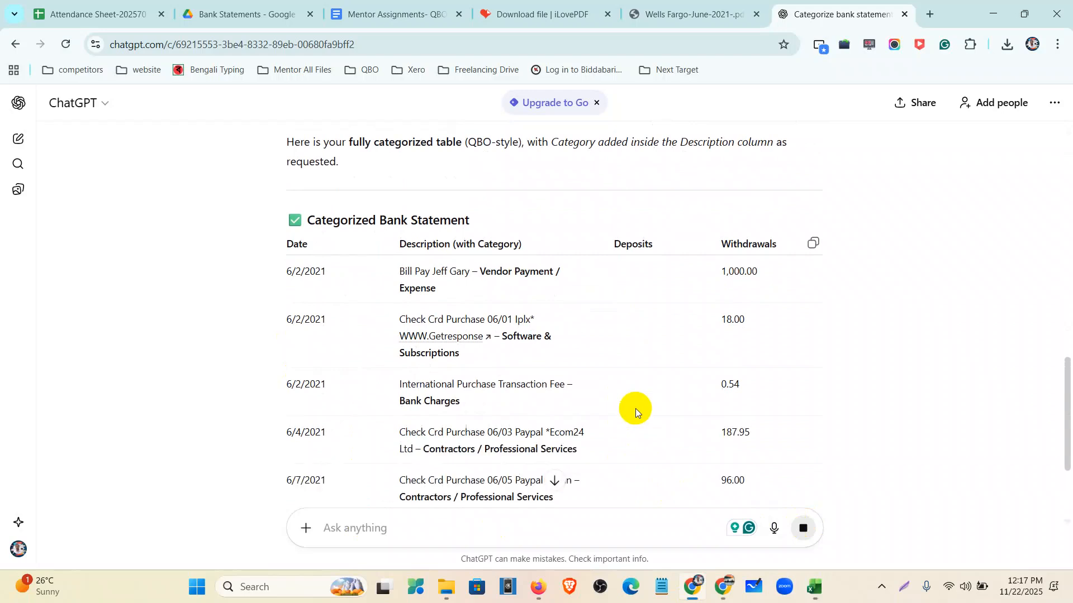
- Scroll ChatGPT's categorized table and highlight the Advertising & Marketing category and the Godaddy row
scroll(637, 411, "down", 3)
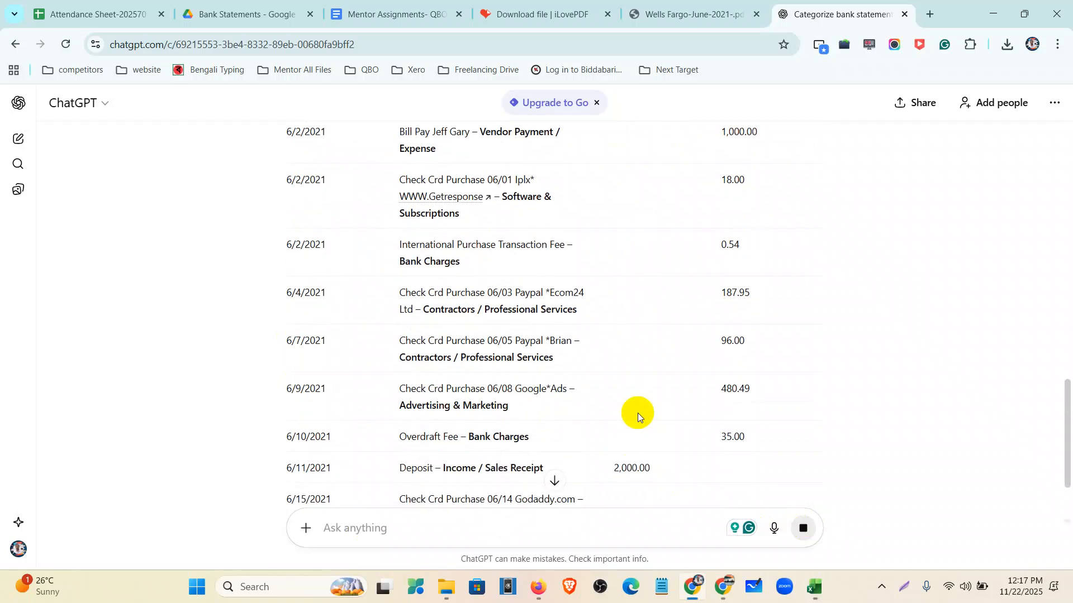
scroll(648, 423, "down", 1)
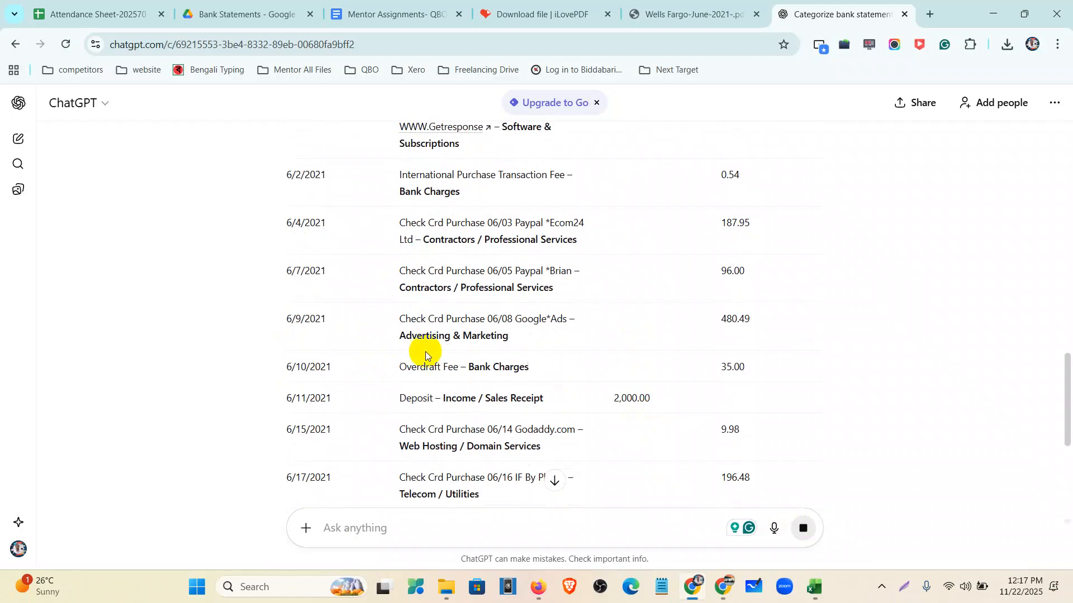
left_click_drag(398, 335, 538, 335)
scroll(539, 338, "down", 2)
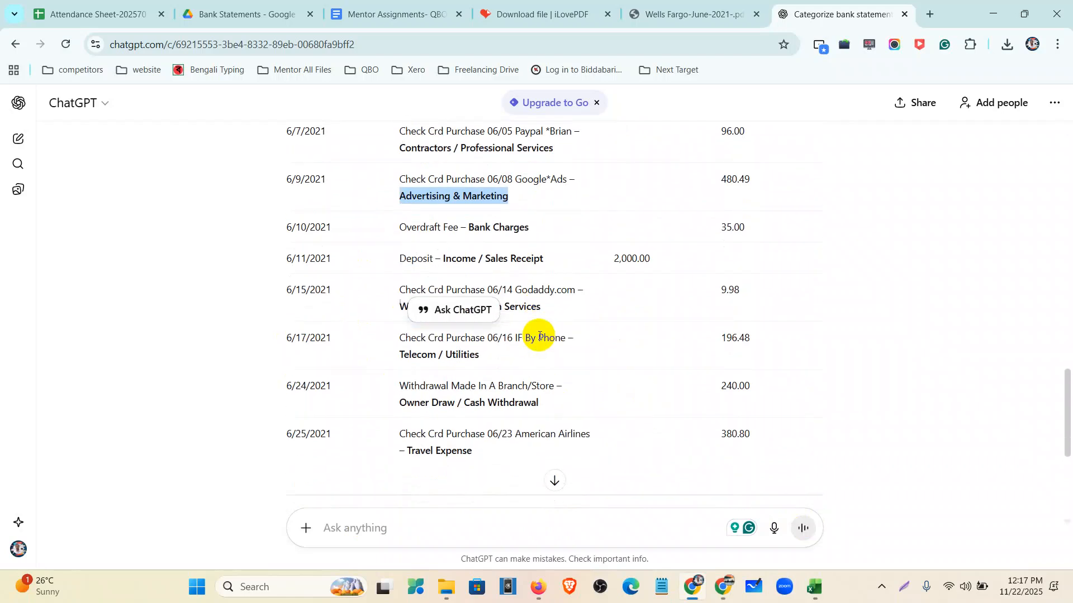
left_click_drag(386, 309, 556, 328)
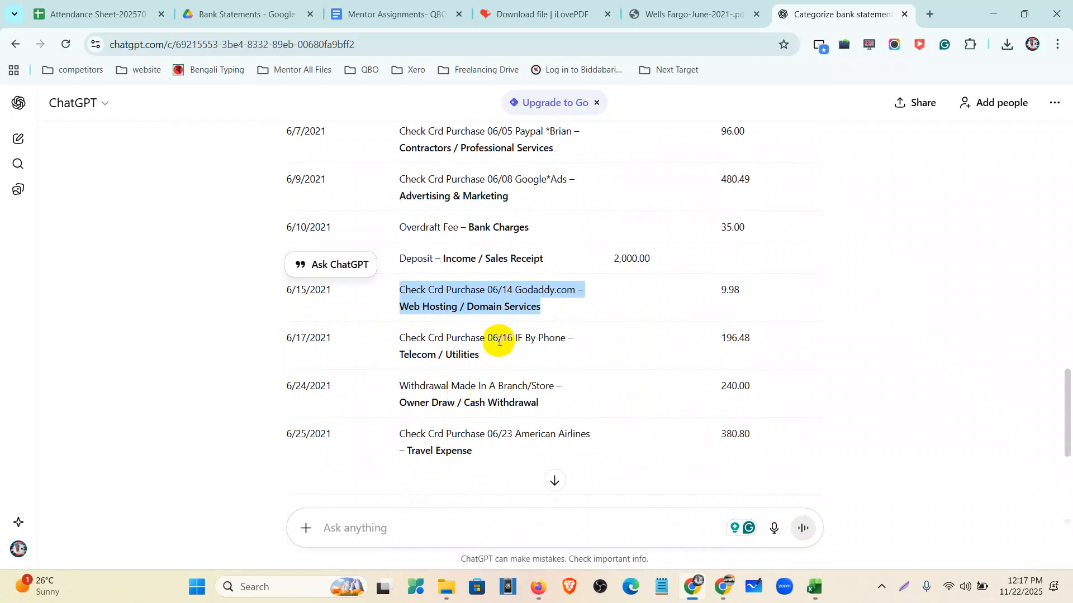
- Search 'ad' and set the rule's category to Other Types of Expenses-Advertising Expenses
left_click(539, 586)
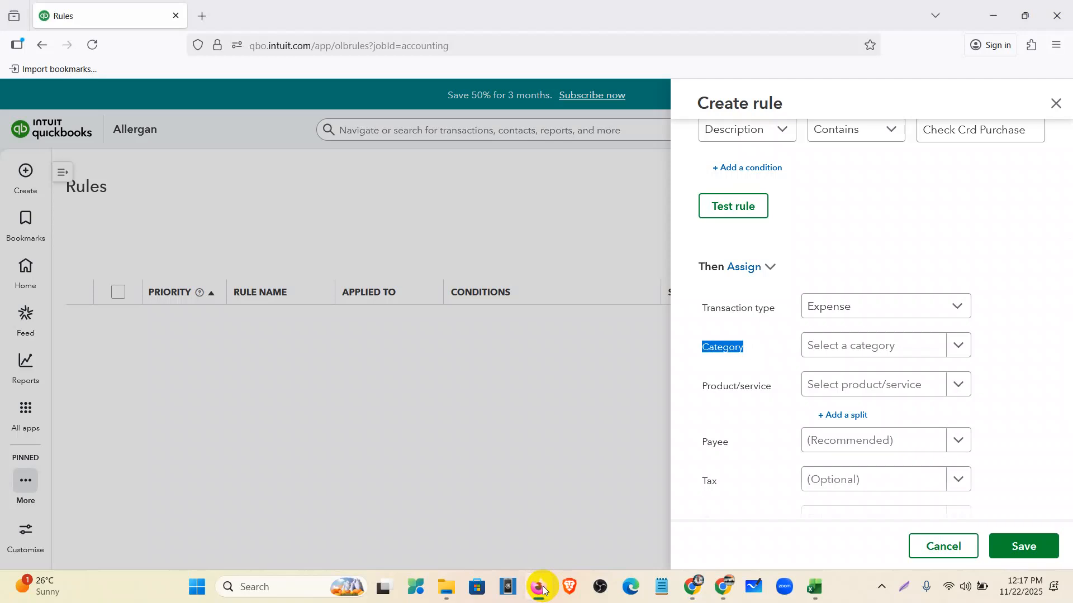
left_click(849, 350)
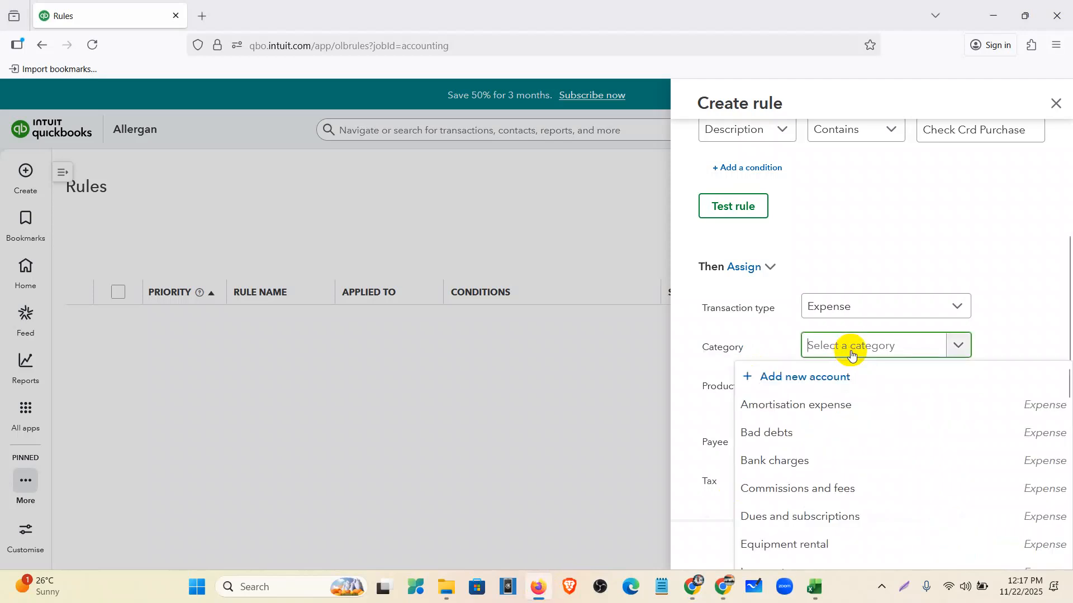
type("ad")
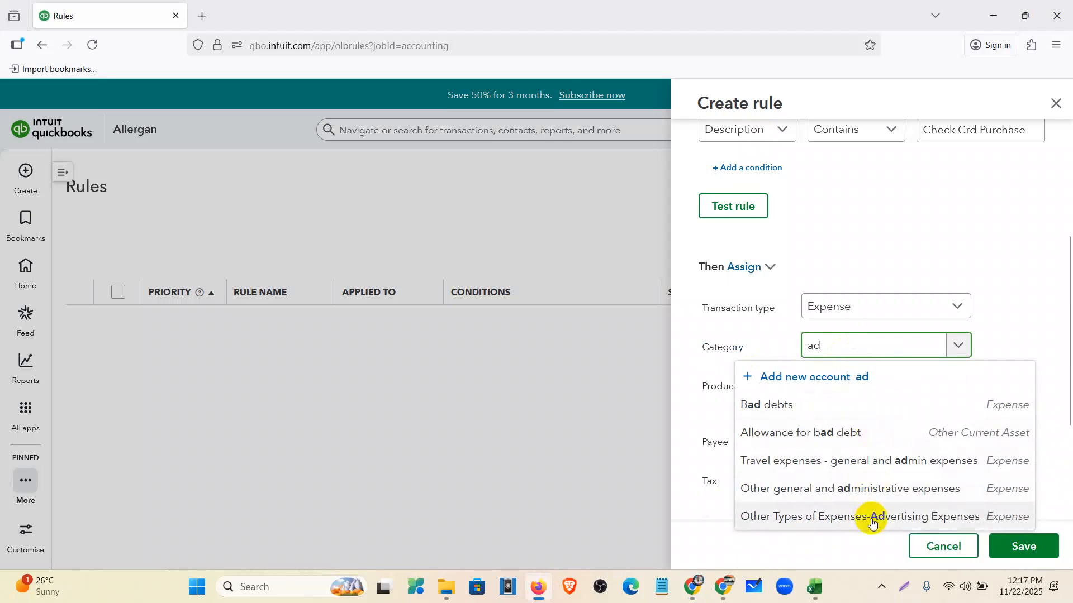
left_click(870, 517)
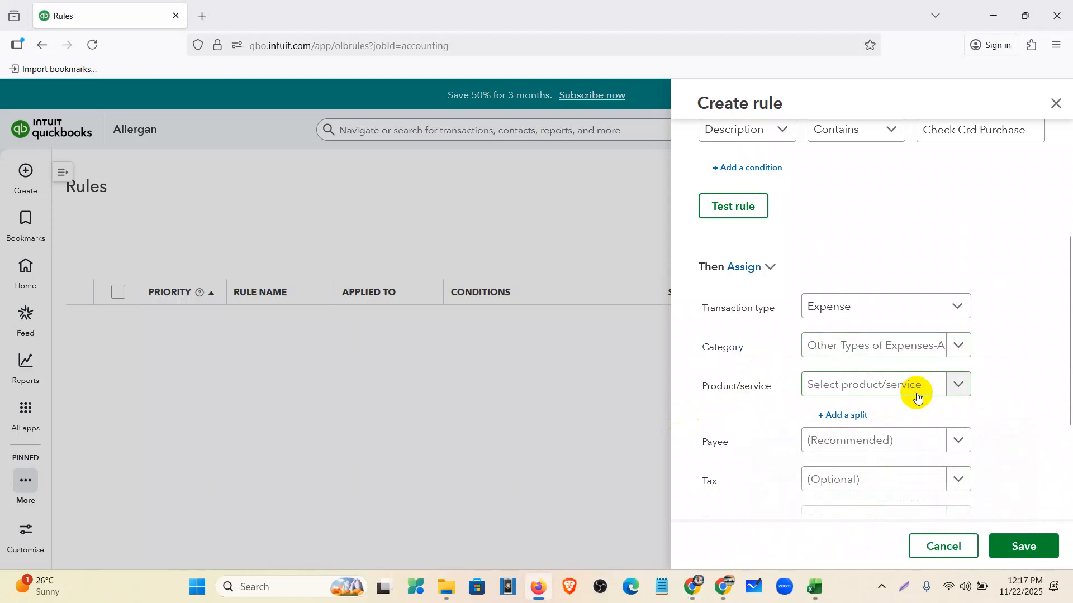
scroll(893, 385, "down", 3)
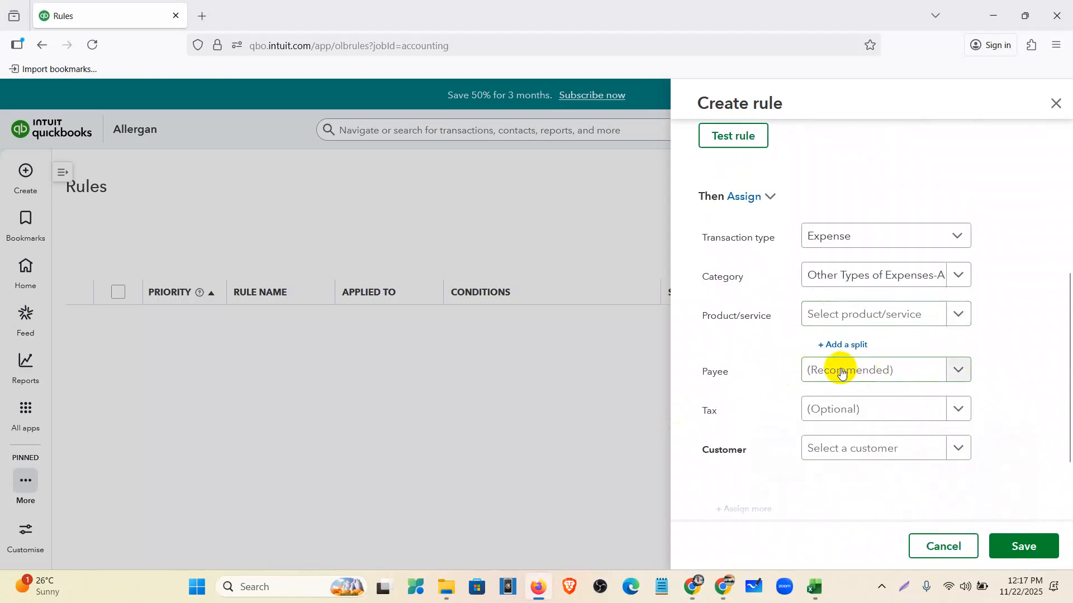
left_click(841, 371)
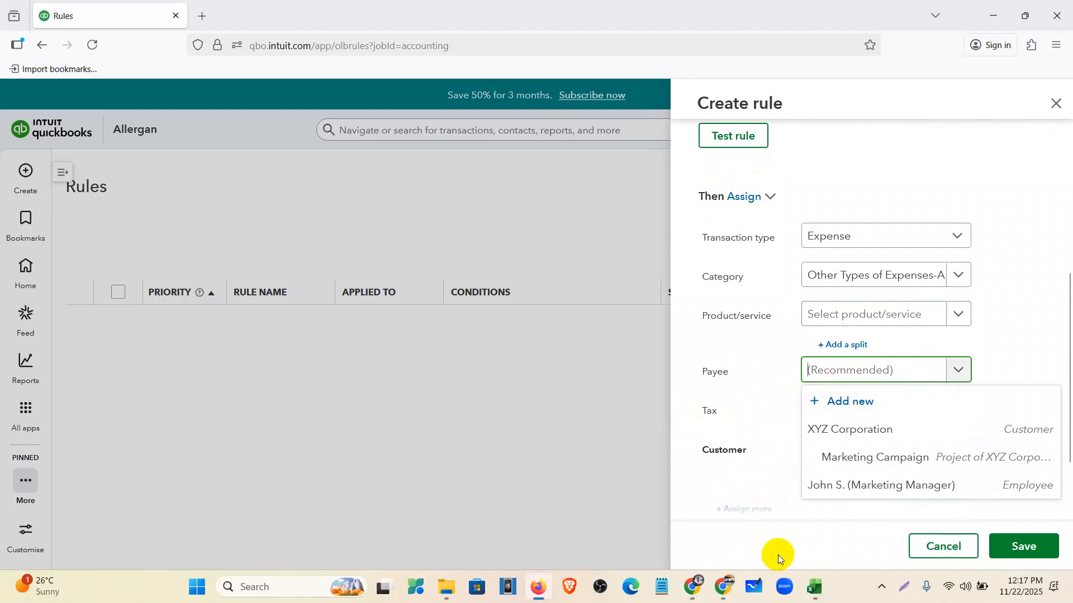
left_click(810, 592)
left_click(303, 436)
left_click(211, 212)
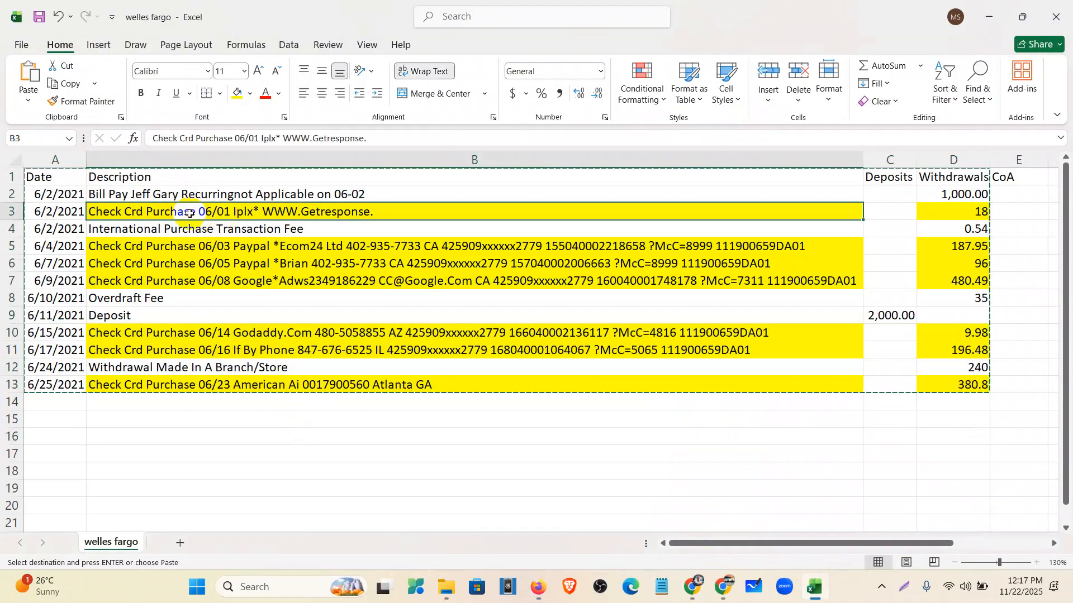
double_click(396, 213)
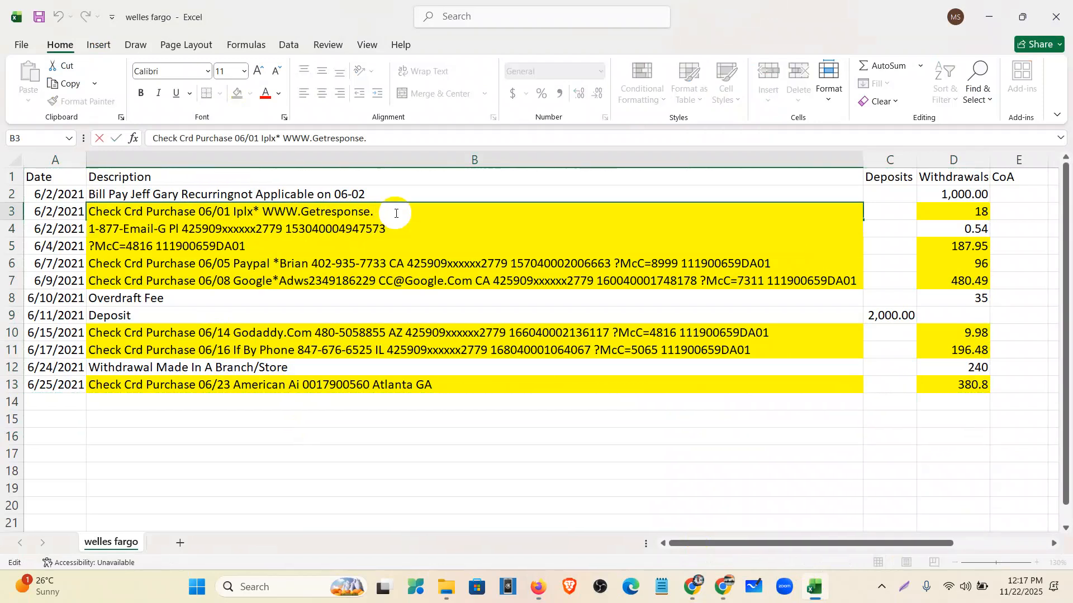
left_click(430, 173)
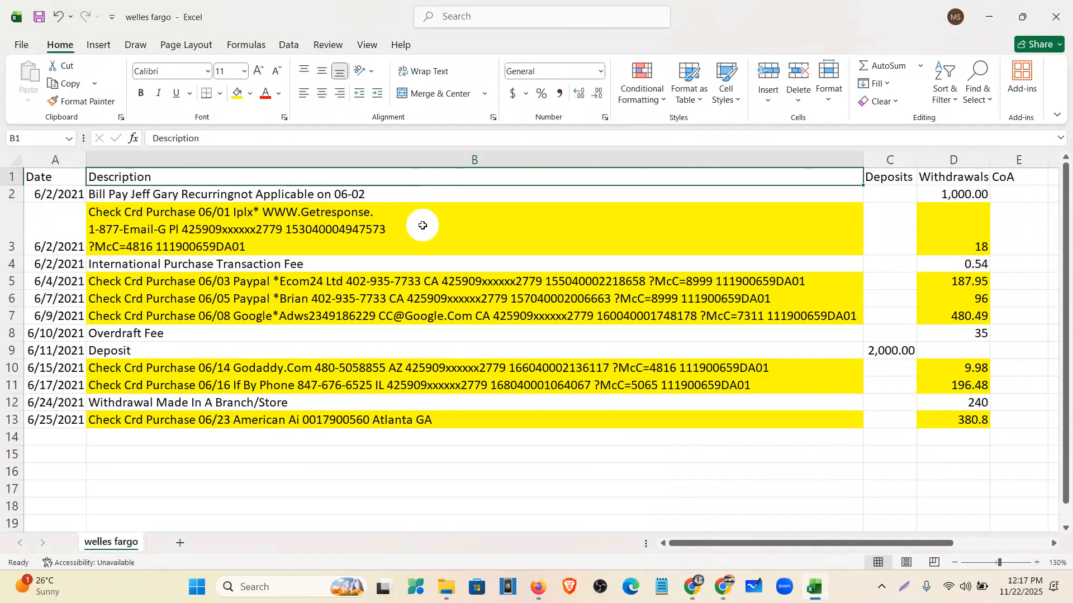
left_click(418, 227)
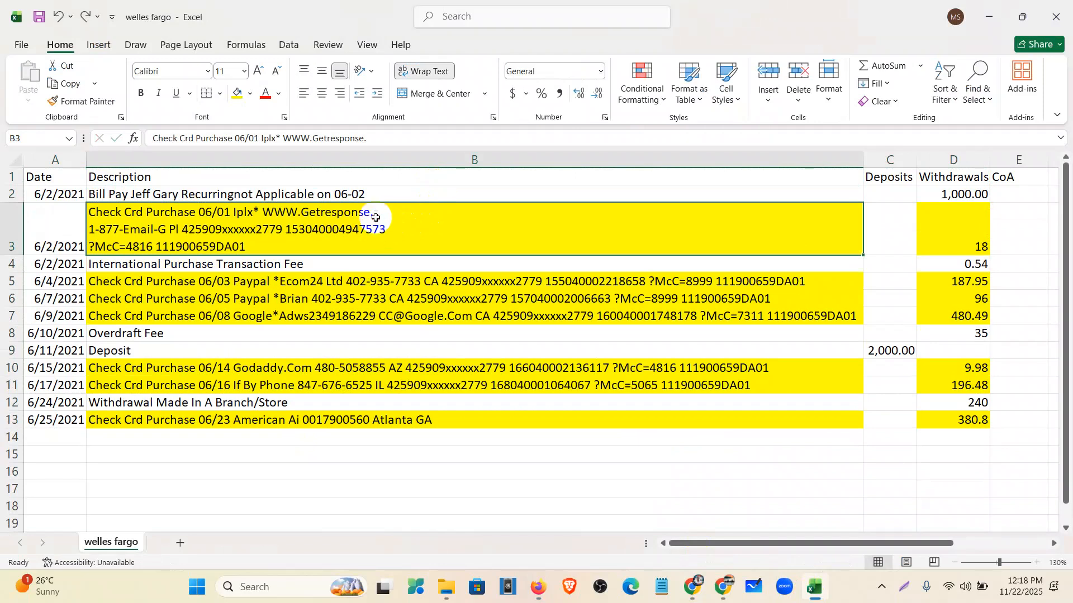
left_click_drag(376, 217, 263, 213)
- Review the Paypal, Google Ads, Godaddy, If By Phone and American Ai descriptions in B5–B13
double_click(260, 282)
double_click(243, 283)
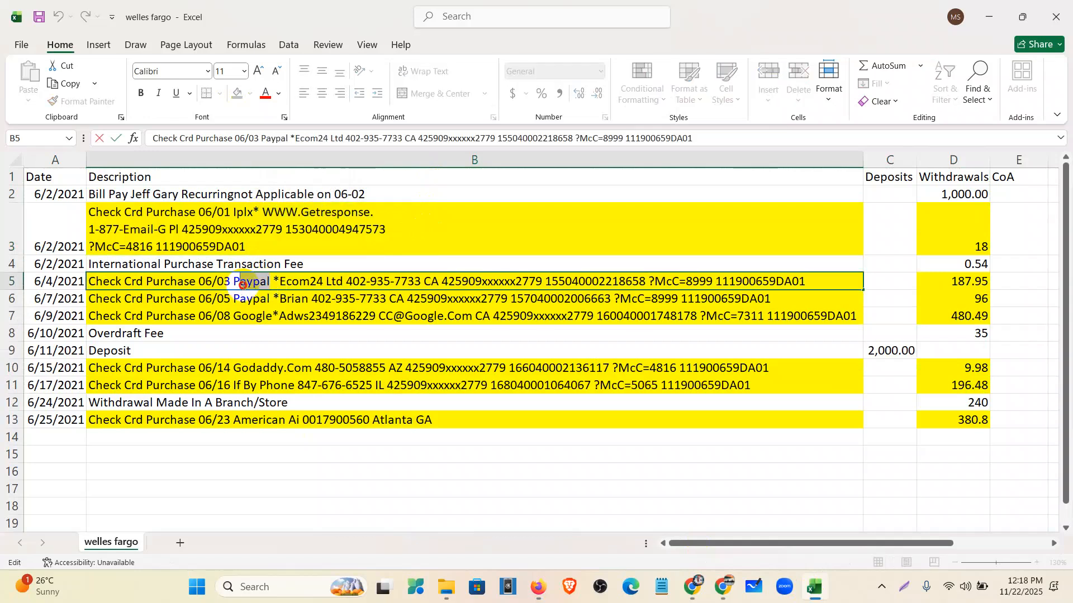
double_click(263, 300)
left_click_drag(272, 300, 224, 300)
left_click(290, 315)
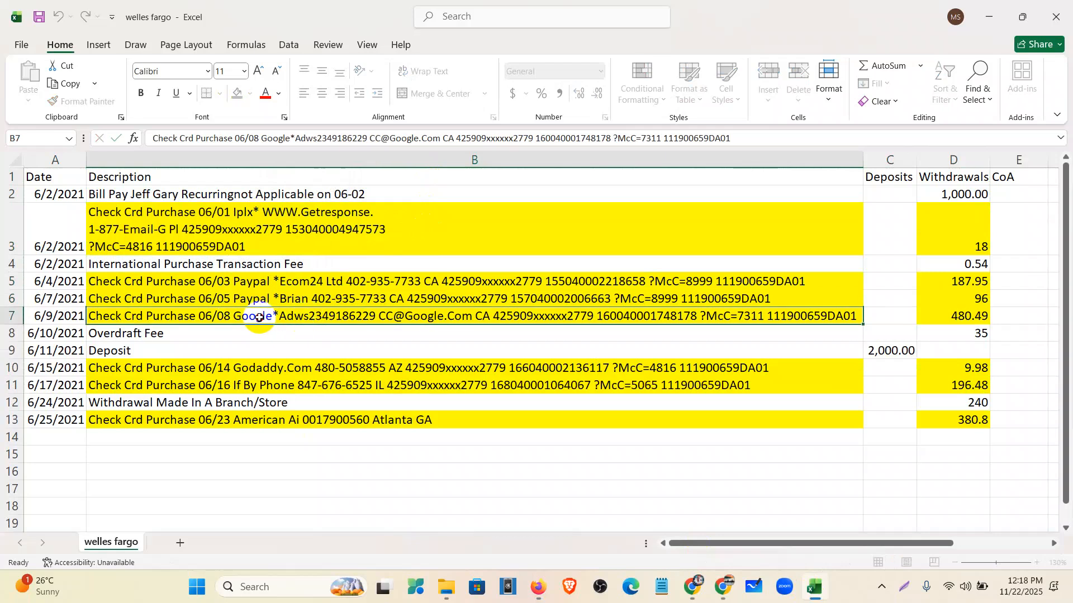
left_click(266, 368)
left_click(271, 387)
left_click(285, 420)
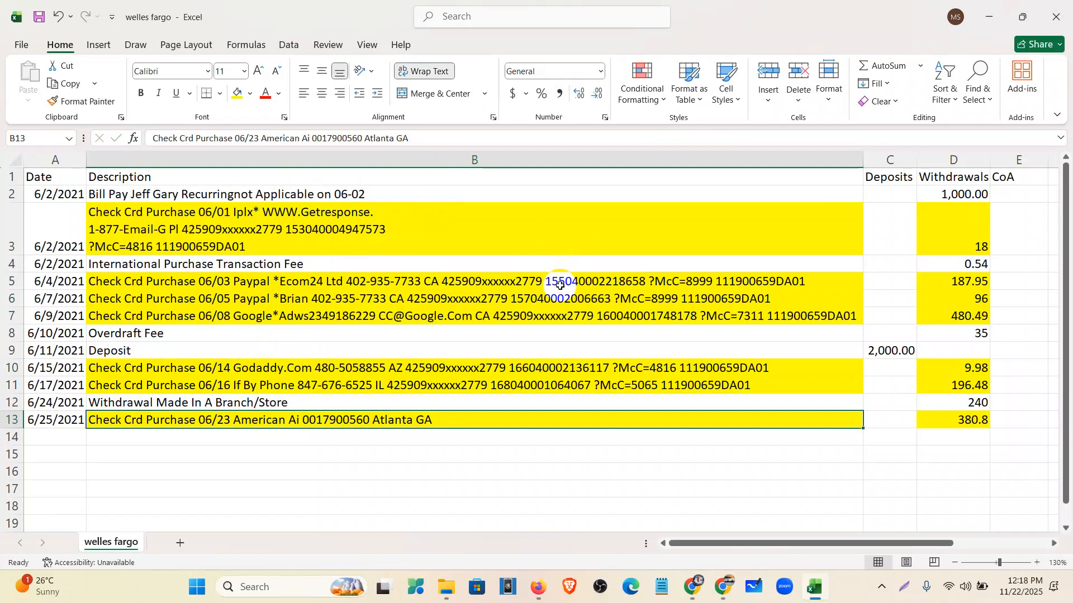
- Shorten row 3 so the Getresponse description wraps onto two lines
left_click(475, 251)
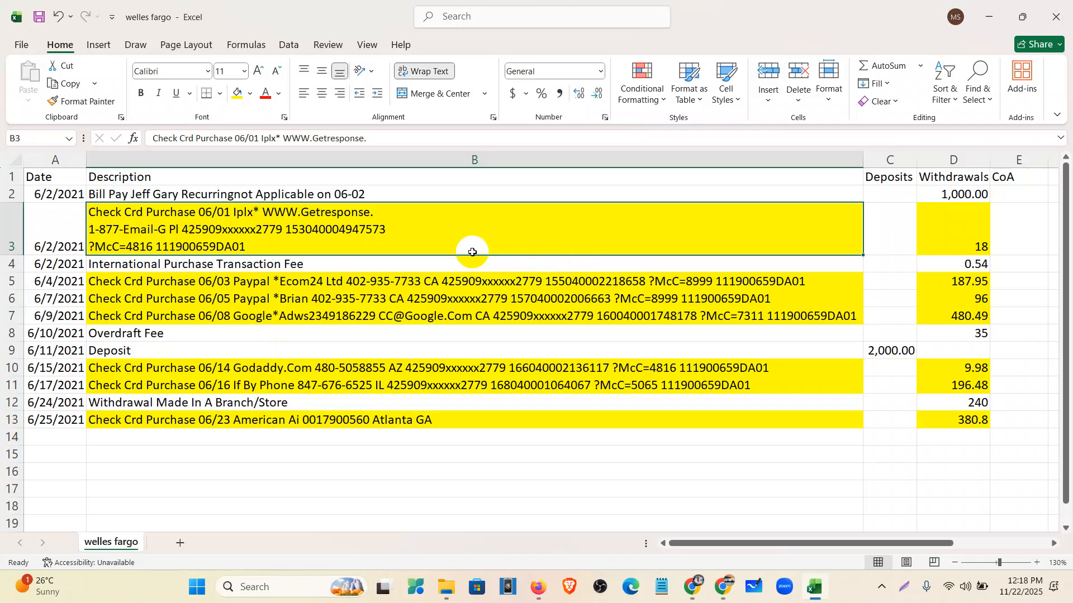
left_click(15, 252)
left_click_drag(21, 254, 21, 234)
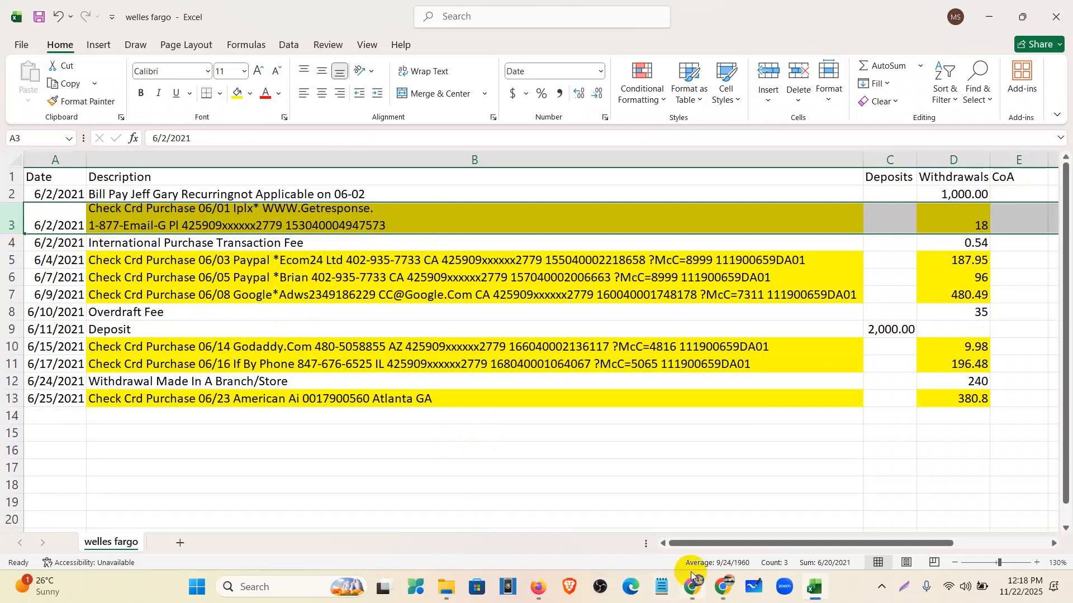
- Add a new supplier named 'myself' and save it as Rule 1's payee
left_click(537, 586)
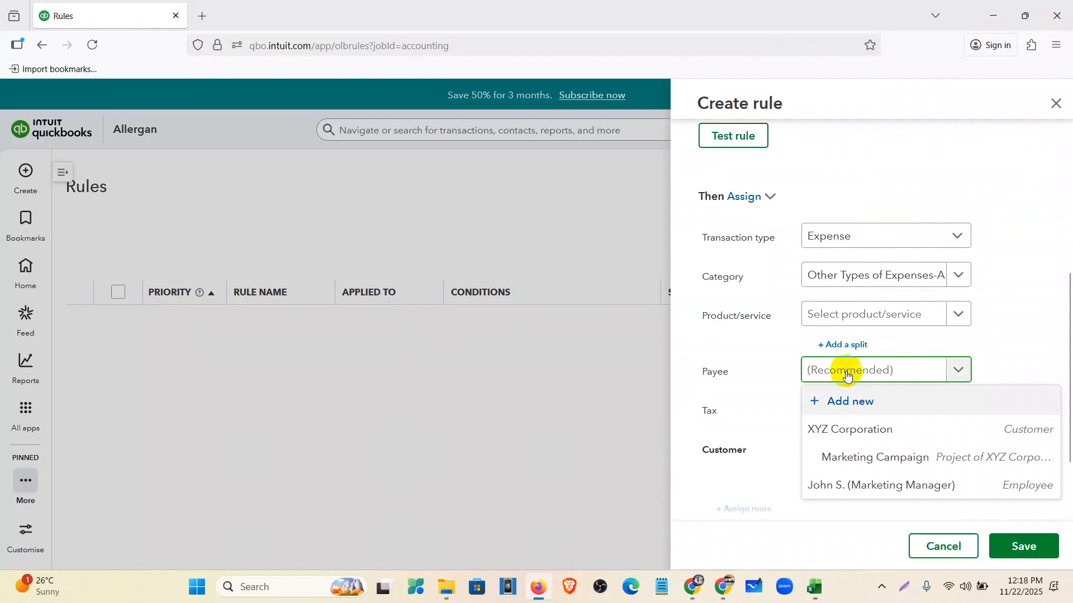
left_click(743, 380)
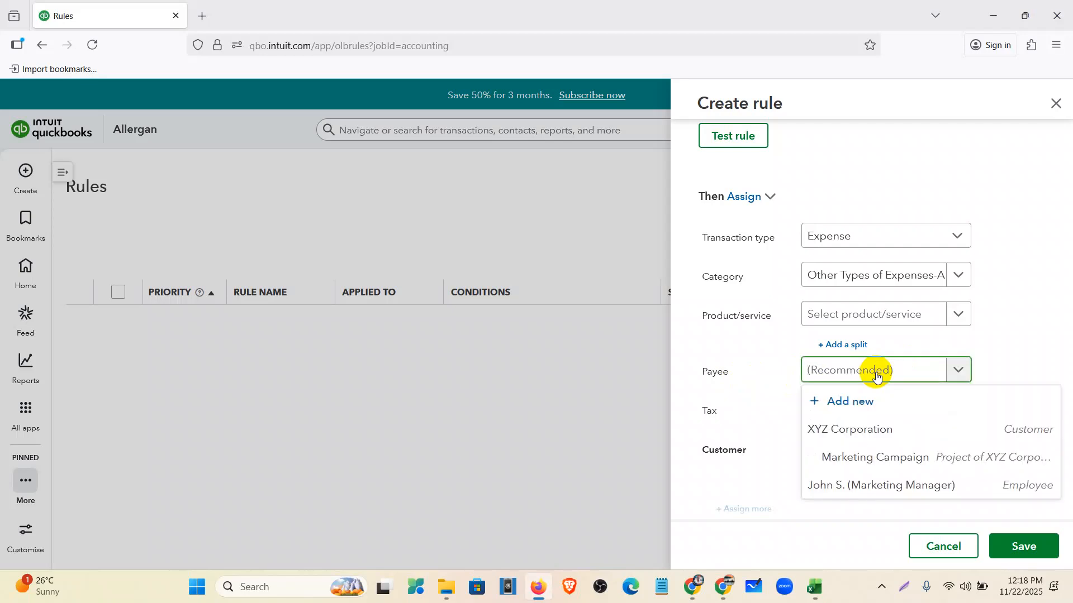
type("myself")
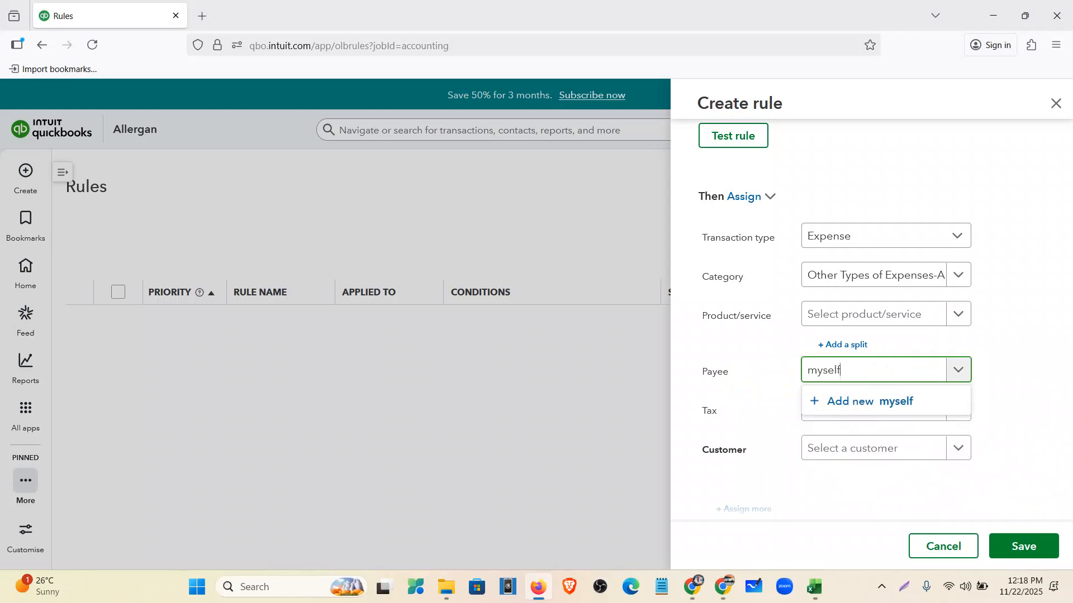
left_click(888, 398)
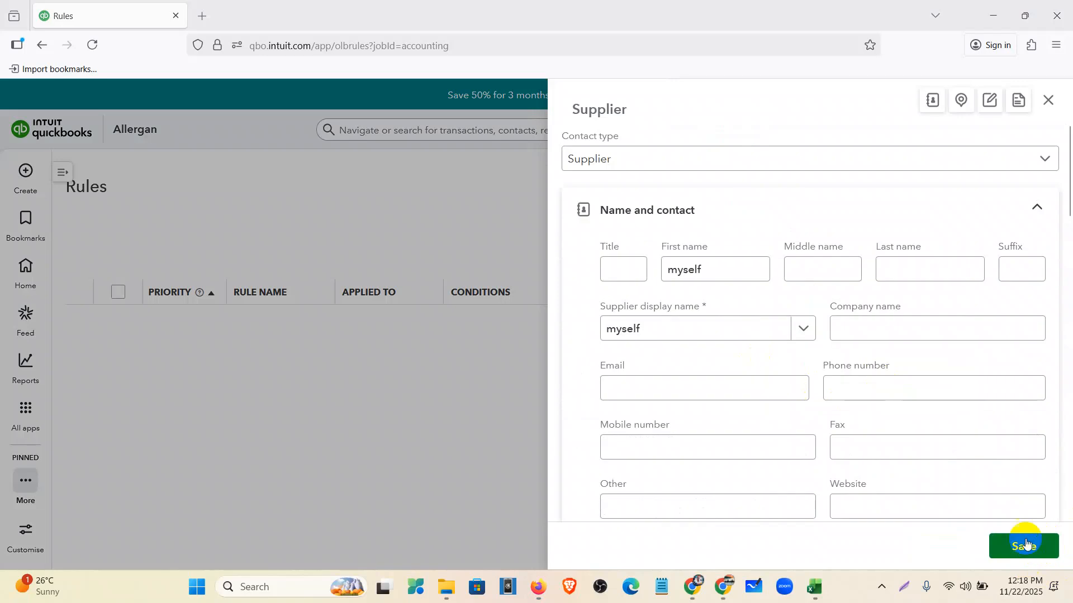
left_click(1028, 548)
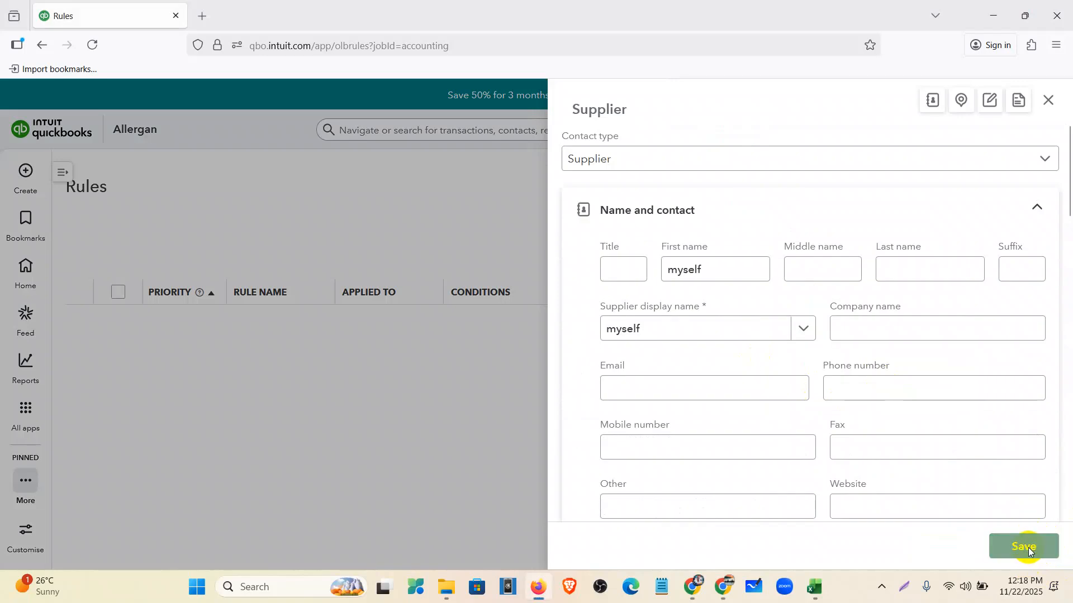
scroll(876, 324, "down", 3)
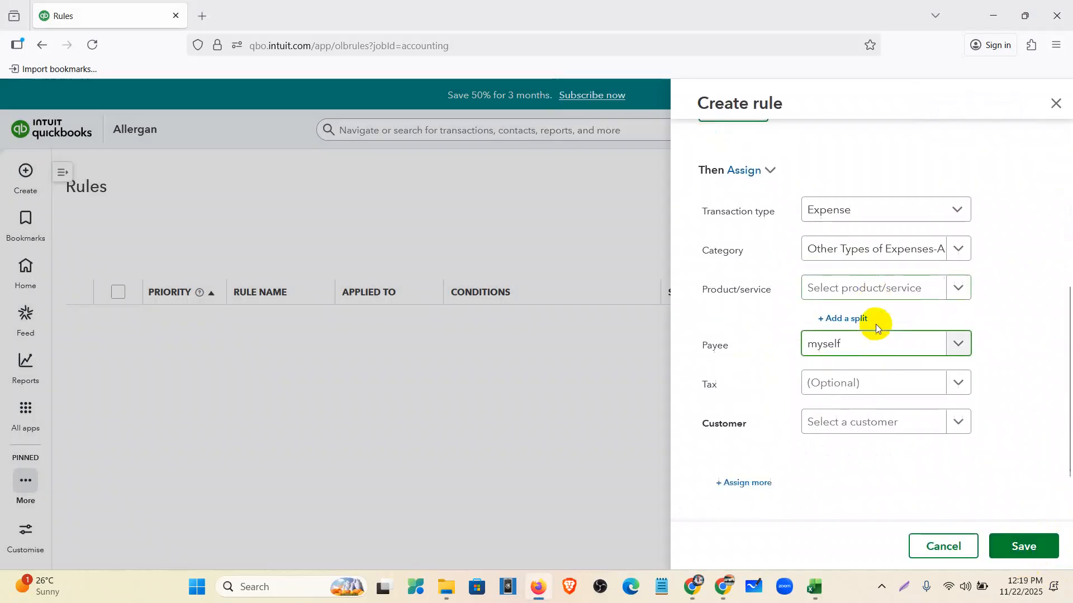
- After checking VAT rates, apply Tax (10%), turn off auto-add, and save Rule 1
left_click(850, 312)
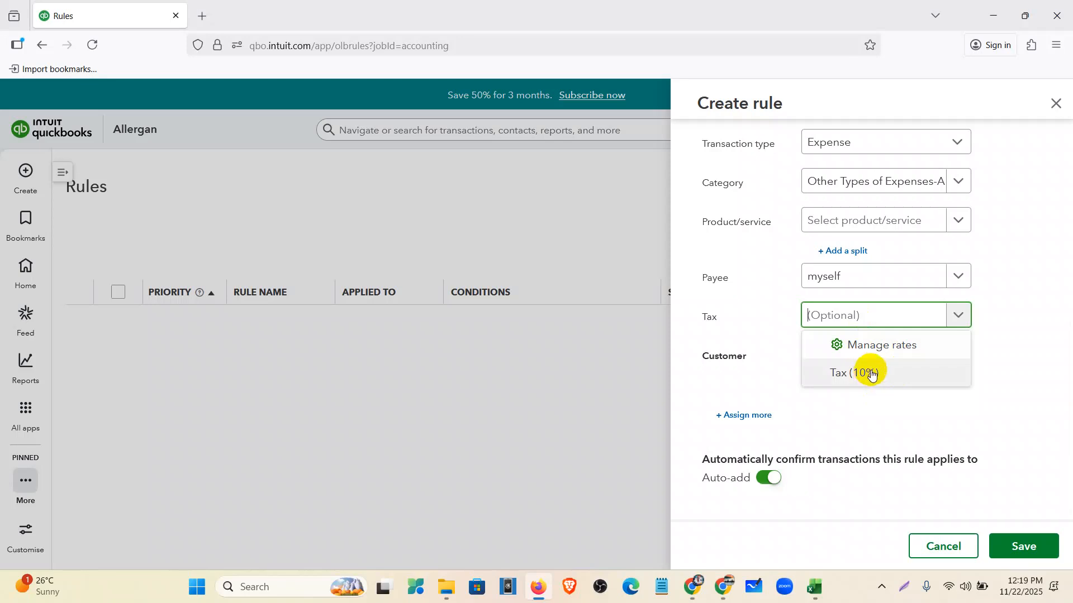
left_click(870, 348)
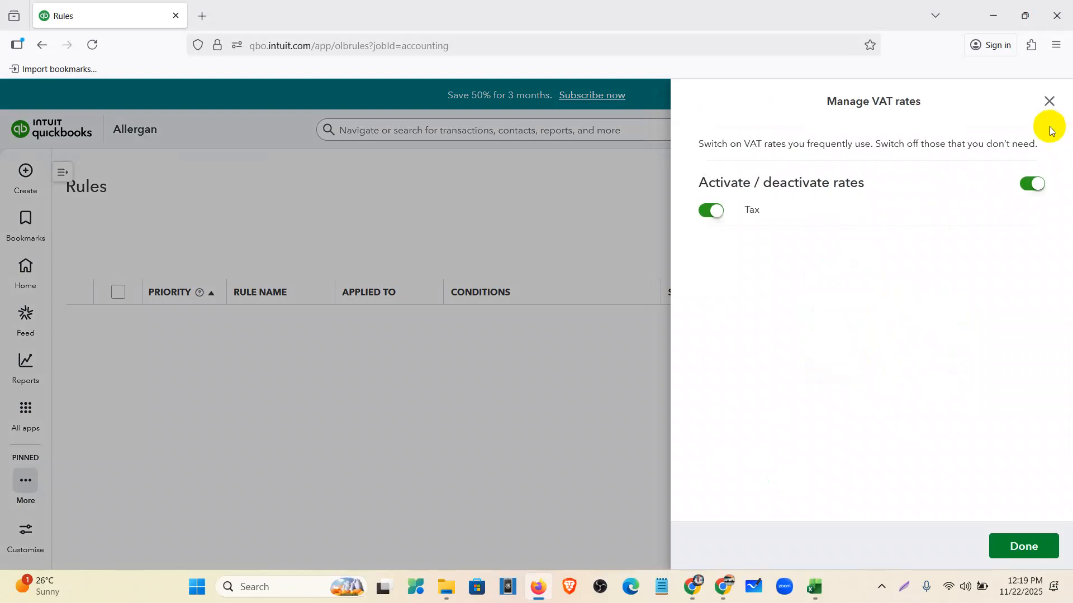
left_click(1049, 101)
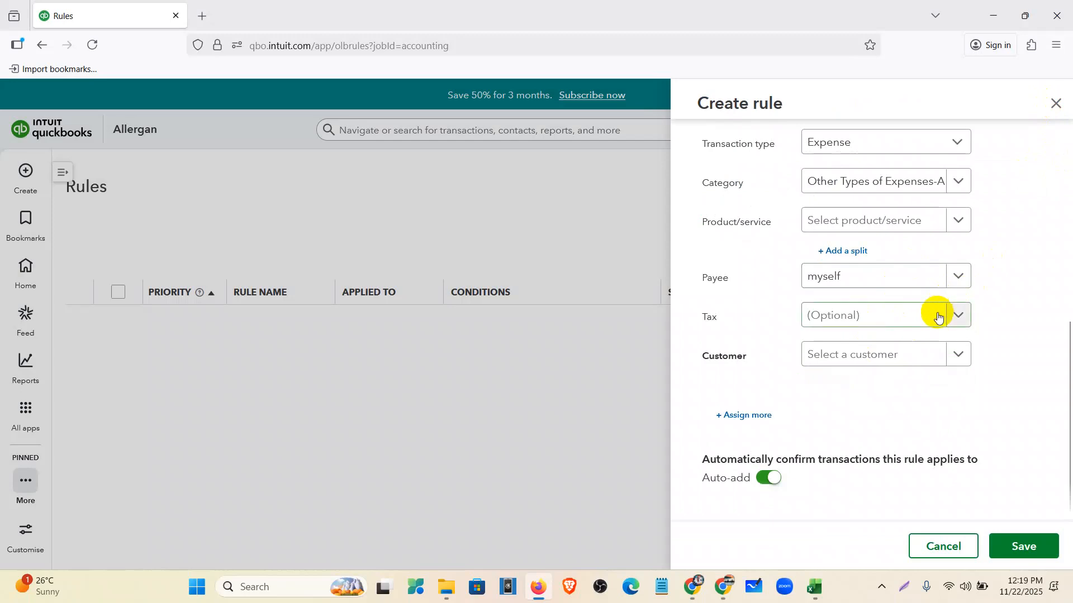
left_click(927, 316)
left_click(854, 371)
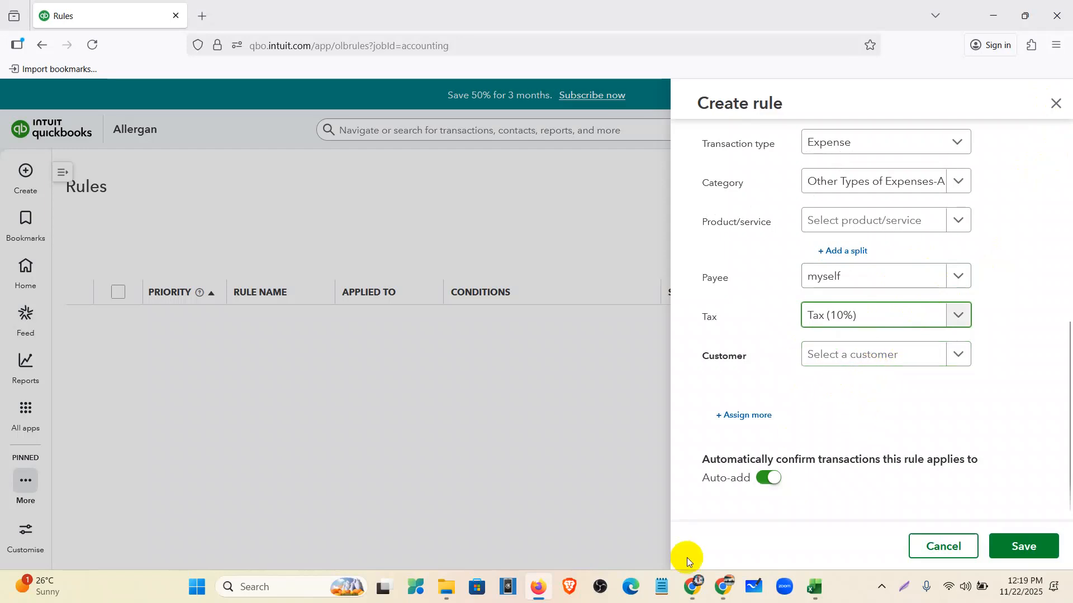
left_click(763, 478)
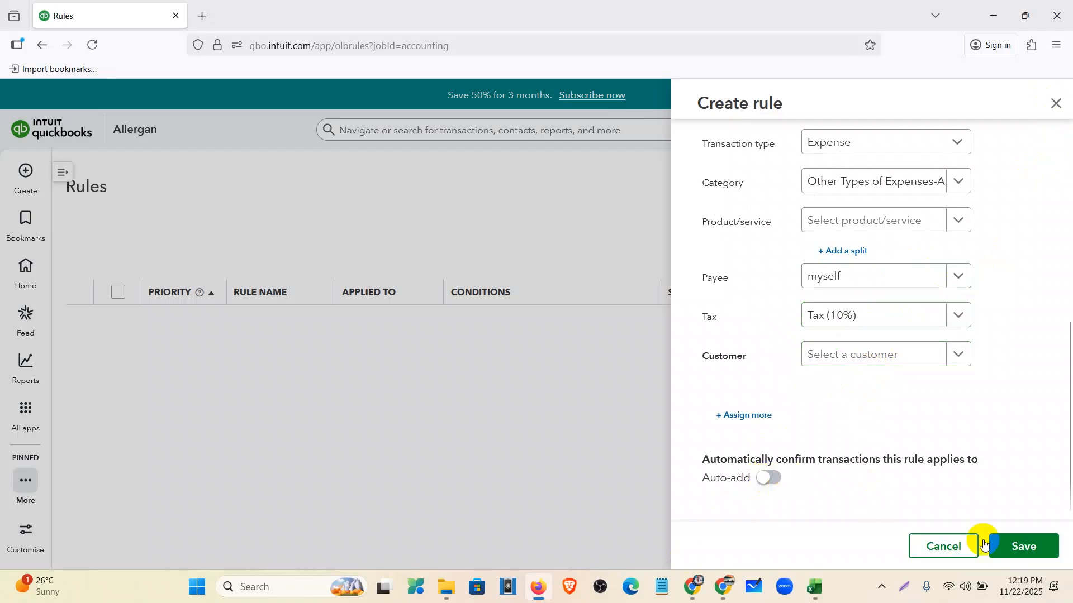
left_click(1028, 546)
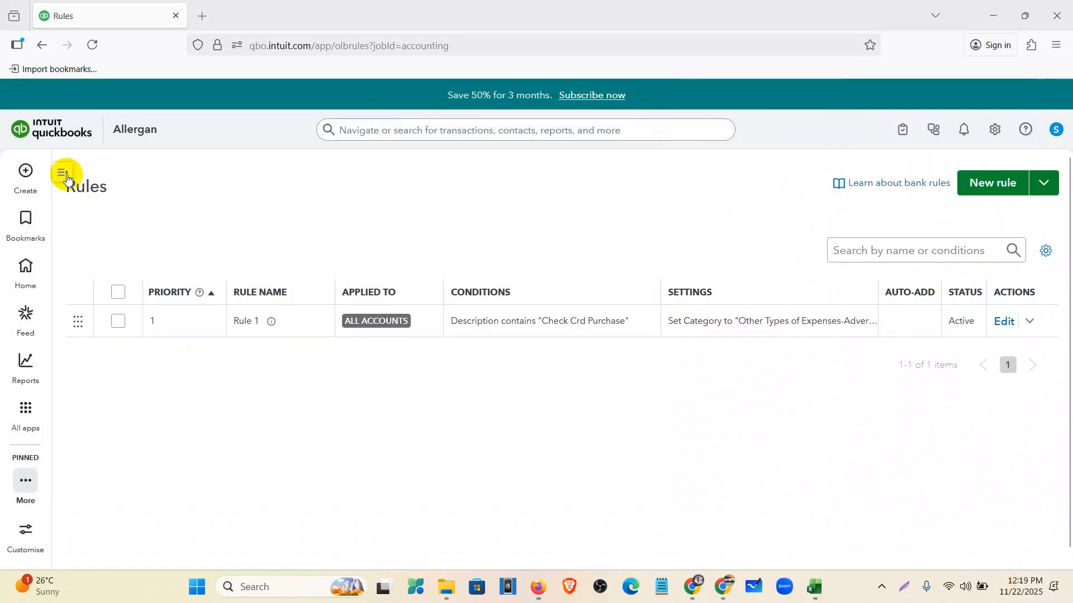
- Go to Accounting > Bank transactions and scroll the 12 pending rows showing Rule 1's Advertising Expenses
left_click(63, 172)
left_click(99, 226)
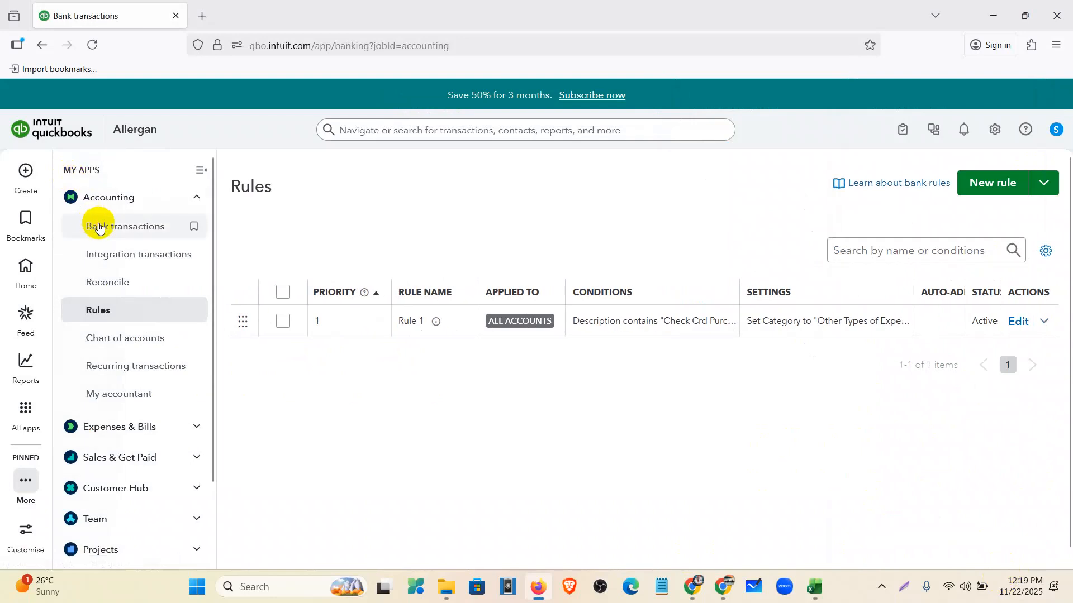
left_click(200, 172)
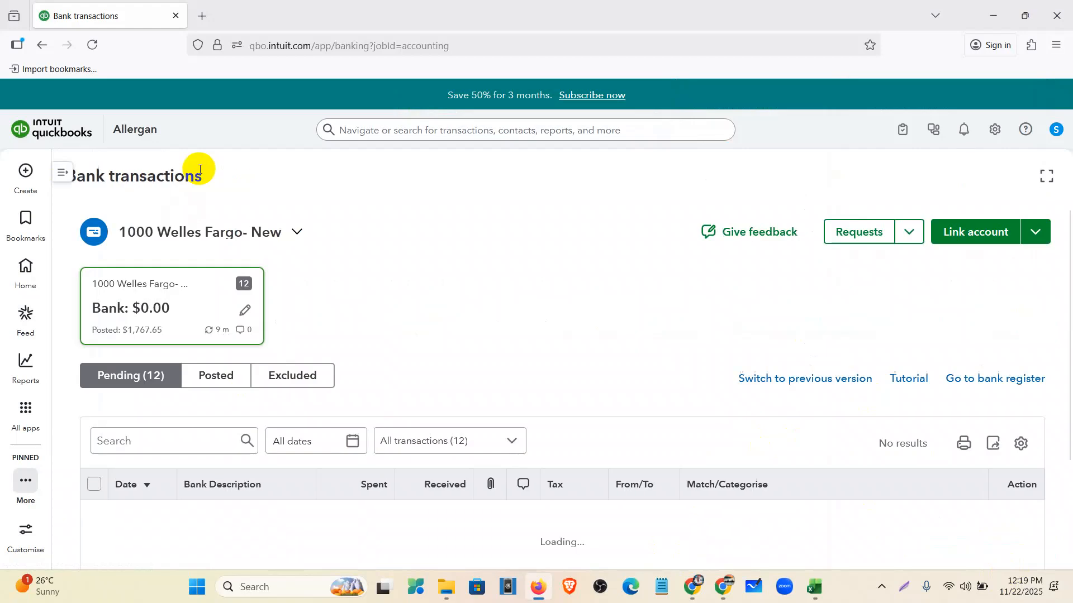
scroll(506, 220, "down", 2)
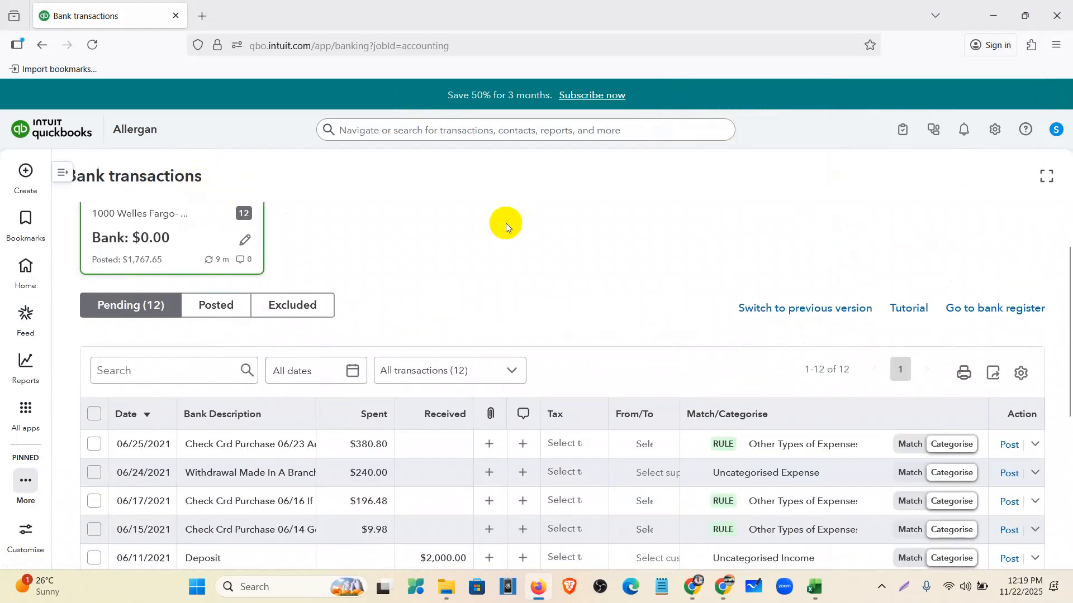
scroll(505, 226, "down", 1)
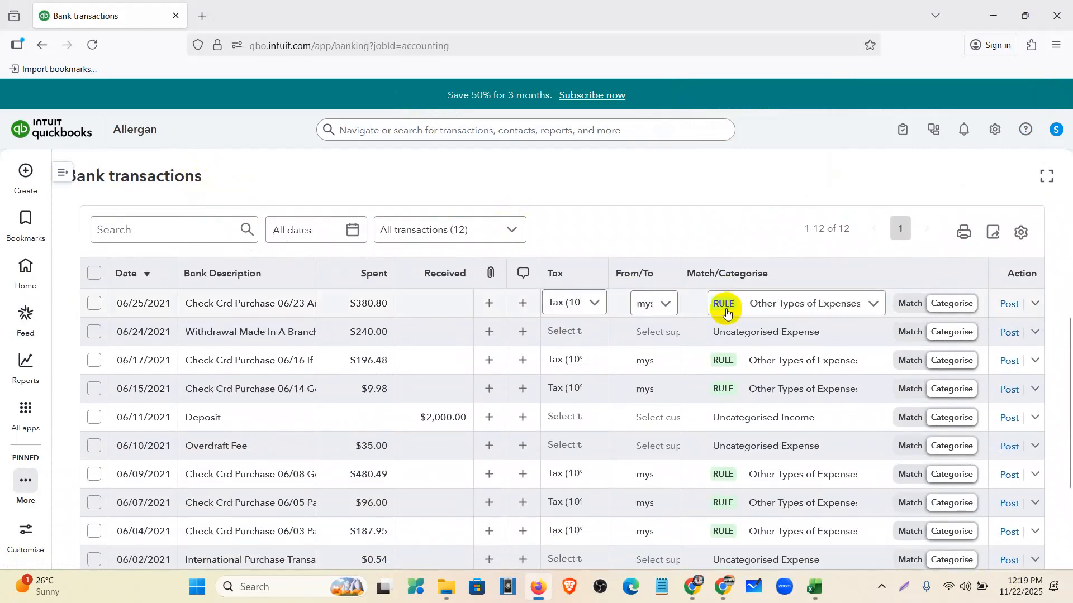
scroll(726, 312, "down", 1)
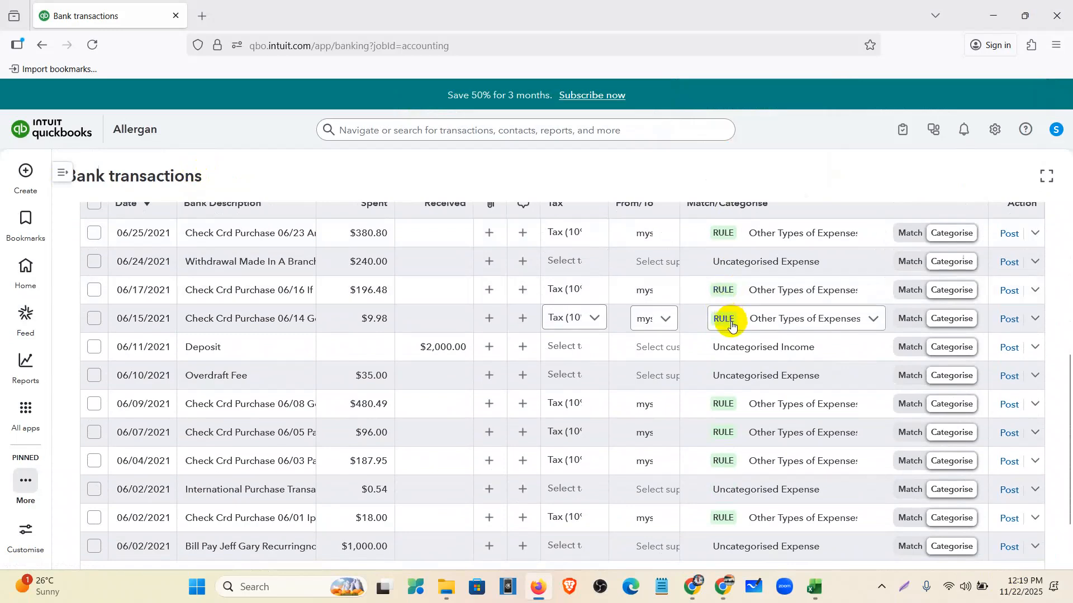
scroll(731, 394, "down", 1)
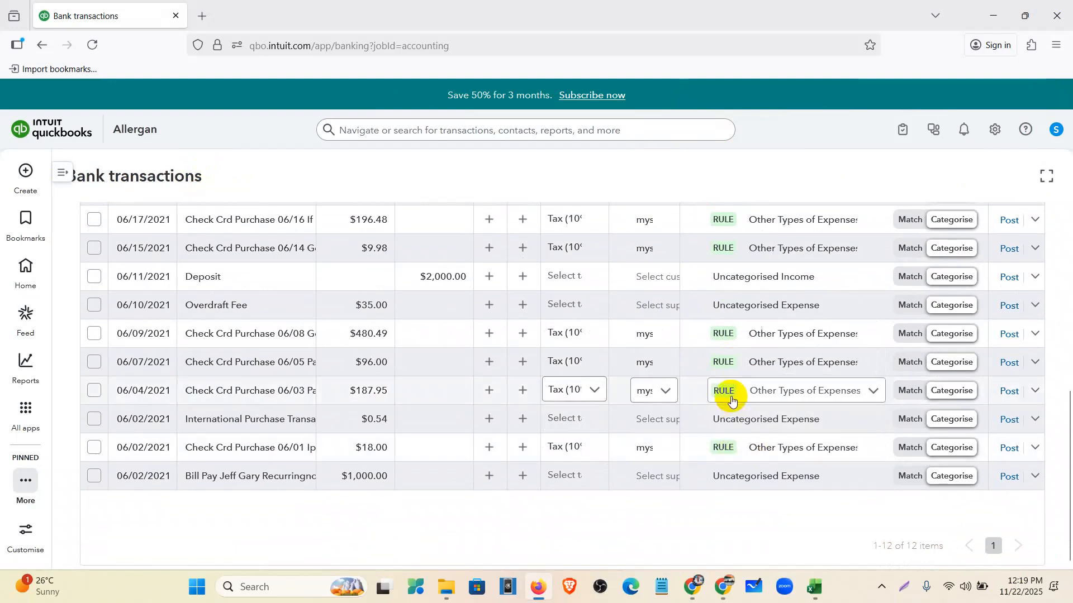
scroll(729, 346, "up", 2)
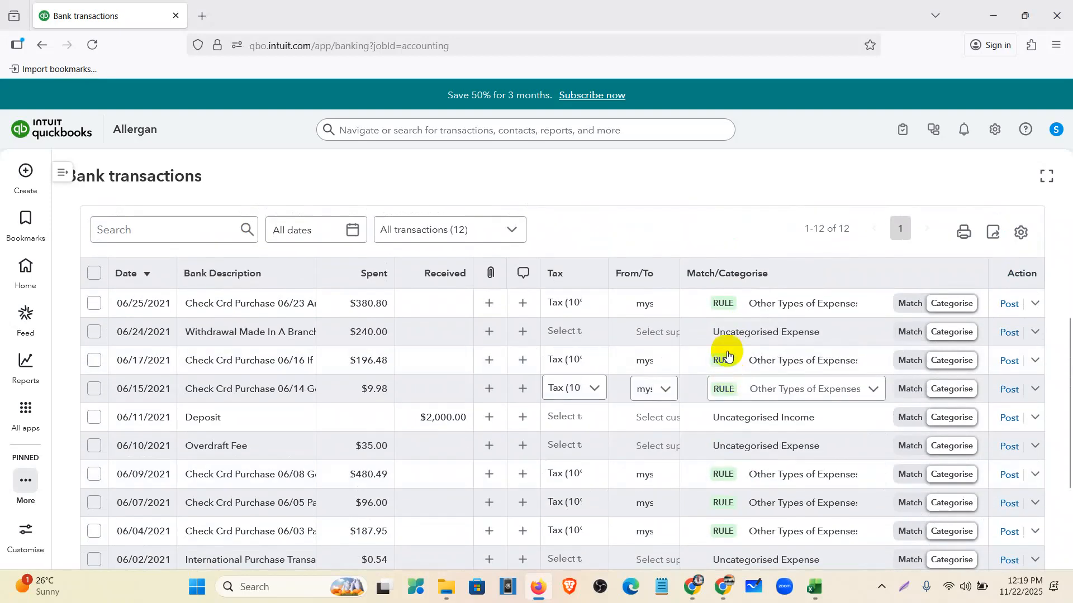
left_click(253, 306)
scroll(246, 278, "down", 1)
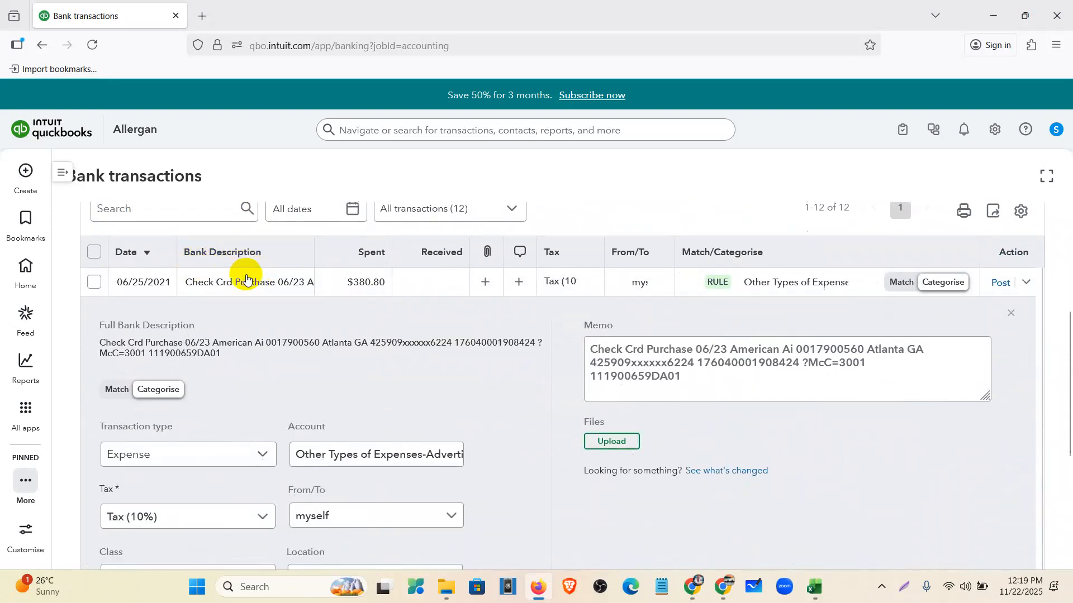
scroll(246, 277, "down", 3)
scroll(247, 278, "up", 4)
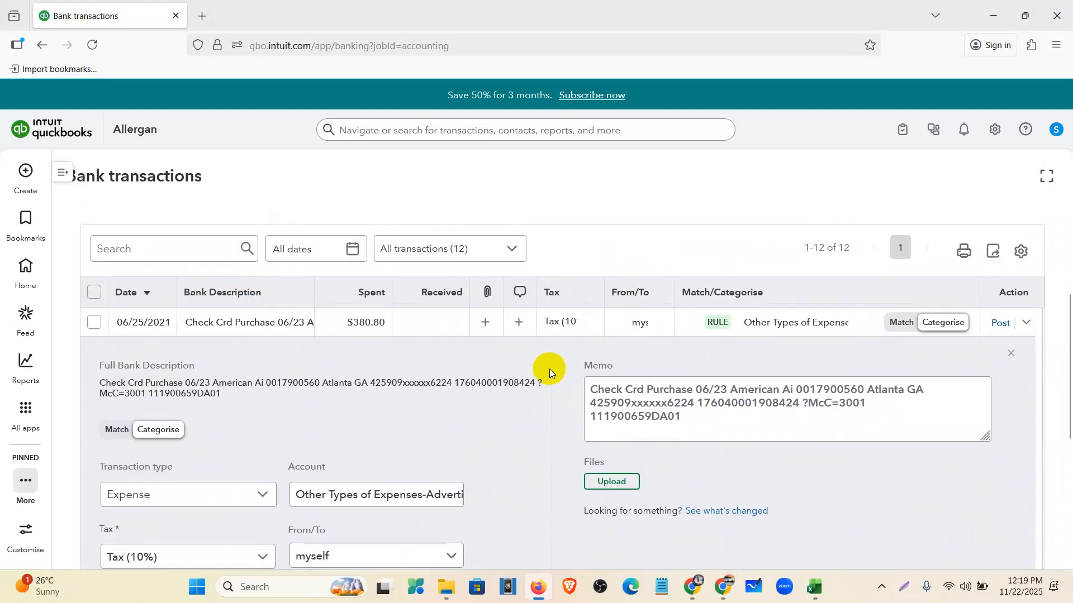
left_click_drag(590, 389, 693, 424)
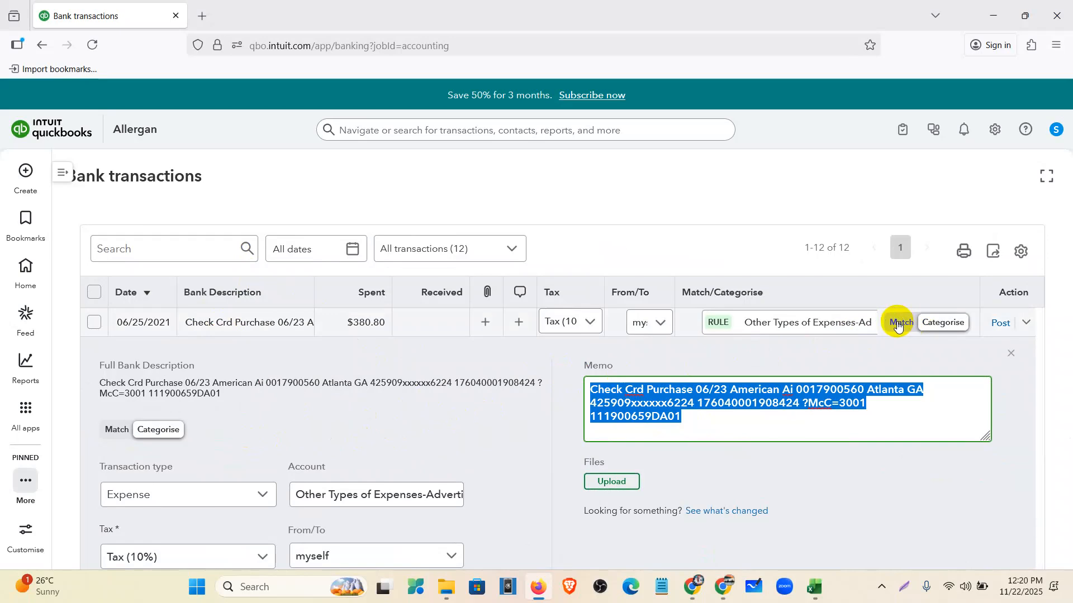
left_click(1012, 362)
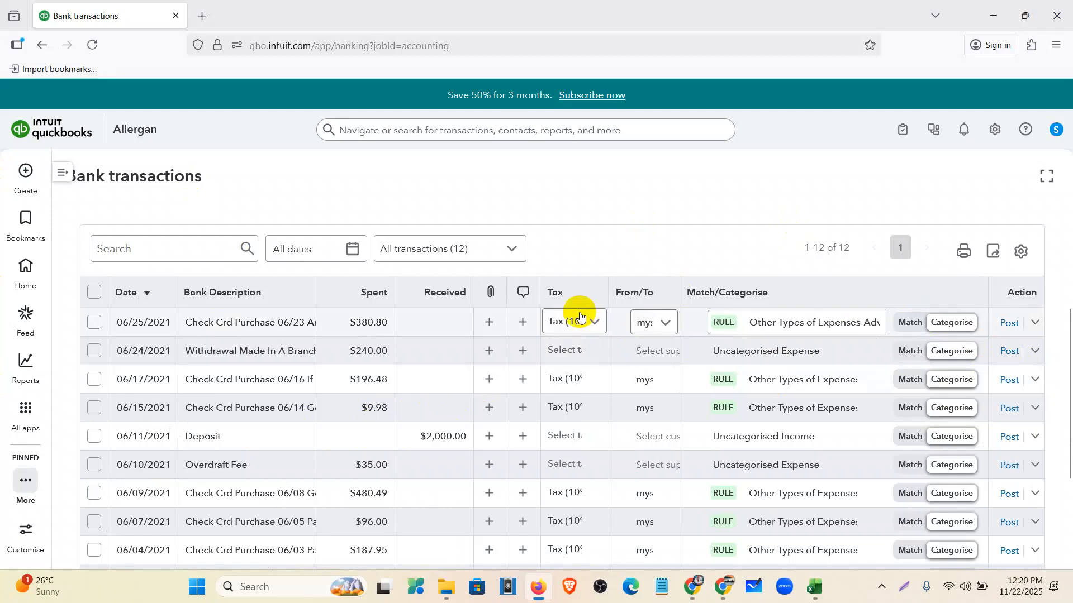
- Navigate through All apps to the Tax overview page
left_click(26, 439)
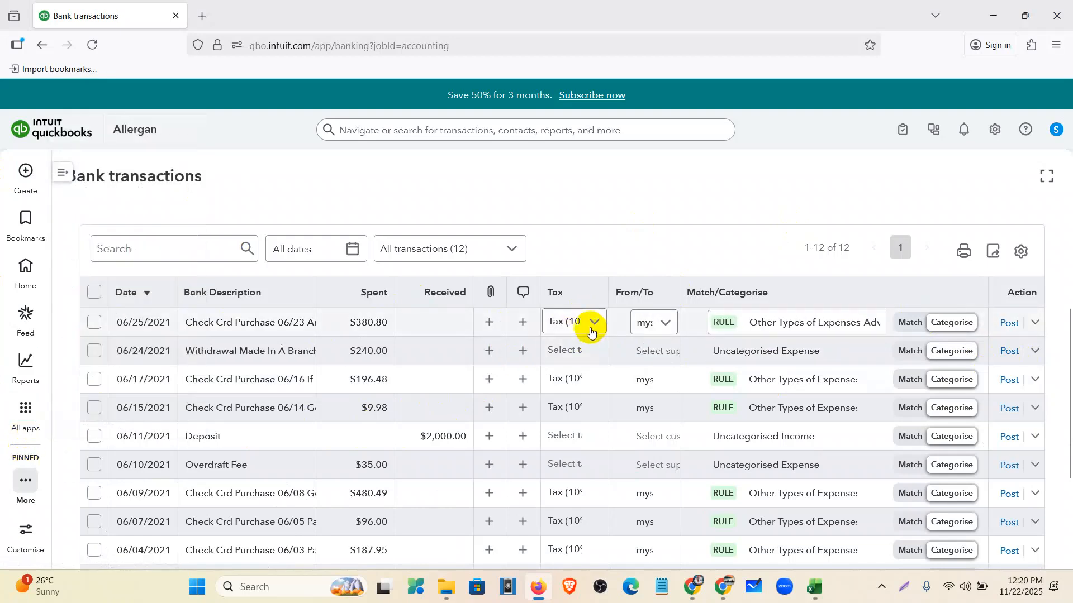
left_click(35, 427)
left_click(95, 373)
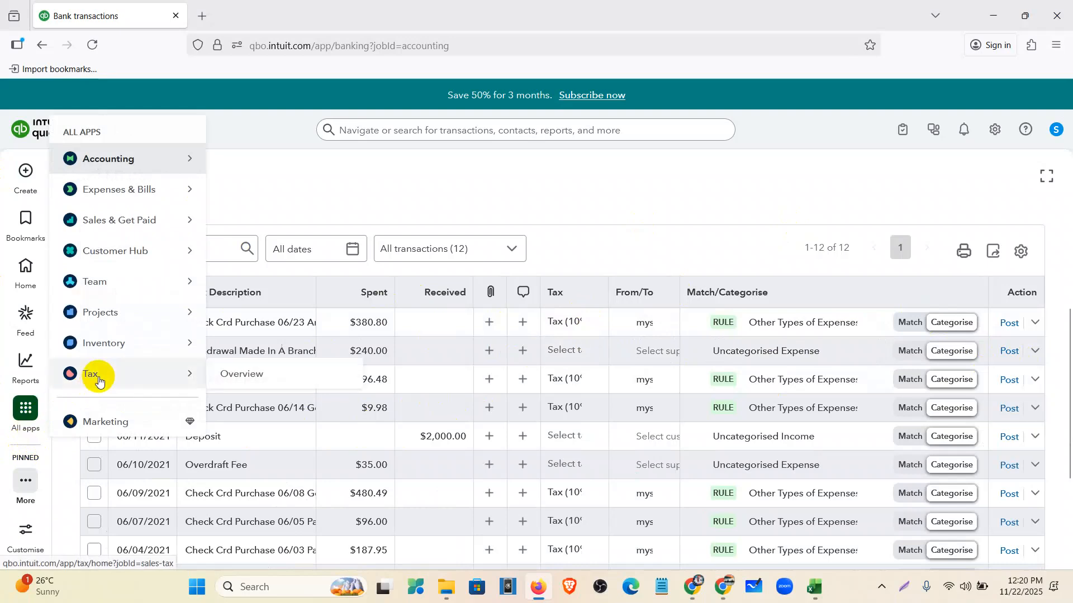
left_click(242, 376)
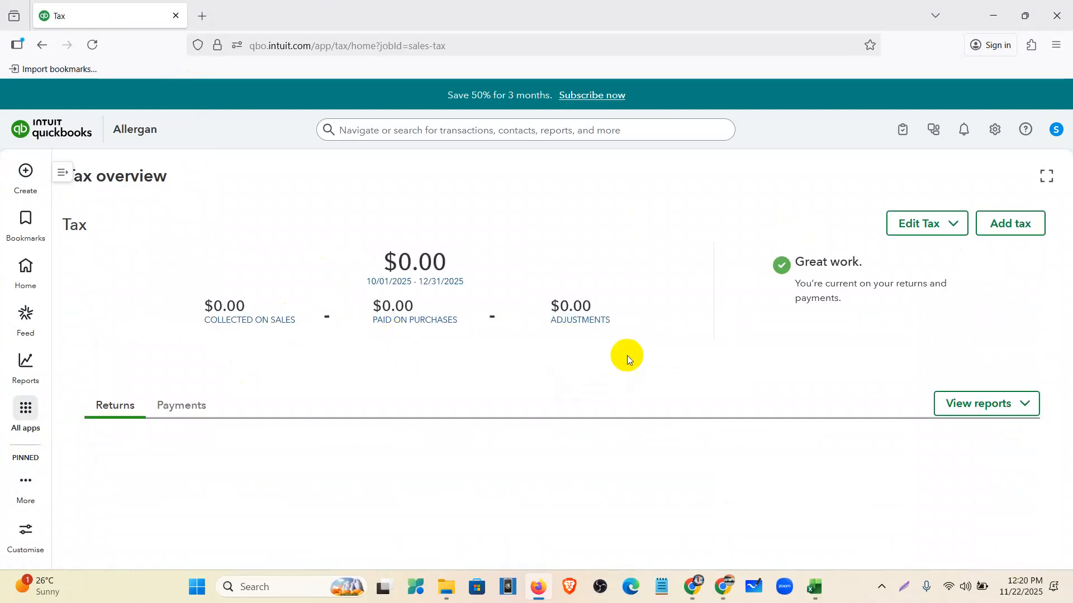
- Start a custom No Vat Agency tax with an October period start, Quarterly filing, Cash basis
left_click(1010, 223)
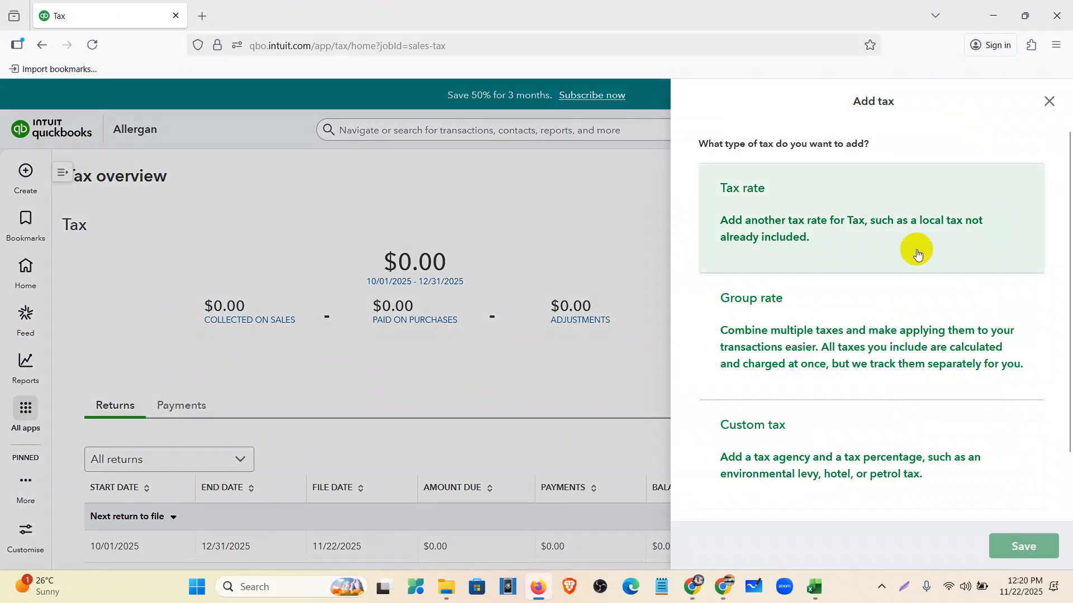
left_click(840, 430)
left_click(769, 284)
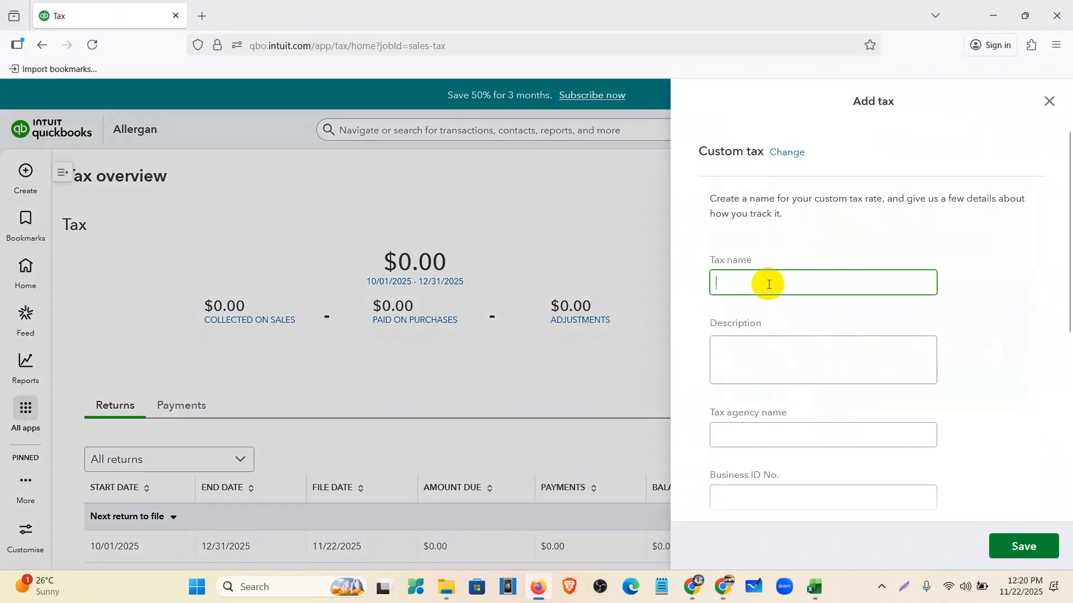
type("No Vat")
scroll(803, 324, "down", 5)
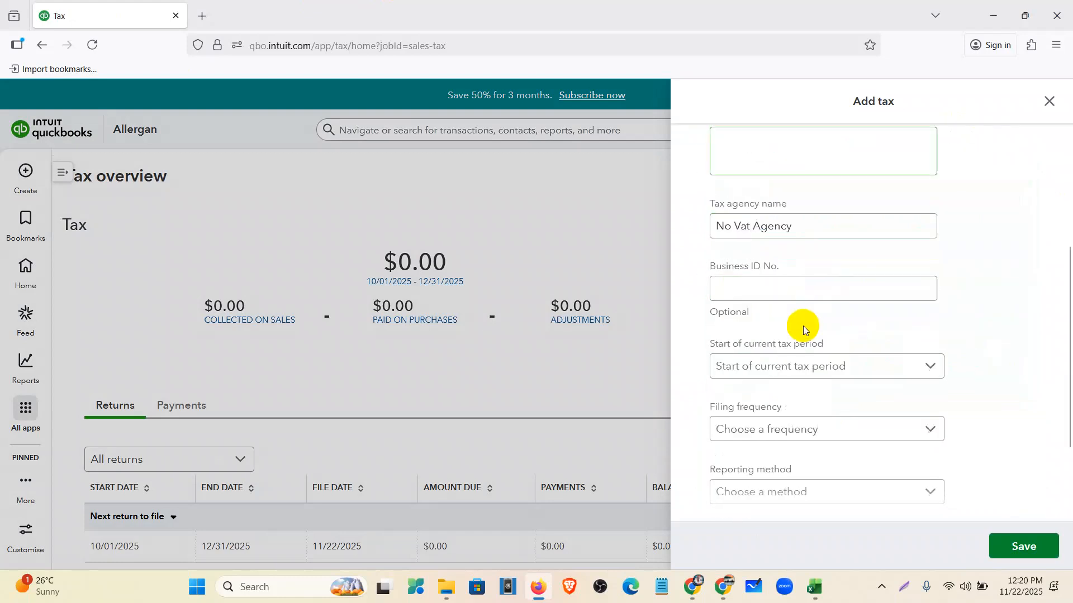
left_click(754, 291)
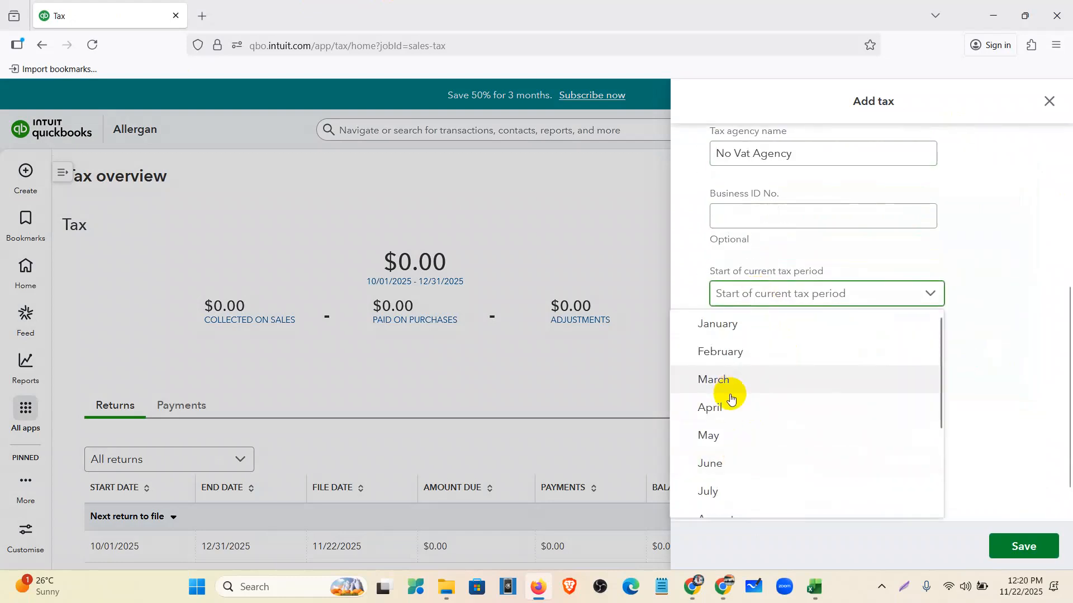
scroll(732, 408, "down", 3)
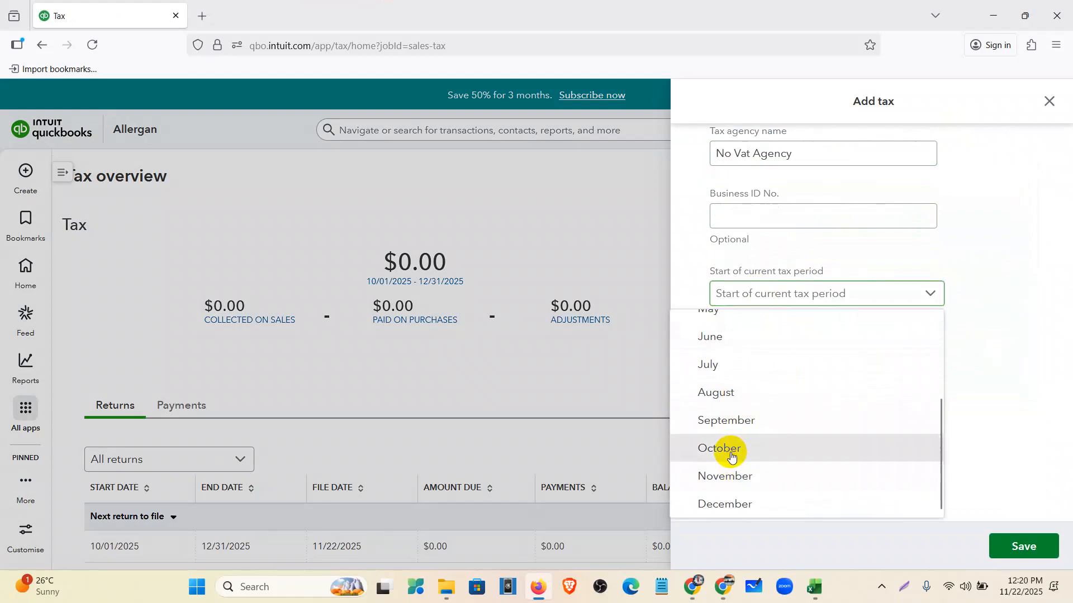
left_click(726, 447)
left_click(785, 357)
left_click(734, 412)
left_click(749, 419)
left_click(749, 476)
- Collect it on sales and purchases at 0%, mark purchase tax reclaimable, and save
left_click(760, 462)
scroll(758, 453, "down", 2)
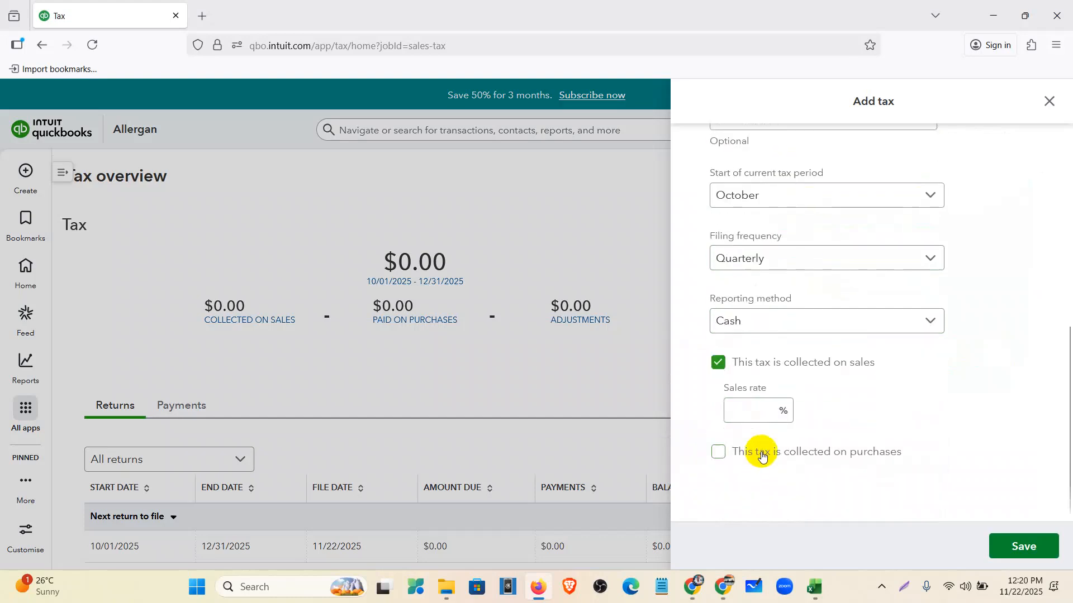
left_click(750, 415)
type("0")
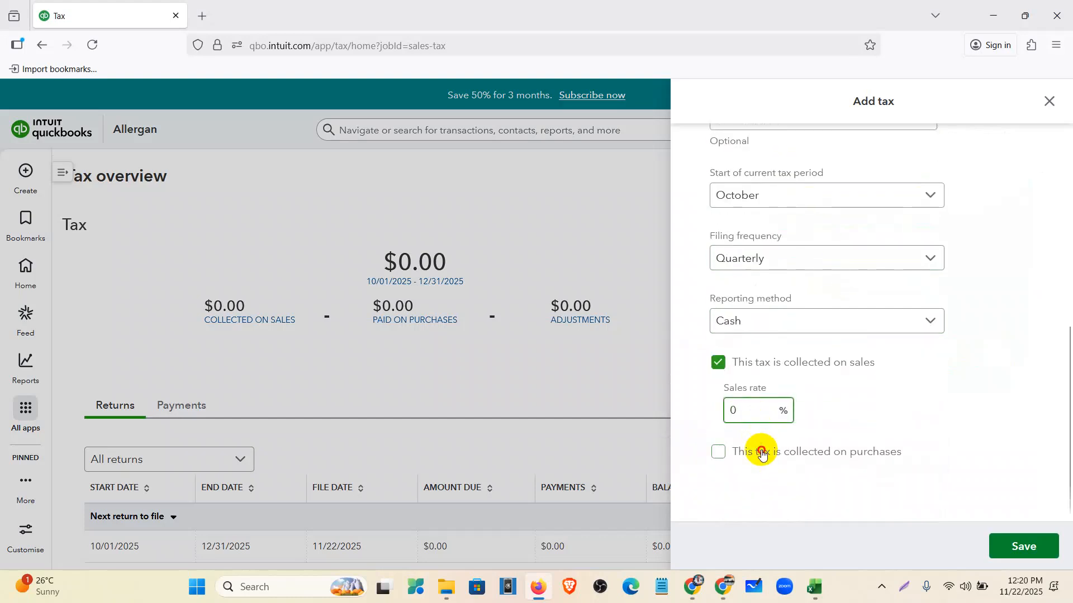
left_click(762, 453)
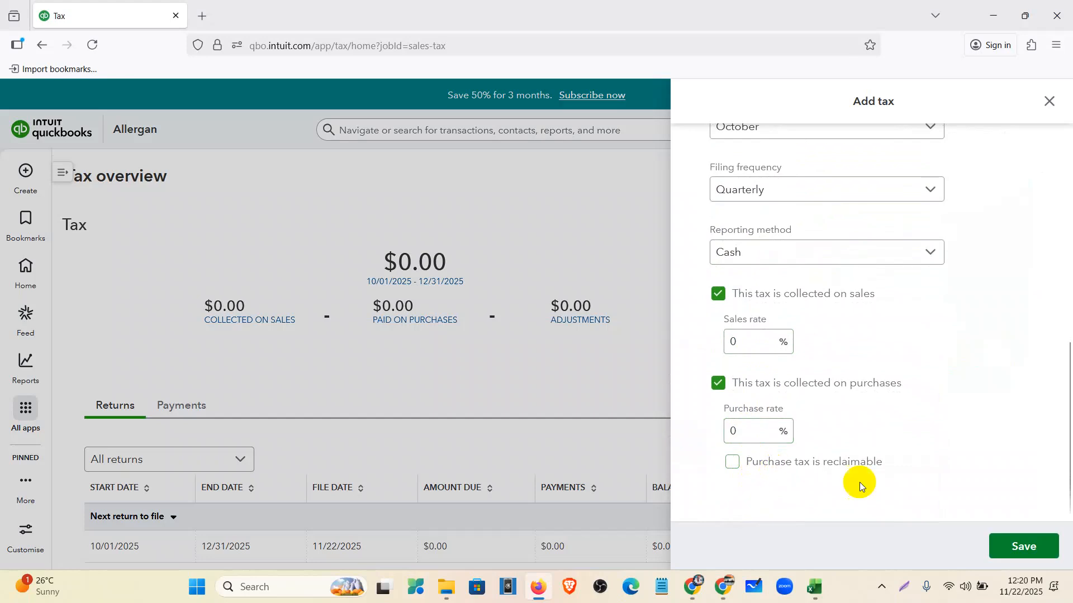
left_click(848, 462)
left_click(1009, 552)
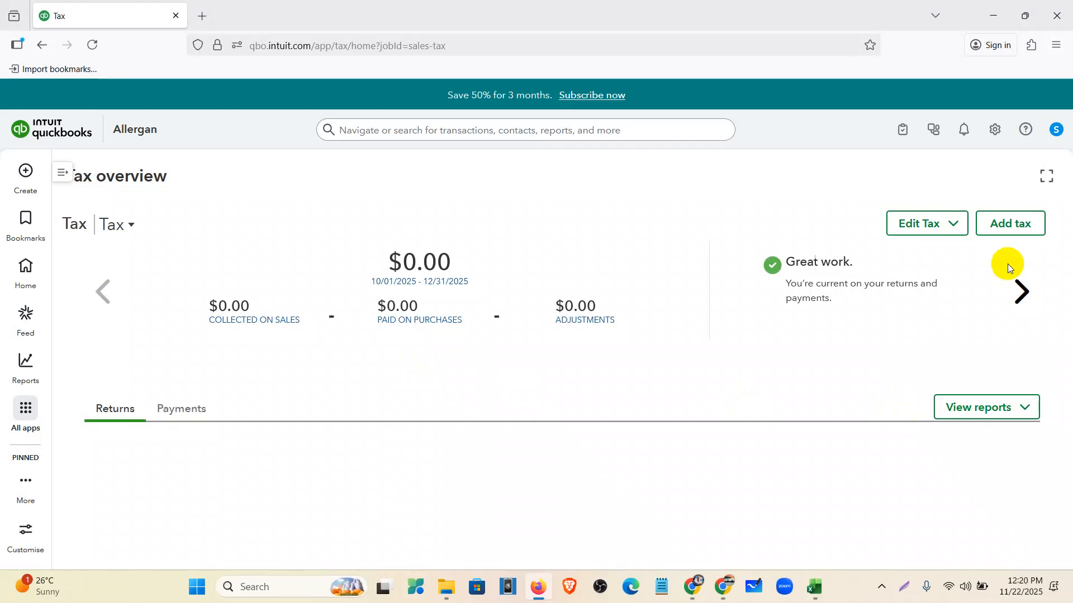
- Open Bank transactions and check the first transaction's tax list without changing it
left_click(24, 441)
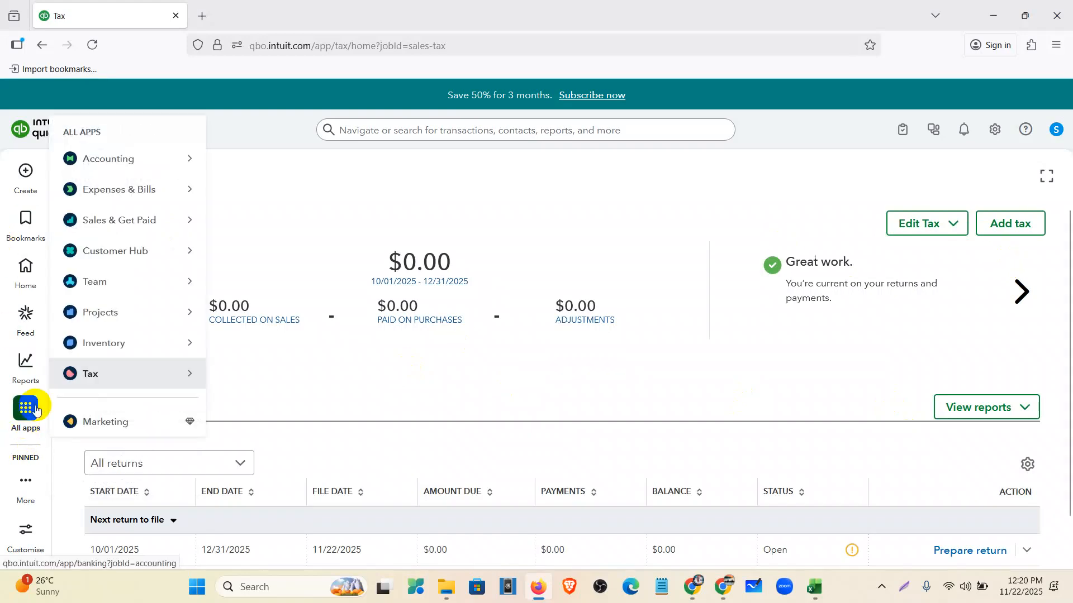
left_click(106, 159)
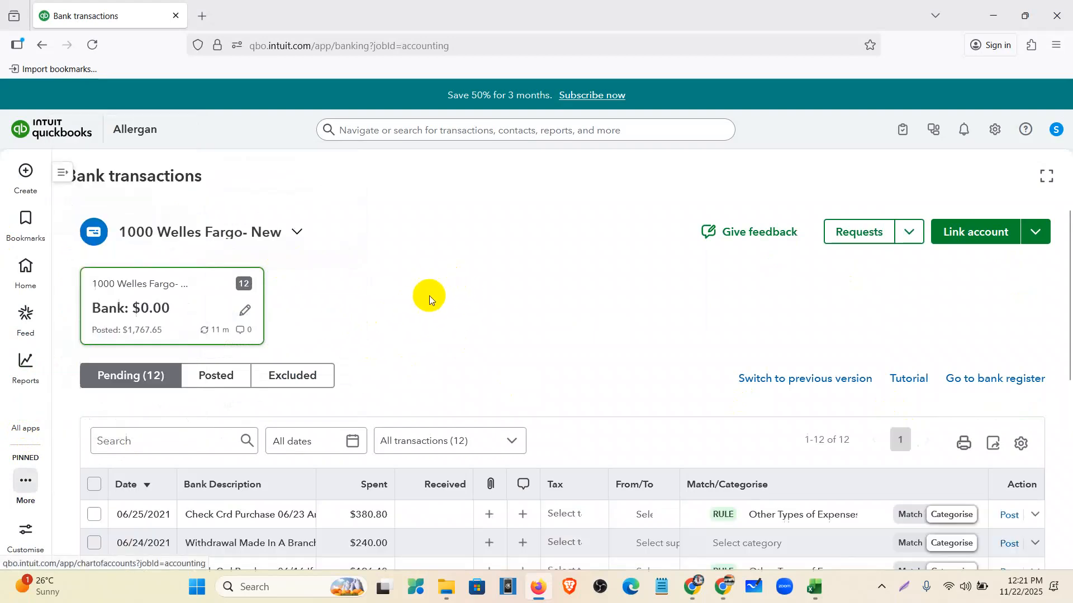
scroll(579, 391, "down", 2)
left_click(594, 375)
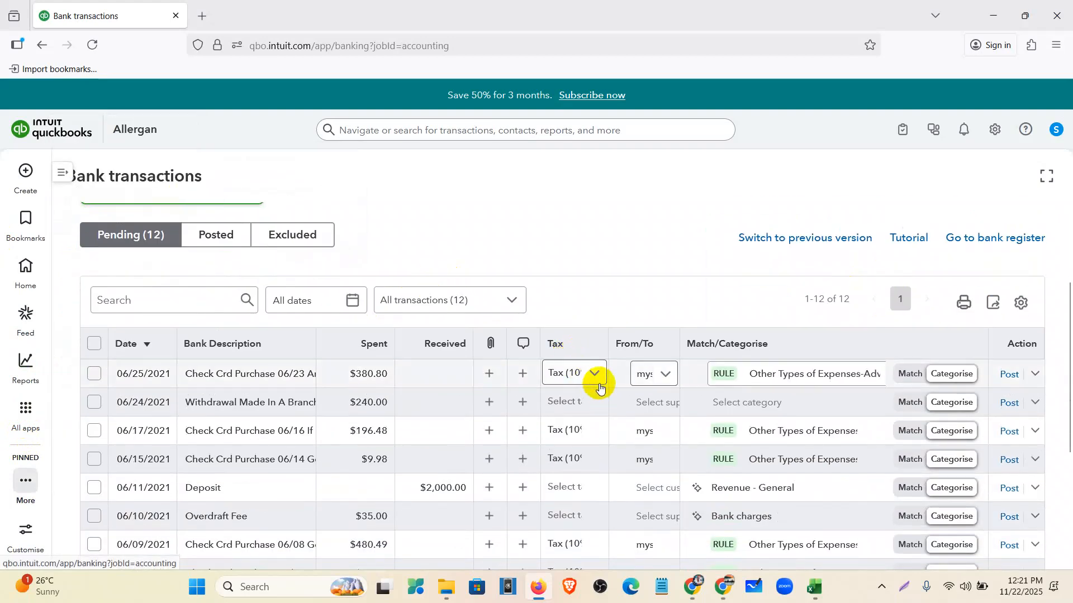
left_click(575, 283)
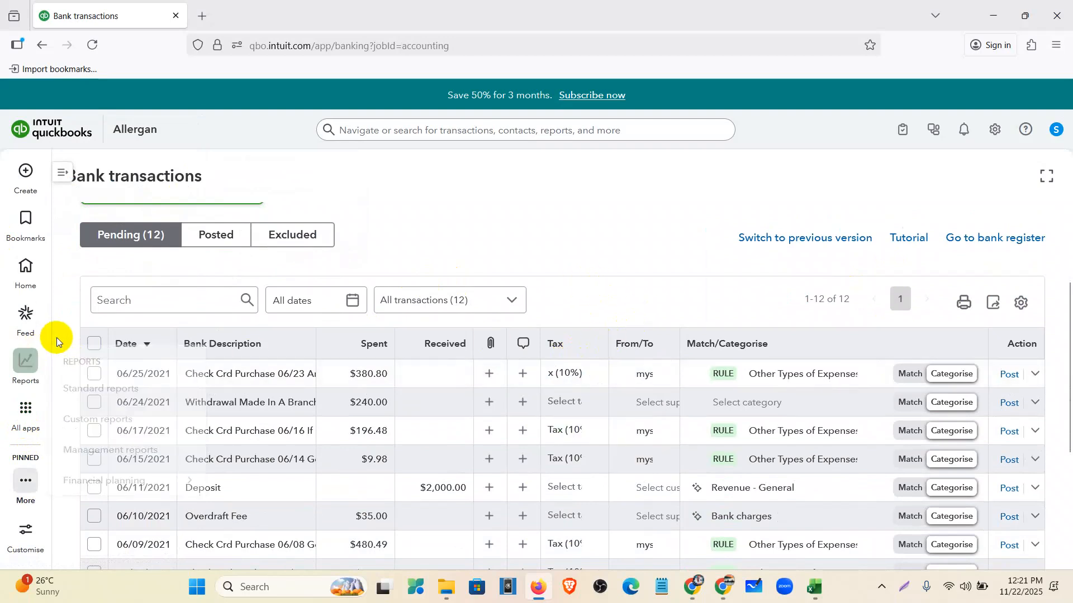
- Select all pending transactions and batch-apply No Vat (0% Sales) tax
left_click(93, 345)
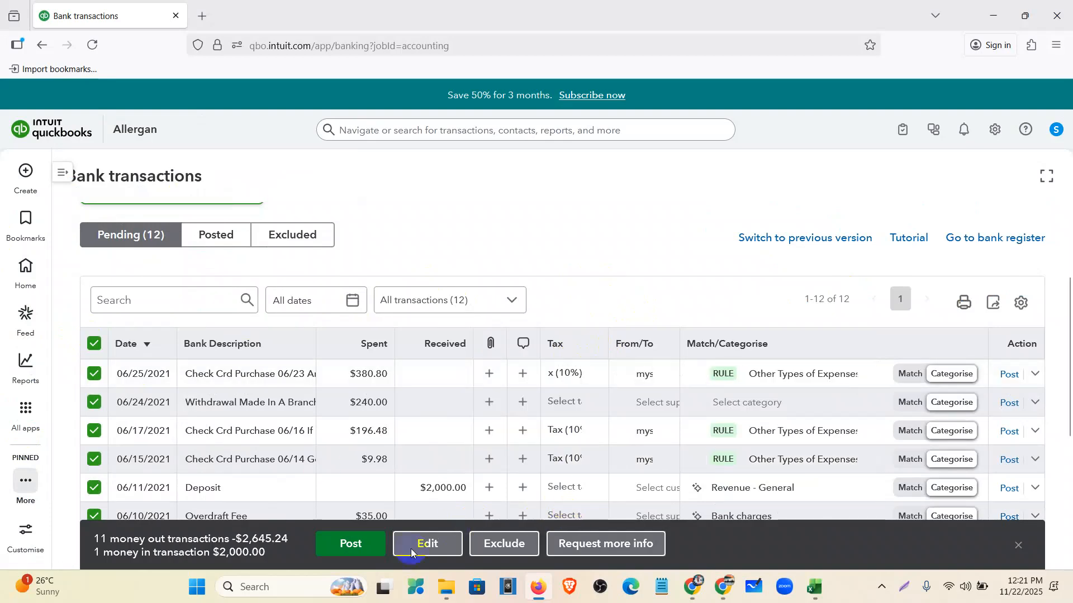
left_click(350, 553)
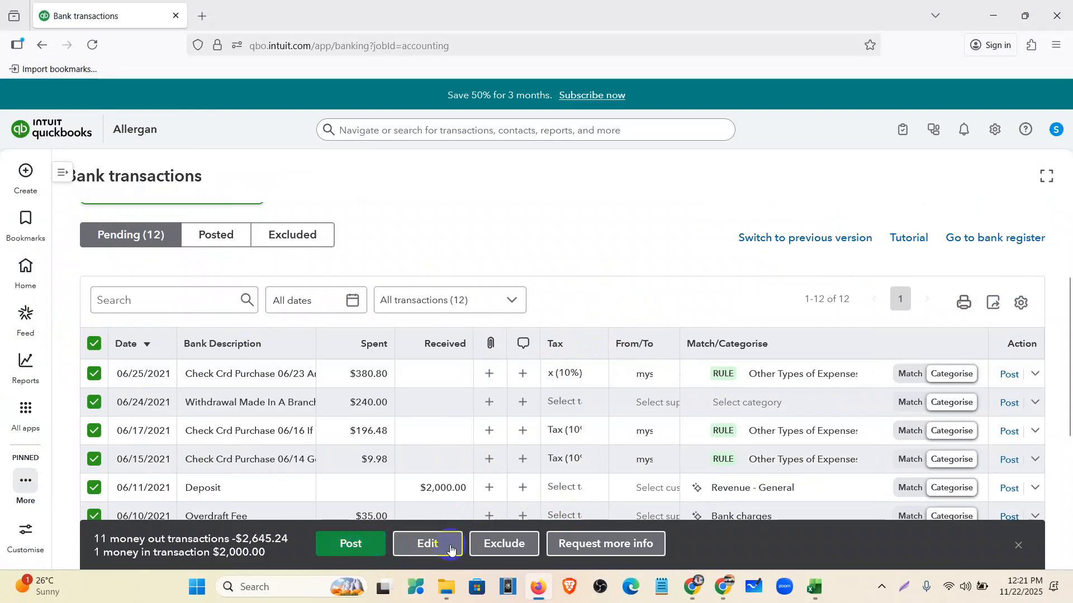
left_click(427, 545)
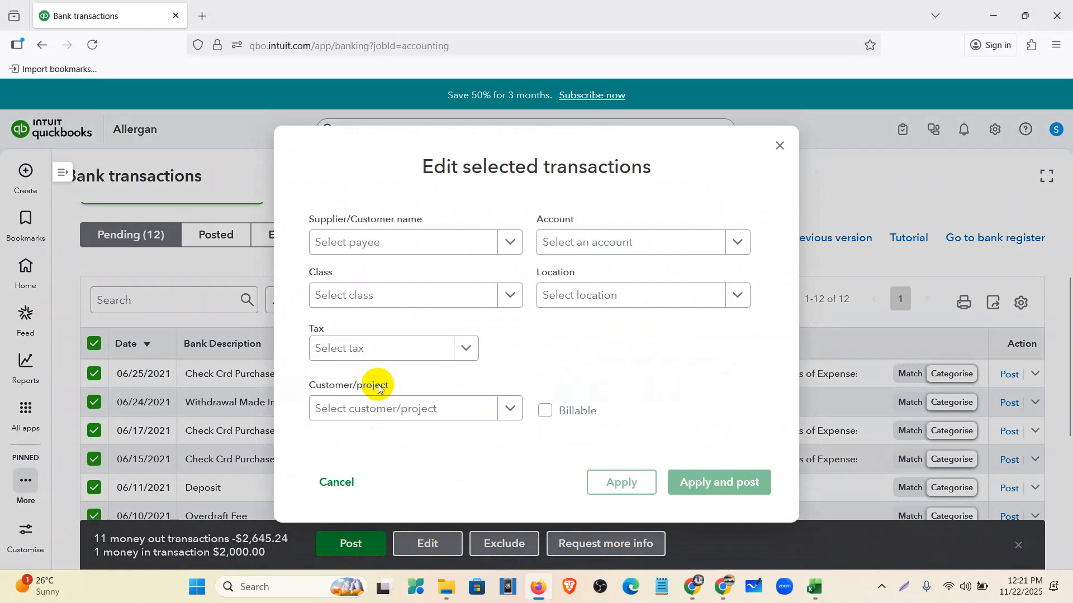
left_click(463, 346)
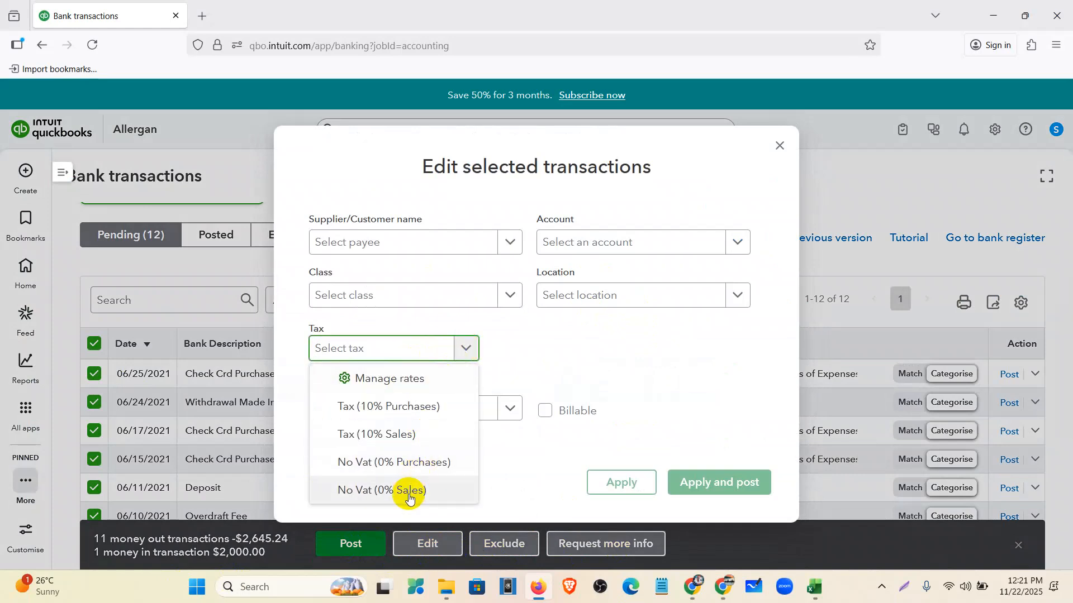
left_click(391, 491)
left_click(639, 484)
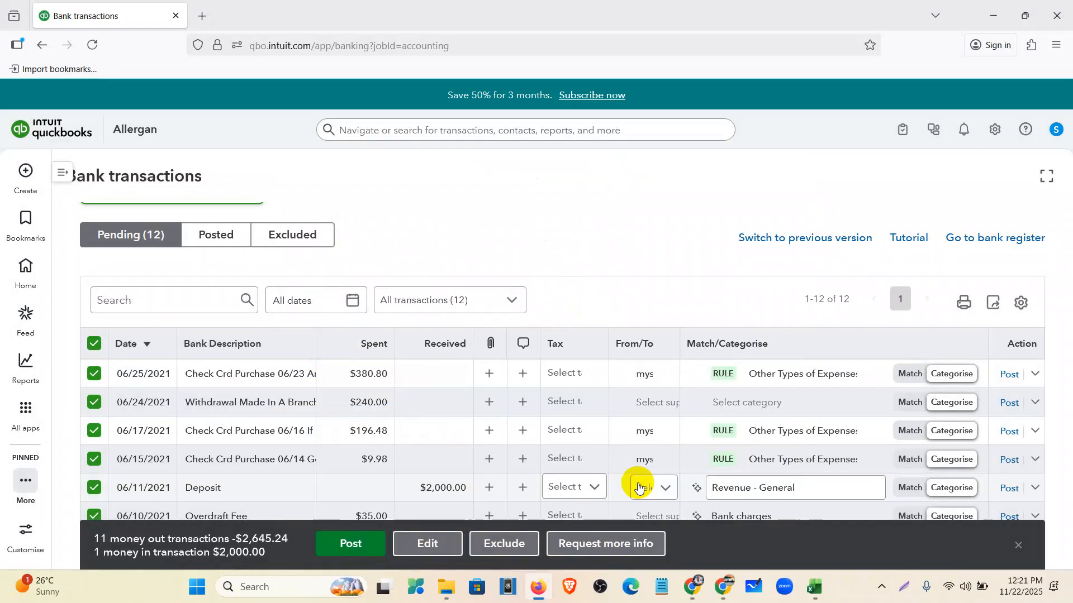
scroll(655, 259, "down", 3)
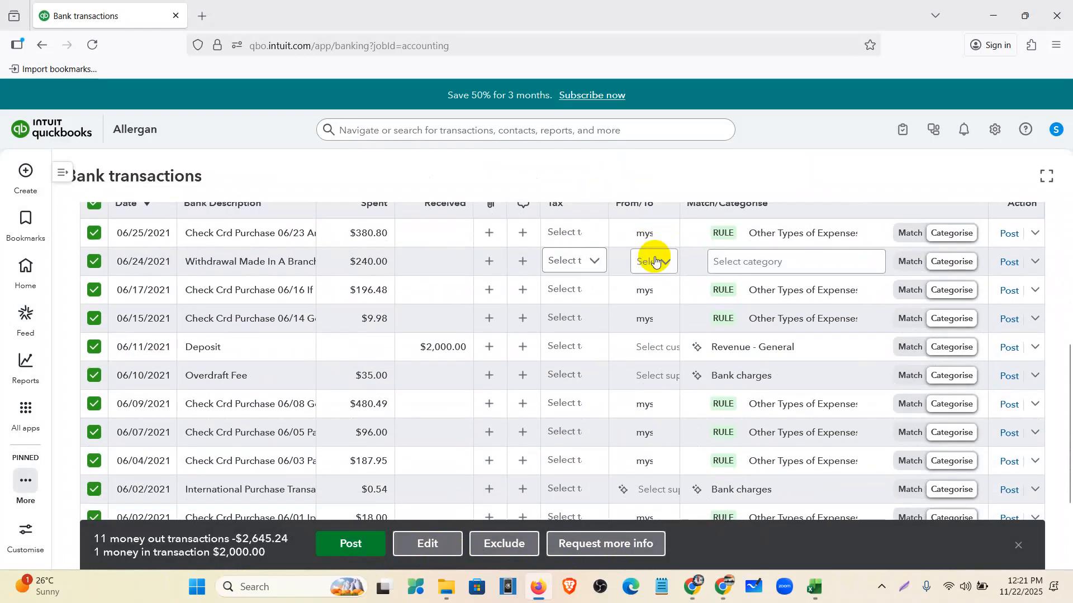
- Reapply No Vat (0% Sales) through a second batch edit, then clear the selection
left_click(441, 549)
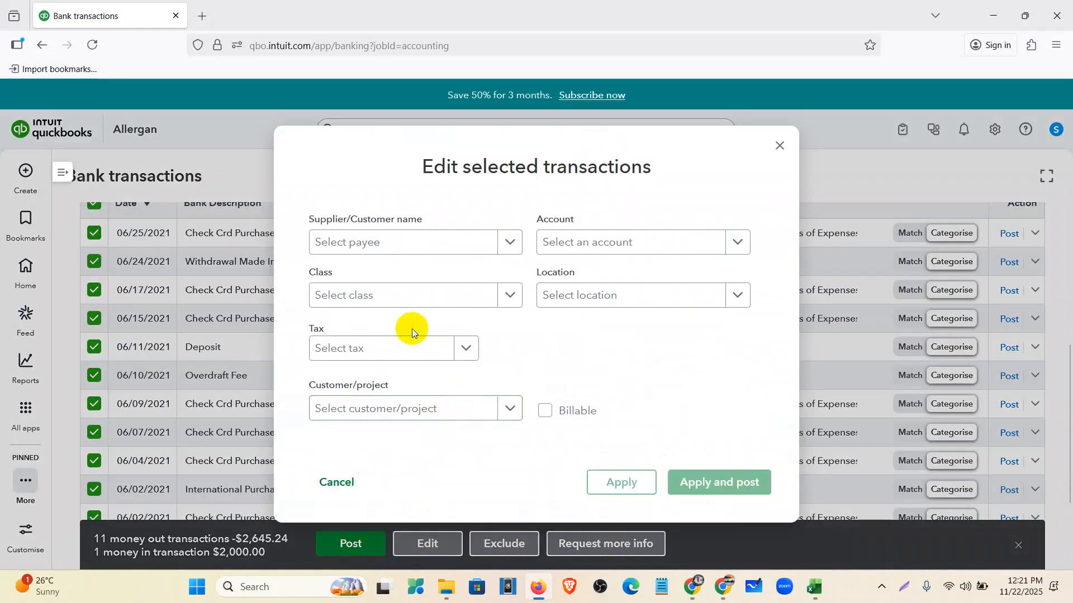
left_click(425, 345)
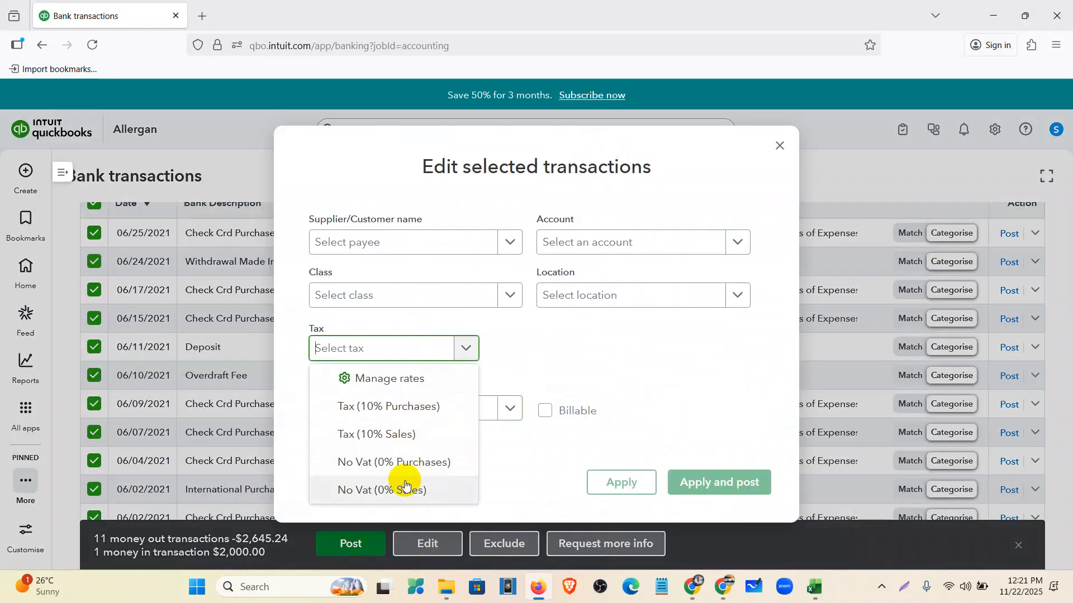
left_click(404, 489)
left_click(627, 481)
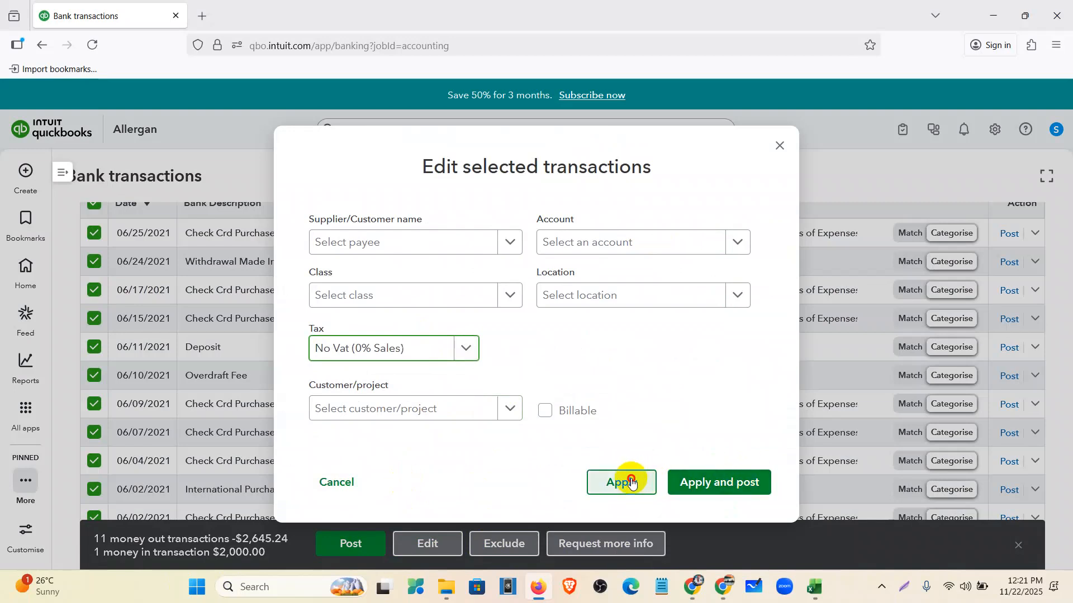
left_click(1016, 549)
scroll(227, 301, "up", 5)
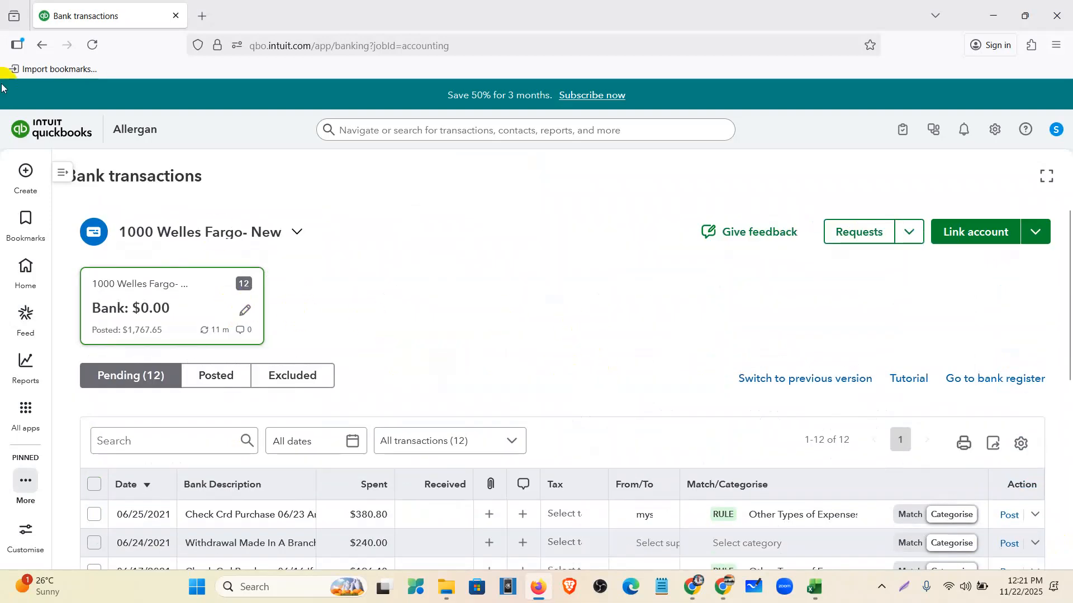
- Reload and zoom out the pending list, then read the 06/25/2021 purchase's full bank description
left_click(85, 47)
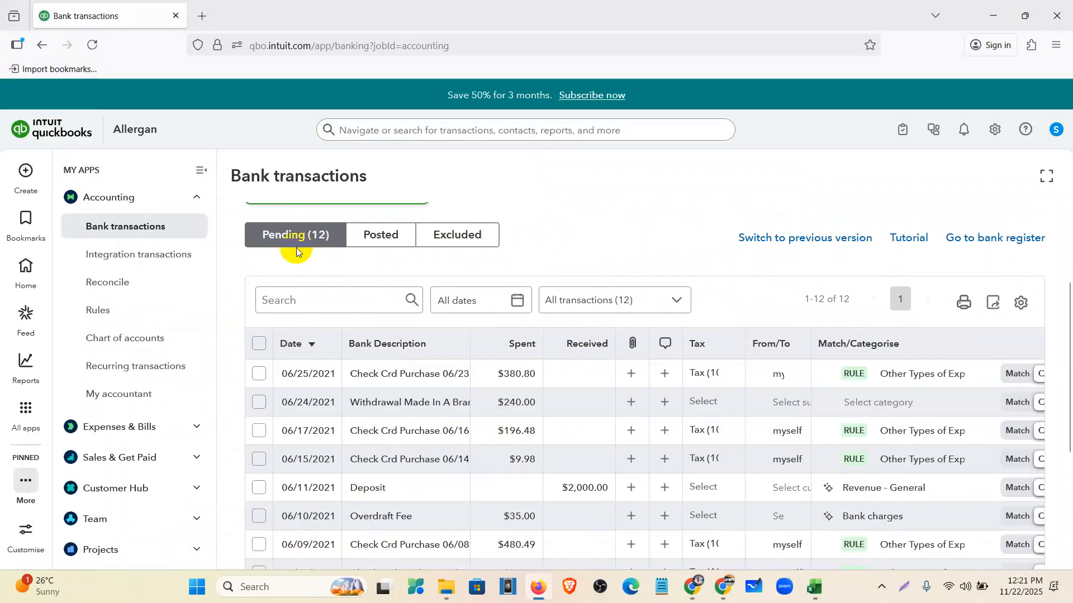
left_click(202, 168)
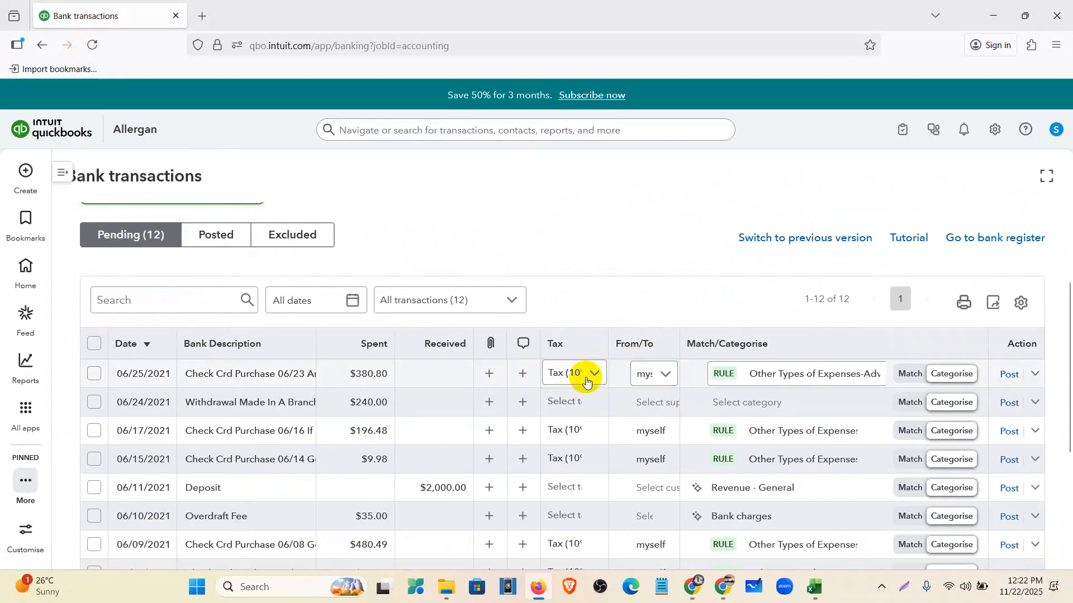
key("ctrl+minus")
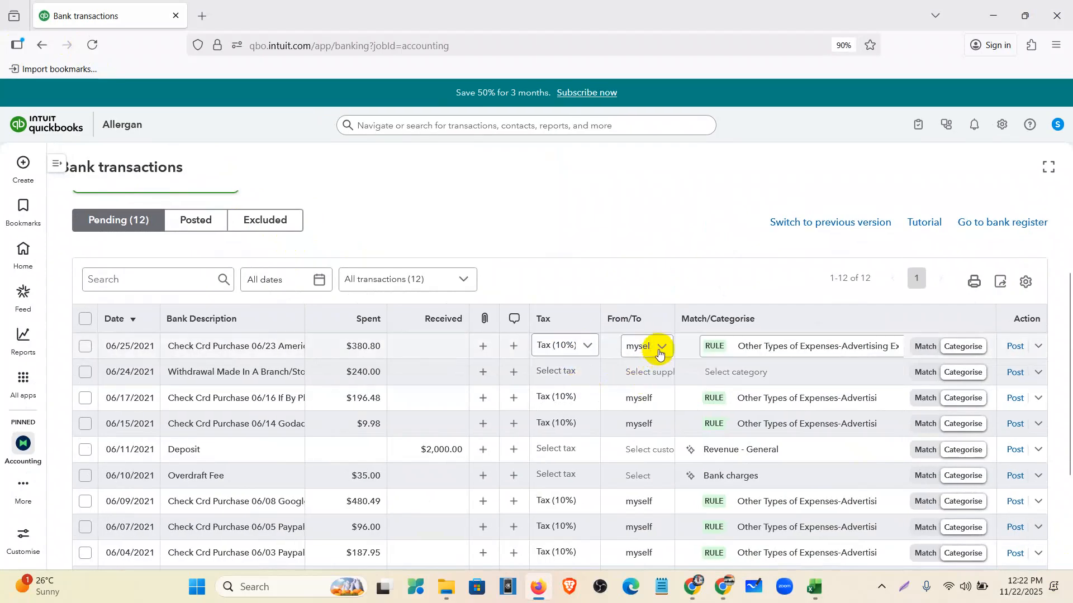
left_click(282, 346)
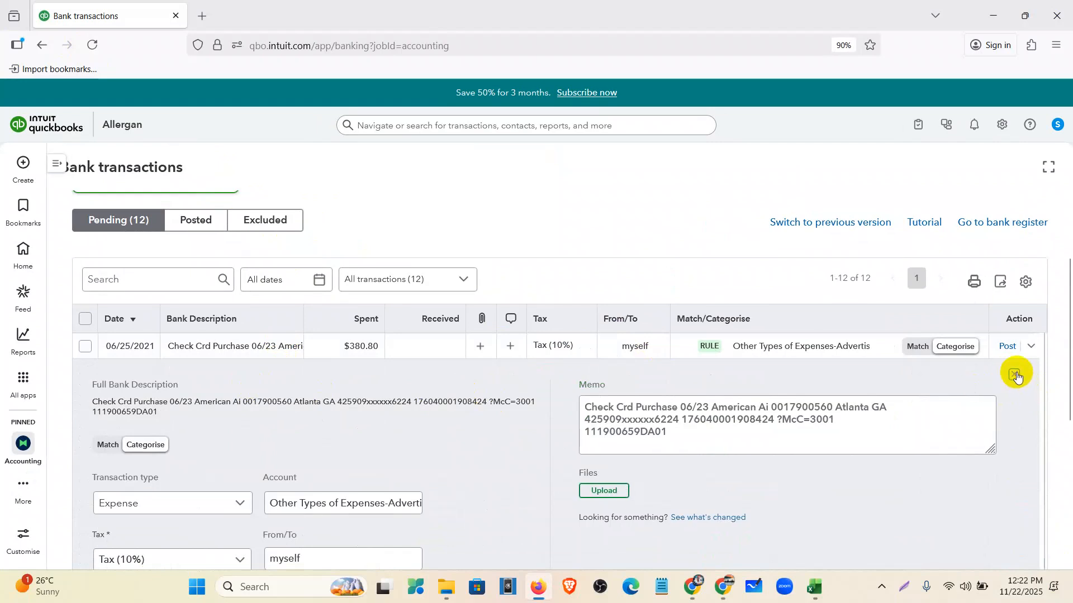
left_click(1017, 374)
left_click(634, 347)
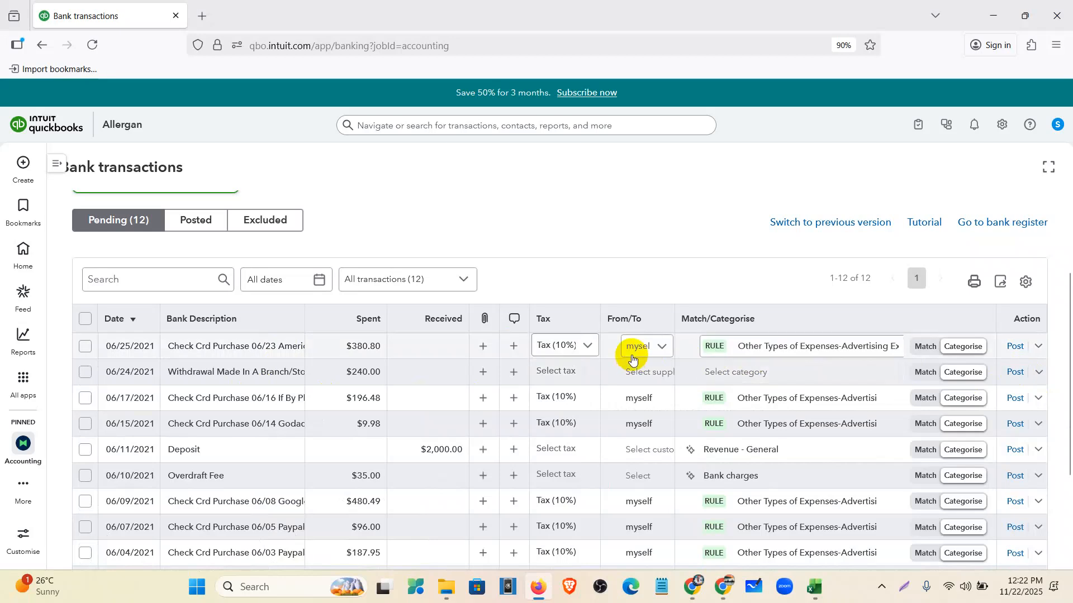
left_click(663, 351)
- Create suppliers American Ai for the 06/25 purchase and If By Phone for the 06/17 purchase
left_click(646, 353)
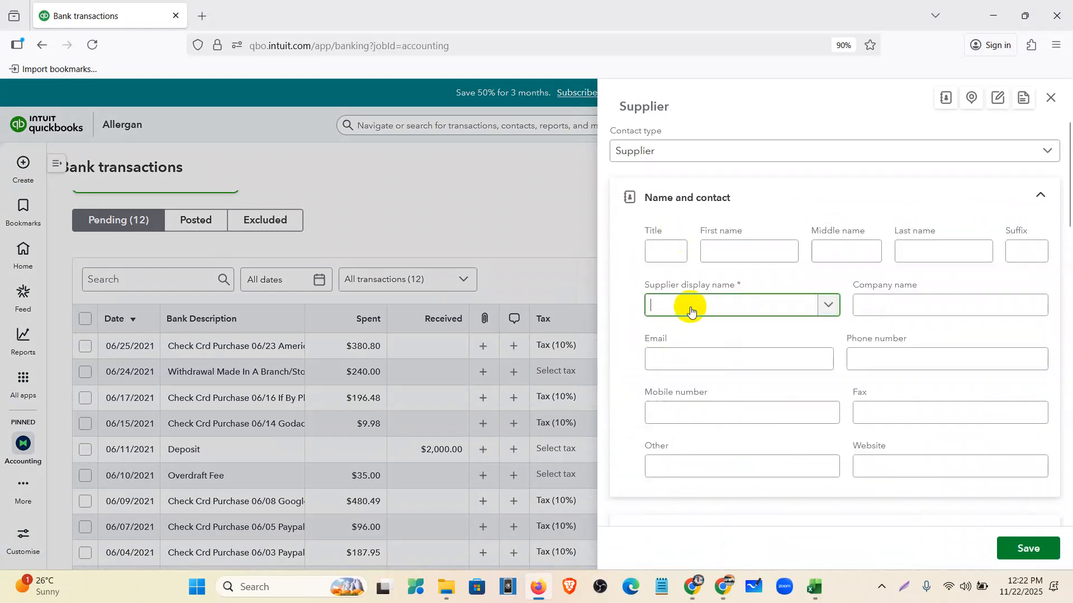
type("American Ai")
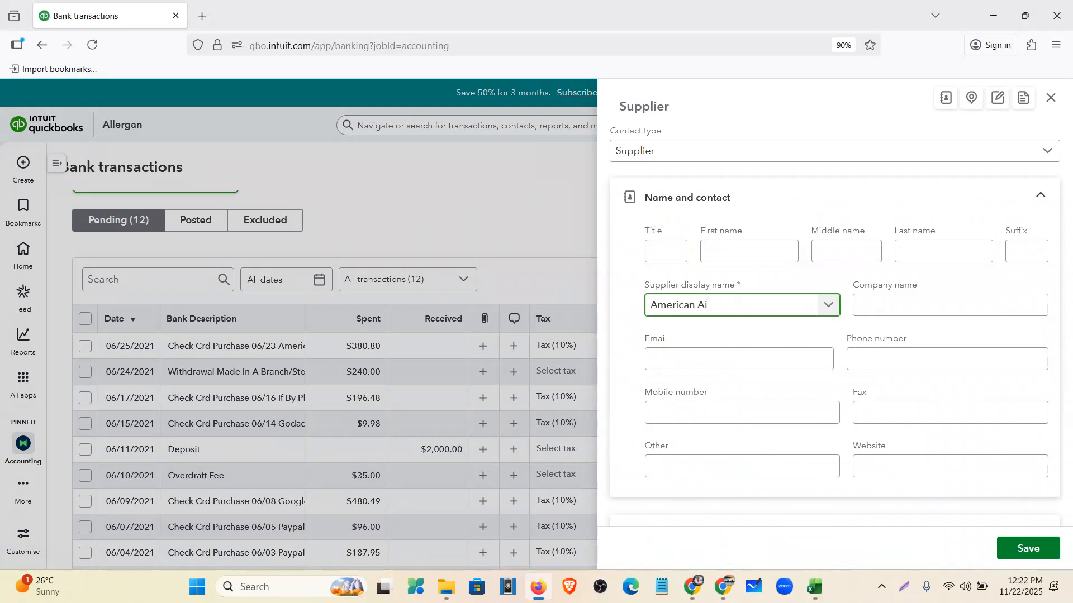
left_click(1029, 548)
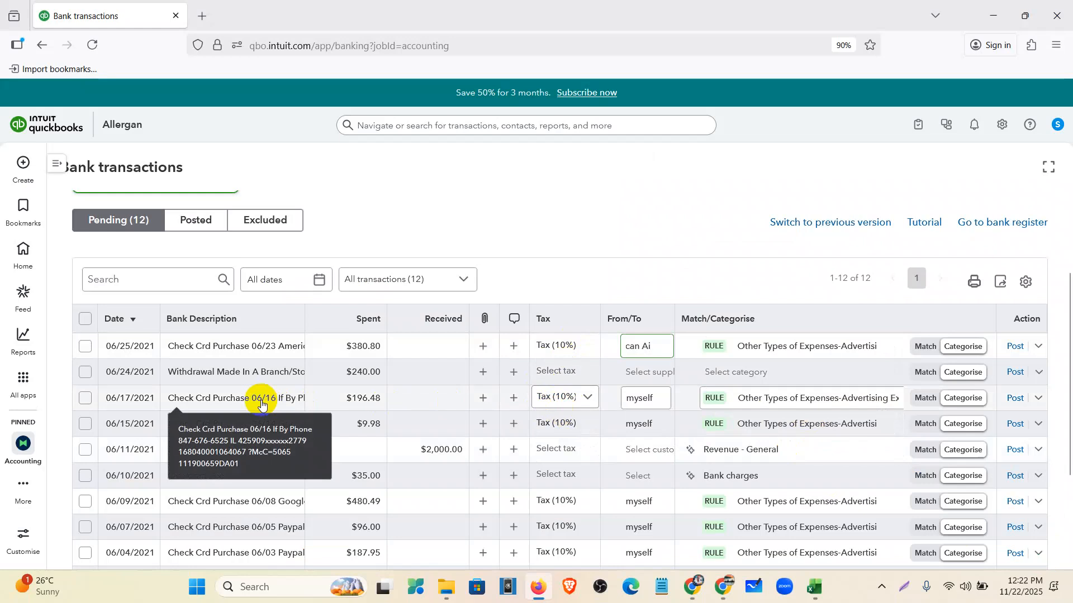
left_click(662, 400)
left_click(667, 434)
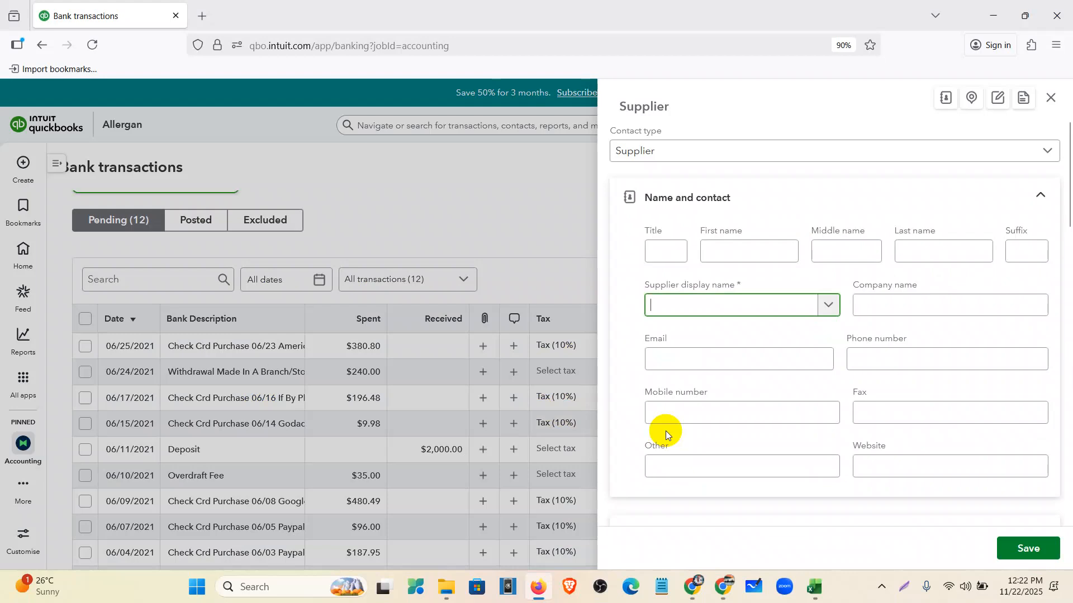
type("If By Phone")
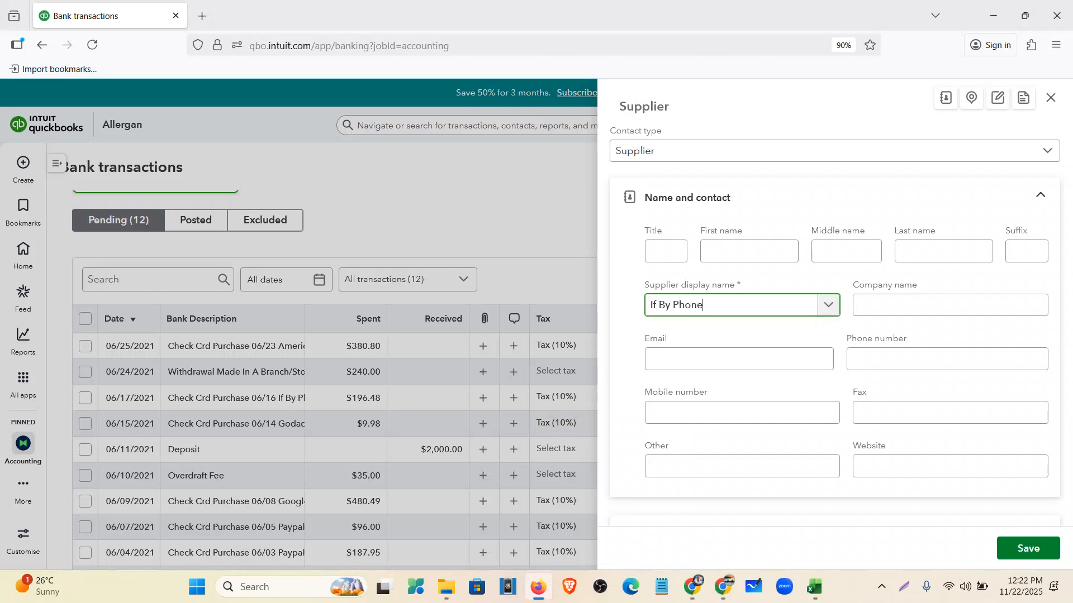
left_click(1034, 549)
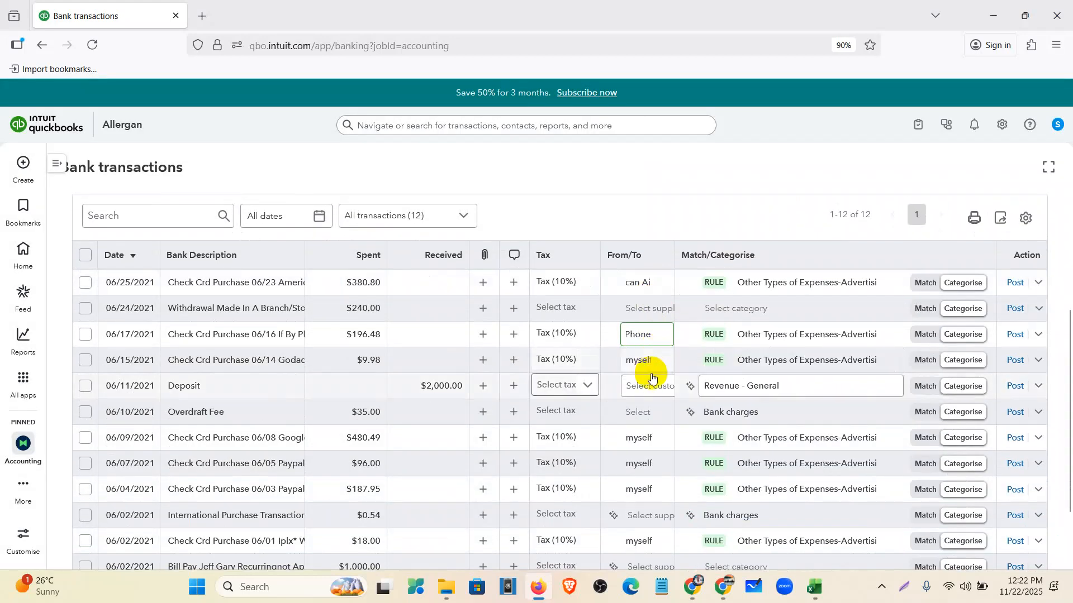
- Create and assign the GoDaddy supplier as payee of the 06/15 purchase
left_click(649, 366)
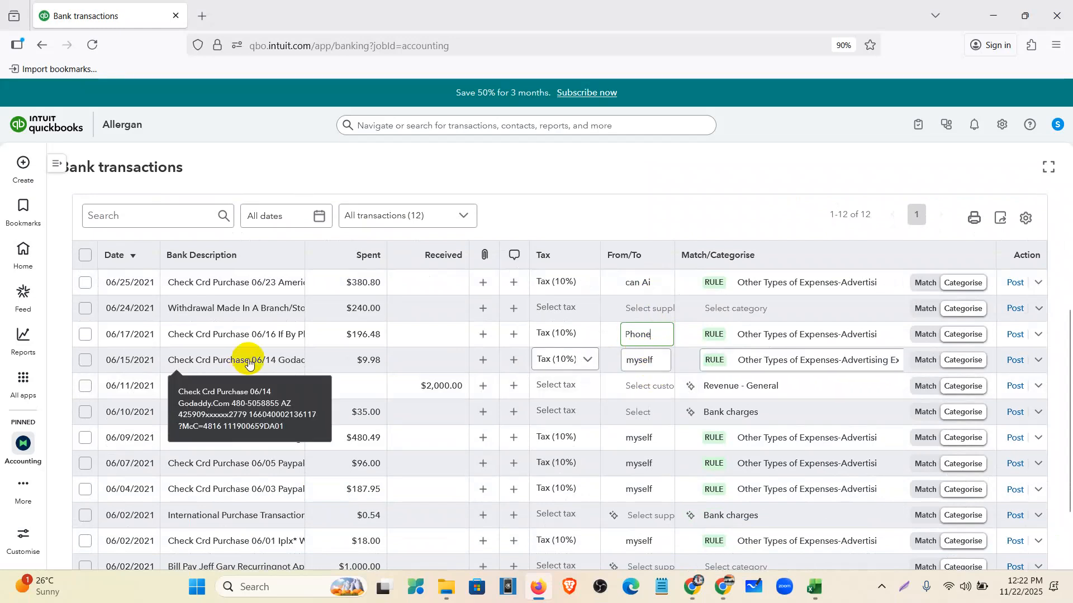
left_click(663, 360)
left_click(663, 391)
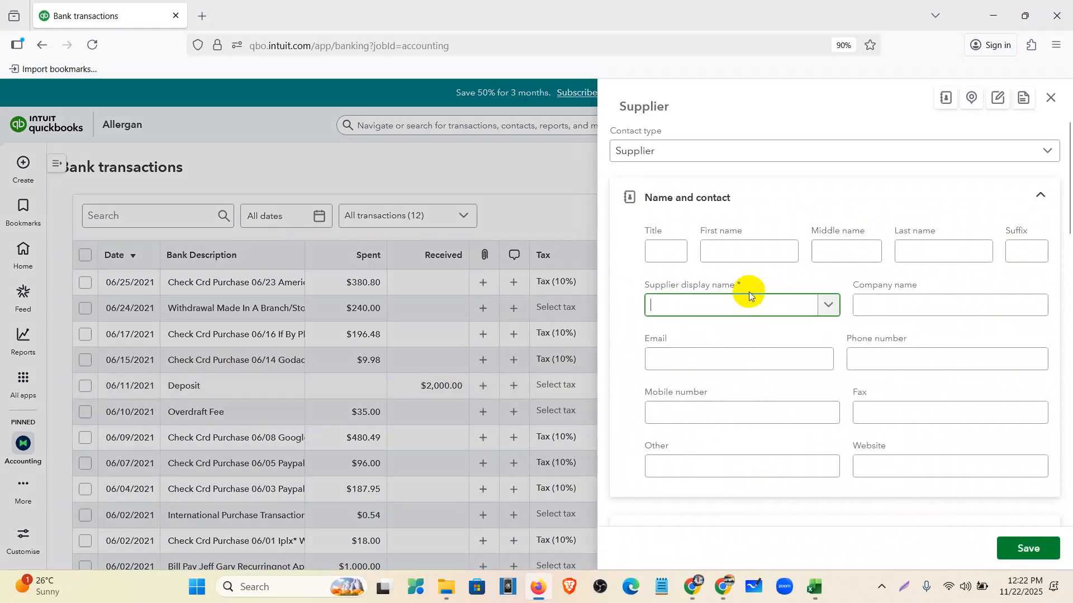
type("GoDaddy")
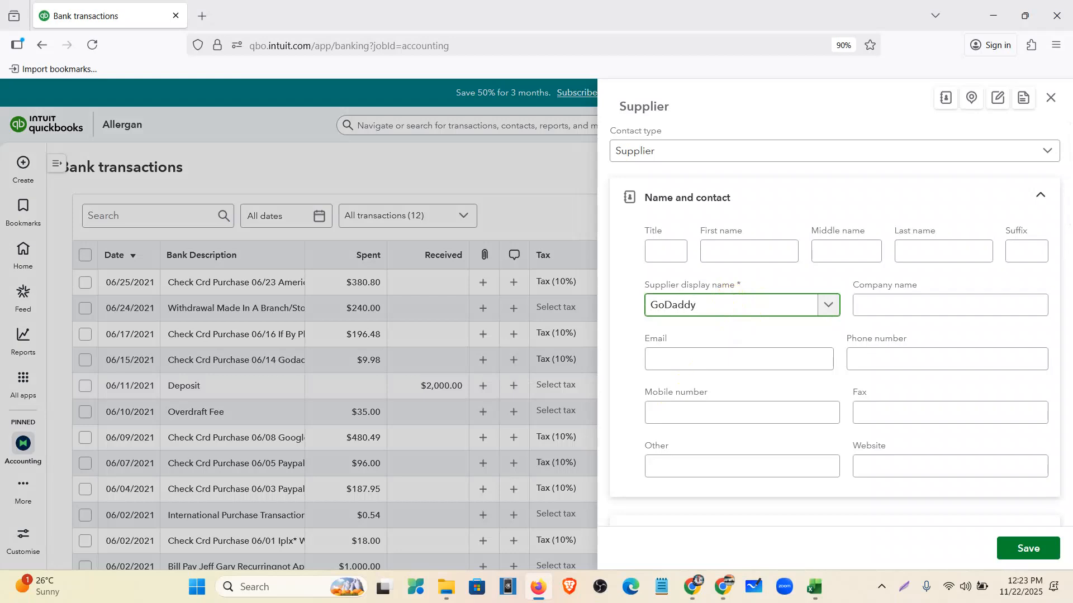
left_click(1003, 550)
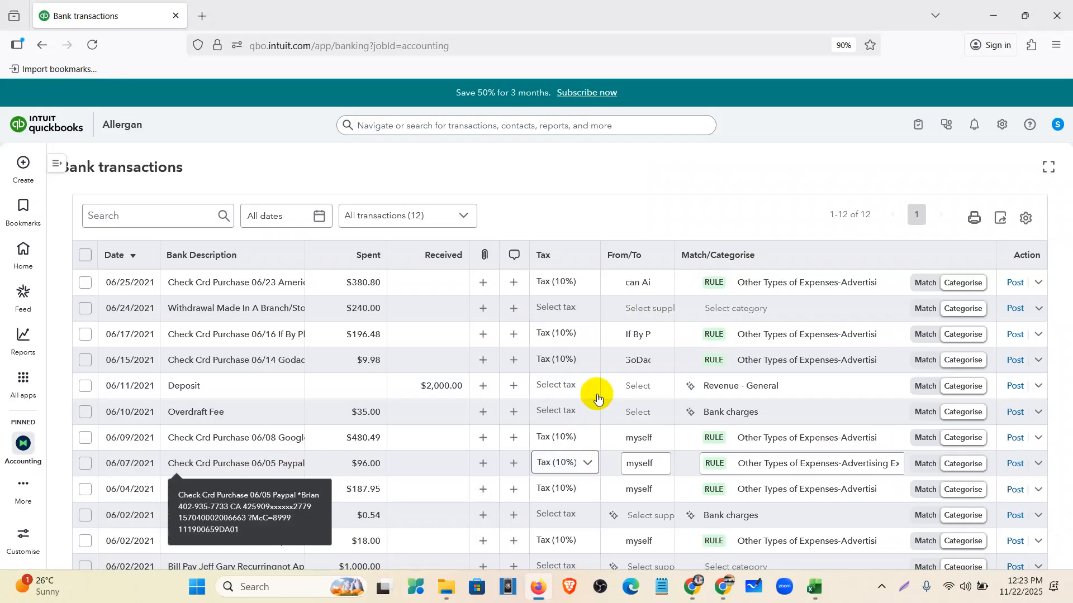
- Add Google as a new supplier and payee for the 06/09 purchase
scroll(598, 398, "down", 2)
left_click(651, 374)
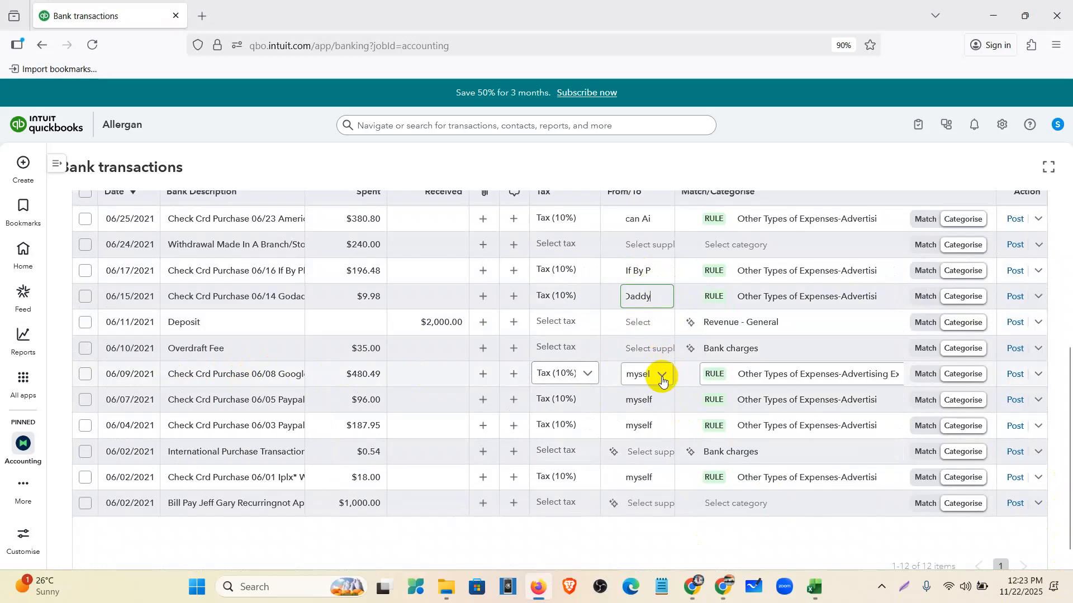
left_click(662, 381)
type("Goo")
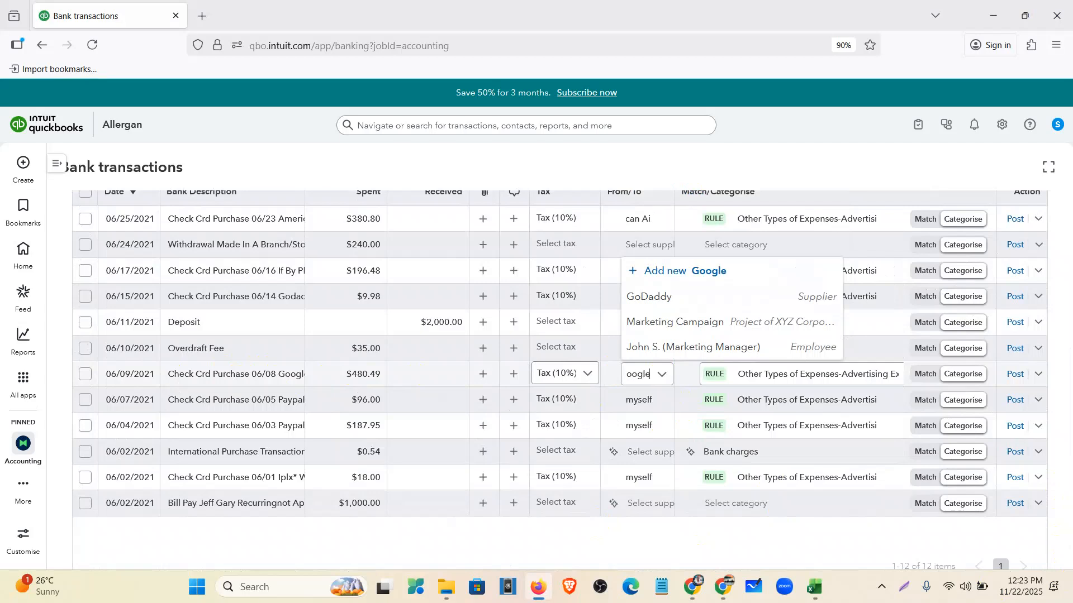
type("gle")
left_click(709, 345)
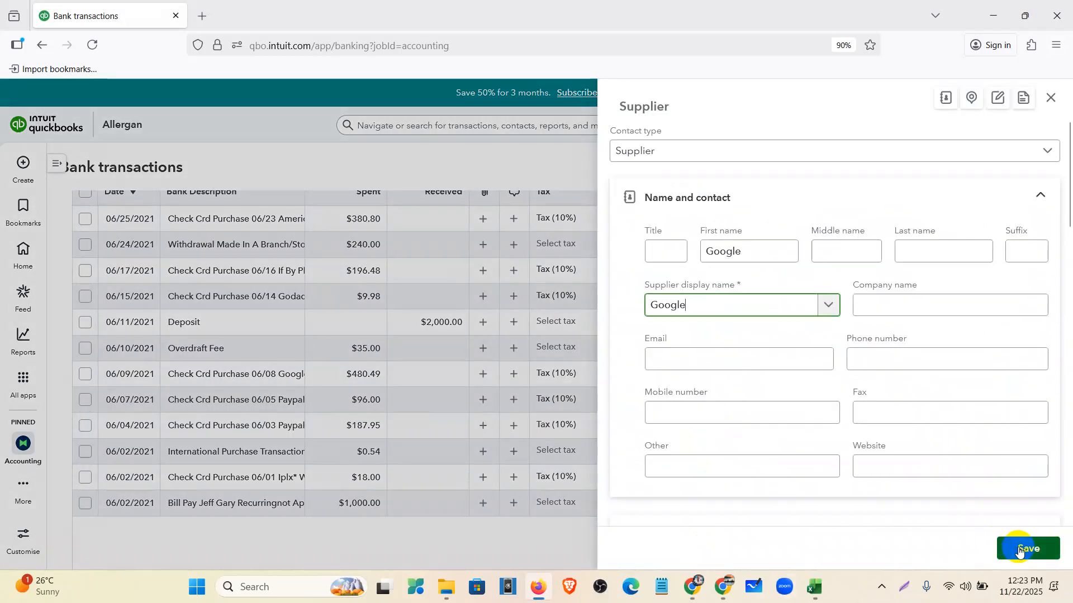
left_click(1019, 551)
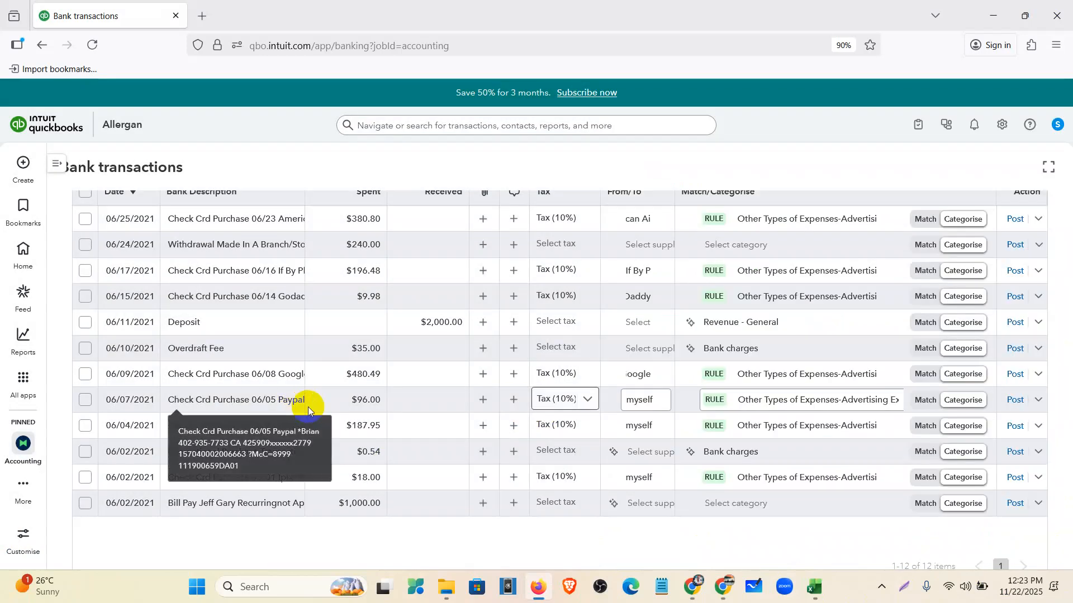
- Add Paypal as a new supplier and payee for the 06/07 purchase
left_click(594, 400)
left_click(653, 401)
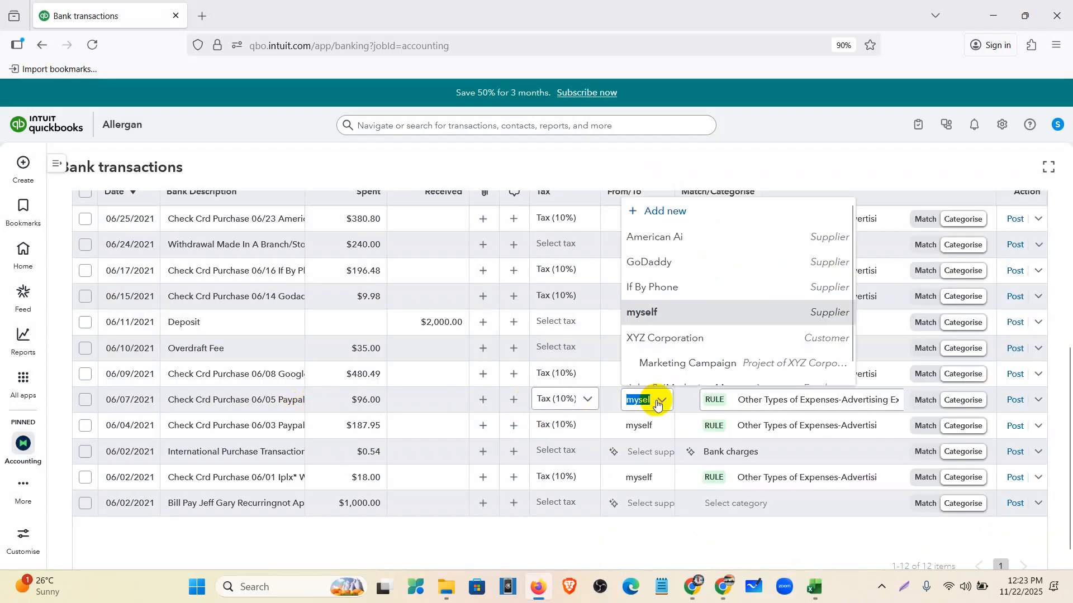
type("Paypal")
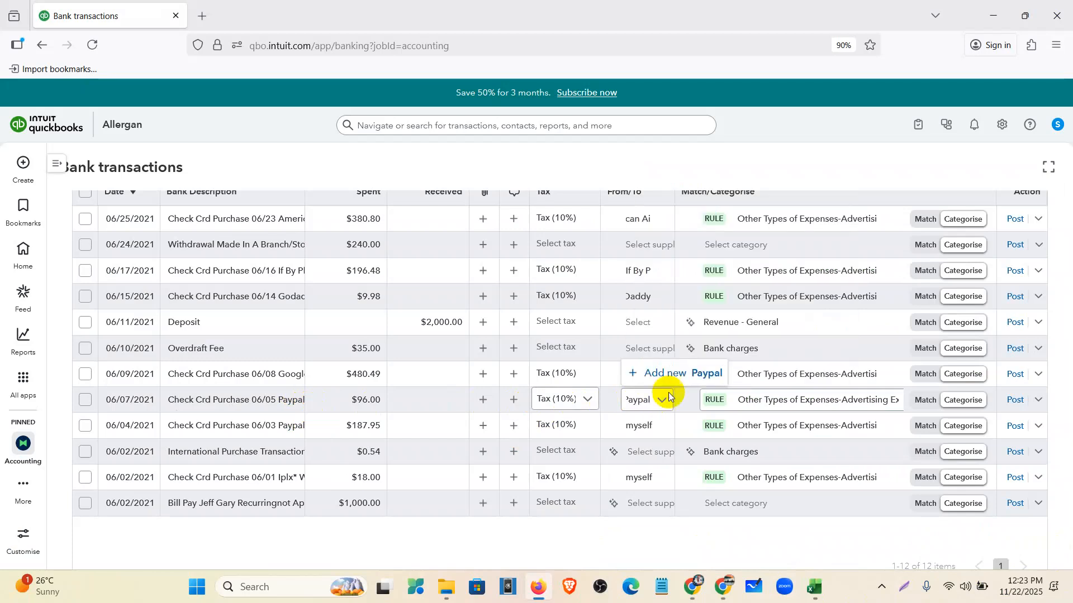
left_click(707, 375)
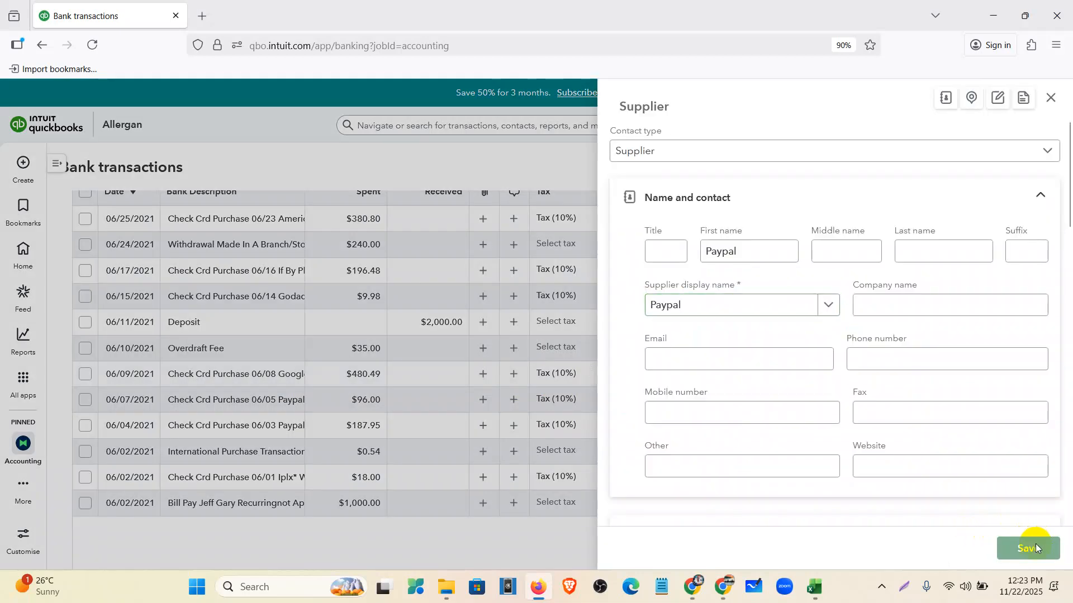
left_click(1026, 547)
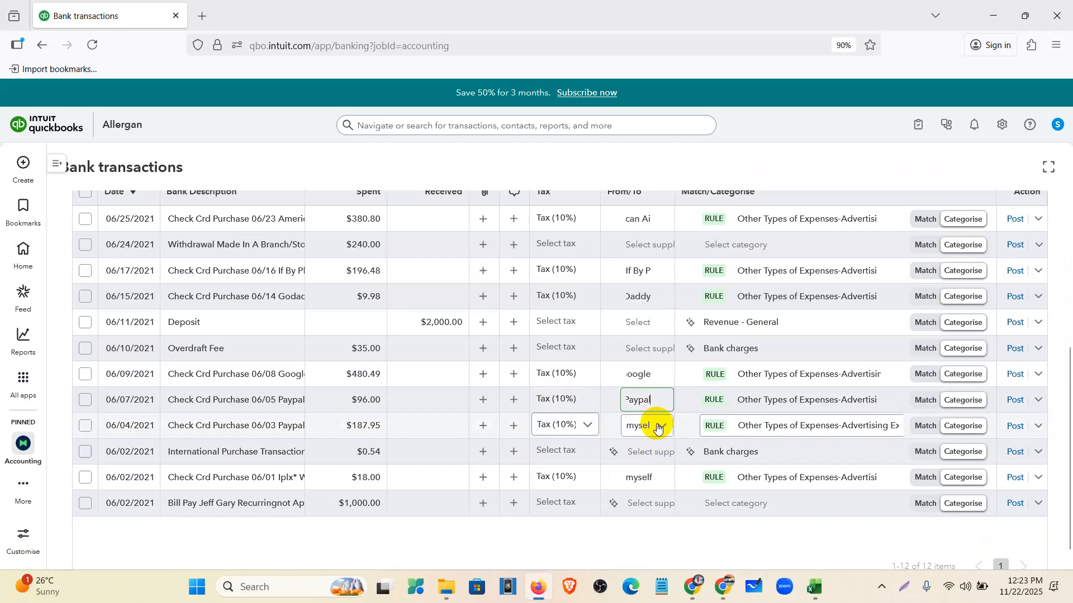
- Discard the duplicate Paypal supplier form, leaving the 06/04 purchase without a payee
left_click(658, 428)
type("Paypa")
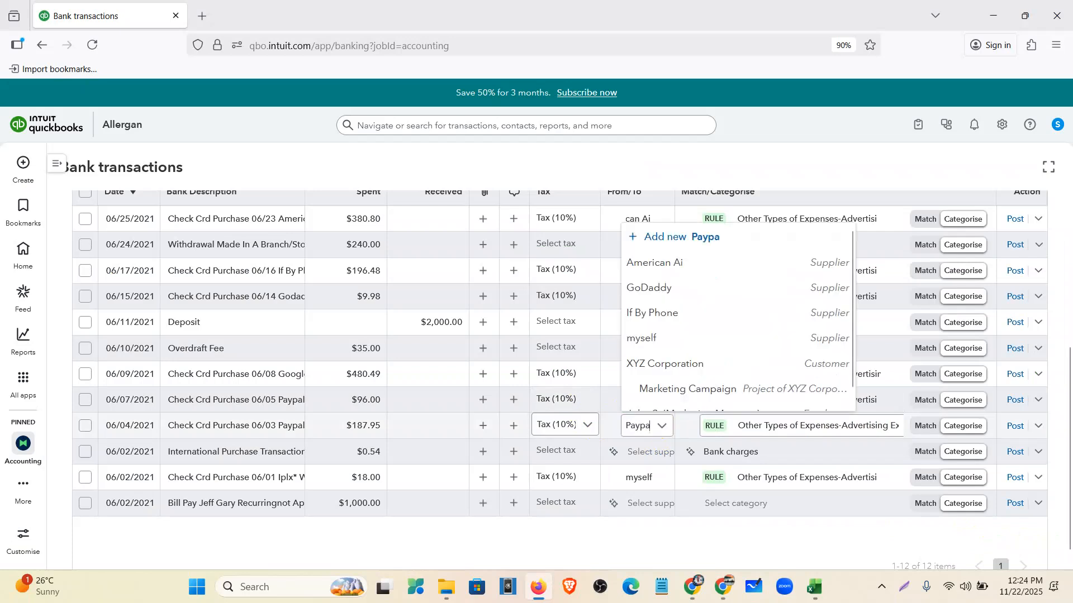
type("l")
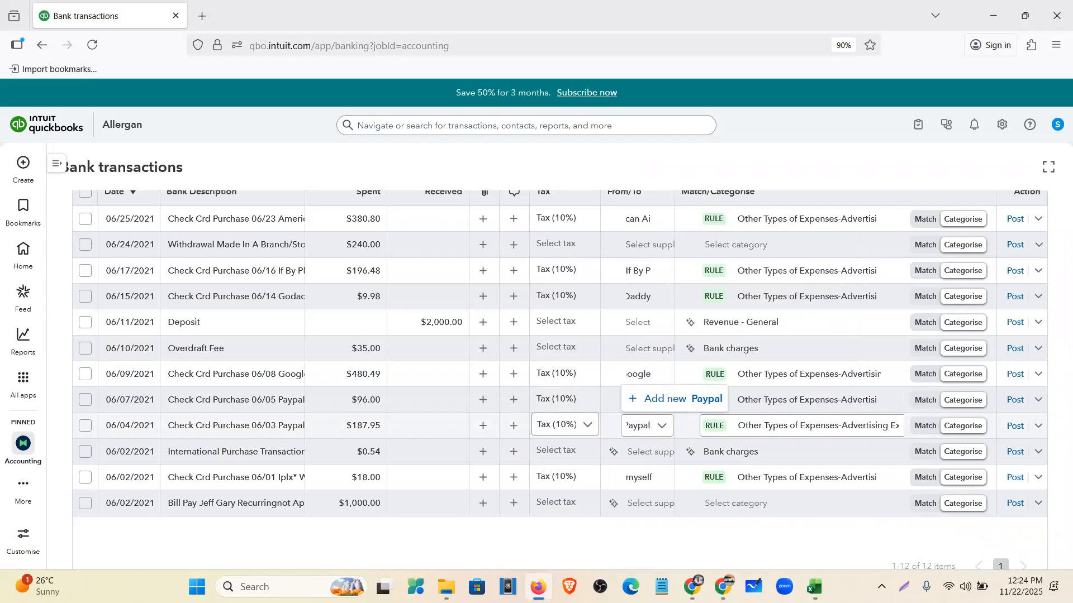
left_click(660, 401)
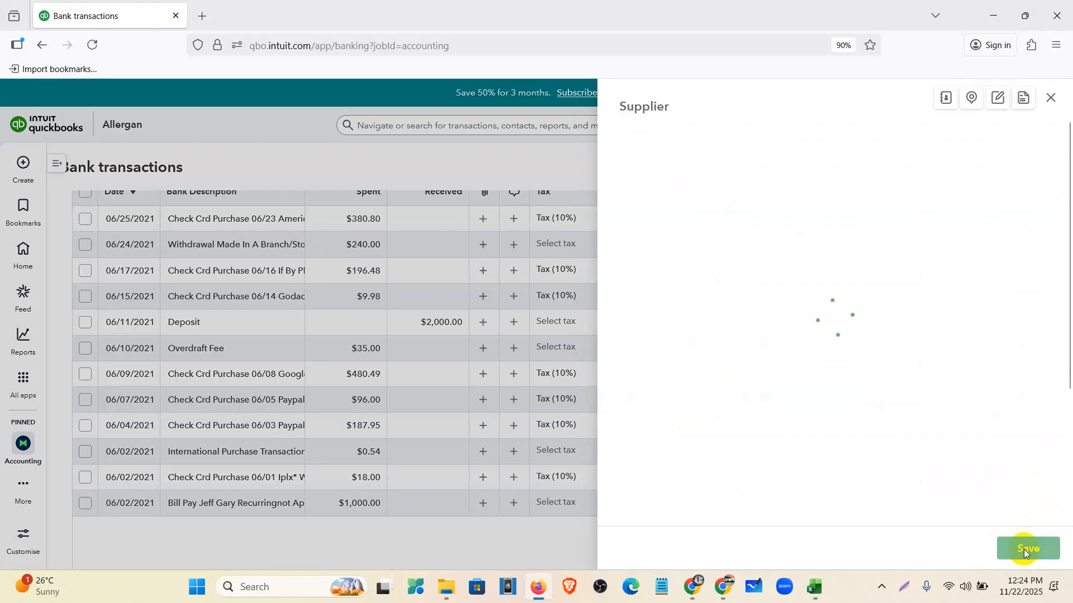
left_click(1027, 548)
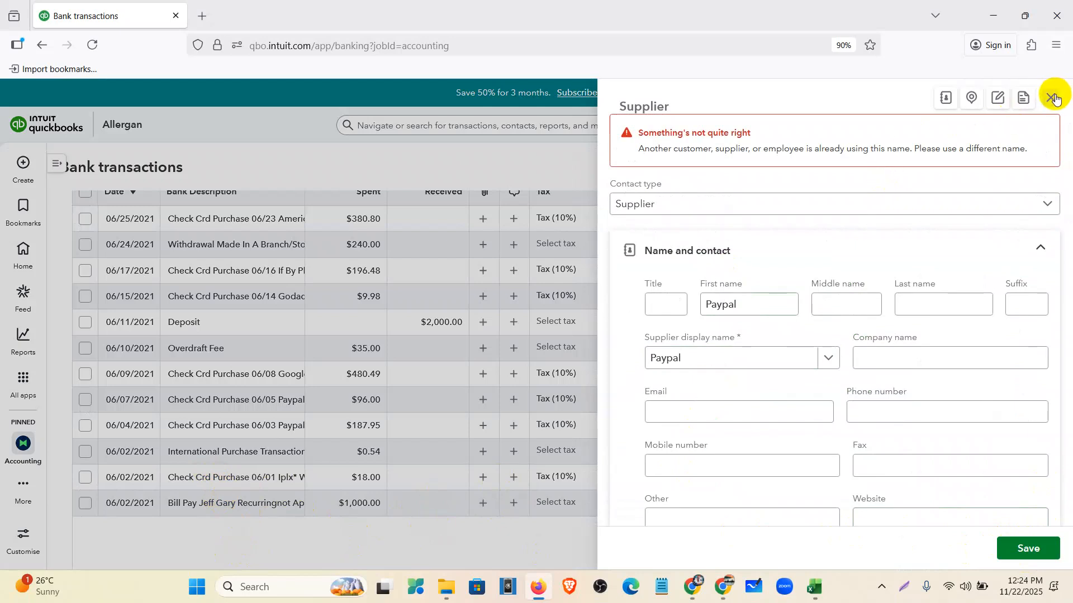
left_click(1054, 97)
left_click(661, 429)
scroll(665, 333, "down", 1)
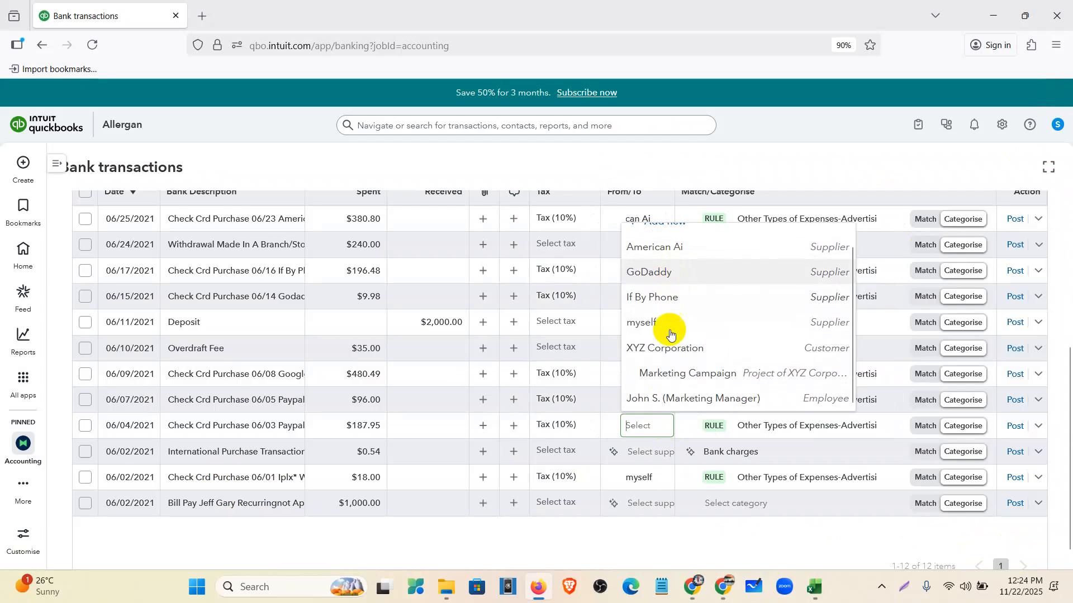
left_click(655, 540)
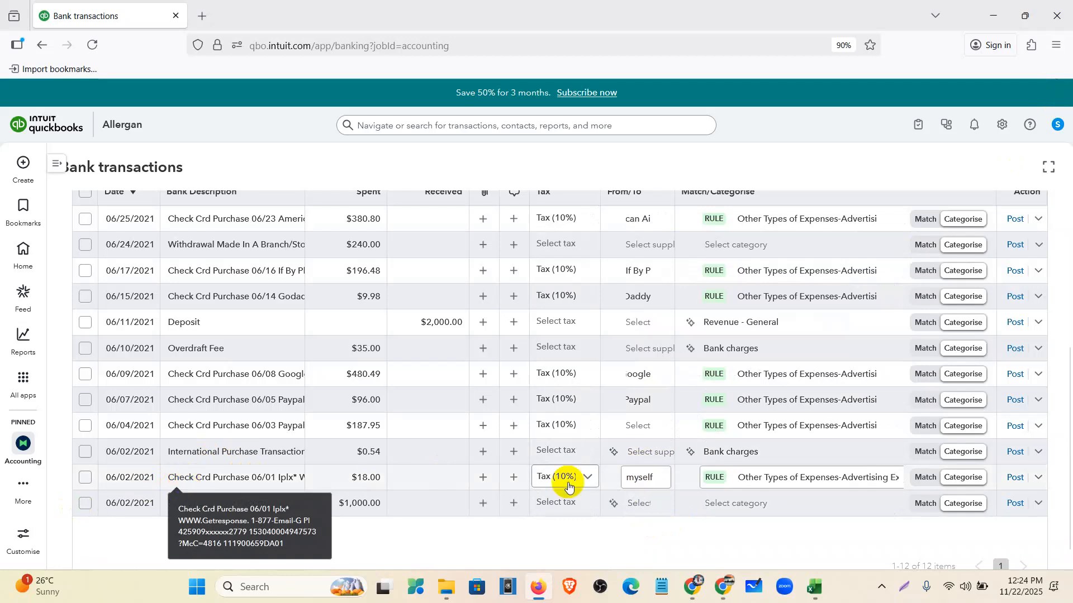
- Add Geterresponse as a new supplier and set it as payee of the 06/02 $18.00 purchase
left_click(663, 479)
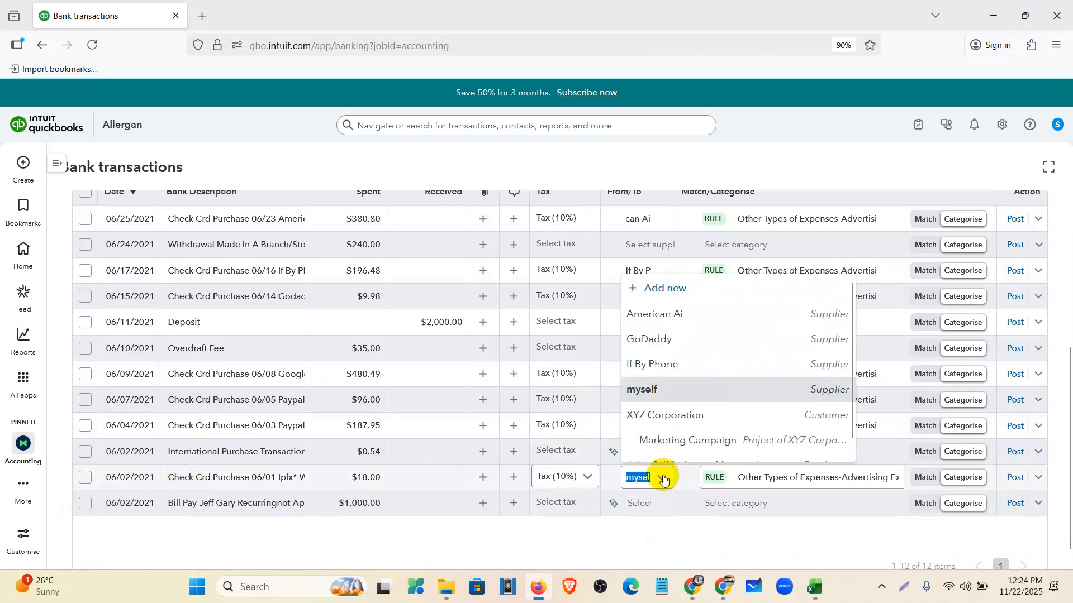
type("G")
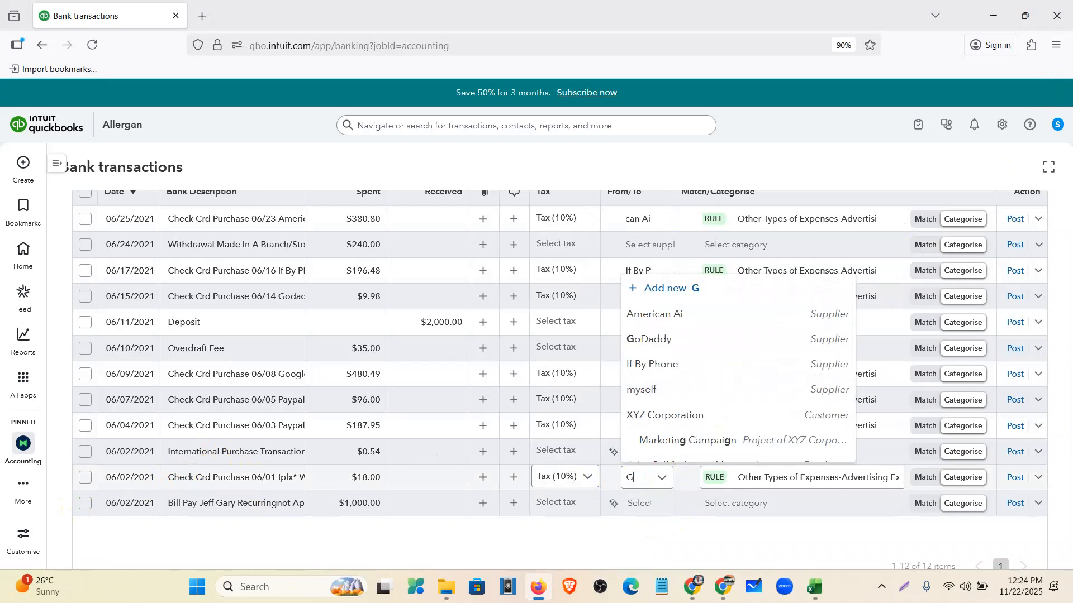
type("eterr")
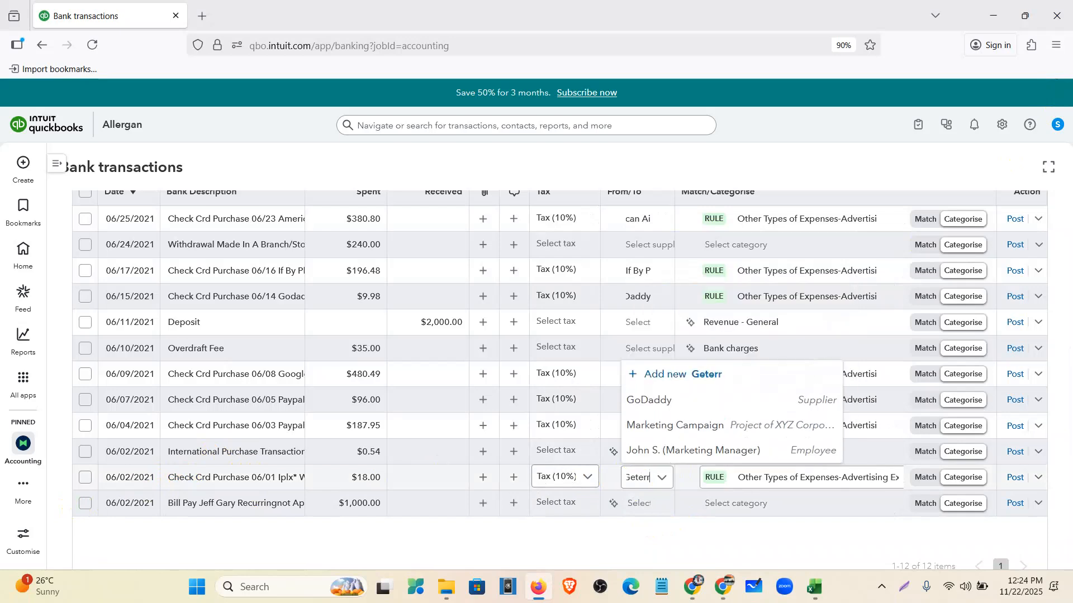
type("esponse")
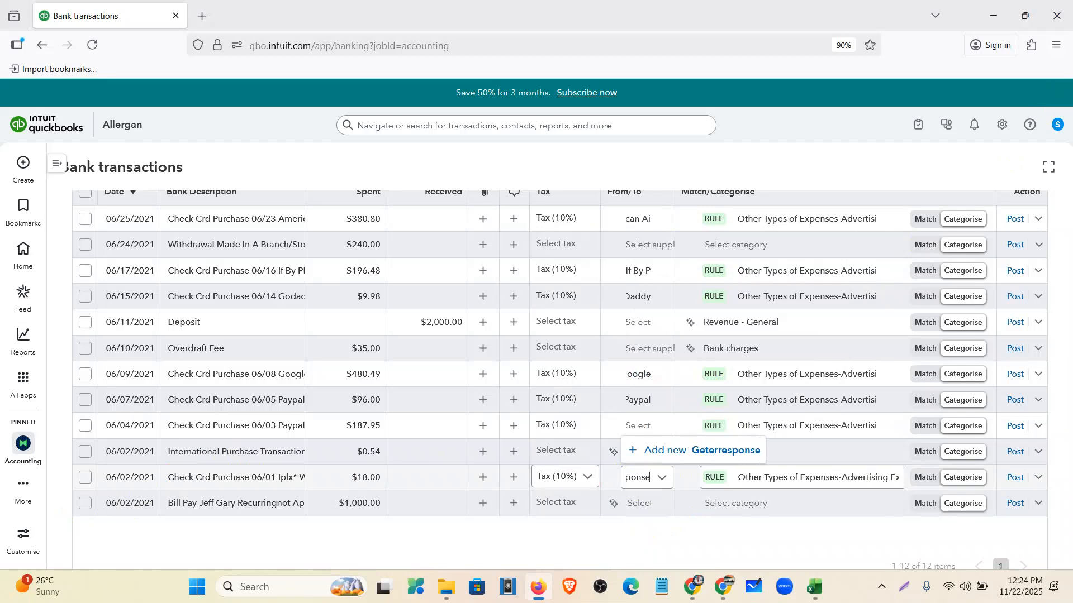
left_click(705, 450)
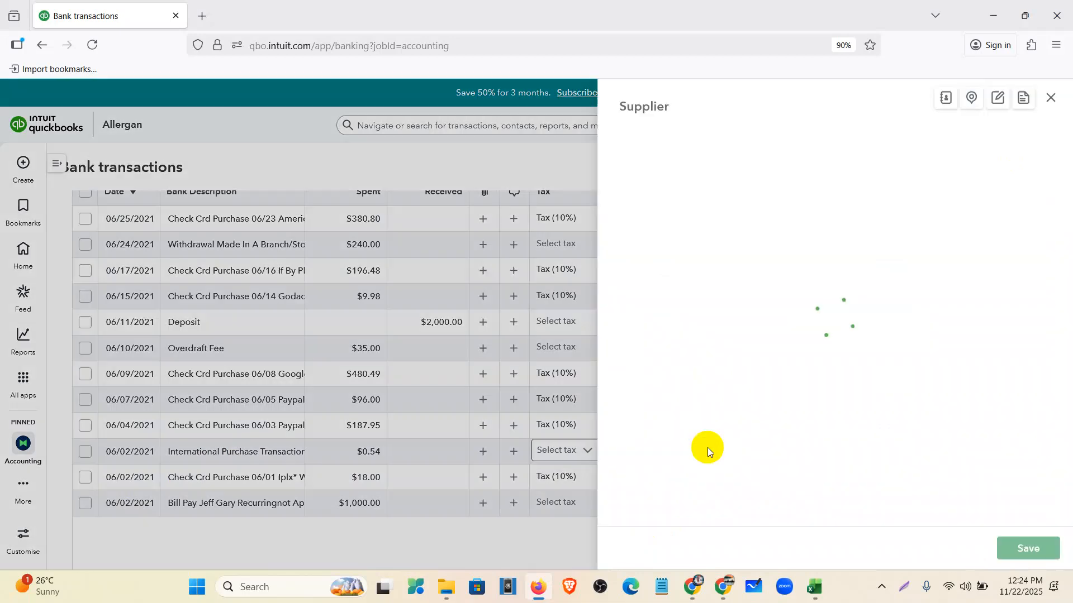
left_click(1041, 550)
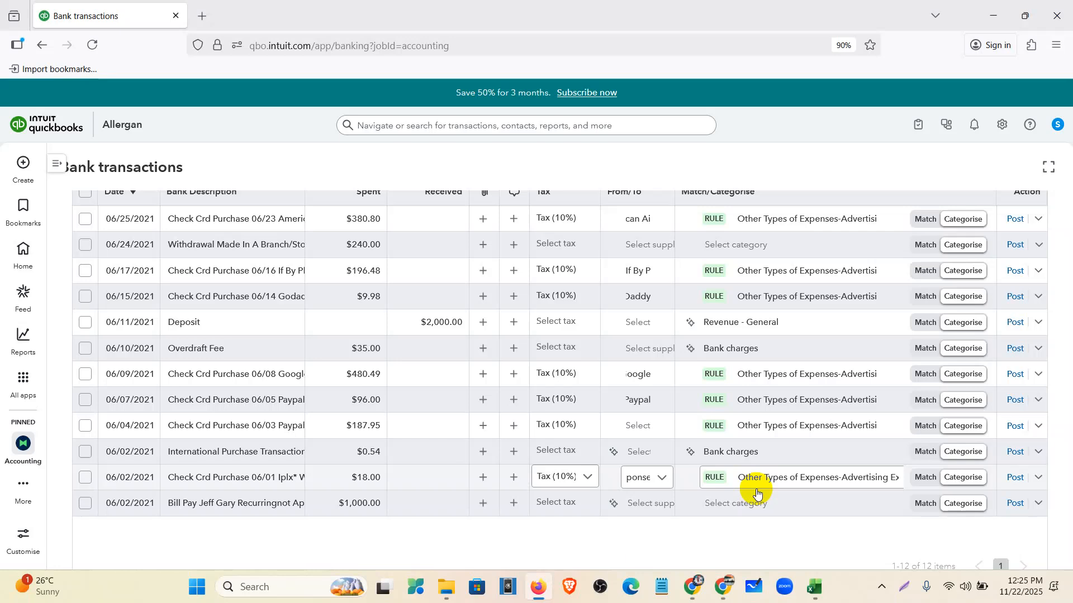
scroll(158, 359, "up", 5)
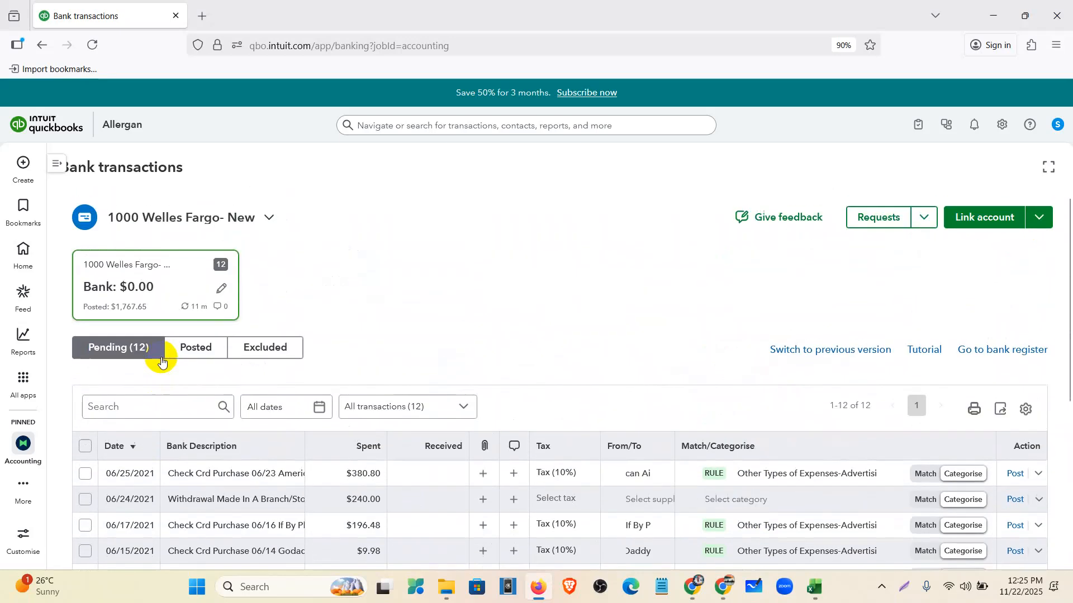
- Select the categorised 06/25, 06/17, 06/15, 06/09 and 06/07 purchases and post them
scroll(127, 373, "down", 3)
left_click(84, 284)
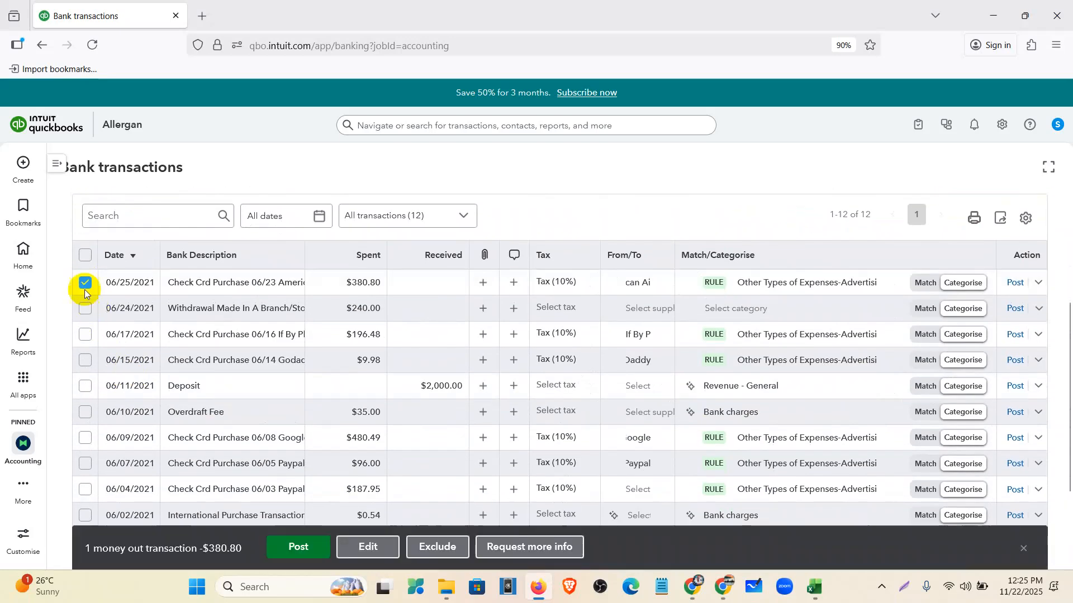
left_click(85, 255)
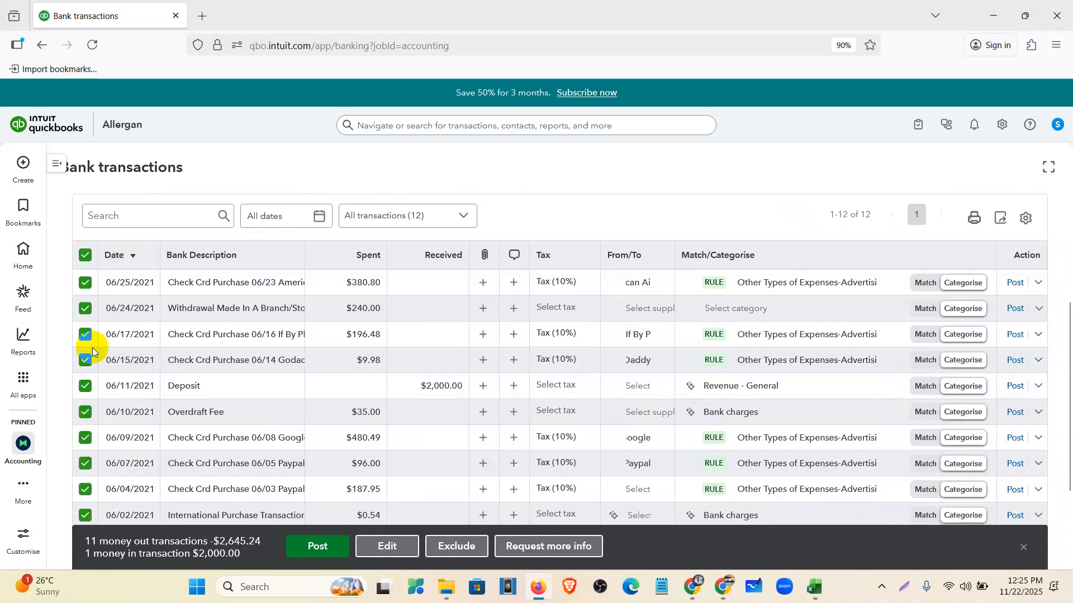
left_click(85, 255)
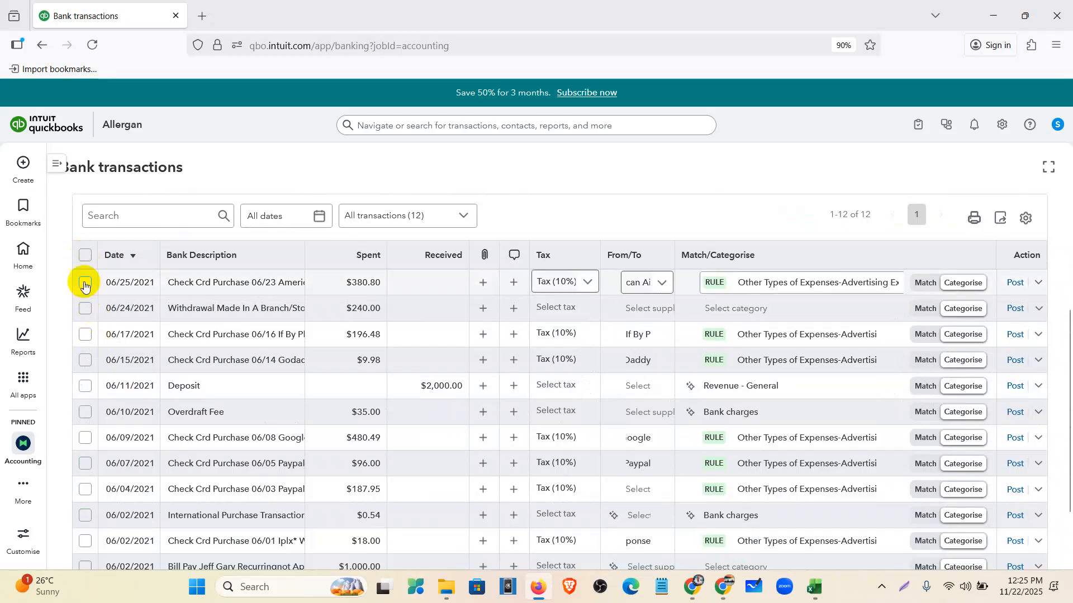
left_click(84, 282)
left_click(86, 335)
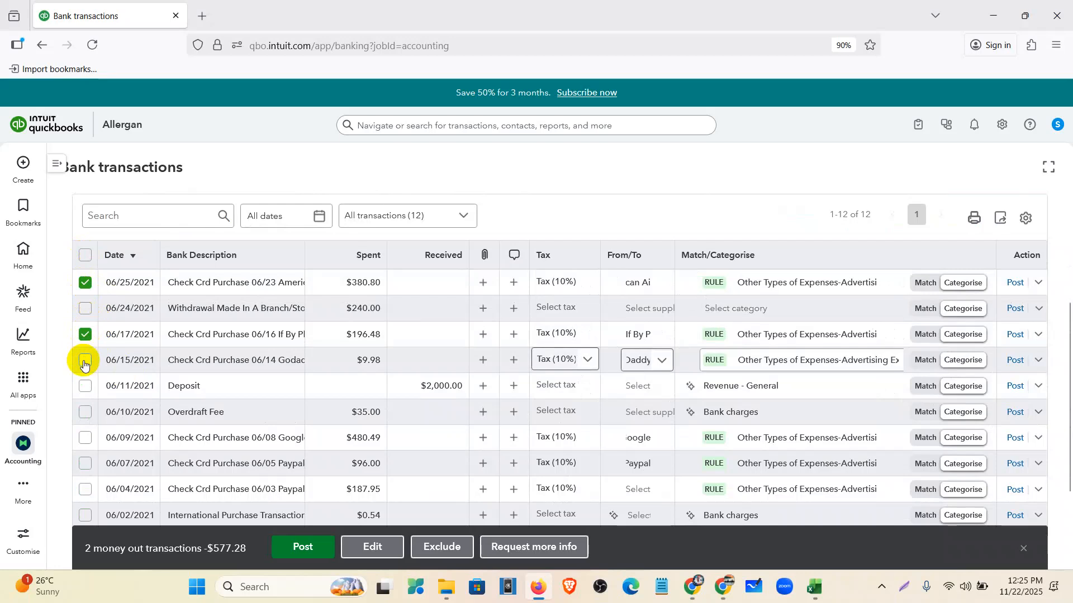
left_click(85, 360)
scroll(84, 358, "down", 1)
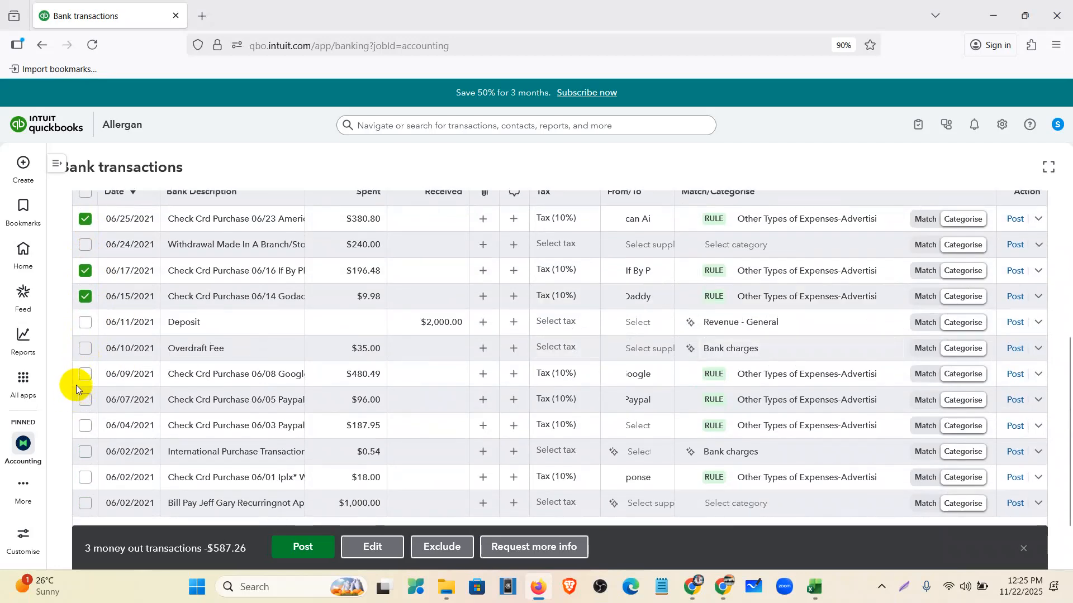
left_click(85, 374)
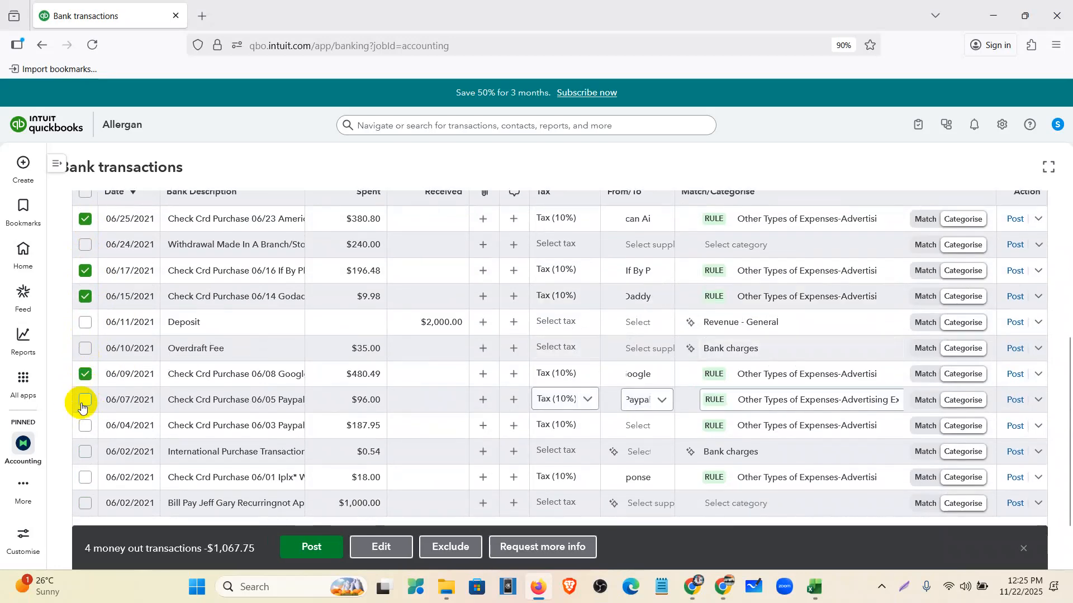
left_click(83, 401)
scroll(83, 391, "down", 1)
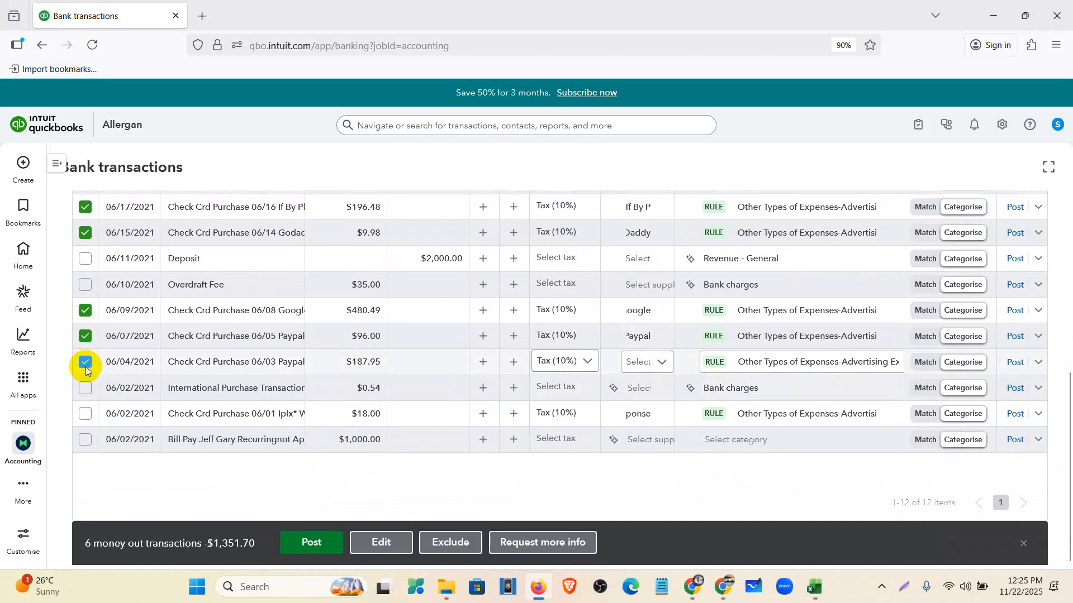
left_click(321, 542)
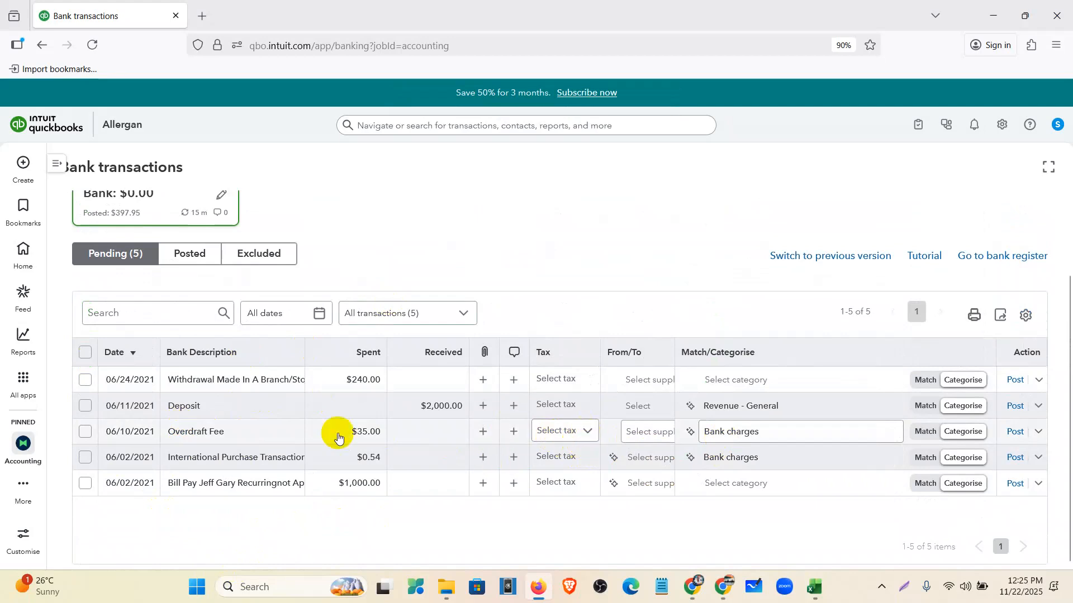
- Set No Vat (0%) tax on the $35.00 Overdraft Fee and $0.54 International Purchase fee
left_click(82, 353)
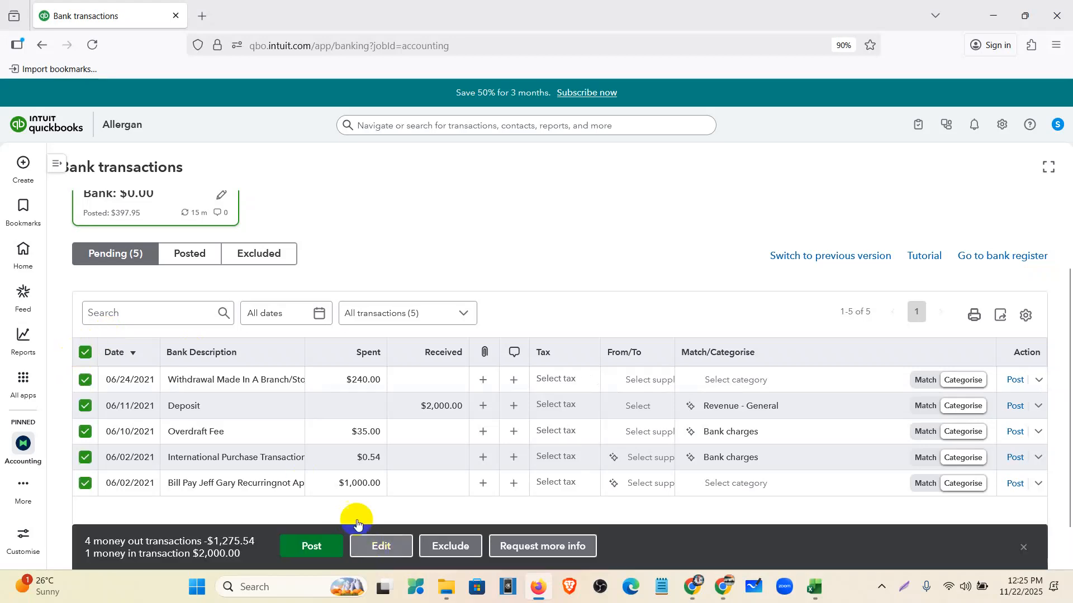
left_click(86, 353)
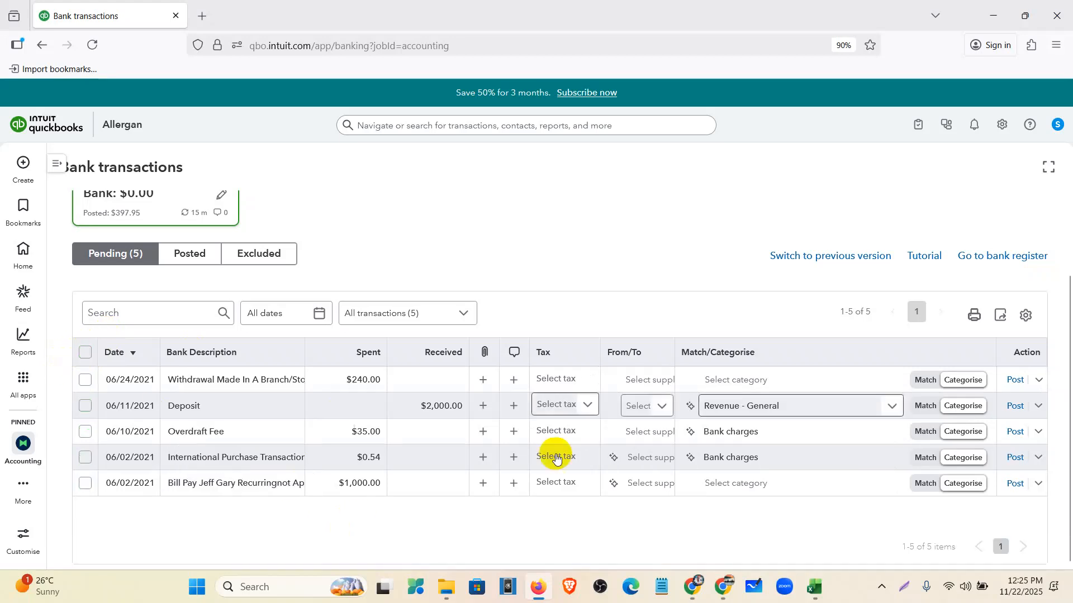
left_click(587, 435)
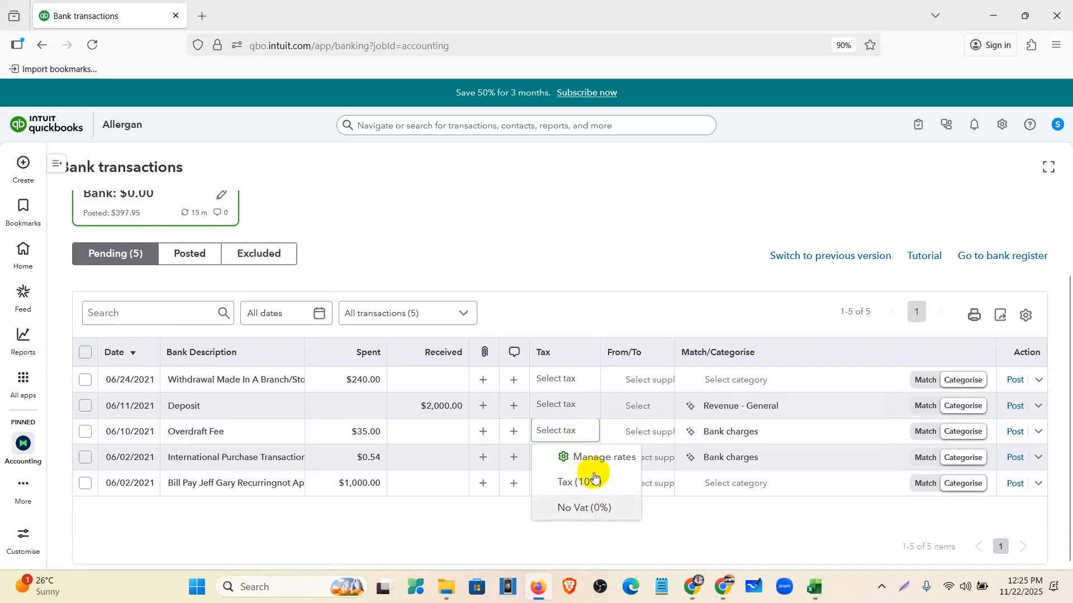
left_click(585, 508)
left_click(586, 457)
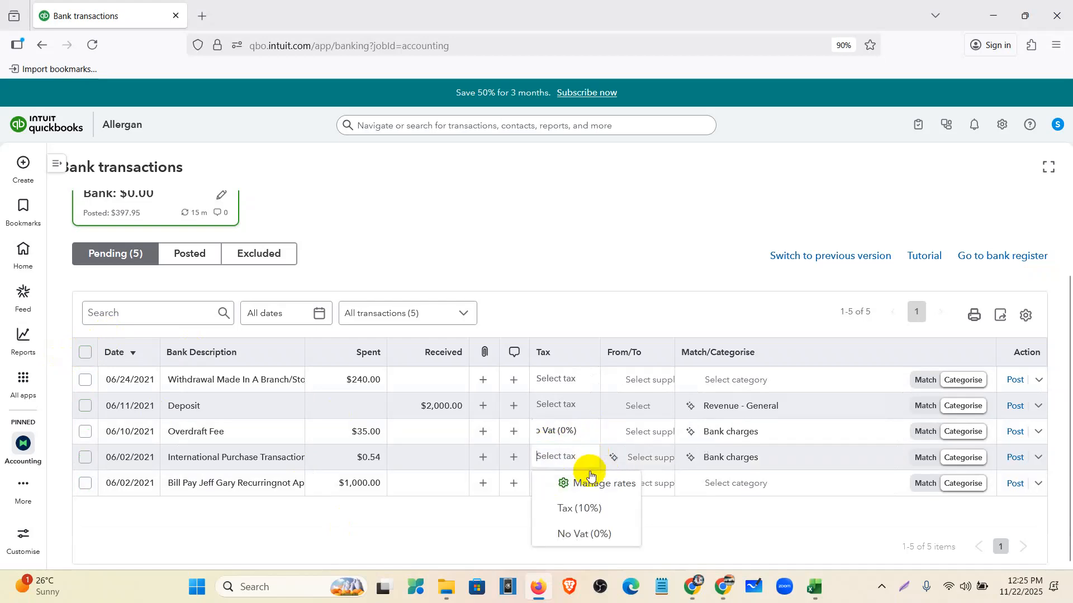
left_click(584, 531)
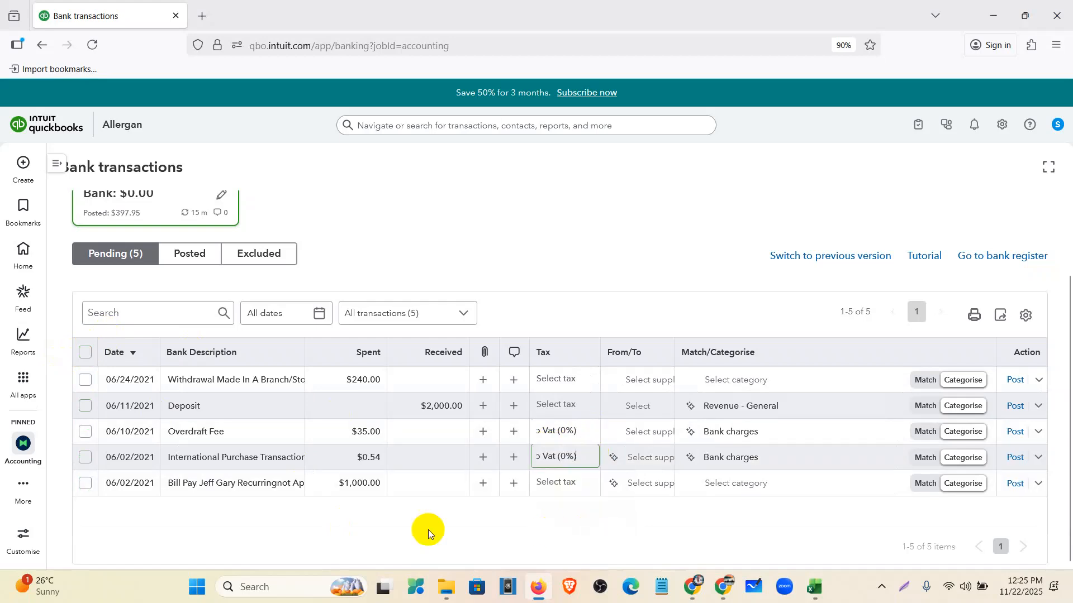
- Review why the International Purchase fee is suggested as Bank charges, then close its details
left_click(263, 461)
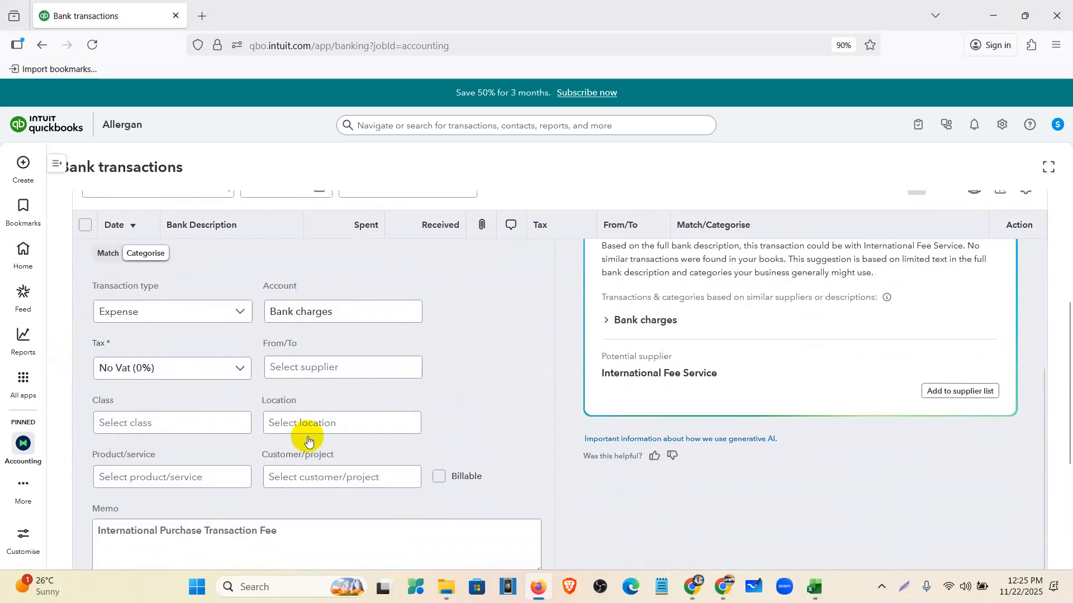
scroll(315, 499, "down", 1)
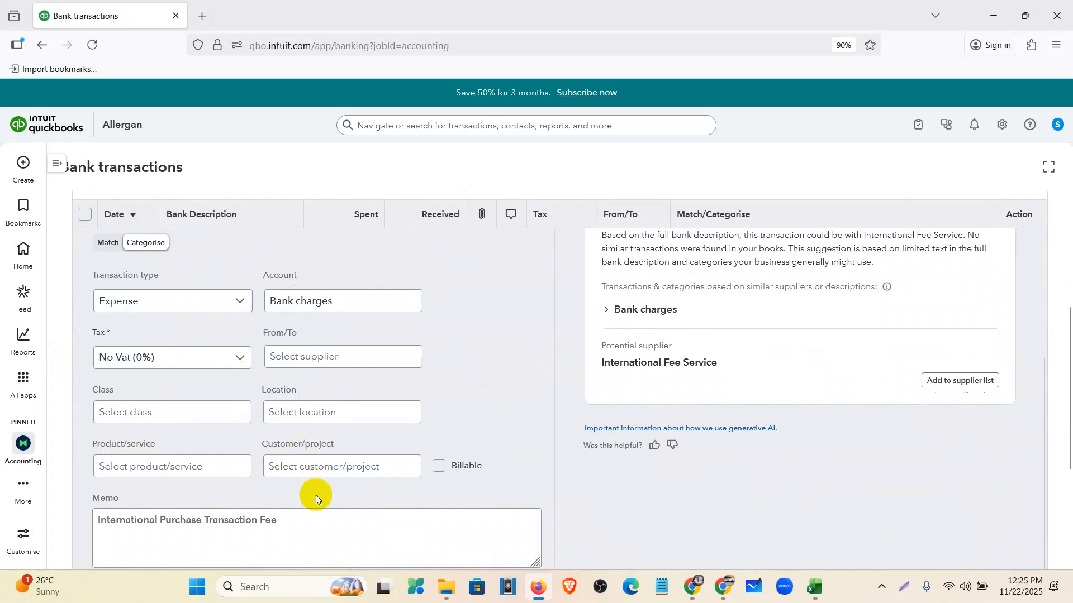
scroll(316, 497, "down", 2)
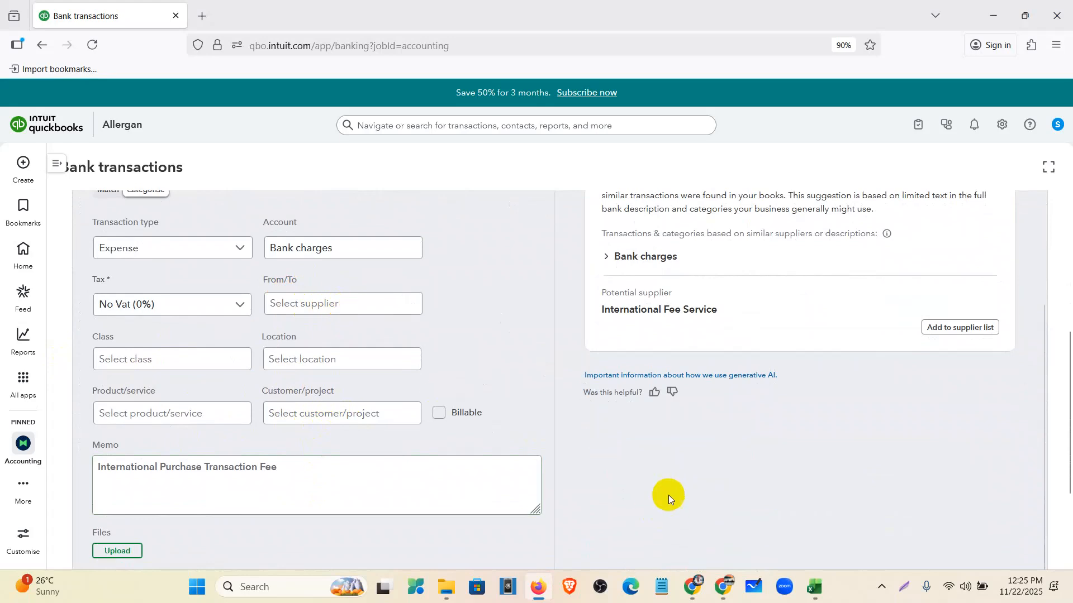
scroll(668, 495, "up", 5)
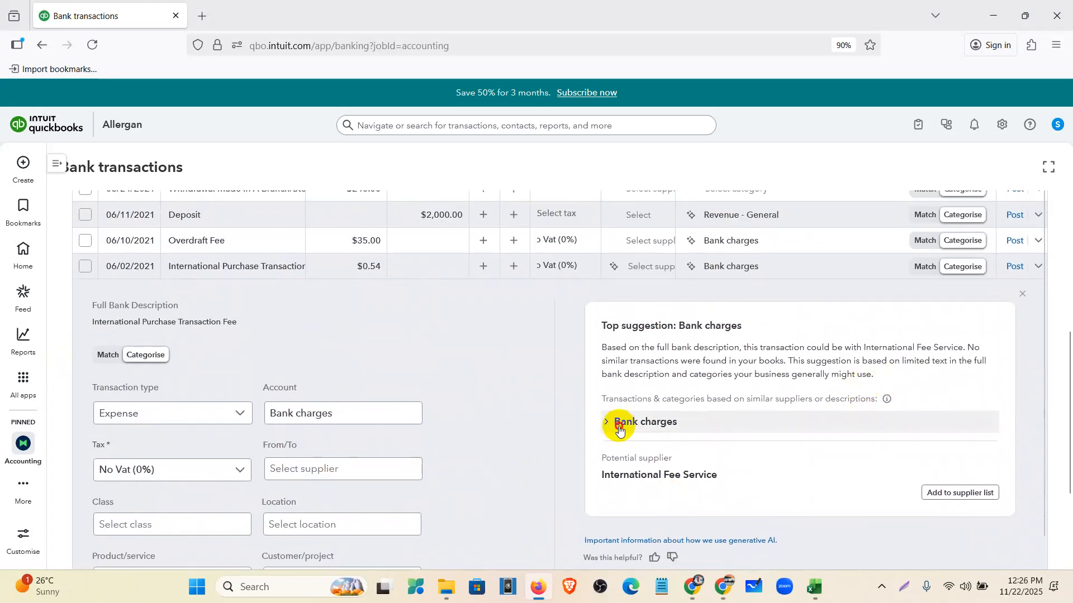
left_click(619, 422)
left_click_drag(604, 343, 987, 472)
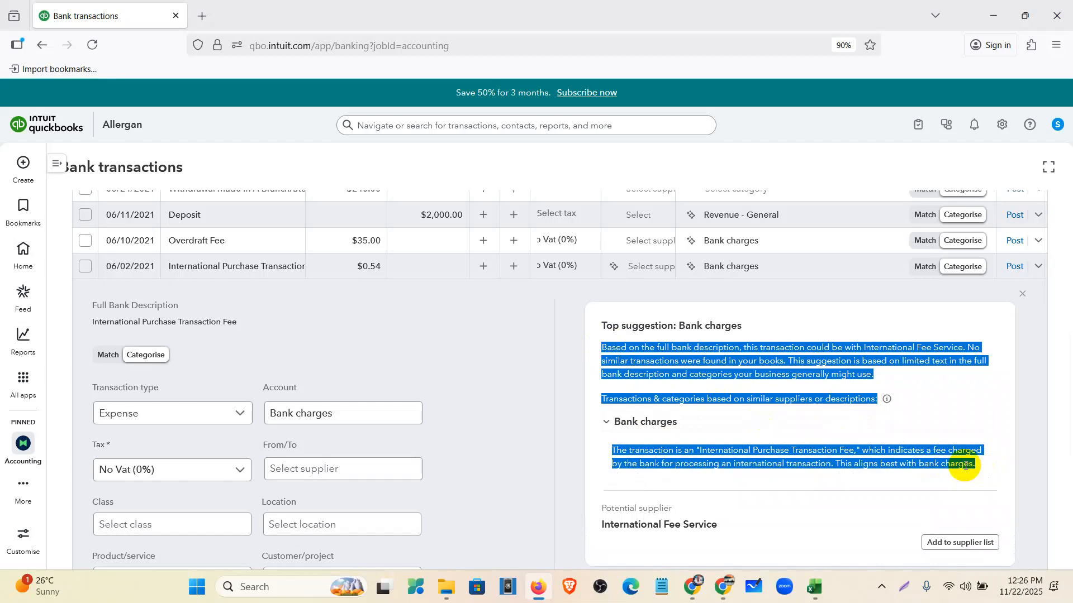
left_click(1021, 294)
left_click(215, 431)
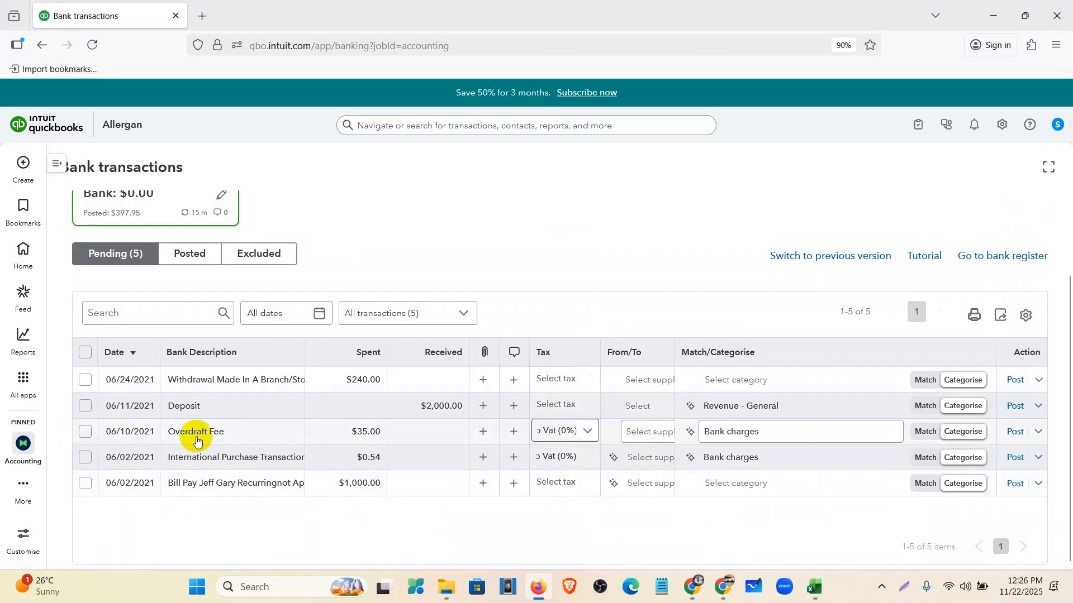
- Post the Overdraft Fee and International Purchase fee, then open the $2,000.00 Deposit's details
left_click(1014, 431)
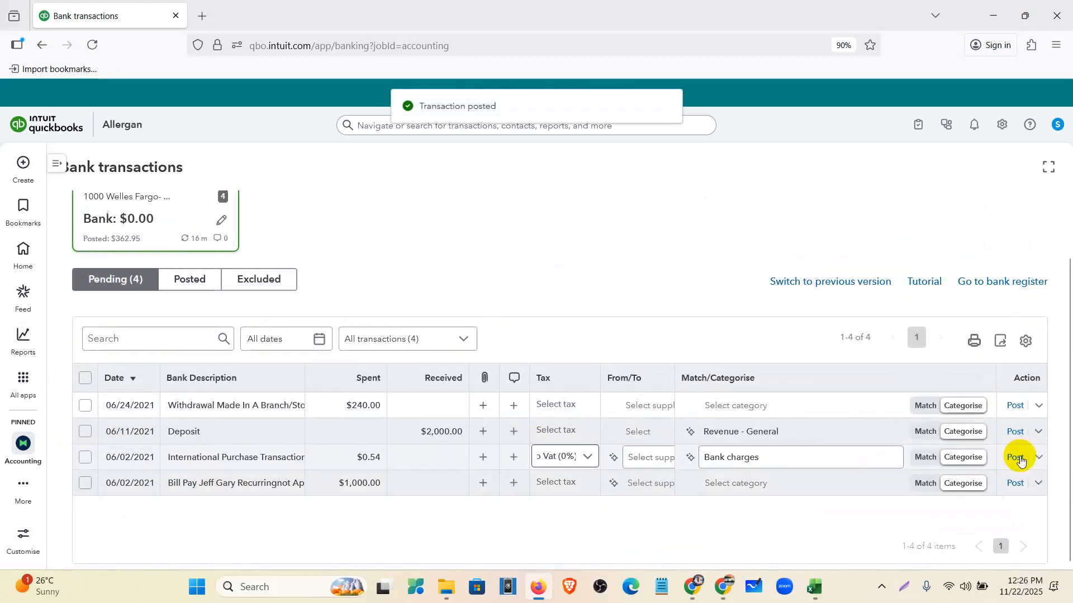
left_click(1018, 459)
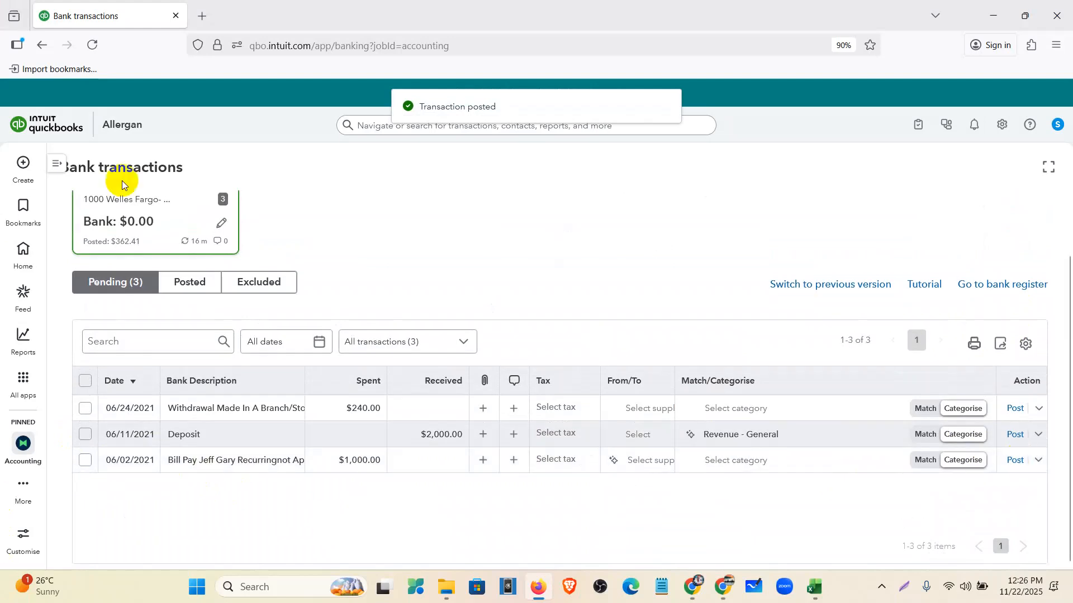
left_click(232, 436)
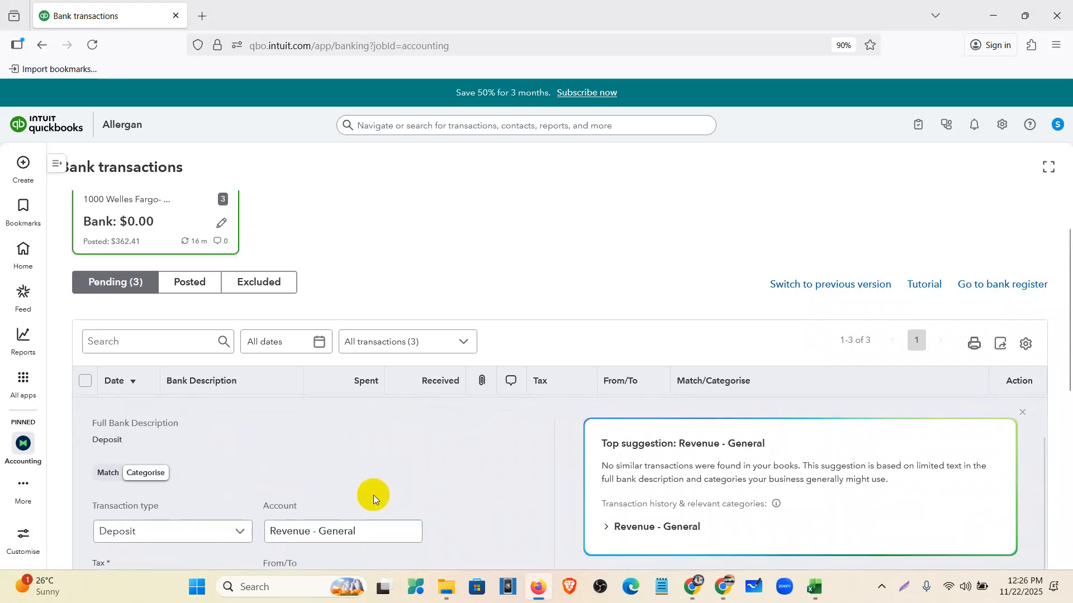
left_click_drag(134, 445, 71, 440)
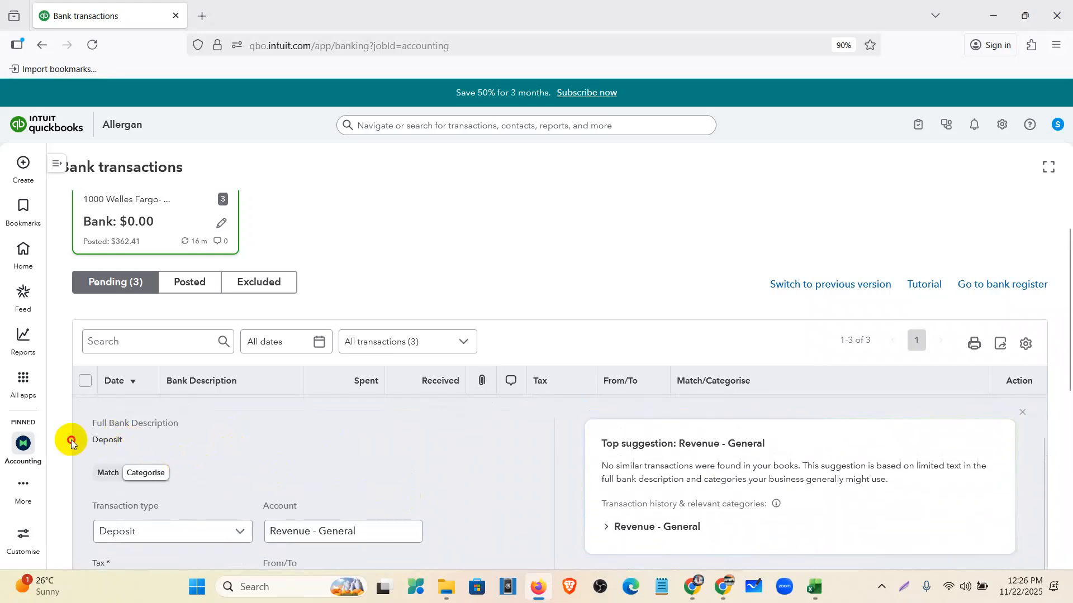
scroll(303, 435, "down", 1)
- Close the Deposit details and categorise the $2,000.00 Deposit as Sales of Product Income
scroll(390, 478, "down", 4)
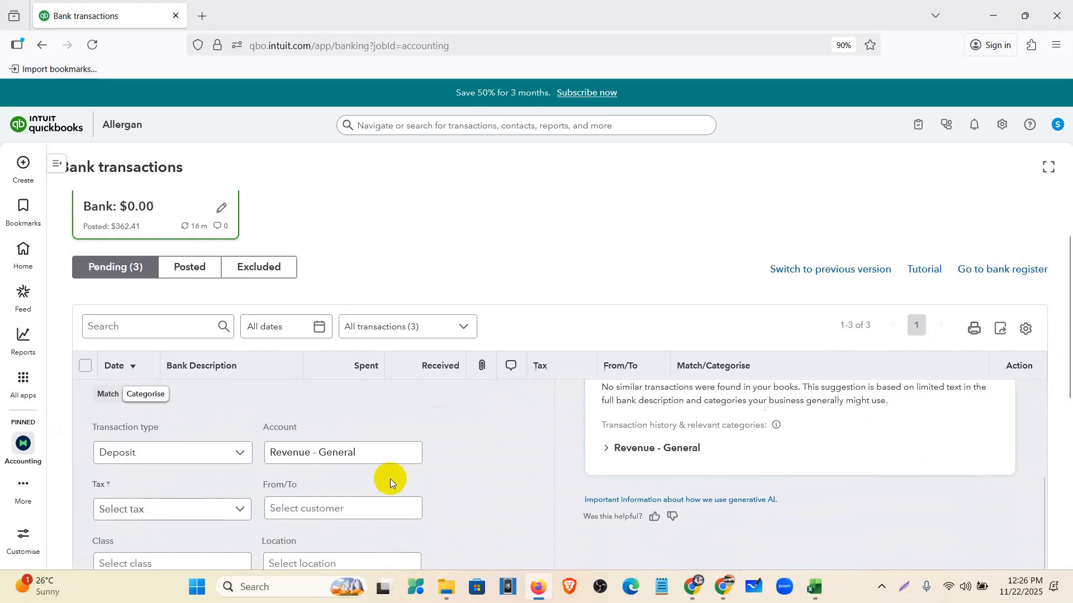
left_click_drag(136, 445, 66, 429)
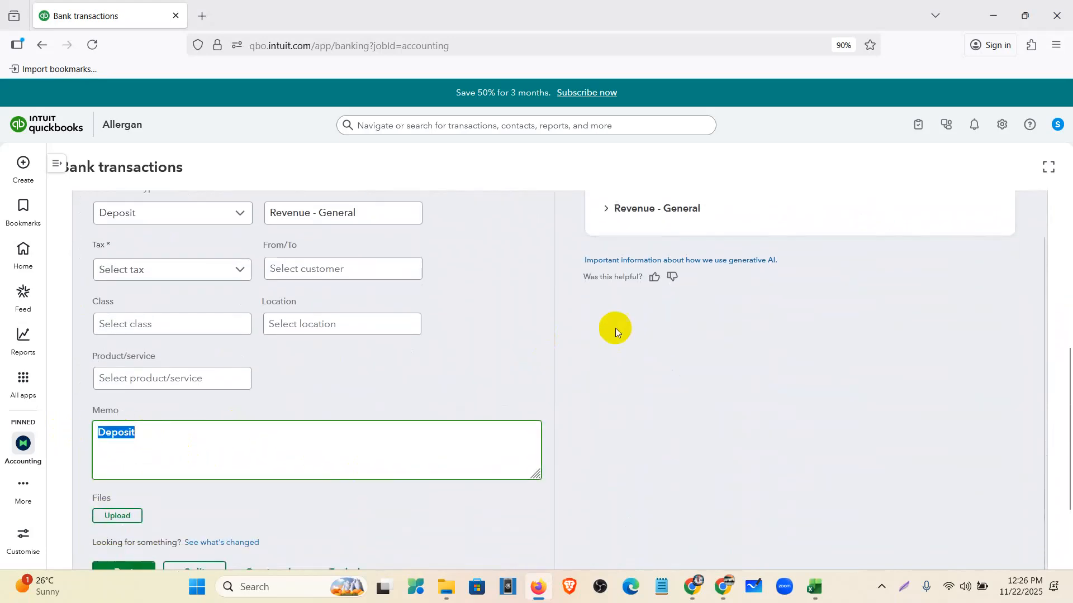
left_click(495, 372)
scroll(498, 377, "up", 5)
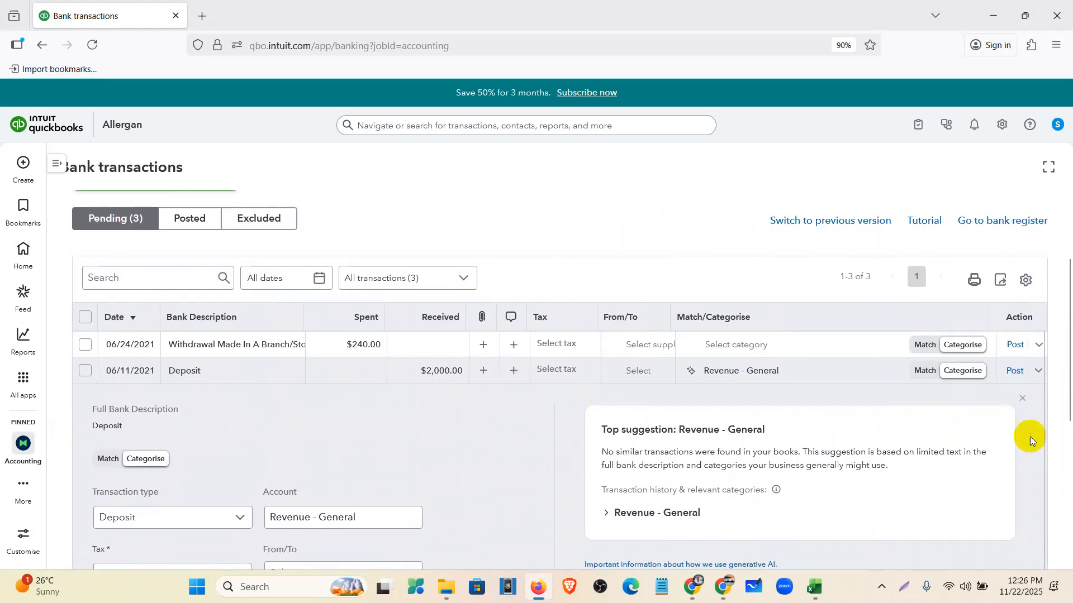
left_click(1024, 397)
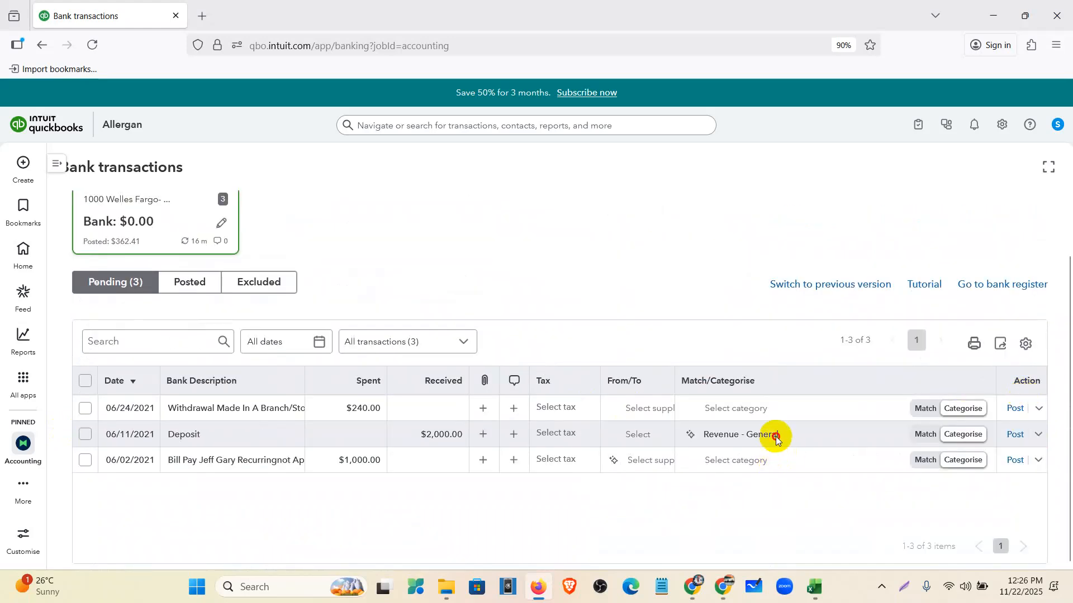
left_click(714, 435)
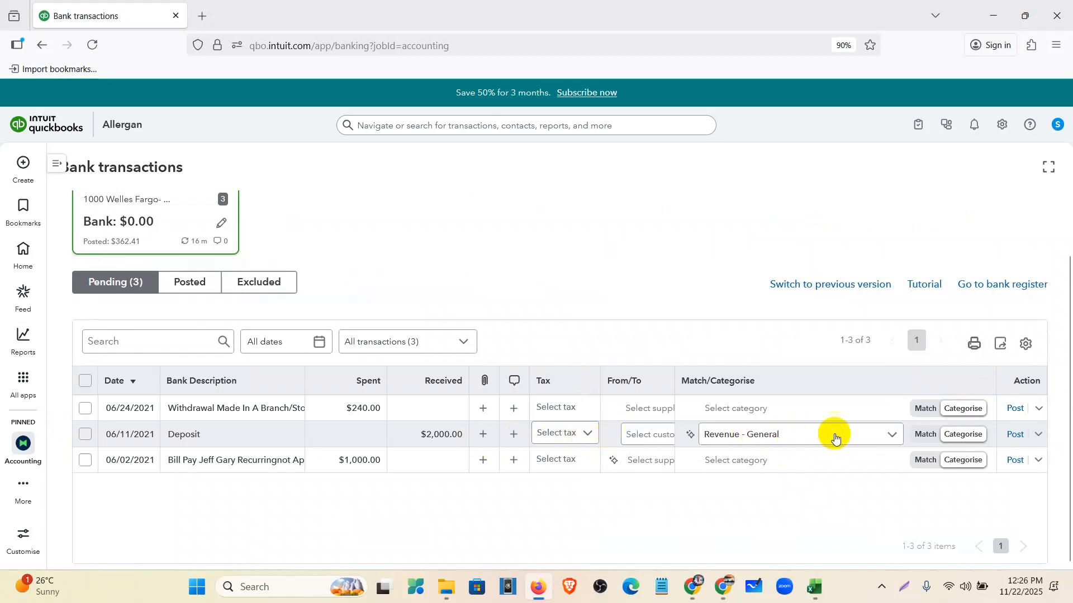
left_click(785, 433)
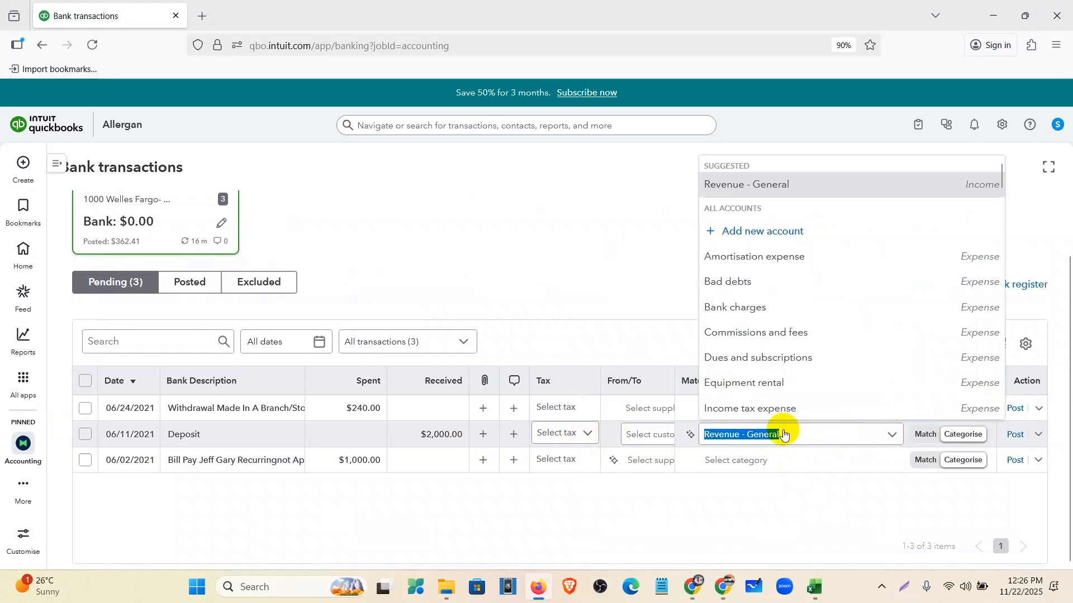
type("sale")
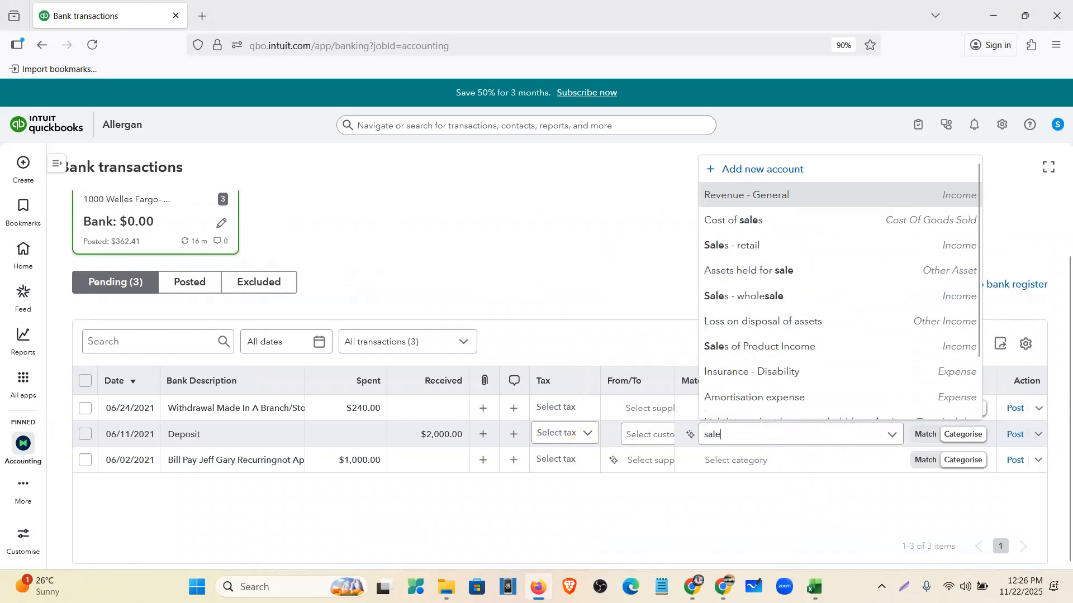
type("s of Product Income")
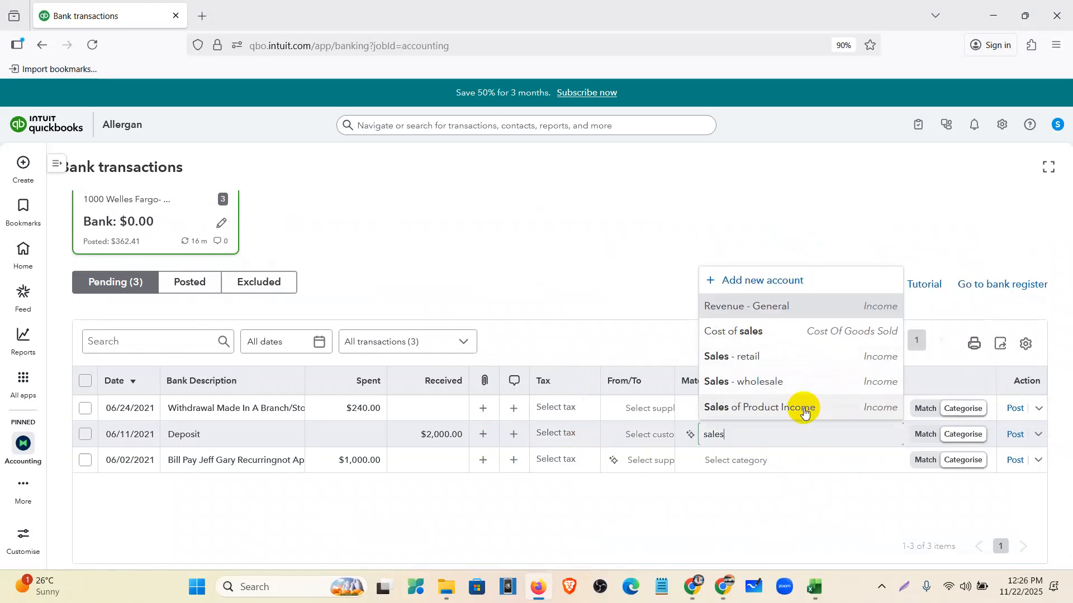
left_click(804, 412)
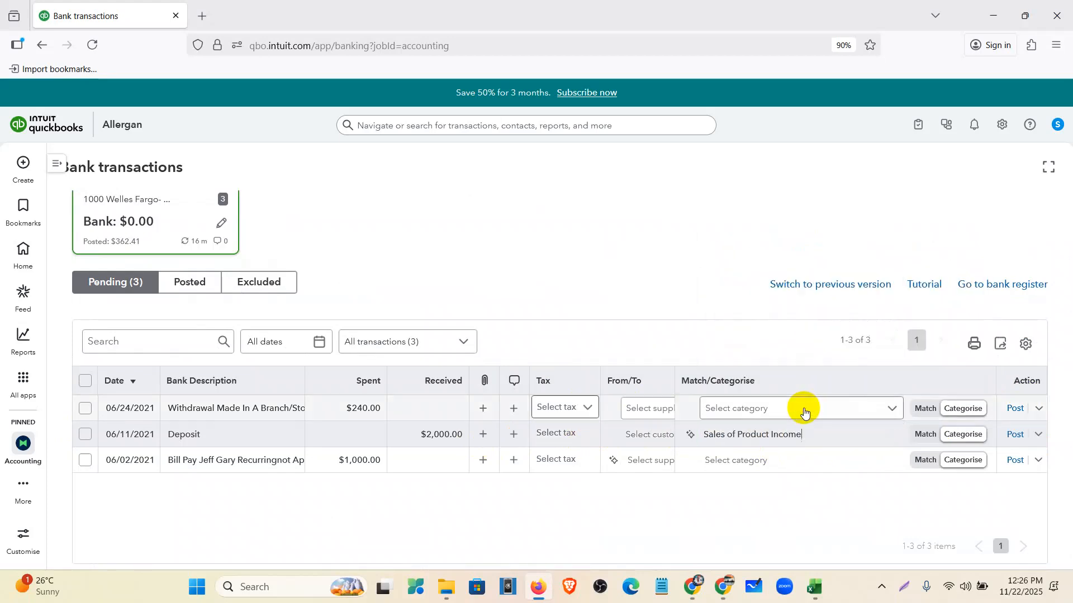
left_click(814, 596)
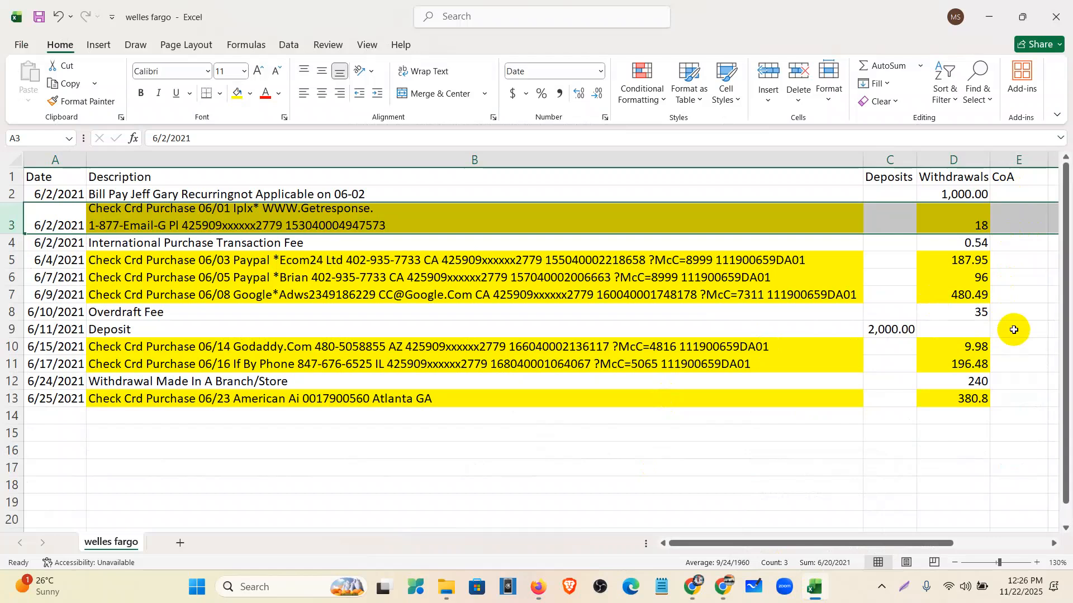
left_click(1016, 335)
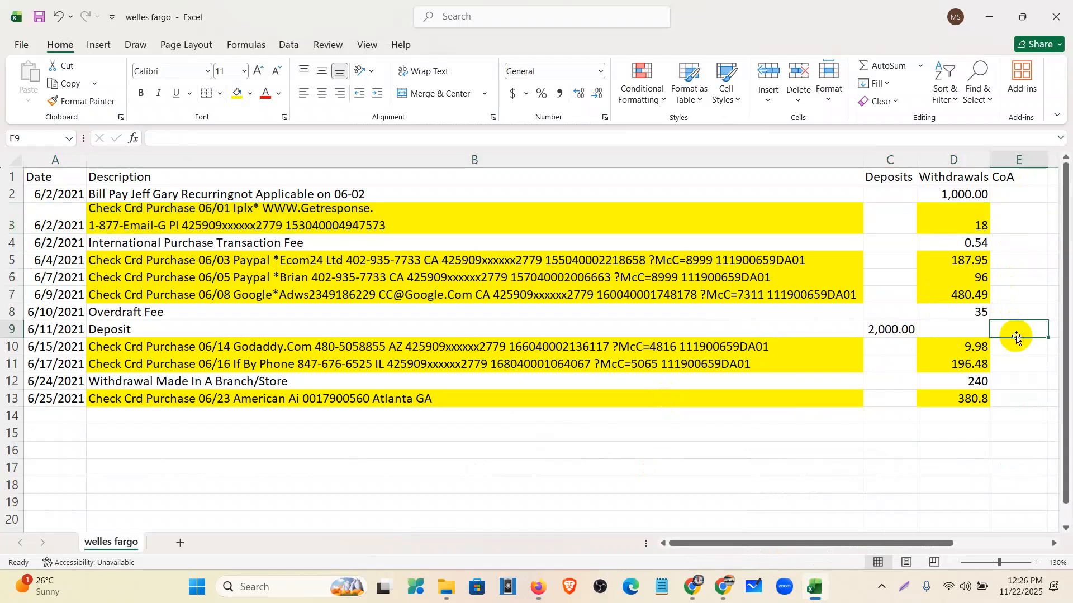
left_click(989, 24)
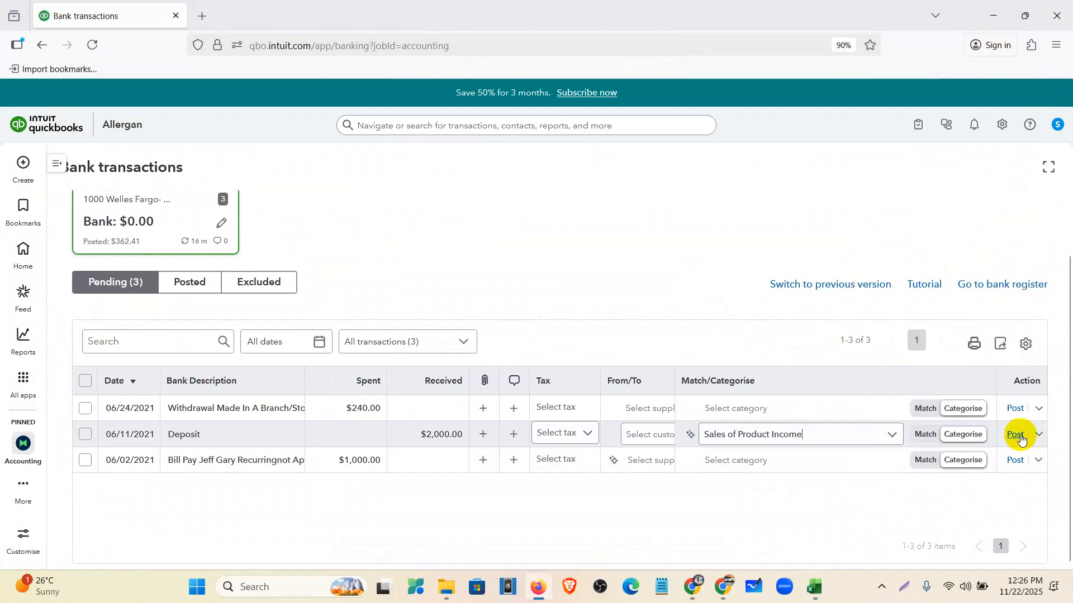
- Give the $2,000.00 Deposit No Vat (0% Sales) tax and post it
left_click(591, 438)
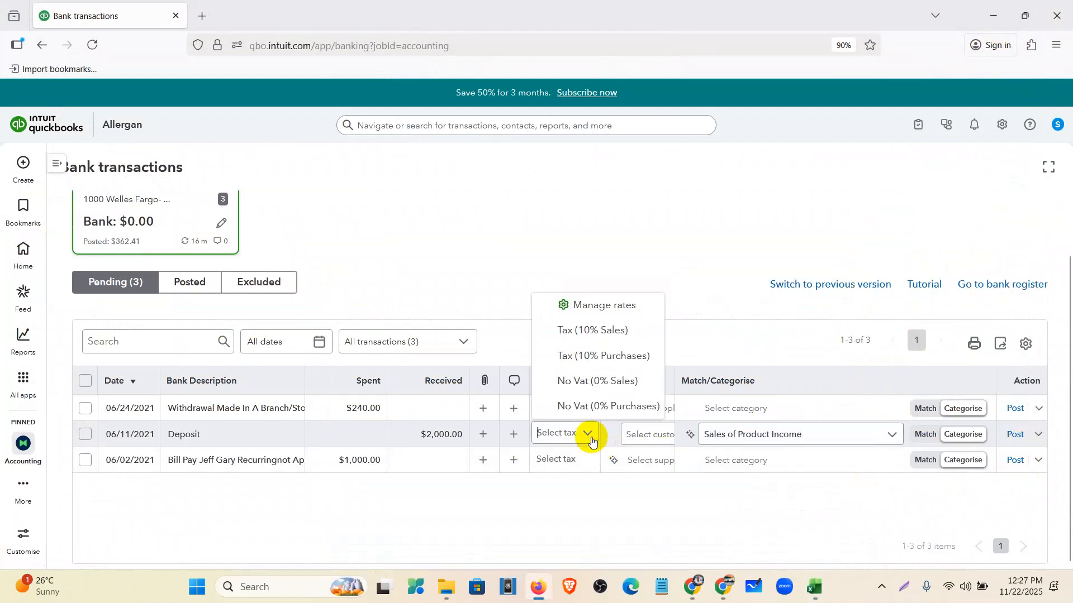
left_click(588, 386)
left_click(1018, 436)
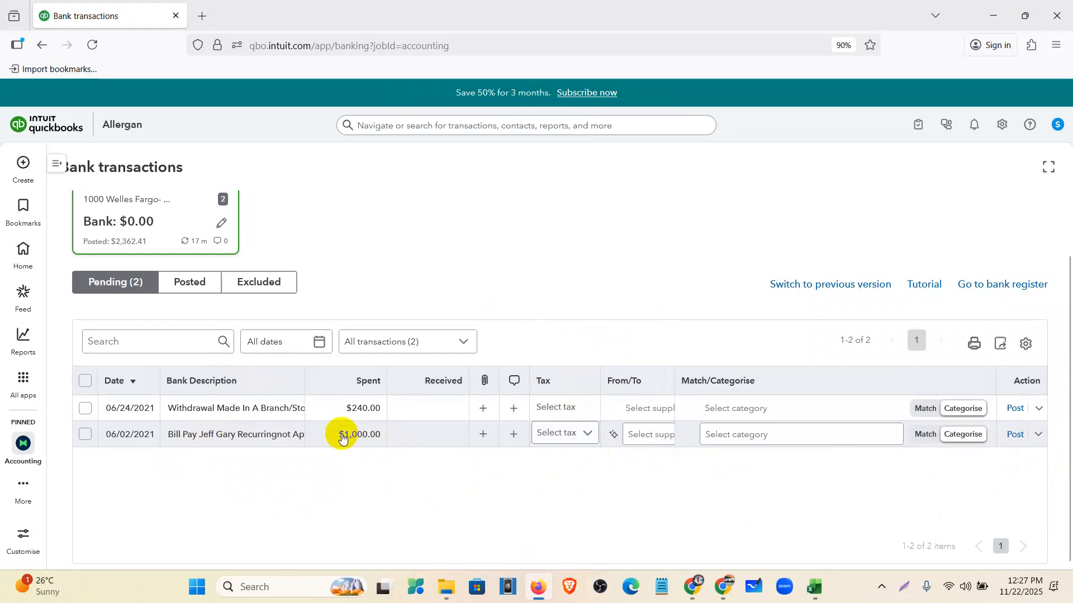
- Check the ChatGPT chat and Welles Fargo workbook, then return to QuickBooks bank transactions
left_click(693, 587)
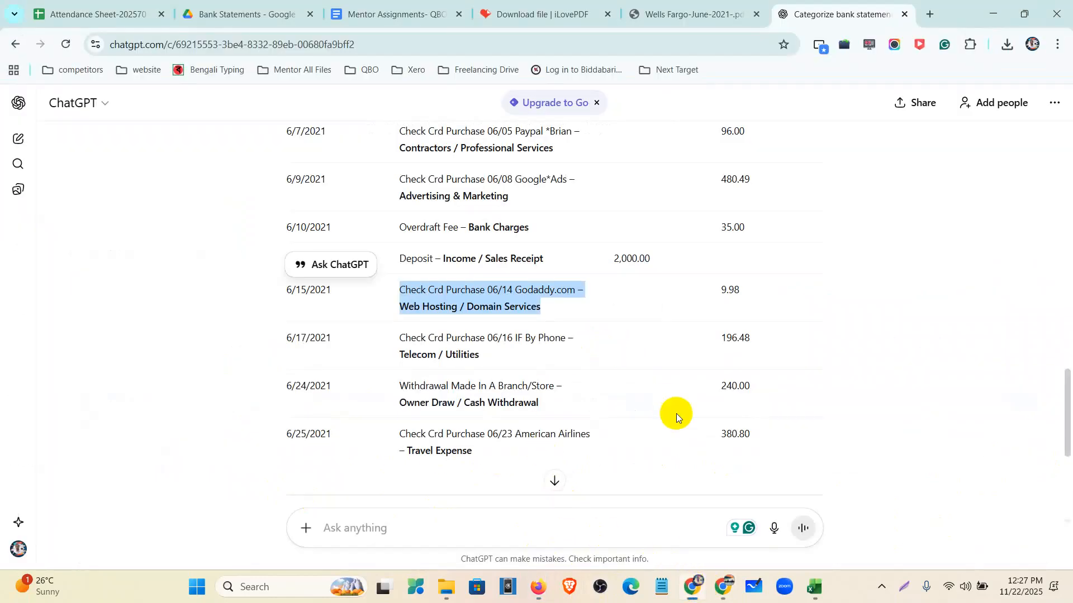
scroll(676, 413, "up", 6)
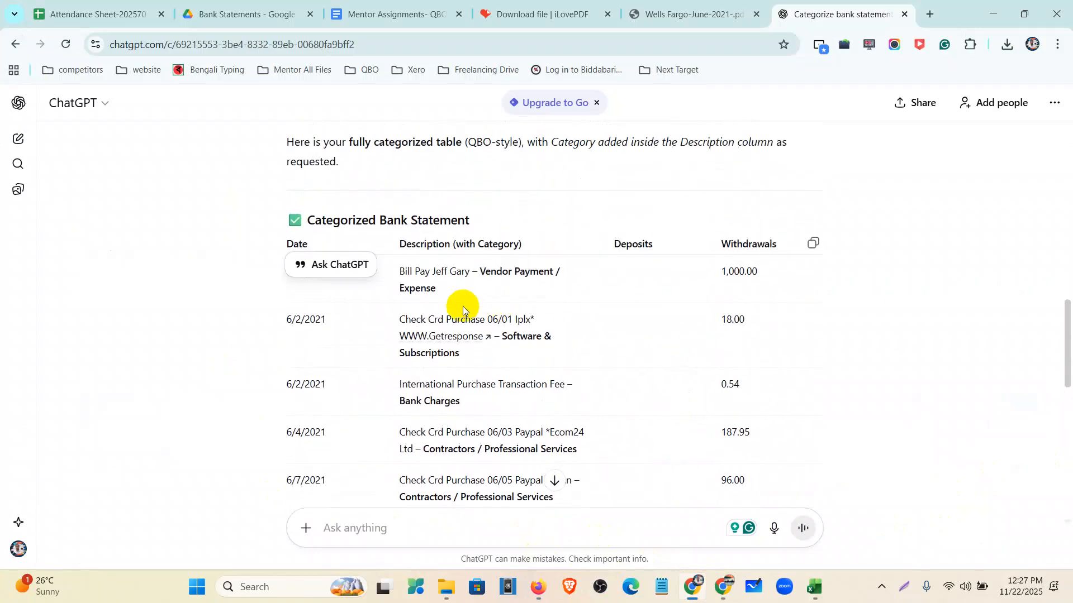
left_click(815, 592)
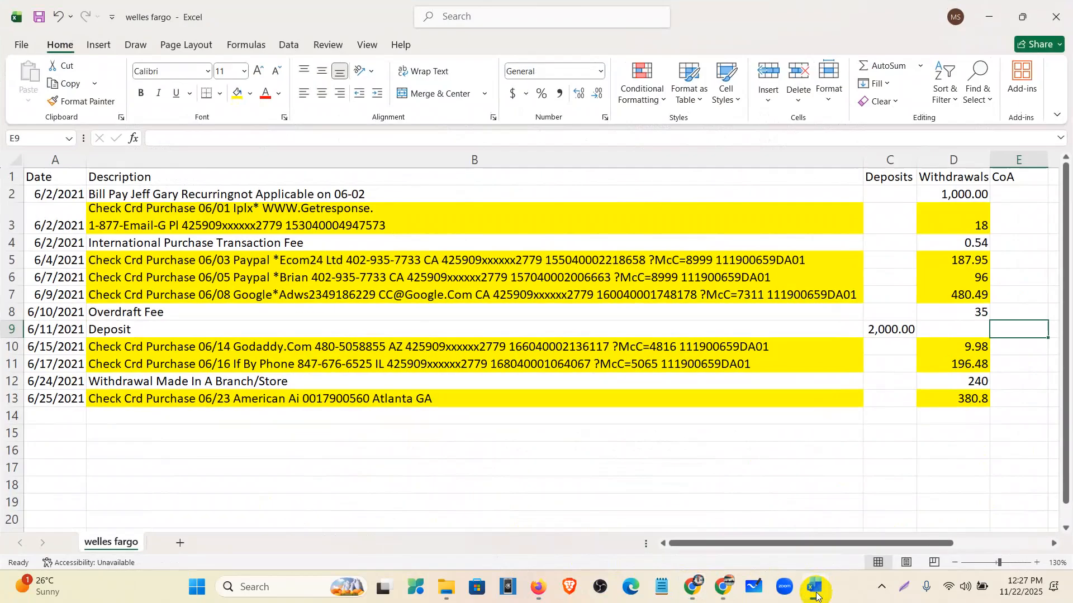
left_click(816, 593)
left_click(538, 586)
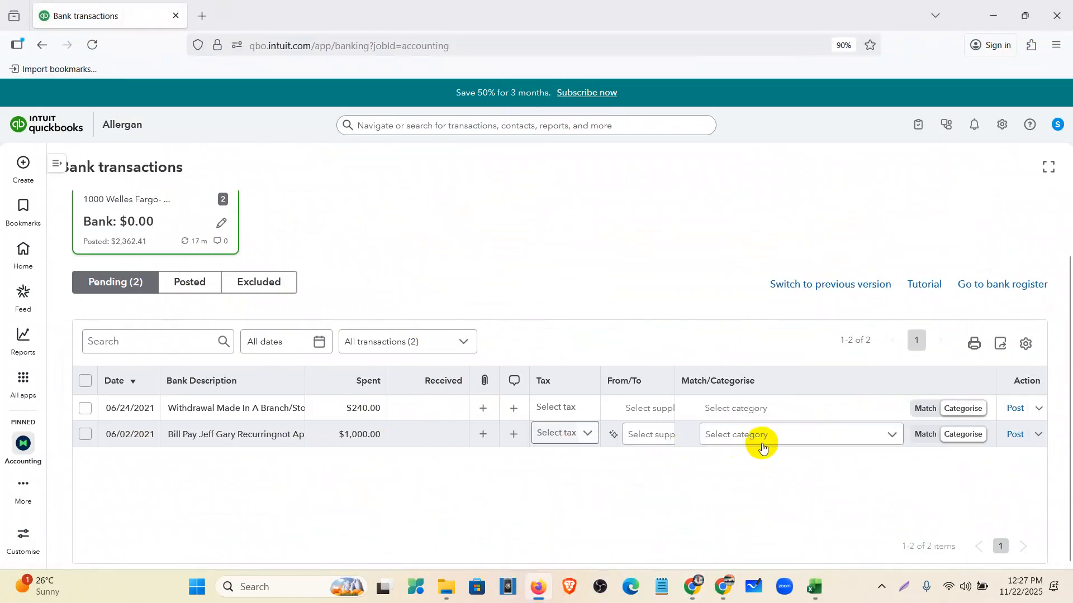
- Categorise the $1,000.00 Bill Pay as Other general and administrative expenses with No Vat (0%)
left_click(259, 437)
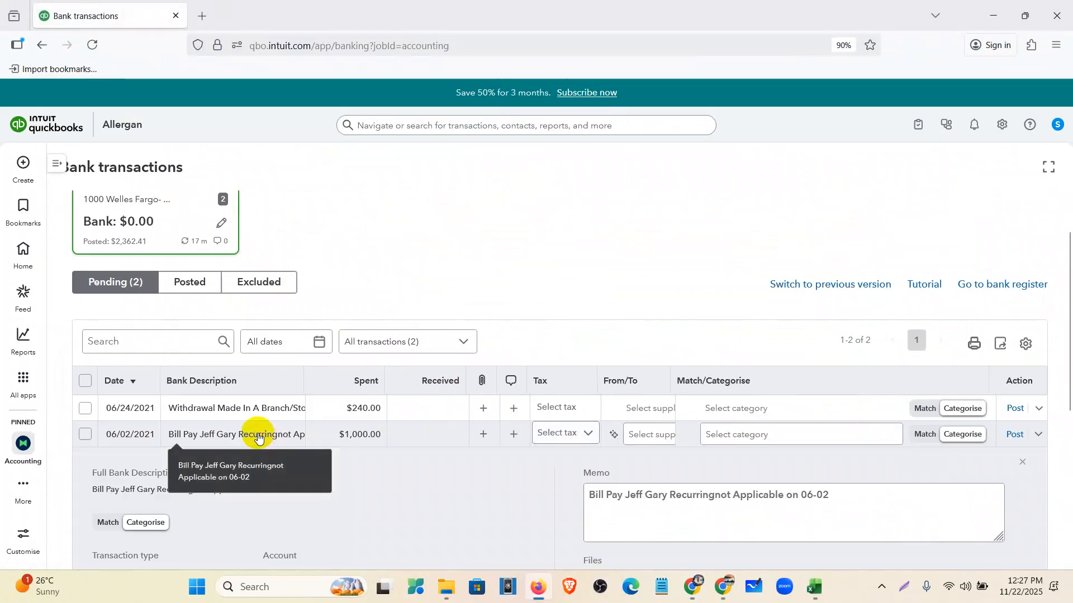
scroll(441, 475, "down", 2)
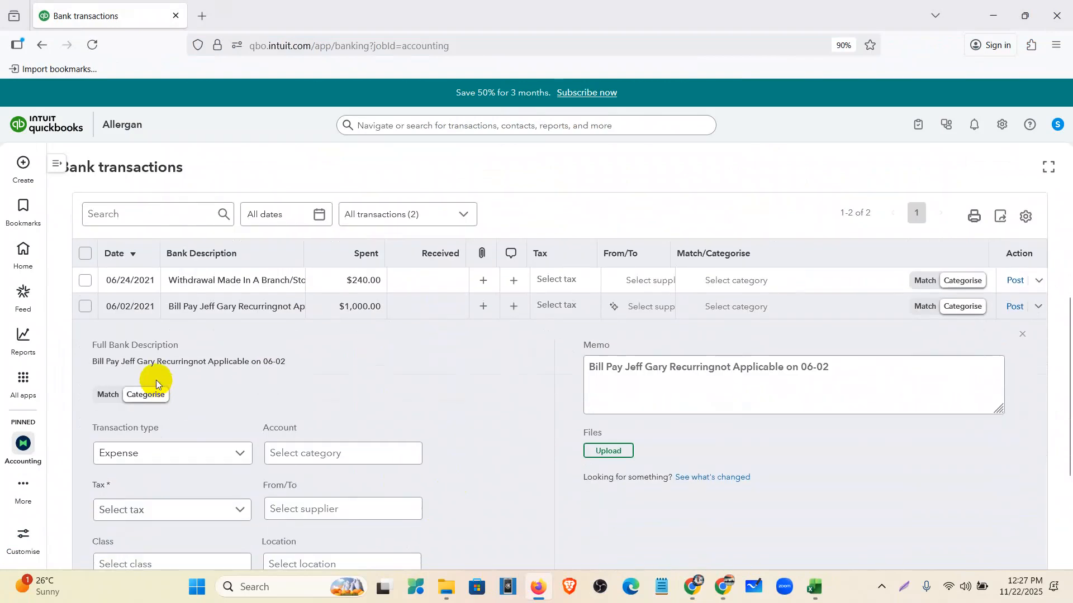
left_click_drag(288, 361, 82, 364)
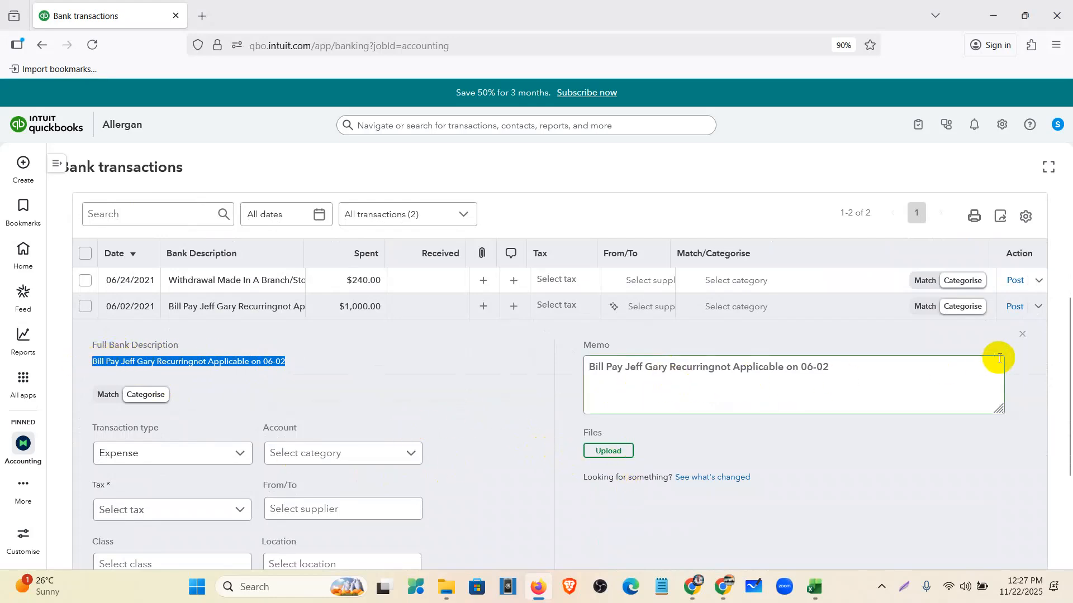
left_click(1023, 334)
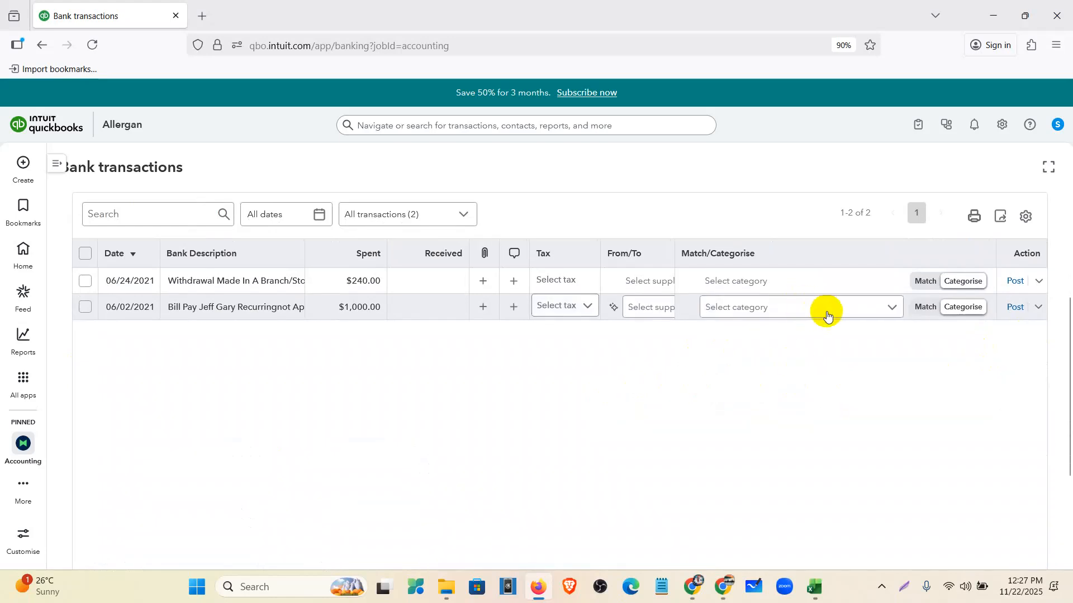
left_click(828, 313)
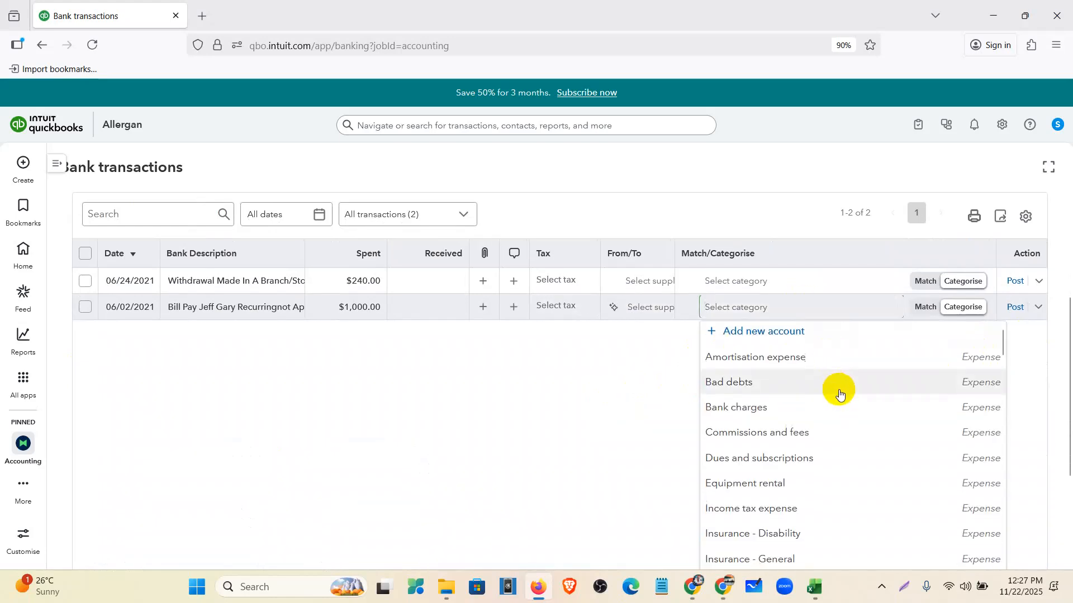
scroll(816, 394, "down", 2)
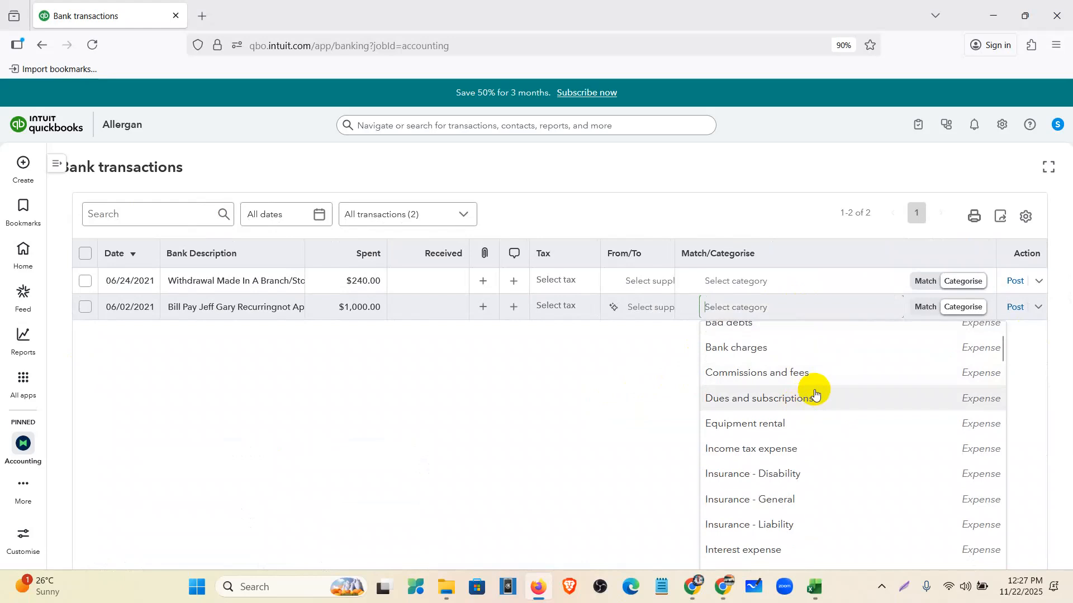
scroll(813, 403, "down", 2)
scroll(810, 408, "down", 4)
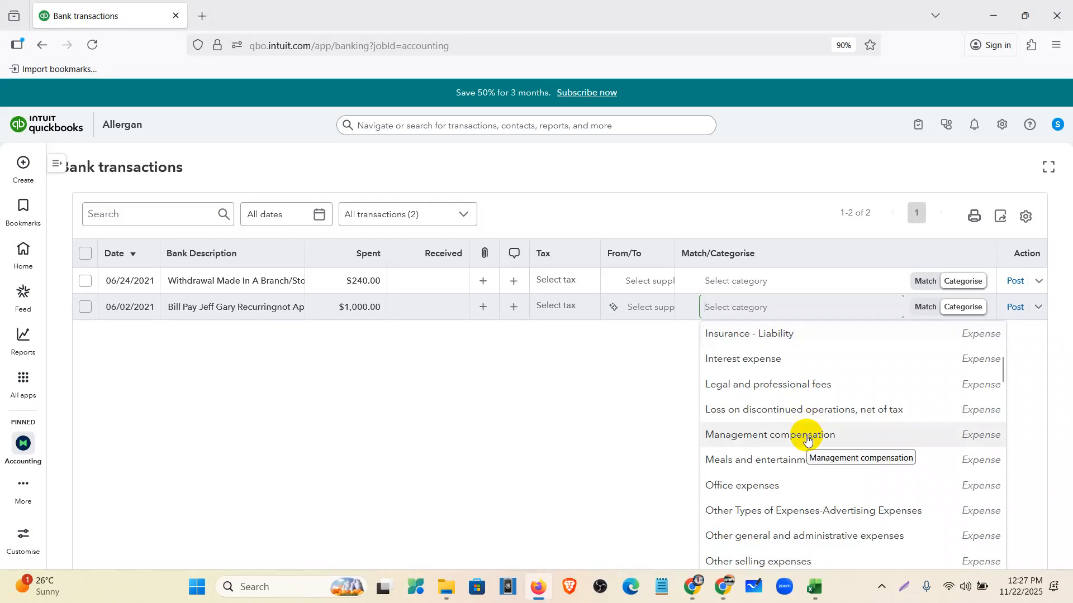
scroll(810, 460, "down", 4)
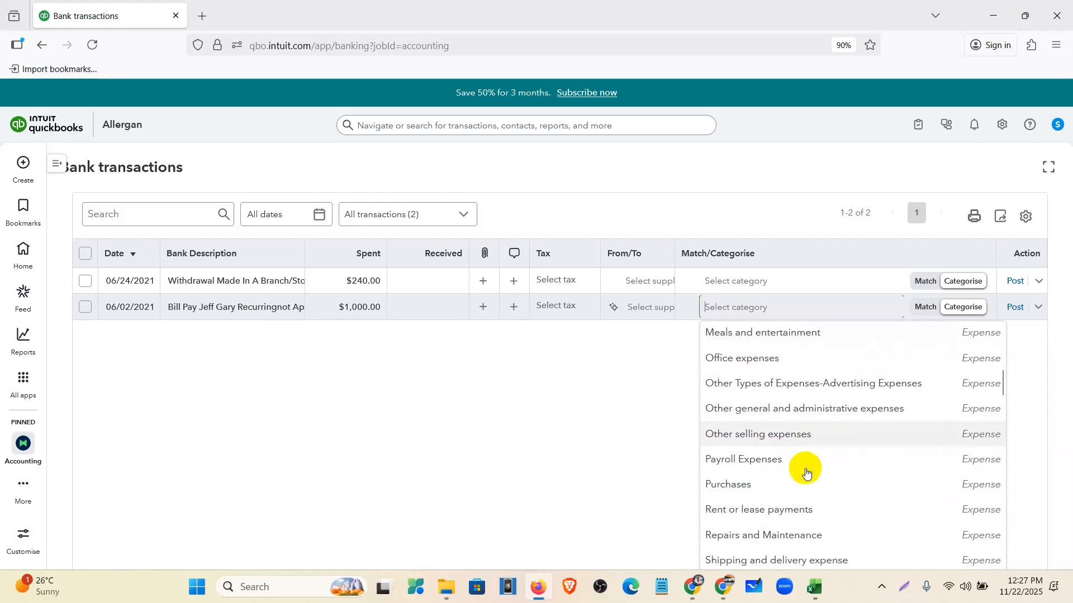
left_click(808, 413)
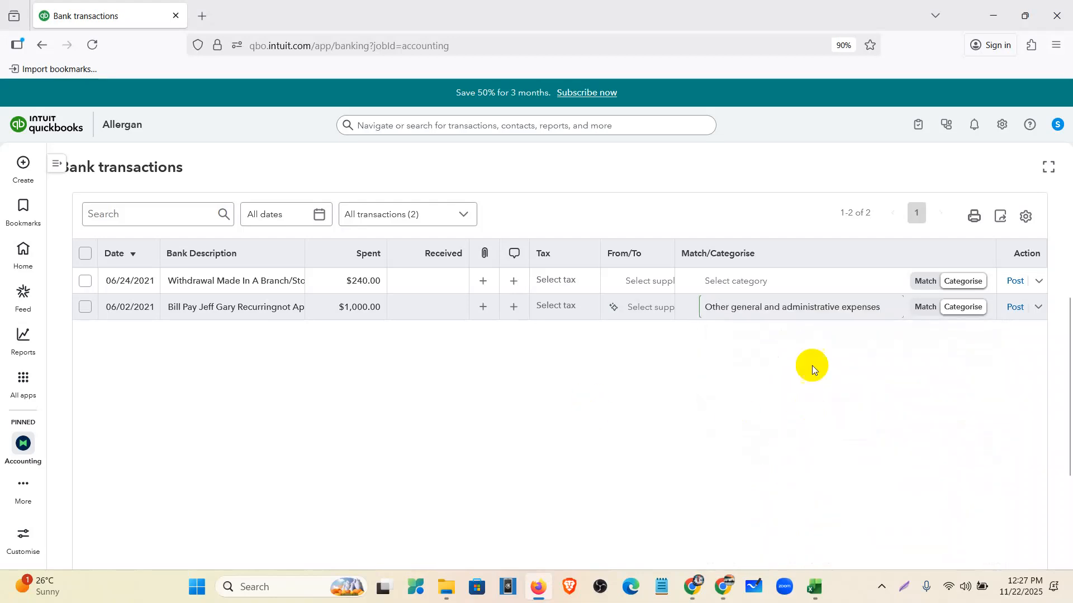
left_click(566, 312)
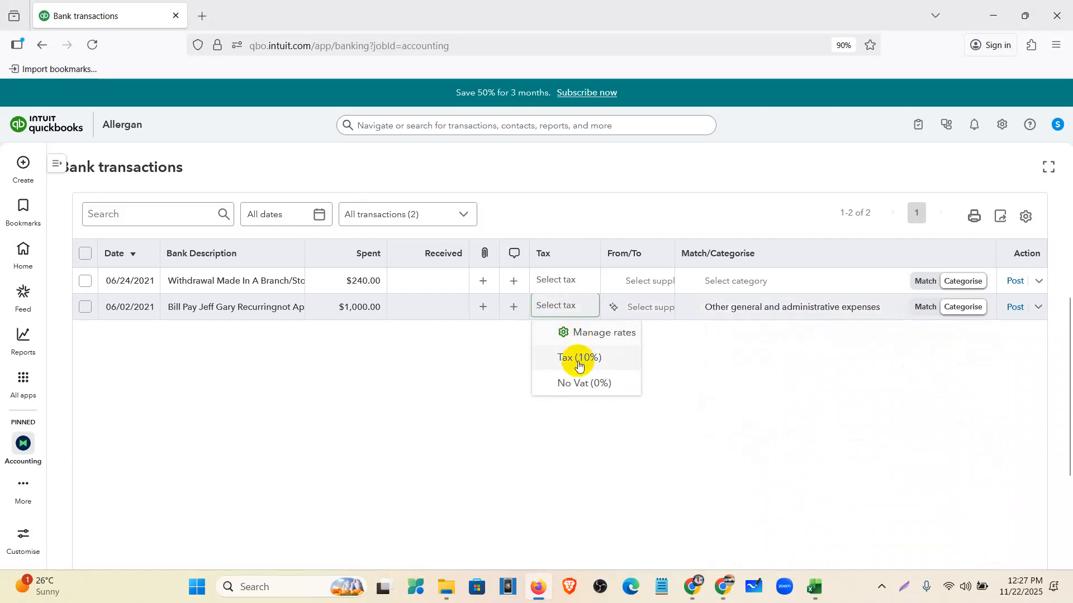
left_click(580, 382)
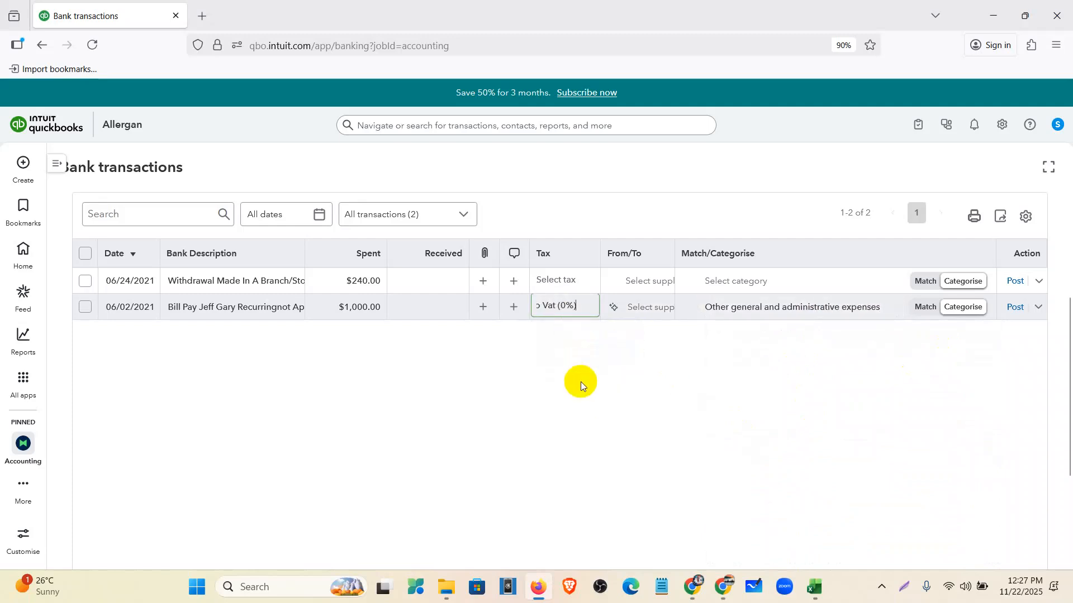
- Give the $240.00 withdrawal No Vat (0%) and Other general and administrative expenses, then post both
left_click(590, 289)
left_click(597, 356)
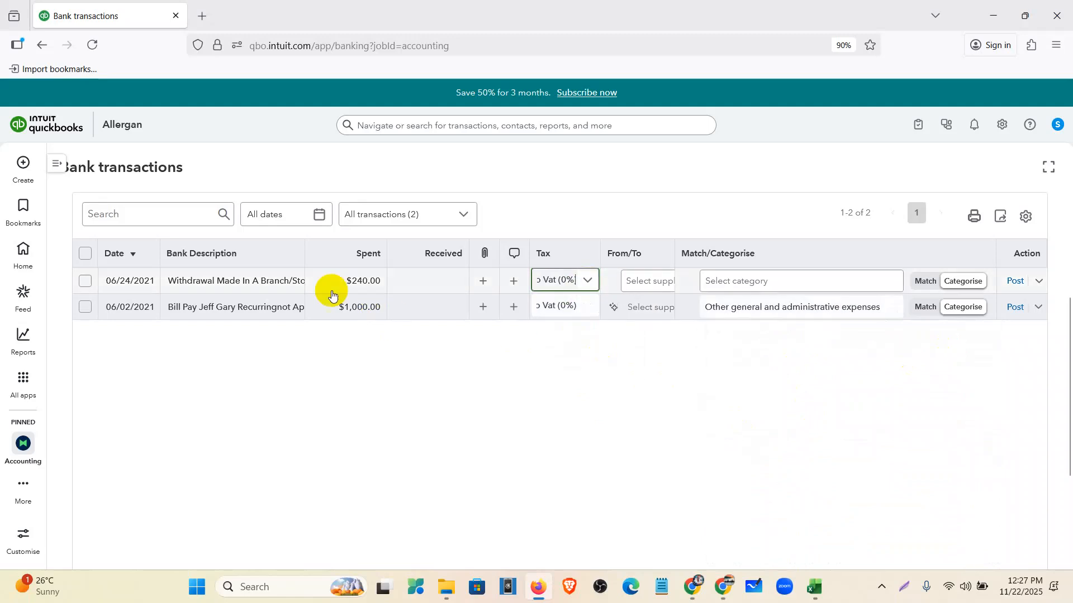
left_click(745, 285)
scroll(810, 404, "down", 2)
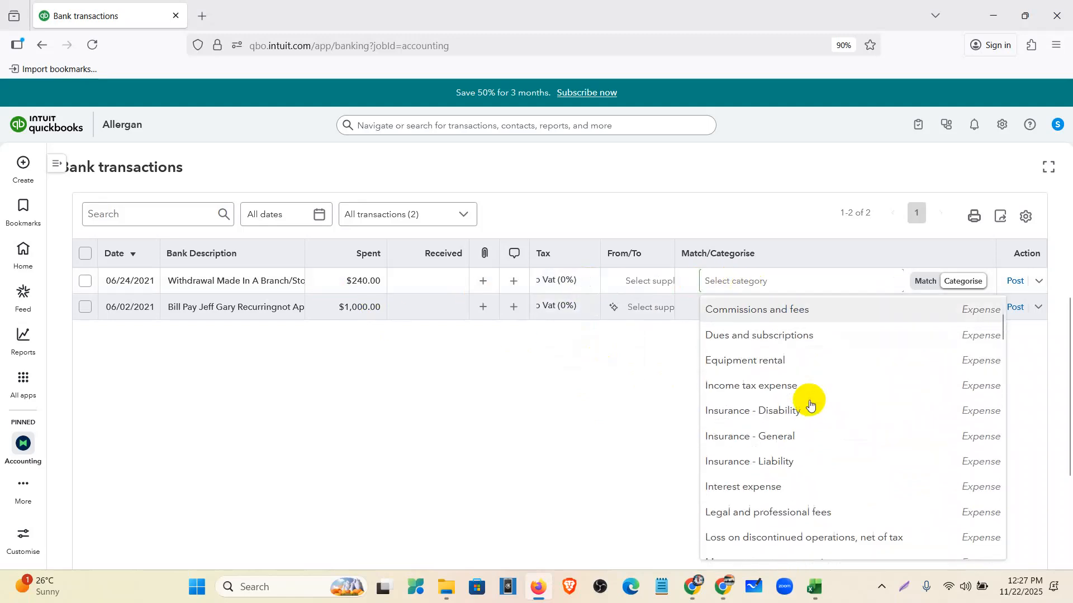
scroll(810, 405, "down", 3)
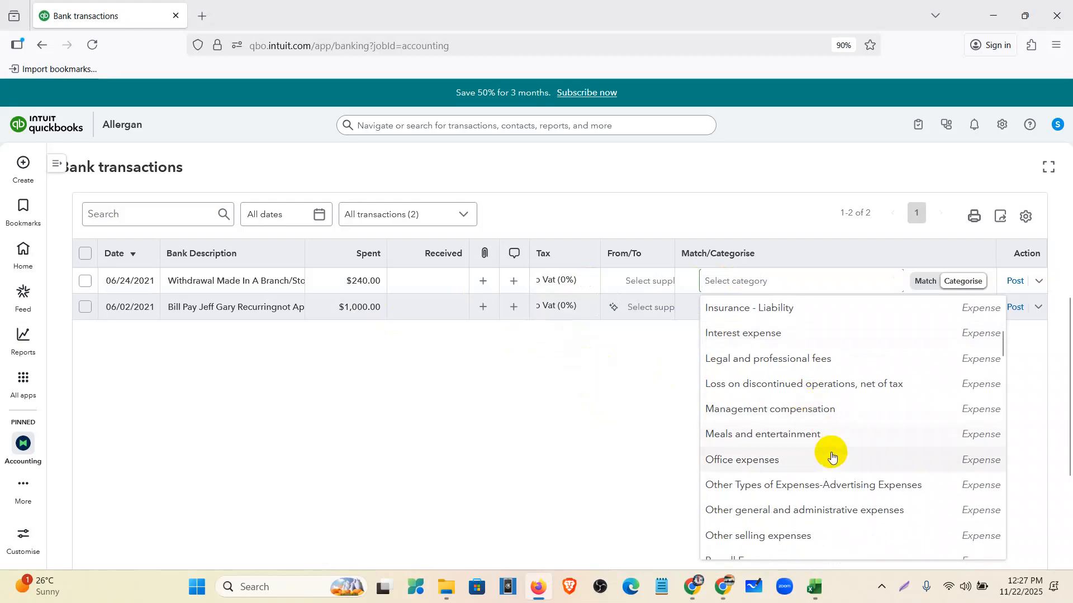
scroll(831, 450, "down", 1)
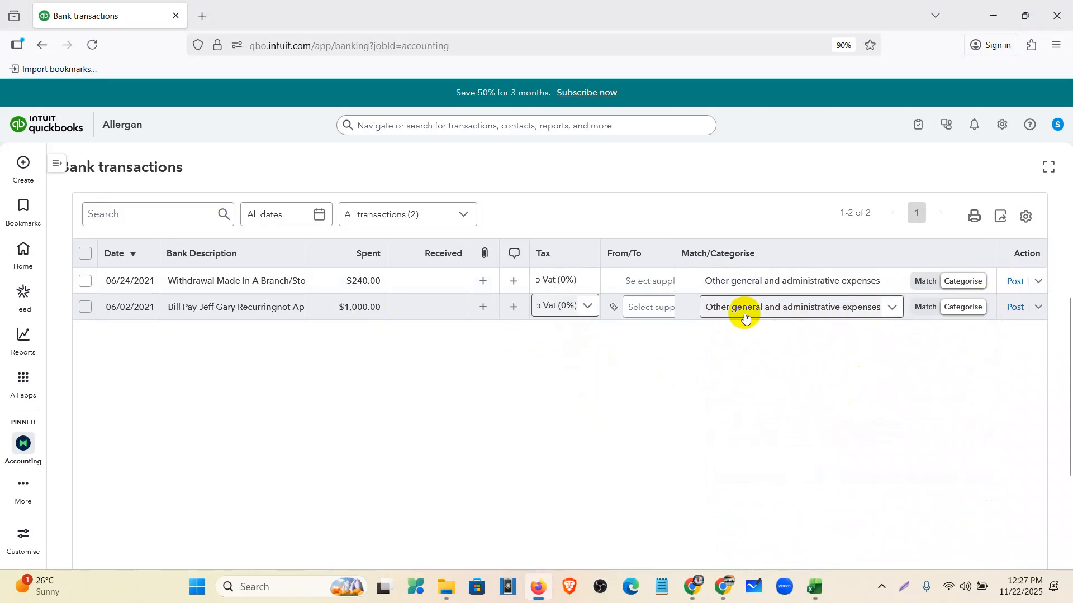
left_click(1015, 308)
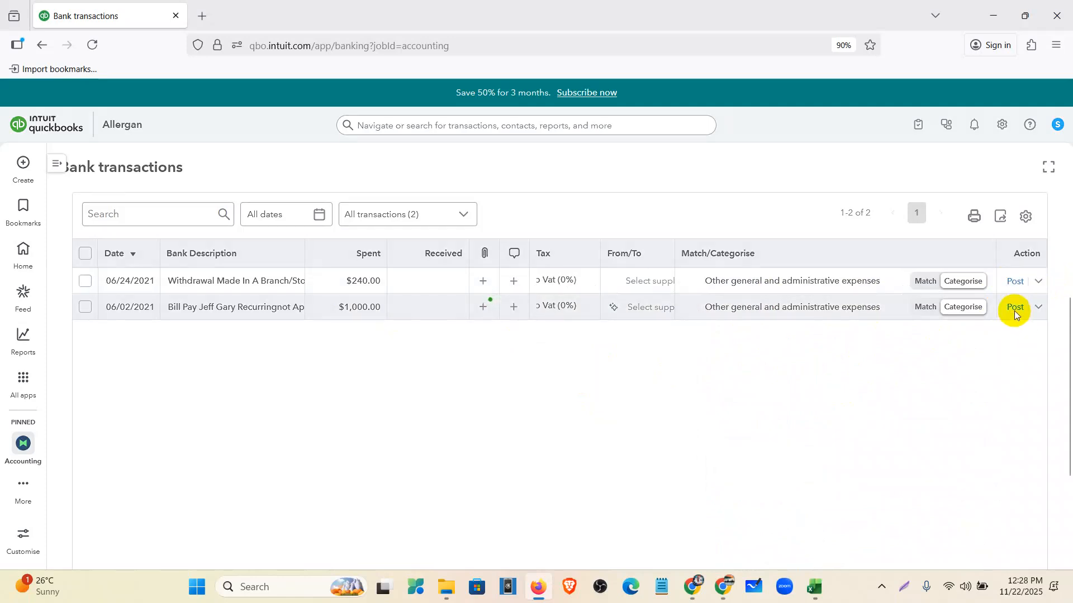
left_click(1012, 411)
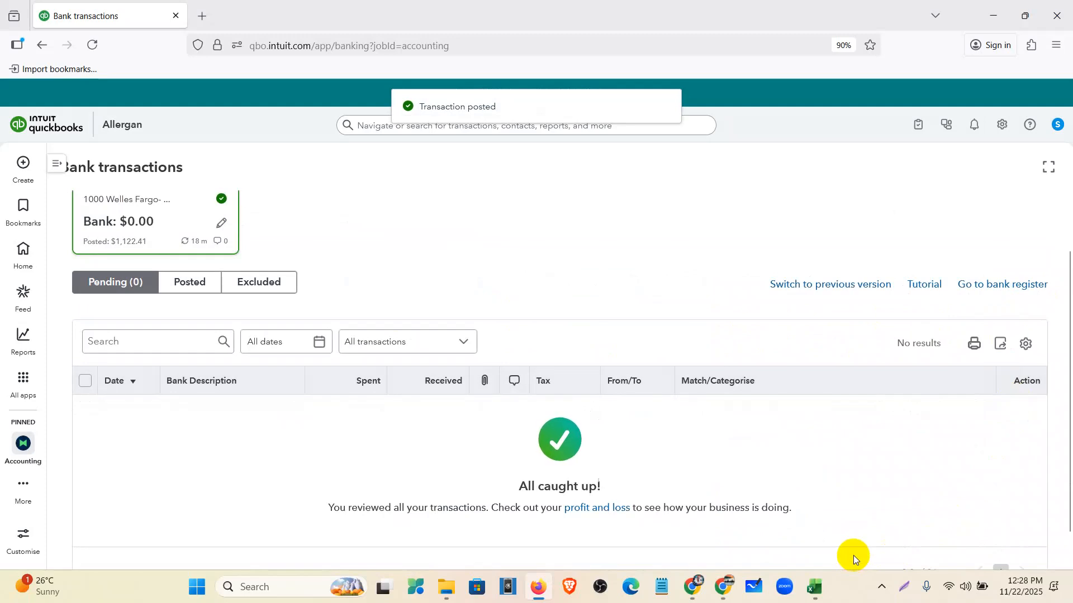
scroll(612, 558, "up", 1)
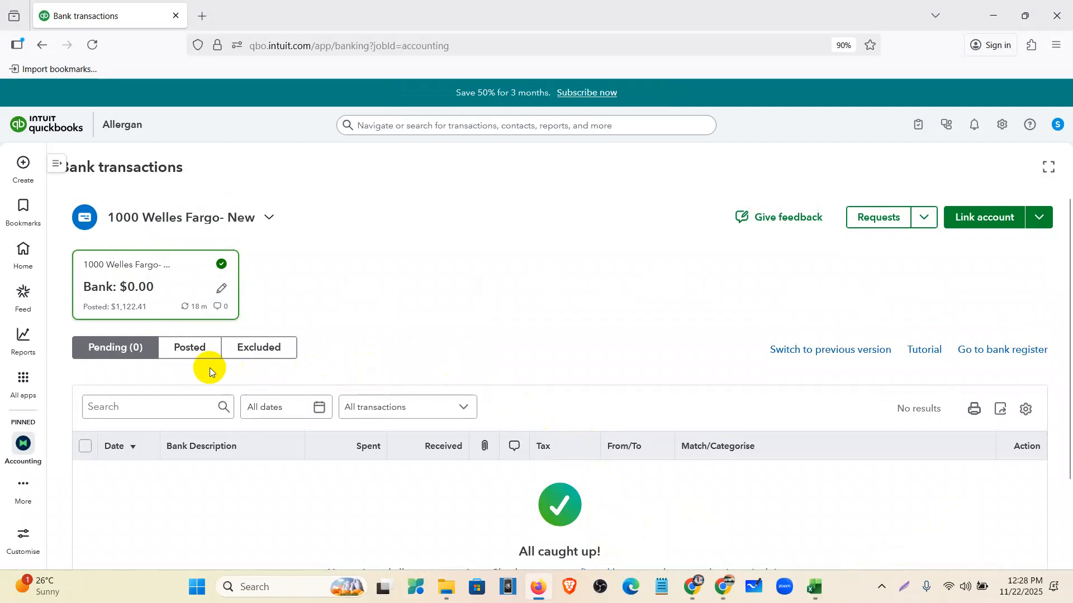
left_click(194, 352)
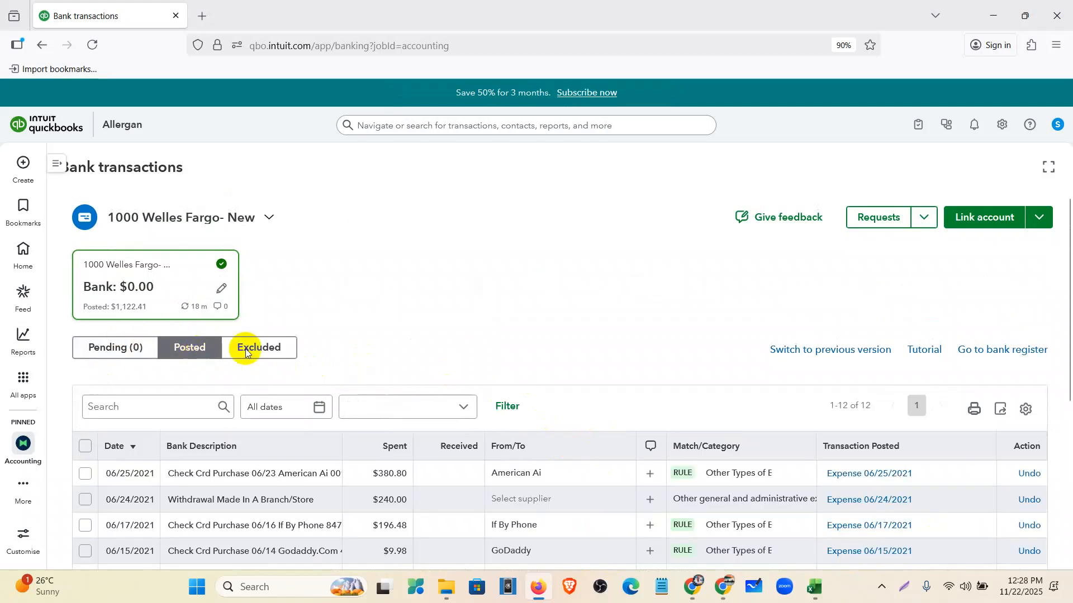
scroll(668, 407, "down", 5)
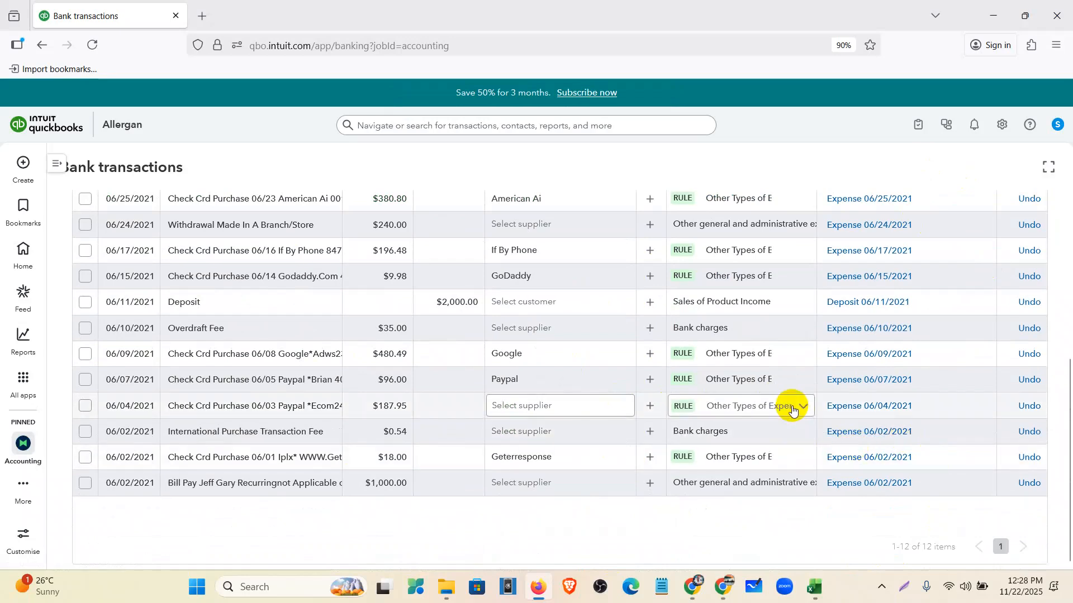
left_click(803, 408)
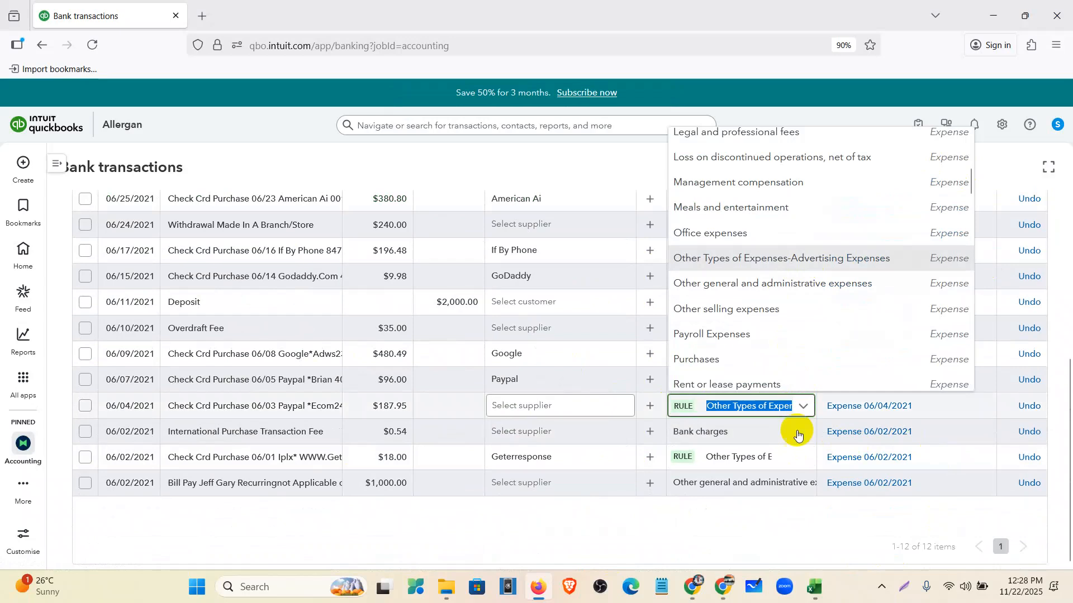
scroll(810, 505, "up", 3)
left_click(648, 262)
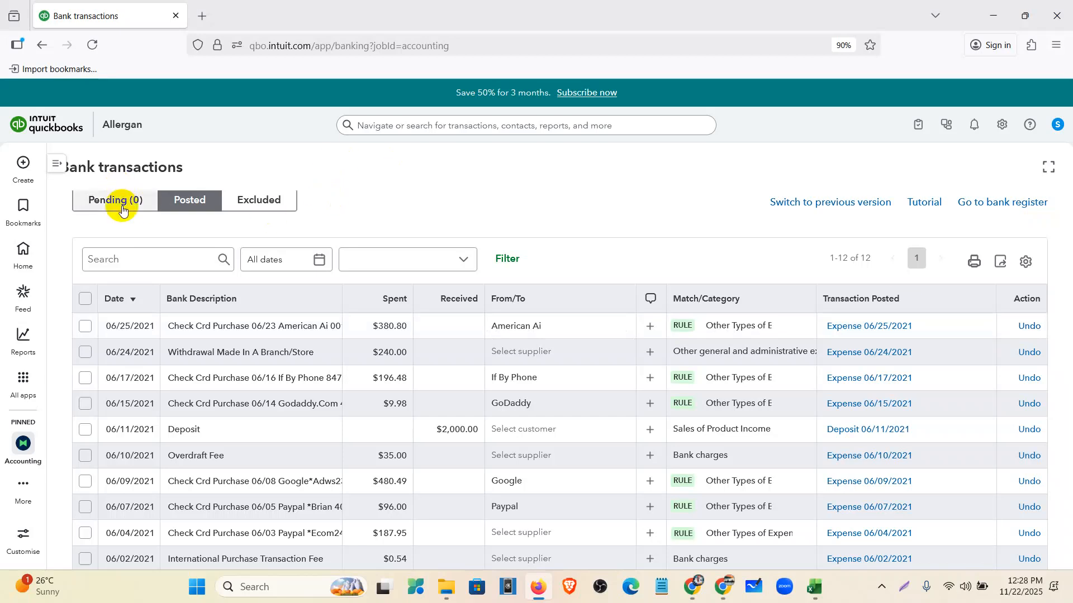
scroll(179, 290, "up", 3)
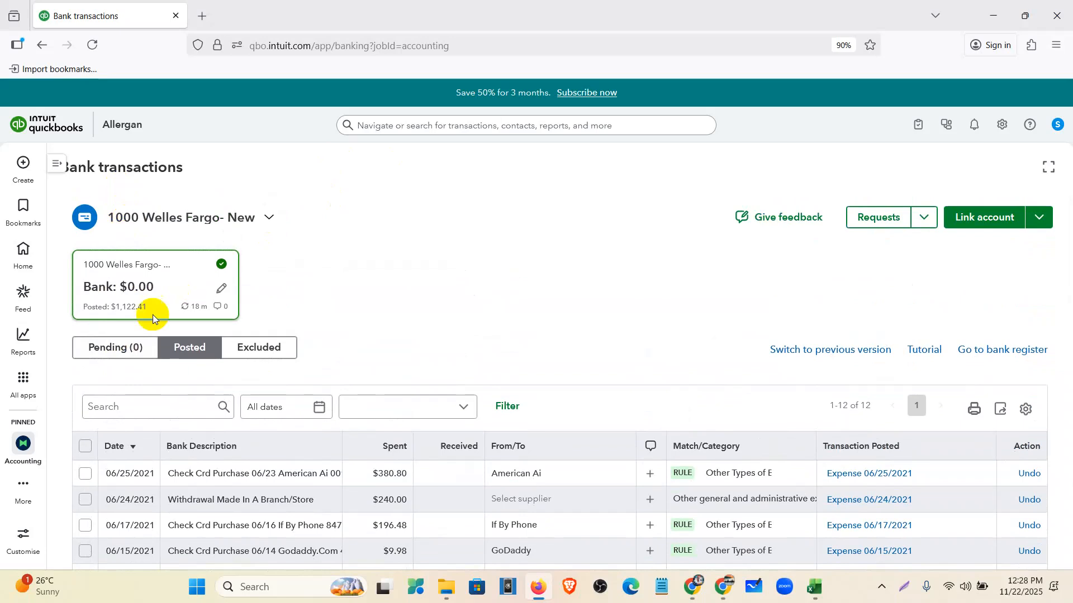
left_click(124, 349)
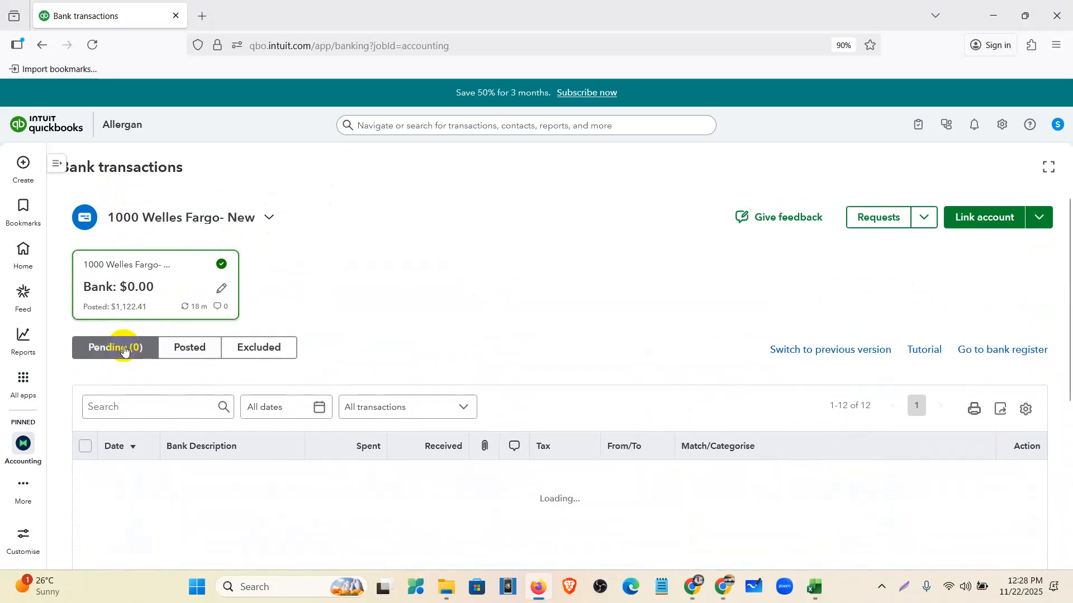
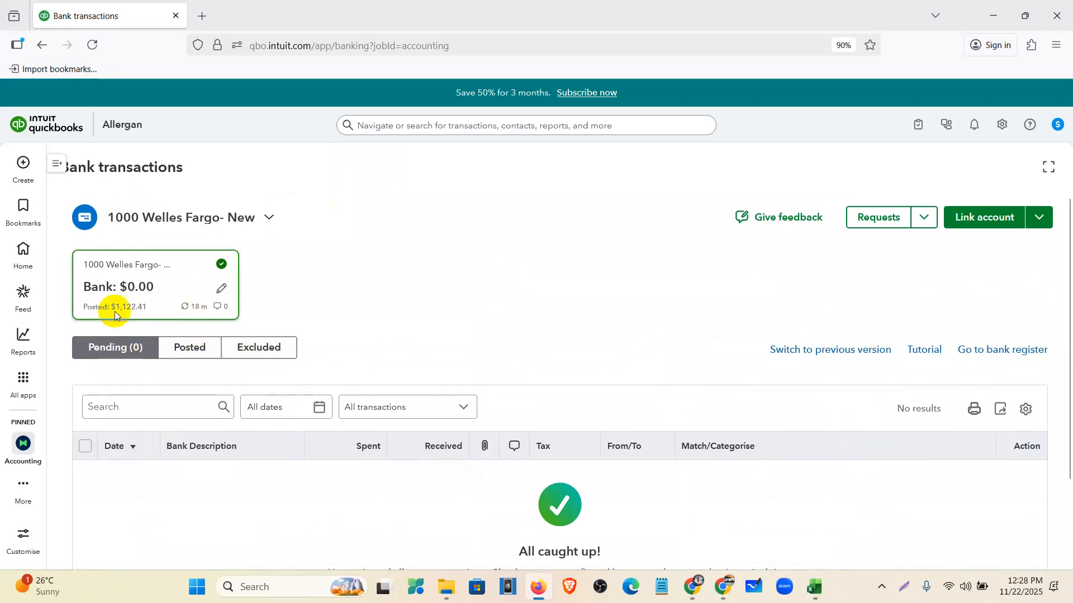
- Compare the $1,122.41 posted balance with the Wells Fargo June 2021 statement's 6/30 ending balance
left_click_drag(146, 307, 111, 312)
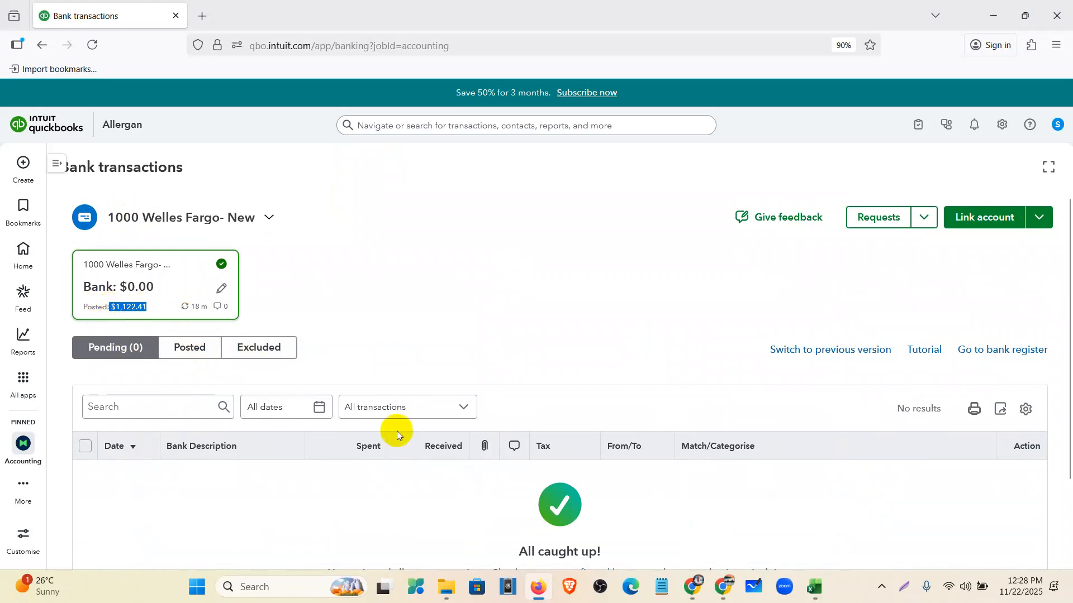
left_click(690, 591)
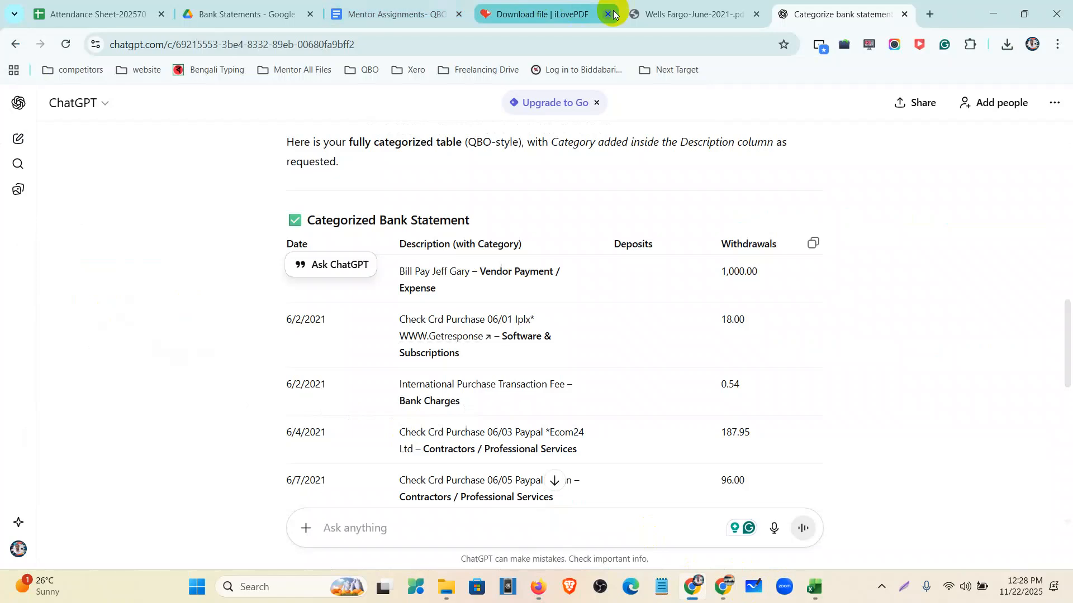
left_click(670, 14)
left_click(637, 364)
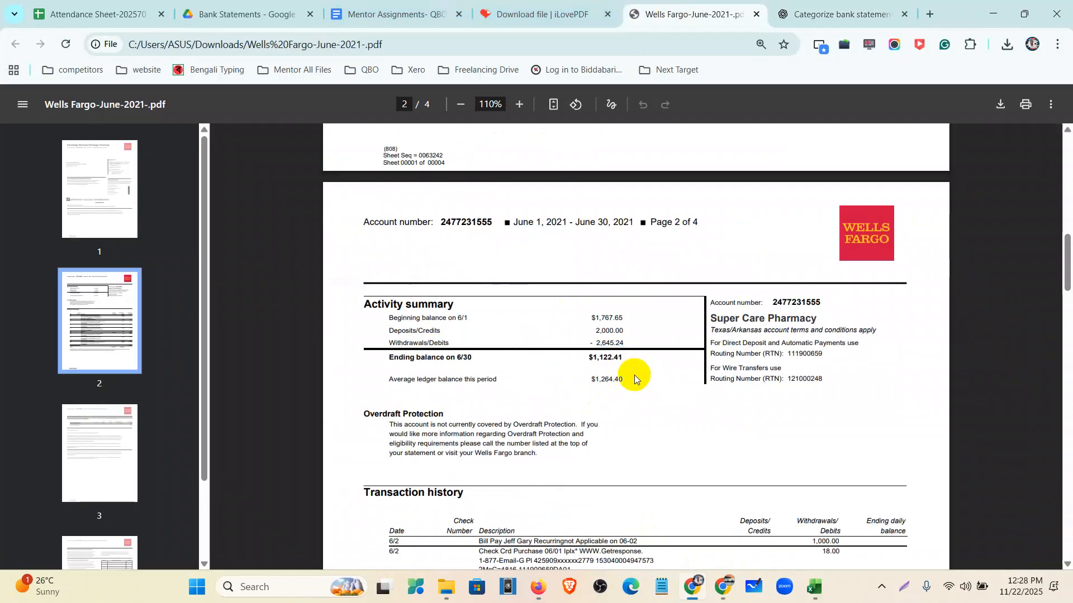
scroll(636, 372, "up", 5)
left_click_drag(659, 562, 530, 563)
left_click_drag(765, 343, 683, 341)
key("ctrl+c")
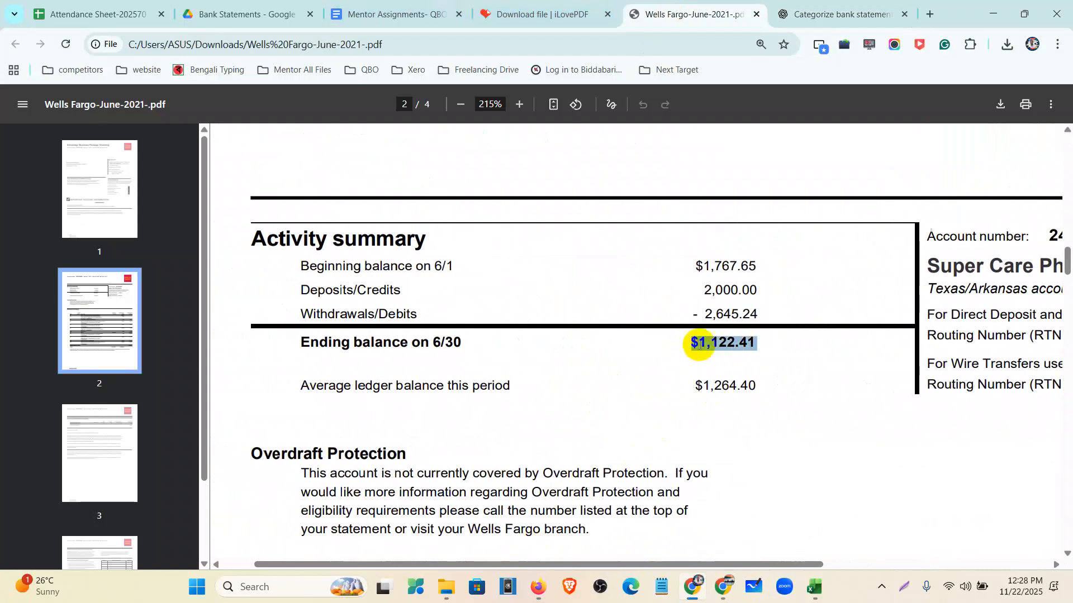
left_click(539, 587)
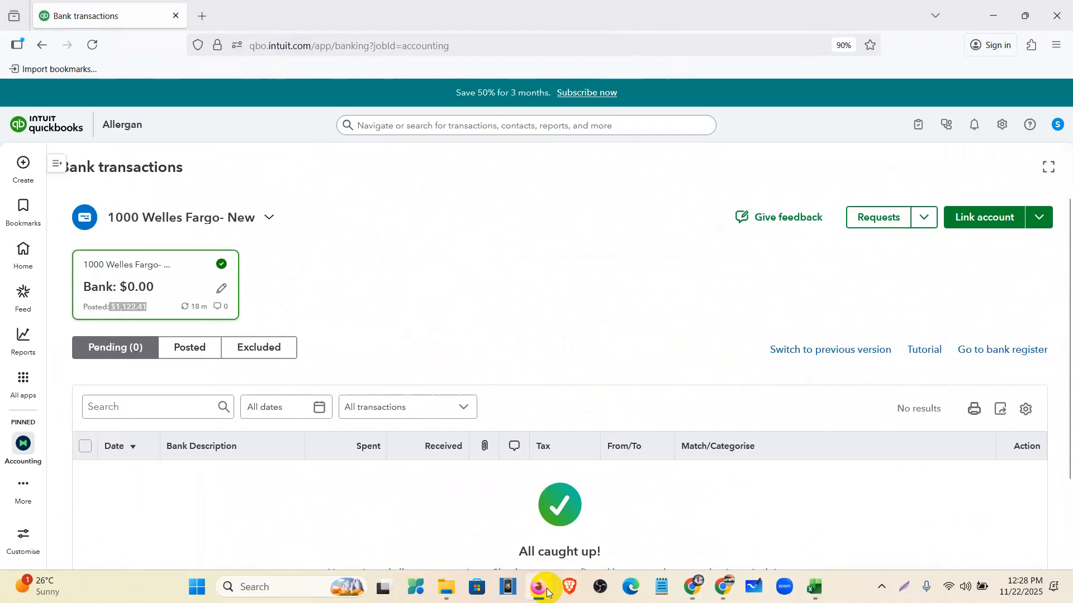
- Go to Accounting > Reconcile and start setting up a new reconciliation
left_click(57, 164)
left_click(23, 379)
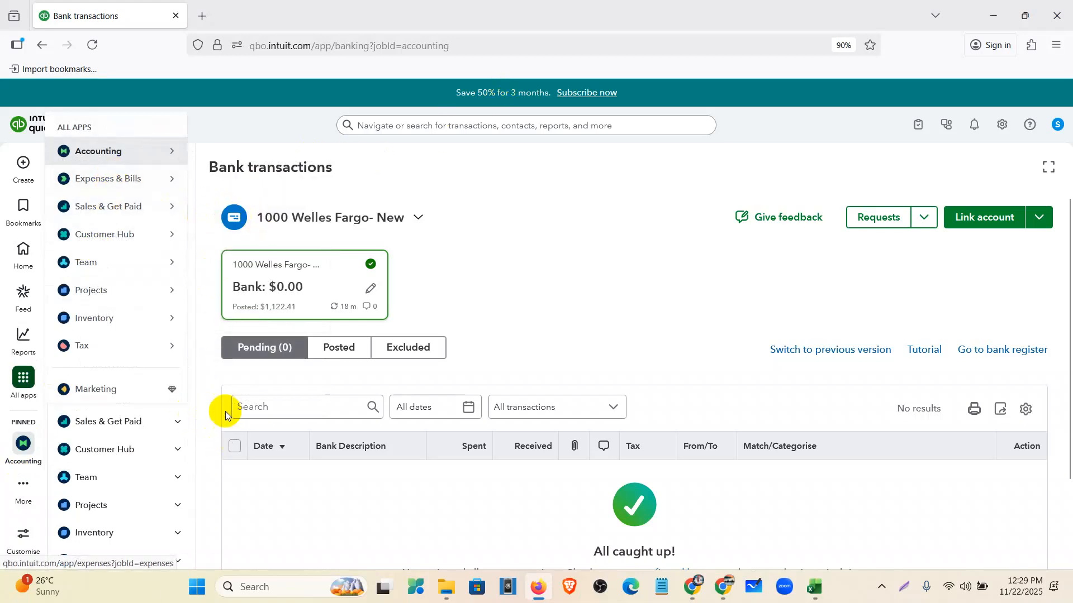
mouse_move(138, 231)
mouse_move(156, 148)
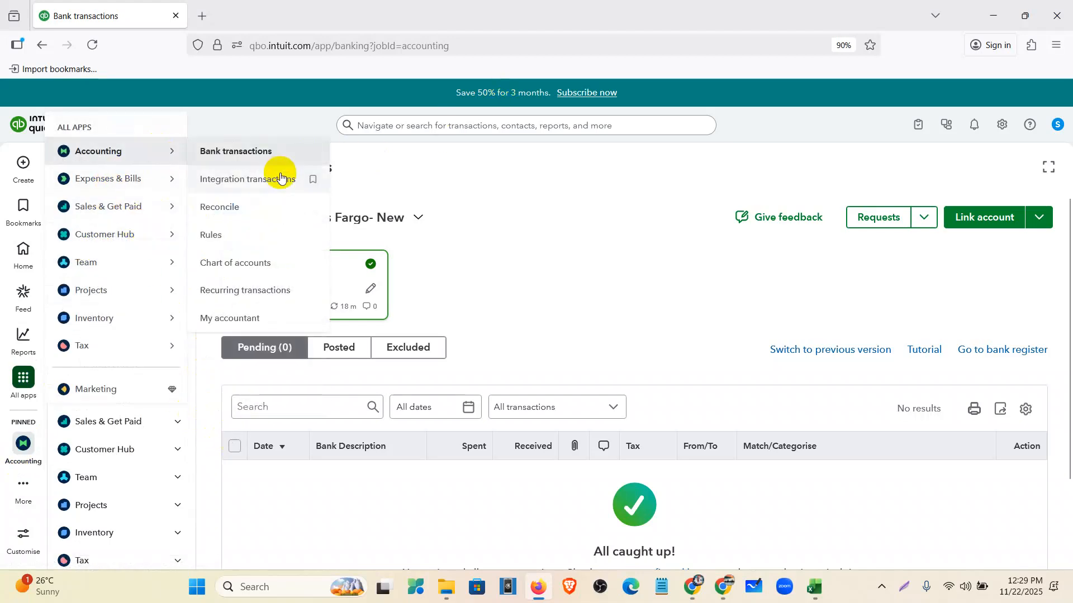
left_click(238, 212)
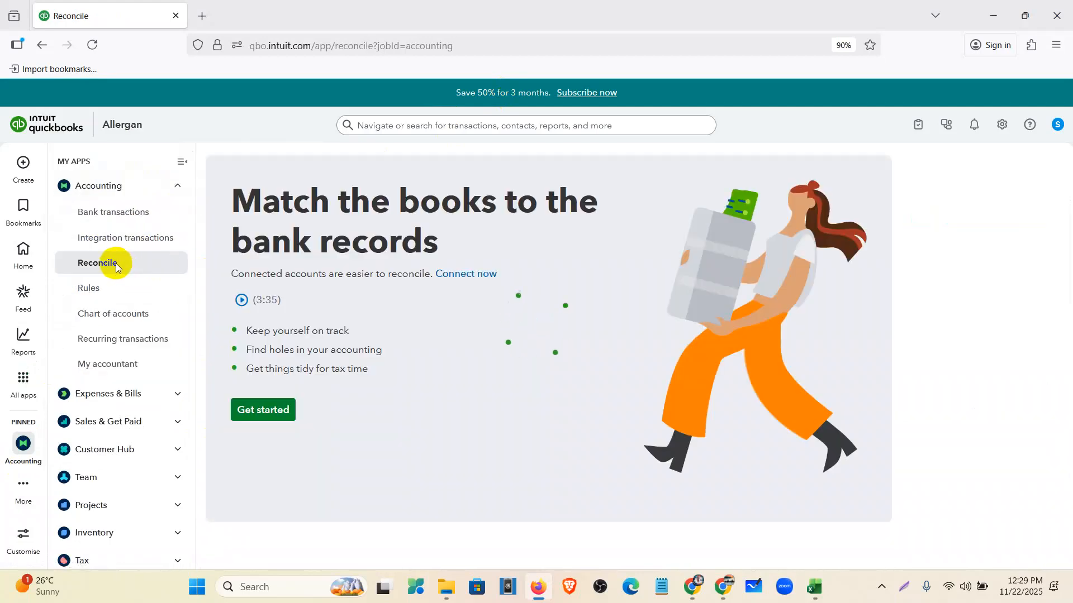
left_click(181, 161)
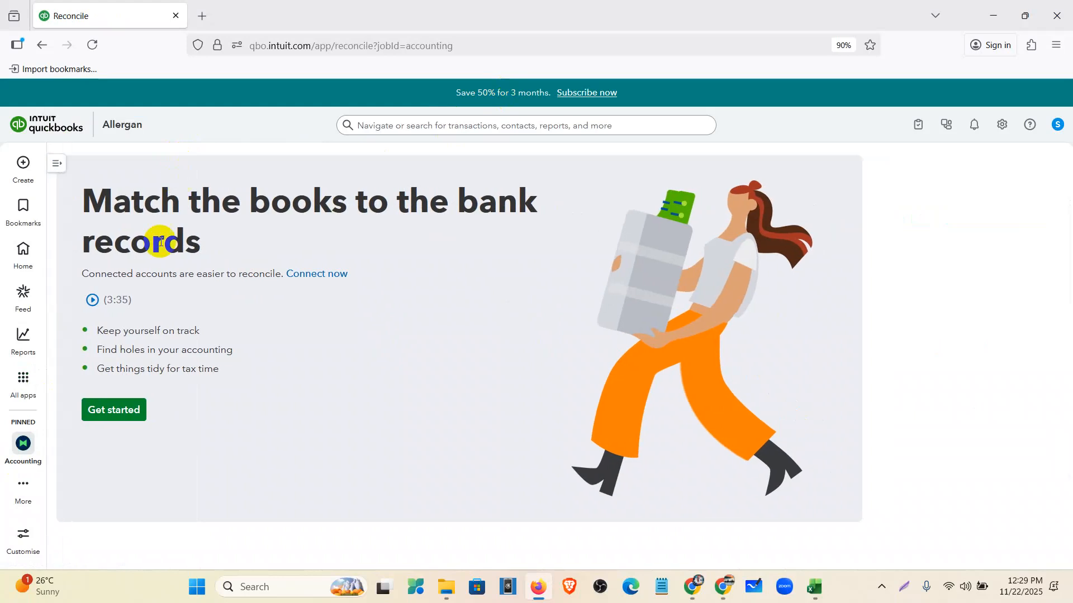
left_click(120, 416)
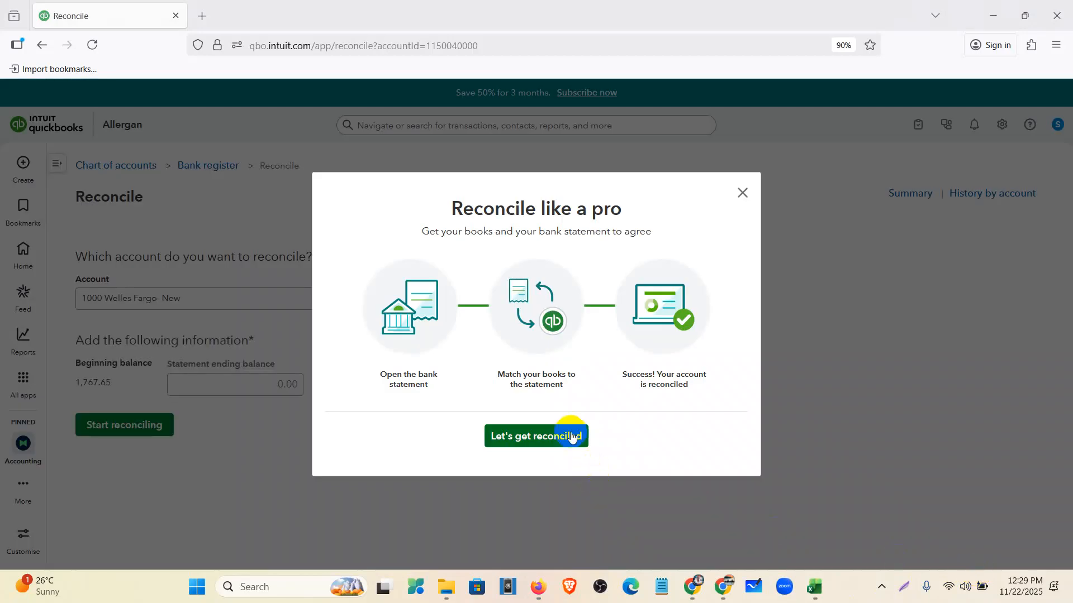
- Choose 1000 Welles Fargo- New and paste 1,122.41 as the statement ending balance
left_click(574, 435)
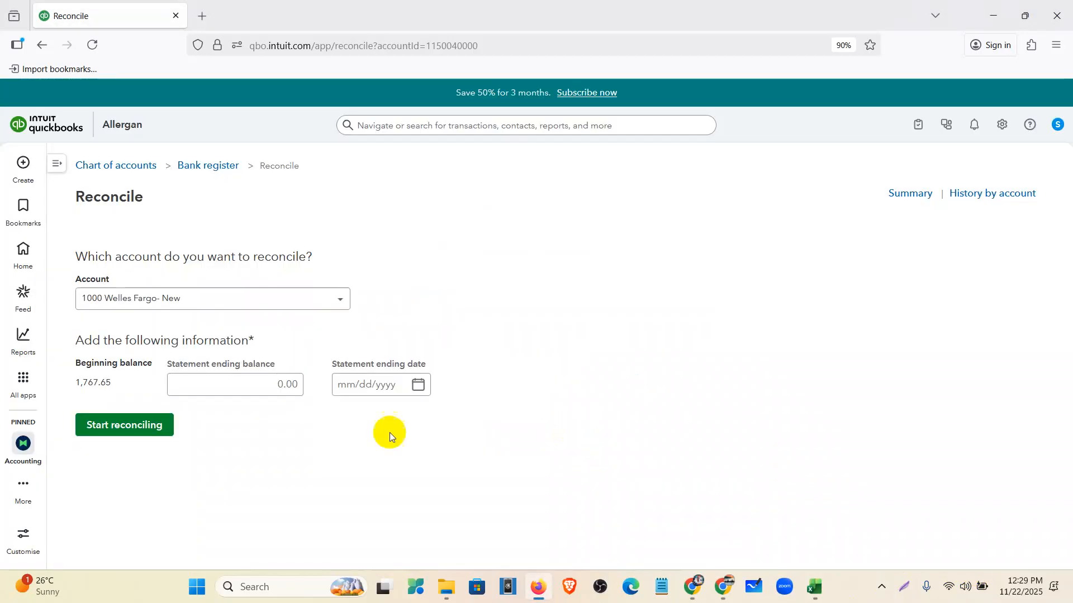
left_click(163, 298)
left_click(172, 330)
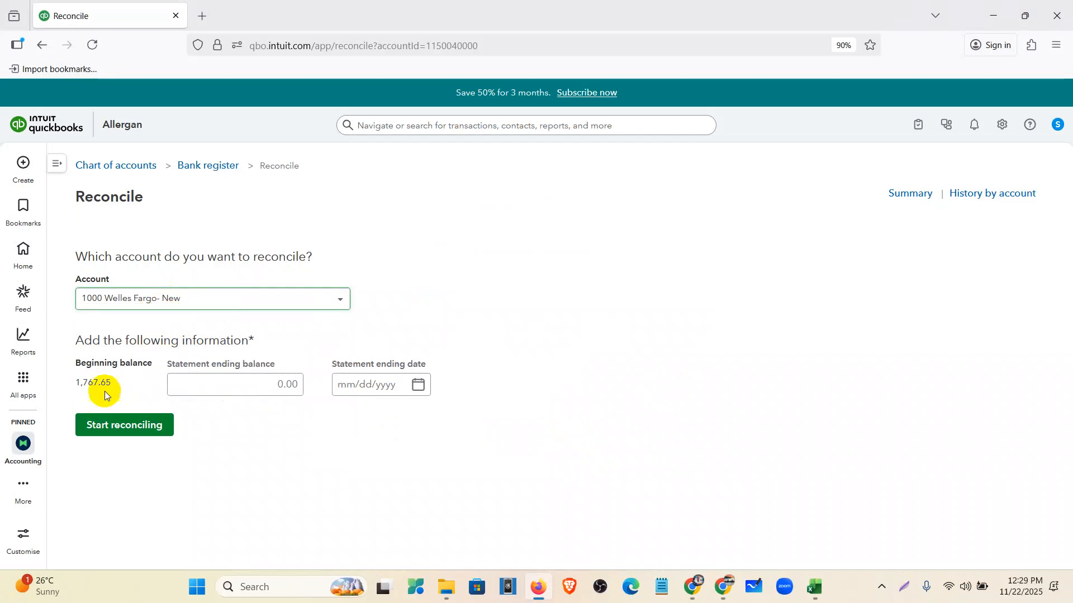
left_click_drag(107, 383, 71, 384)
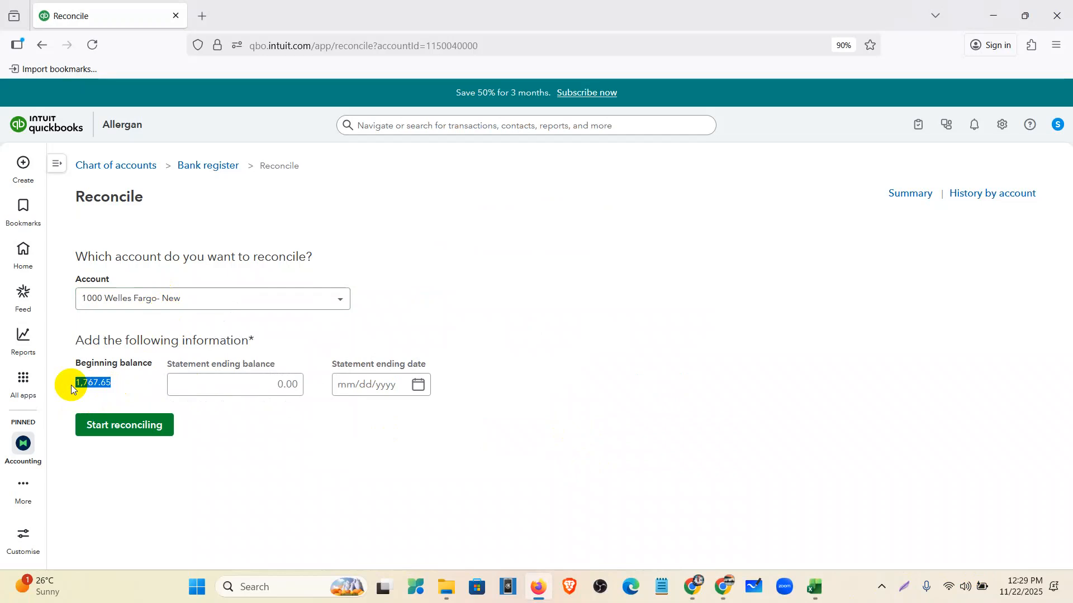
left_click(242, 385)
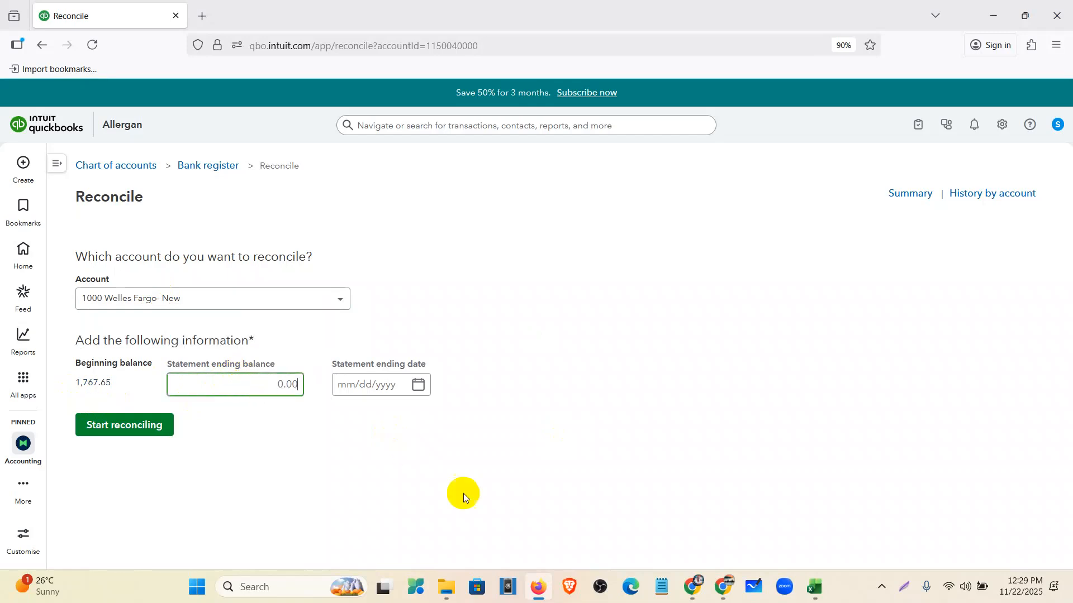
left_click(699, 593)
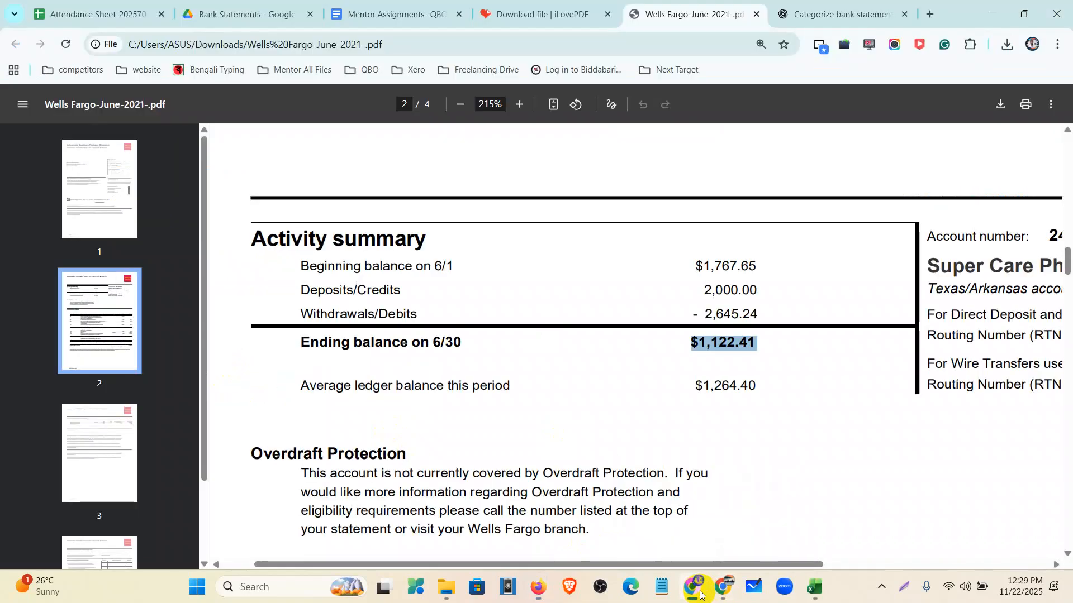
left_click(537, 587)
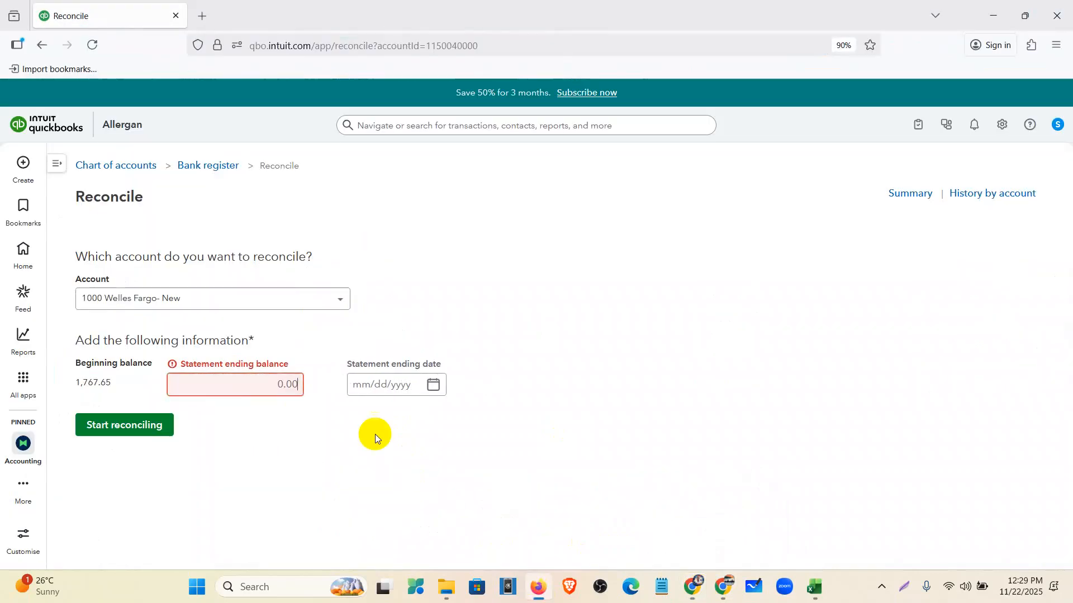
left_click(281, 384)
key("ctrl+v")
left_click(360, 384)
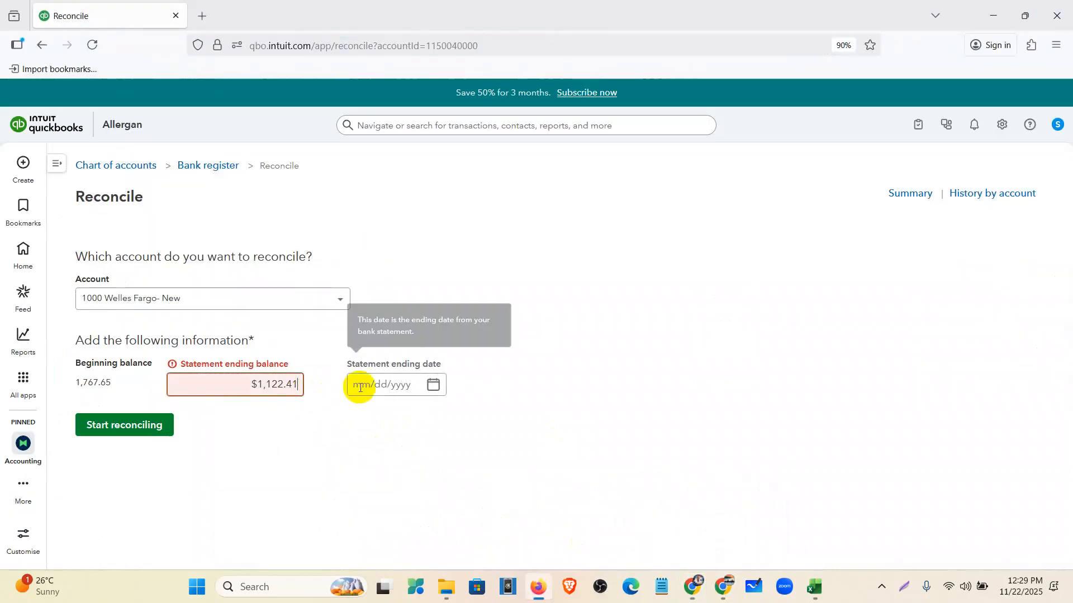
- Set the statement ending date to 06/30/2021 and start reconciling
left_click(691, 585)
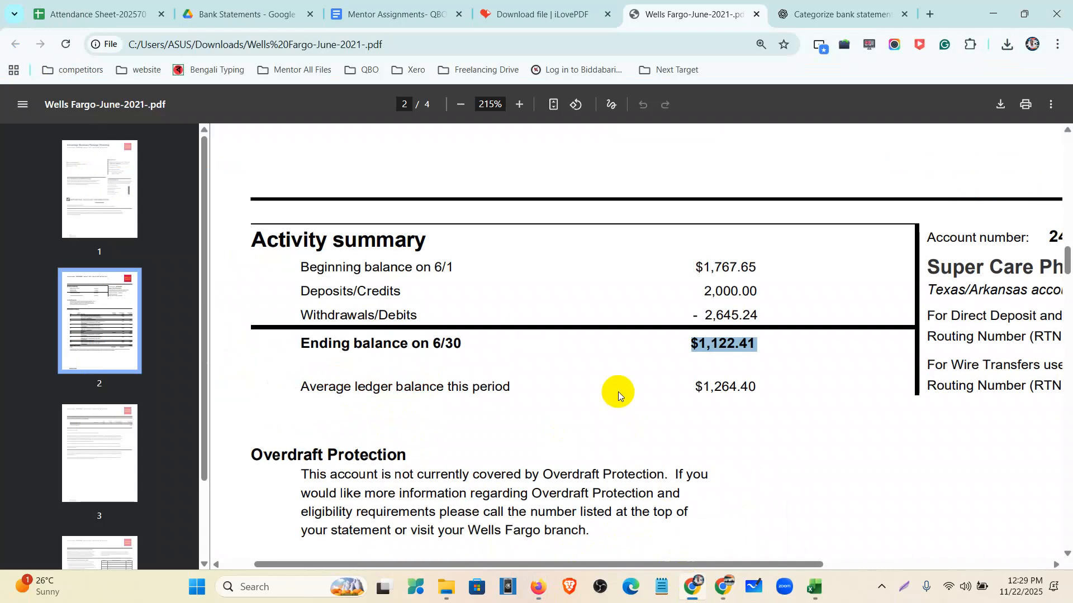
scroll(615, 390, "up", 3)
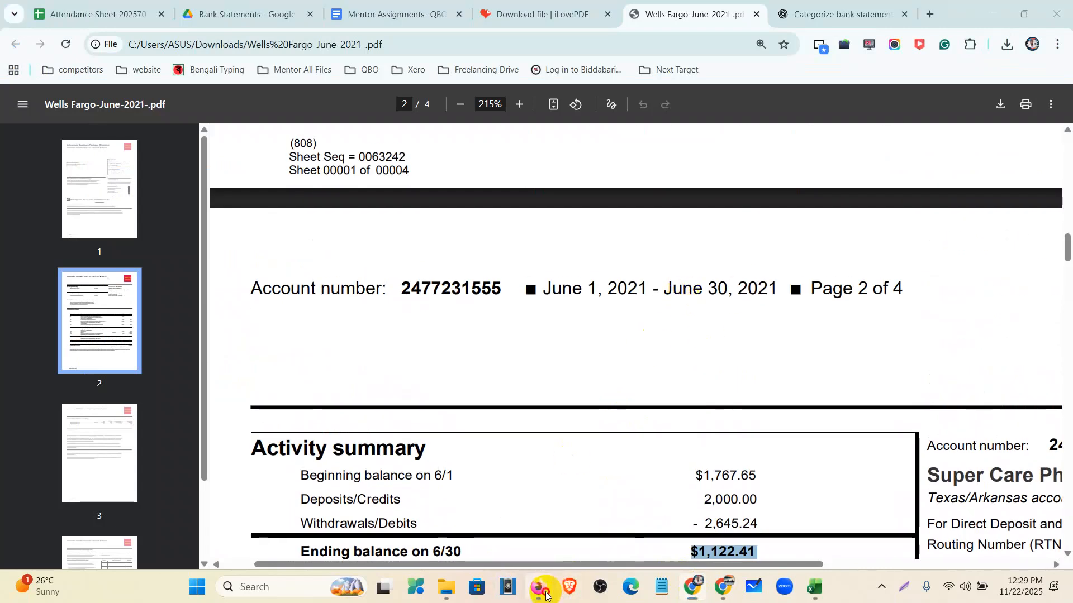
left_click(537, 587)
left_click(419, 385)
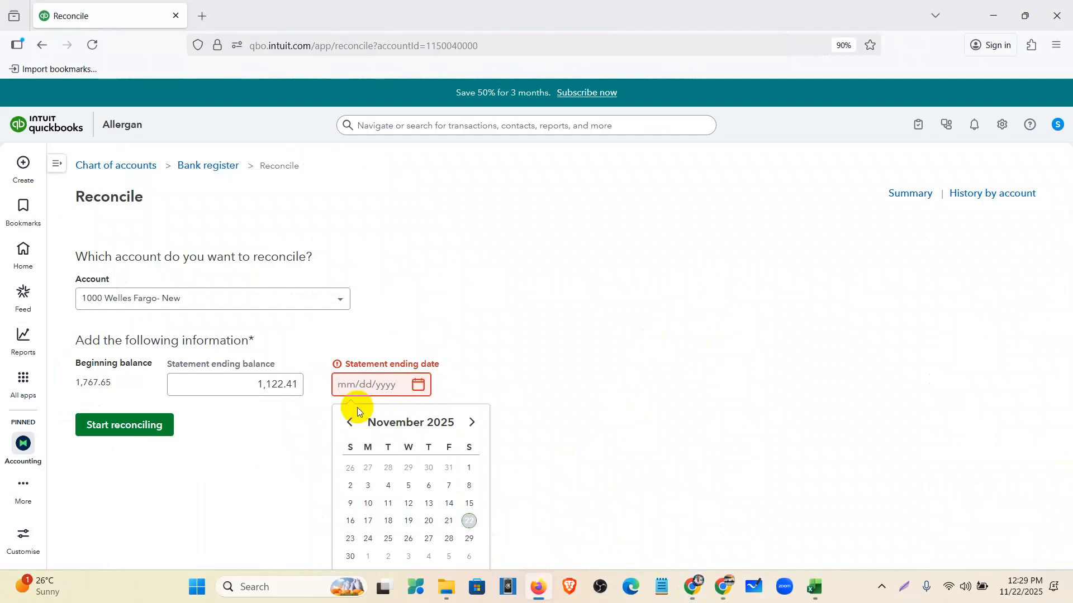
left_click(351, 423)
left_click(350, 423)
left_click(351, 422)
left_click(350, 422)
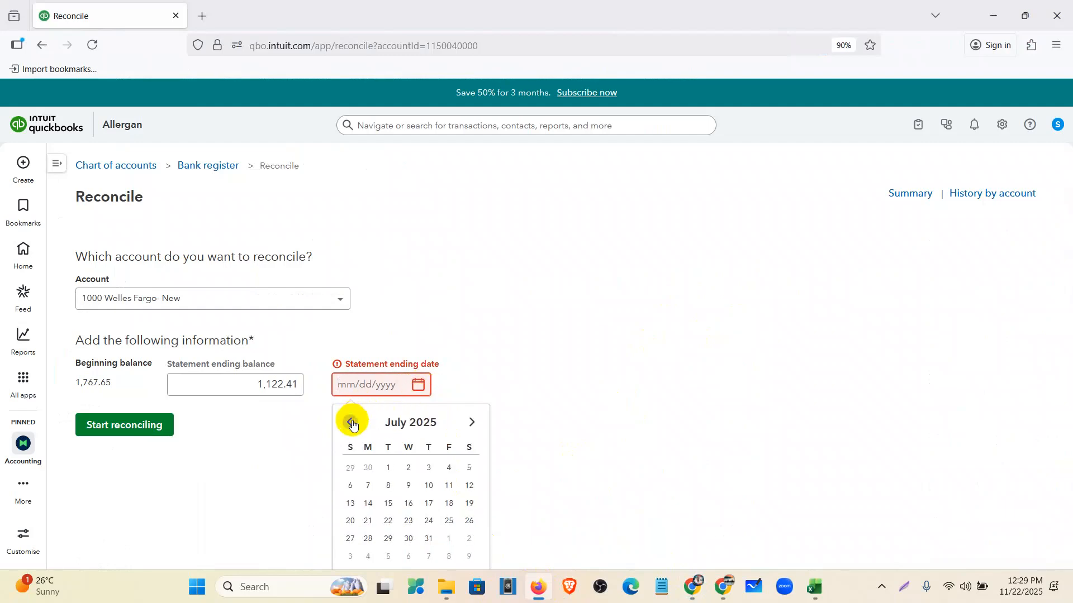
left_click(351, 423)
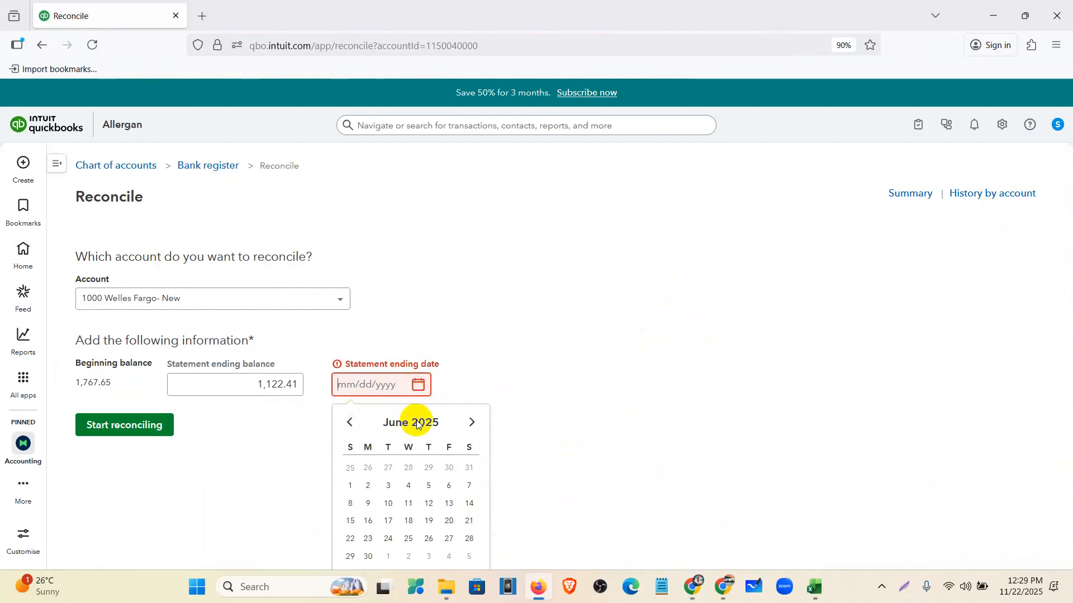
left_click(367, 556)
key("BackSpace")
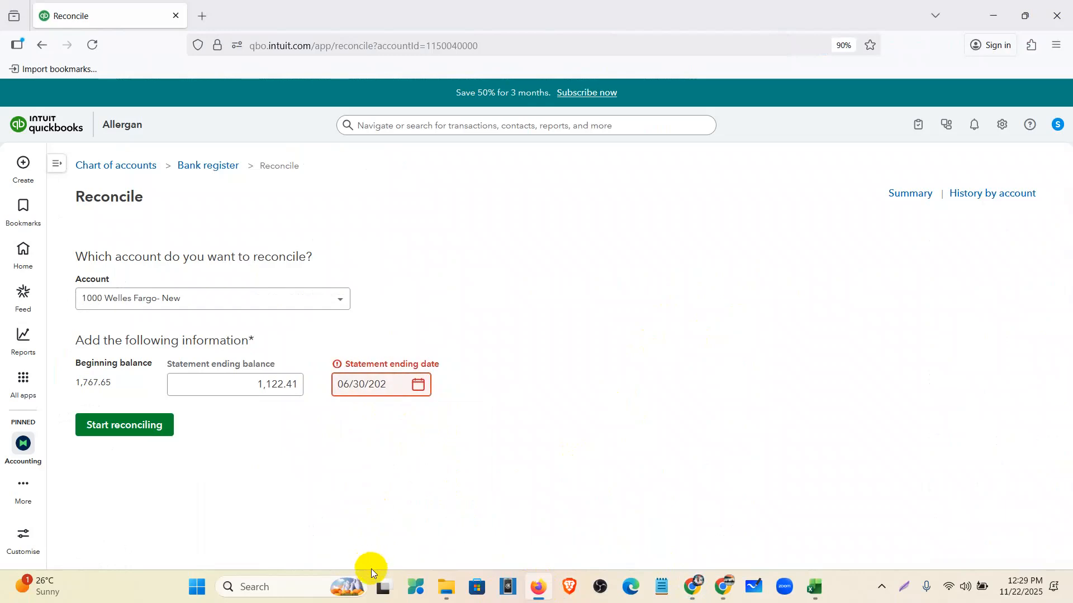
type("1")
left_click(380, 485)
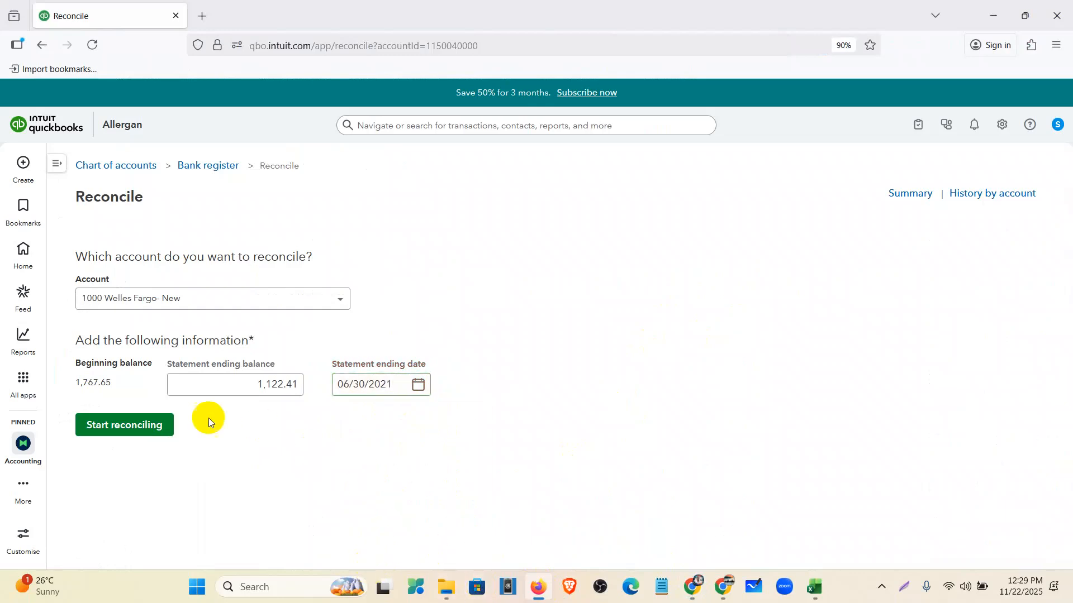
left_click(132, 426)
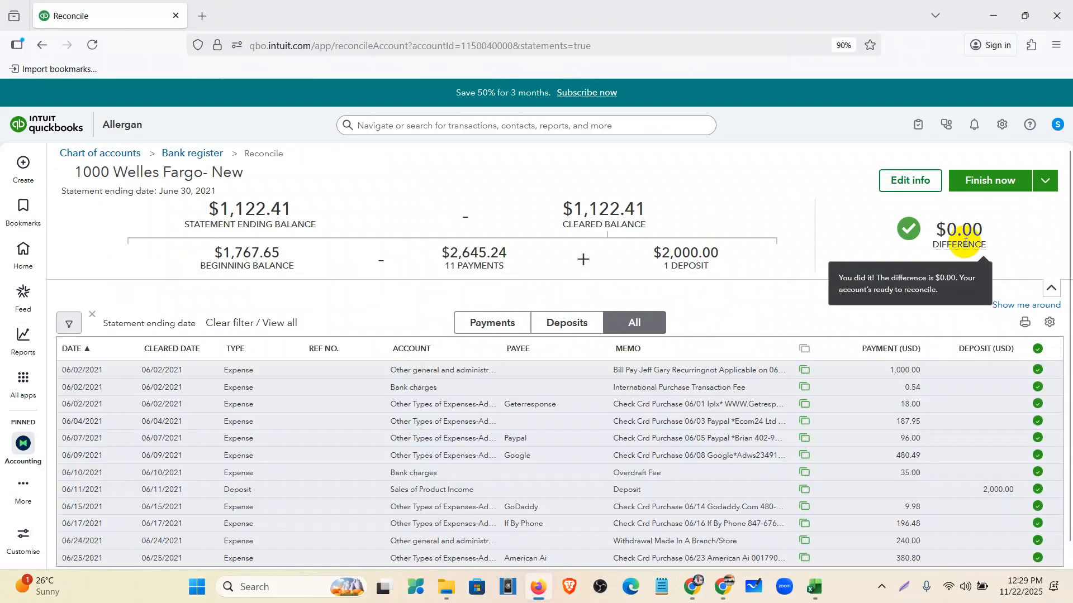
left_click(498, 324)
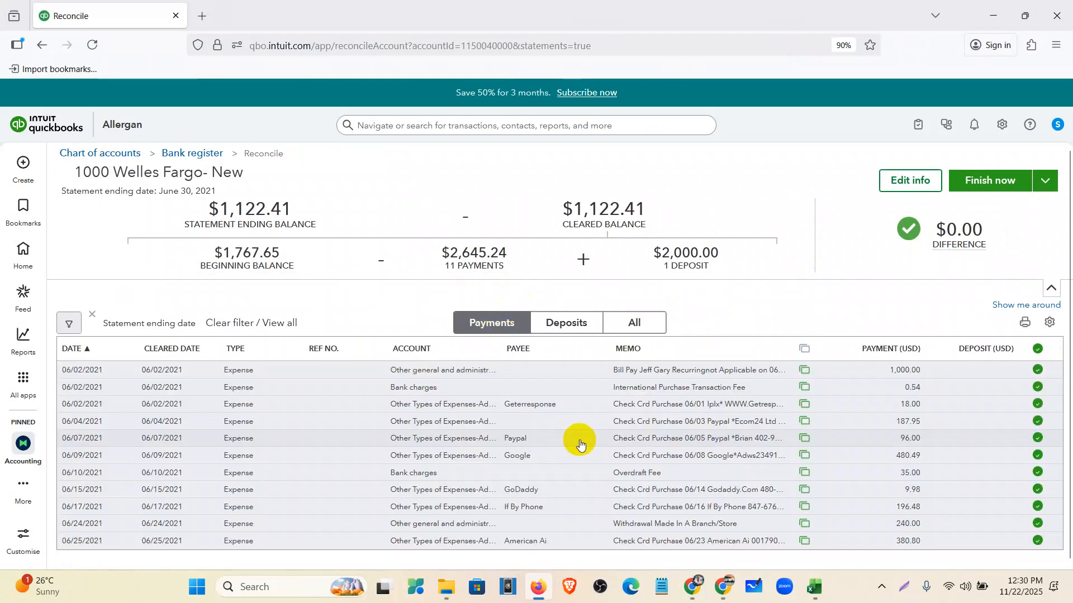
left_click(553, 314)
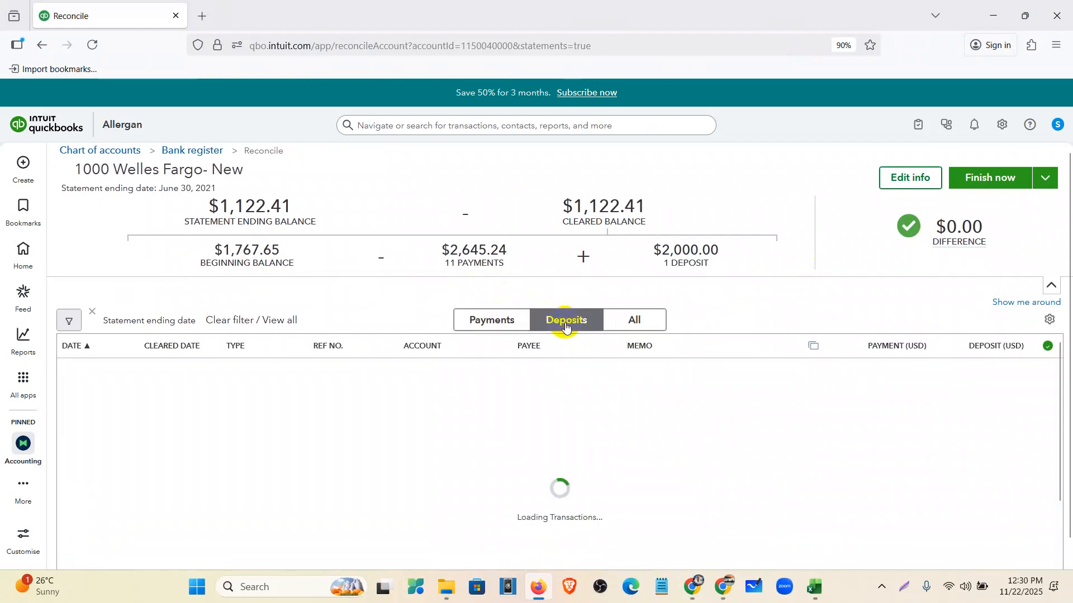
left_click(631, 322)
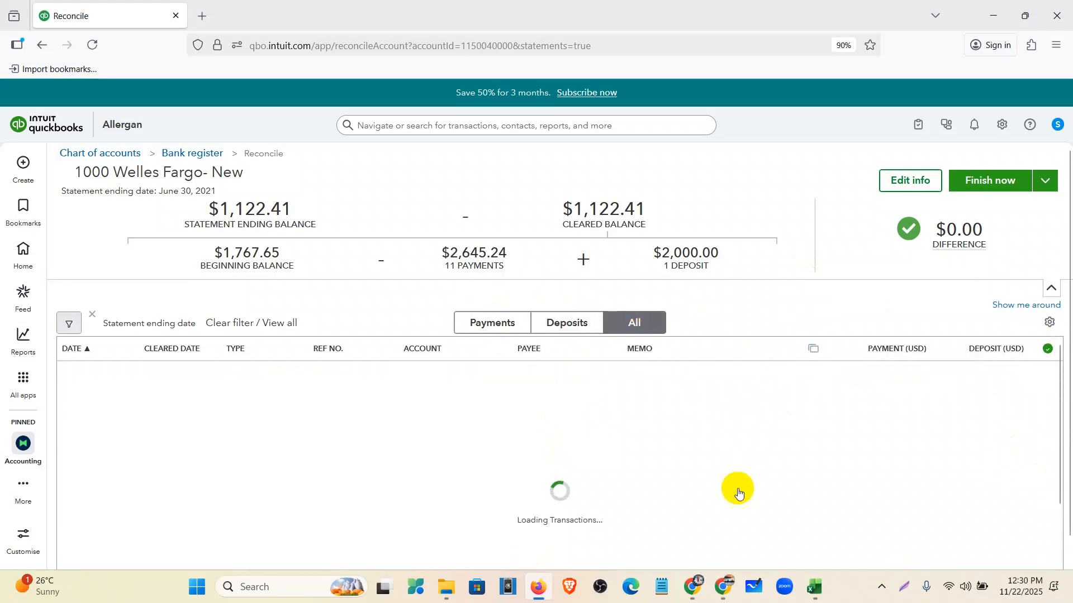
scroll(256, 196, "up", 1)
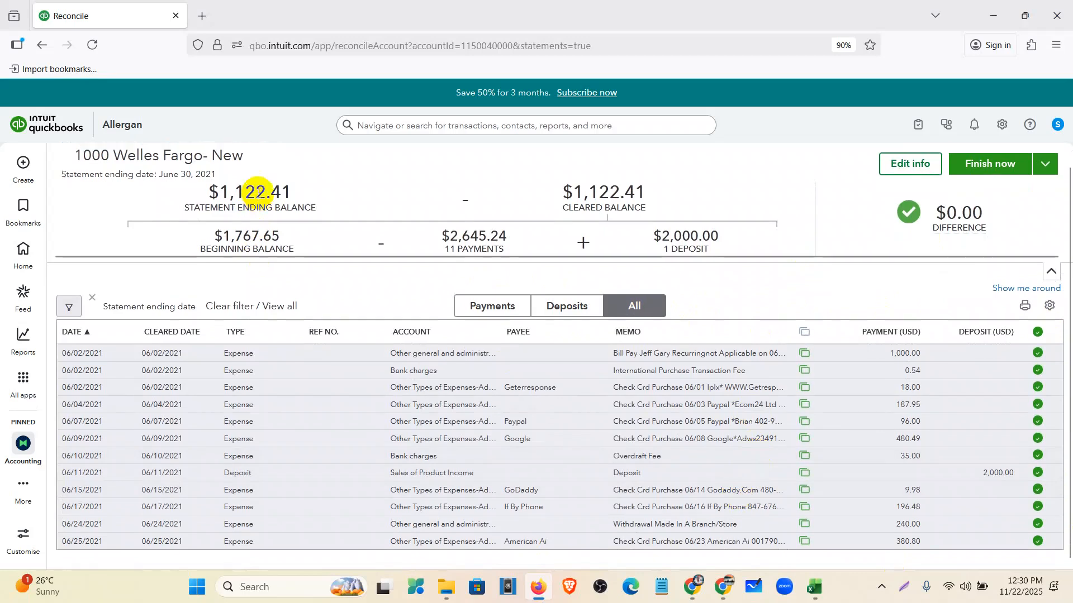
left_click_drag(203, 203, 319, 232)
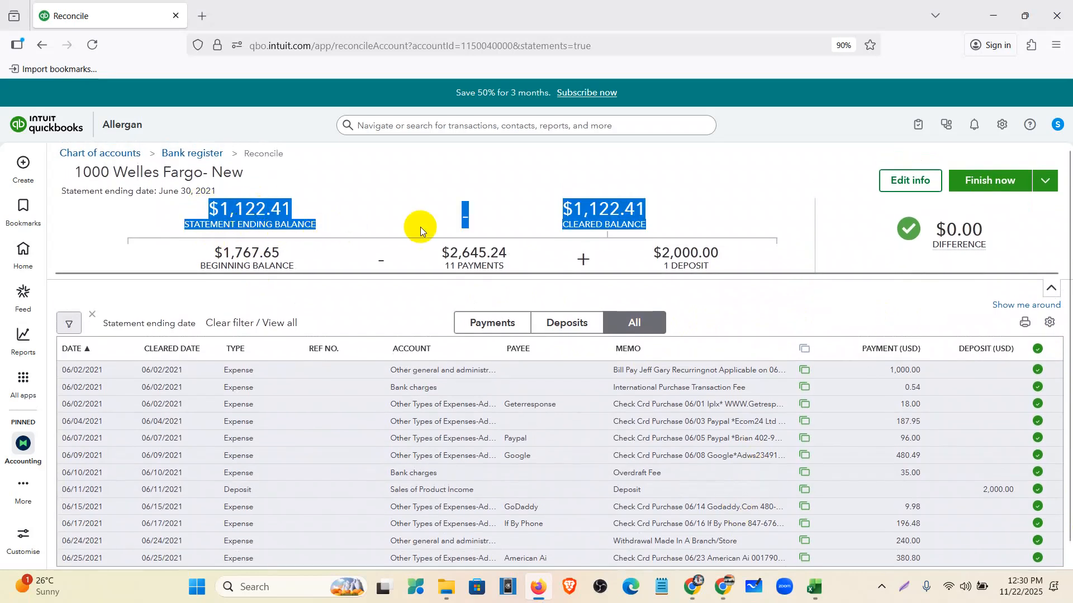
left_click_drag(200, 247, 714, 267)
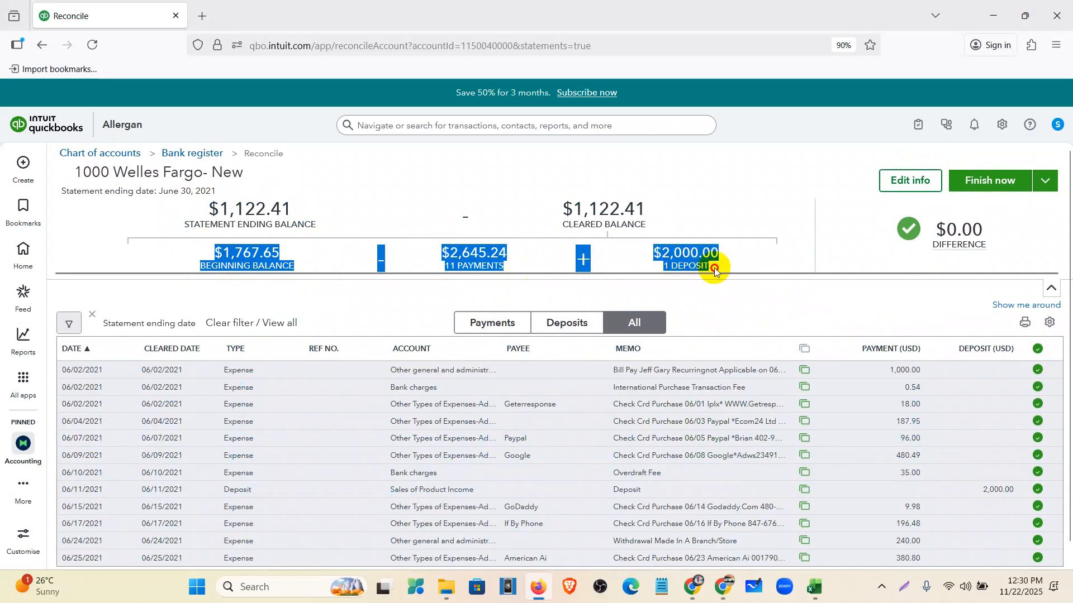
left_click(747, 266)
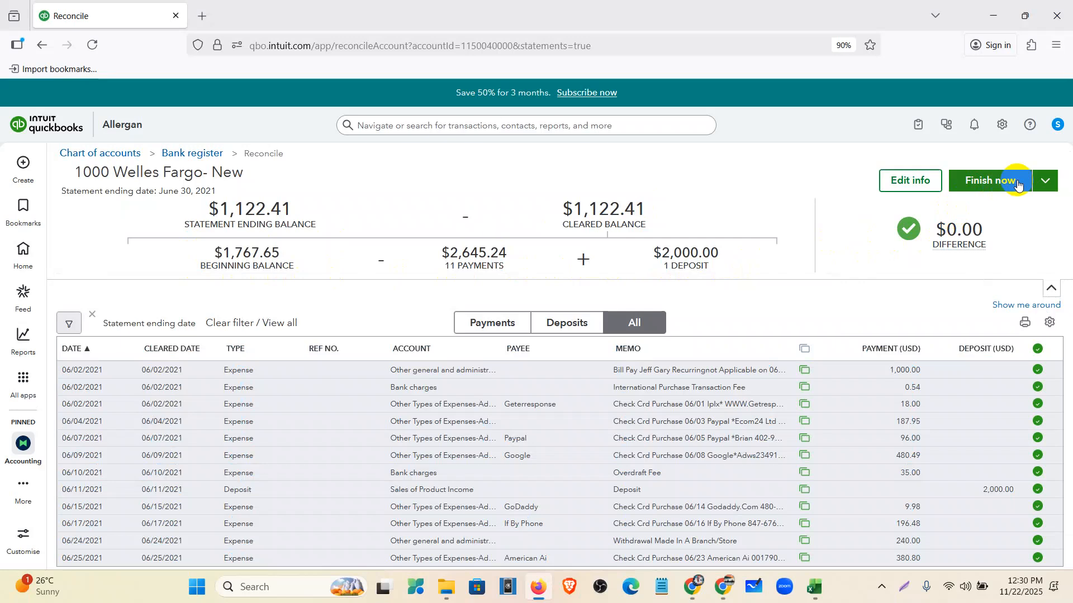
mouse_move(960, 235)
left_click_drag(996, 249, 925, 226)
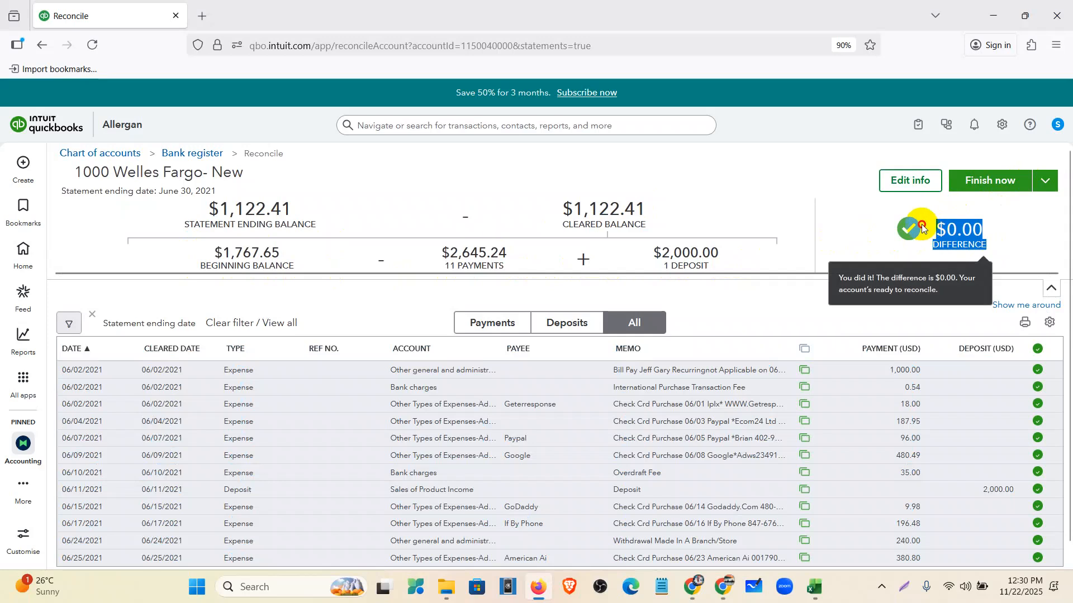
left_click(1034, 217)
left_click(1047, 190)
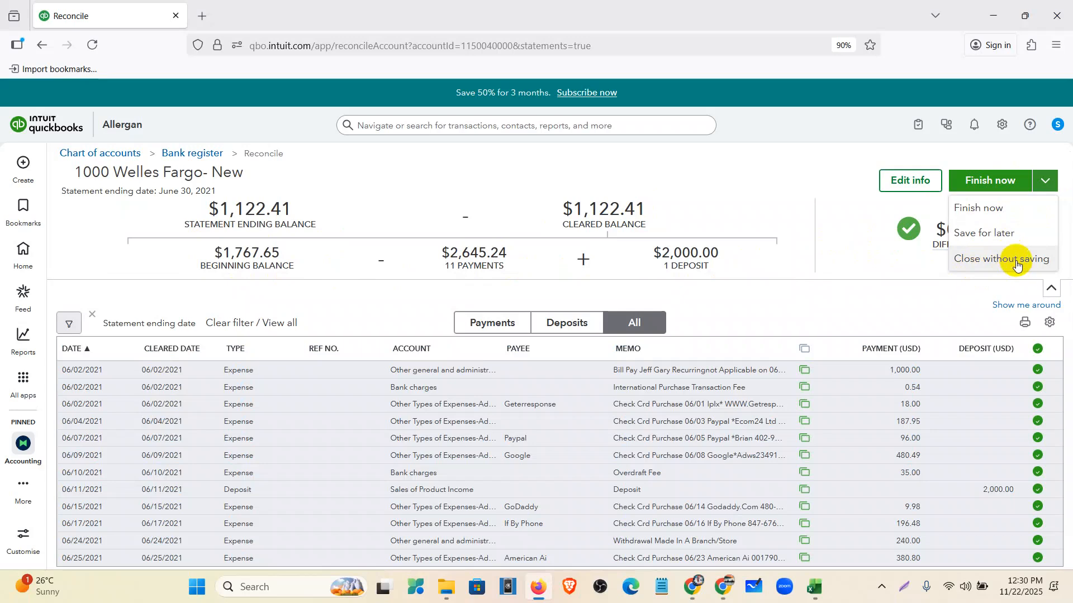
left_click(848, 222)
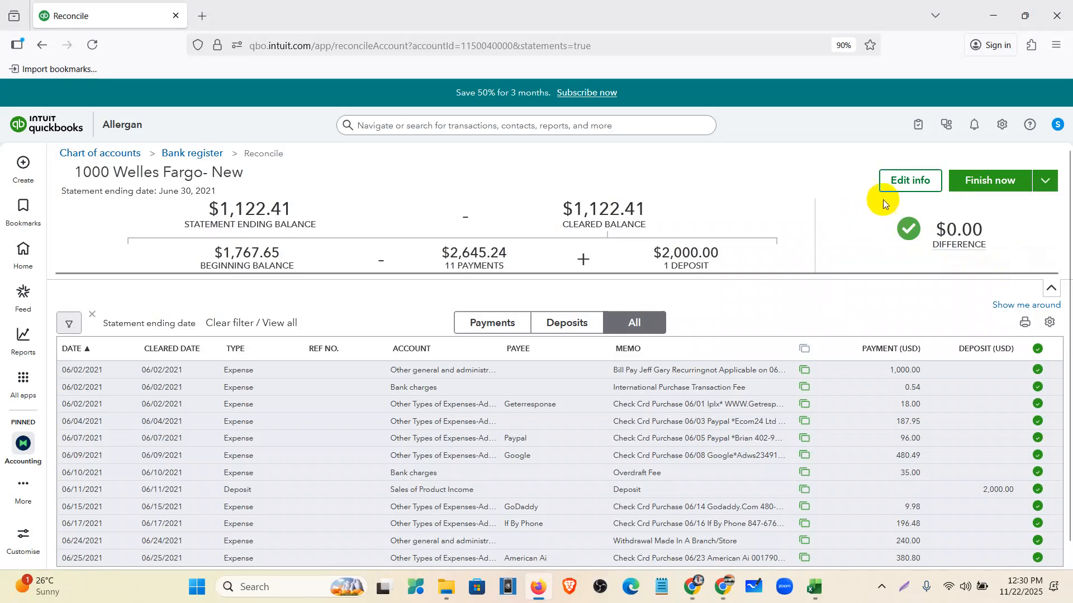
- Check the statement info unchanged, then finish the June 2021 Welles Fargo reconciliation and confirm
left_click(904, 180)
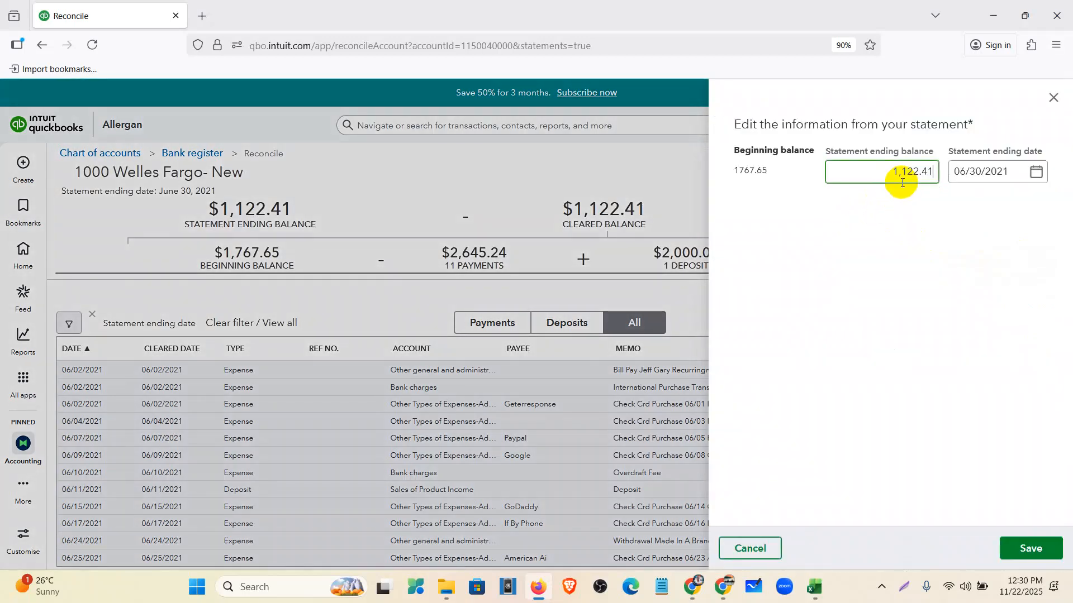
left_click_drag(888, 171, 961, 174)
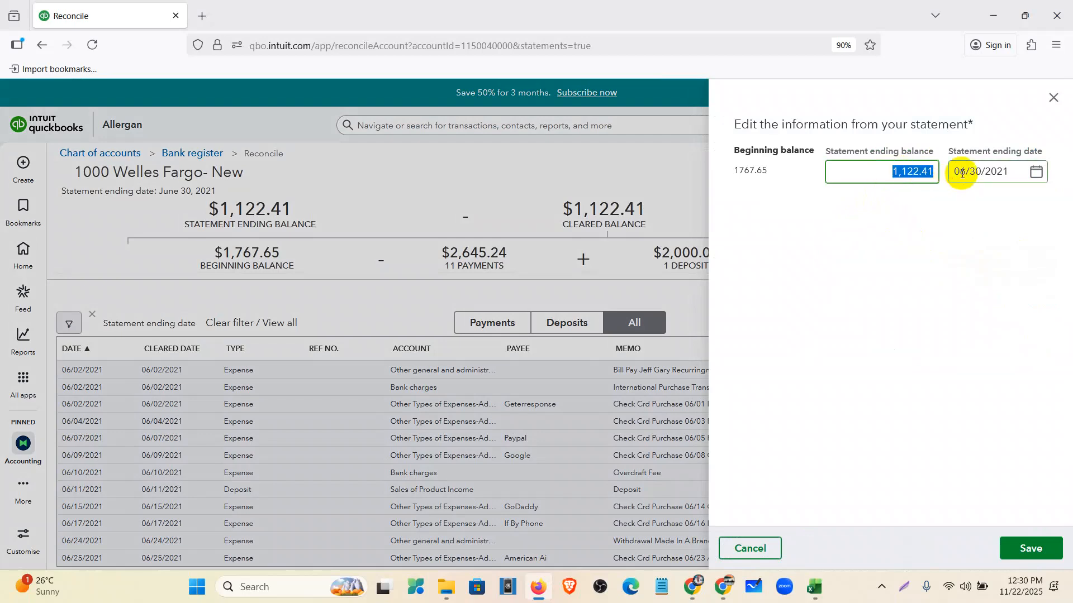
left_click(1053, 97)
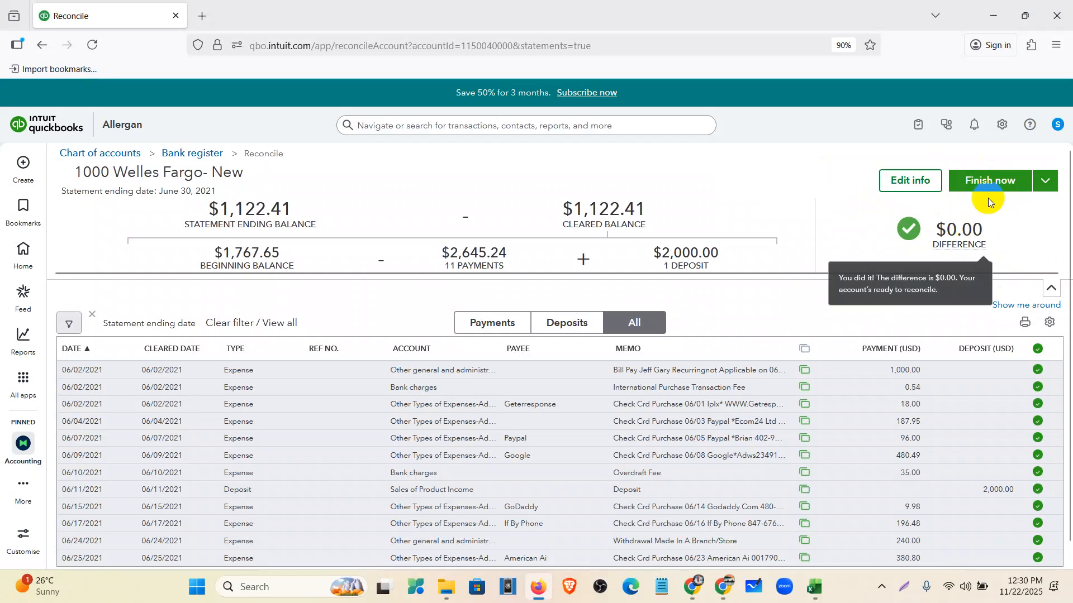
left_click(993, 180)
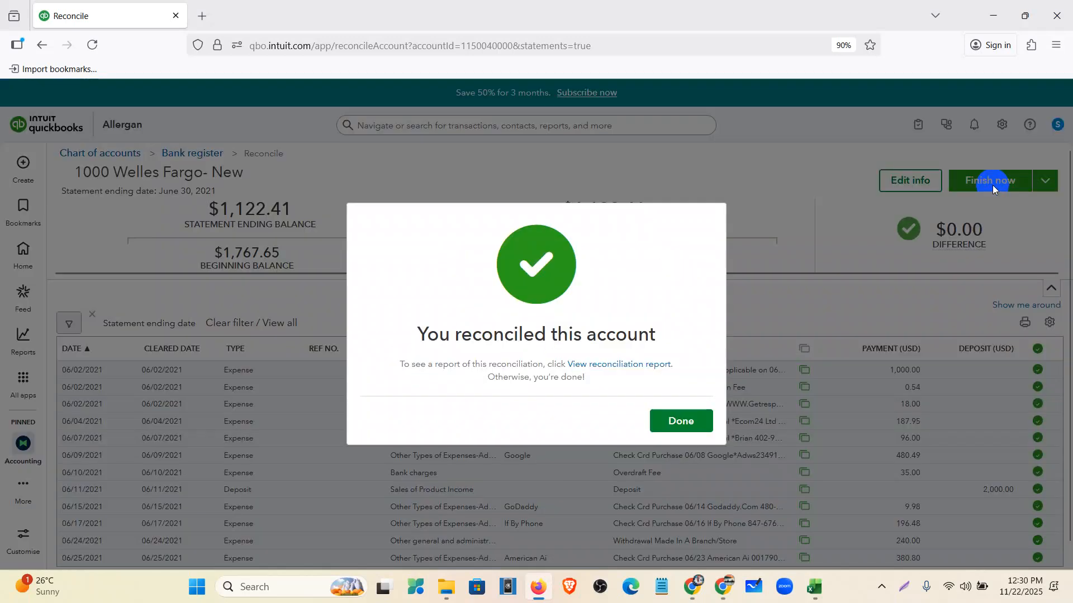
left_click(664, 420)
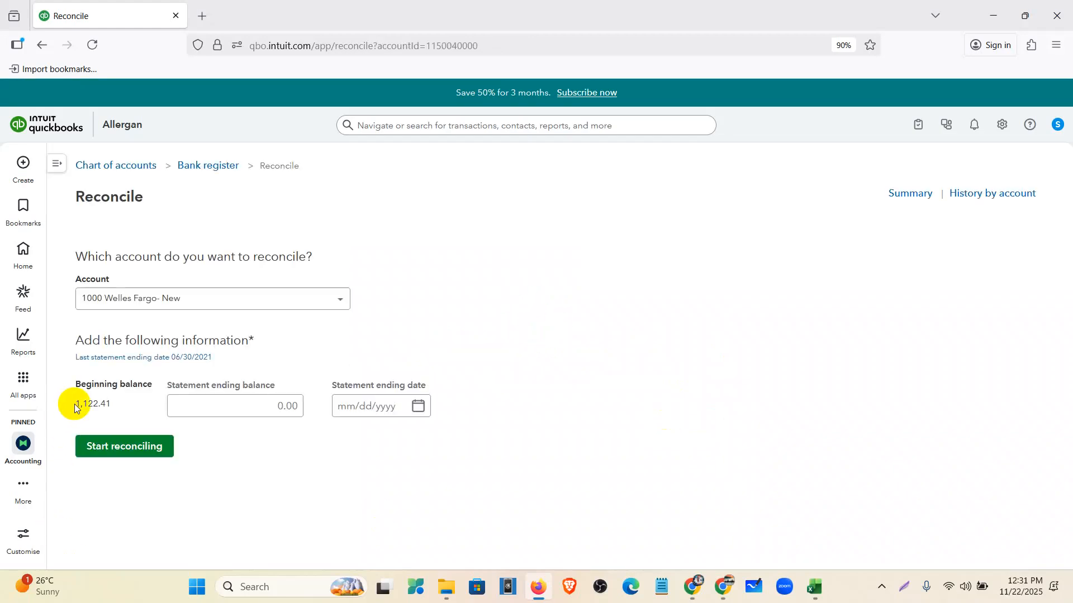
- Note the new 1,122.41 beginning balance and open the 06/30/2021 reconciliation report
left_click_drag(114, 410, 55, 404)
left_click(257, 447)
left_click(142, 362)
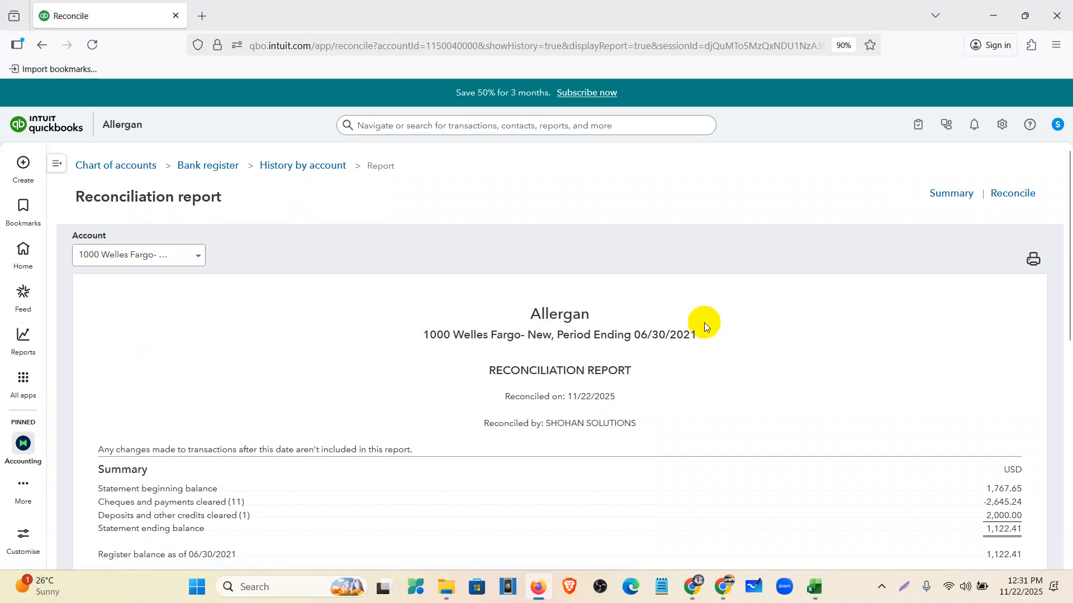
- Review the report's 11 cleared payments and 2,000.00 deposit, then bring up All apps
scroll(702, 319, "down", 3)
scroll(1017, 240, "up", 3)
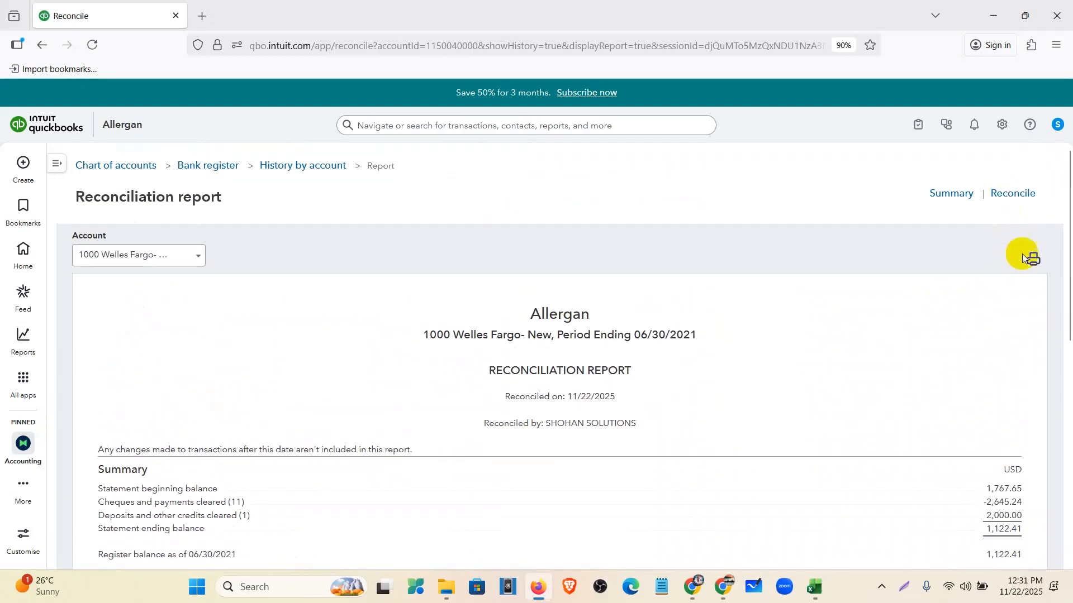
scroll(995, 280, "down", 4)
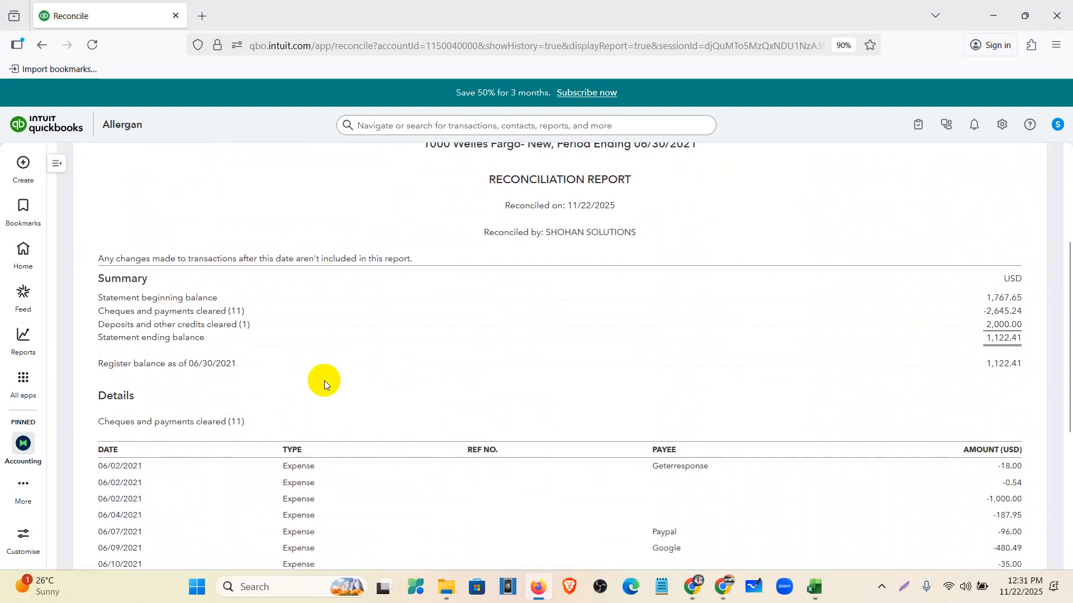
scroll(502, 336, "down", 3)
scroll(675, 364, "down", 1)
scroll(698, 469, "up", 1)
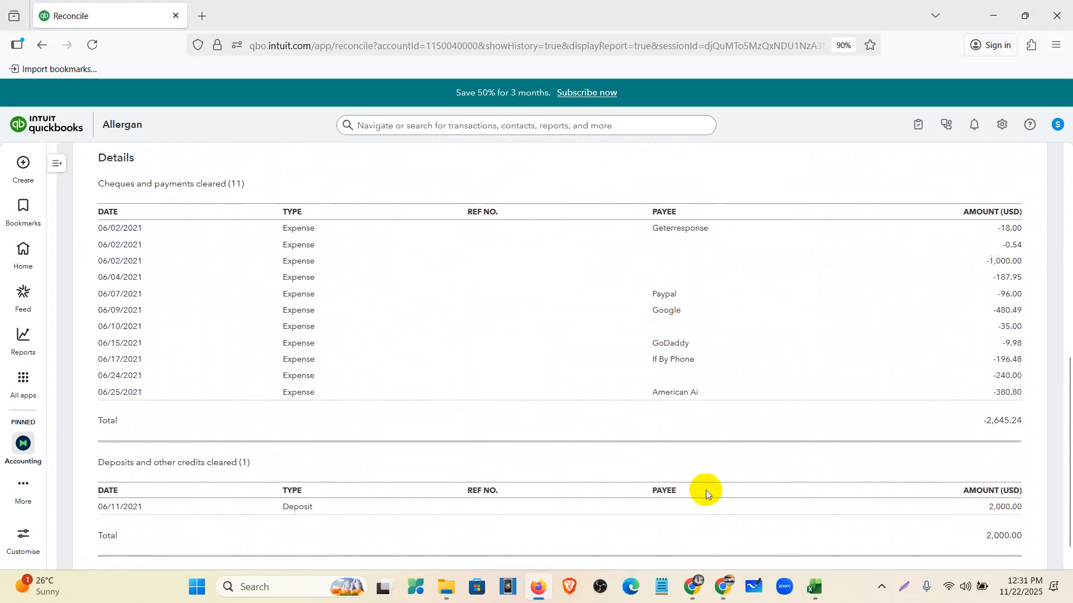
scroll(934, 233, "up", 10)
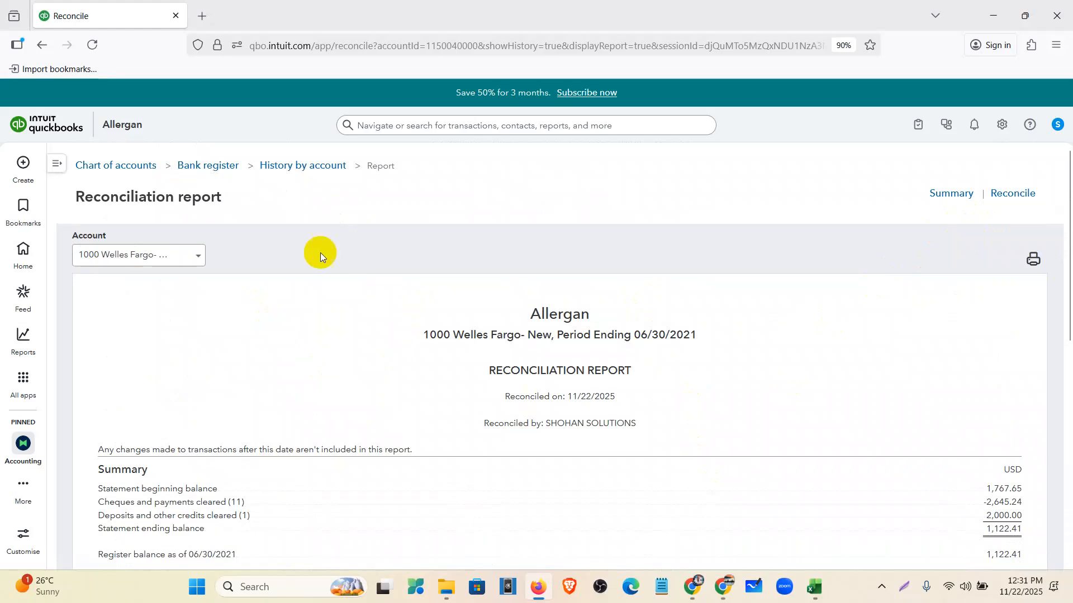
left_click(21, 380)
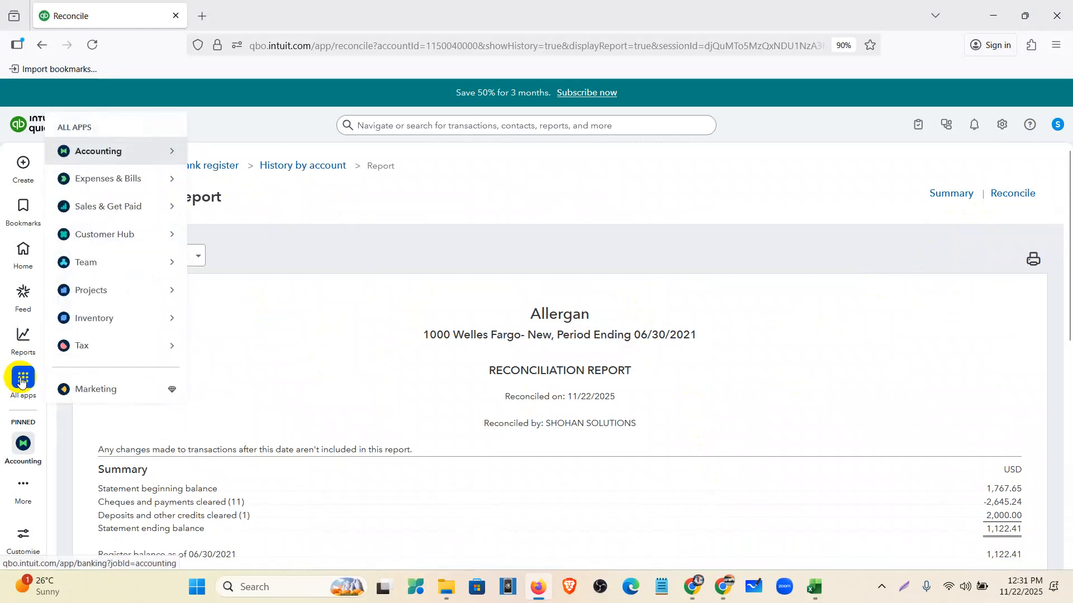
- Confirm Welles Fargo bank transactions has nothing pending, then return to the June statement PDF
left_click(21, 380)
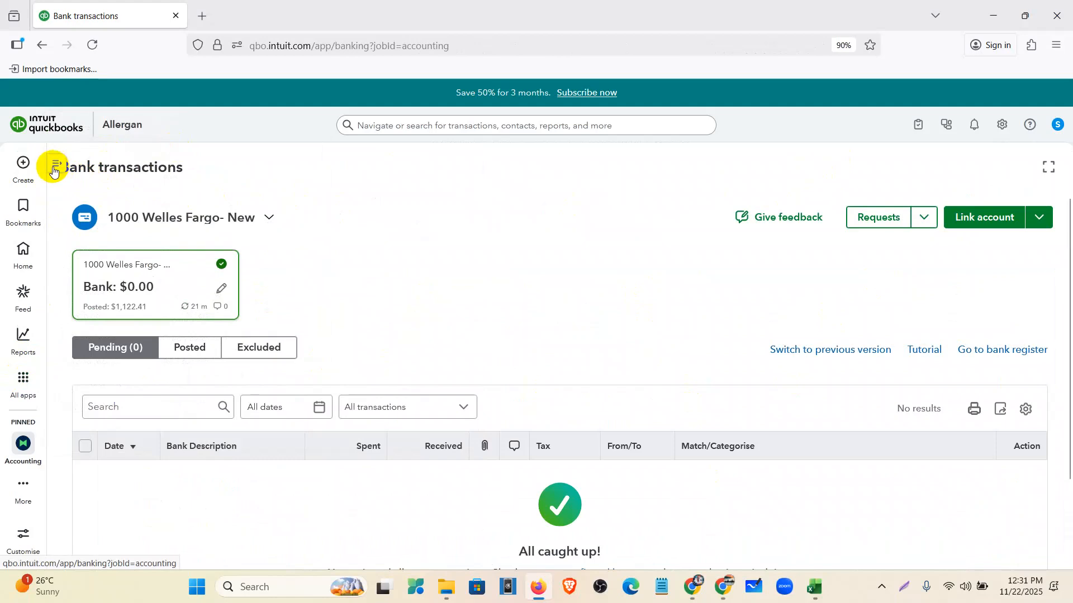
left_click(57, 169)
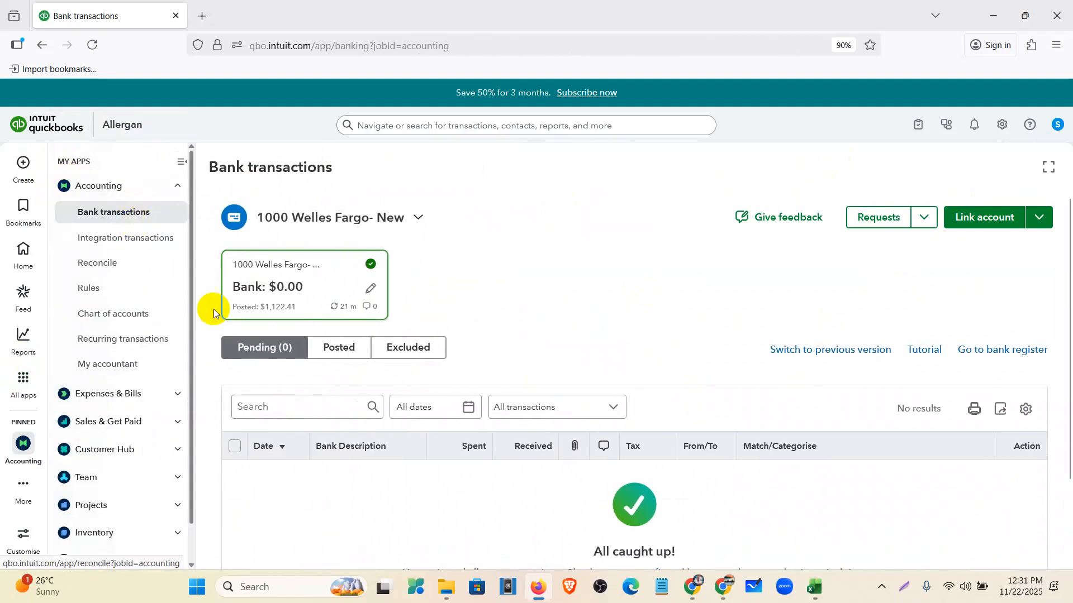
left_click(691, 600)
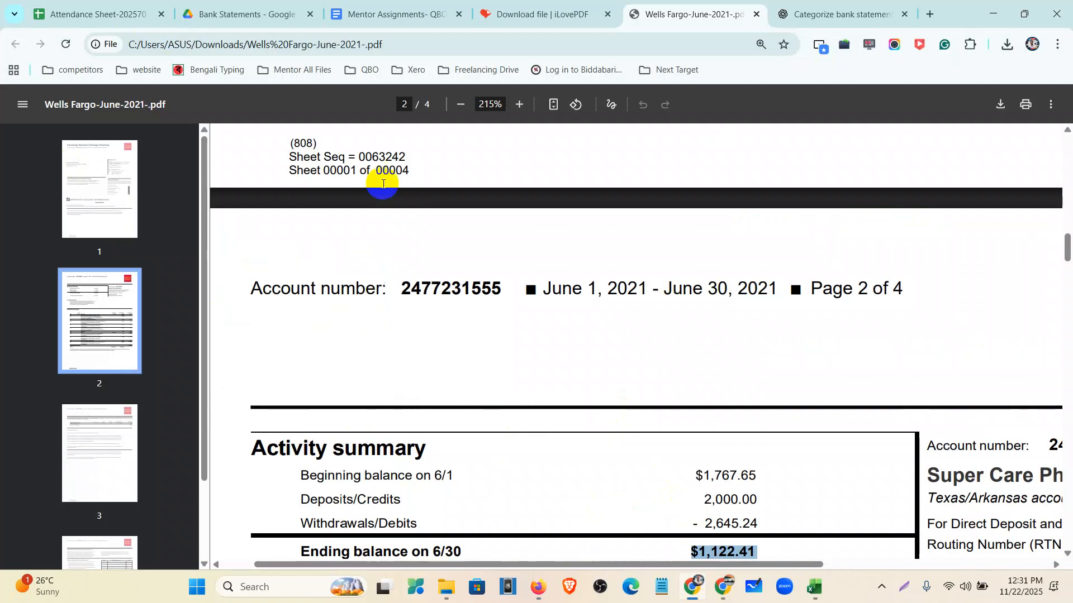
- Close the Wells Fargo June 2021 statement PDF and return to the Bank Statements Drive folder
scroll(495, 163, "down", 2)
left_click(756, 14)
left_click(217, 11)
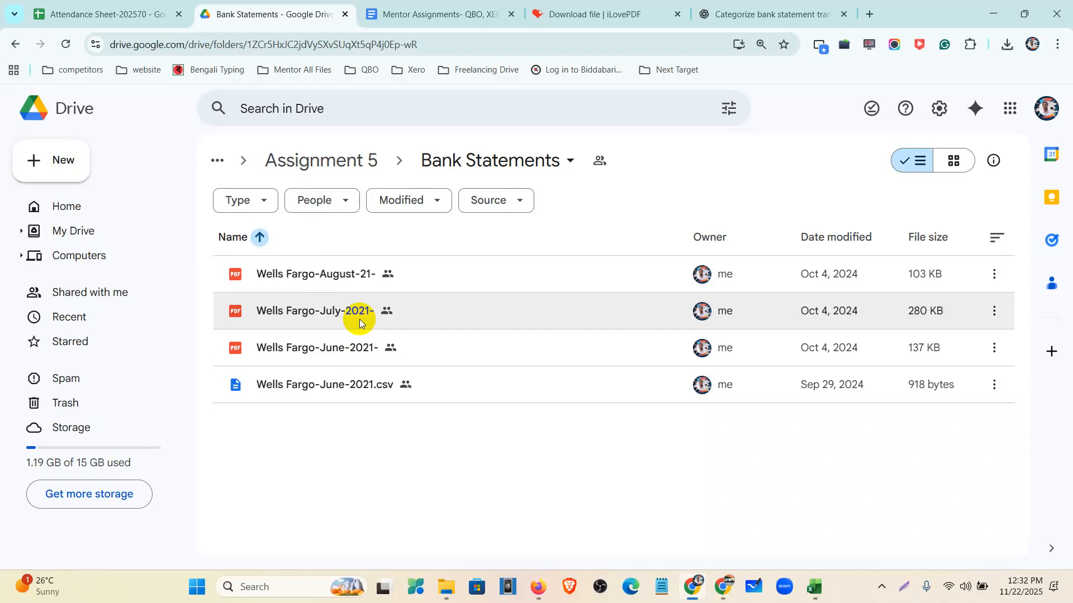
- Open Assignment 5 > Credit Card Statements, preview the July Creditone statement, and select Blue Business Plus PDF
left_click(344, 171)
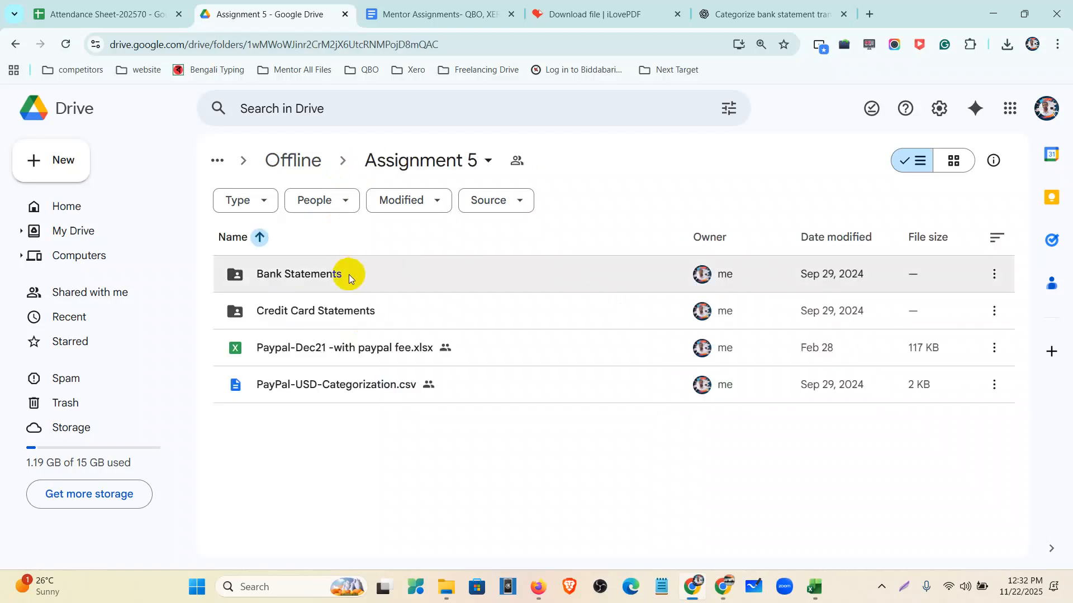
double_click(333, 312)
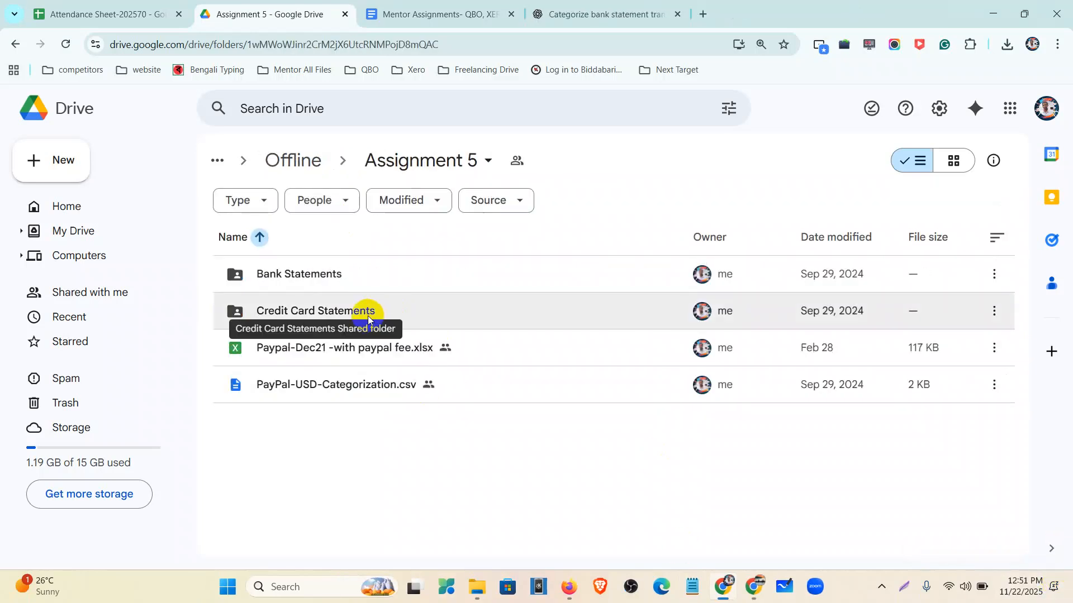
double_click(352, 280)
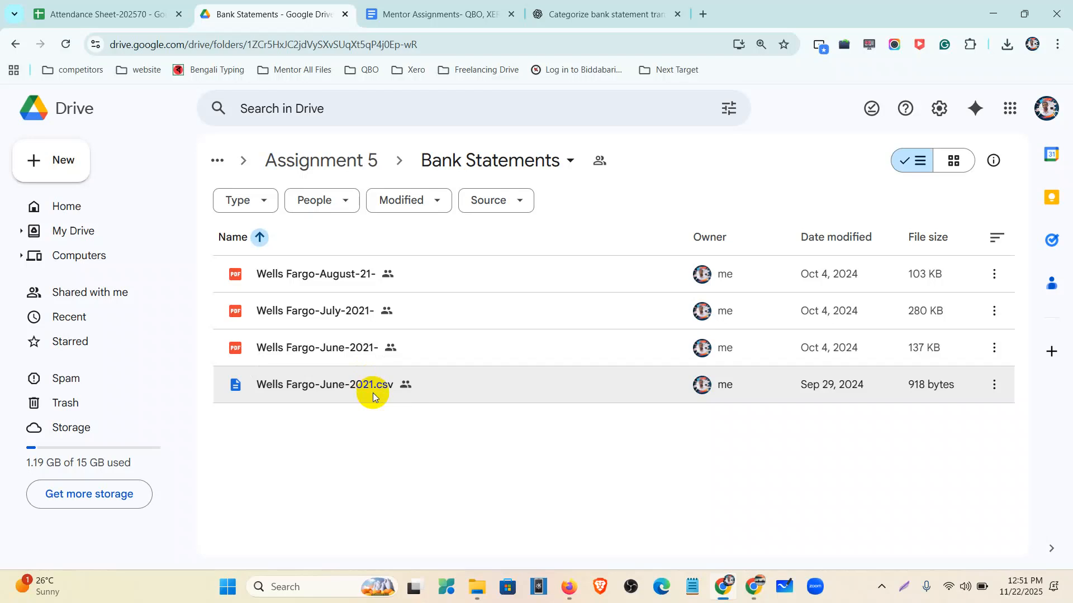
left_click(333, 162)
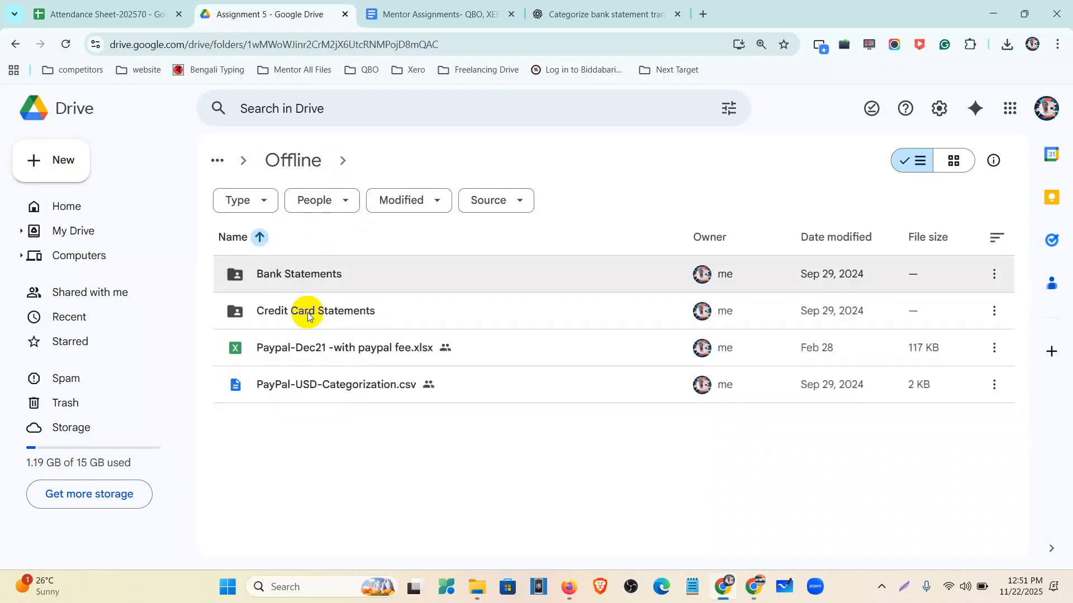
double_click(309, 314)
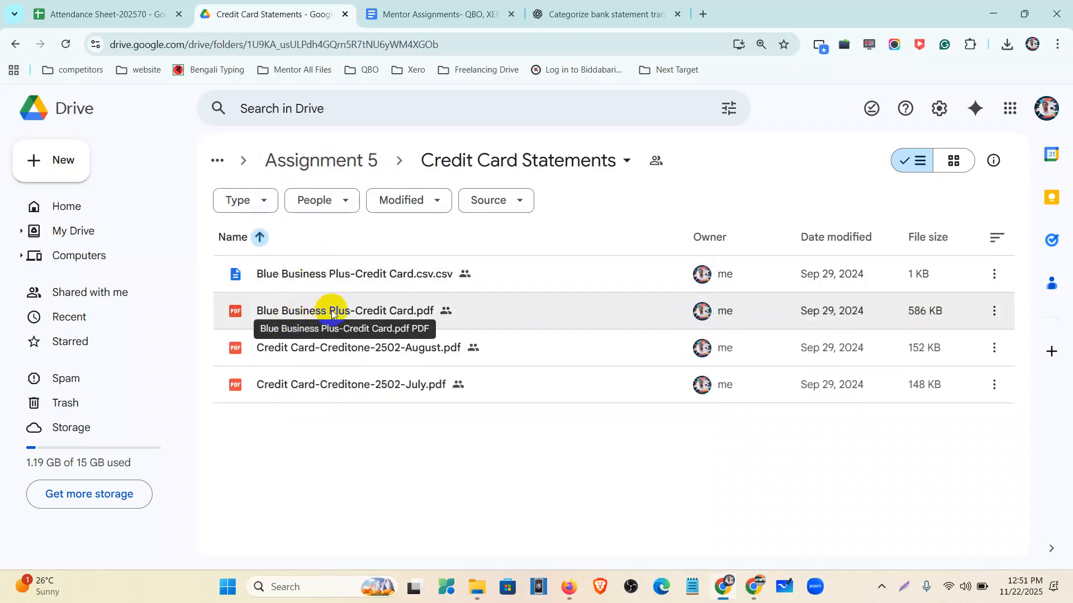
double_click(339, 386)
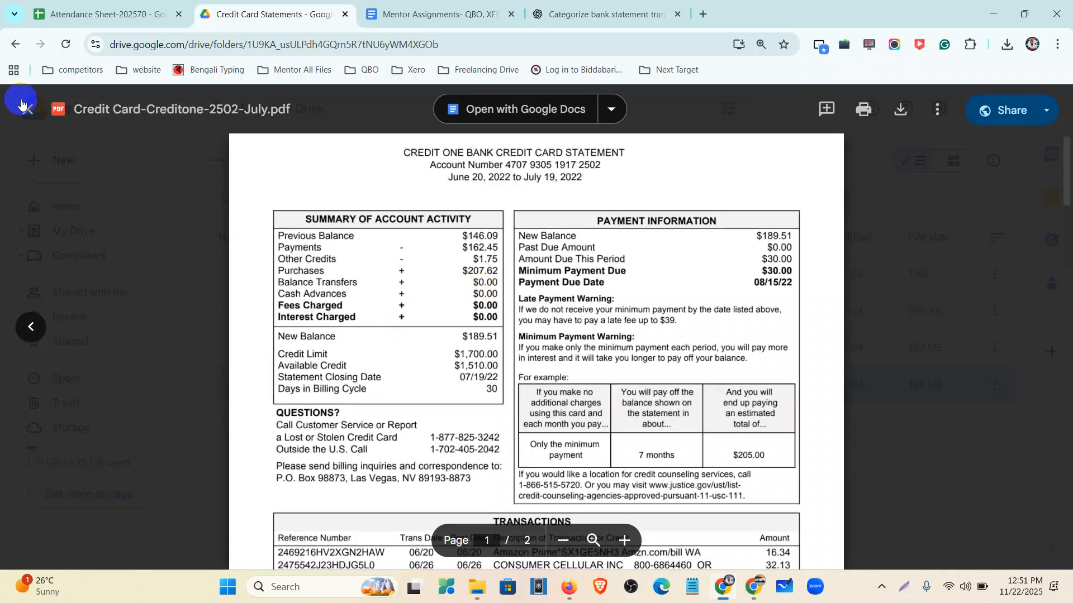
left_click(25, 107)
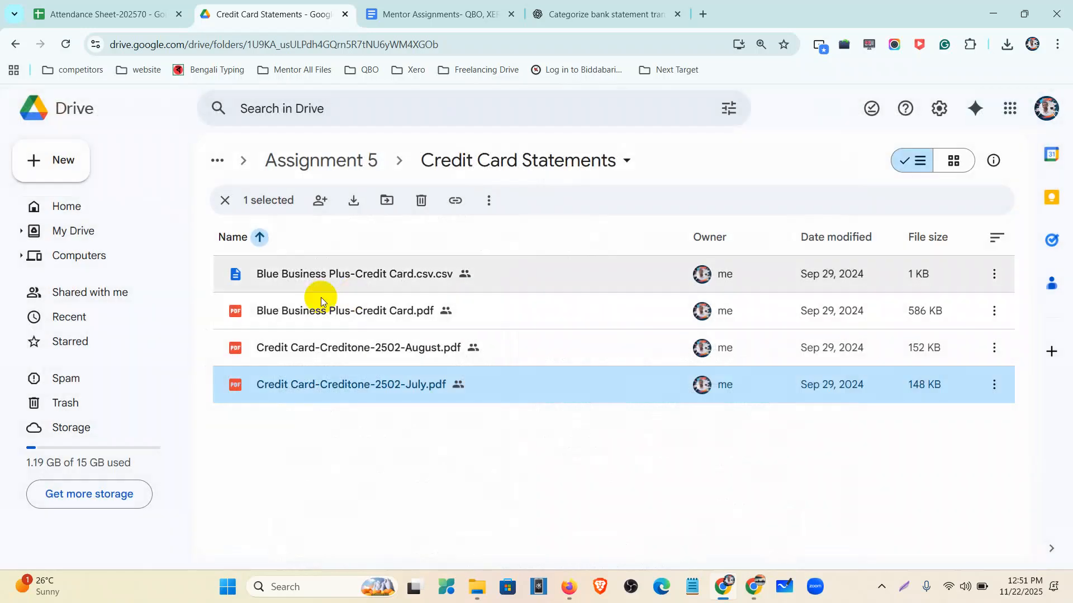
left_click(332, 312)
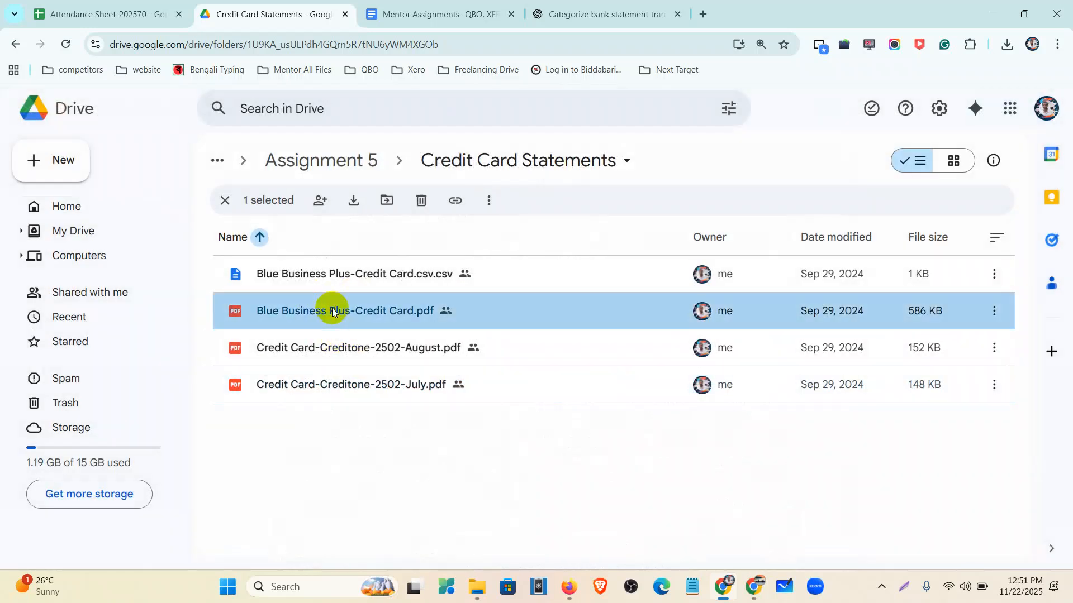
- Preview the Blue Business Plus statement at 125% and check its $31,083.42 New Balance and Account Summary
double_click(332, 311)
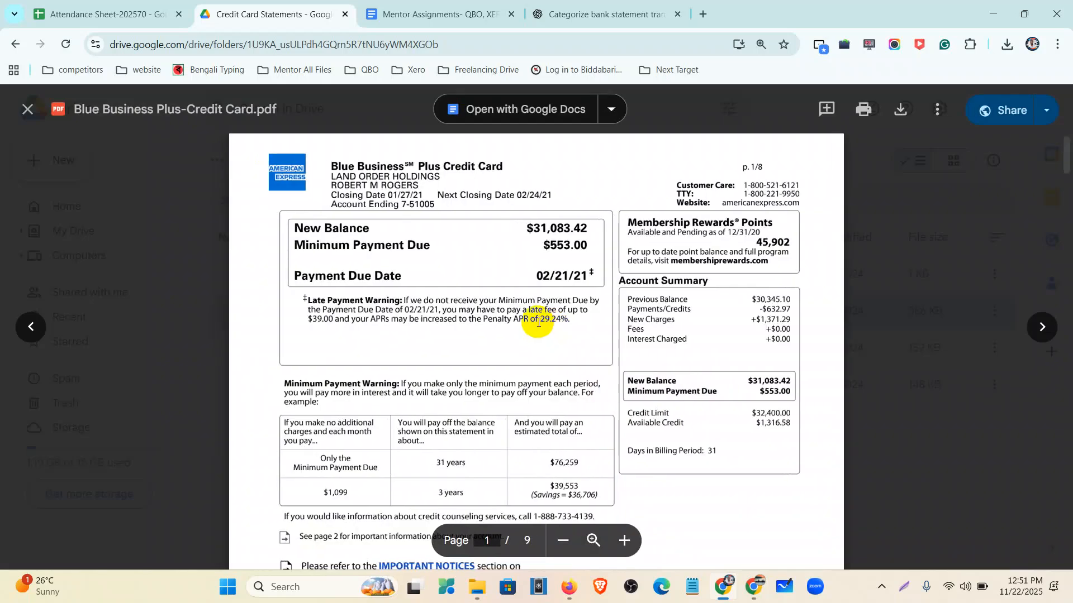
scroll(537, 291, "down", 20)
scroll(537, 293, "down", 20)
scroll(537, 293, "up", 20)
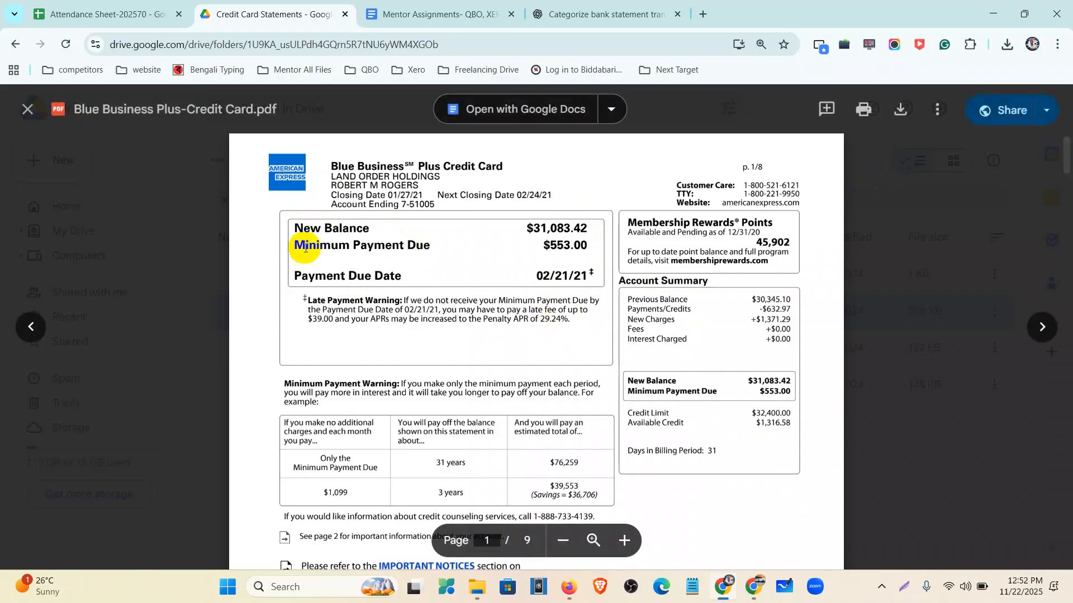
left_click_drag(290, 230, 587, 226)
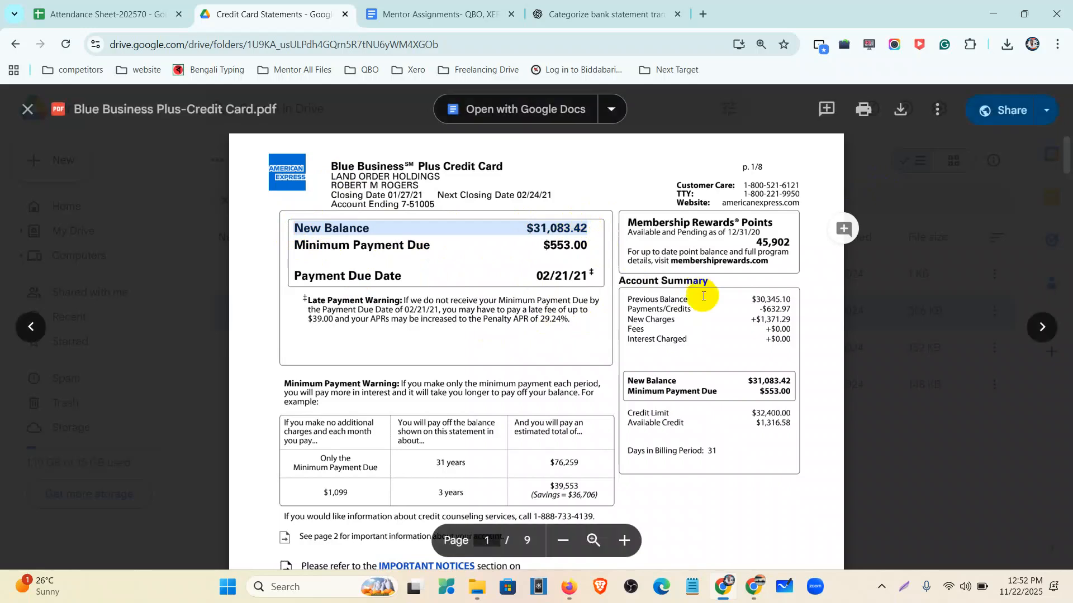
key("ctrl+plus")
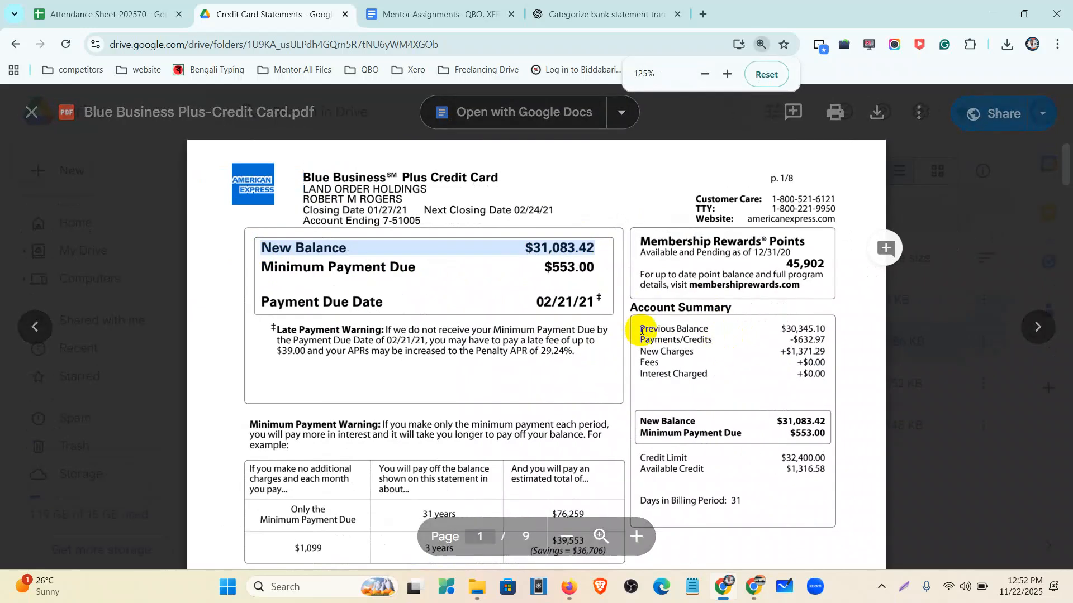
left_click_drag(636, 328, 821, 328)
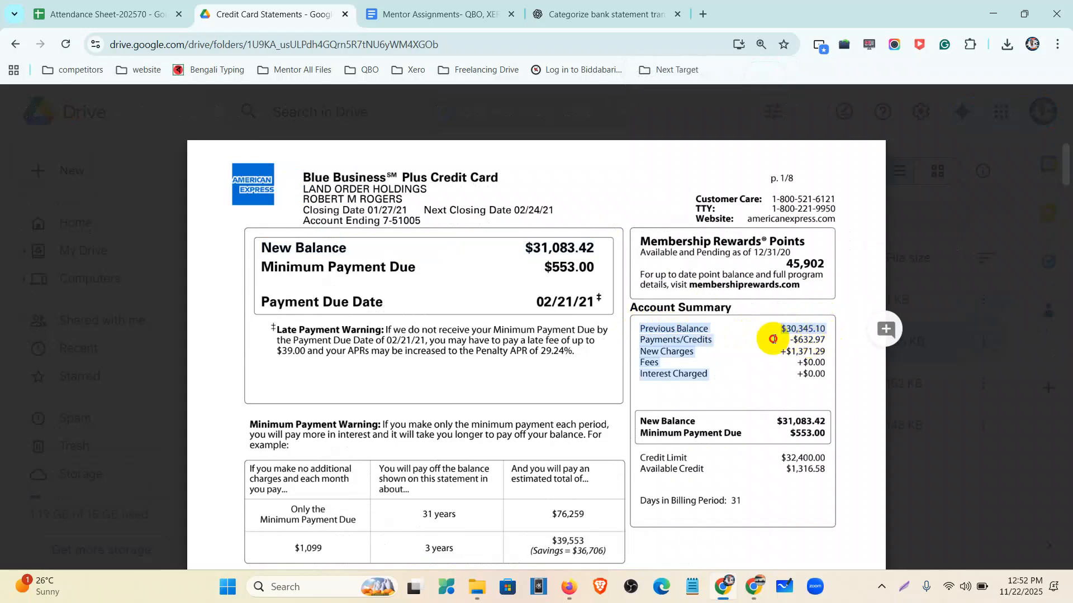
left_click(774, 339)
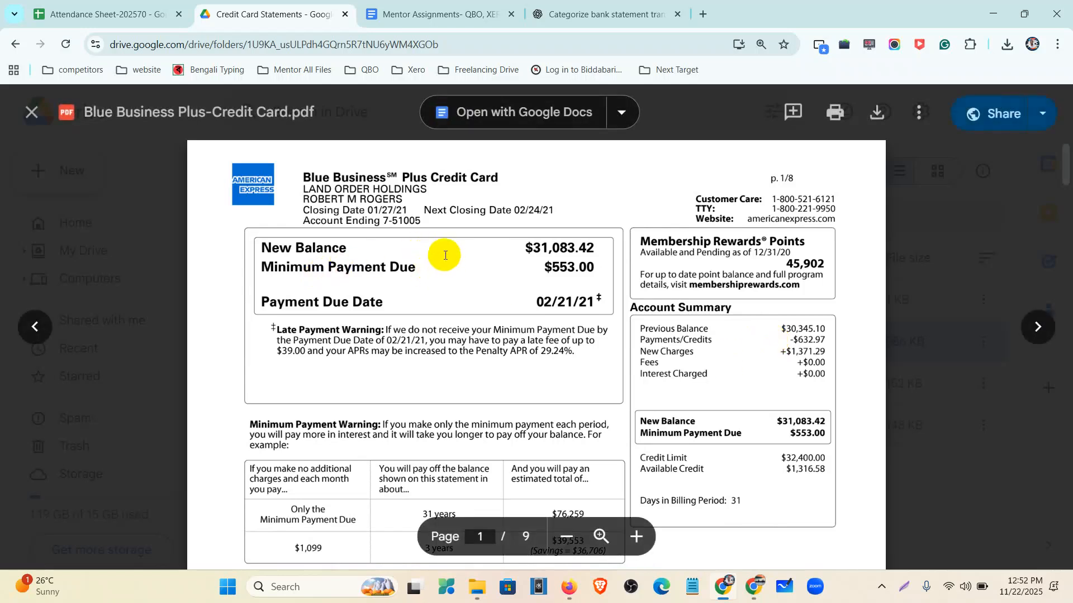
left_click_drag(524, 248, 540, 246)
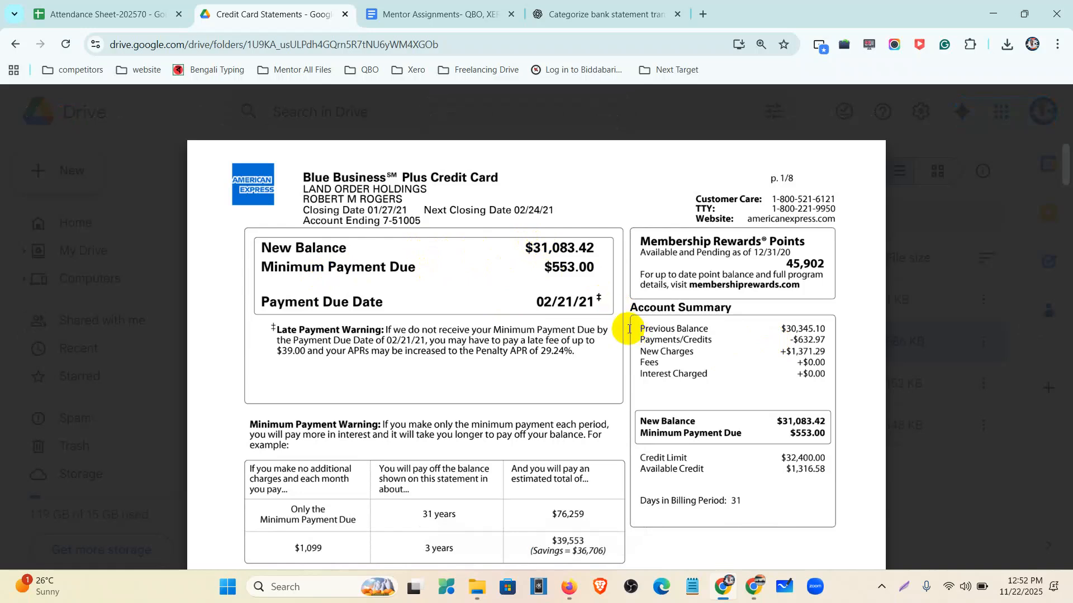
- Page through the rest of the 9-page statement, then open the Blue Business Plus CSV
scroll(617, 301, "down", 15)
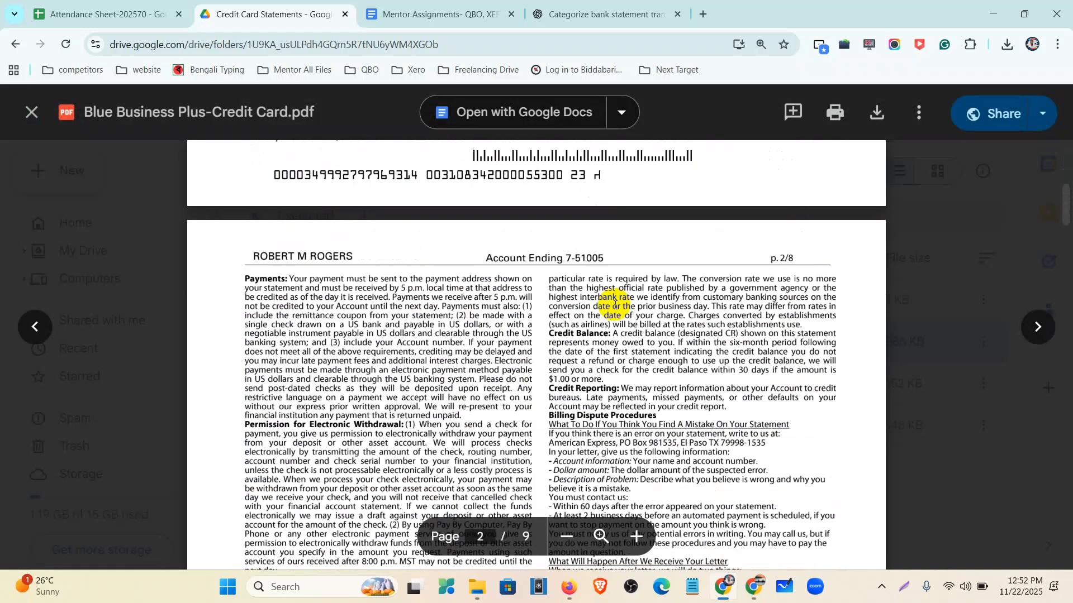
scroll(615, 304, "down", 10)
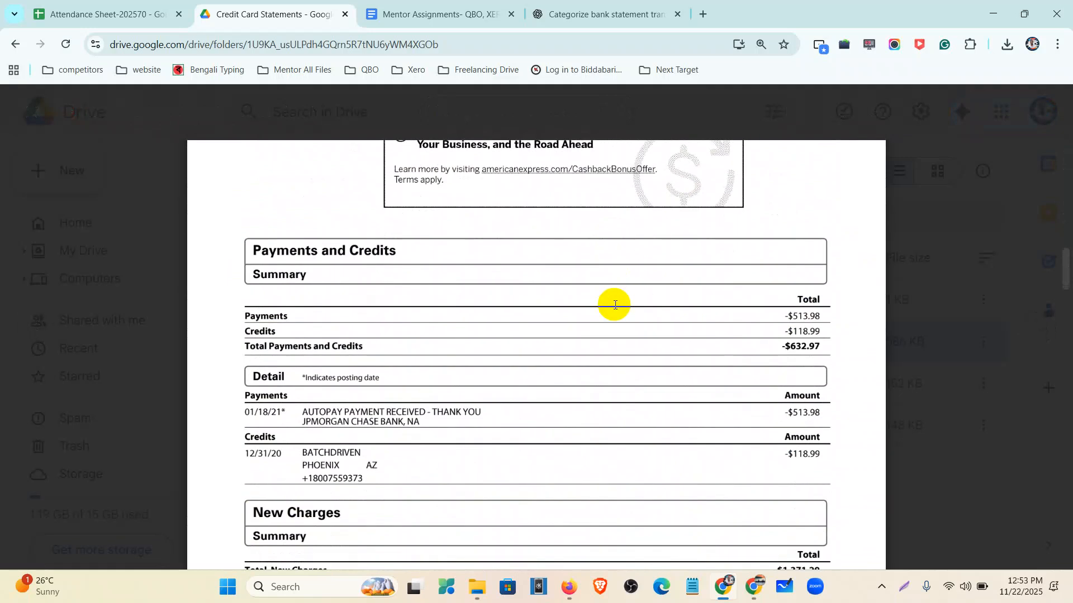
scroll(616, 305, "down", 12)
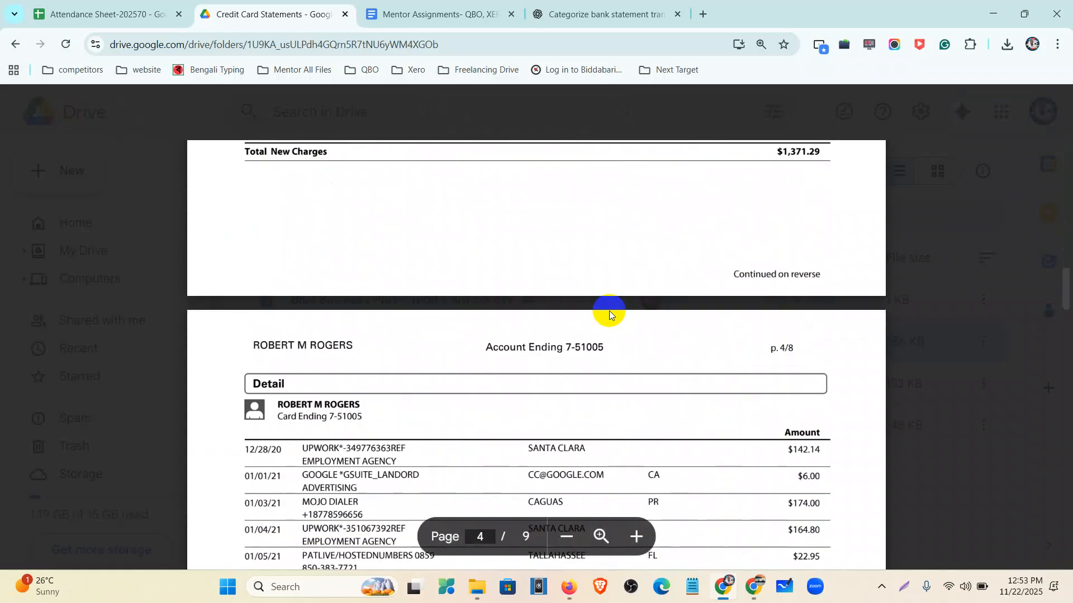
scroll(593, 327, "down", 6)
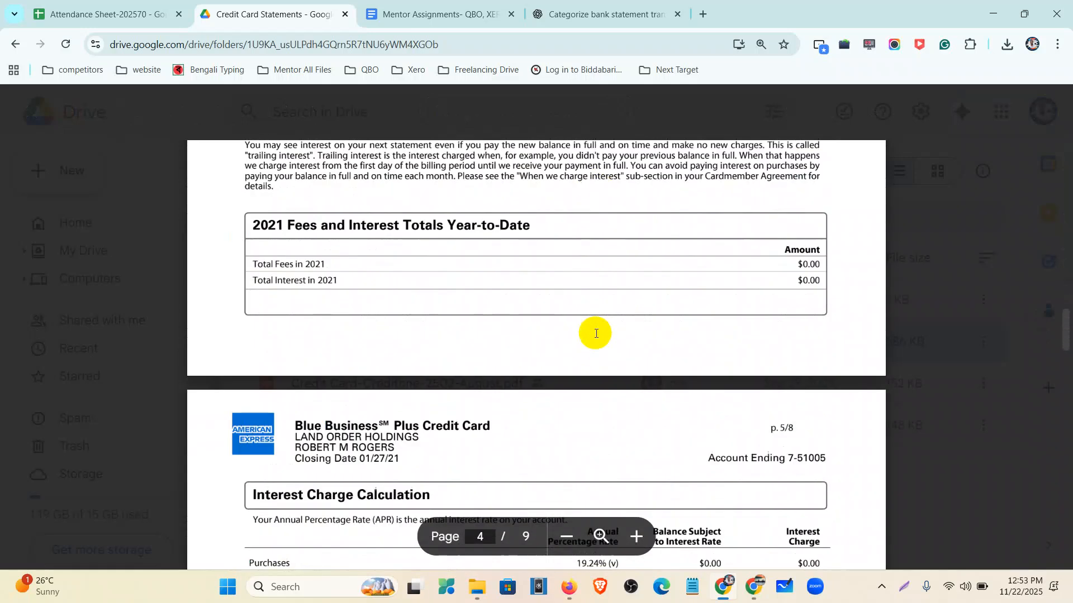
scroll(590, 341, "down", 6)
scroll(592, 344, "down", 15)
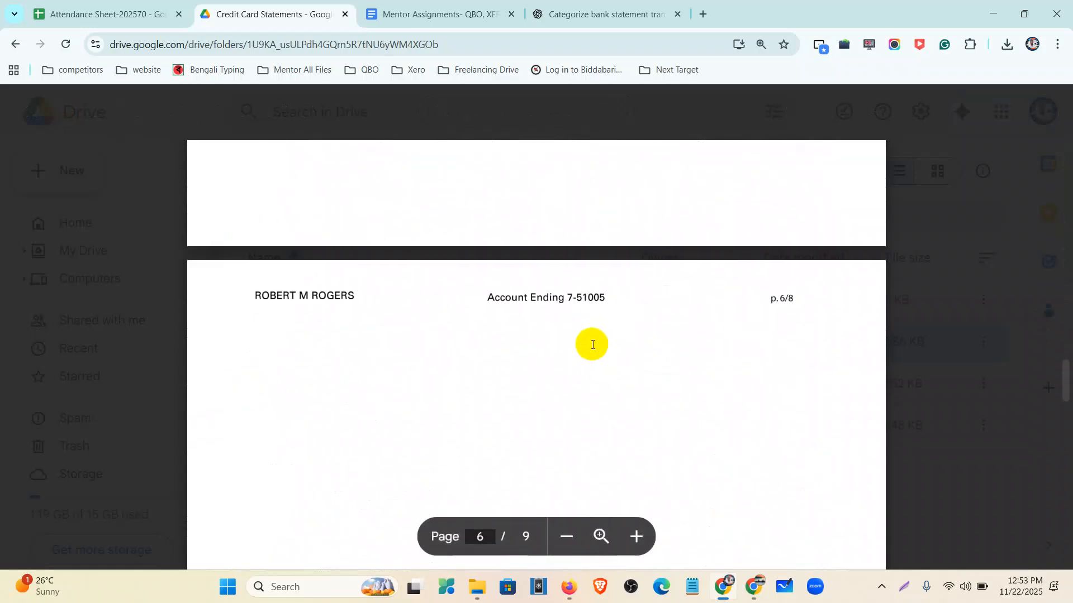
scroll(592, 344, "down", 15)
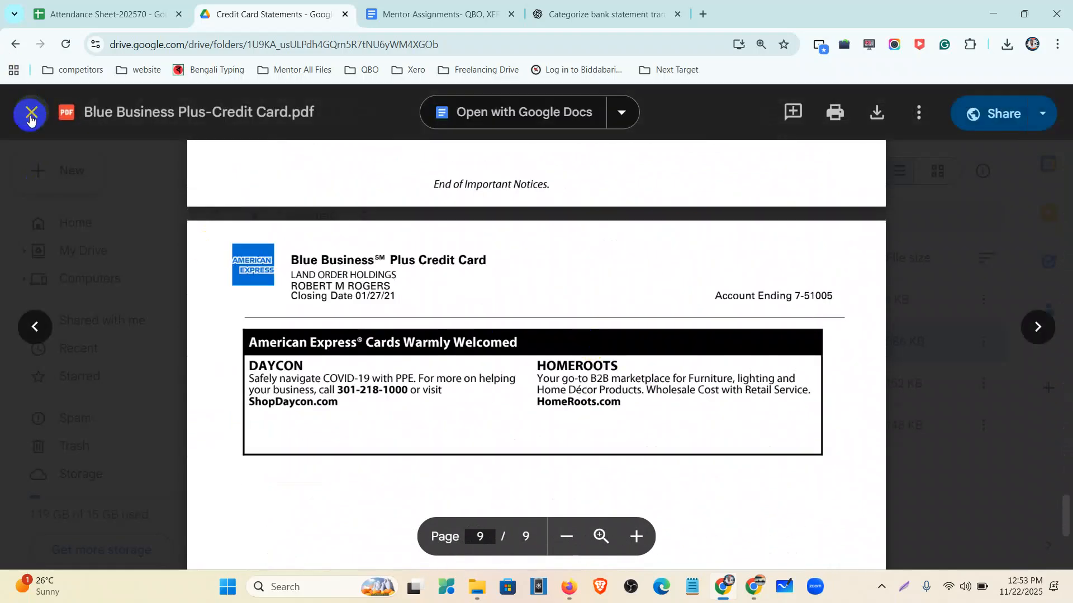
left_click(32, 112)
double_click(352, 299)
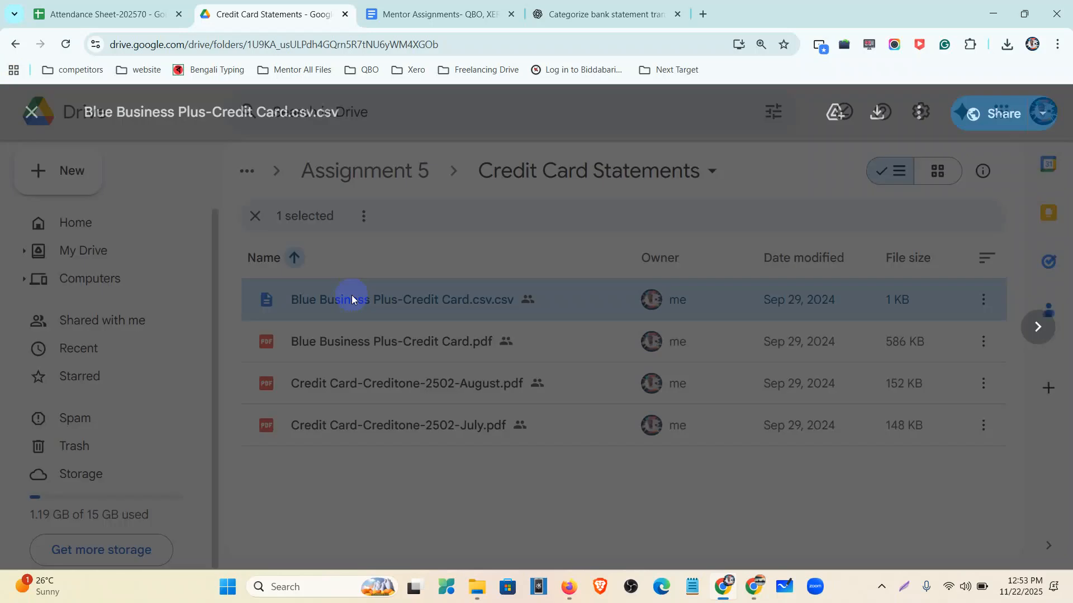
- Download Blue Business Plus-Credit Card.csv and open it maximized in Excel
left_click(876, 114)
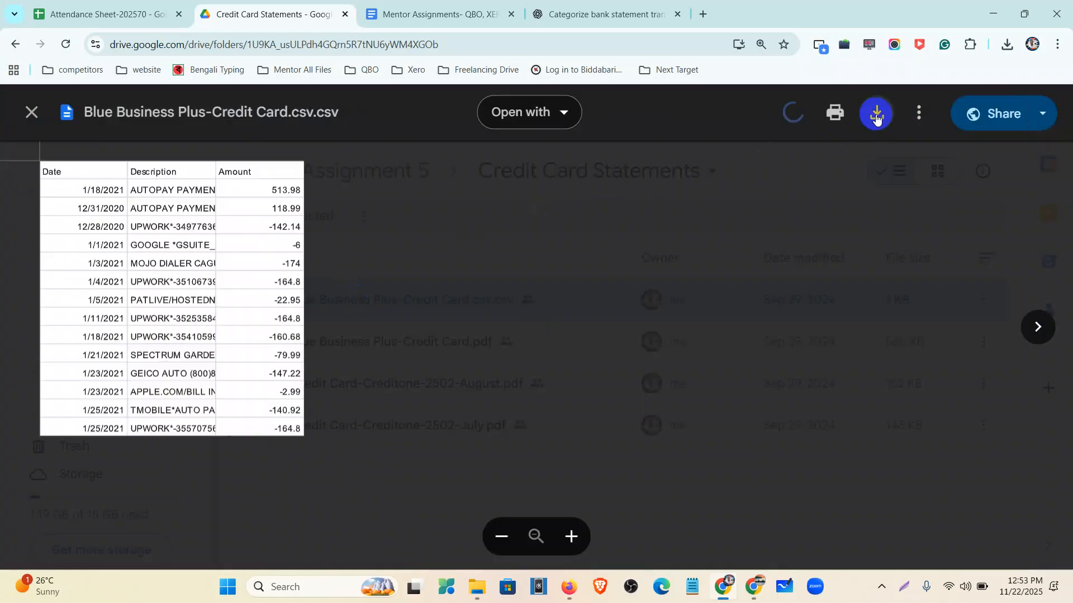
key("ctrl+minus")
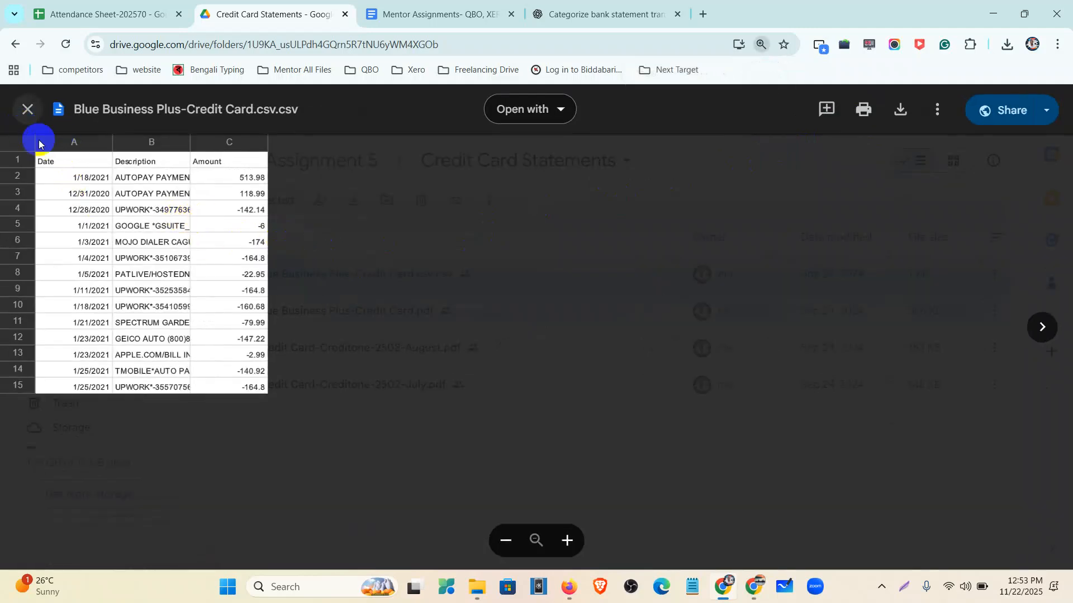
left_click(27, 109)
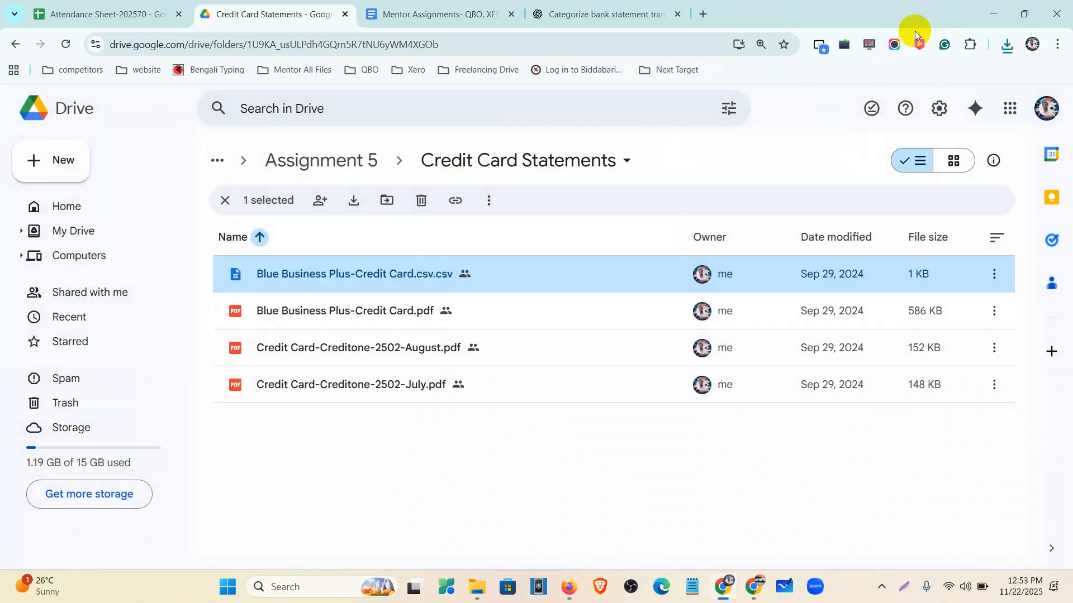
left_click(1005, 46)
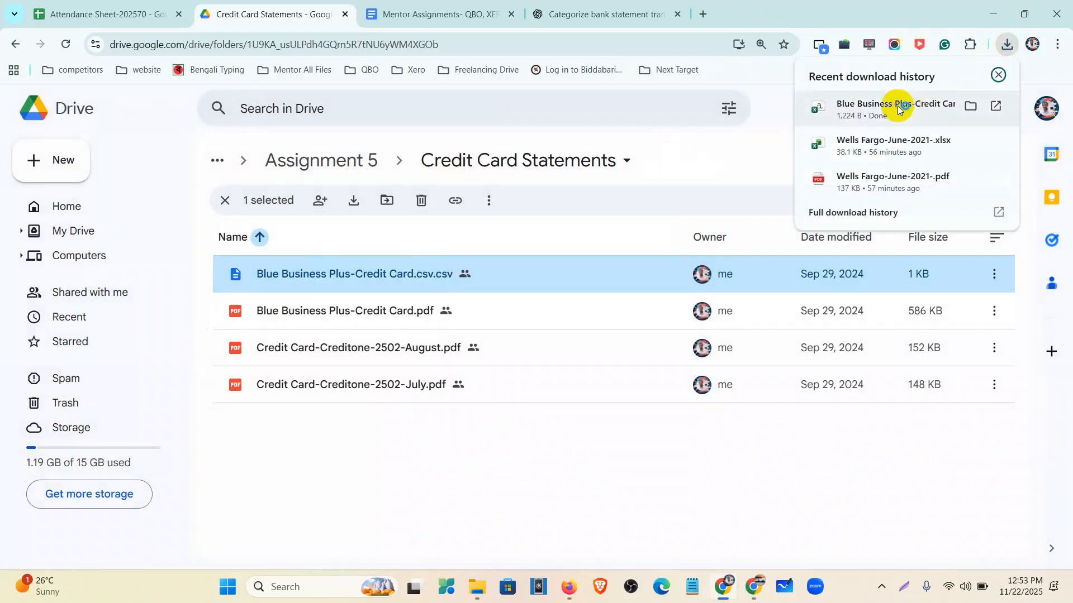
left_click(897, 106)
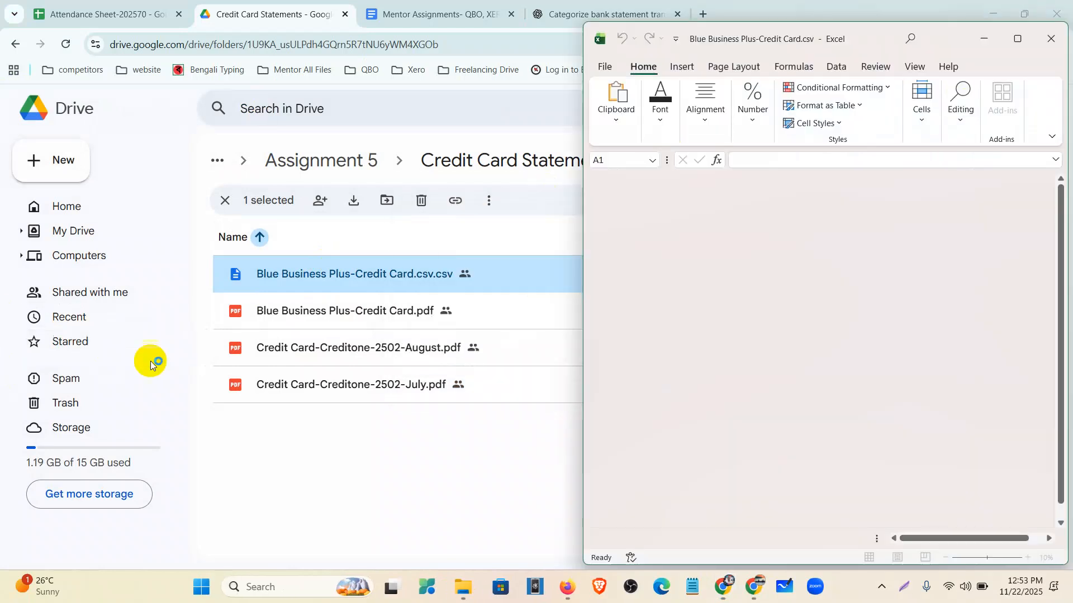
left_click(1018, 38)
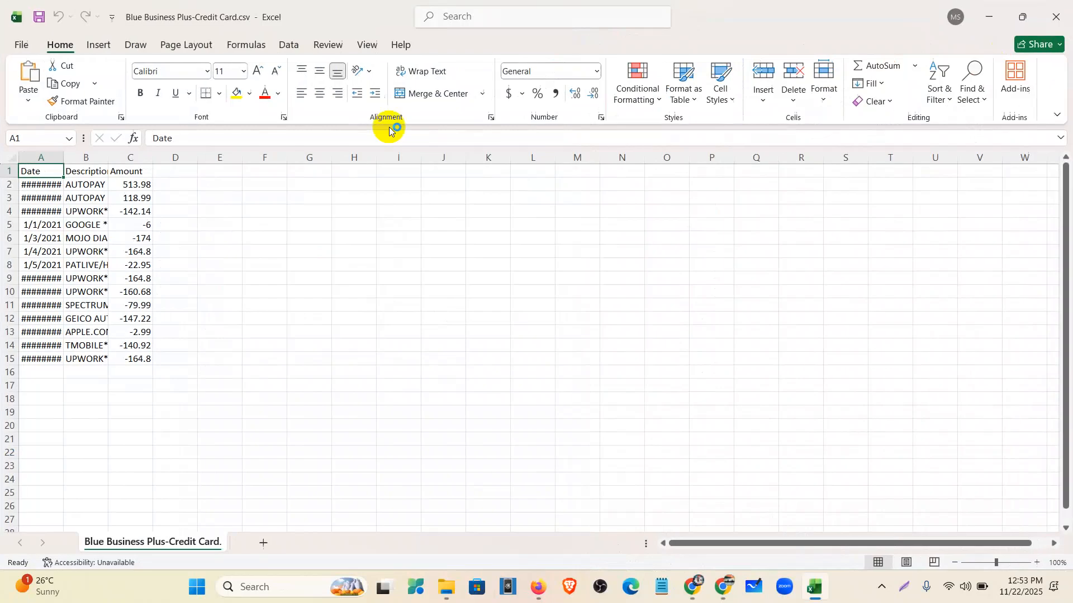
- Autofit columns A and B so the full dates and descriptions show
double_click(63, 157)
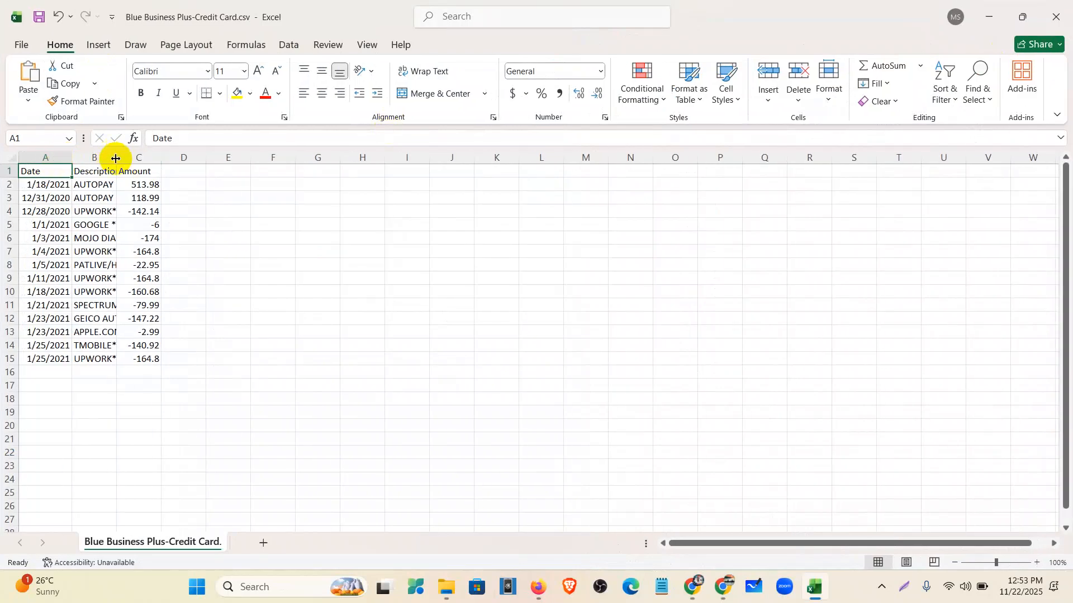
double_click(117, 157)
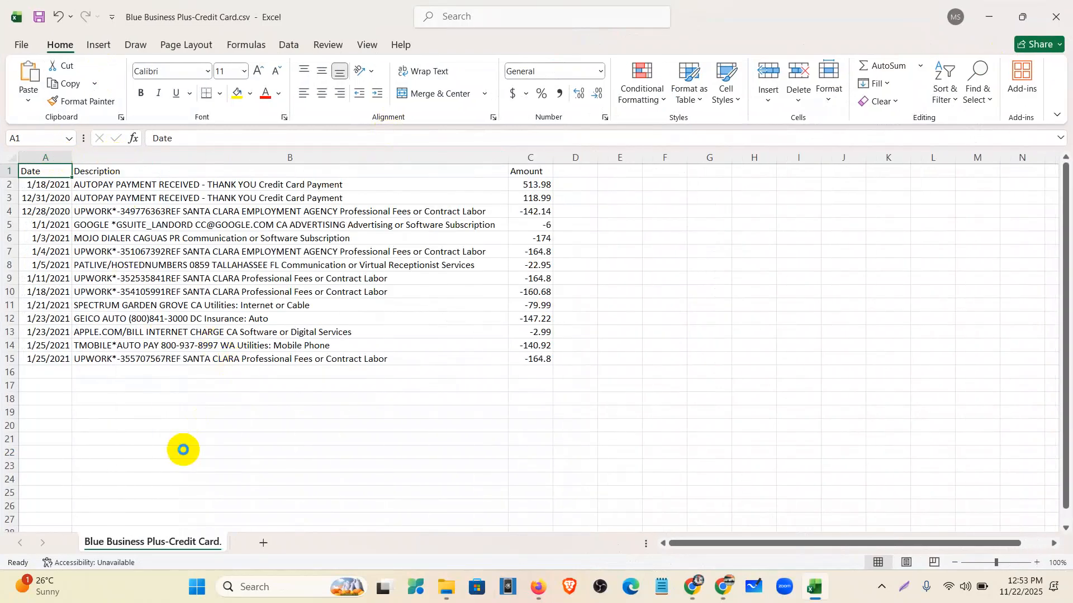
scroll(183, 449, "up", 2)
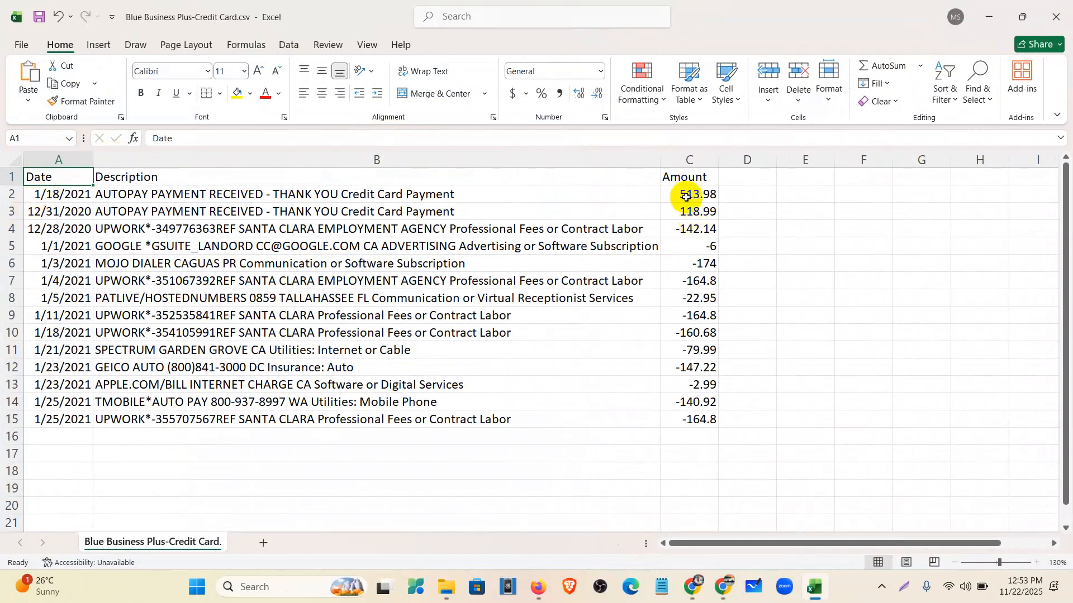
- Select amounts C2:C15 and confirm the status-bar sum reads -738.32
left_click(686, 197)
left_click_drag(686, 197, 693, 420)
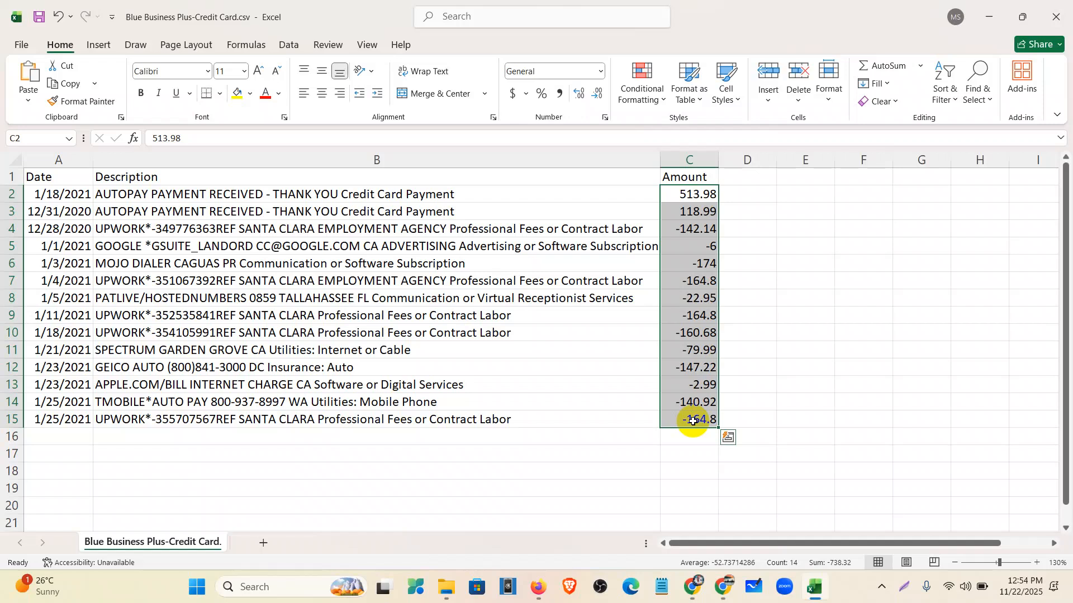
left_click(699, 437)
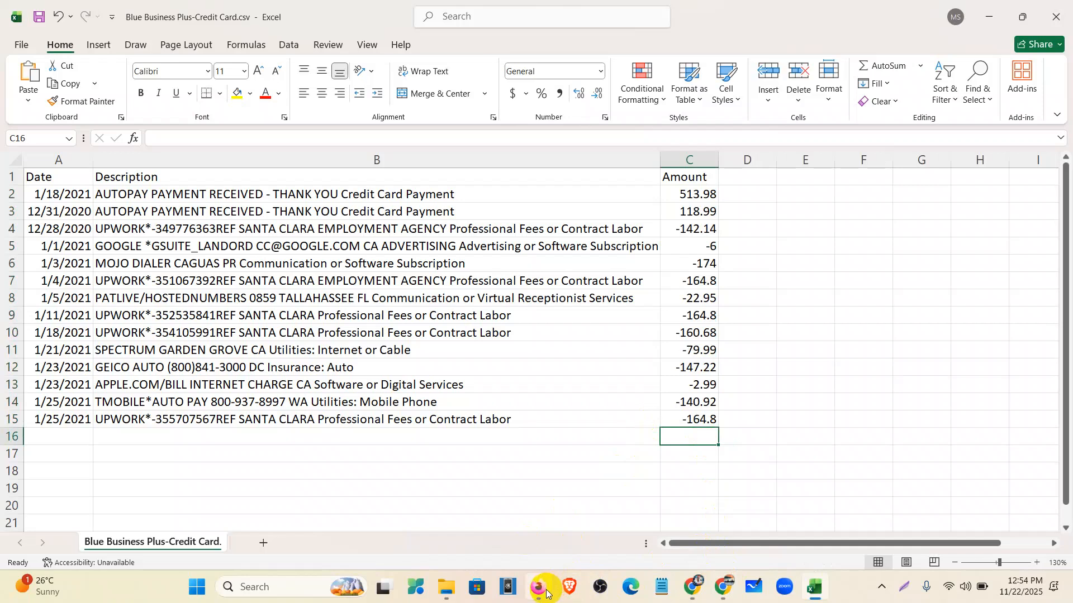
- Enter the Blue Business Plus statement's previous balance, -30345.10, into cell C18
left_click(692, 587)
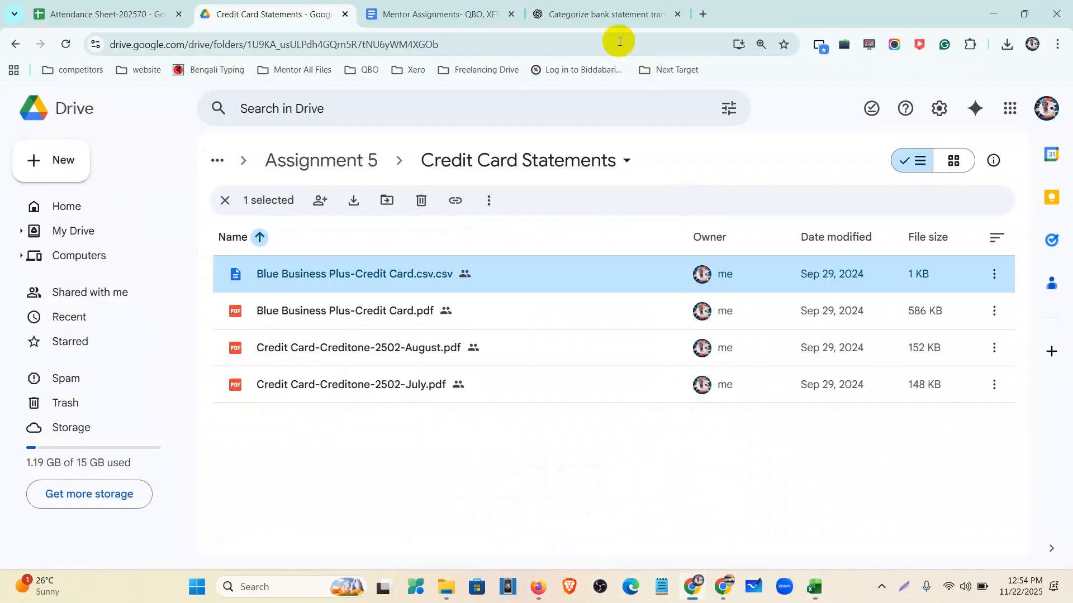
double_click(534, 322)
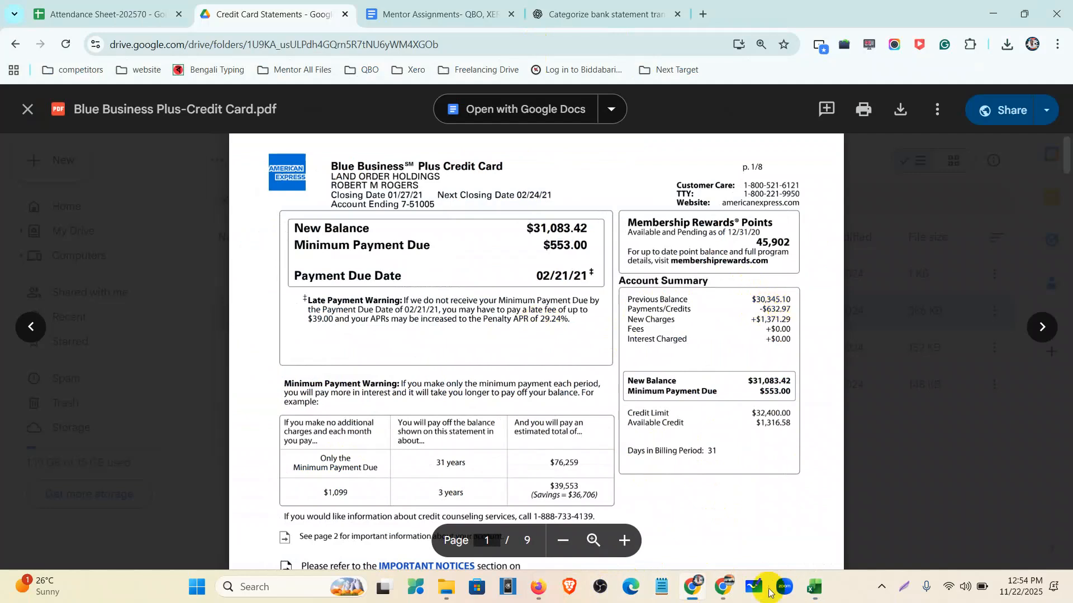
left_click(818, 597)
left_click(688, 464)
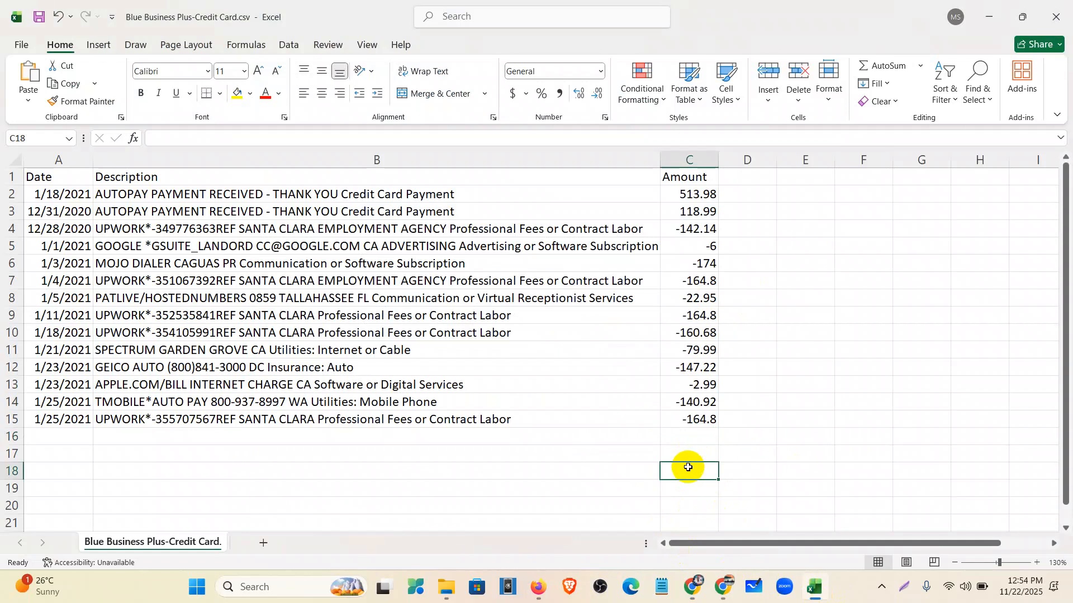
type("-")
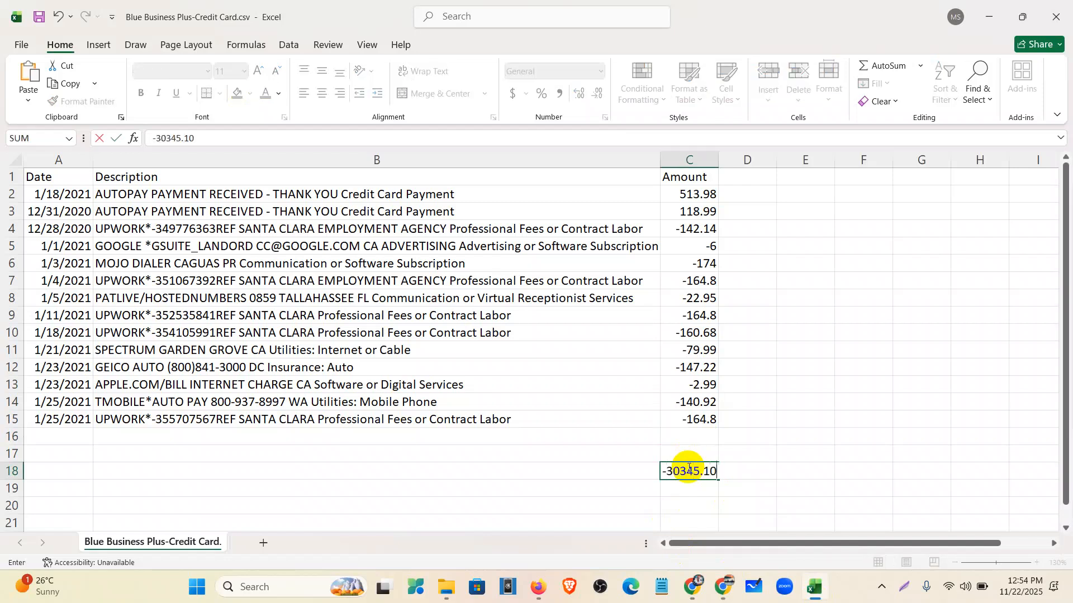
type("30345.10")
left_click(682, 493)
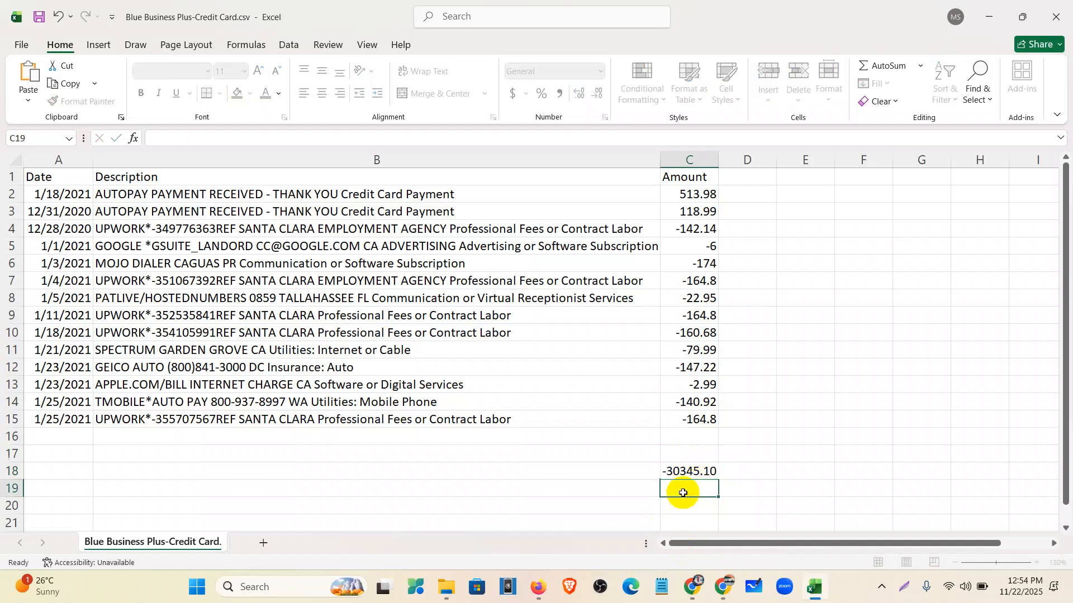
- Enter =SUM(C18,C2:C15) in C19, giving a total of -31083.4
type("=sum")
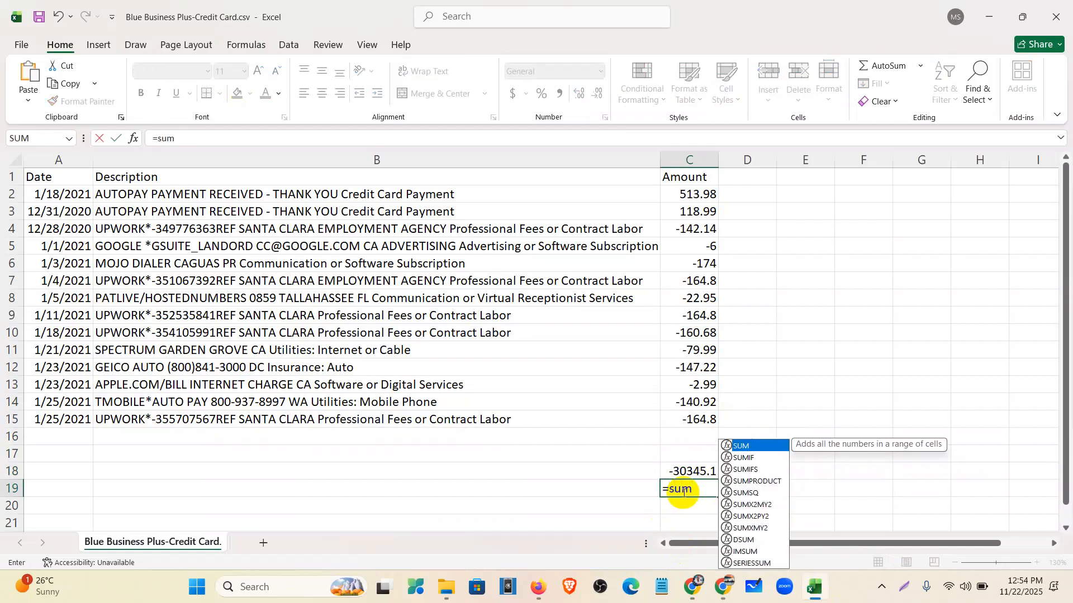
type("(")
left_click(715, 471)
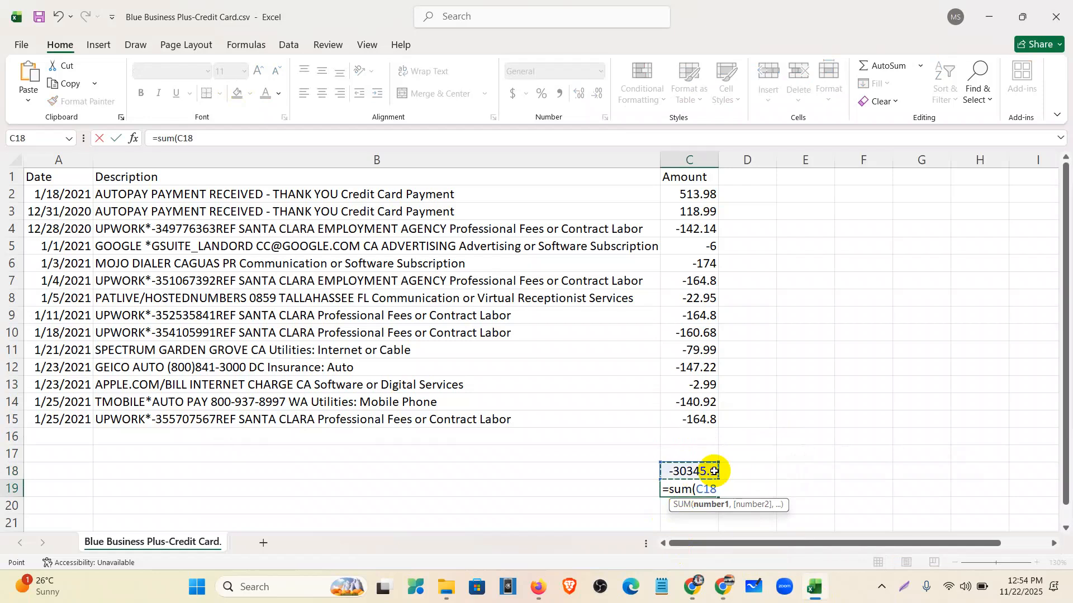
type(",")
left_click_drag(702, 195, 711, 421)
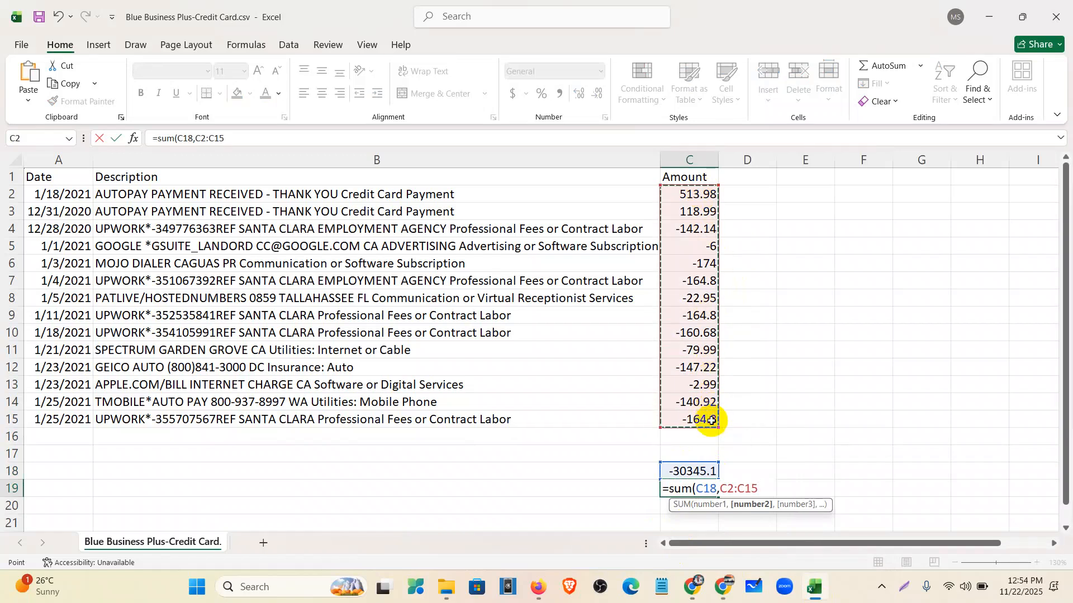
key("Return")
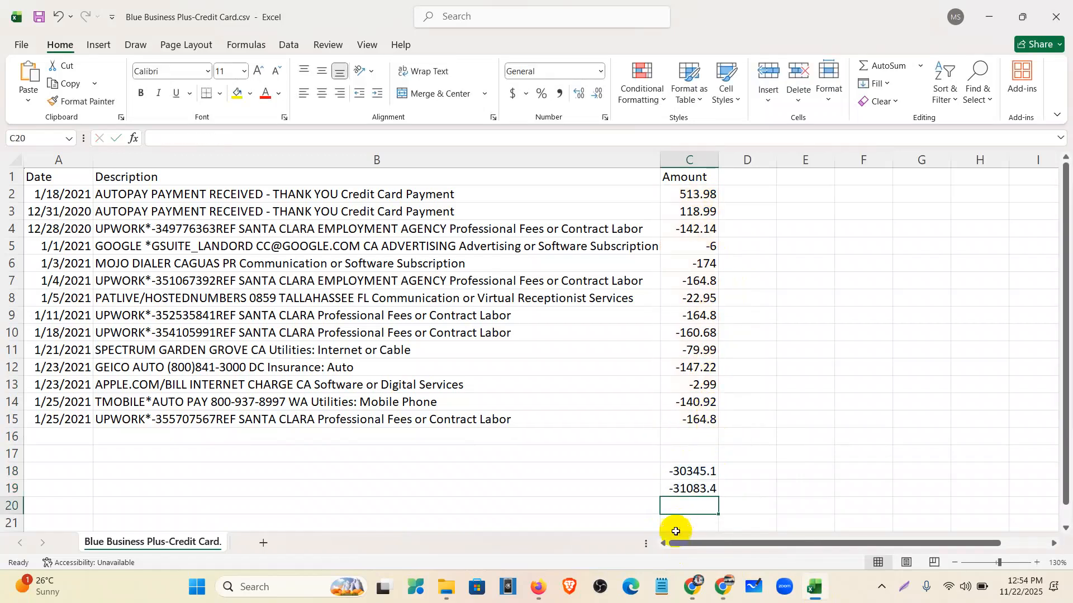
- Compare the statement PDF's $31,083.42 New Balance with the sheet total
left_click(692, 586)
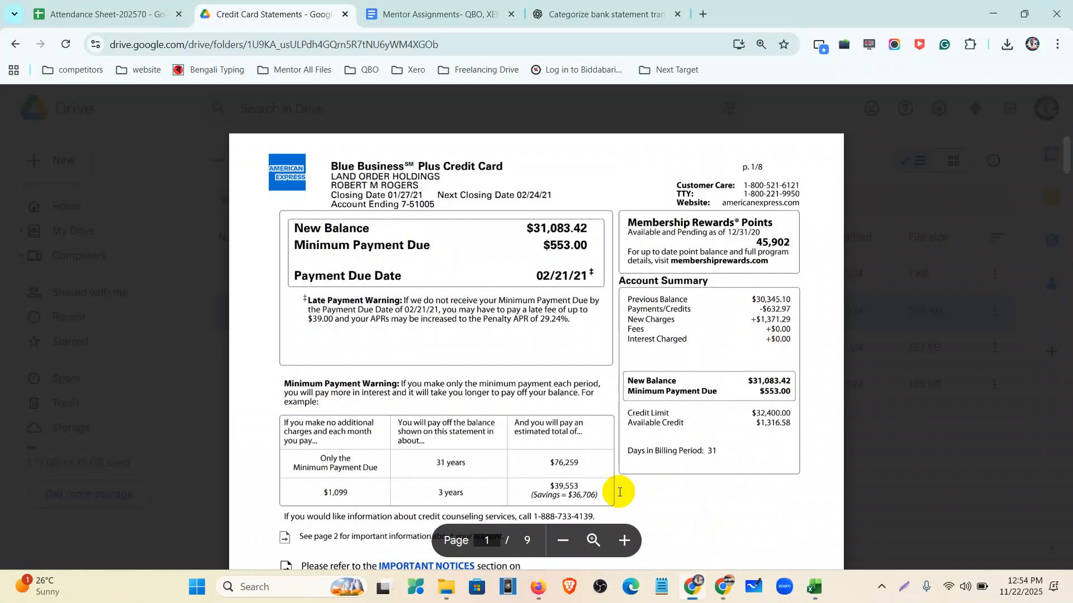
left_click_drag(527, 228, 581, 229)
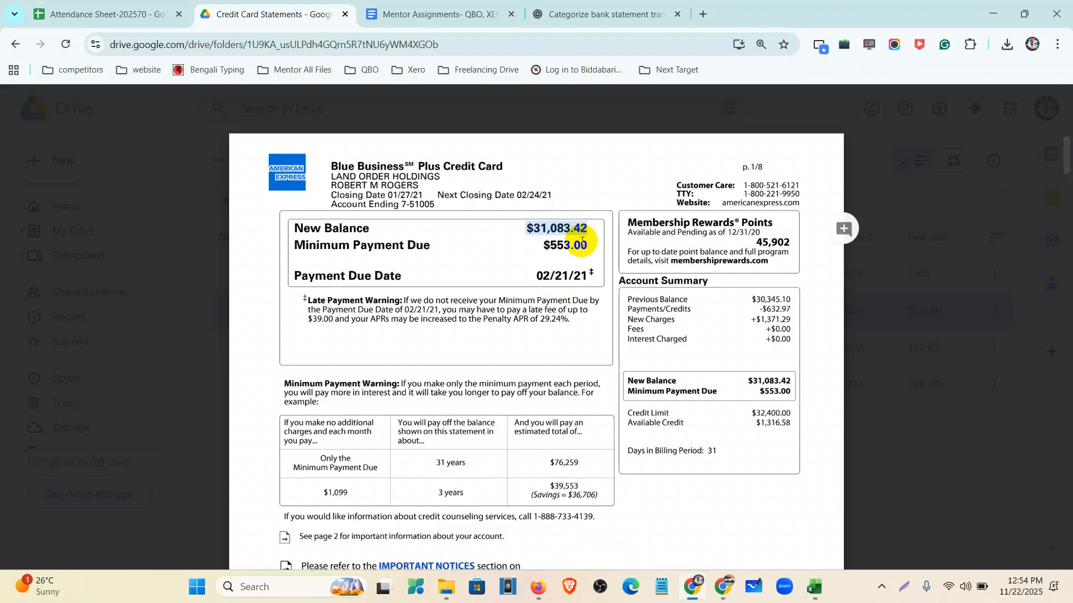
scroll(630, 417, "down", 20)
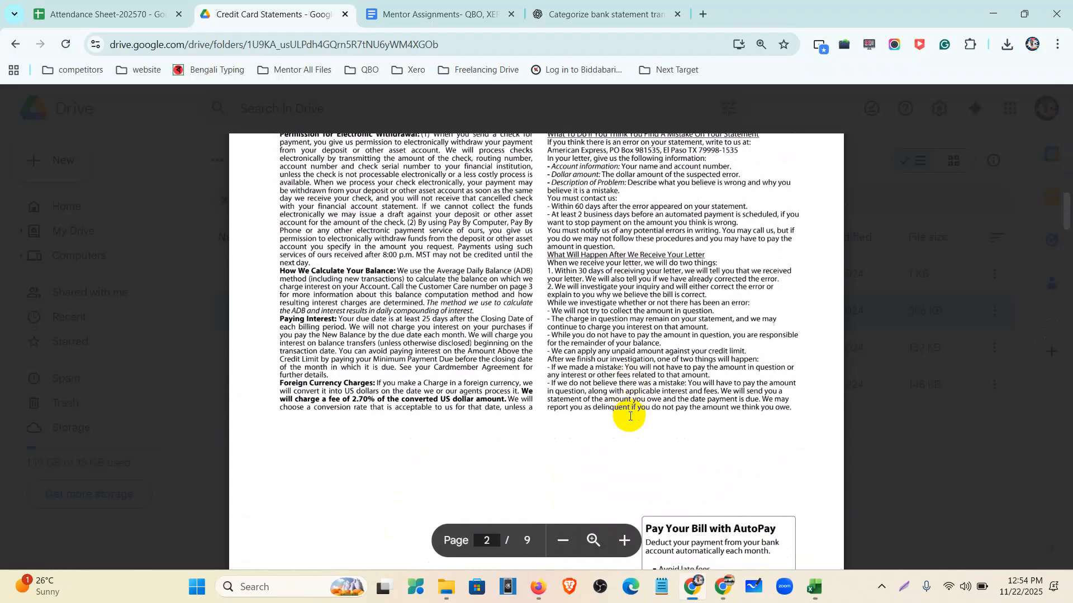
scroll(665, 377, "down", 8)
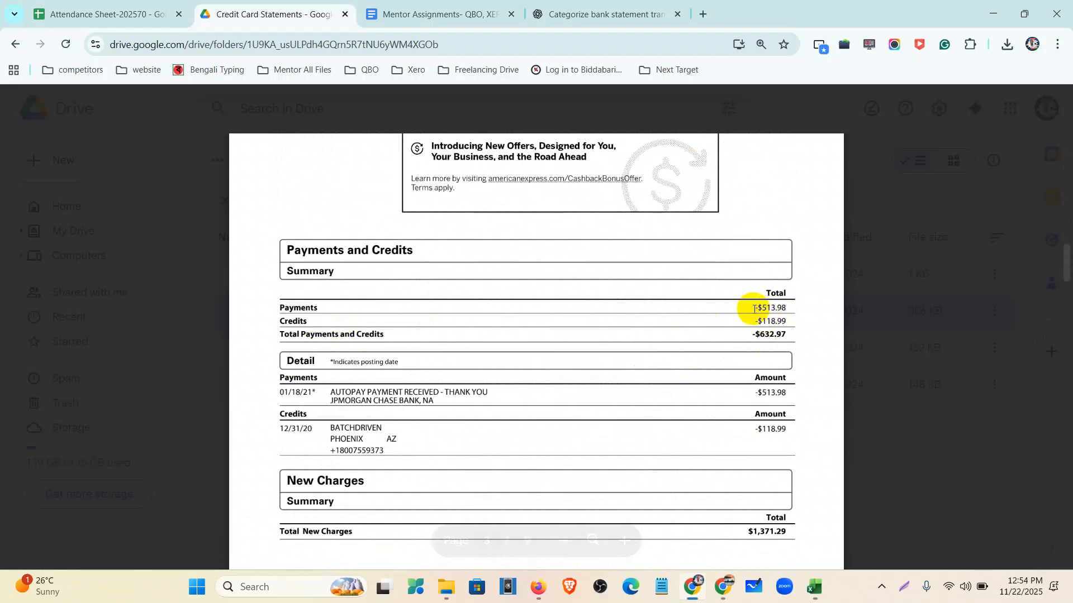
- Delete helper rows 18 and 19, leaving only the 14 transactions
left_click(813, 587)
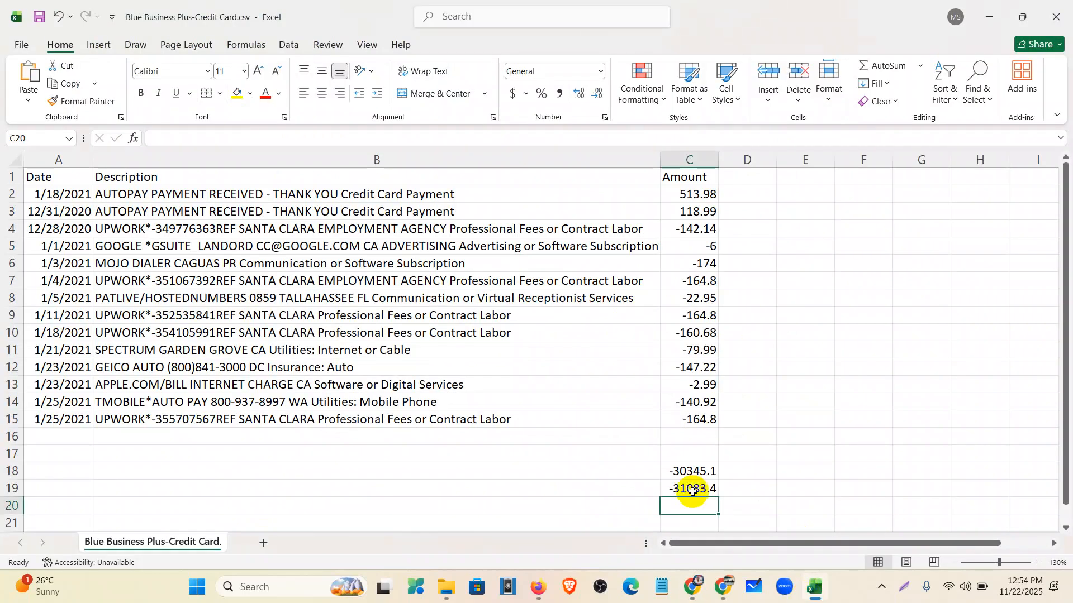
left_click_drag(49, 193, 686, 198)
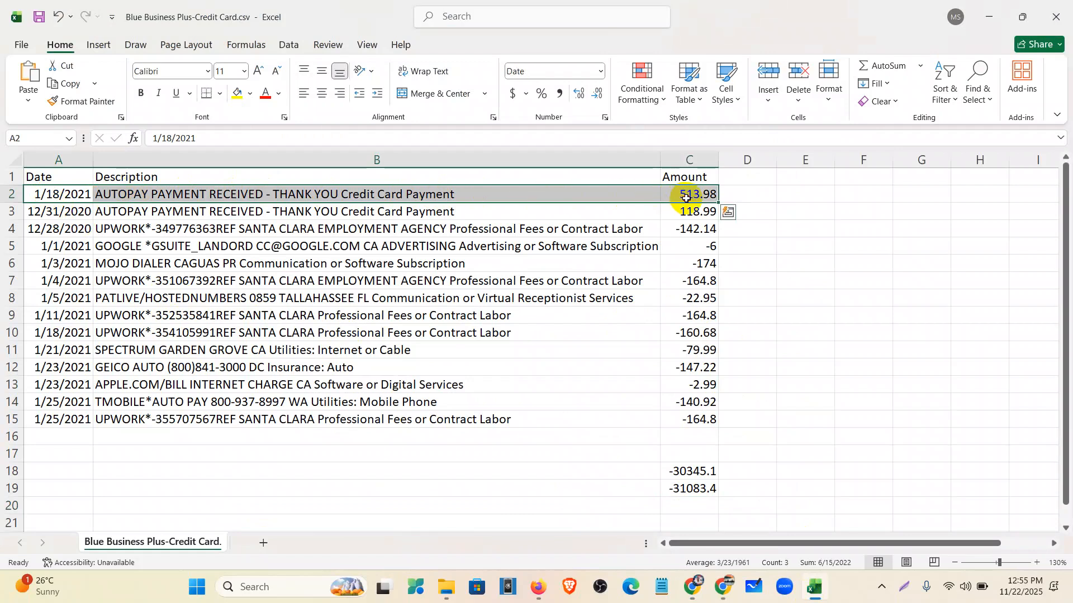
left_click_drag(682, 494, 679, 477)
left_click_drag(10, 471, 8, 488)
right_click(8, 488)
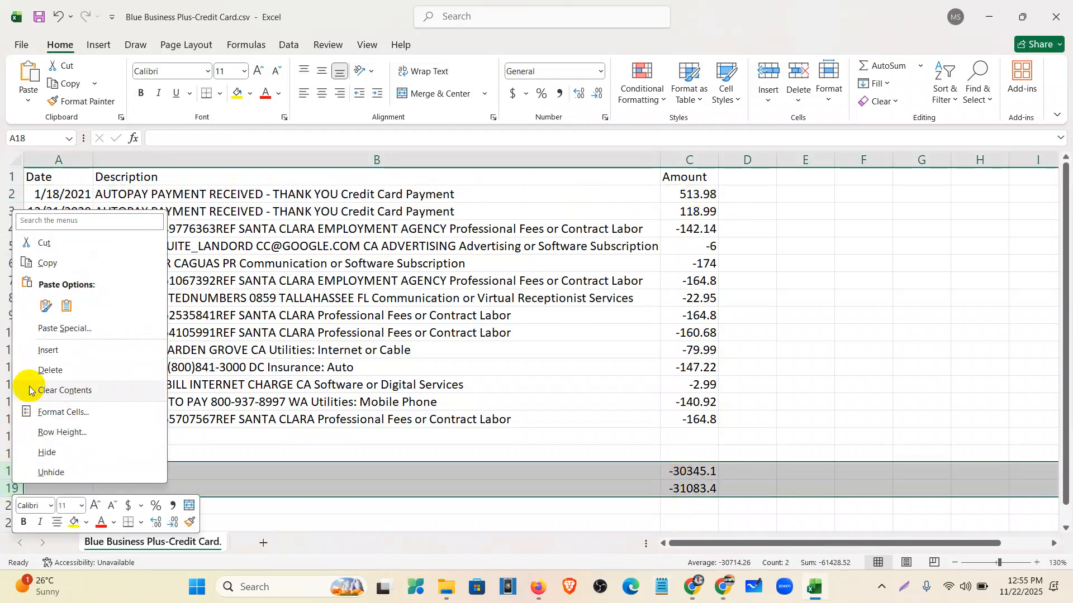
left_click(26, 370)
left_click(864, 438)
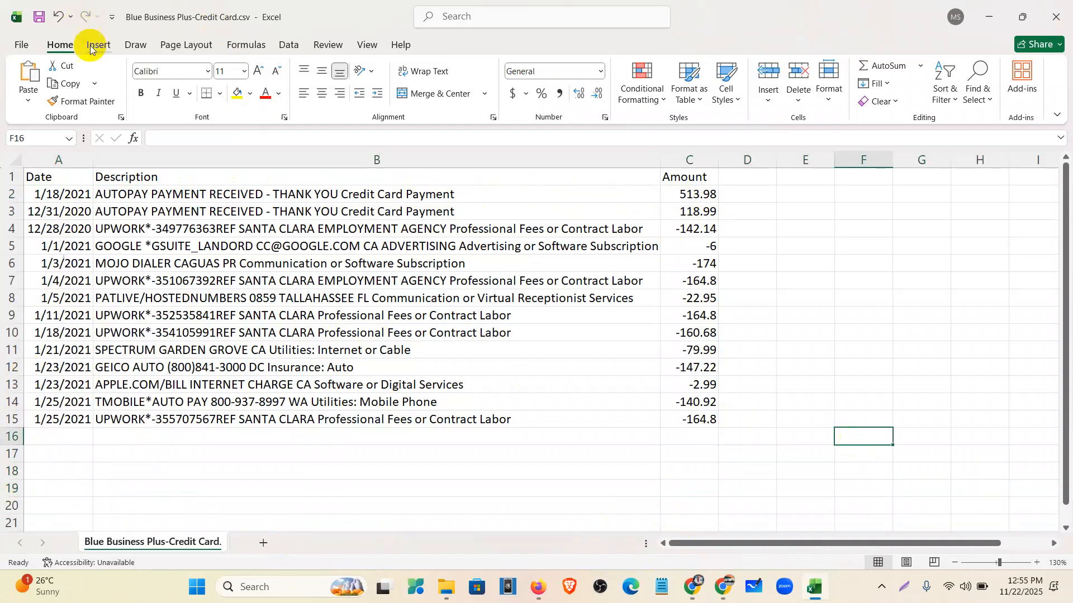
left_click(988, 16)
- Open the QuickBooks Chart of accounts and start a new account
scroll(596, 441, "up", 15)
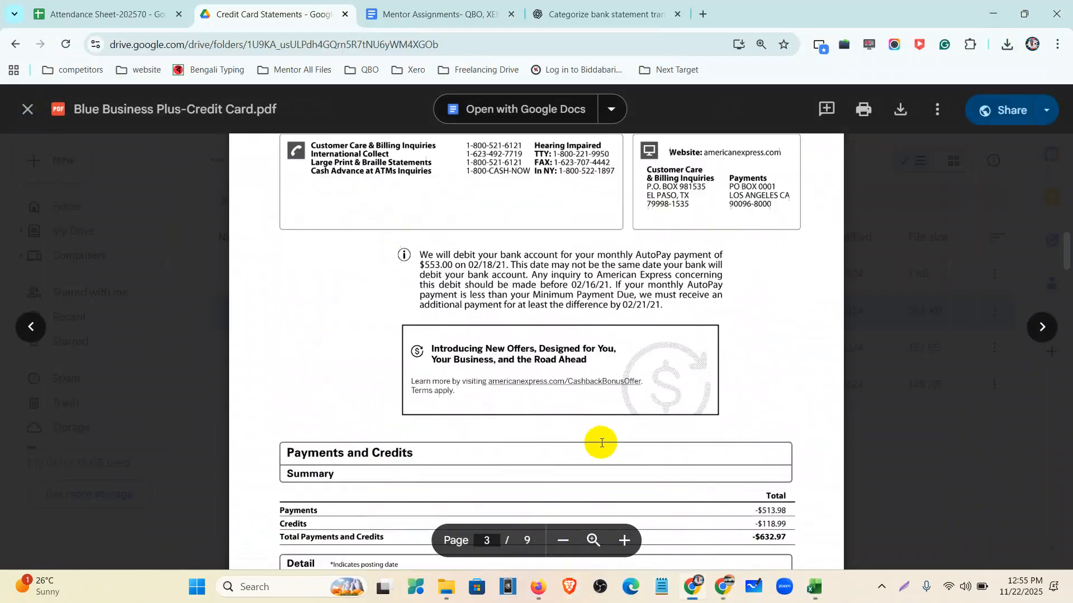
scroll(599, 453, "up", 3)
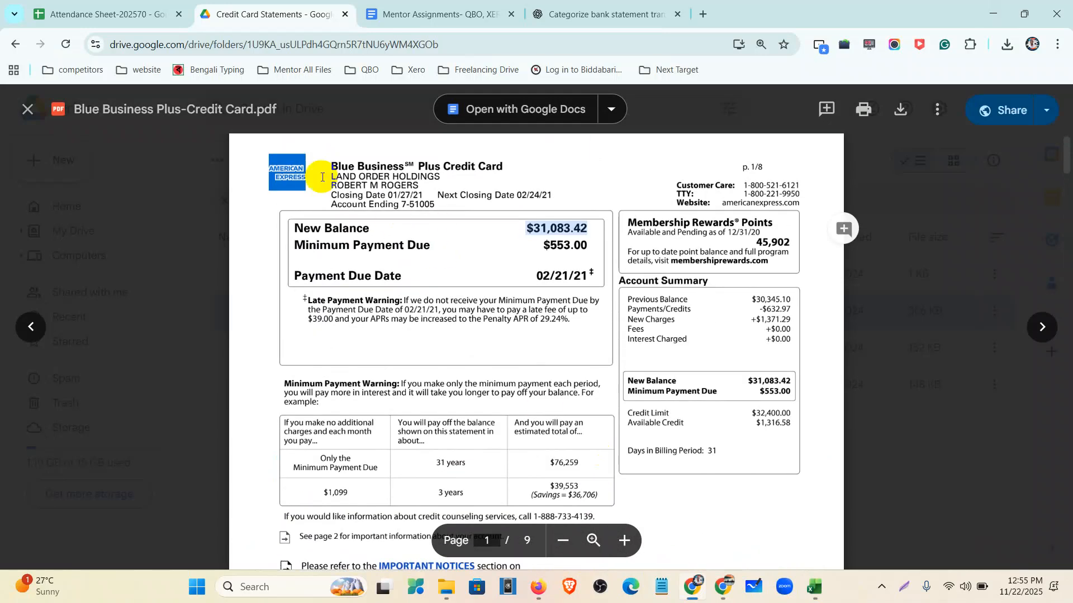
left_click(538, 586)
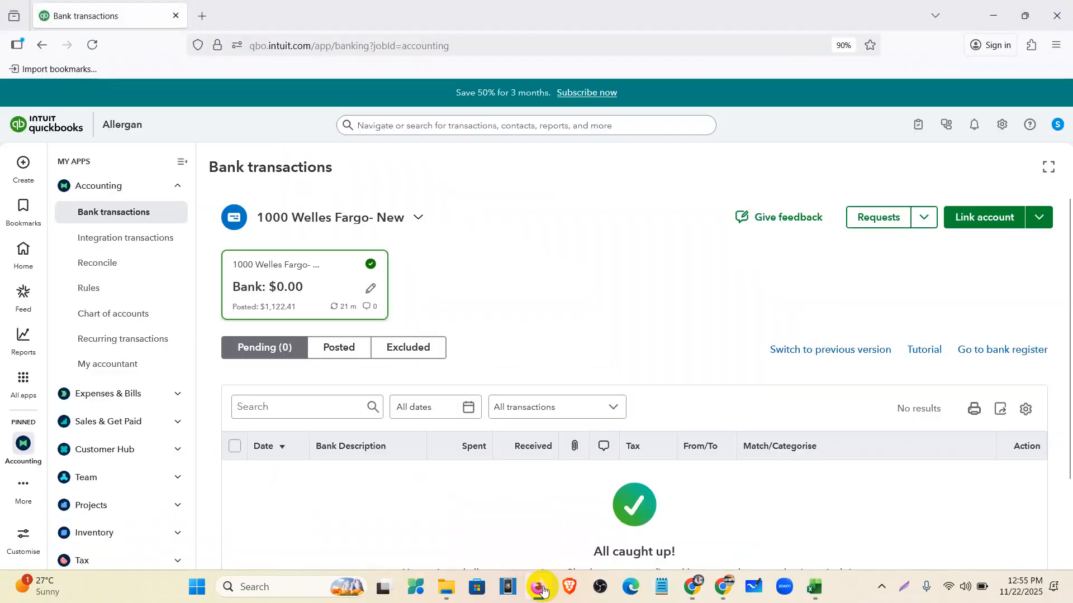
left_click(123, 315)
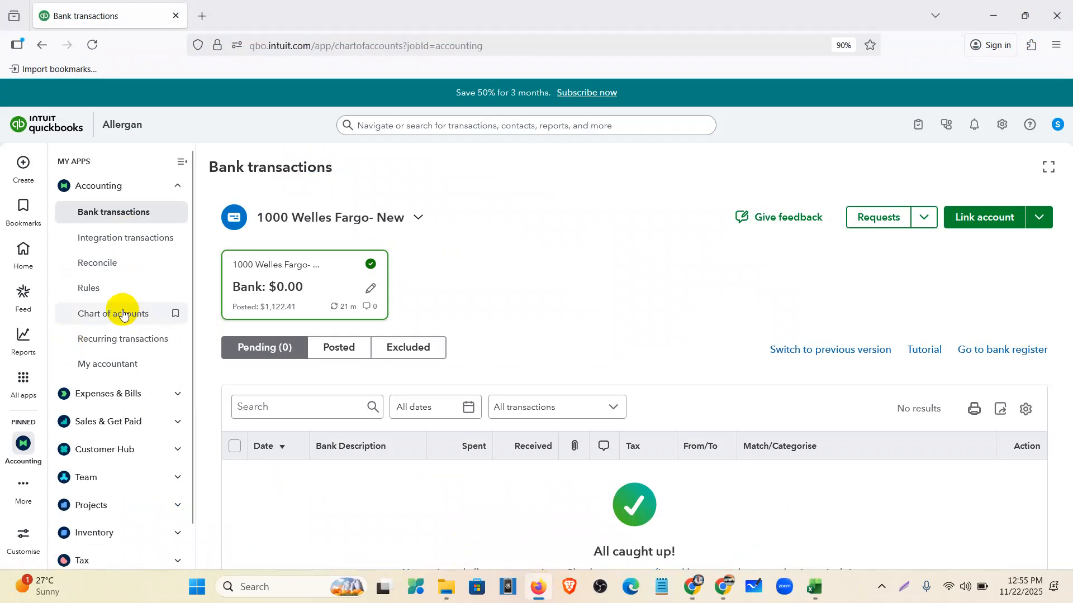
left_click(130, 317)
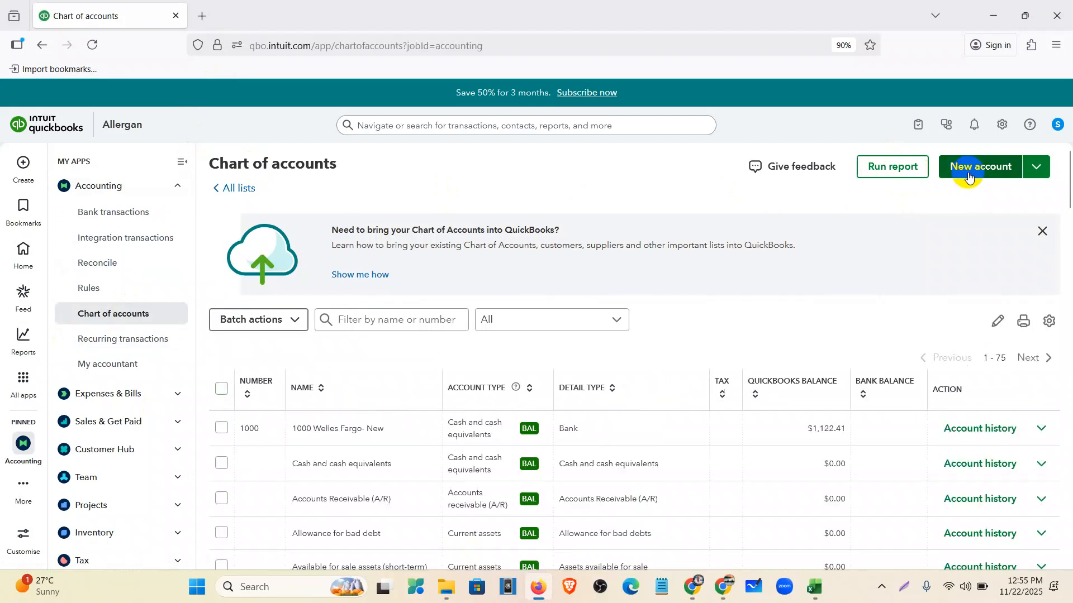
left_click(969, 177)
- Fill in American Express, account number 2000, Credit card type, then view the Amex statement PDF
left_click(732, 153)
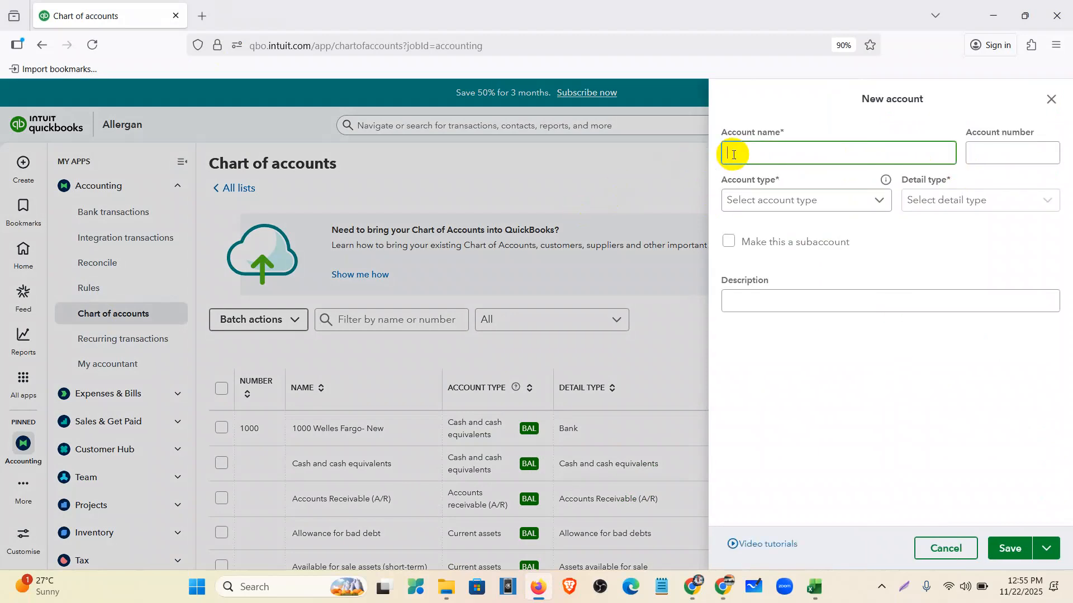
type("American Express")
left_click(992, 148)
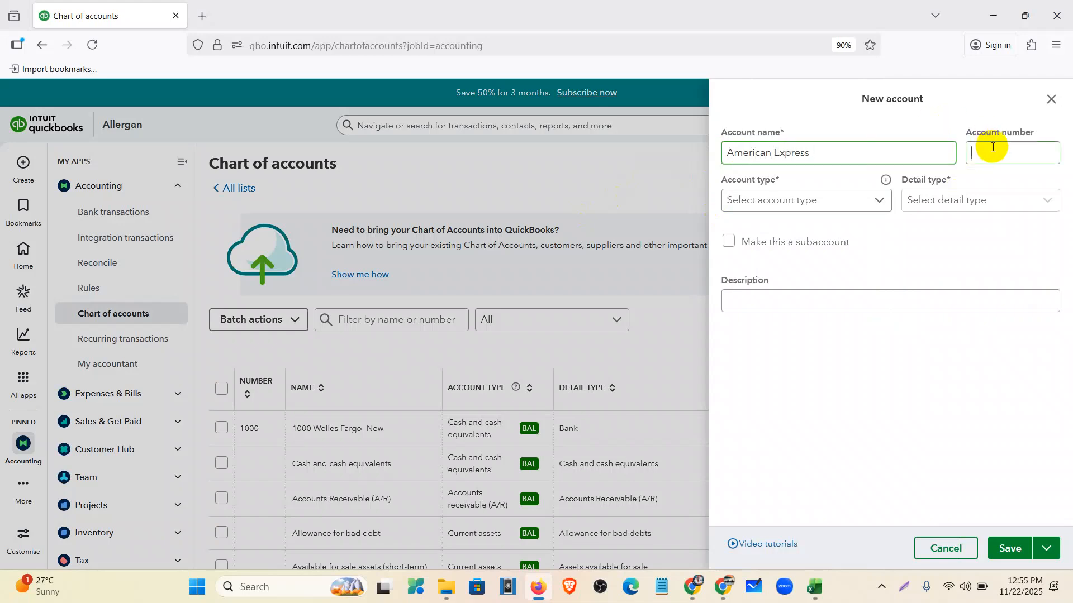
type("2000")
left_click(865, 199)
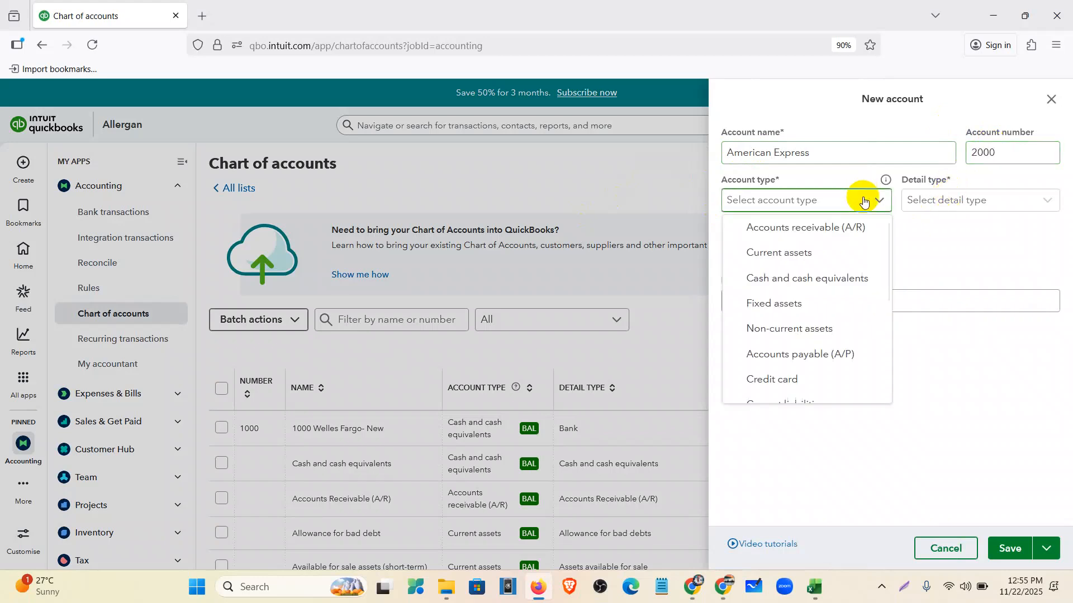
scroll(815, 341, "down", 1)
left_click(804, 316)
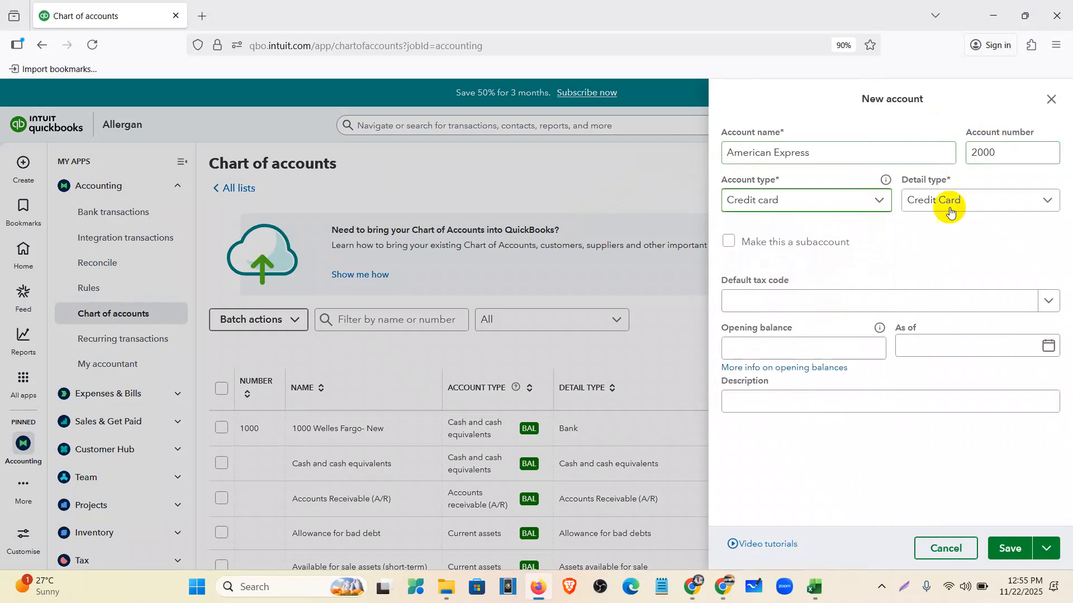
left_click(780, 344)
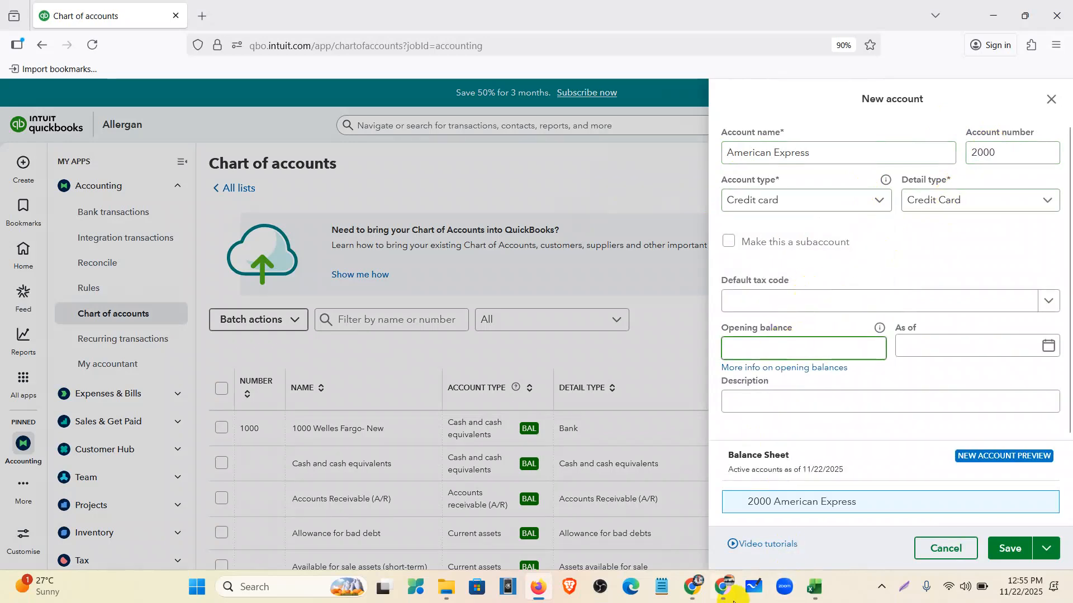
left_click(813, 589)
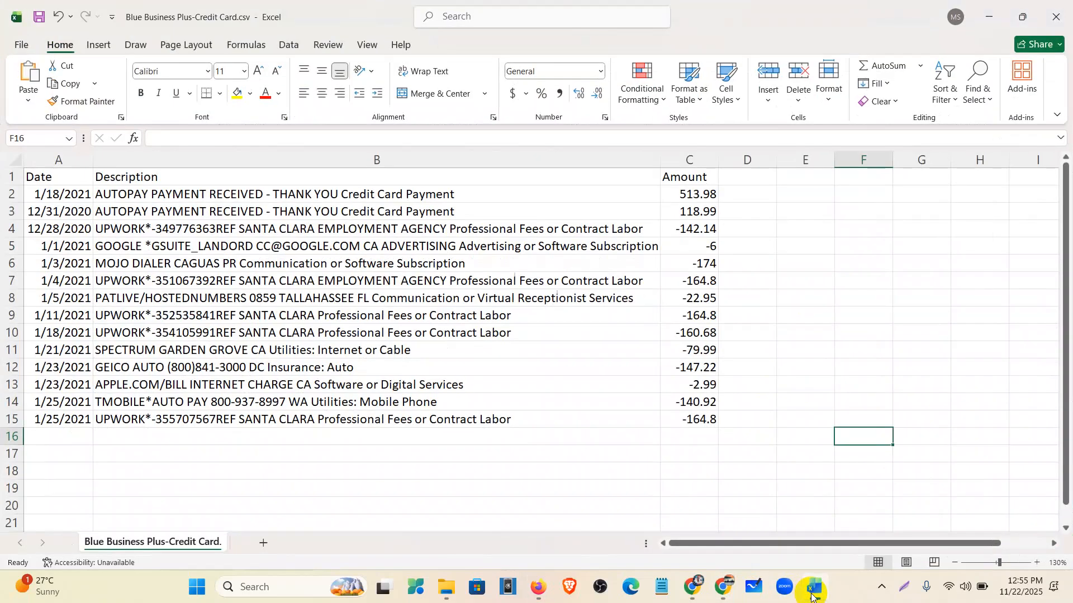
left_click(692, 588)
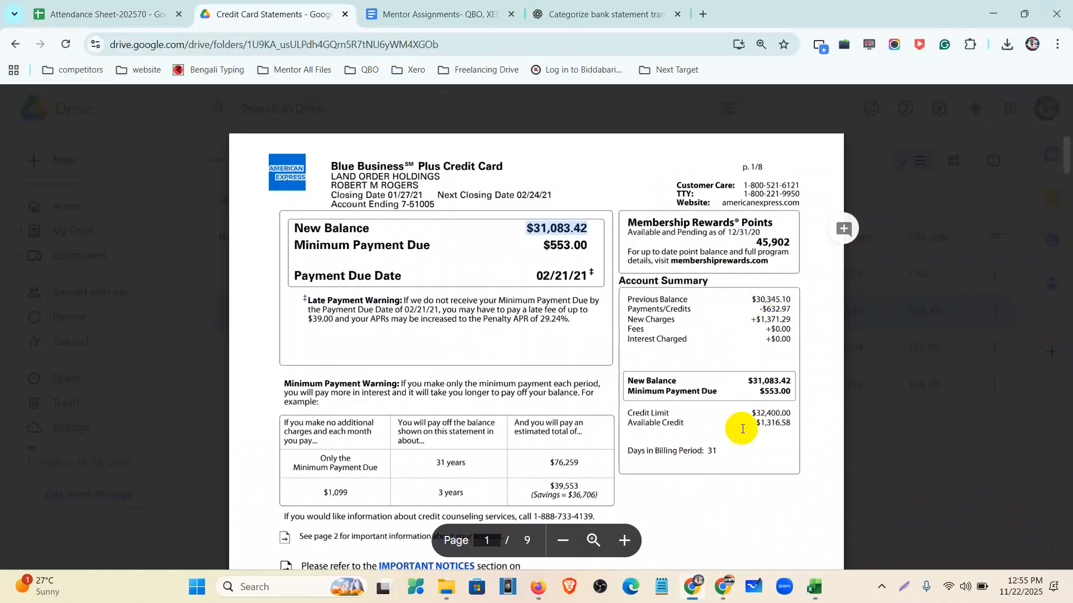
- Enter opening balance 30,345.10 and paste 01/18/2021 from the spreadsheet as its date
left_click(537, 586)
left_click(782, 350)
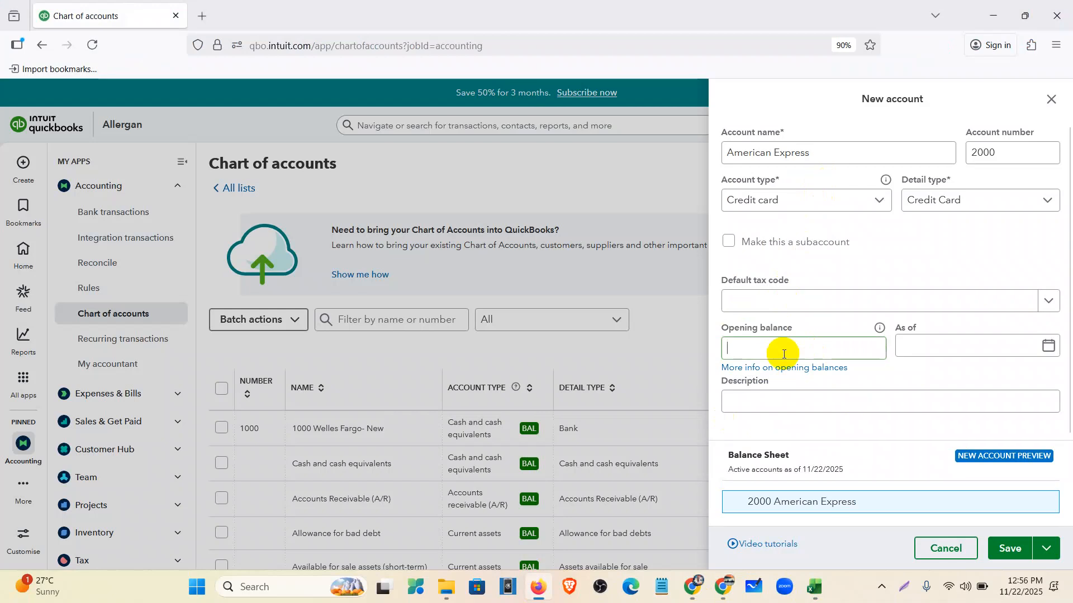
type("30")
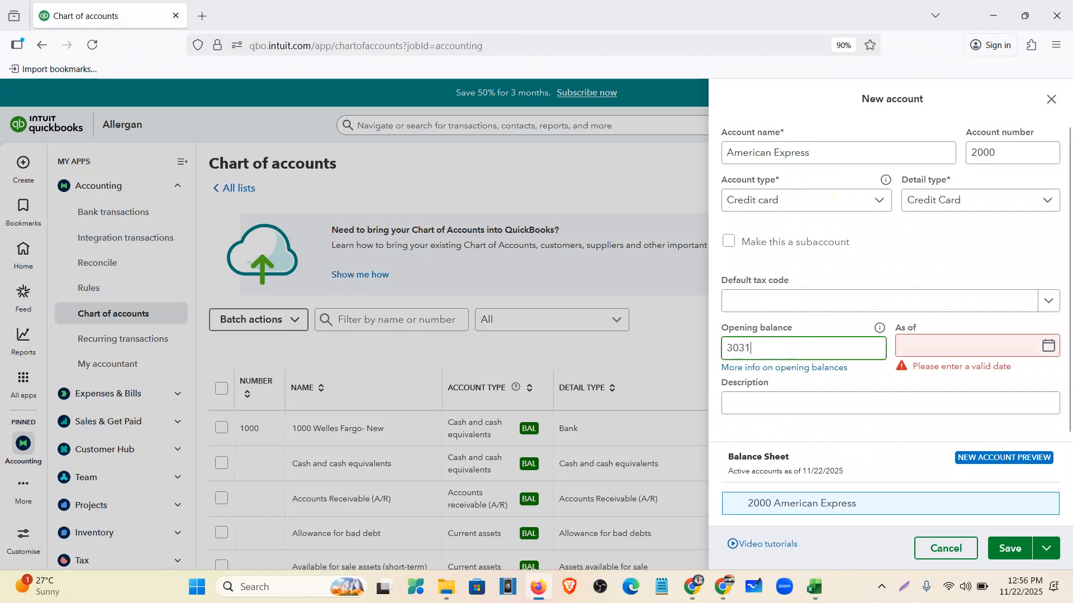
type("345.10")
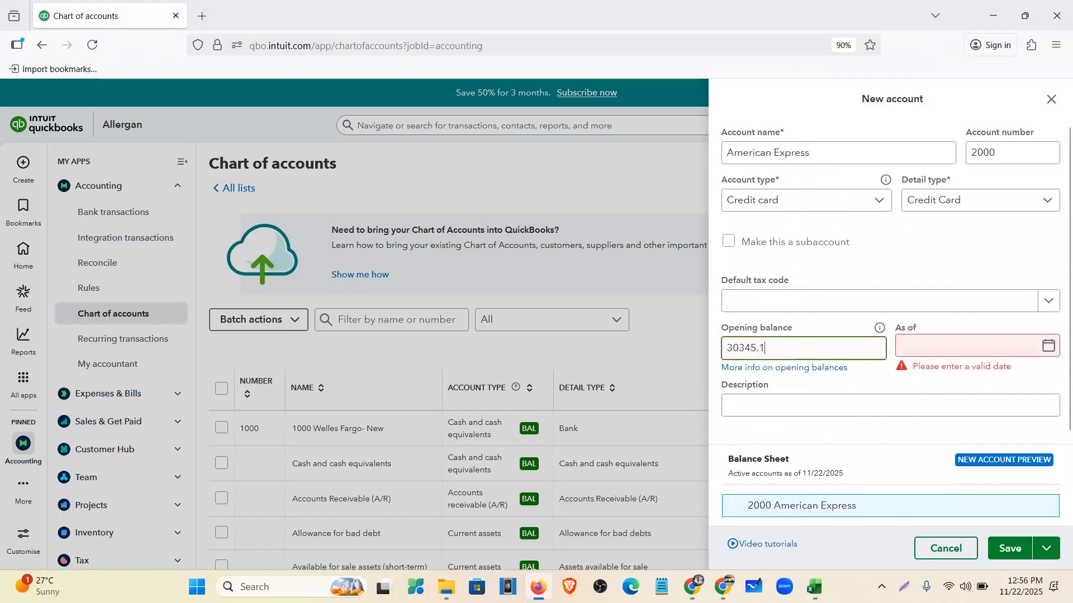
left_click(905, 346)
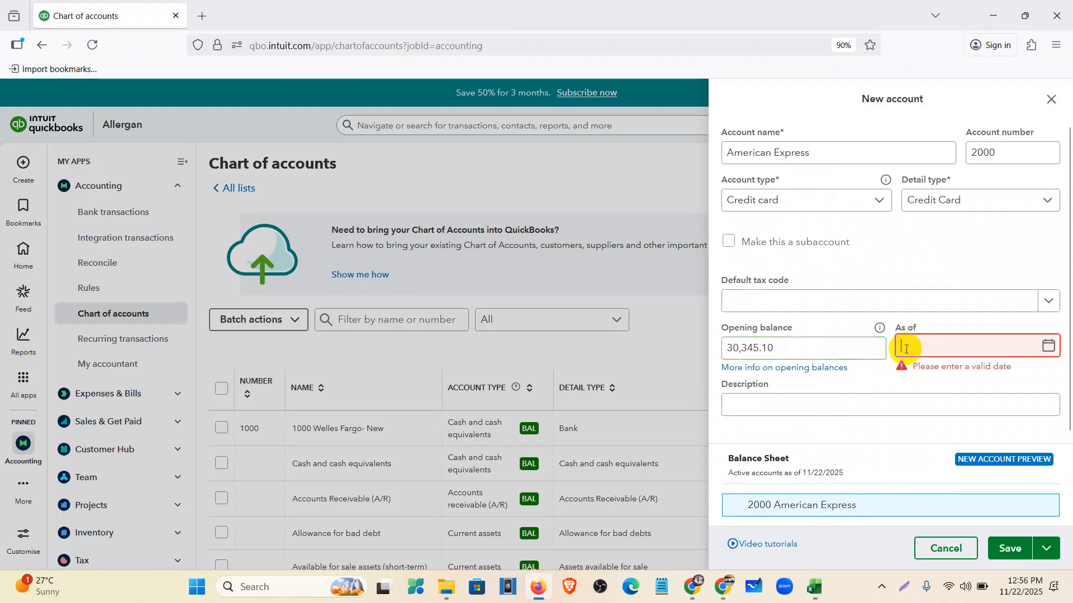
left_click(815, 586)
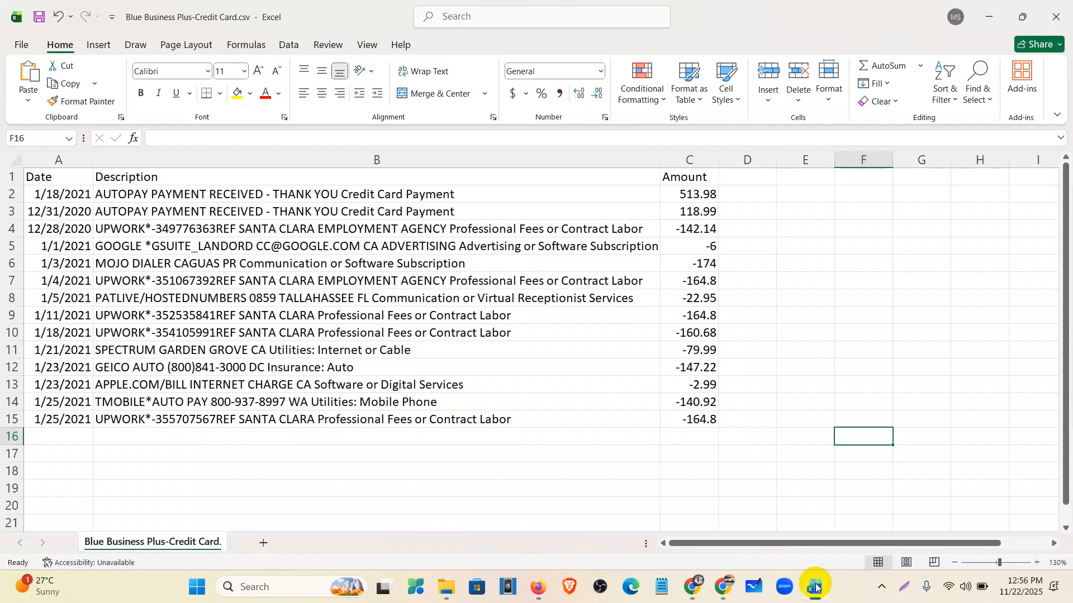
left_click(815, 587)
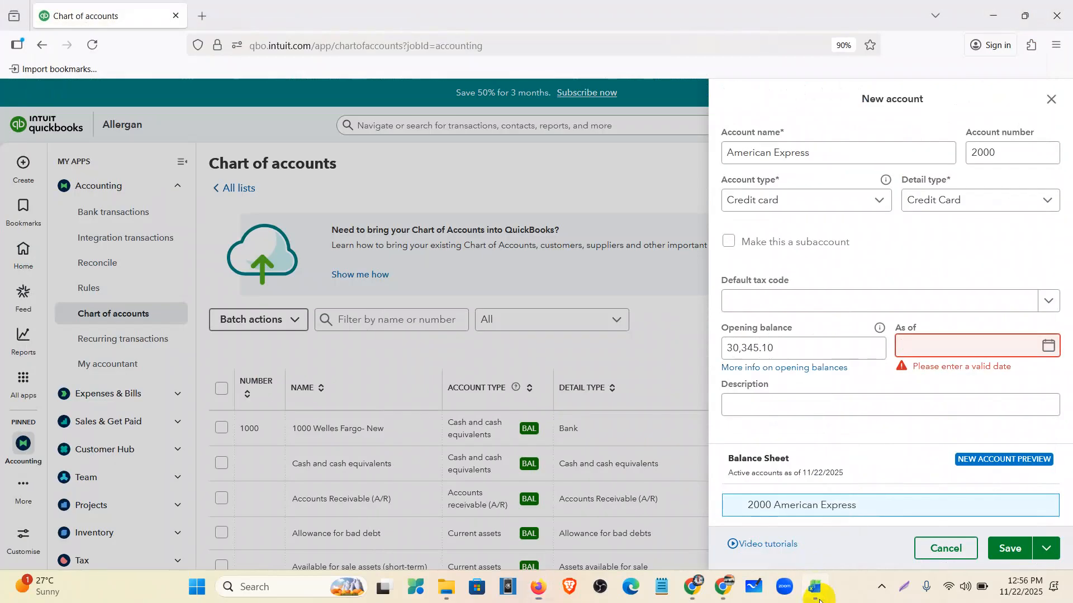
left_click(813, 585)
left_click(78, 194)
key("ctrl+c")
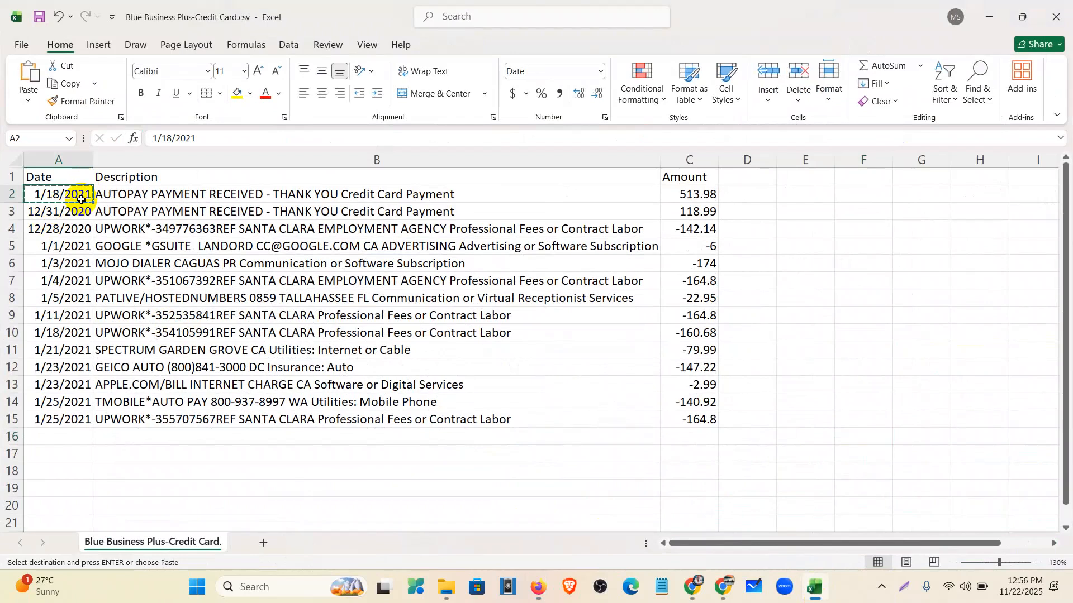
left_click(814, 587)
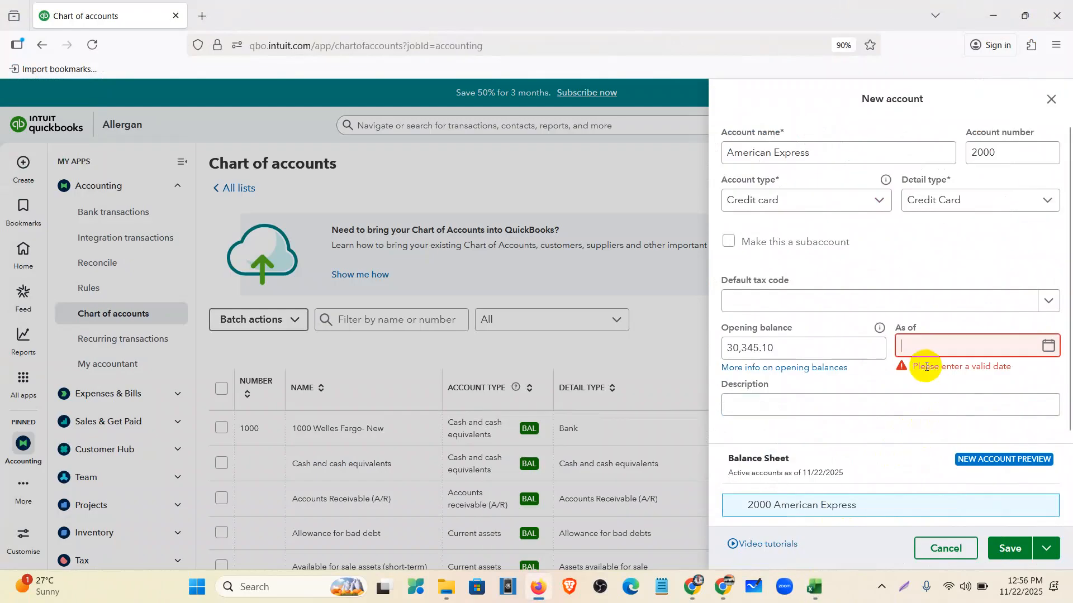
key("ctrl+v")
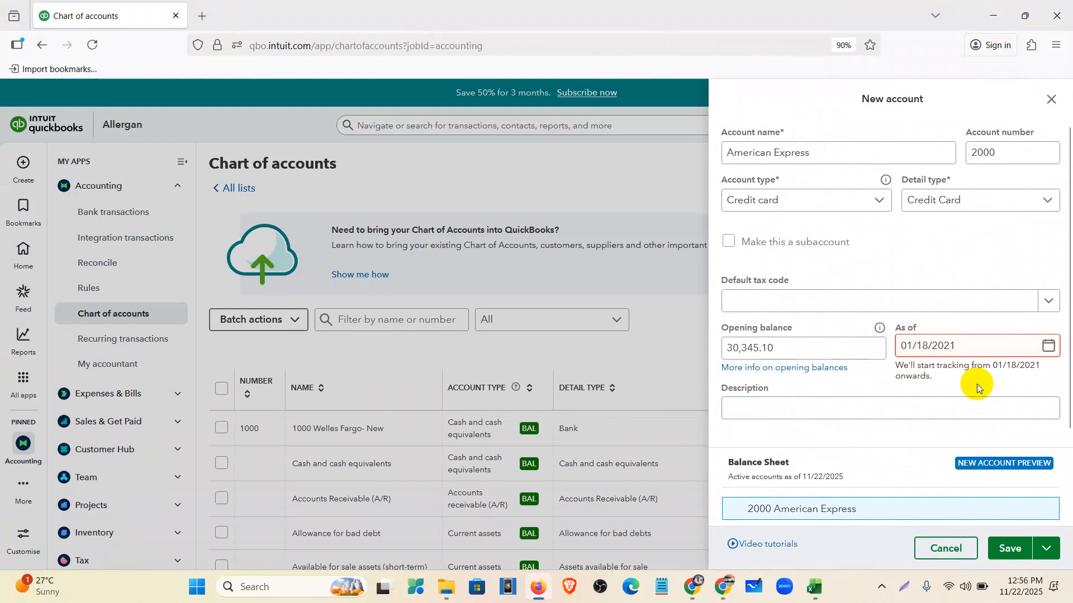
- Check the Amex statement and spreadsheet to find the earliest transaction date, 12/28/2020
left_click(737, 586)
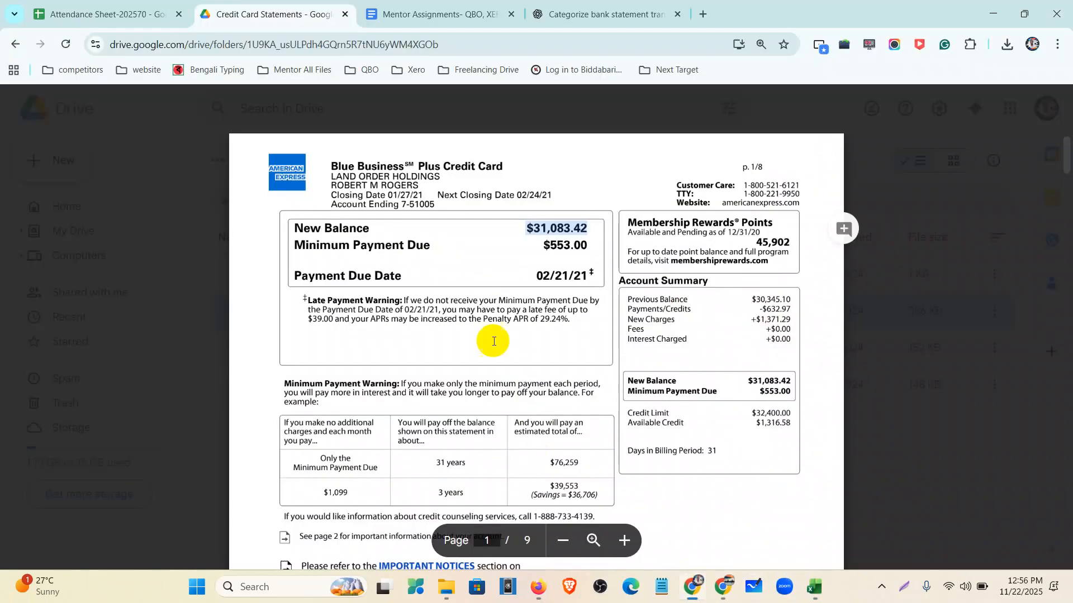
scroll(416, 372, "down", 15)
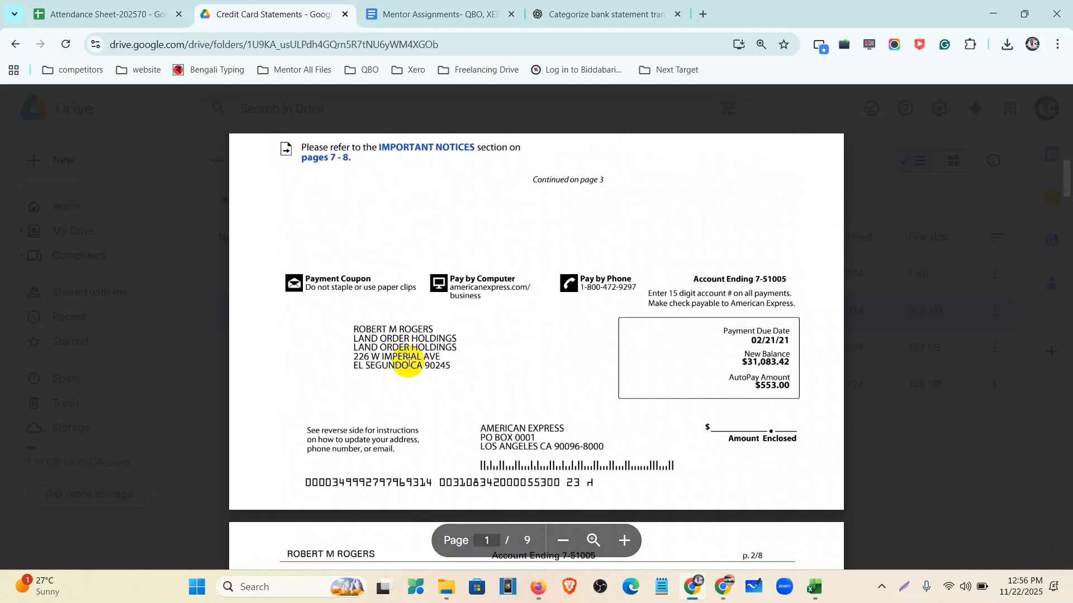
scroll(416, 372, "down", 10)
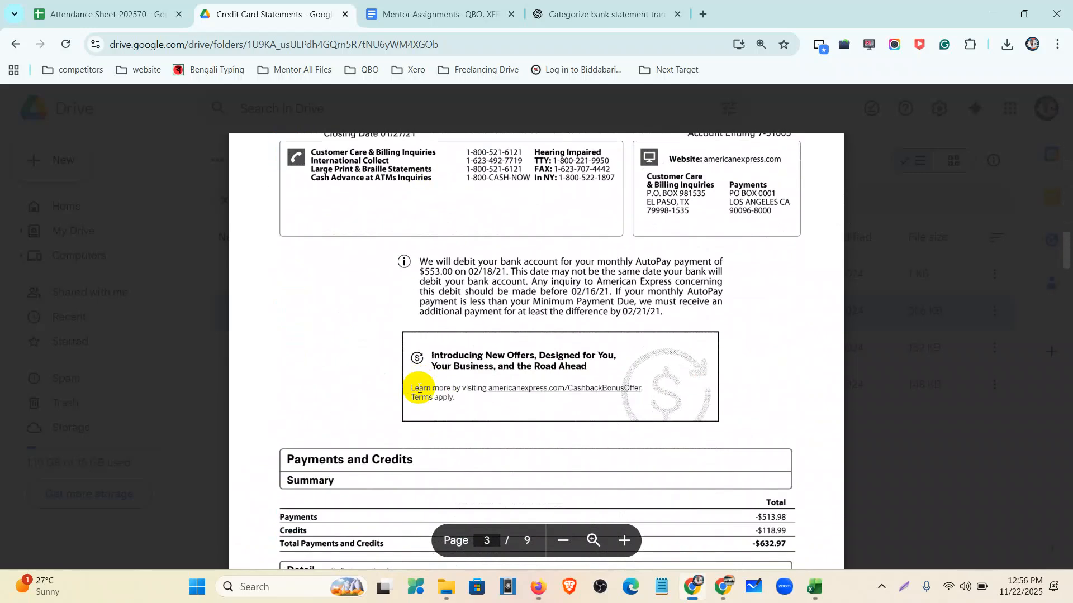
scroll(420, 391, "up", 2)
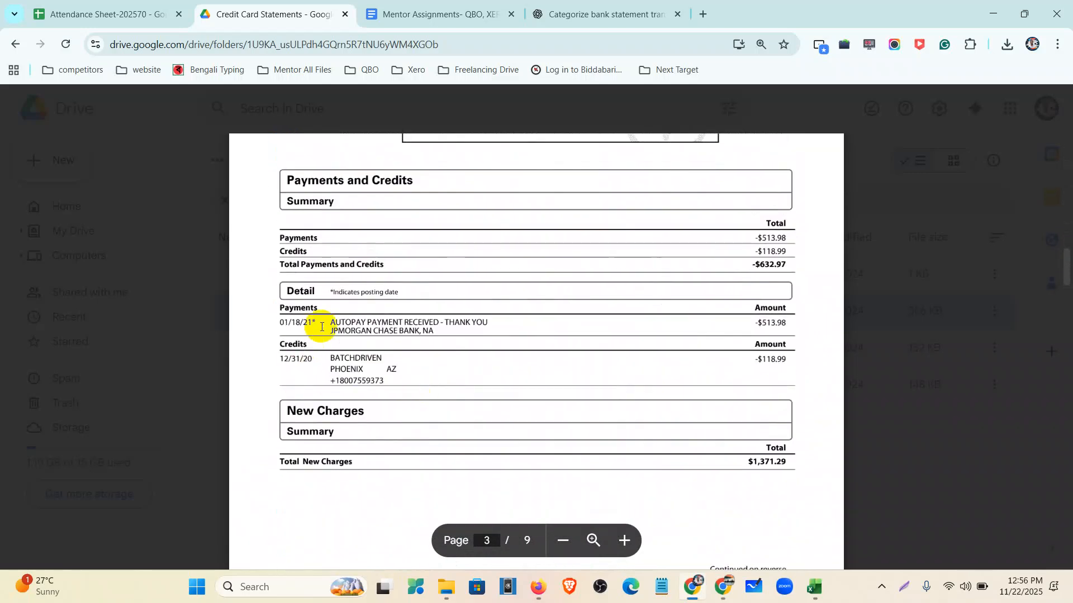
left_click_drag(276, 359, 313, 361)
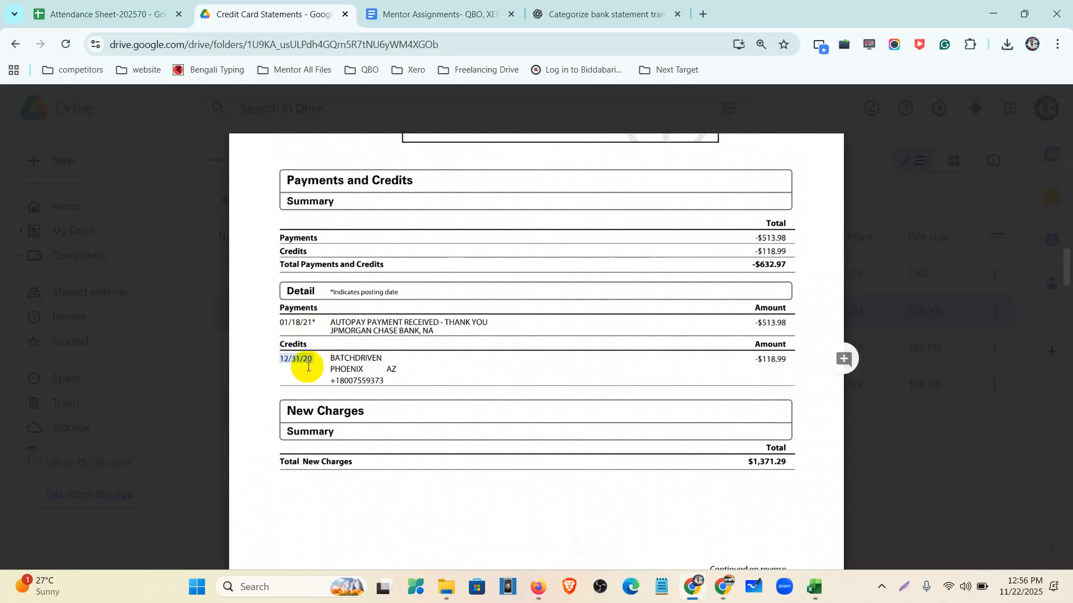
scroll(309, 373, "down", 10)
scroll(312, 375, "down", 4)
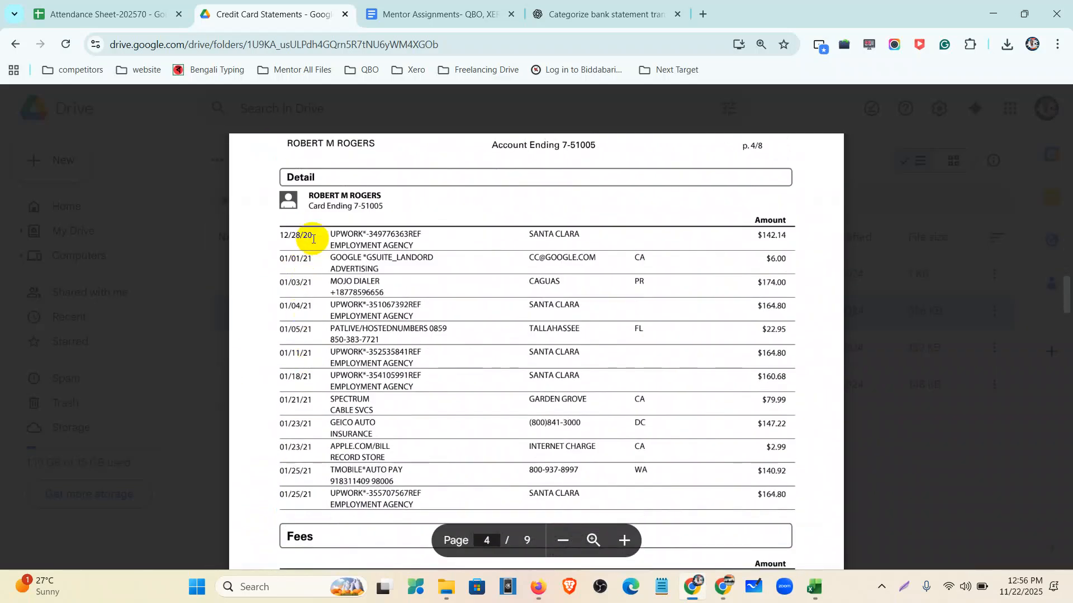
left_click_drag(313, 235, 264, 236)
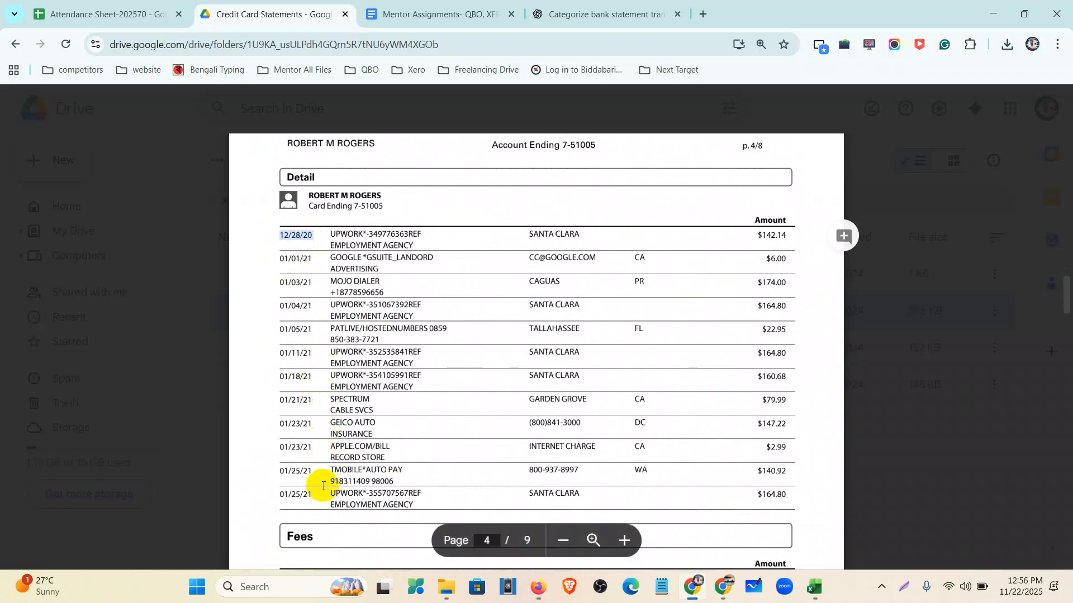
left_click(811, 587)
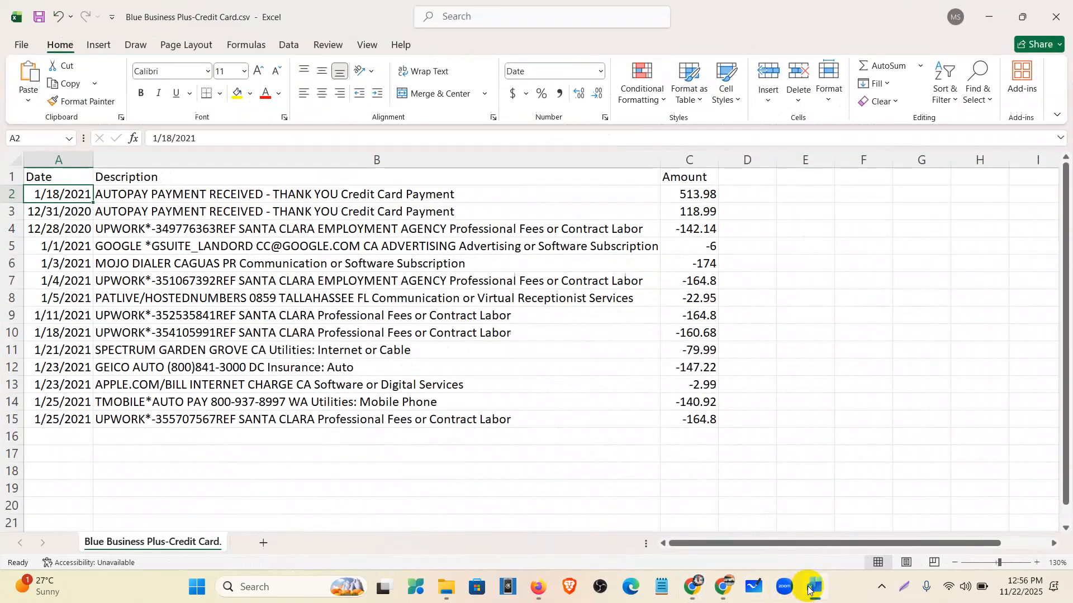
left_click(73, 210)
left_click(74, 230)
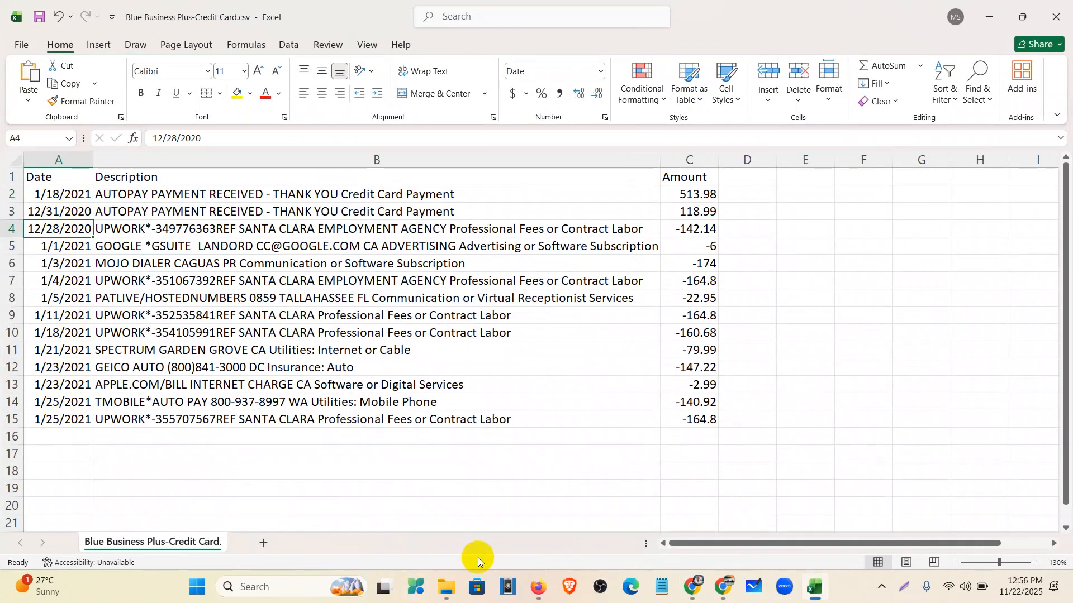
- Change the opening balance date to 12/28/2020 and save the American Express account
left_click(537, 586)
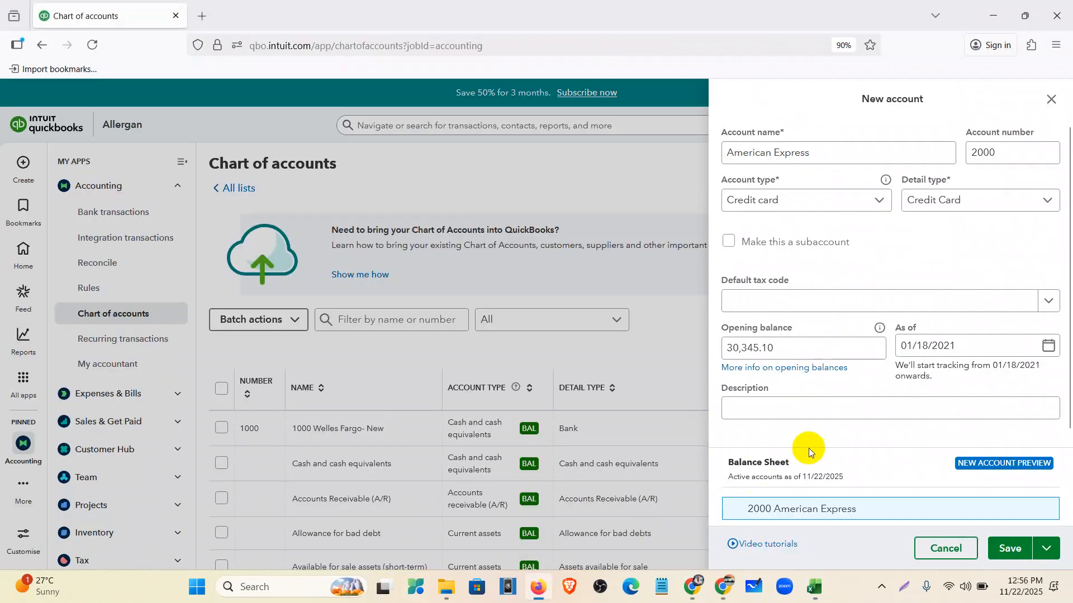
left_click(970, 346)
type("12/28/2020")
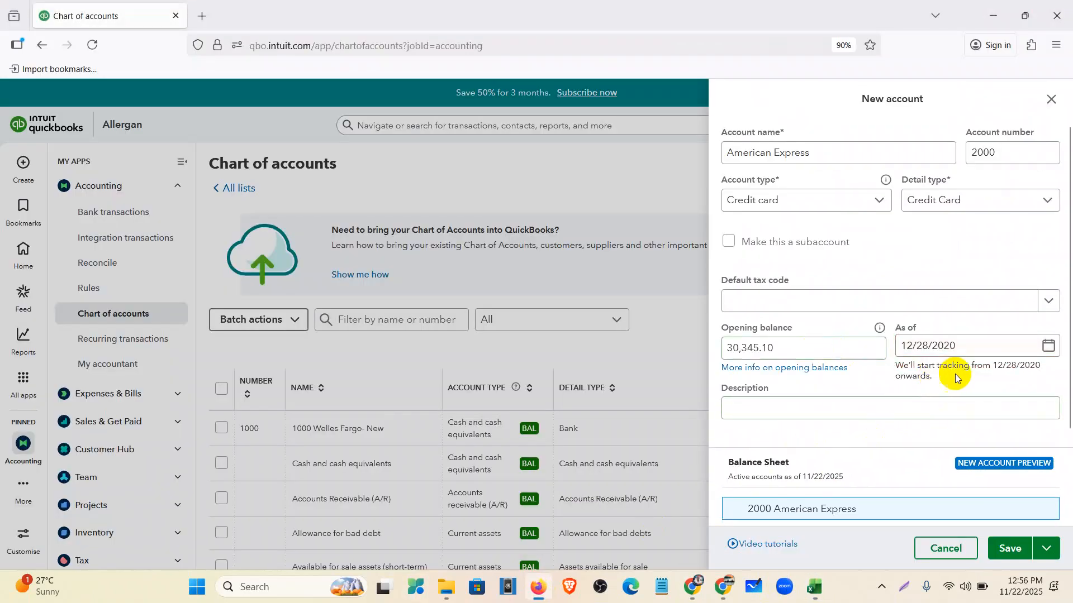
left_click(1048, 347)
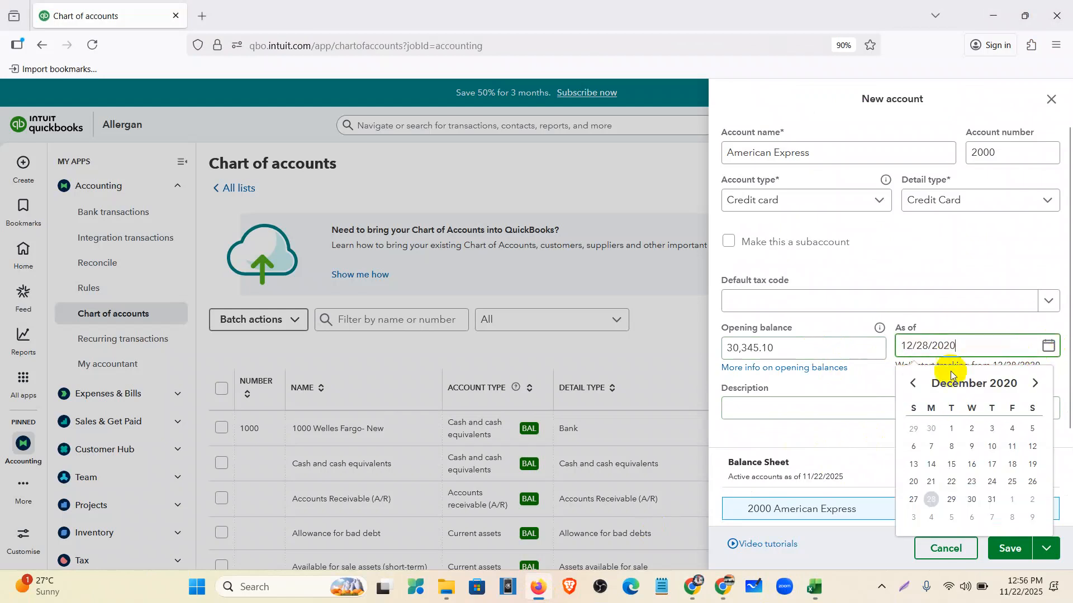
left_click(925, 504)
left_click(1008, 559)
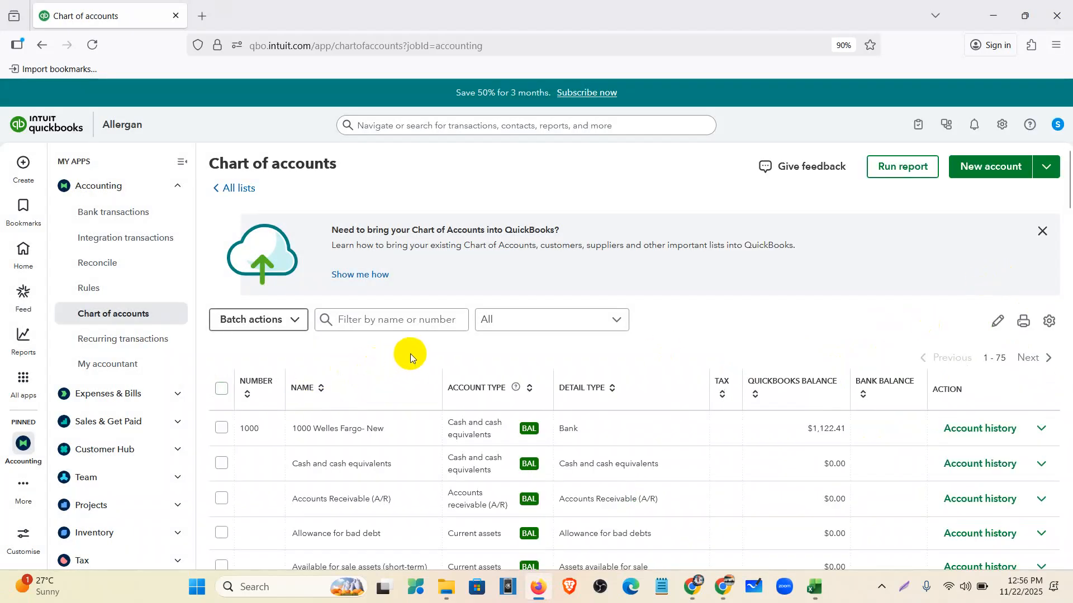
- Confirm 2000 American Express is listed, then go to Bank transactions
scroll(407, 354, "down", 10)
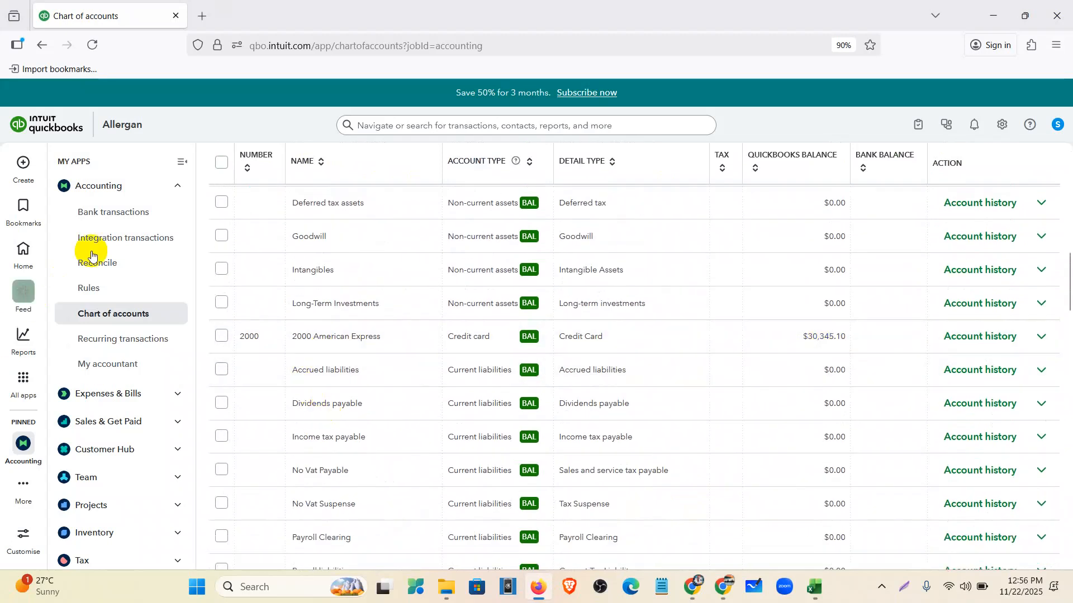
left_click(94, 225)
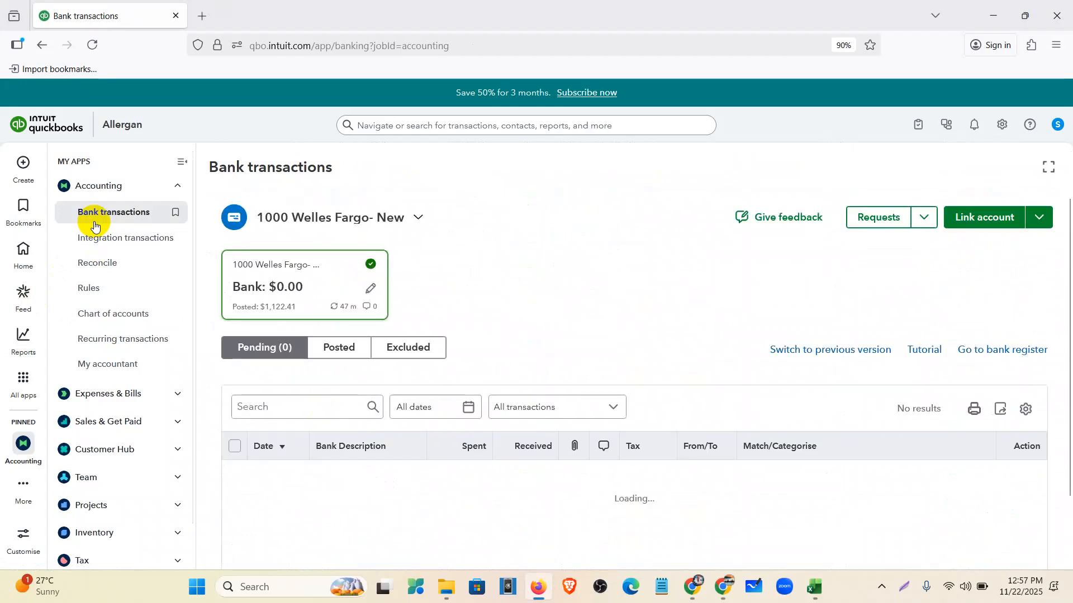
- Upload Blue Business Plus-Credit Card.csv and assign it to the 2000 American Express account
left_click(1038, 217)
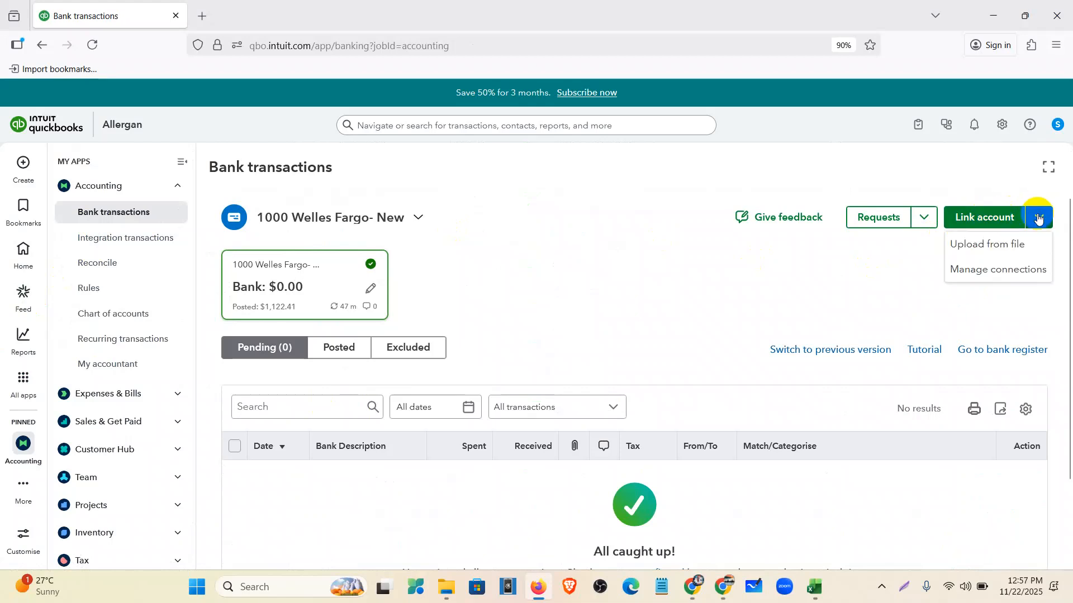
left_click(996, 246)
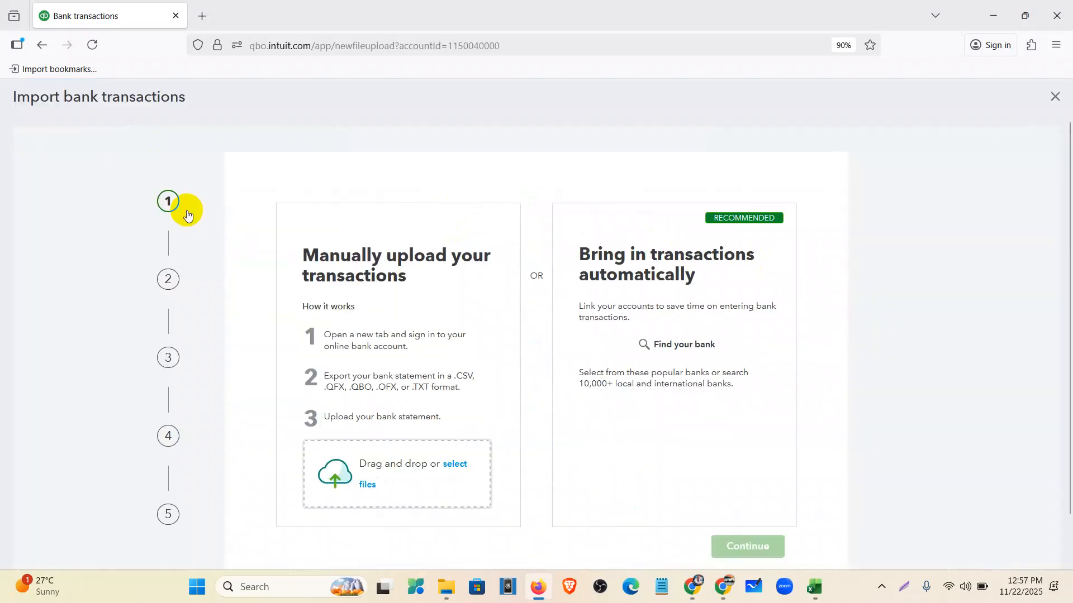
left_click(383, 470)
left_click(181, 132)
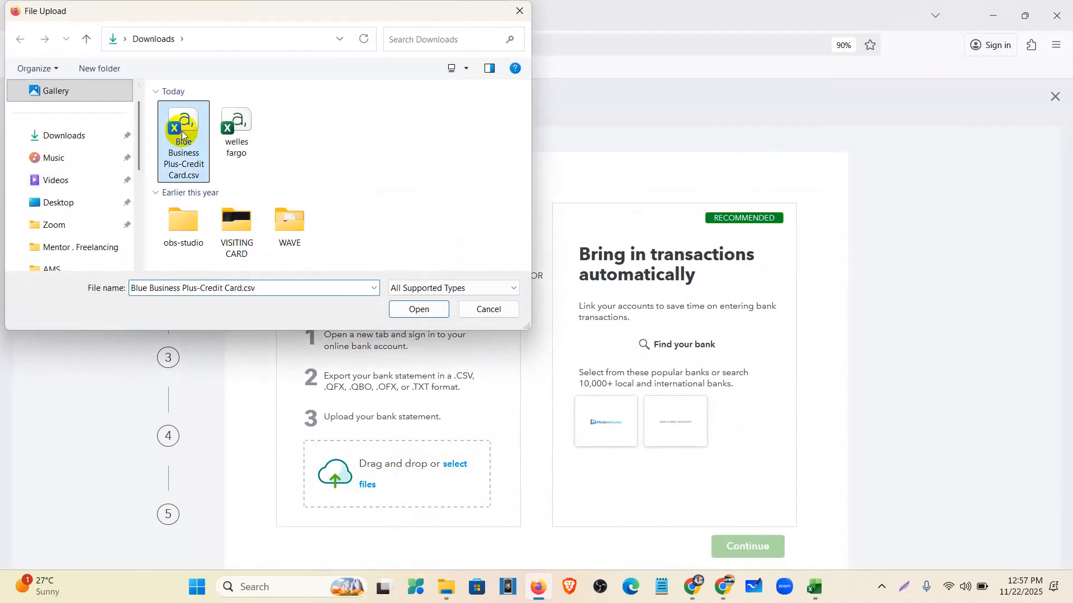
left_click(411, 309)
scroll(658, 408, "down", 2)
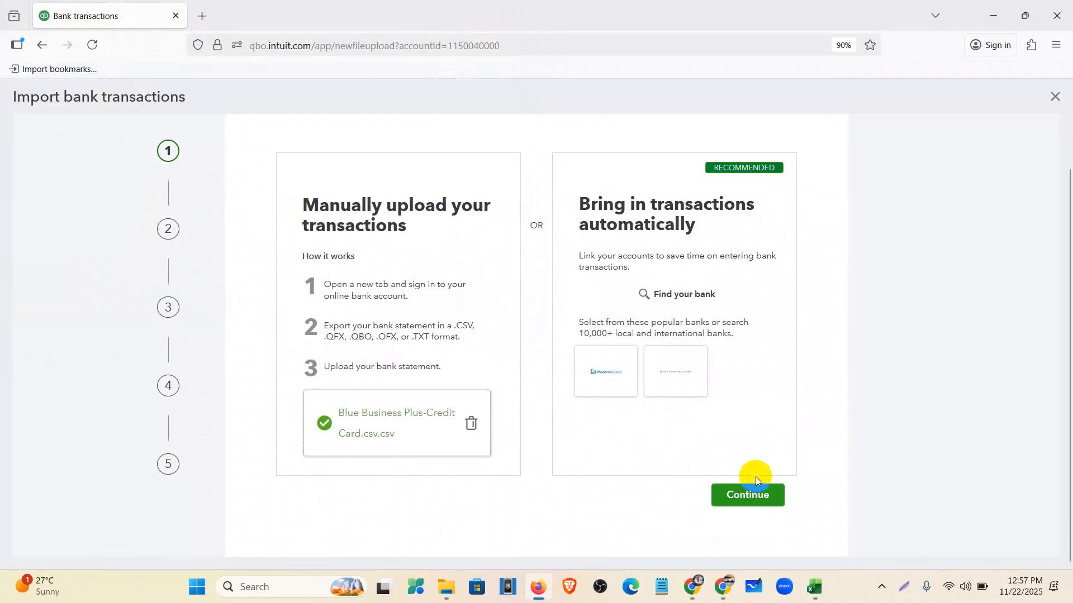
left_click(752, 497)
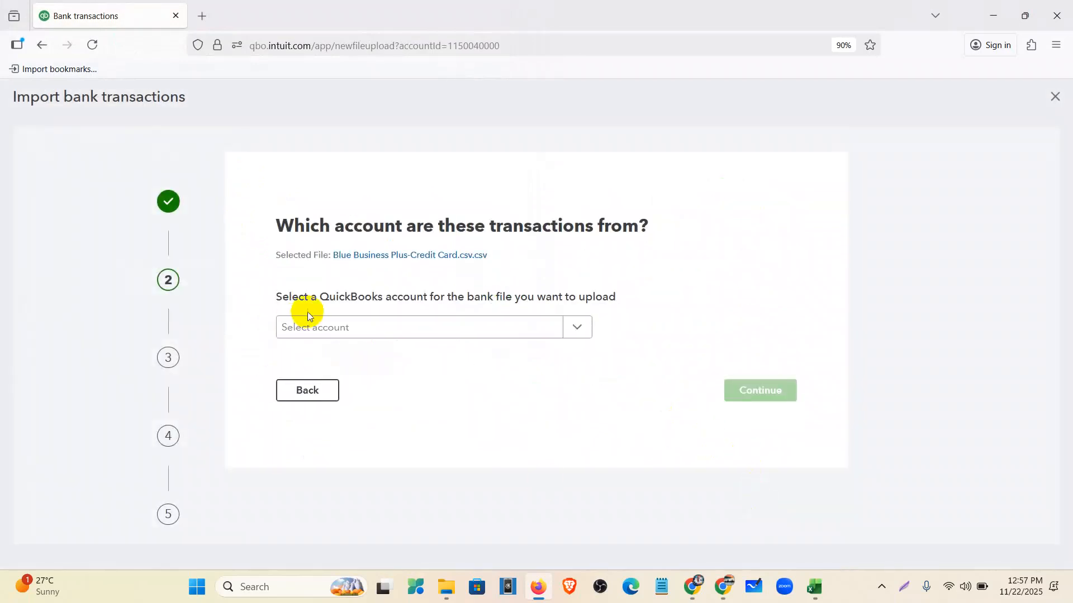
left_click(318, 329)
left_click(352, 433)
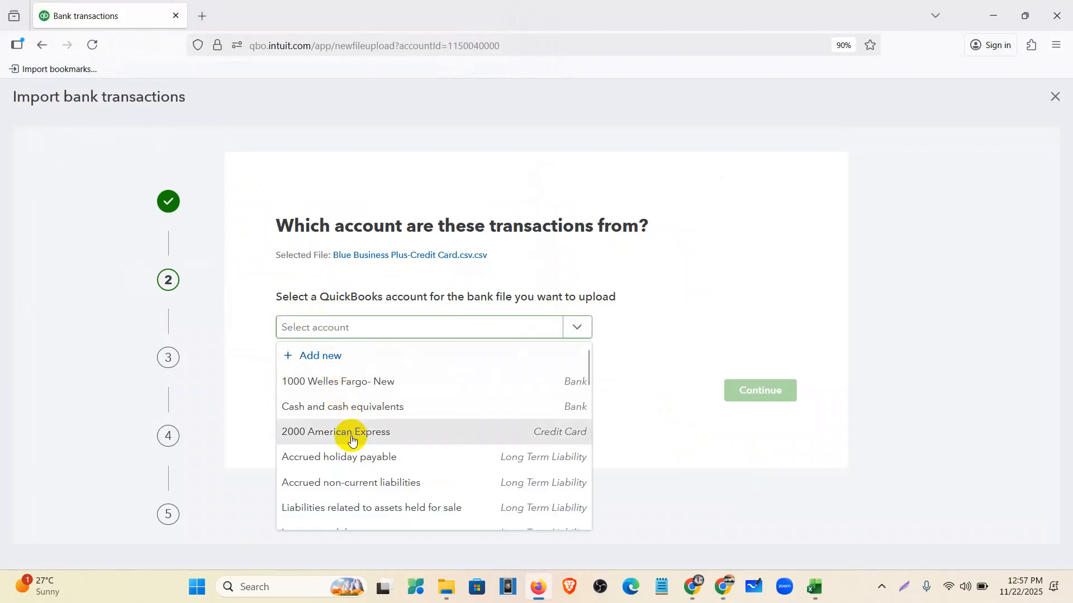
left_click(727, 392)
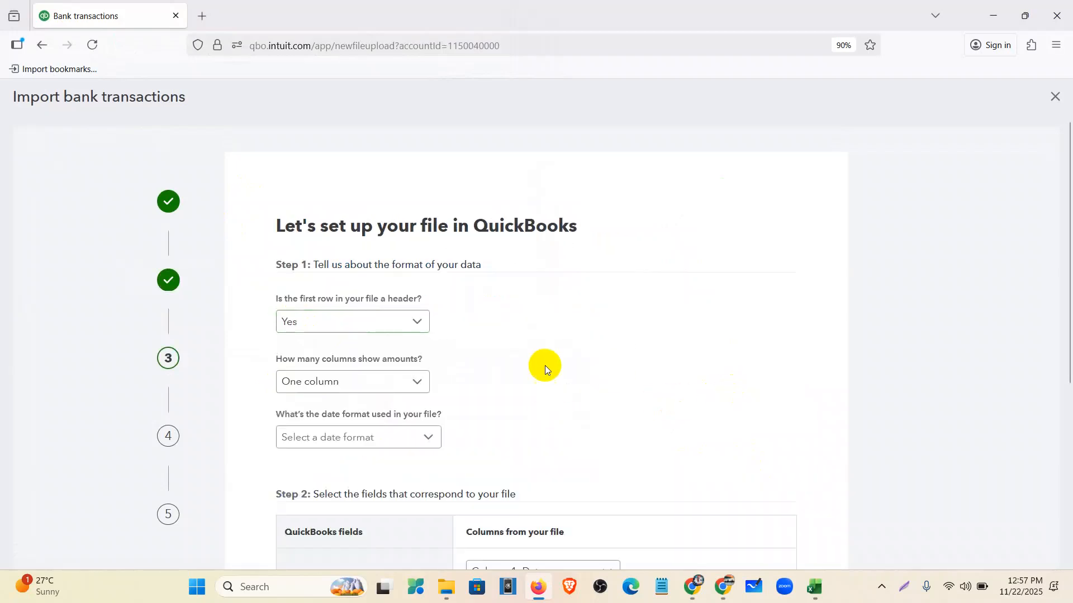
- Map the file with a single amount column and MM/dd/yyyy date format
scroll(411, 311, "down", 3)
left_click(359, 192)
left_click(363, 217)
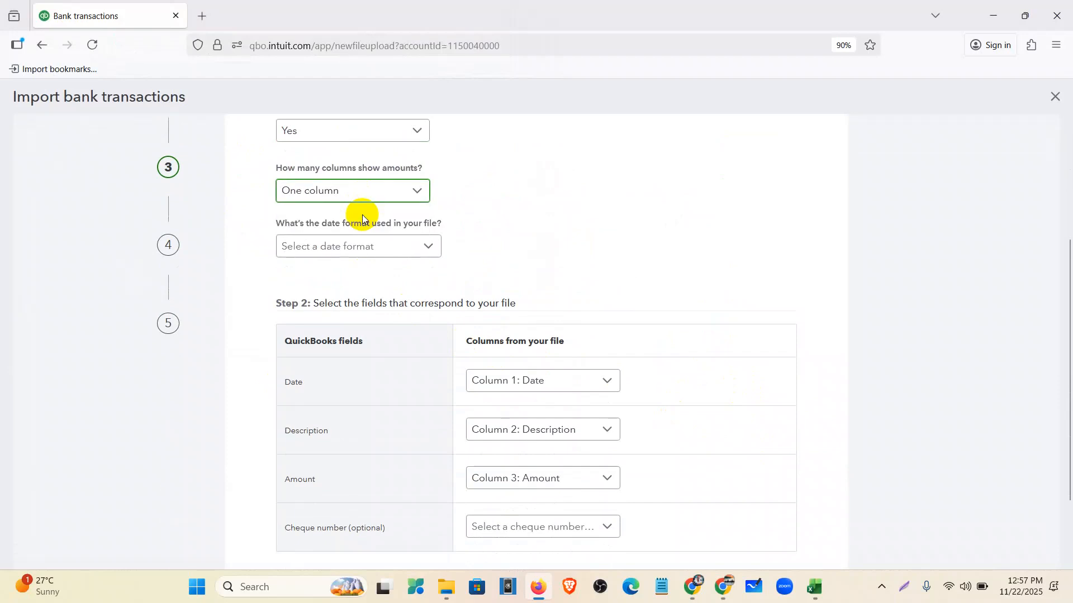
left_click(382, 257)
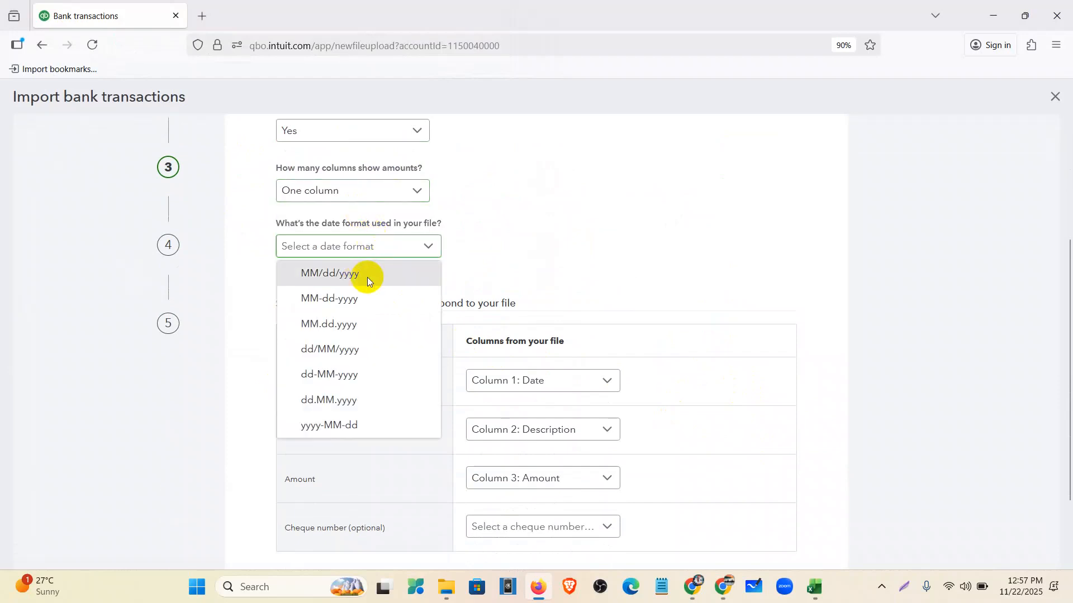
left_click(367, 273)
scroll(663, 322, "down", 2)
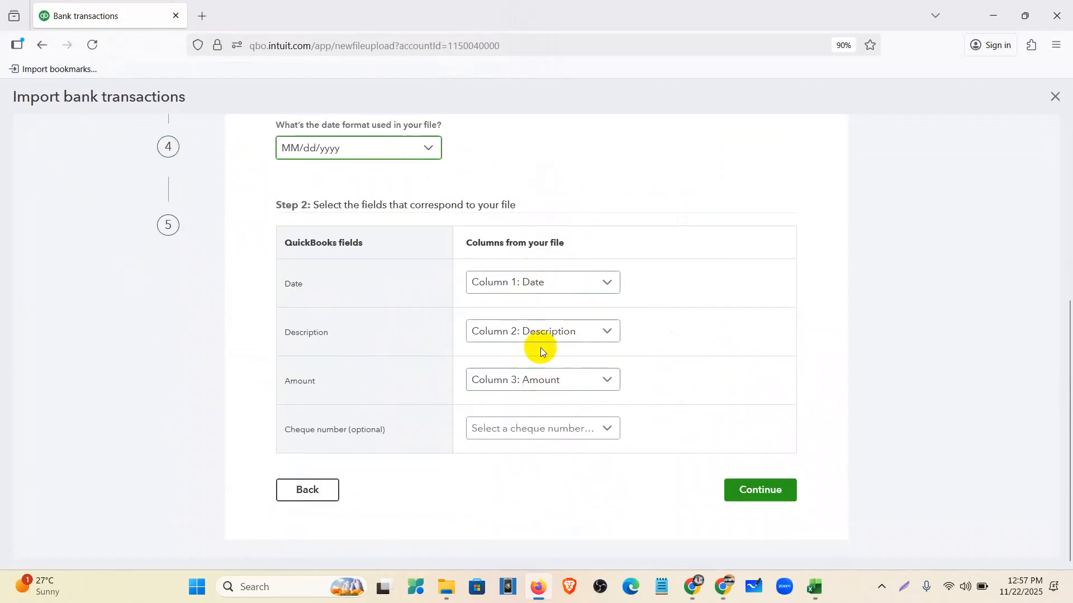
- Select all transactions and confirm the import
left_click(778, 495)
scroll(305, 360, "down", 1)
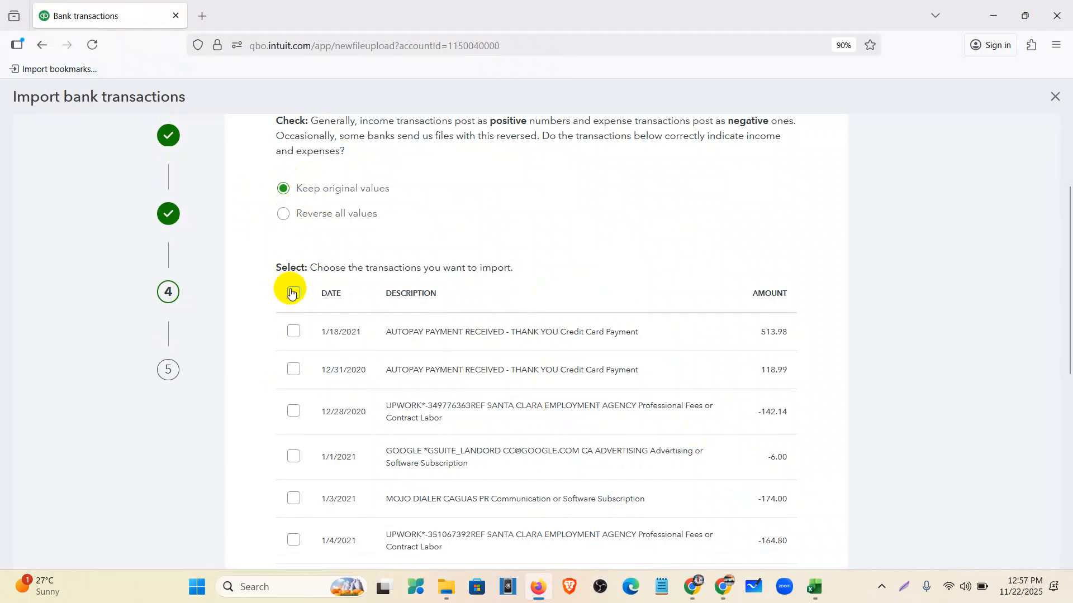
left_click(291, 292)
scroll(391, 308, "down", 8)
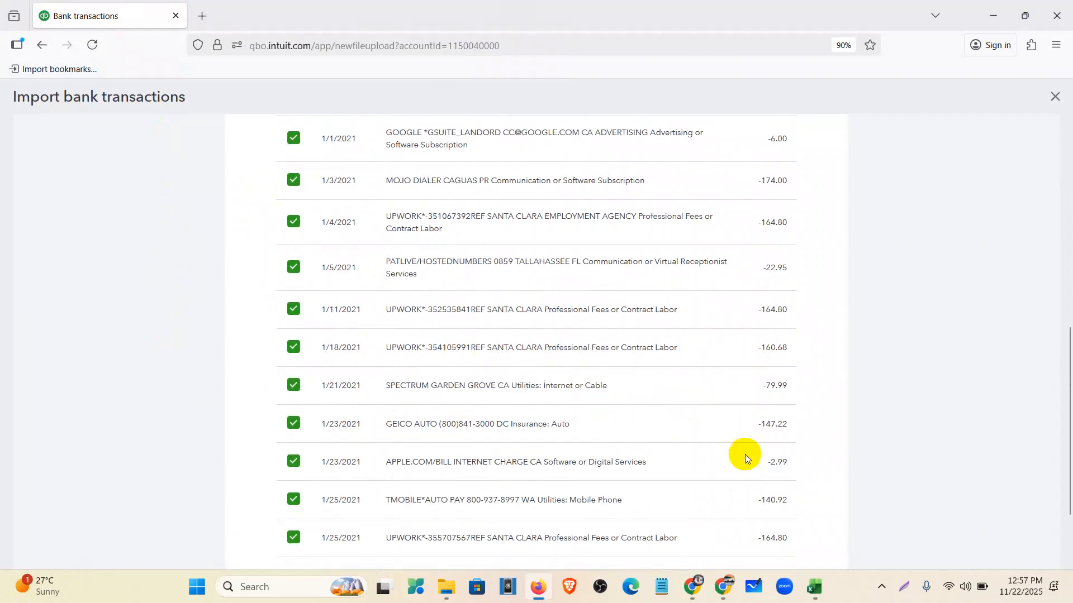
left_click(754, 491)
left_click(574, 369)
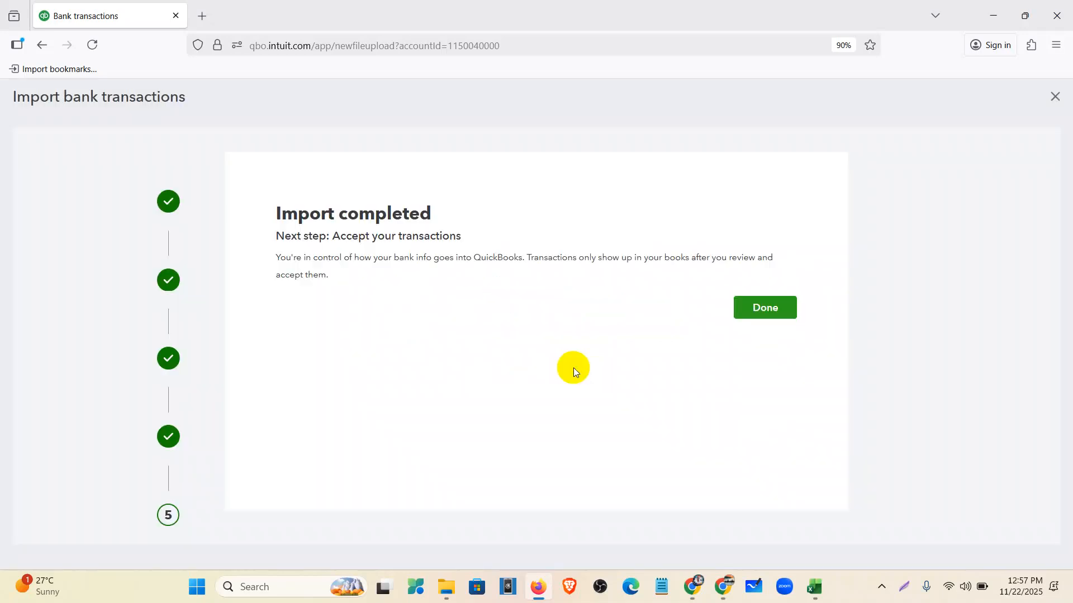
- Finish the import and review the 14 pending transactions in the 2000 American Express feed
left_click(759, 310)
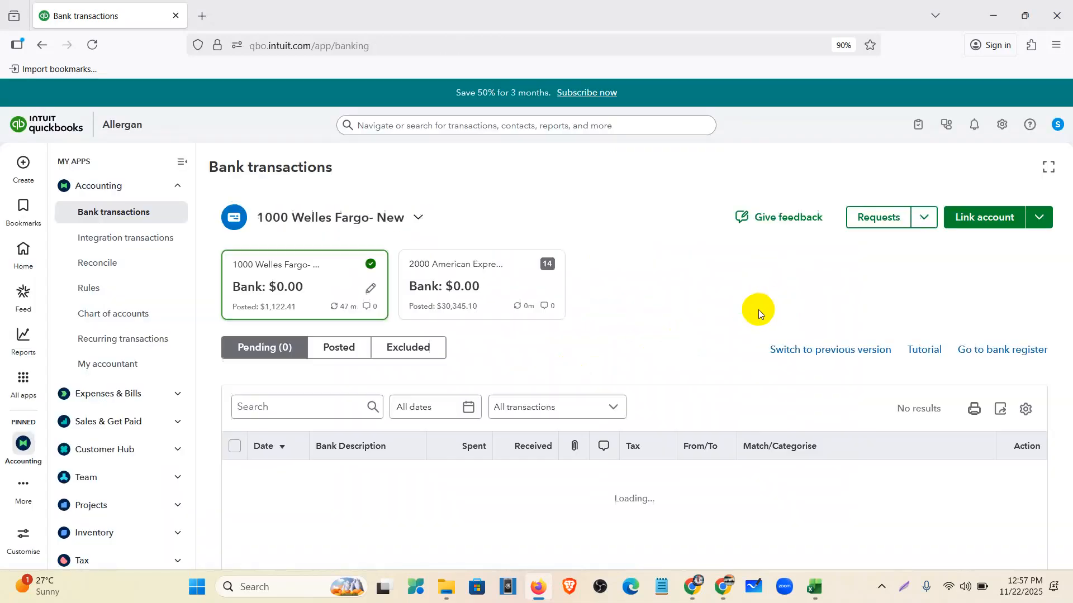
scroll(643, 344, "down", 2)
scroll(628, 476, "up", 2)
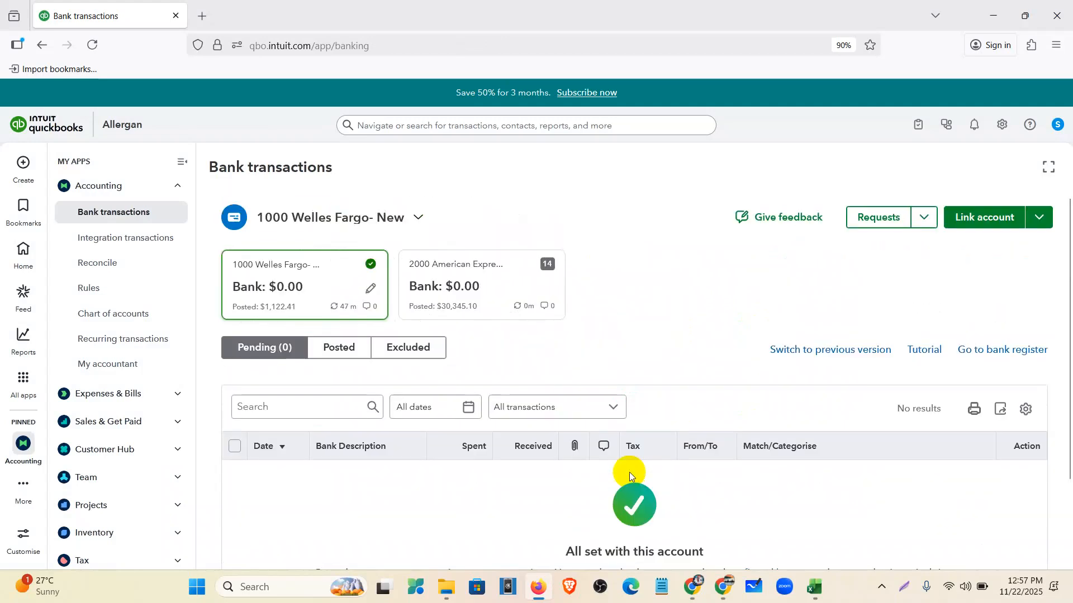
left_click(460, 286)
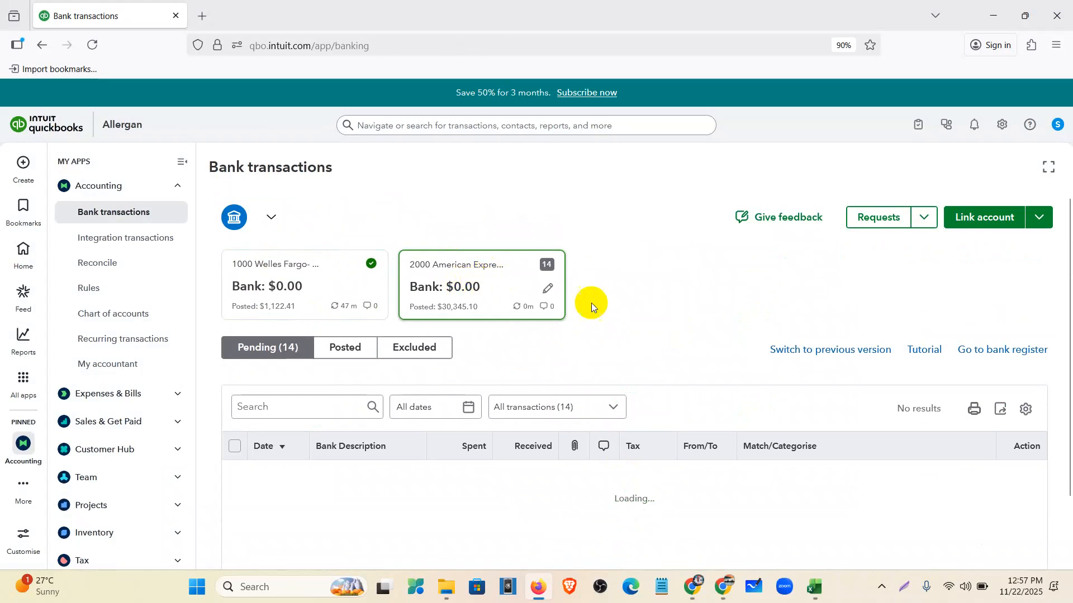
scroll(589, 304, "down", 1)
scroll(570, 479, "down", 3)
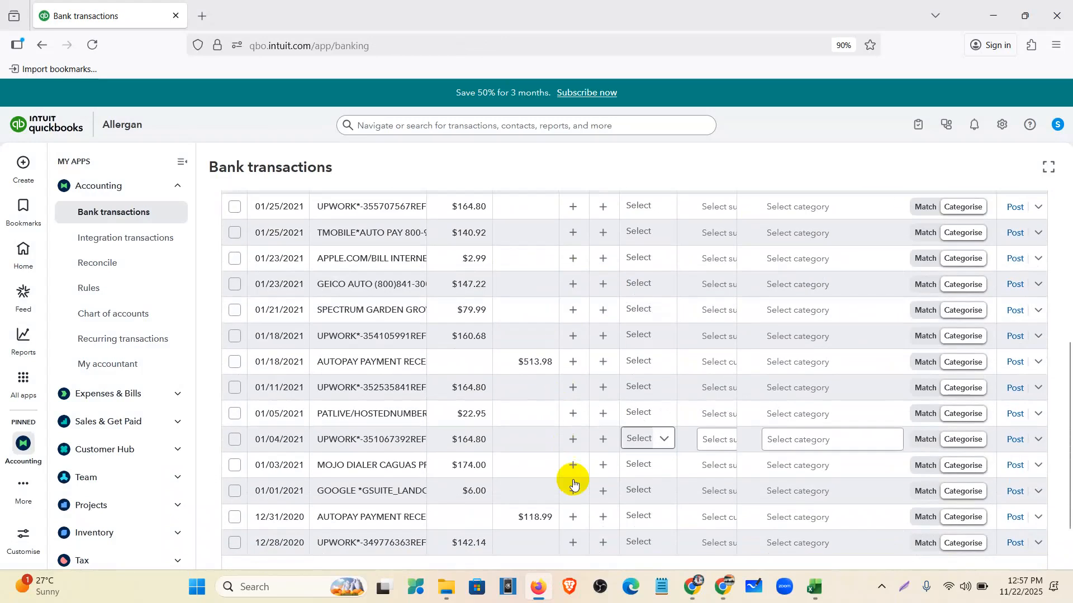
scroll(518, 478, "up", 4)
left_click(182, 161)
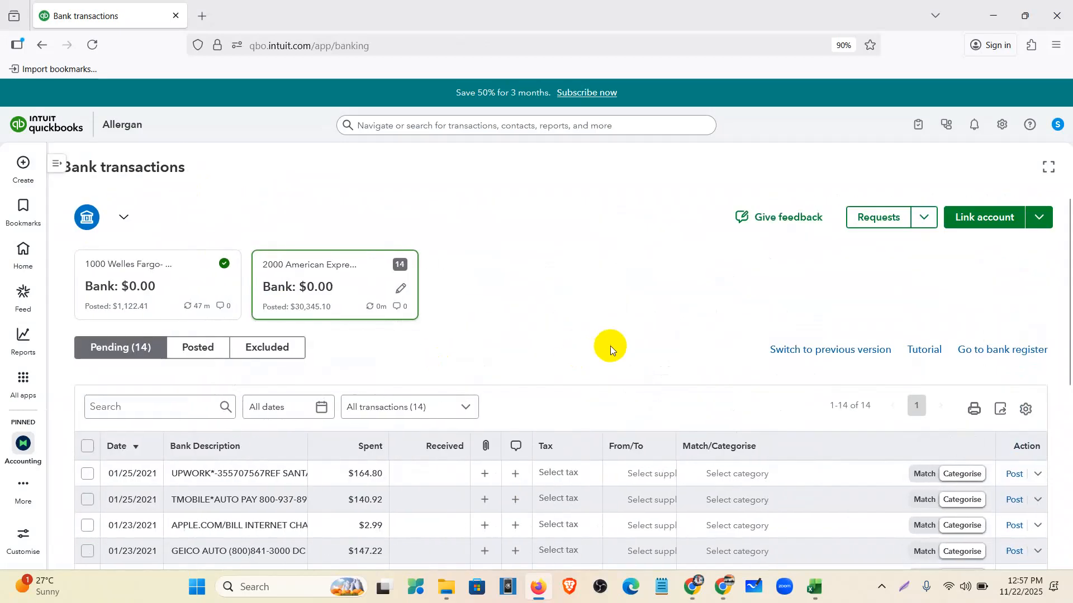
scroll(609, 343, "down", 5)
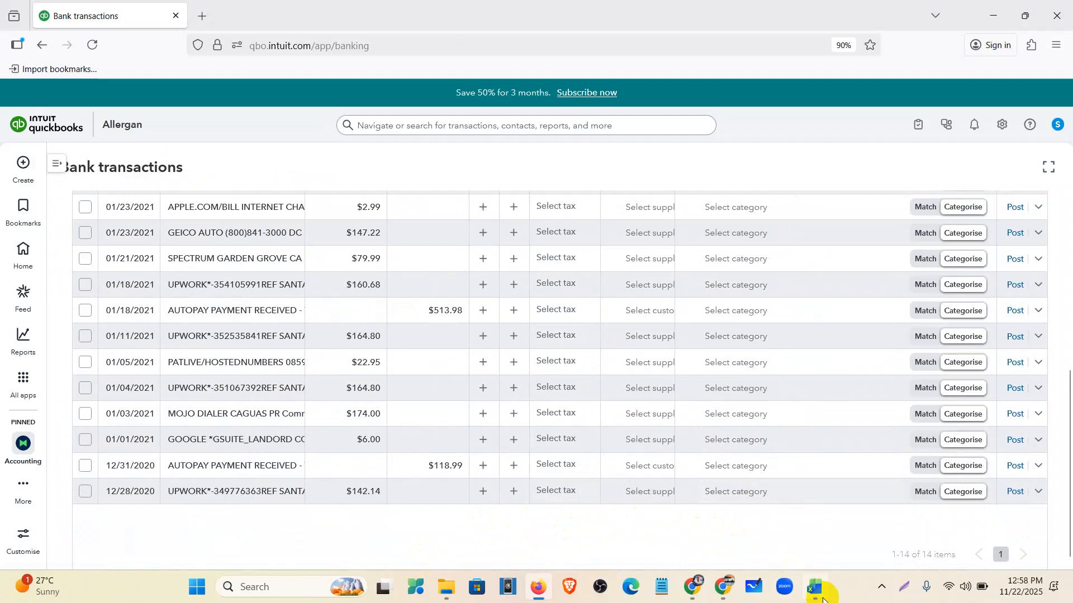
left_click(823, 600)
- Fill the UPWORK descriptions in B4, B7, B9:B10 and B15 yellow
left_click(127, 229)
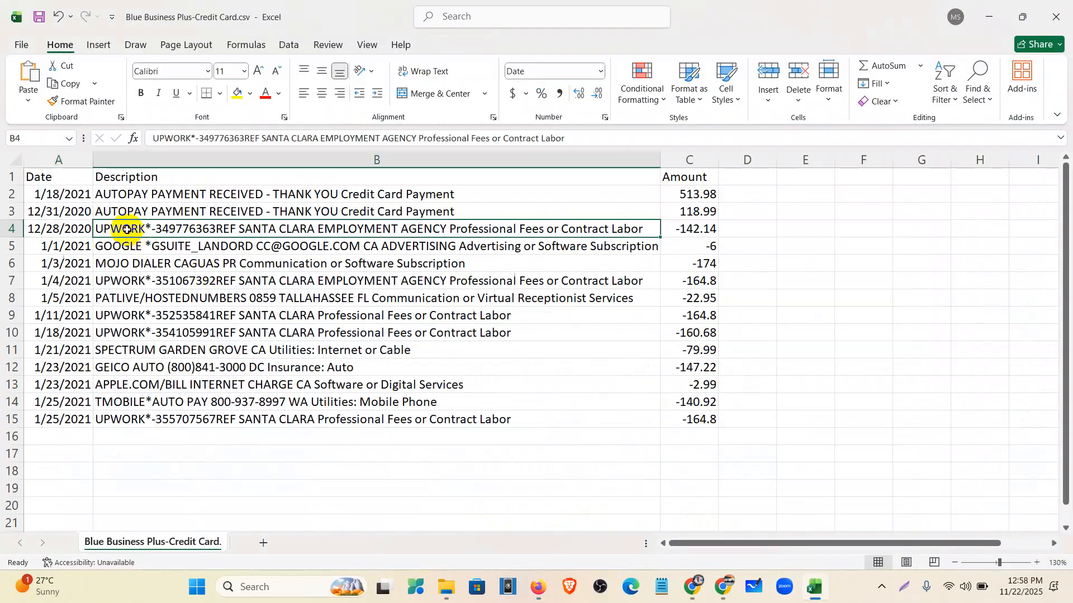
left_click(238, 94)
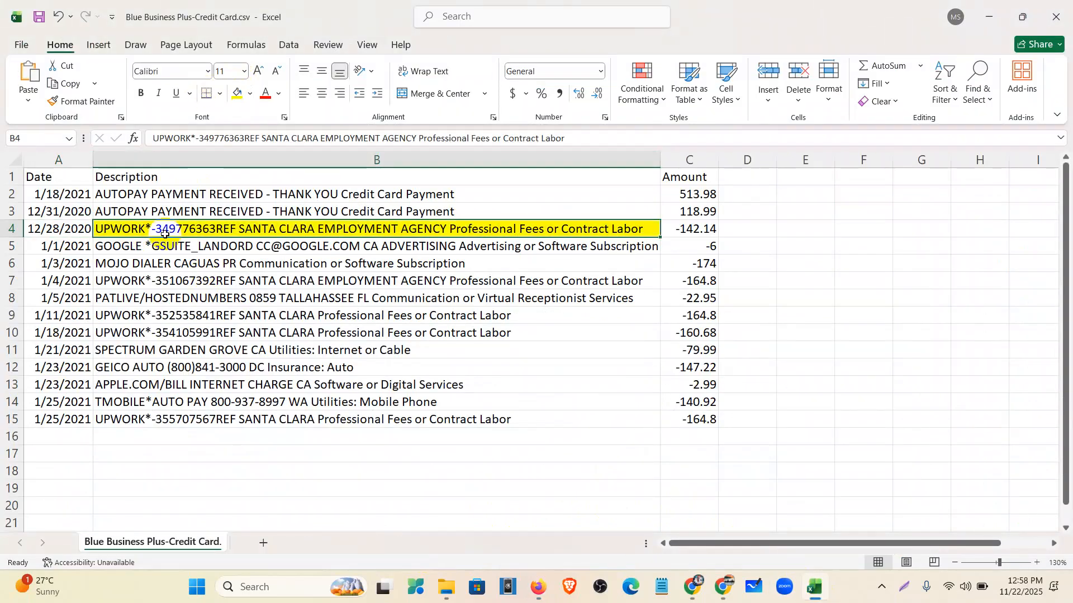
left_click(149, 281)
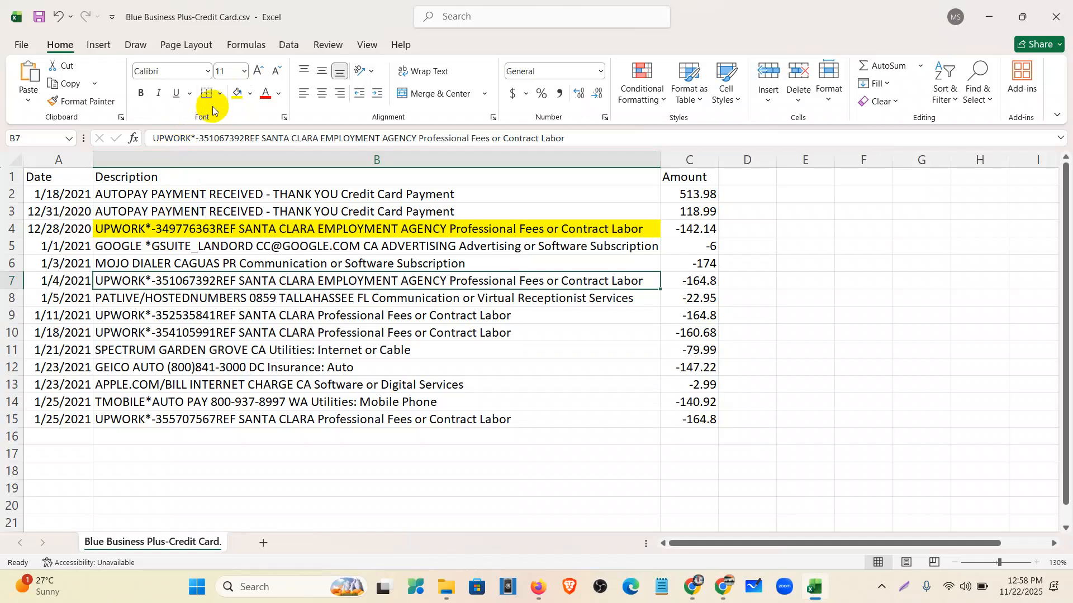
left_click(237, 93)
left_click_drag(124, 312, 121, 331)
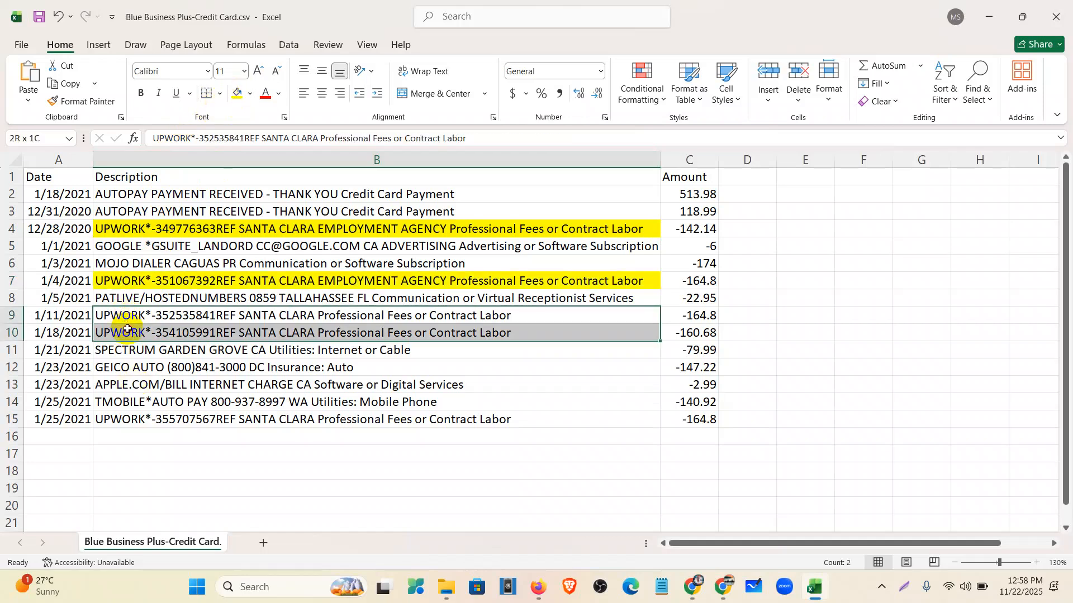
left_click(236, 96)
left_click(169, 419)
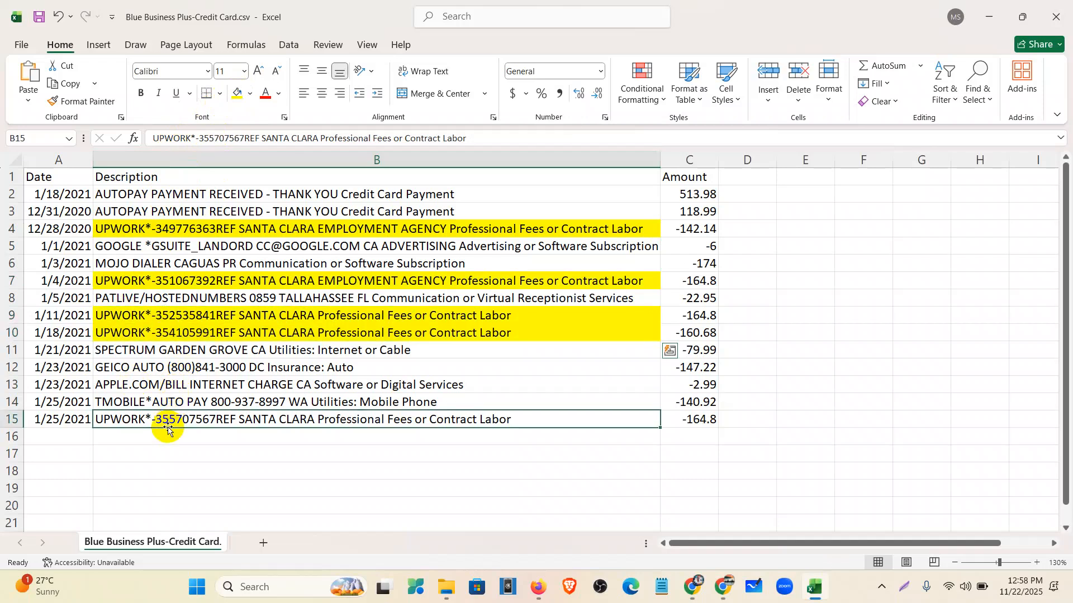
left_click(241, 95)
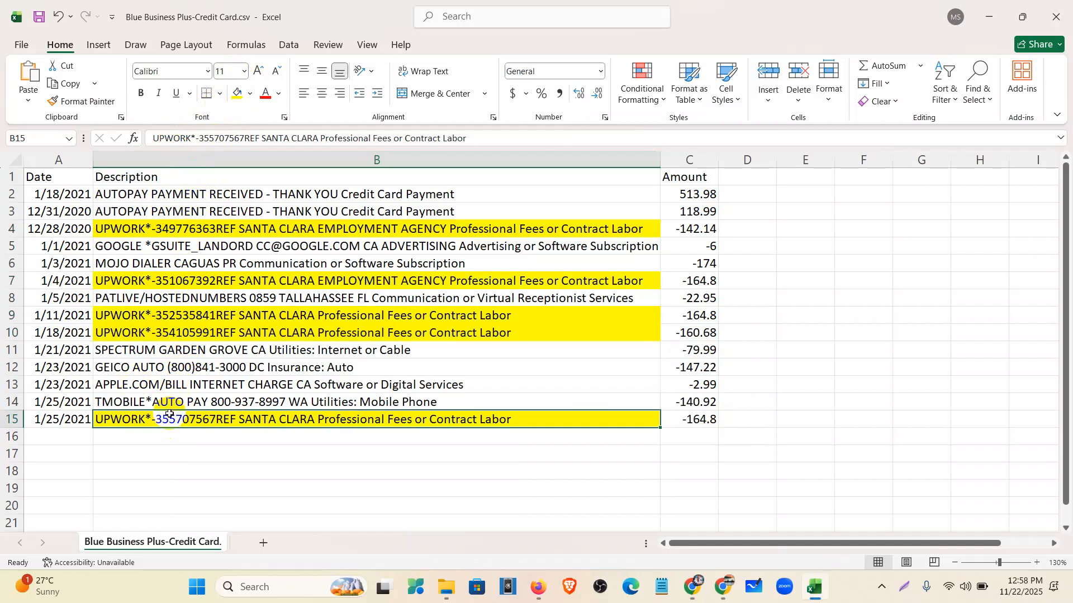
- Fill the two AUTOPAY descriptions in B2:B3 blue
left_click(188, 194)
left_click_drag(188, 194, 190, 205)
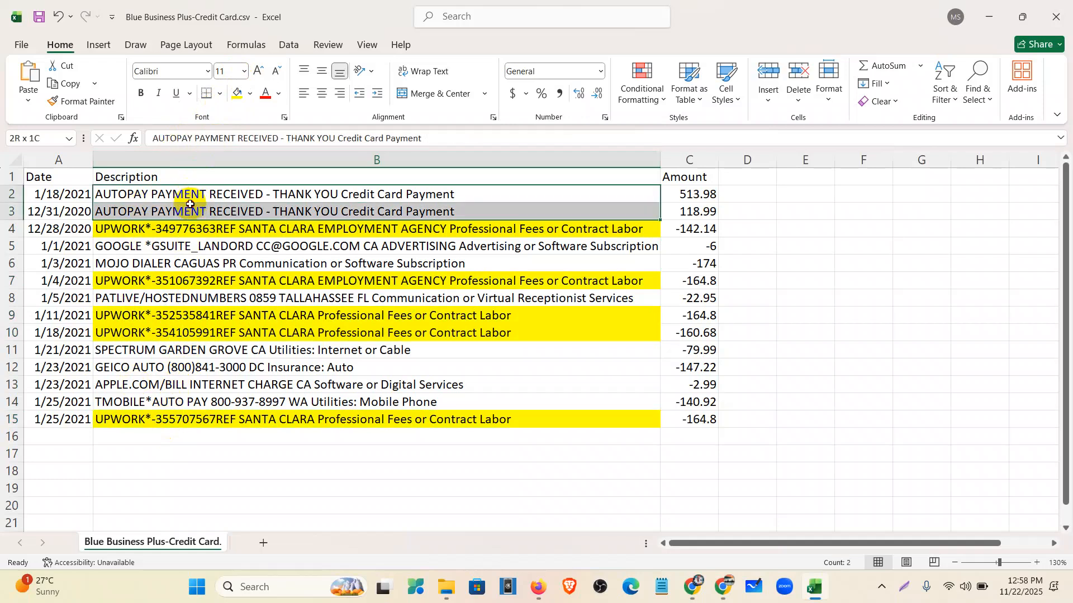
left_click(250, 94)
left_click(315, 134)
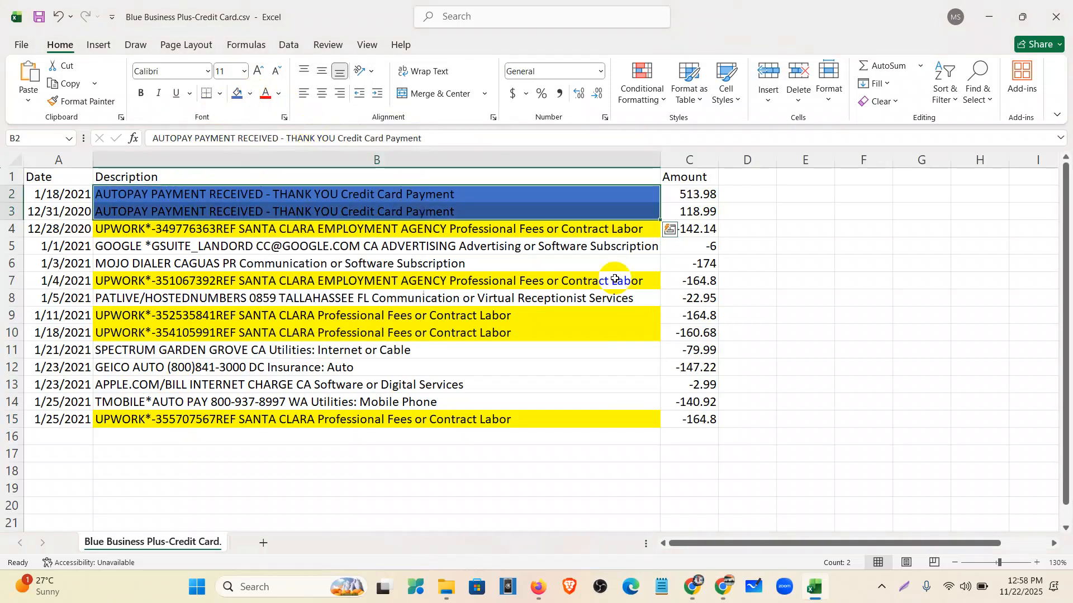
left_click(827, 305)
- Check the UPWORK amounts in C4, C7, C9, C10 and C15
left_click(698, 230)
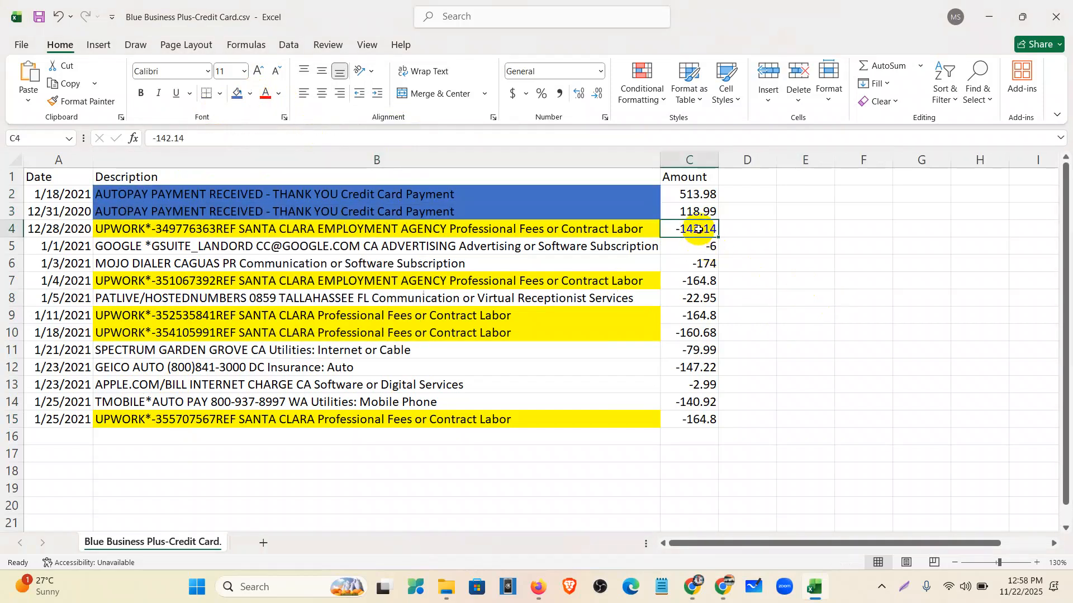
left_click(703, 283)
left_click(703, 317)
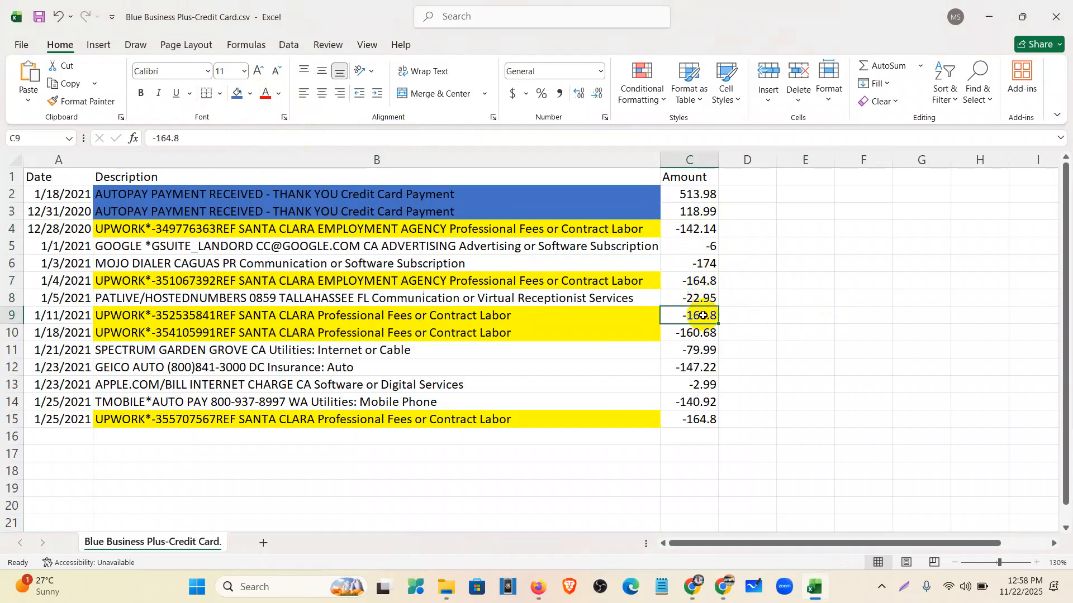
left_click(701, 332)
left_click(699, 419)
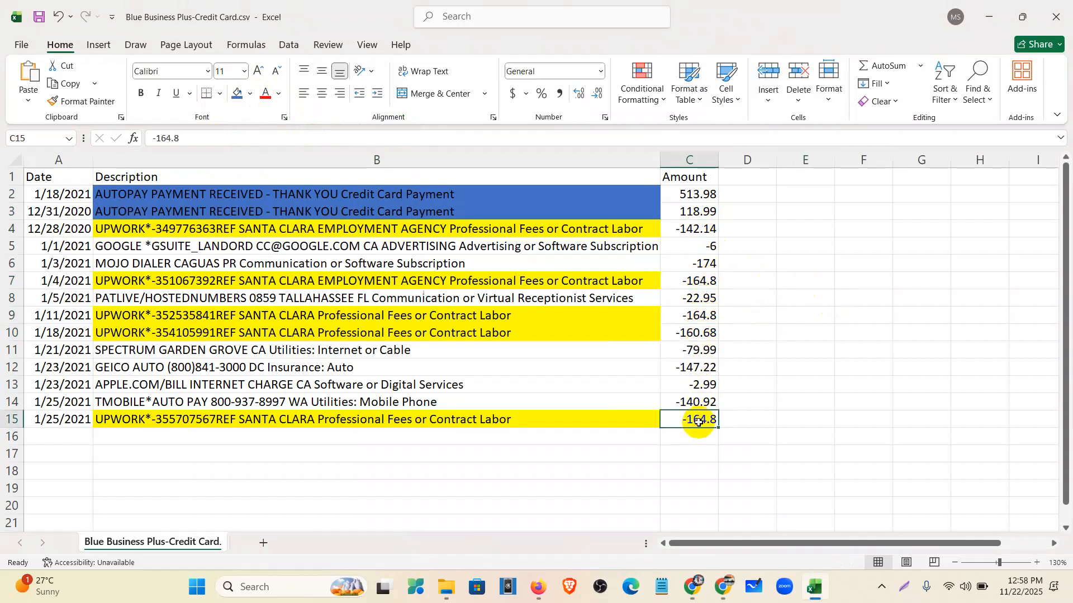
left_click(538, 587)
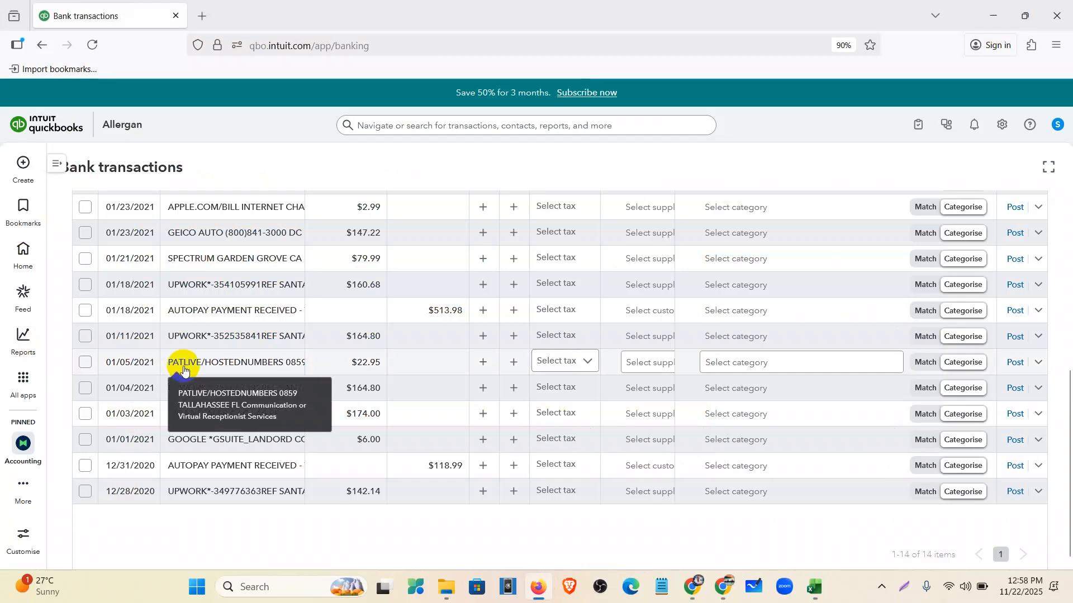
- Open the bank Rules page from the side navigation's Accounting section, showing only Rule 1
scroll(193, 368, "up", 2)
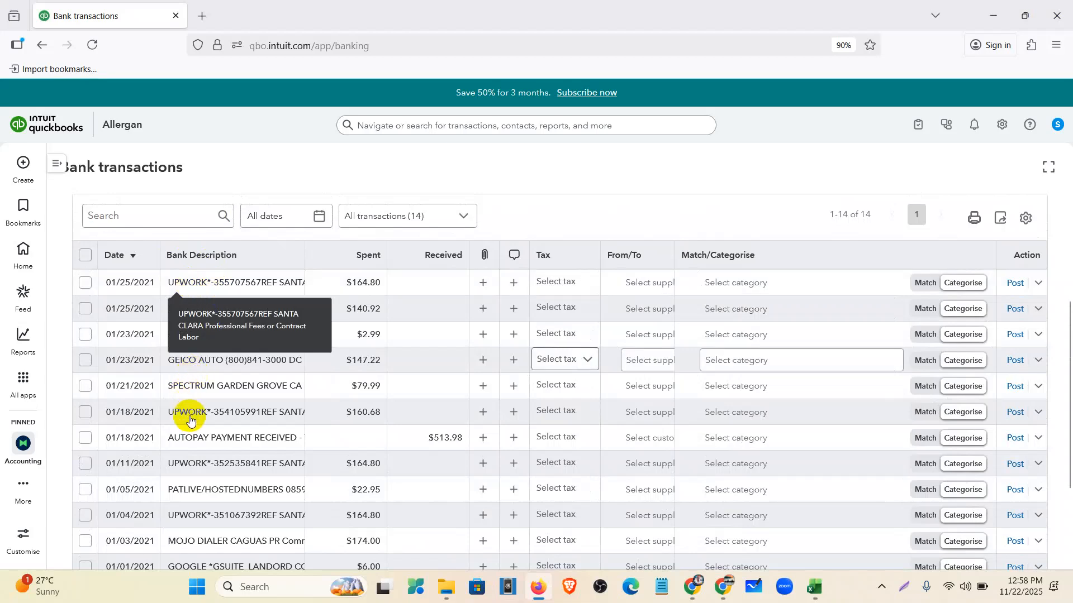
scroll(195, 413, "down", 2)
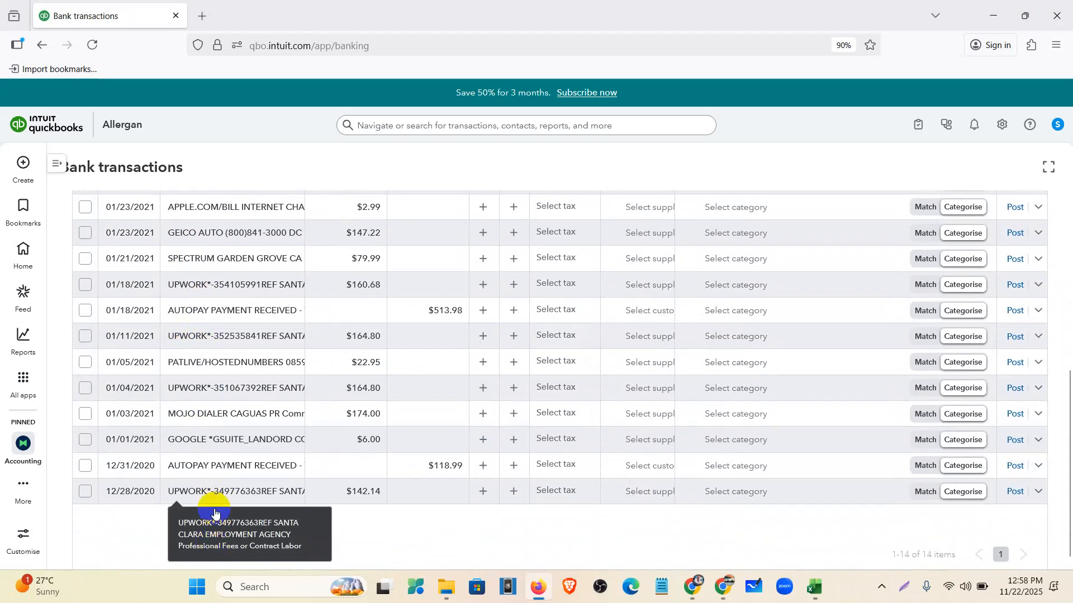
scroll(354, 399, "up", 5)
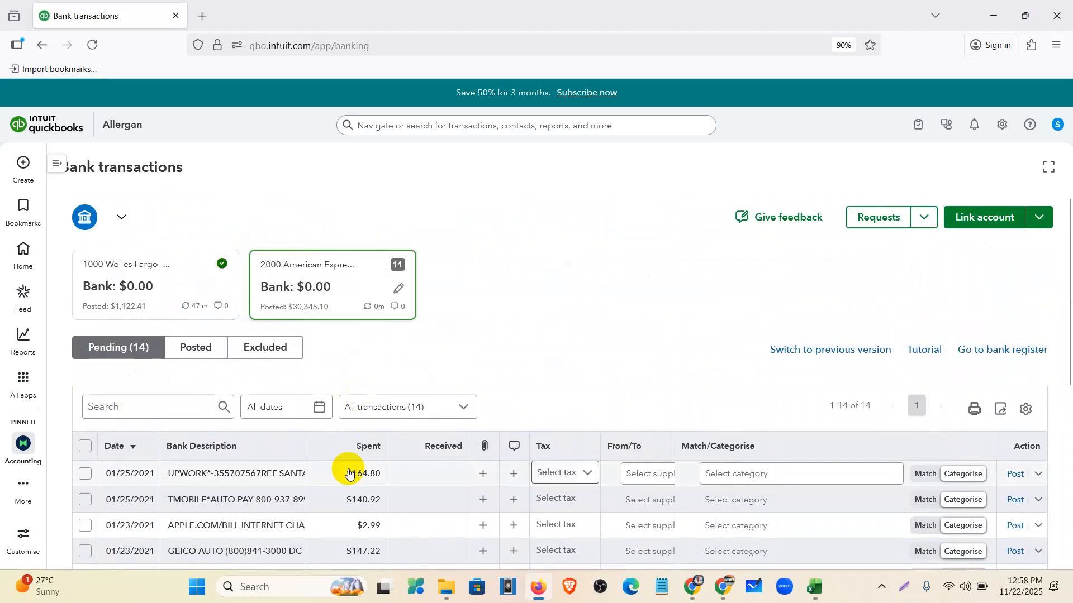
left_click(56, 163)
left_click(98, 288)
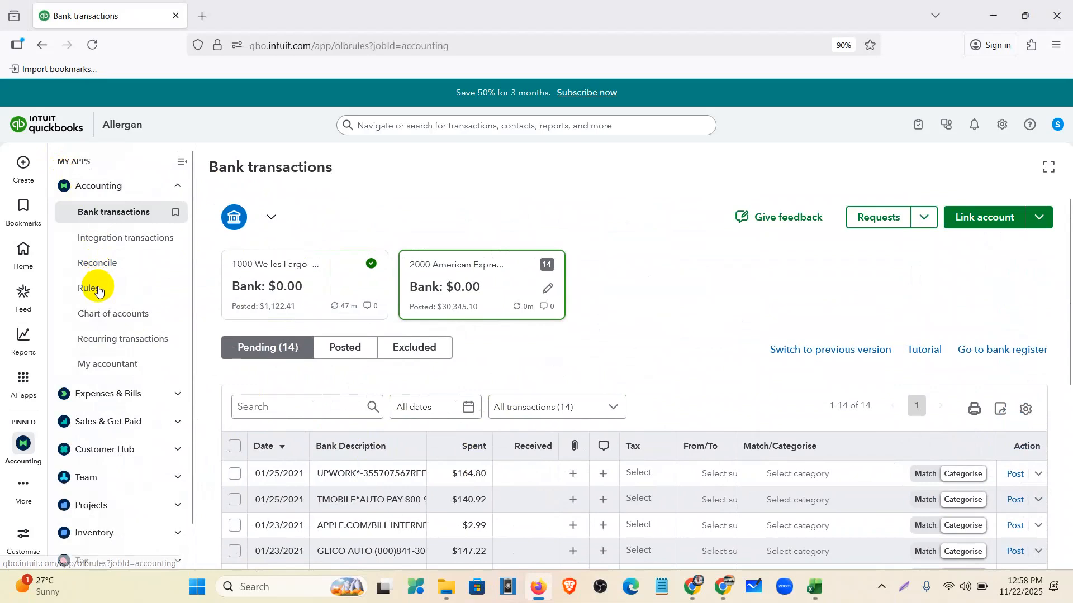
- Start a new money-out bank rule that applies only to 2000 American Express
left_click(182, 162)
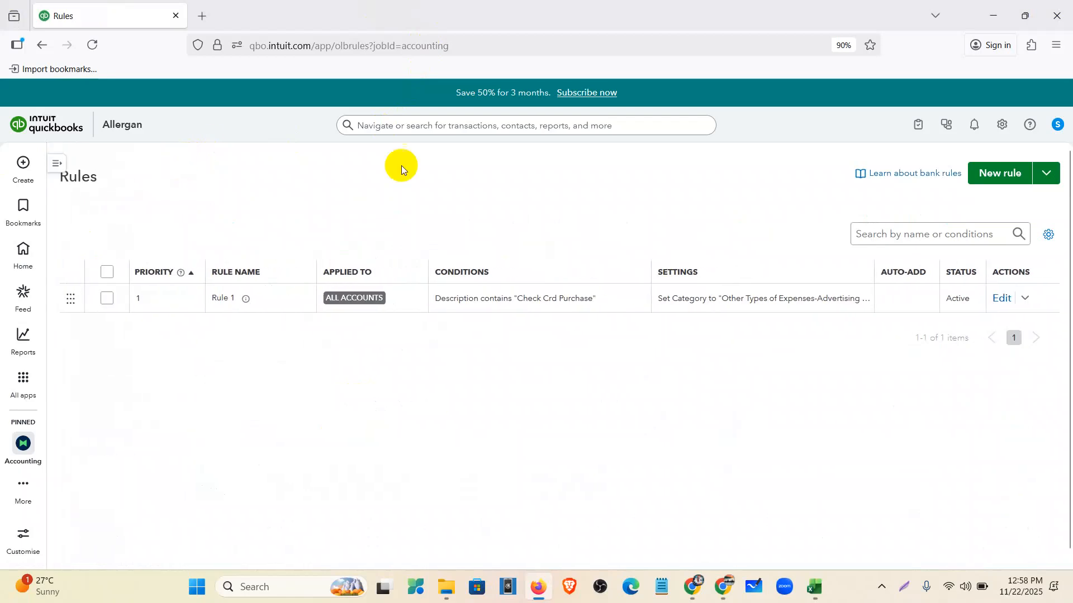
left_click(1012, 179)
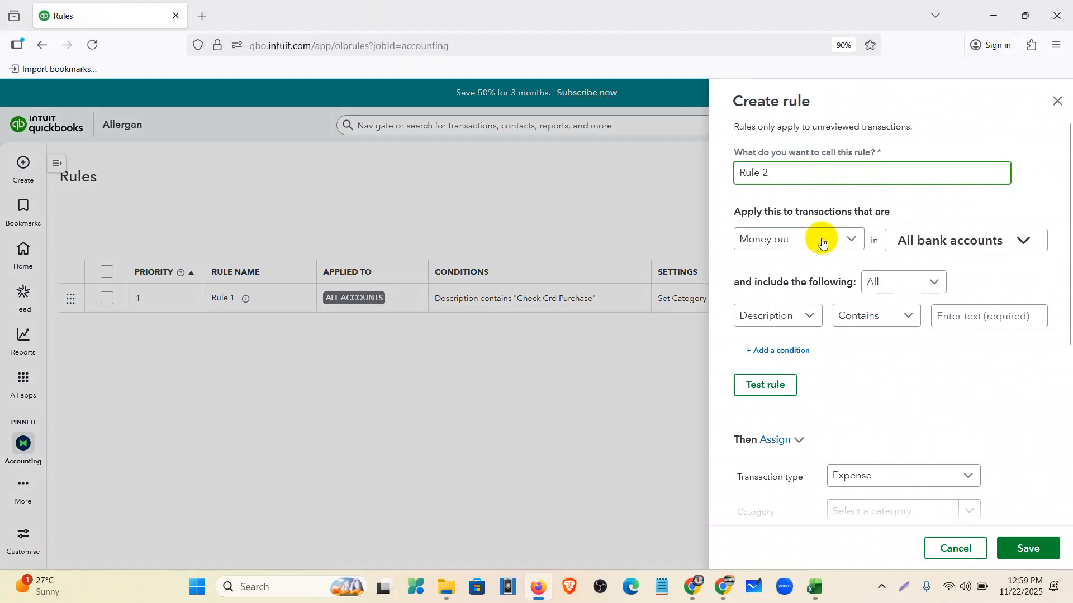
left_click(821, 241)
left_click(782, 267)
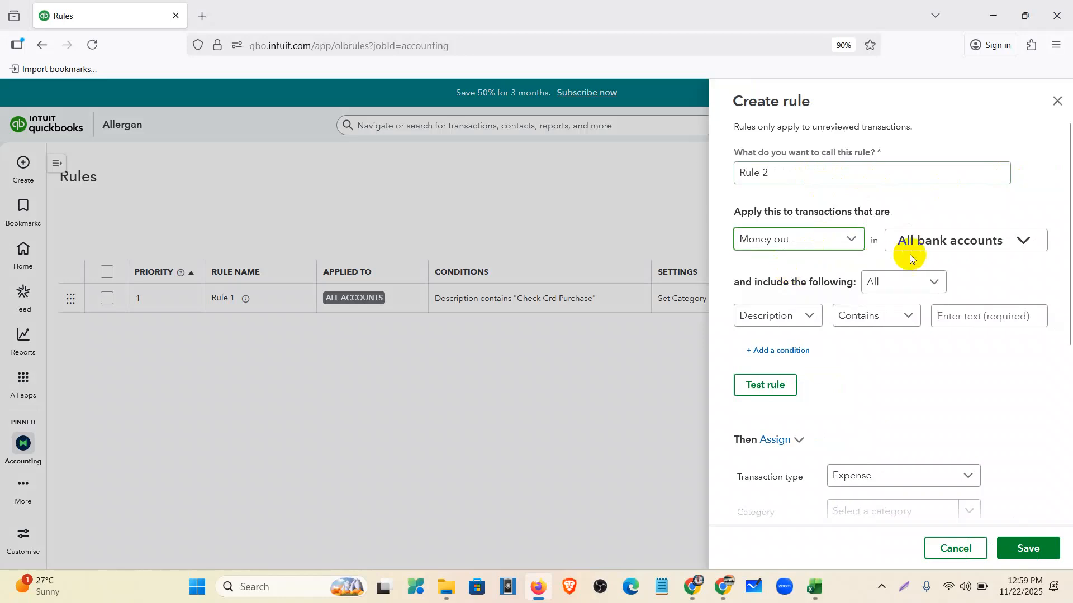
left_click(923, 248)
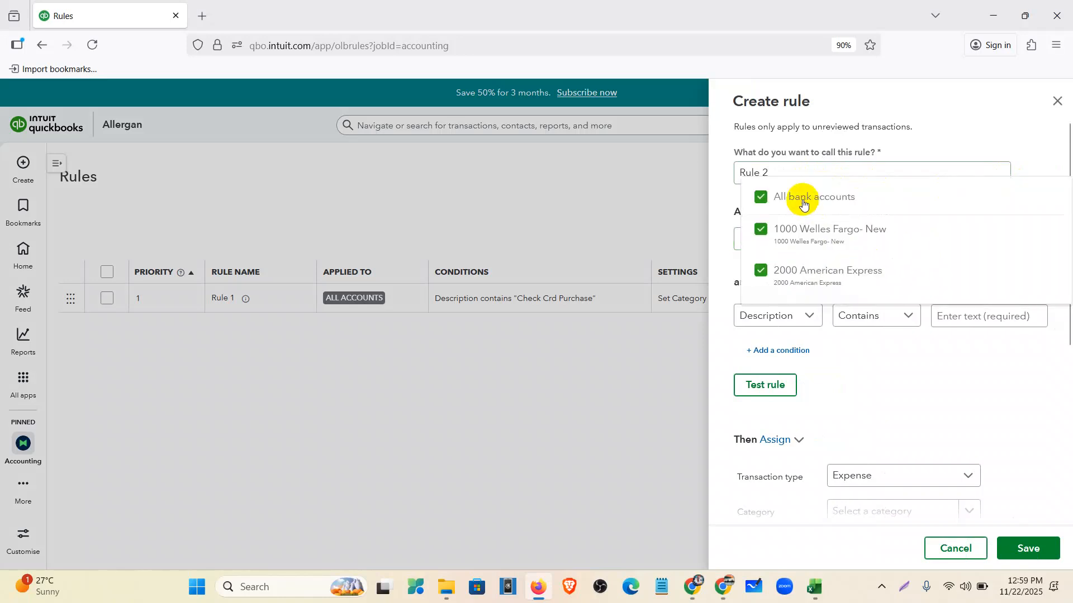
left_click(755, 199)
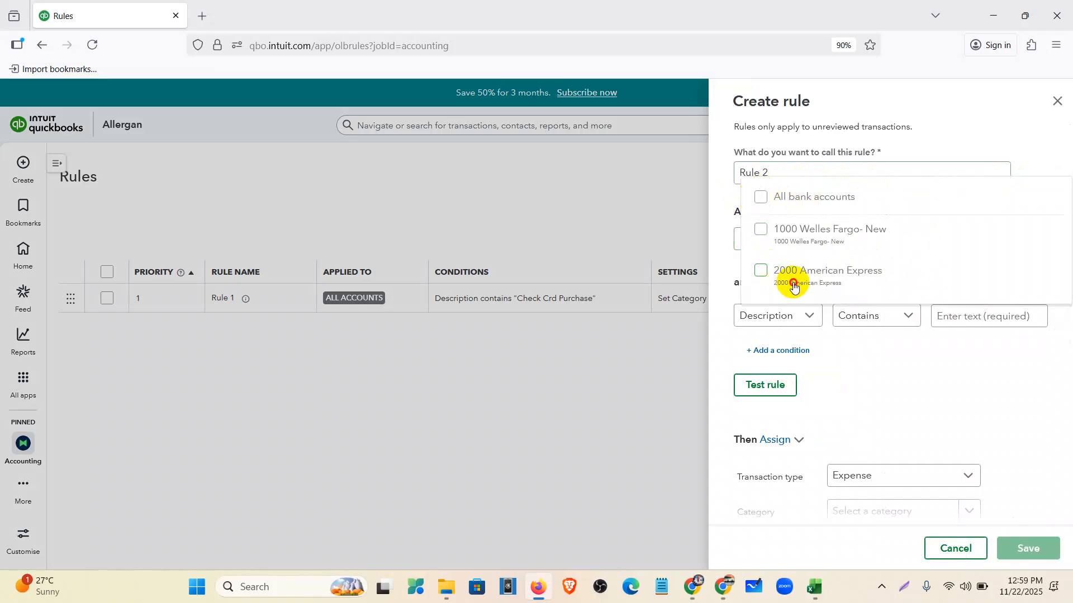
left_click(794, 285)
left_click(958, 376)
- Match any condition where Description contains UPWORK, checking the spreadsheet's UPWORK description
left_click(884, 283)
left_click(892, 310)
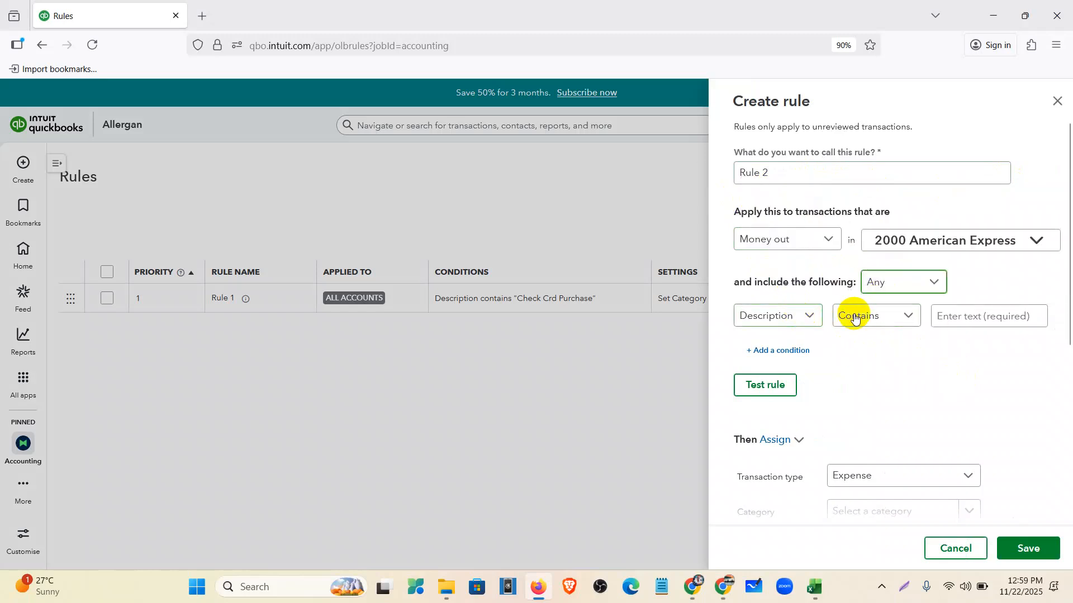
left_click(799, 318)
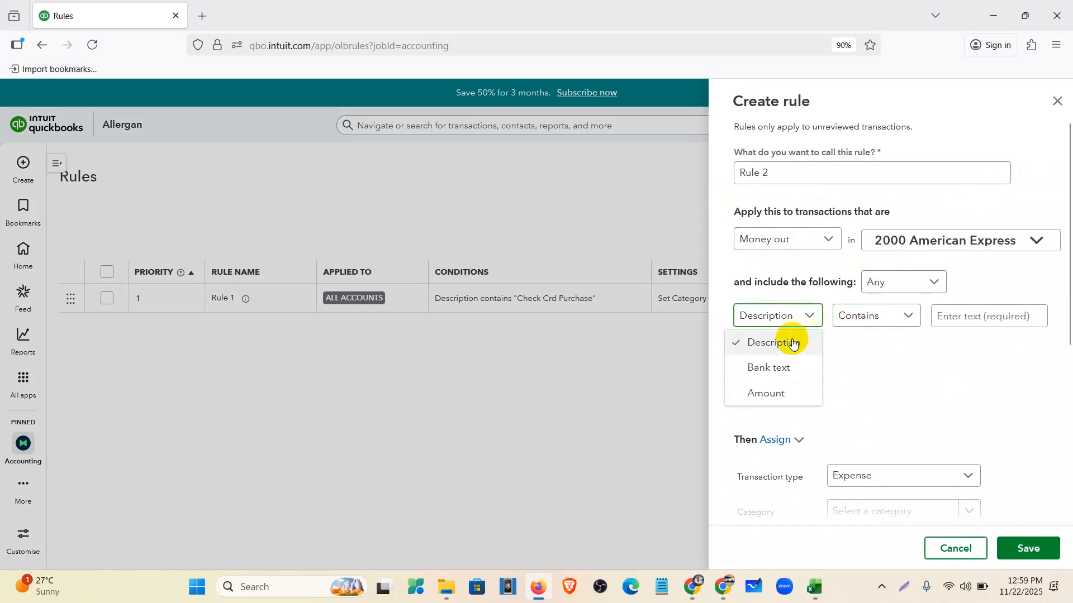
left_click(956, 316)
left_click(817, 598)
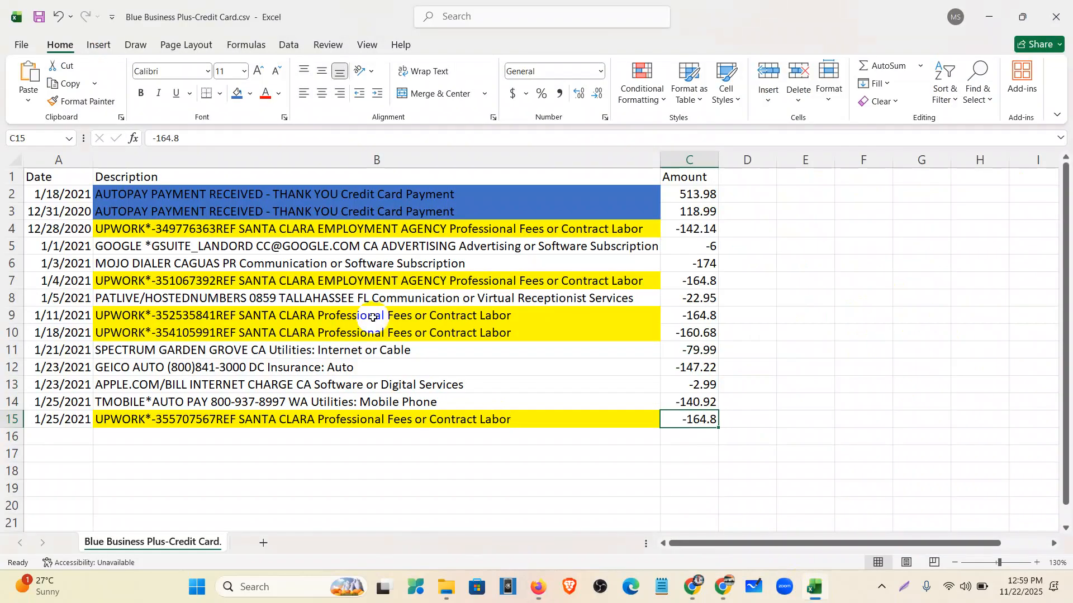
left_click(187, 228)
left_click(191, 138)
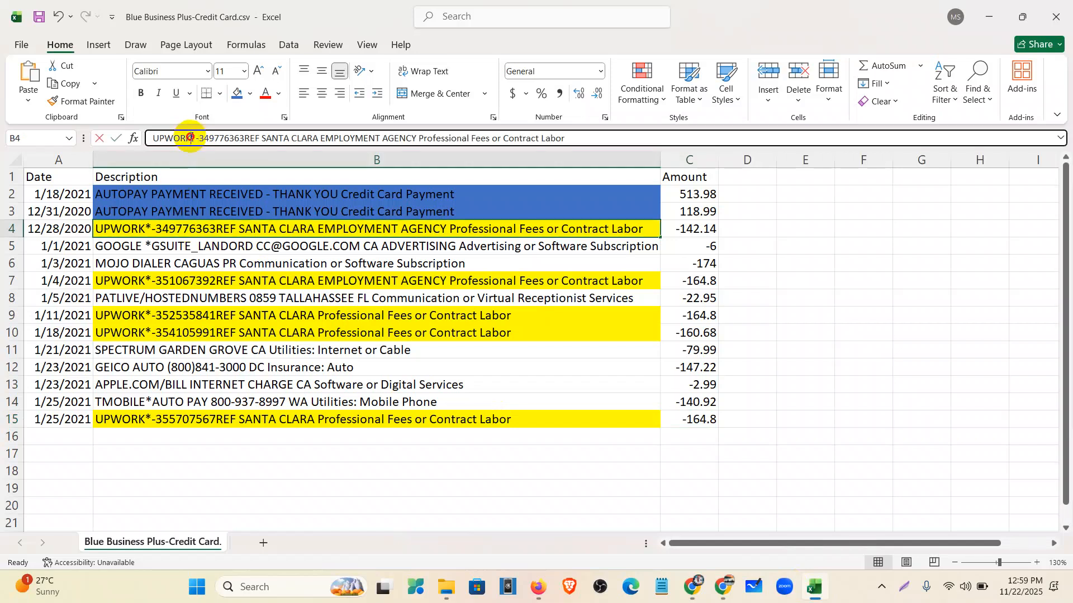
left_click(536, 471)
left_click(537, 587)
left_click(970, 324)
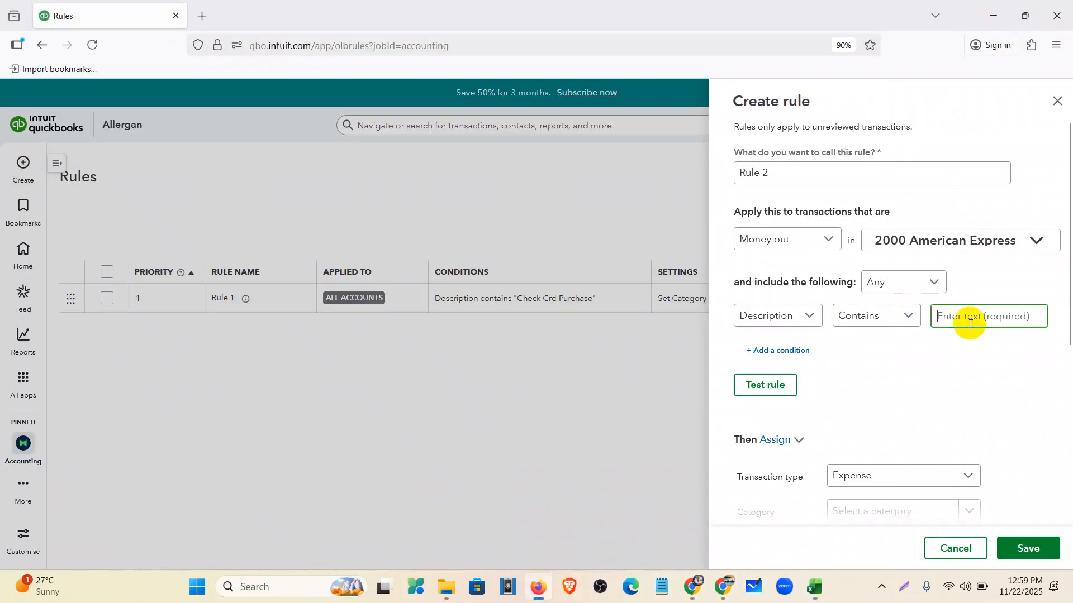
scroll(886, 364, "down", 2)
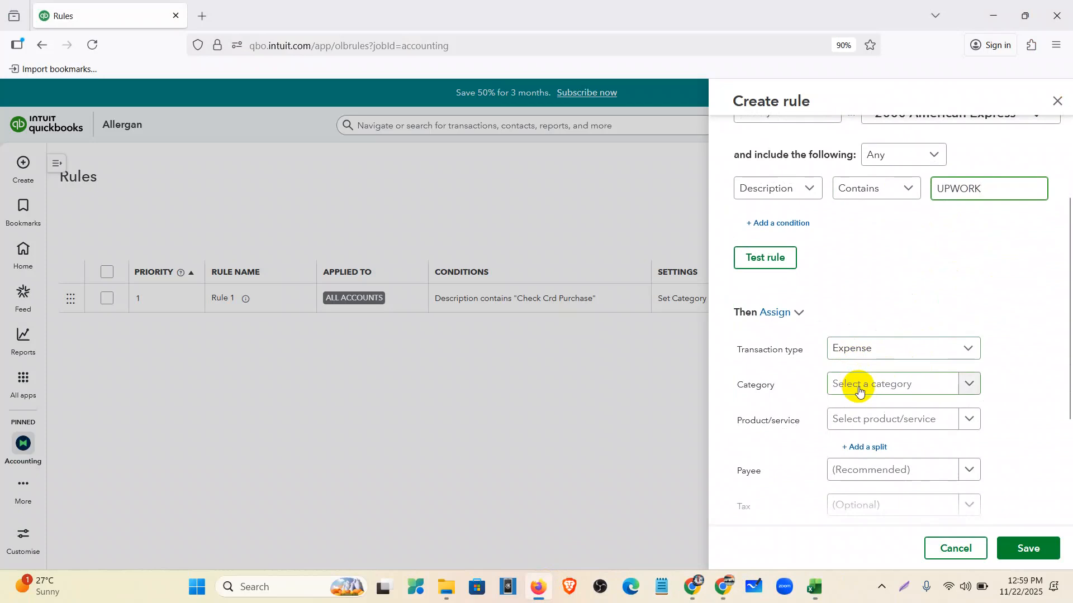
- Copy the Amex transaction table A1:C15 from the Excel spreadsheet
left_click(695, 597)
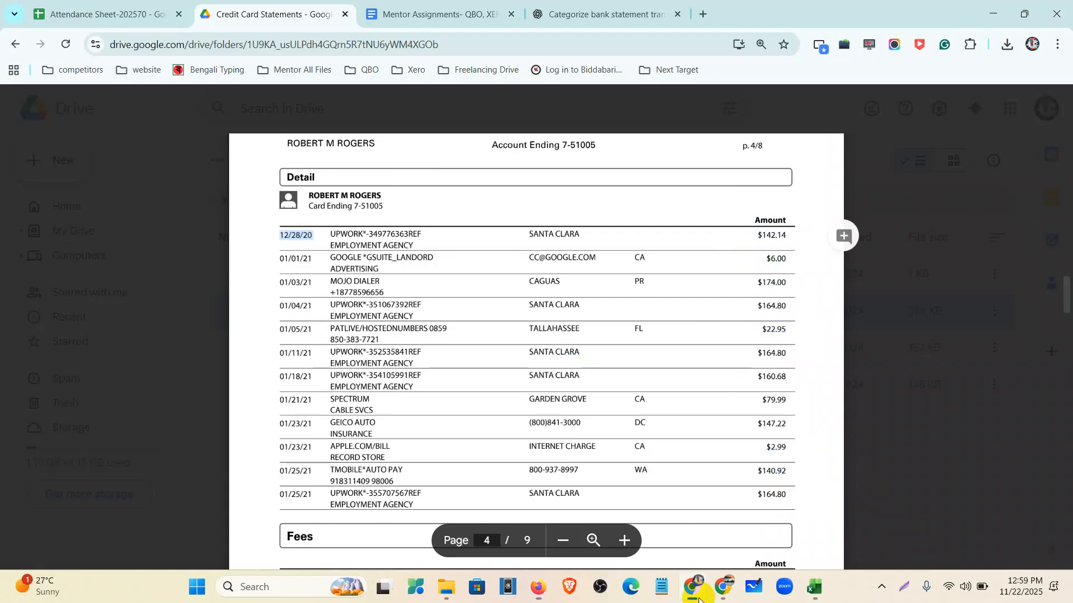
left_click(606, 14)
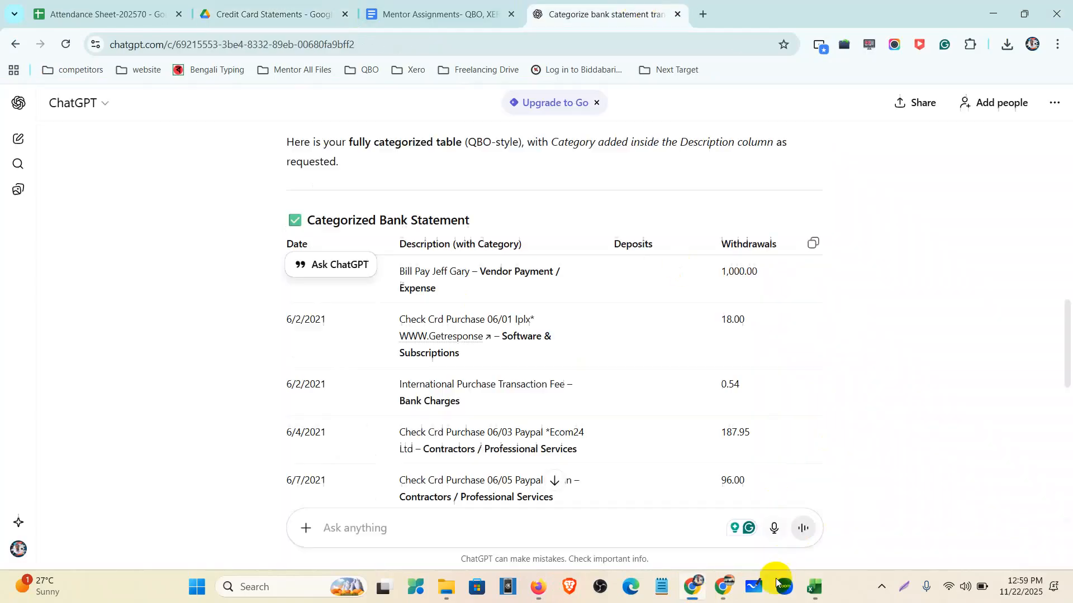
left_click(814, 586)
left_click_drag(31, 176, 666, 423)
key("ctrl+c")
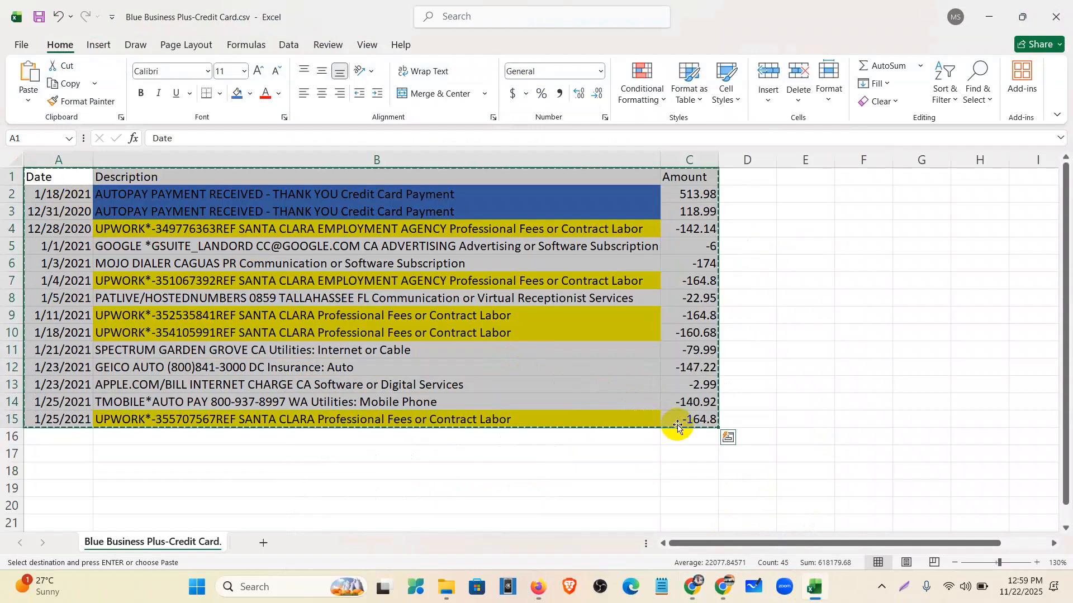
- Send the pasted transactions to ChatGPT as text for QBO-style categorization and review the UPWORK result
left_click(693, 587)
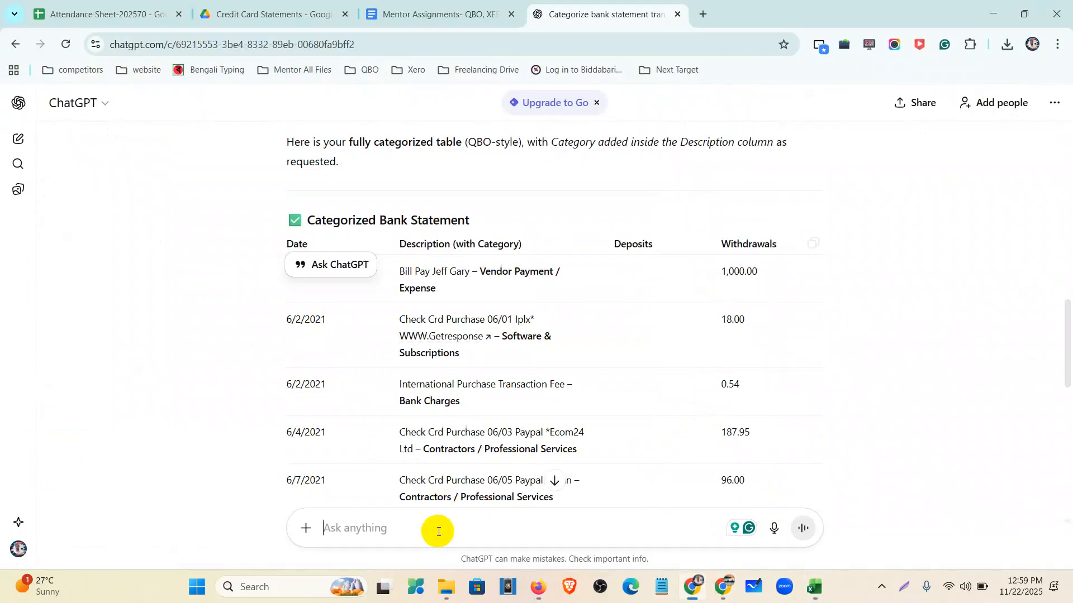
left_click(438, 529)
key("ctrl+v")
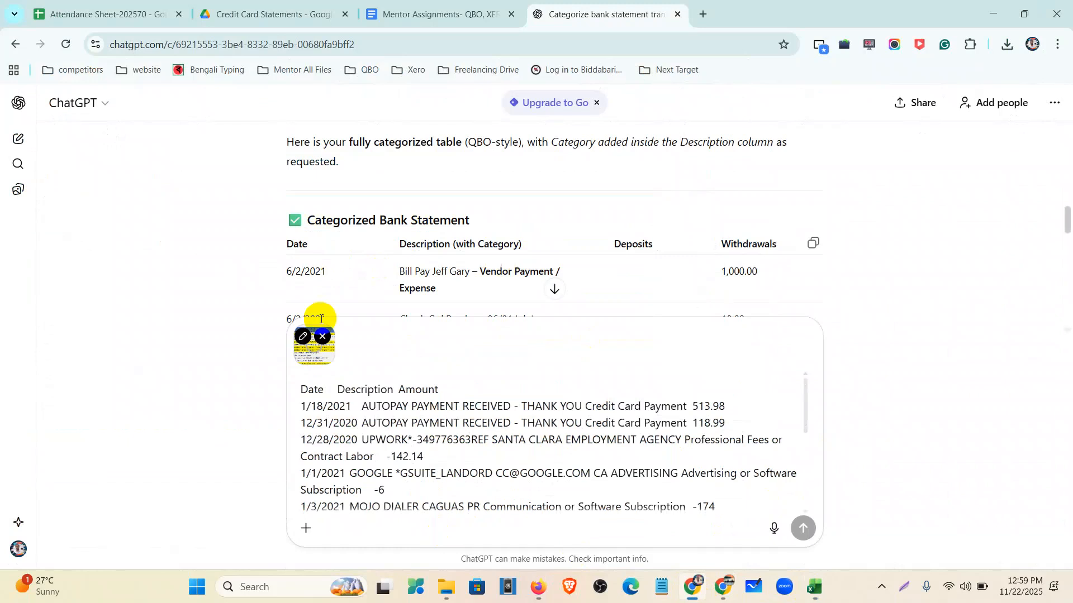
left_click(323, 336)
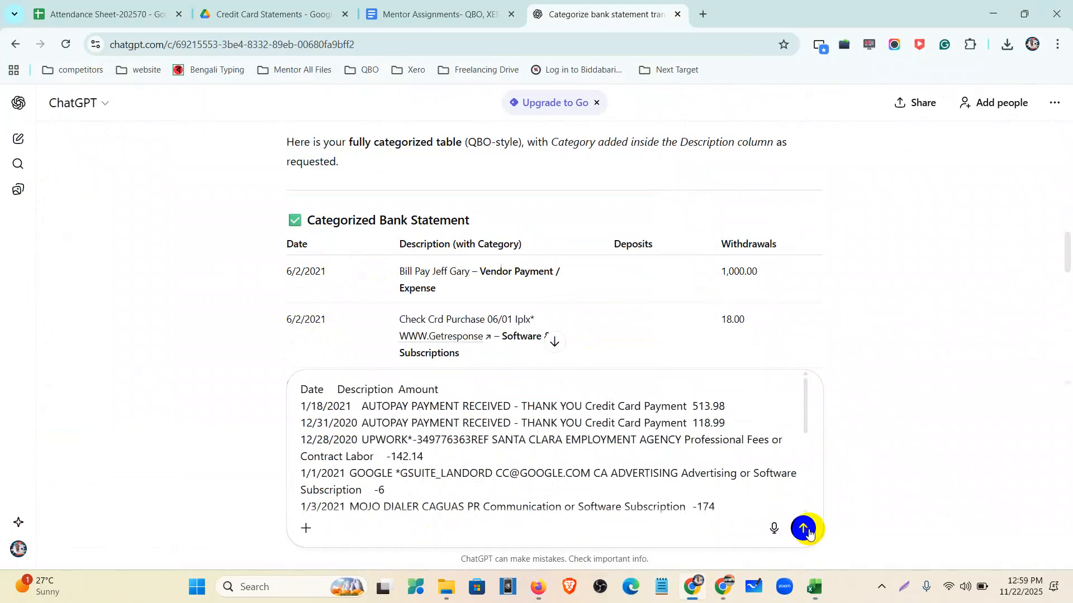
left_click(808, 532)
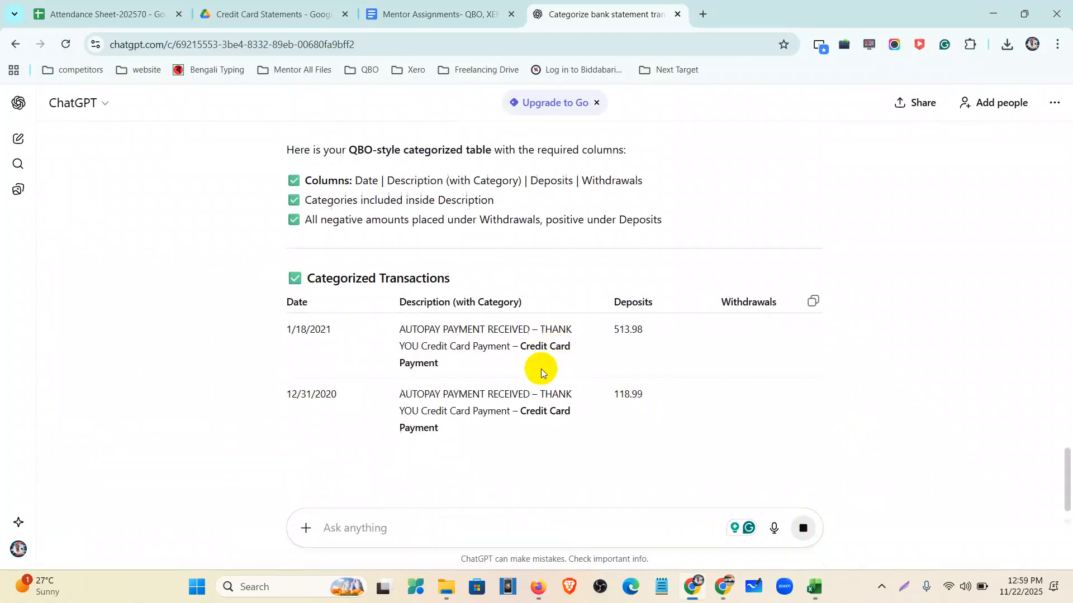
left_click_drag(394, 409, 556, 412)
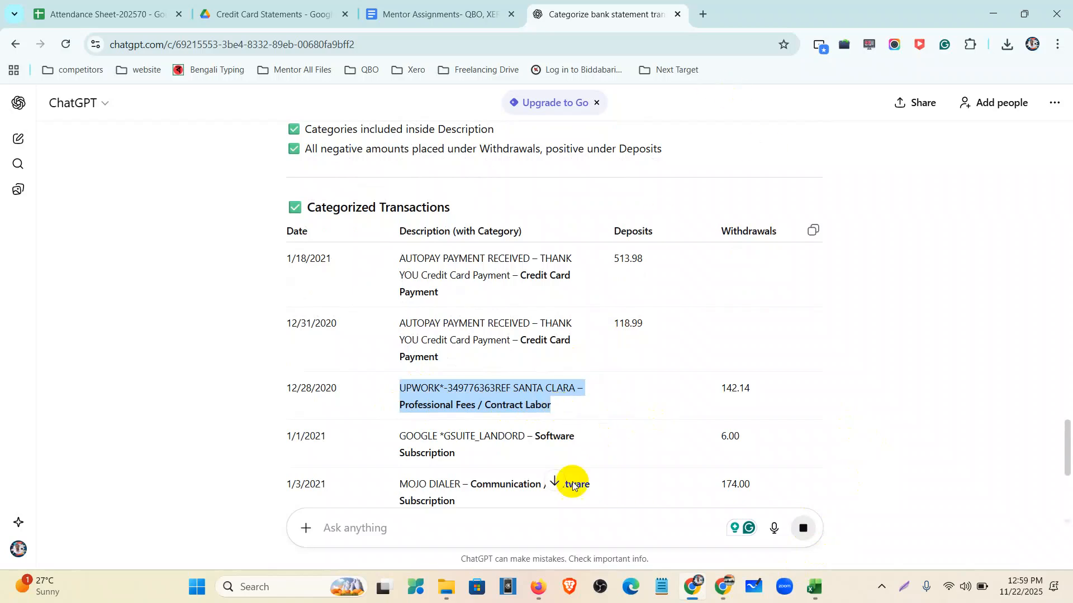
left_click(534, 586)
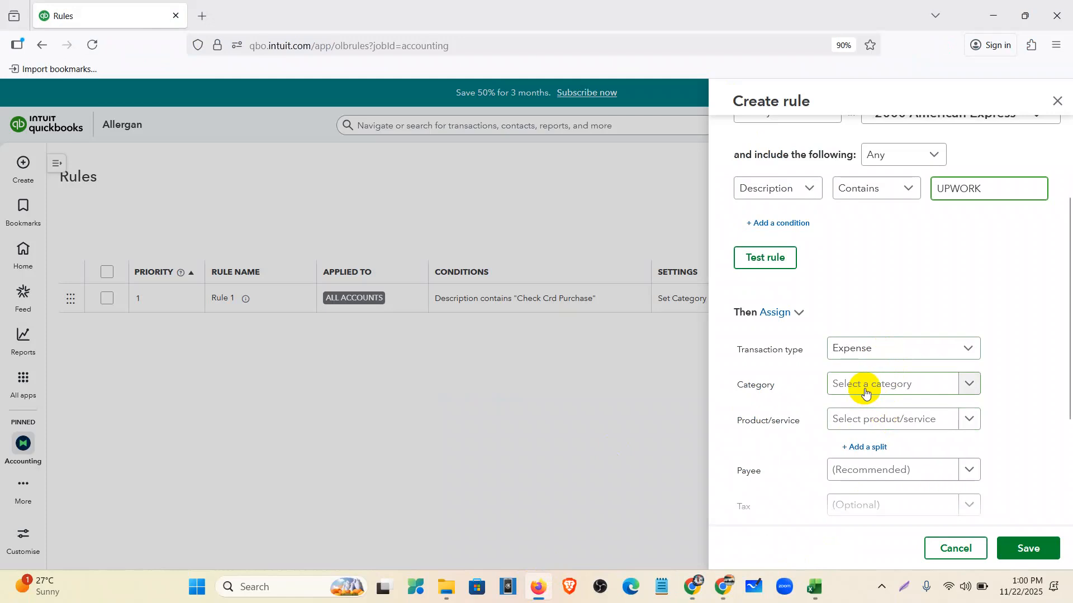
- Set the rule's category to Legal and professional fees
left_click(970, 381)
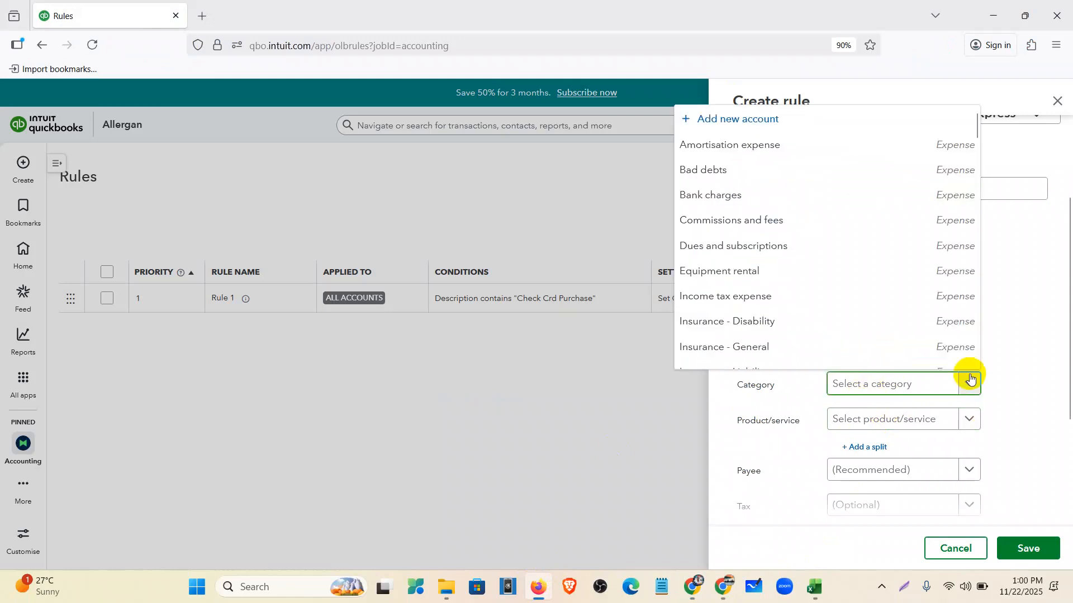
type("pro")
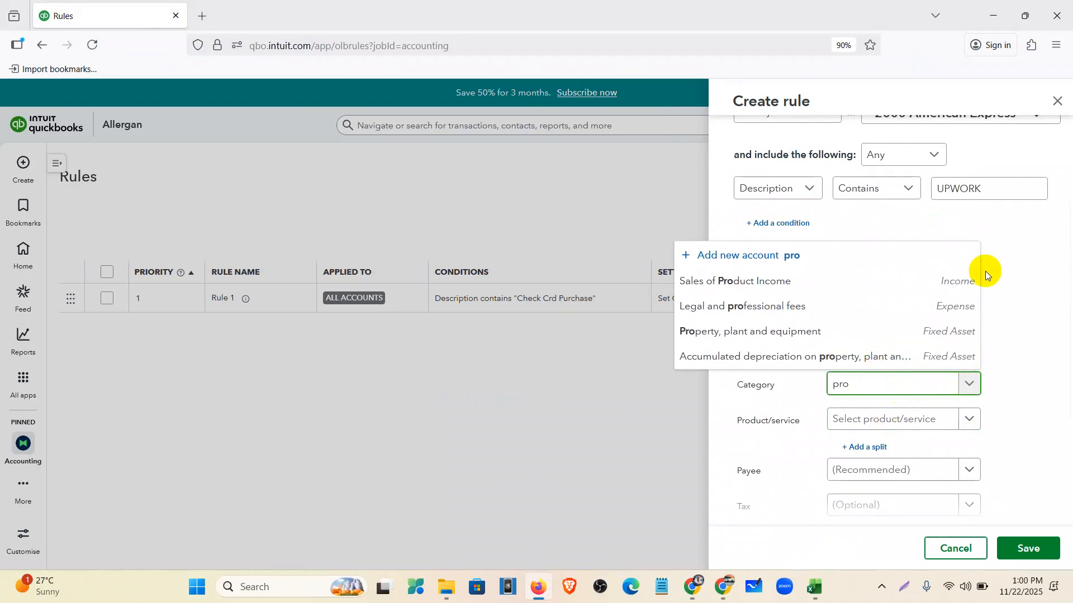
left_click(866, 305)
scroll(863, 391, "down", 3)
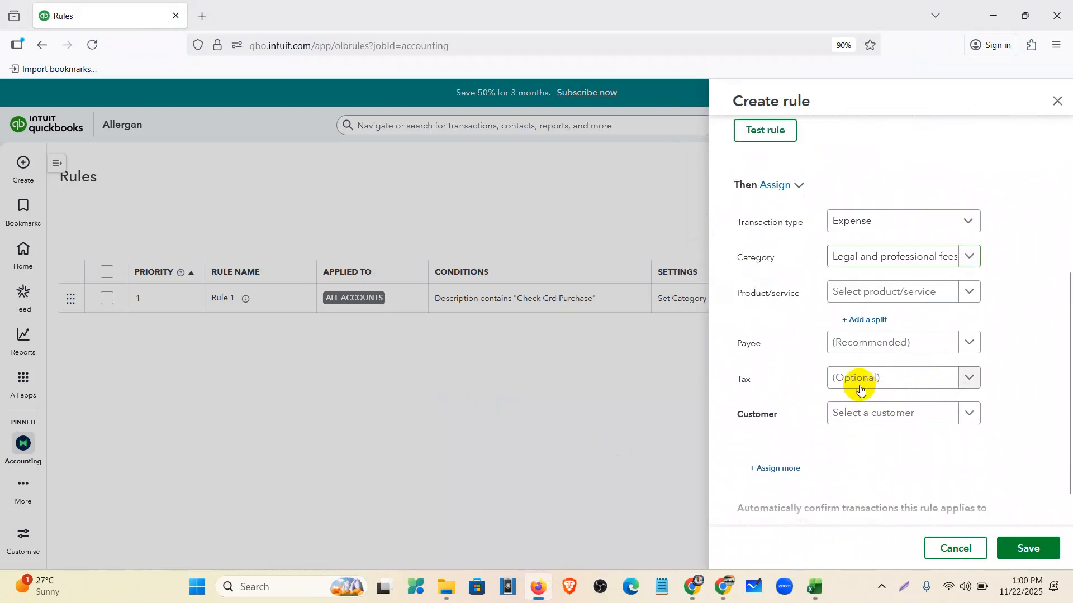
- Clear the stray table text accidentally pasted into the Payee field
left_click(856, 350)
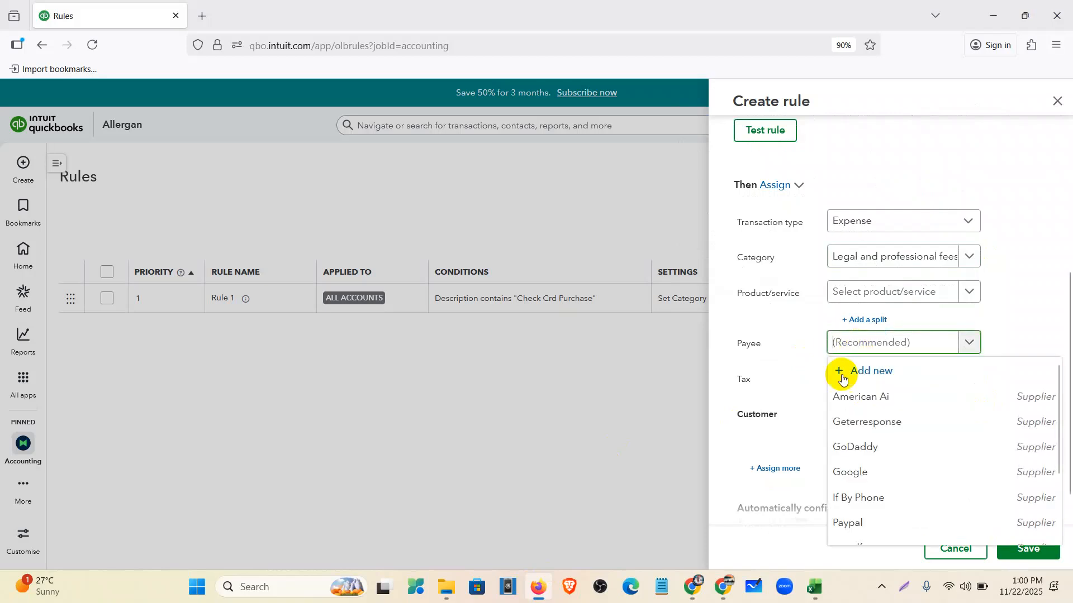
key("ctrl+v")
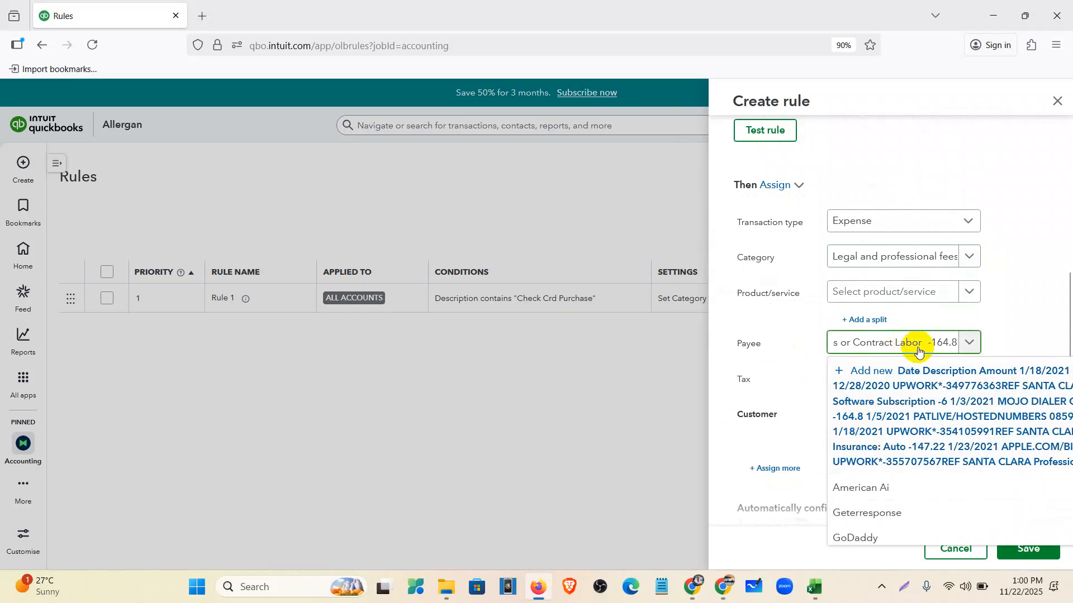
key("ctrl+a")
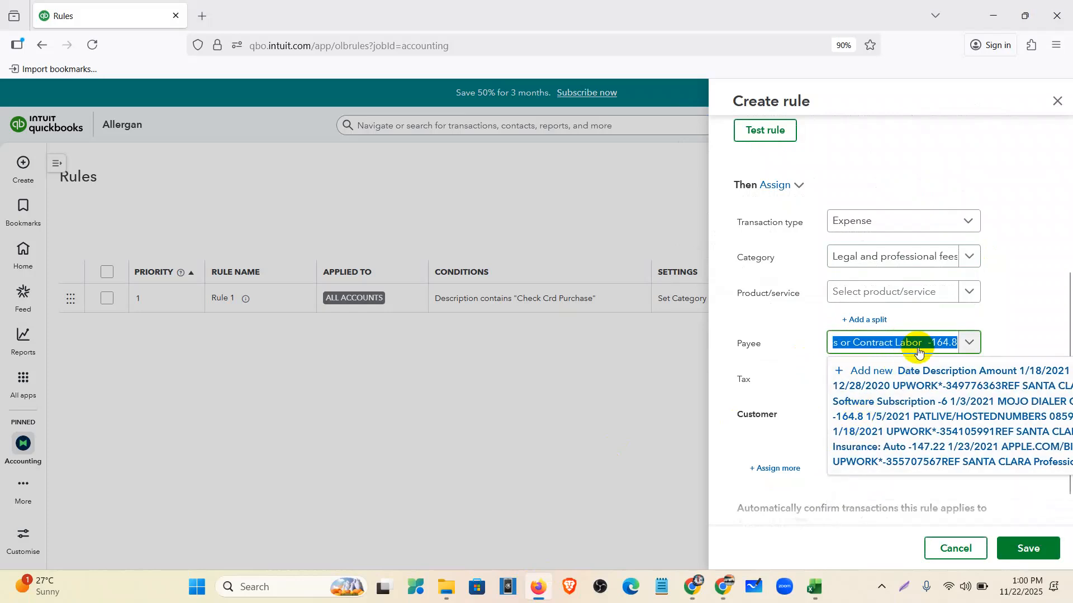
key("BackSpace")
- Copy the word UPWORK from cell B4's description in Excel for the payee name
left_click(814, 587)
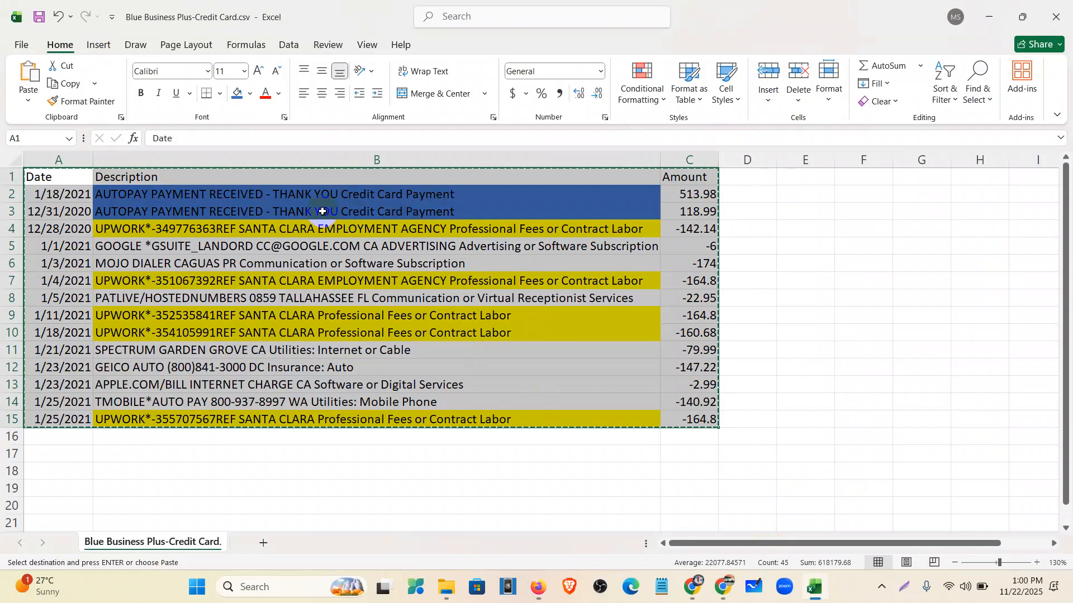
left_click(322, 211)
left_click(141, 231)
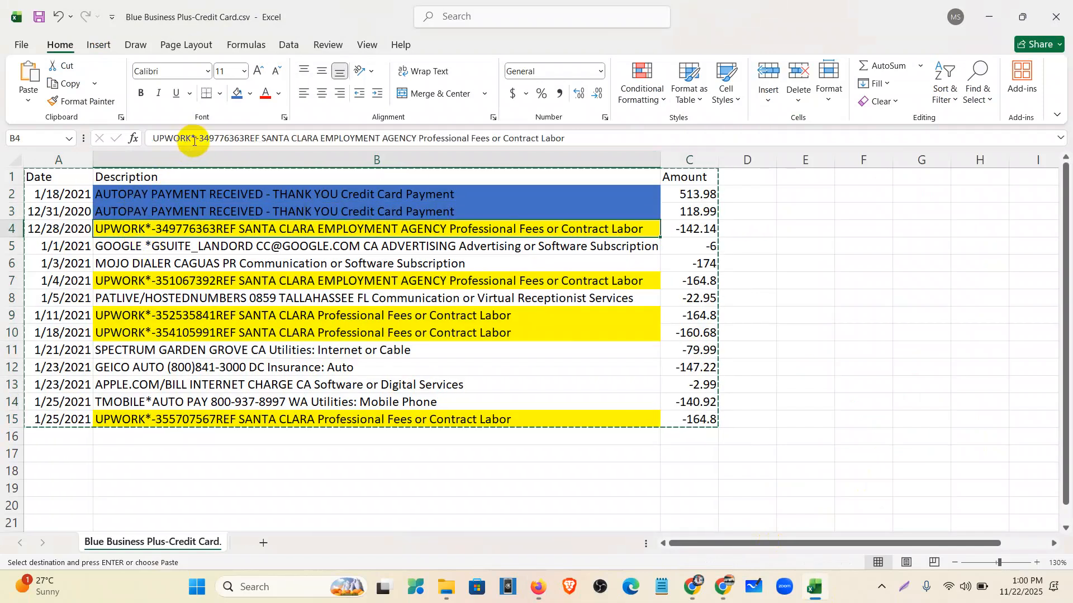
double_click(190, 138)
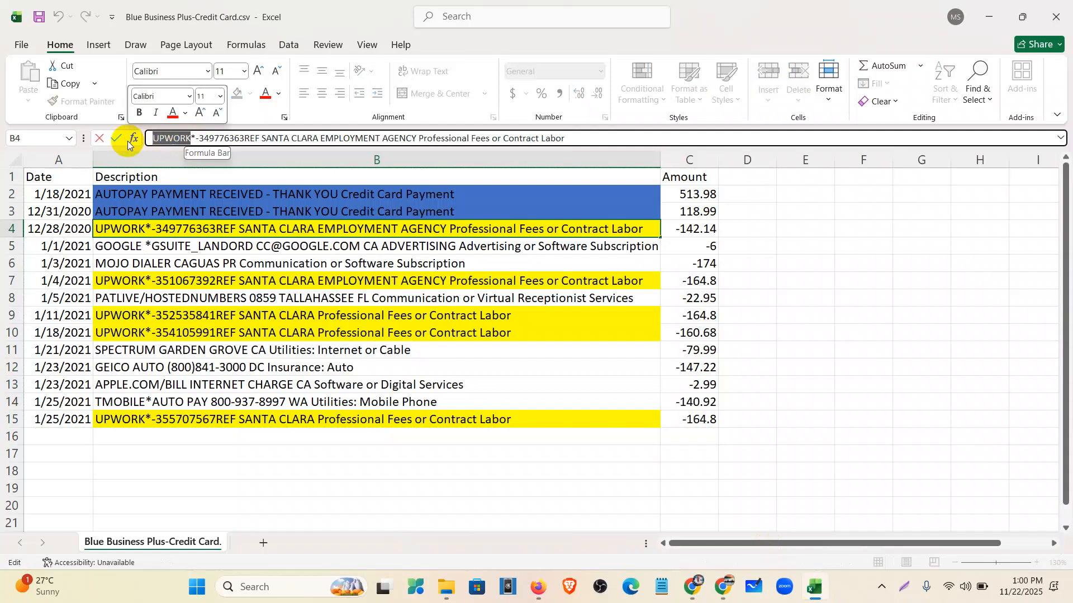
left_click(239, 469)
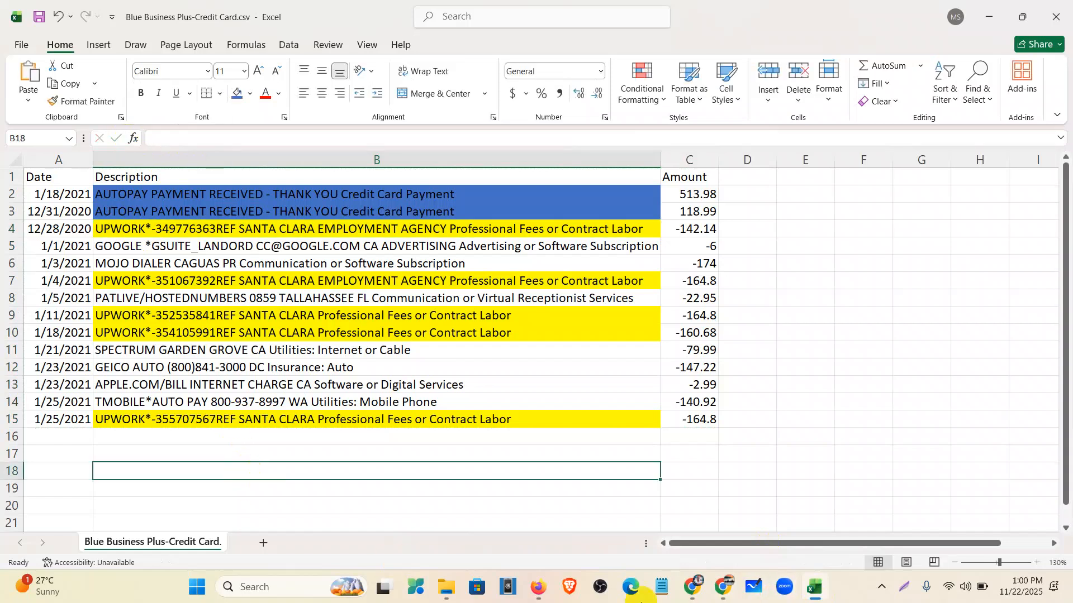
left_click(537, 587)
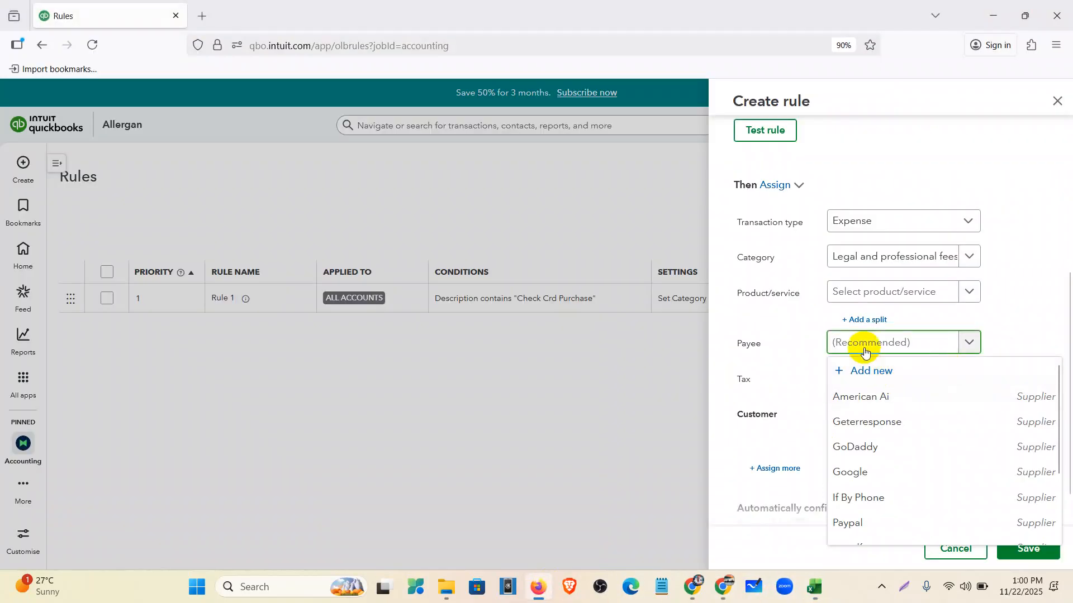
- Add UPWORK as a new payee, set tax to No Vat (0%), and save Rule 2
left_click(893, 374)
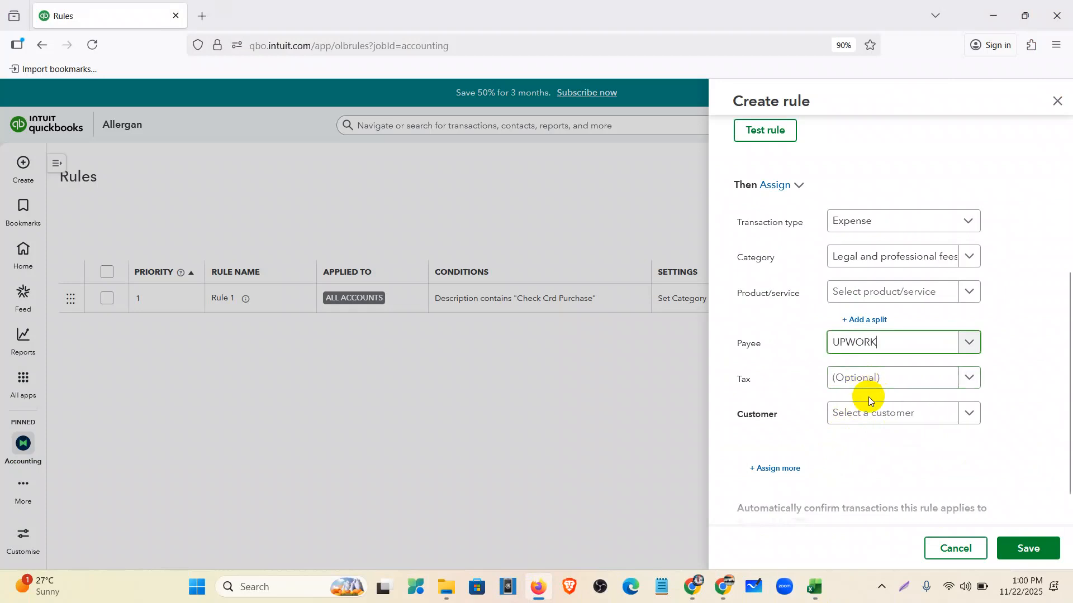
left_click(873, 383)
left_click(884, 452)
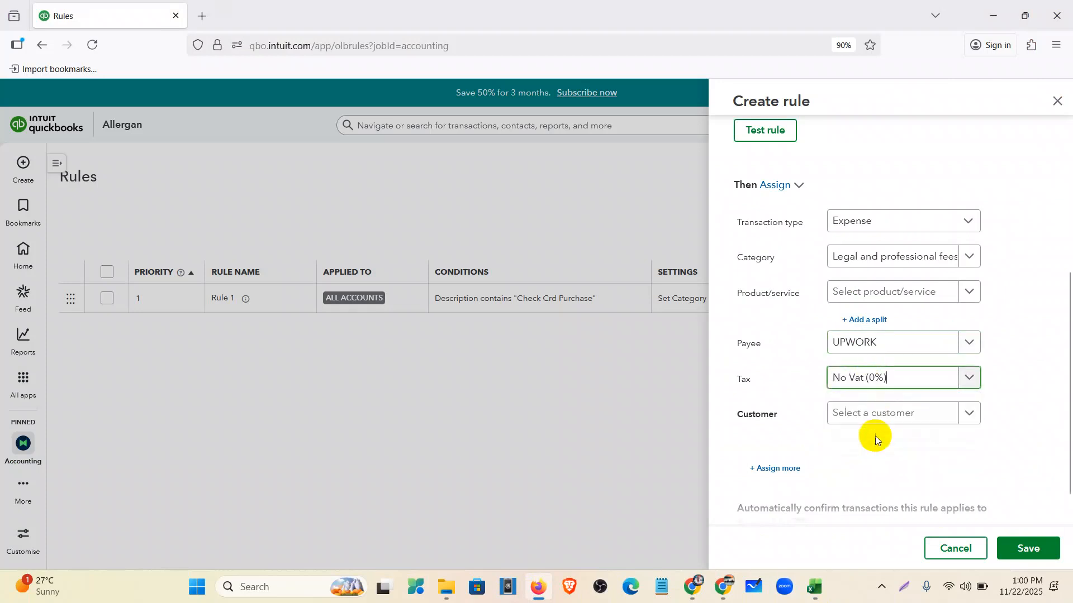
scroll(806, 500, "down", 1)
left_click(1032, 547)
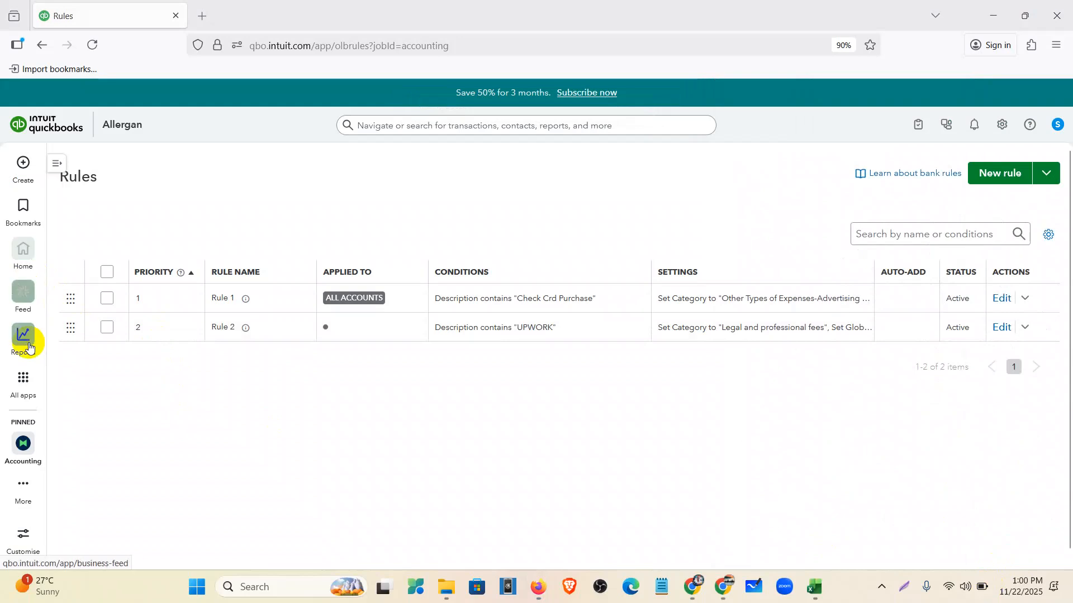
- Select the 01/25, 01/18, 01/11 and 12/28 UPWORK charges and post all five ($797.22)
left_click(76, 210)
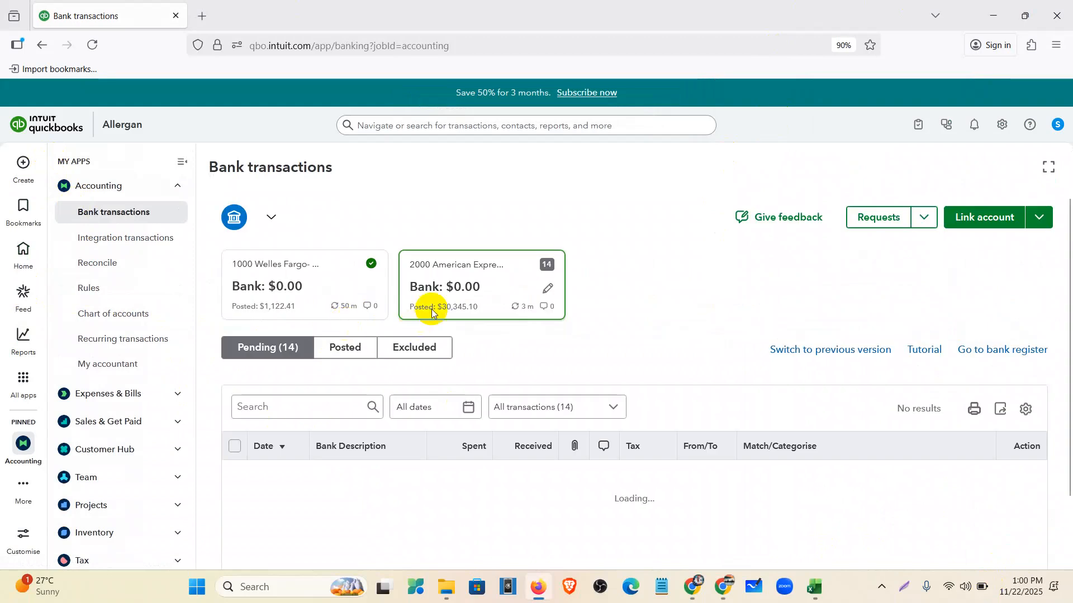
left_click(181, 161)
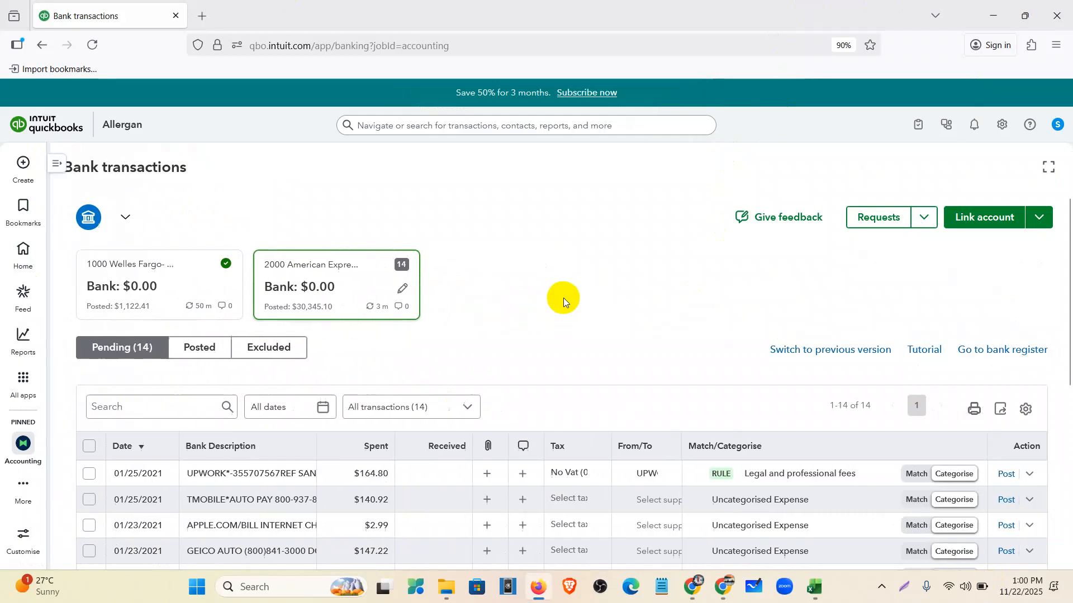
scroll(559, 298, "down", 5)
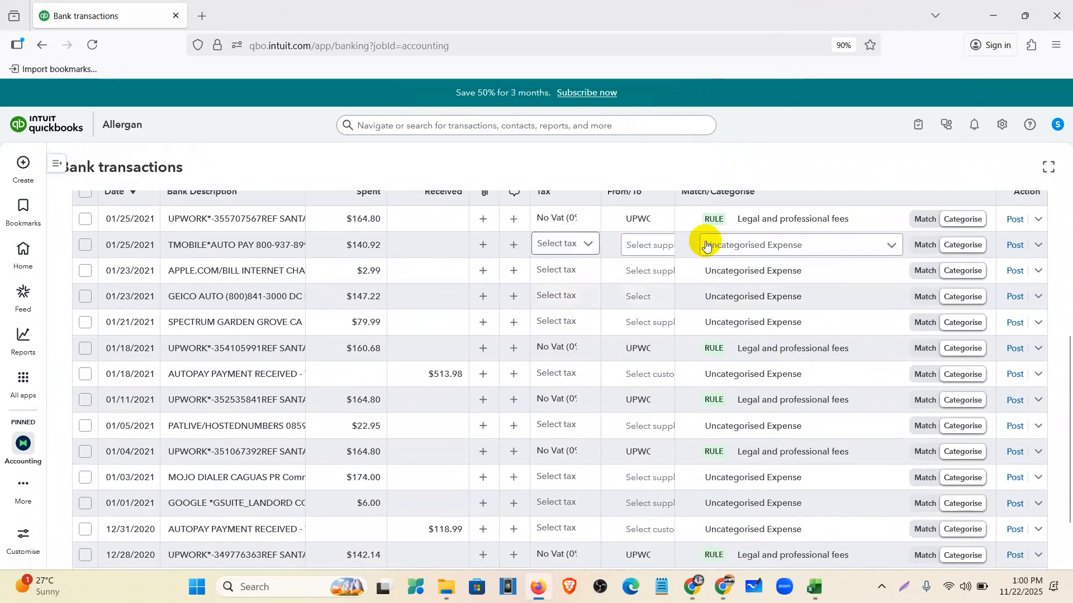
left_click(84, 220)
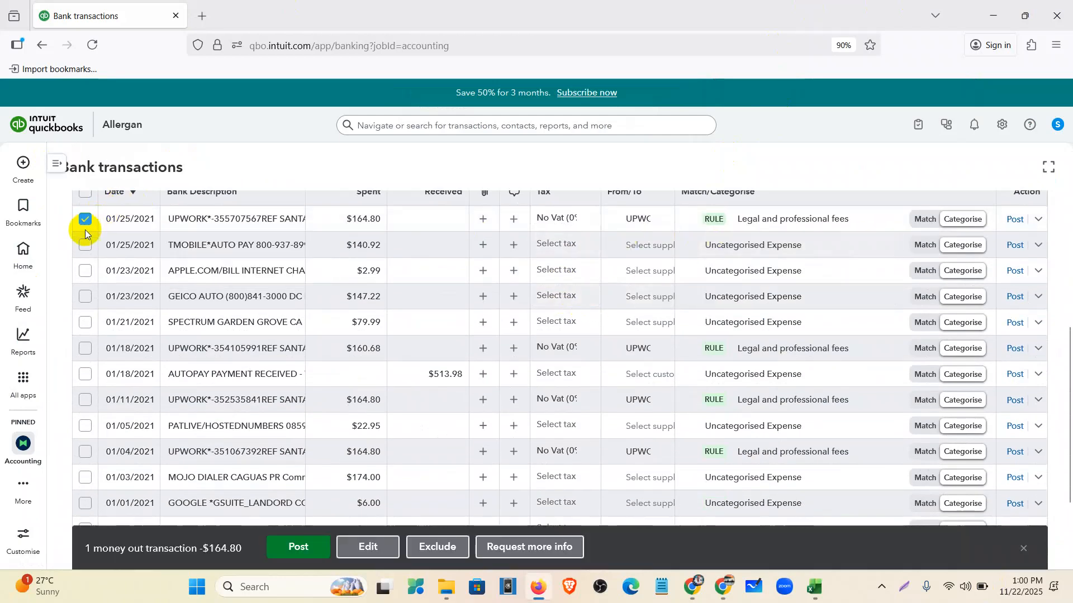
left_click(85, 348)
scroll(88, 350, "down", 3)
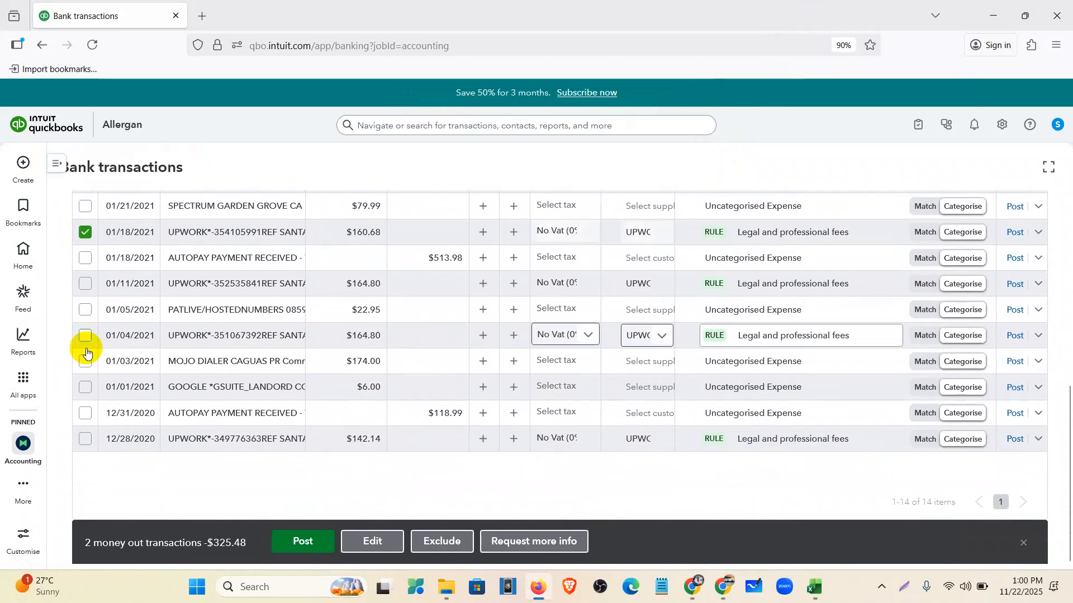
left_click(85, 287)
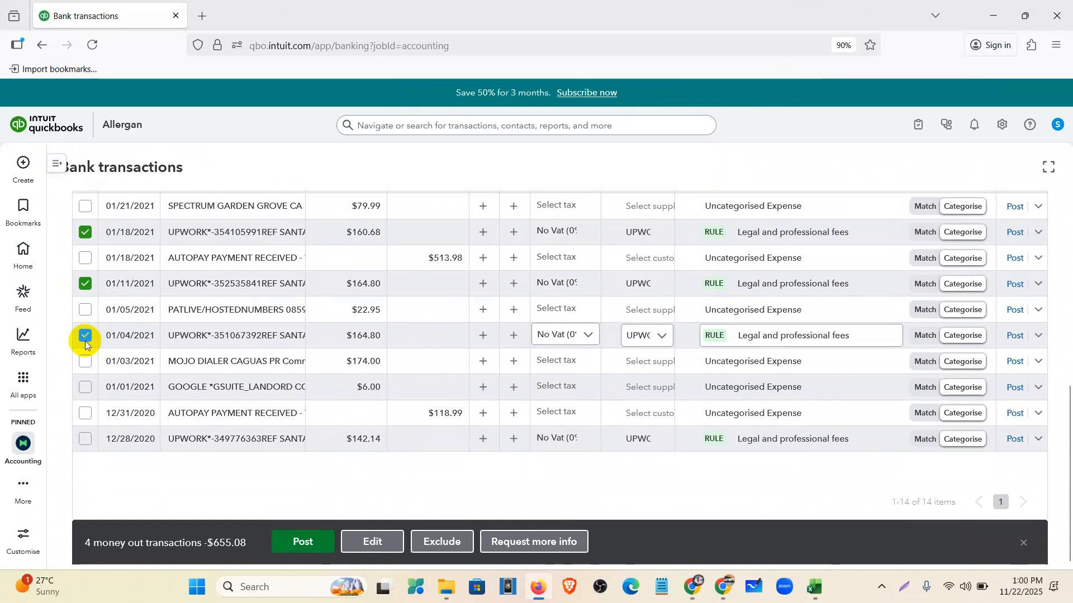
left_click(83, 442)
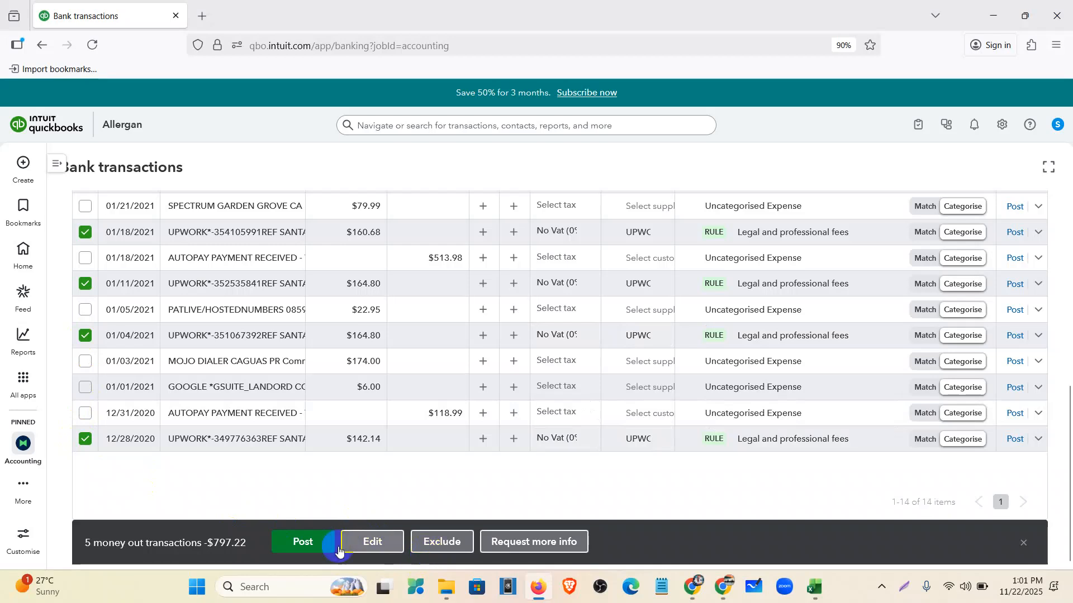
left_click(301, 545)
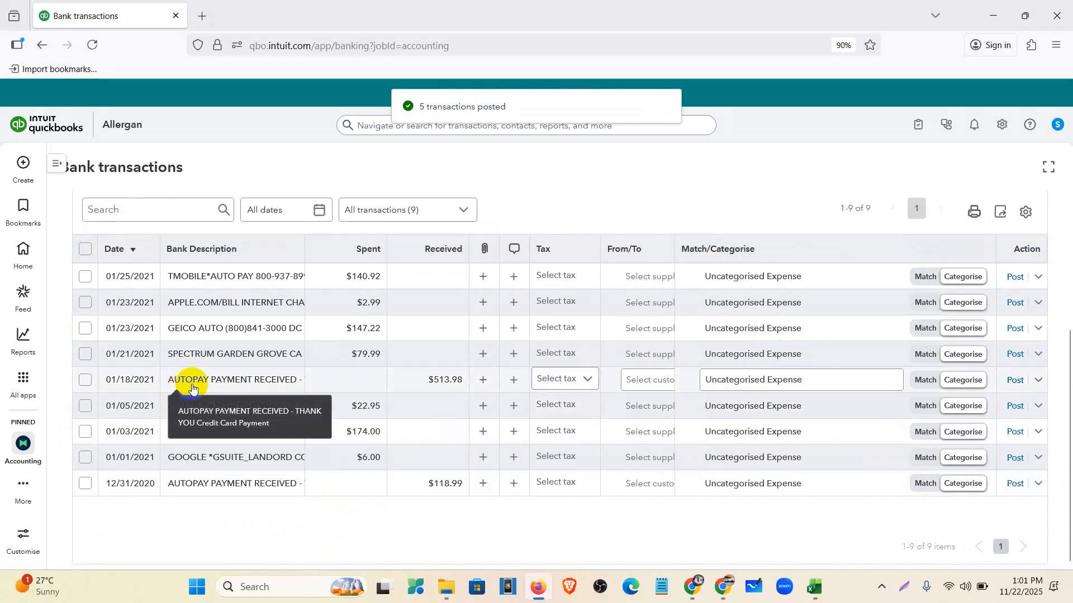
- Post the 01/18/2021 $513.98 AUTOPAY row as a Credit Card Payment from 1000 Welles Fargo- New
left_click(192, 388)
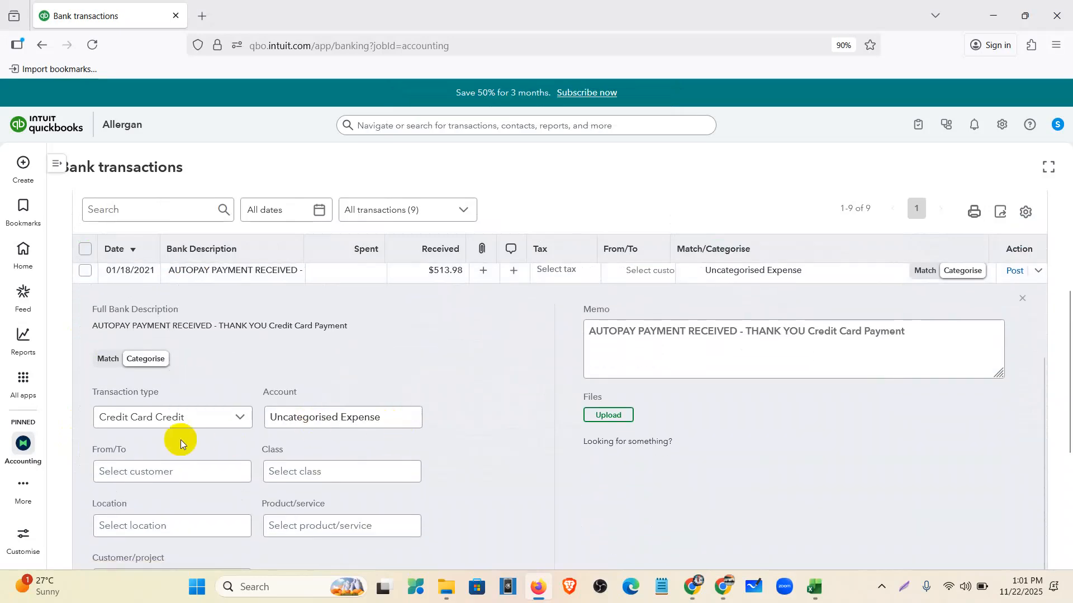
left_click(189, 423)
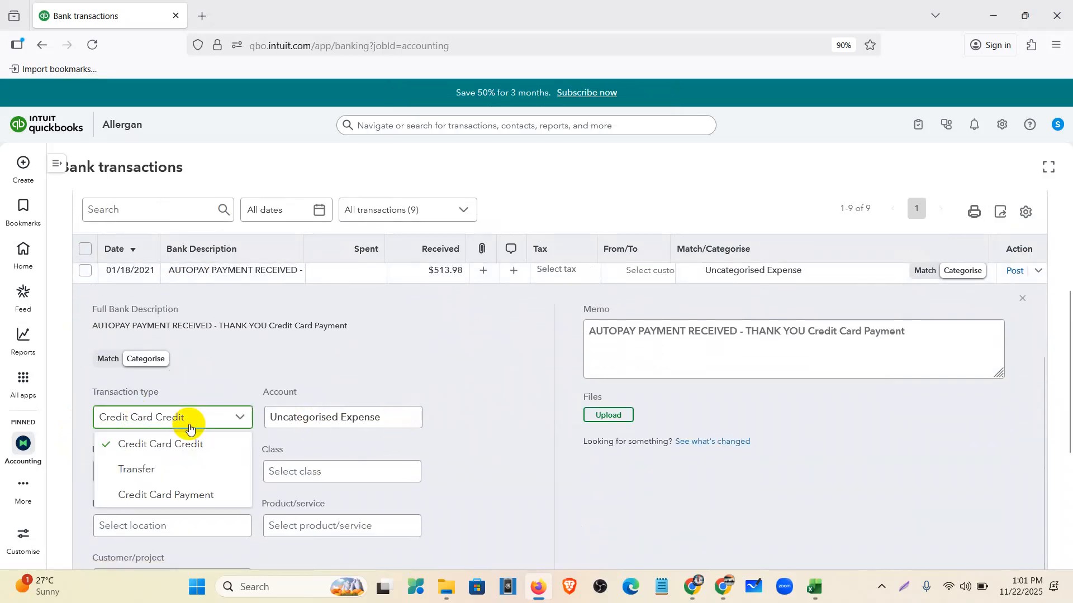
left_click(185, 495)
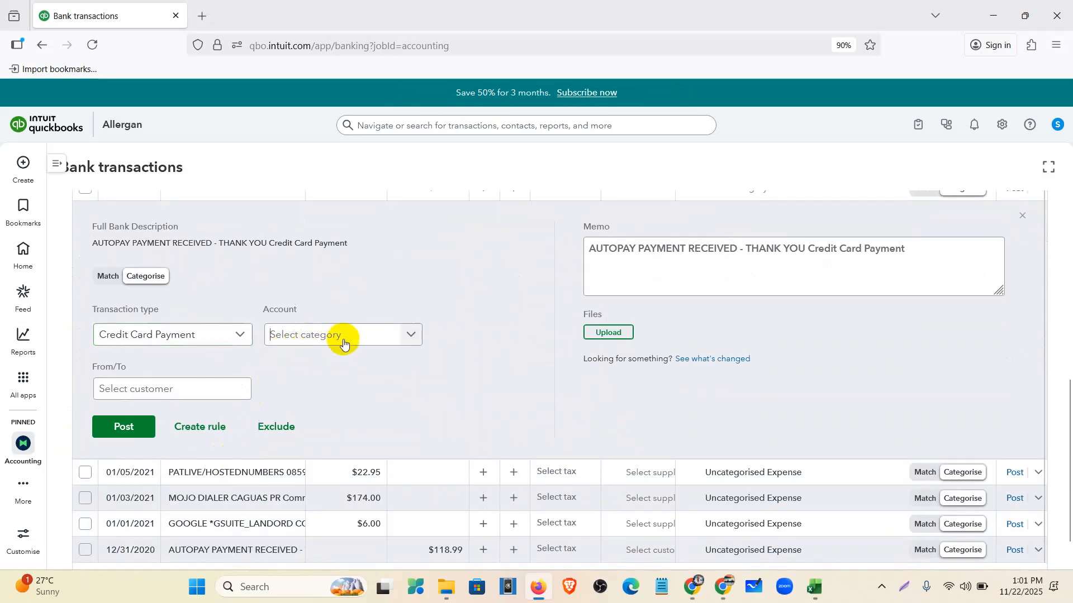
left_click(409, 343)
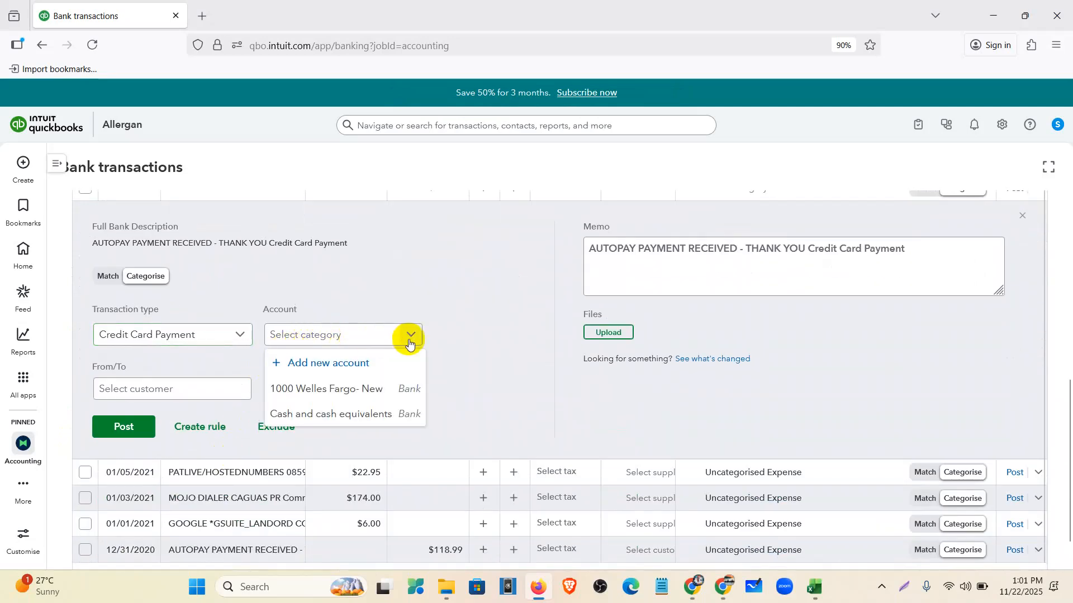
left_click(372, 393)
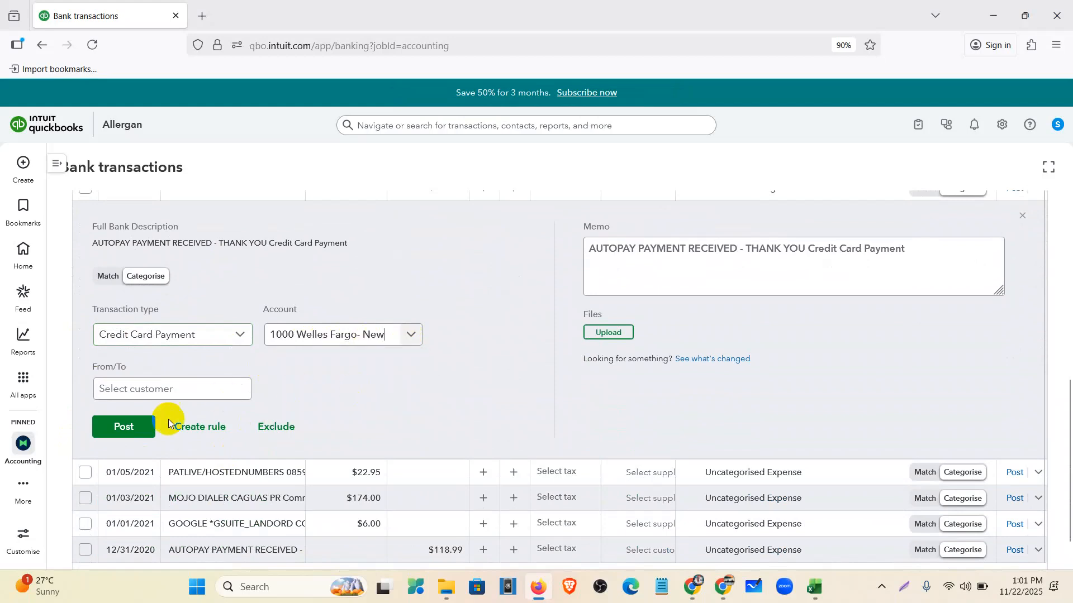
left_click(134, 429)
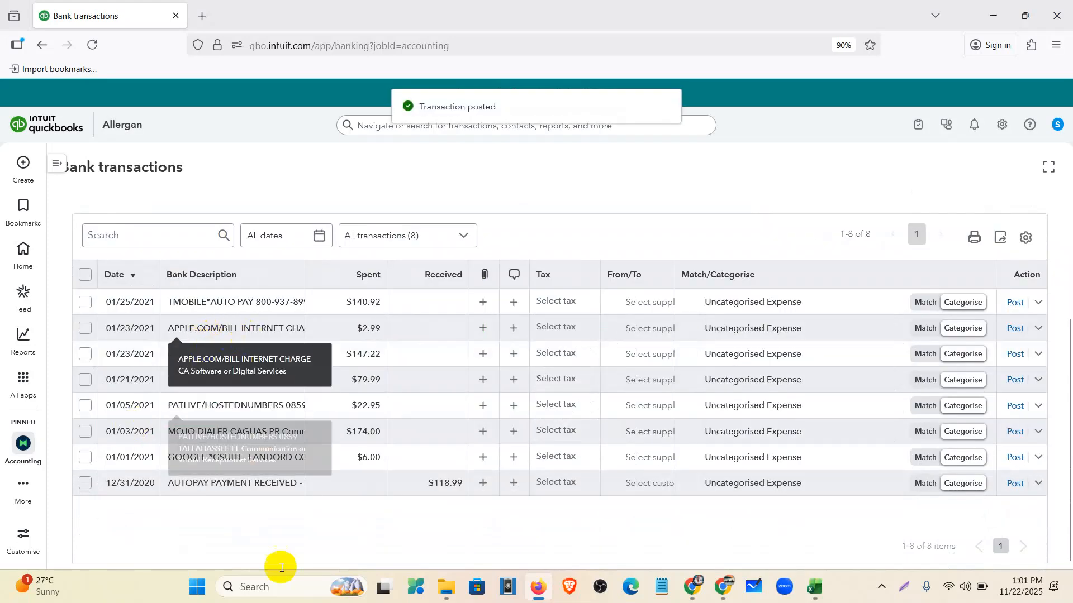
- Post the 01/23/2021 GEICO AUTO row as a Credit Card Payment from 1000 Welles Fargo- New
left_click(249, 488)
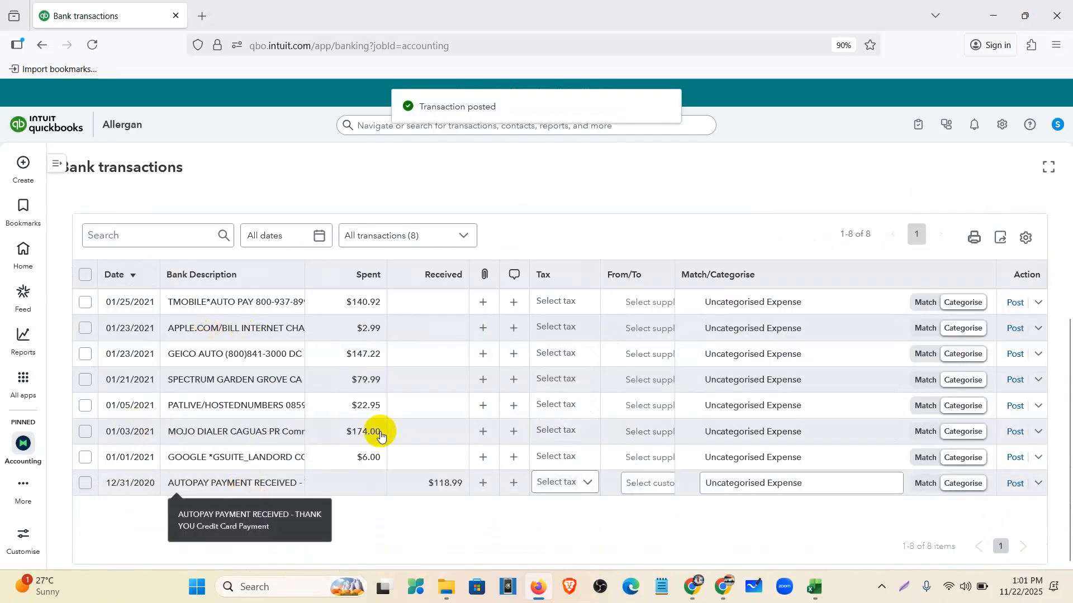
scroll(246, 458, "down", 3)
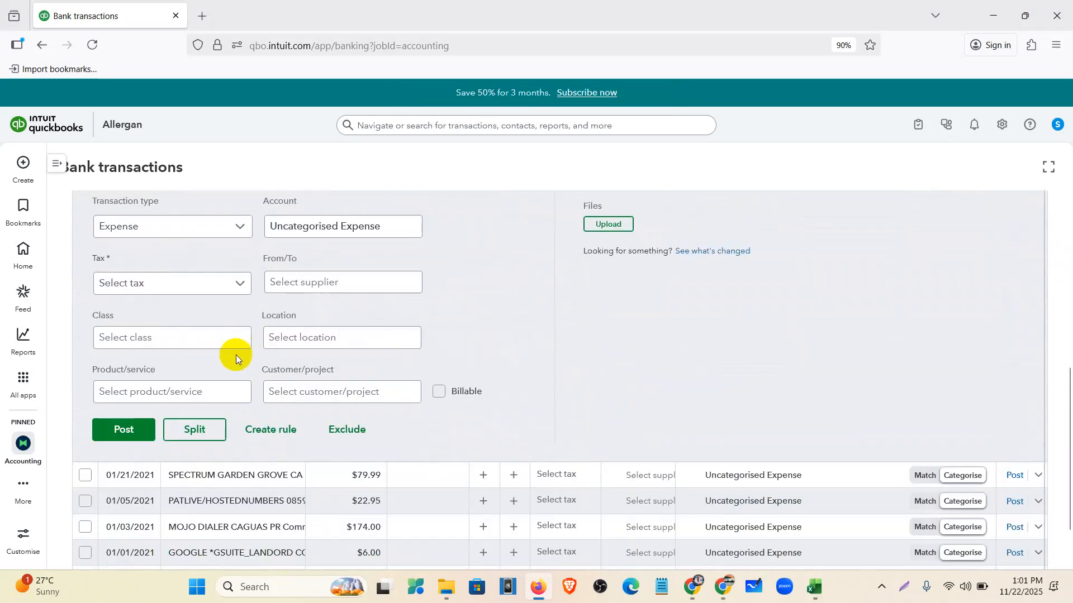
scroll(219, 361, "up", 1)
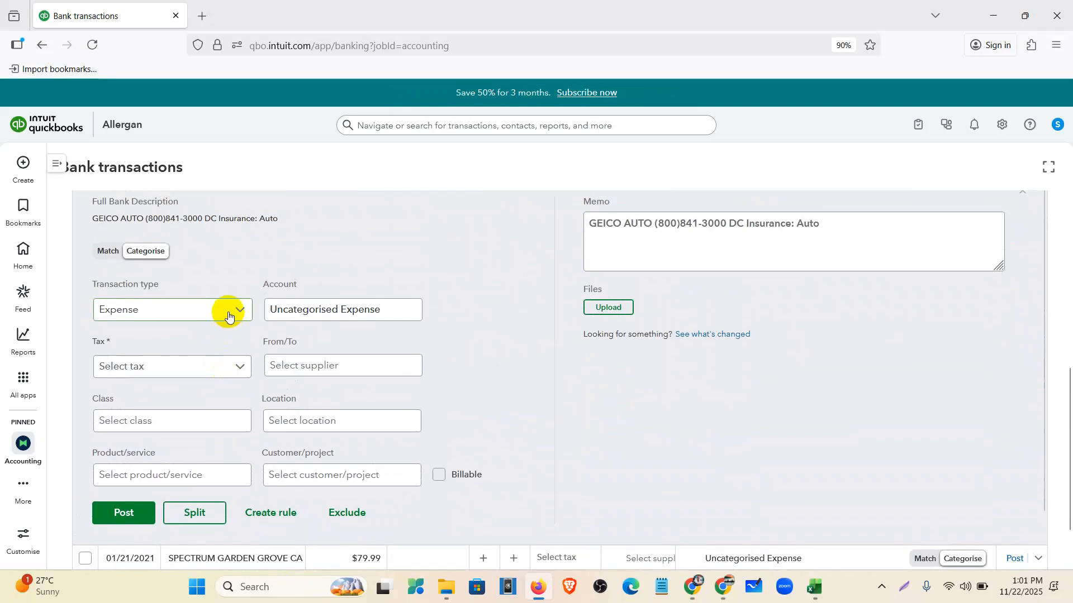
left_click(226, 310)
left_click(208, 387)
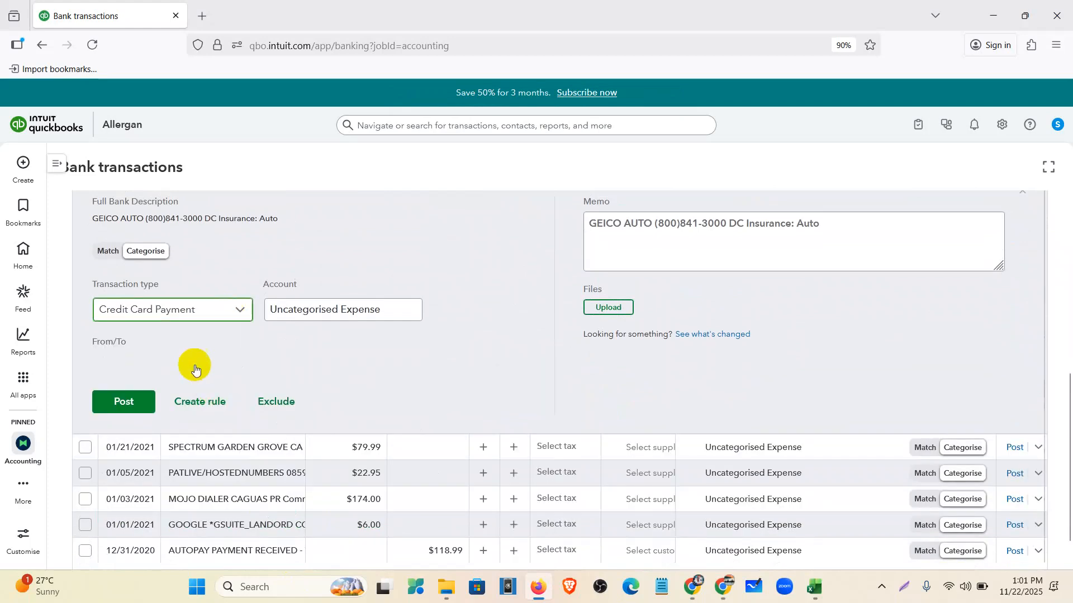
left_click(409, 311)
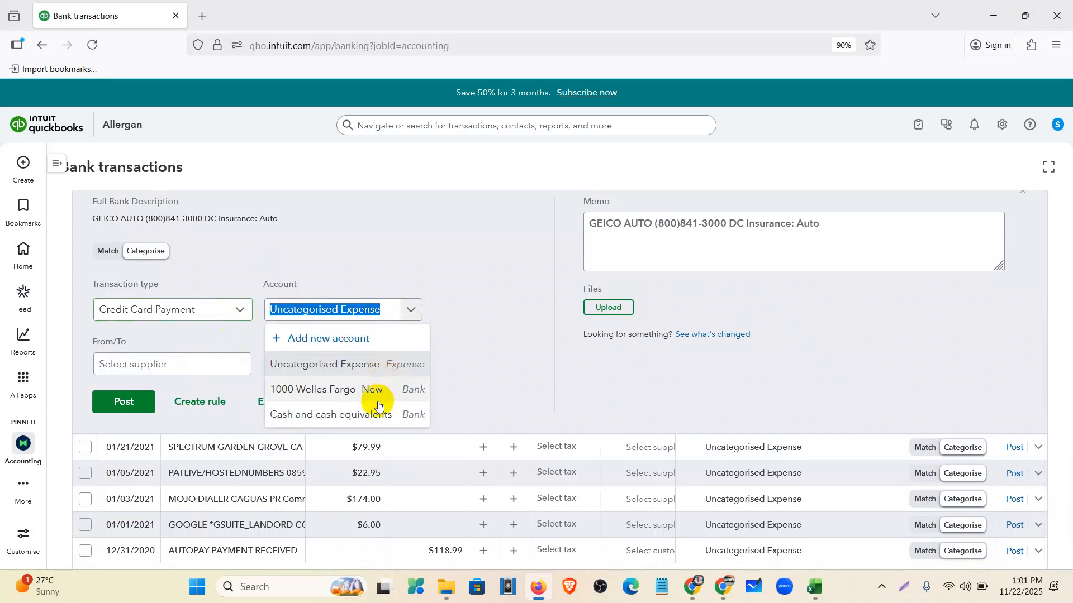
left_click(347, 389)
left_click(154, 407)
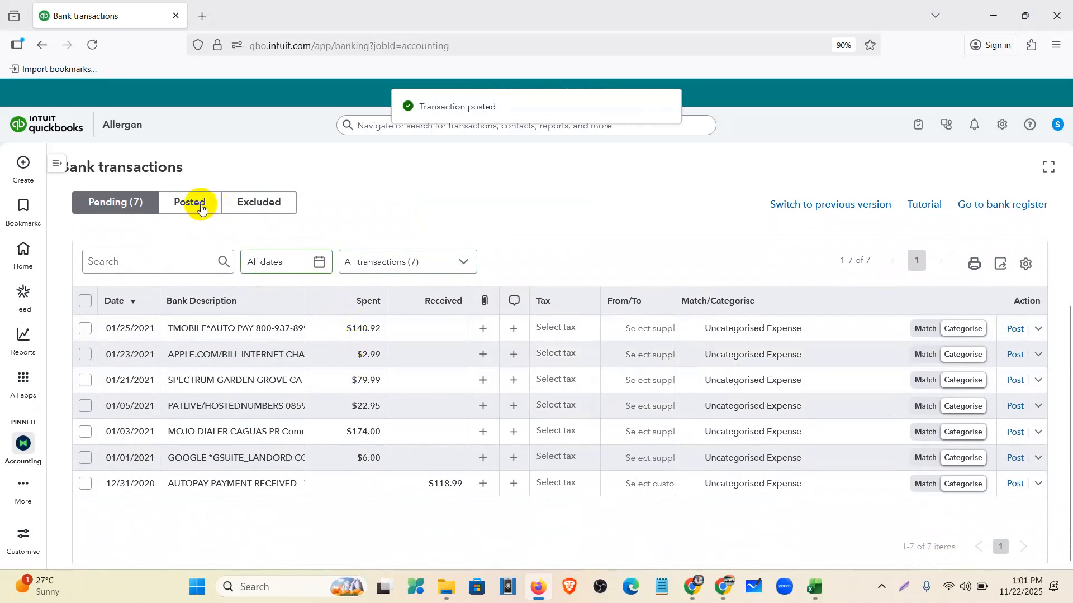
- On the Posted tab, undo the GEICO AUTO posting and review the $513.98 autopay entry
left_click(201, 207)
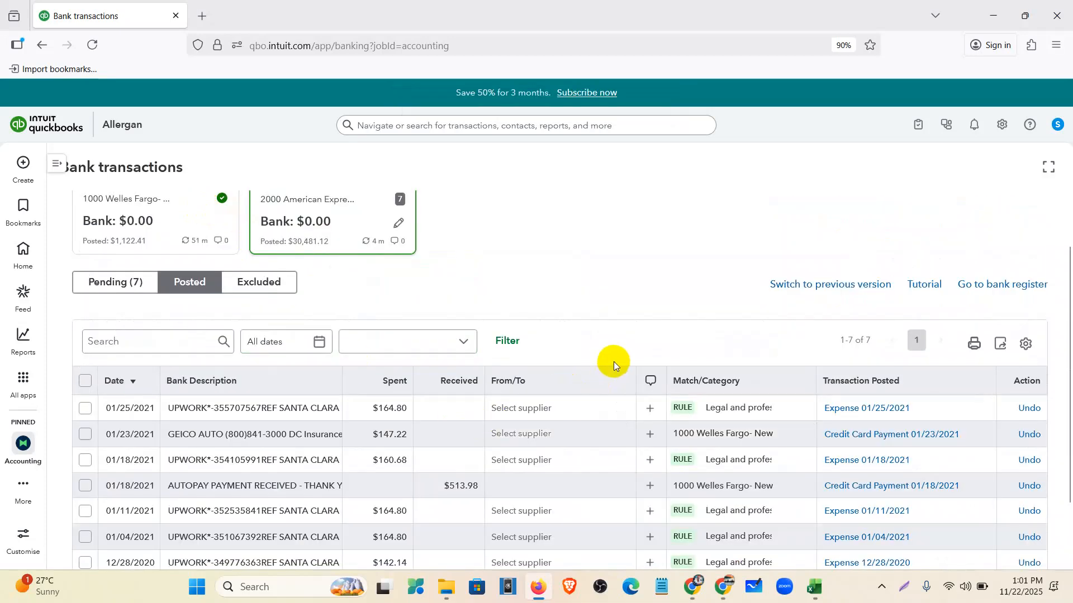
scroll(694, 299, "down", 2)
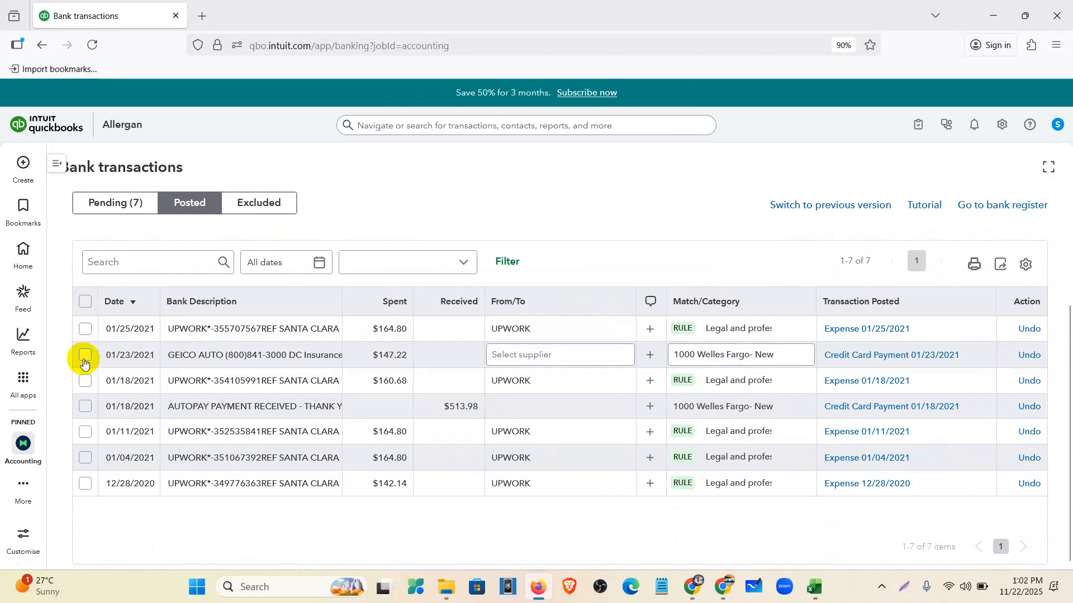
left_click(1028, 356)
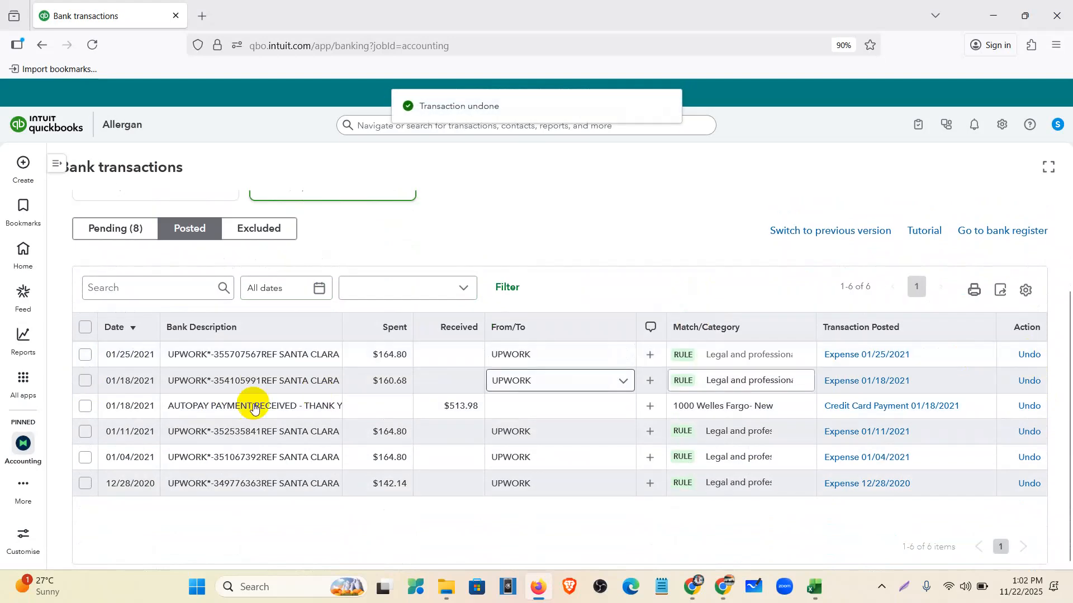
left_click(286, 409)
scroll(302, 408, "down", 3)
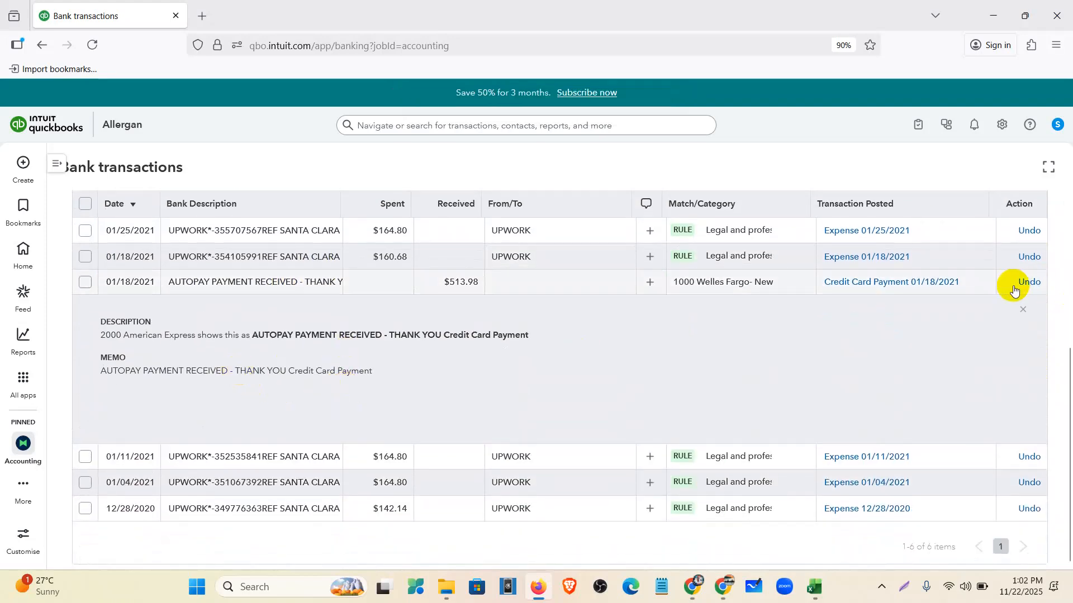
scroll(387, 434, "up", 5)
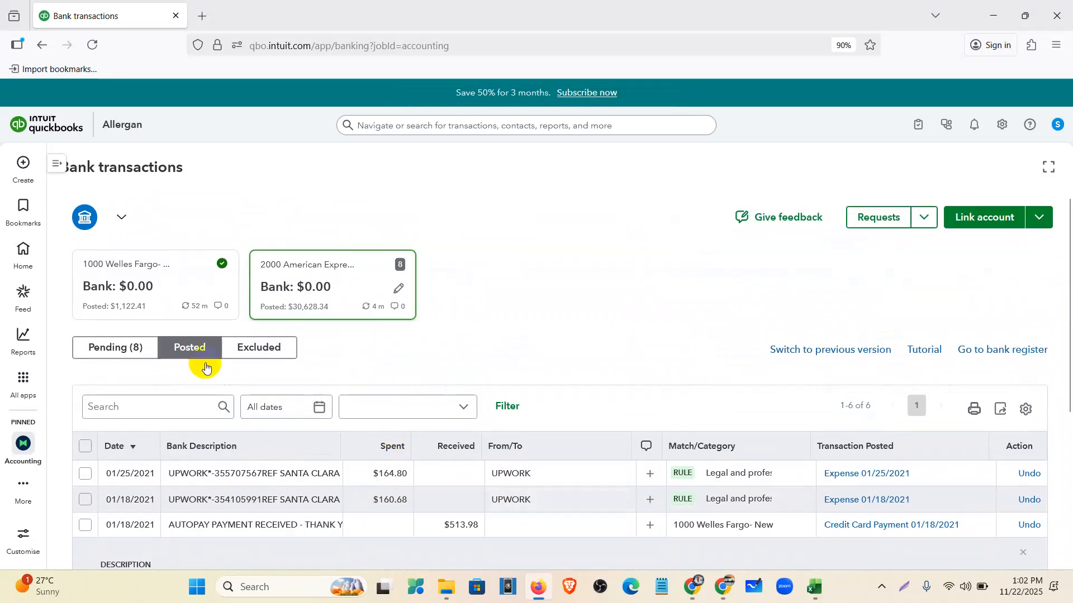
left_click(123, 345)
- Post the 12/31/2020 $118.99 AUTOPAY row as a Credit Card Payment from 1000 Welles Fargo- New
scroll(216, 345, "down", 3)
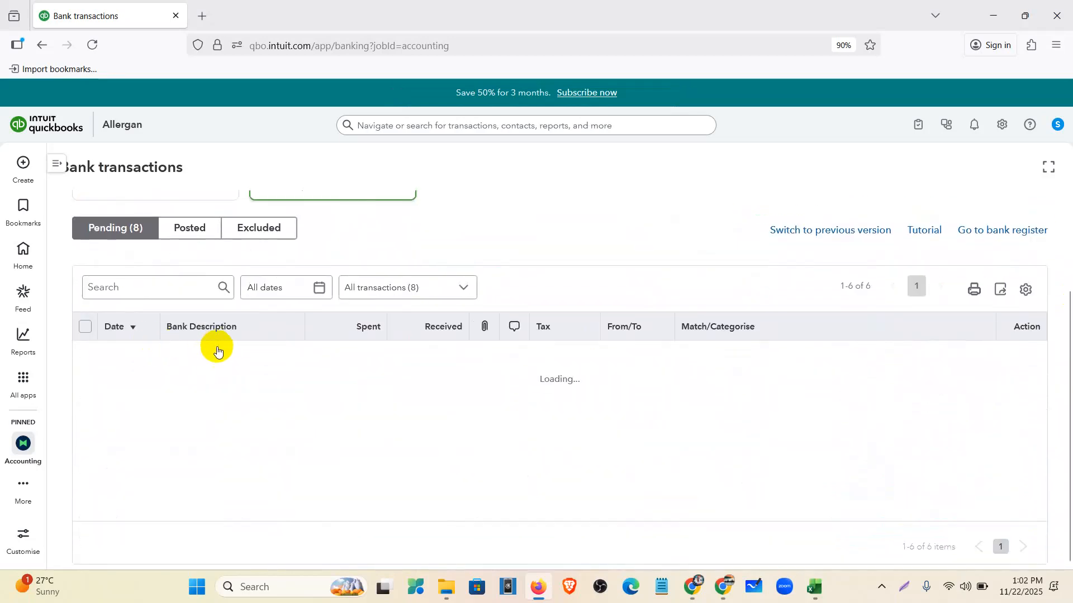
scroll(228, 354, "down", 1)
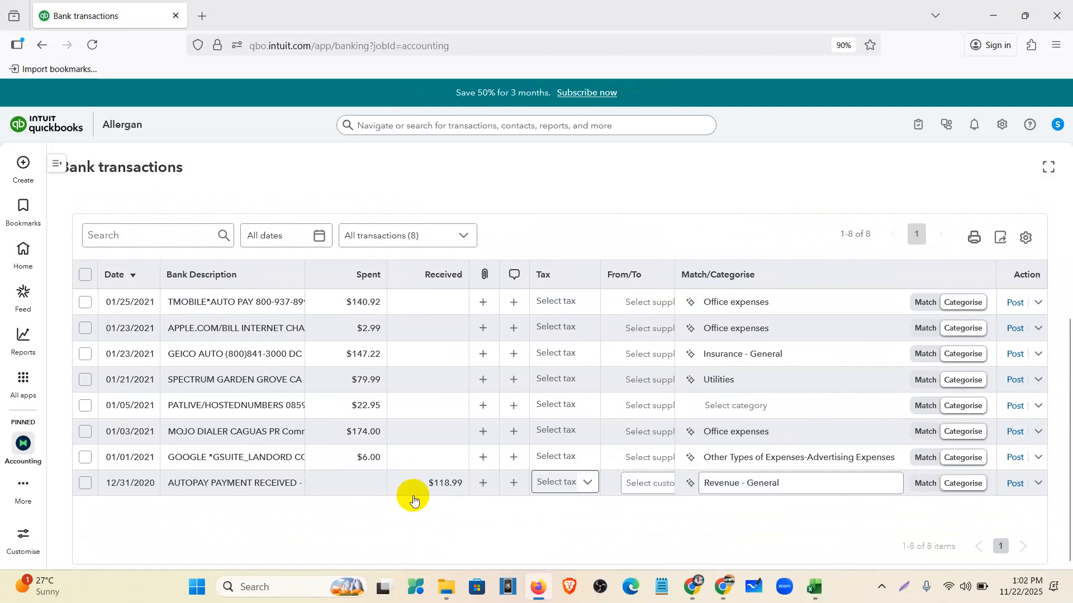
left_click(432, 490)
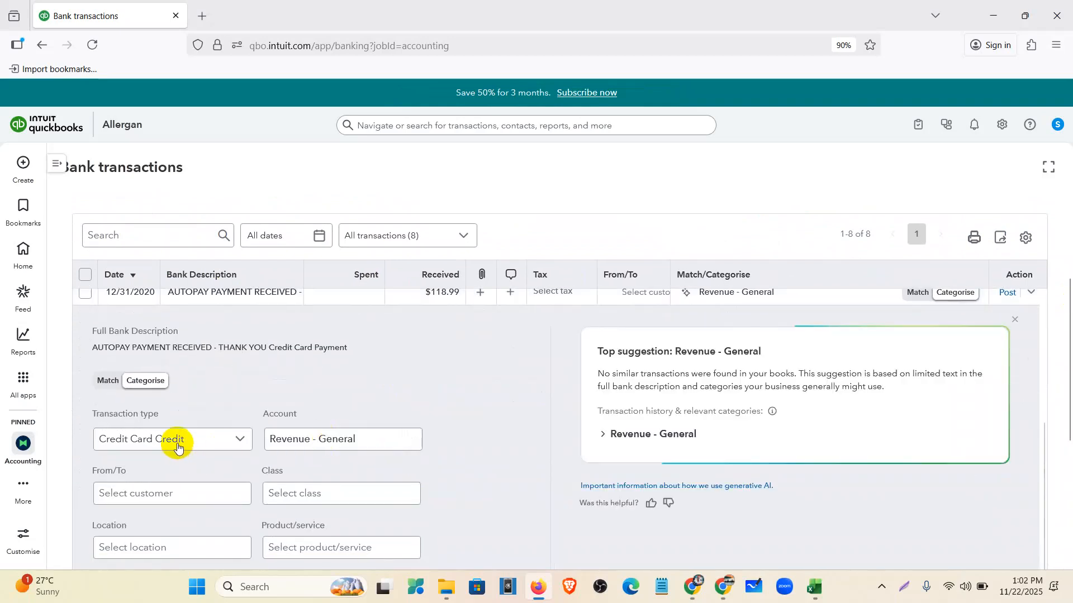
left_click(177, 445)
left_click(168, 517)
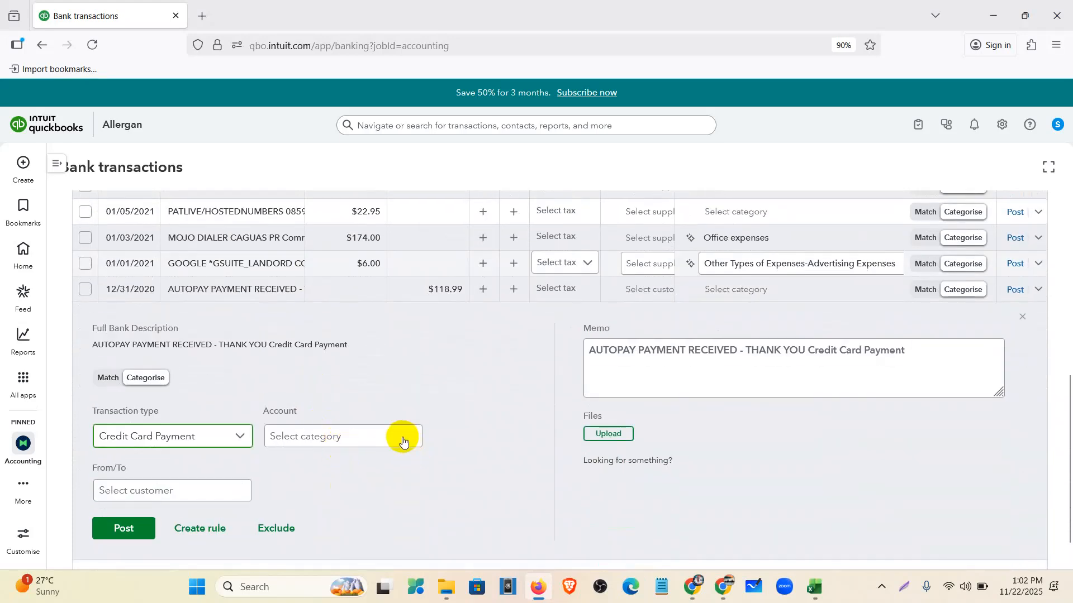
left_click(403, 443)
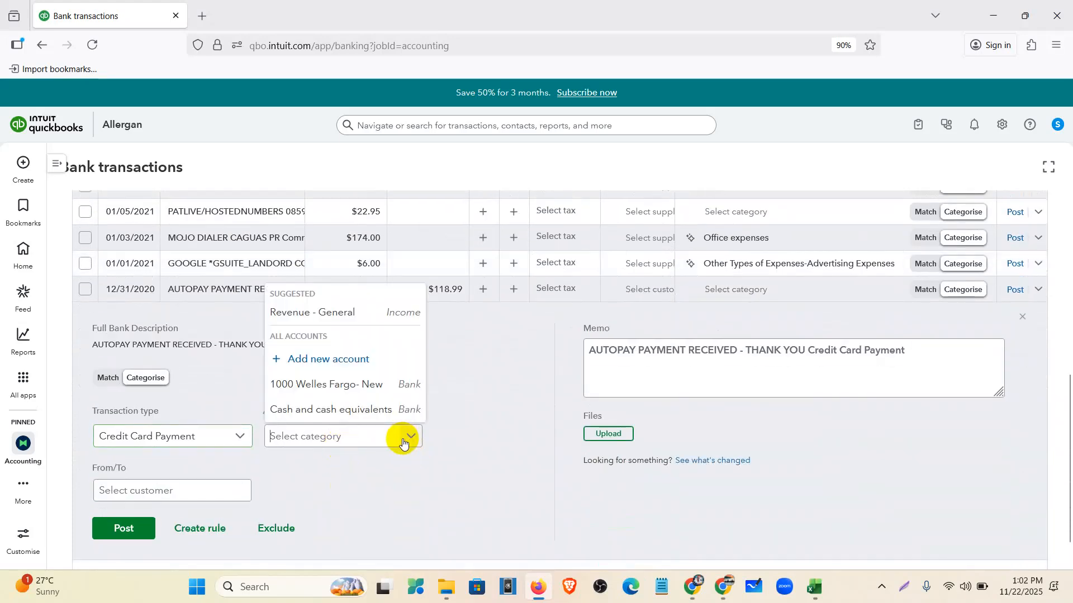
left_click(352, 386)
left_click(133, 529)
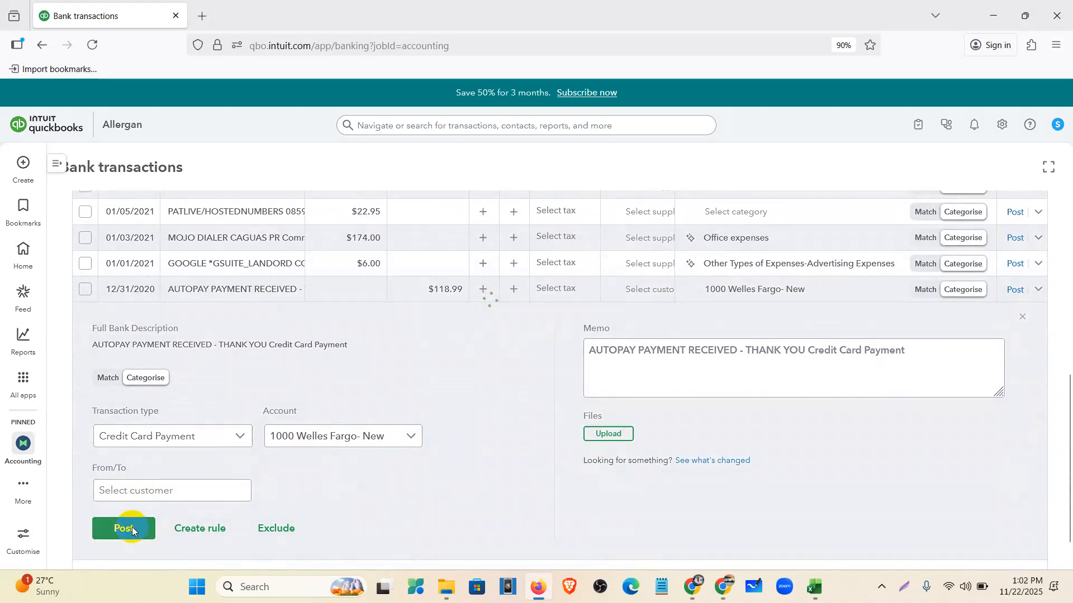
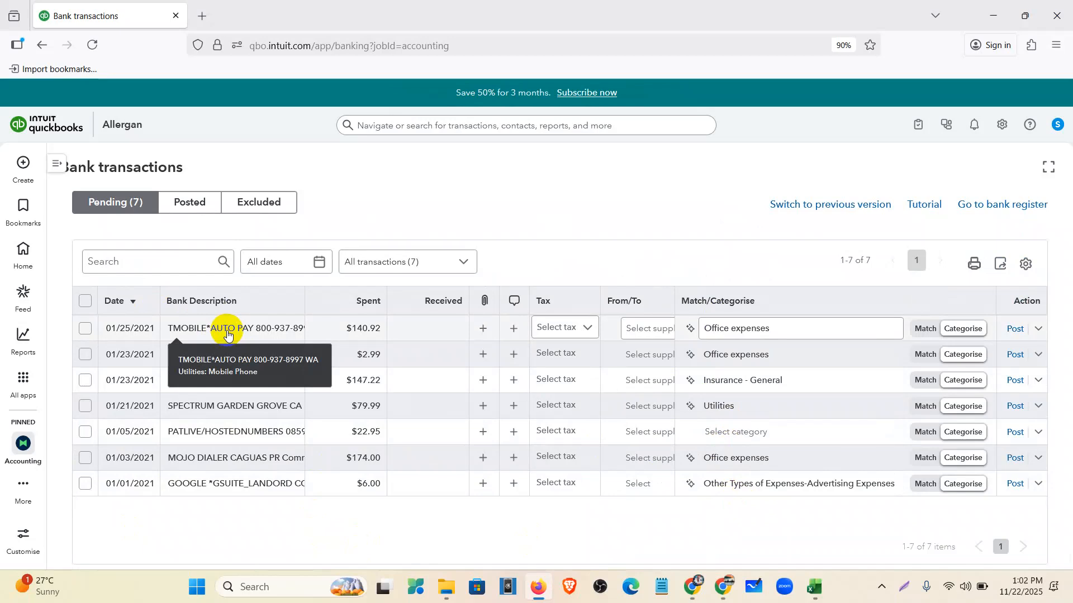
- Categorise the T-Mobile payment as Utilities with No Vat (0%) tax
left_click(802, 335)
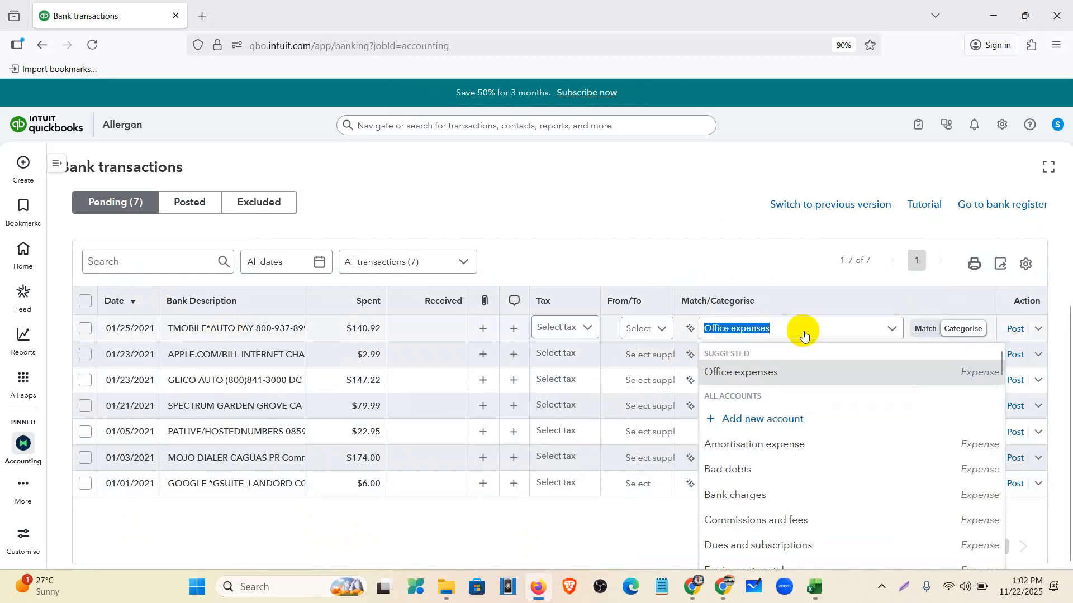
type("util")
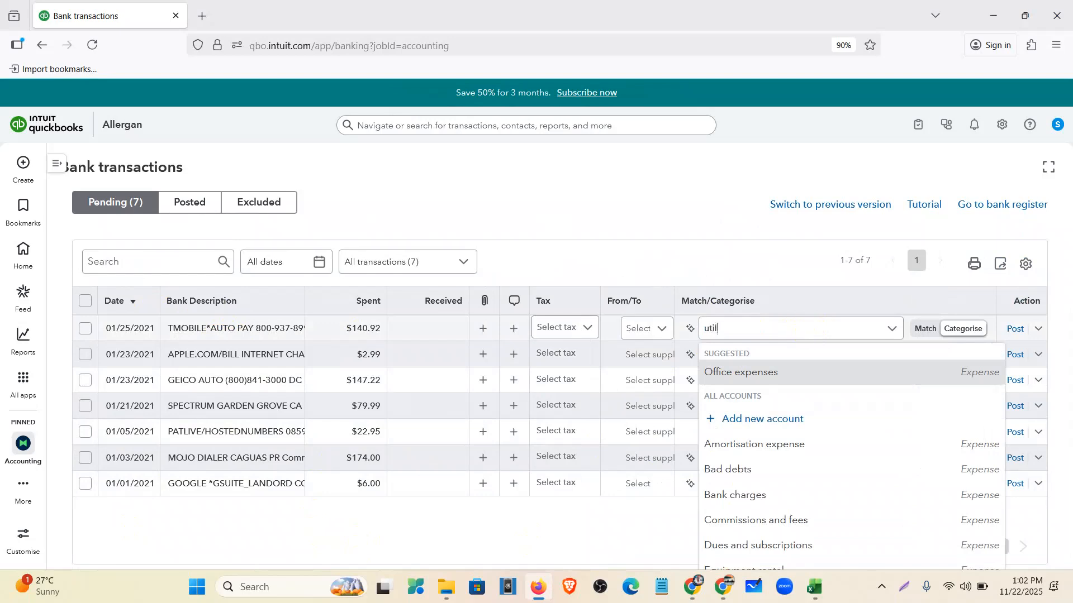
type("ities")
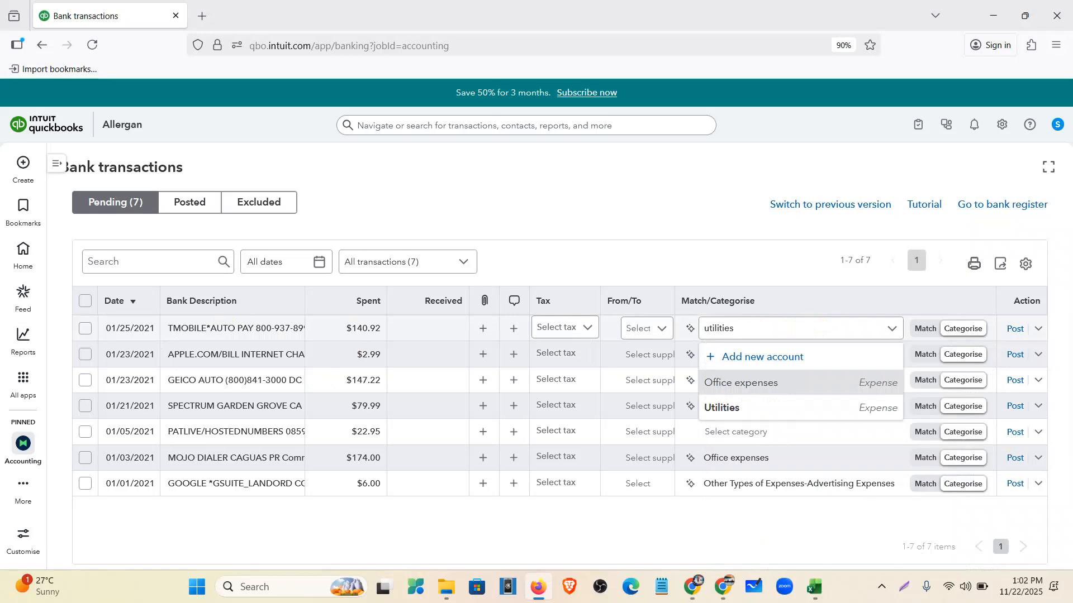
left_click(790, 407)
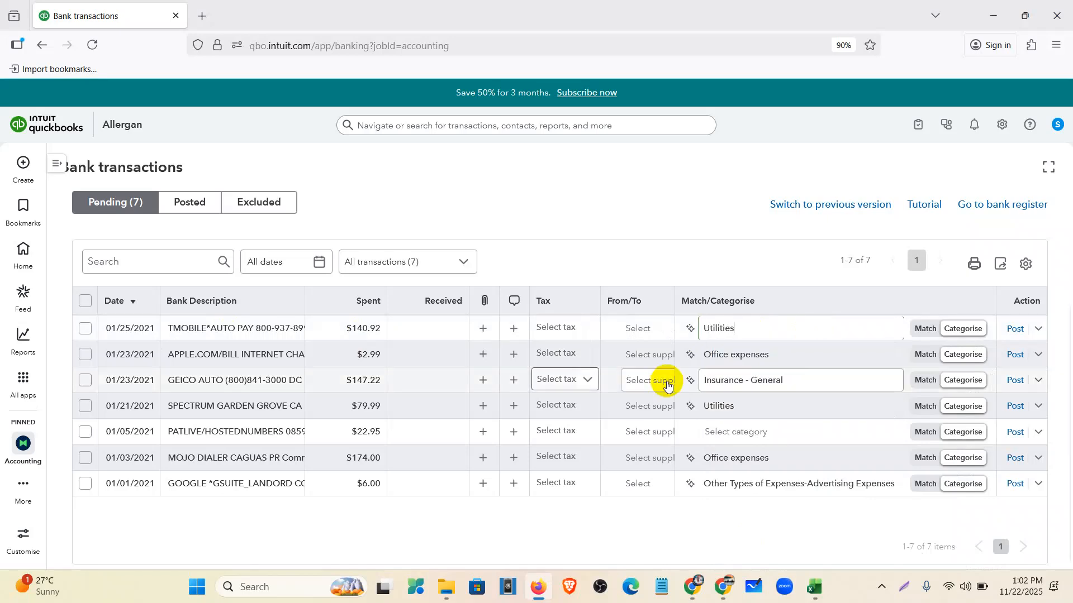
left_click(577, 329)
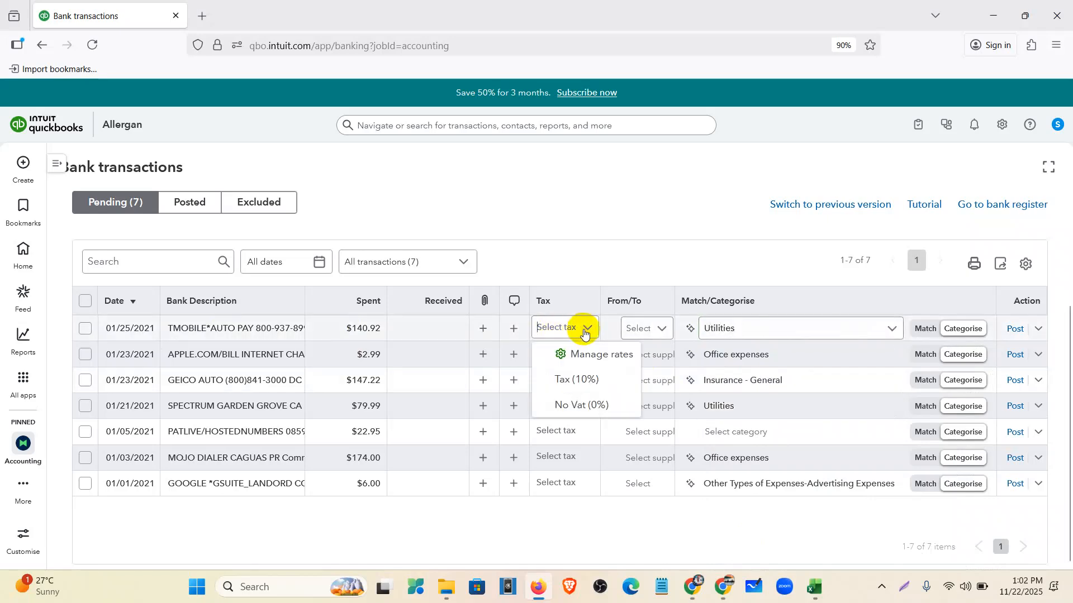
left_click(582, 408)
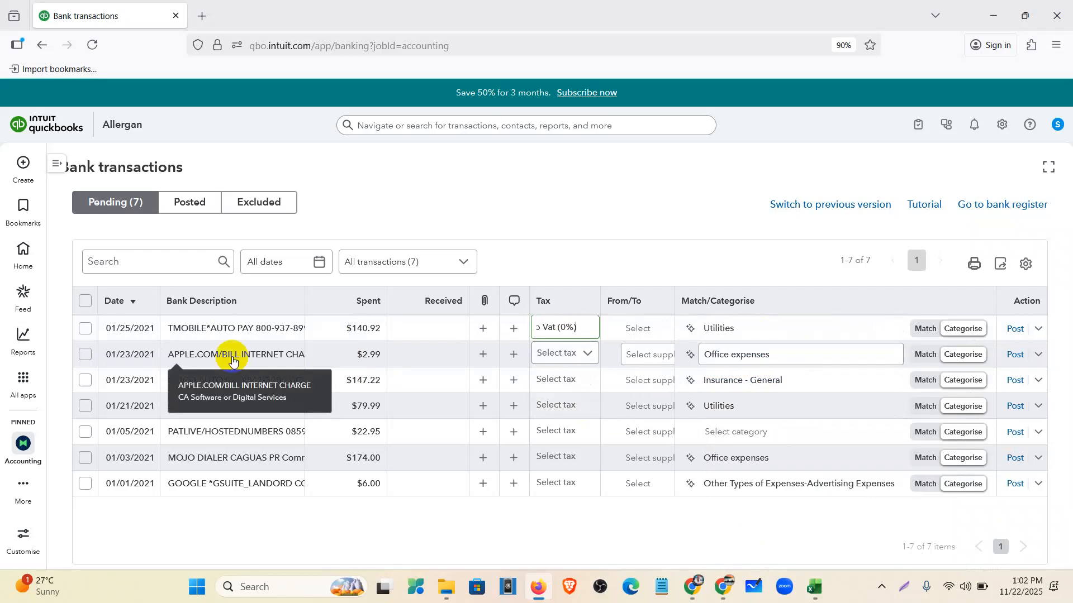
- Categorise the Apple charge as Dues and subscriptions with No Vat (0%), and give GEICO No Vat (0%)
left_click(736, 357)
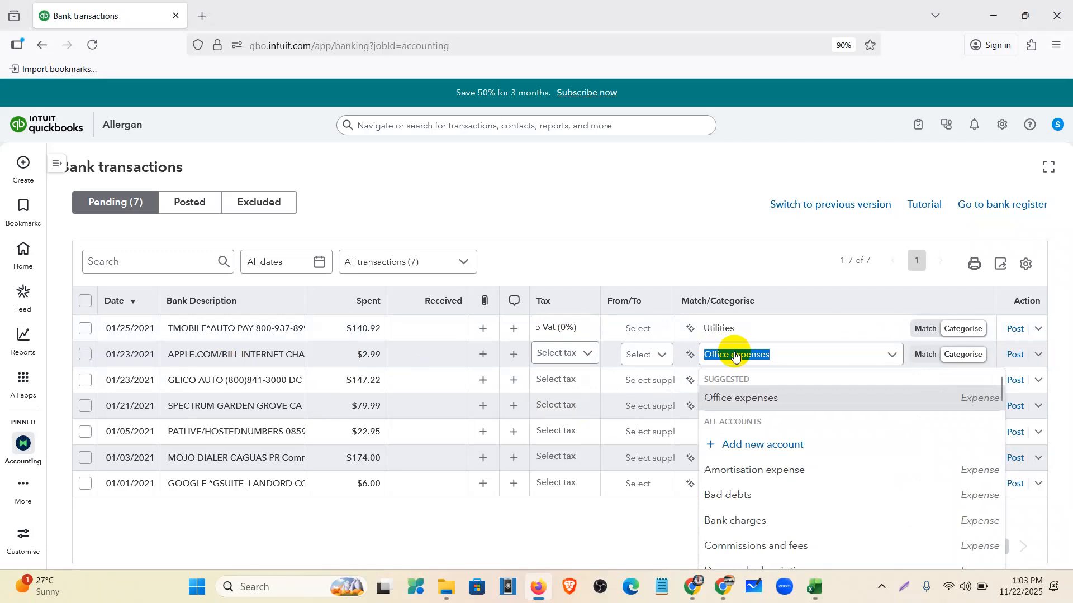
type("subs")
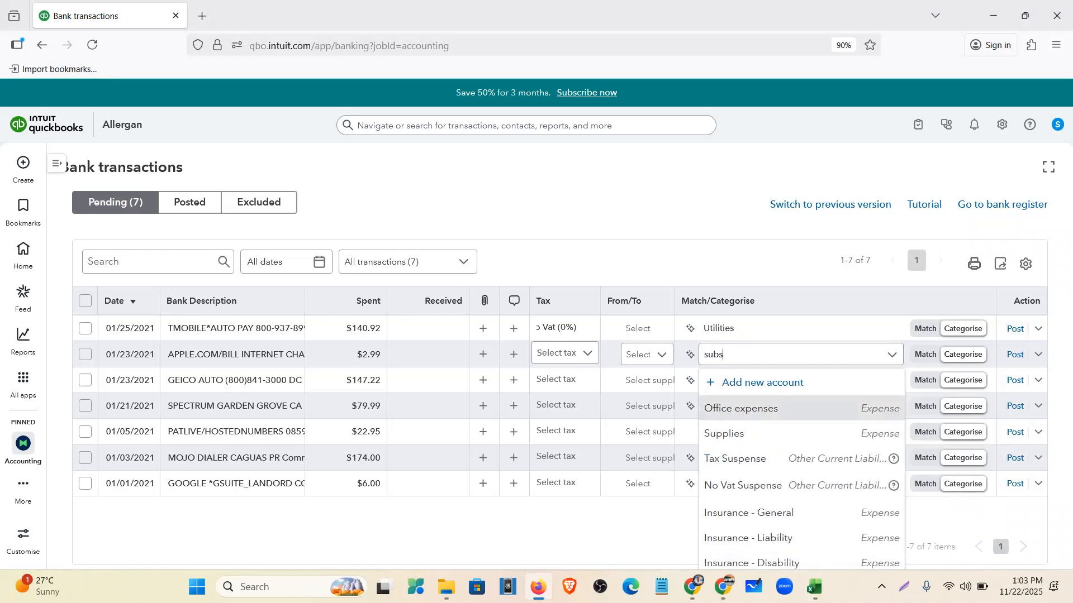
left_click(770, 441)
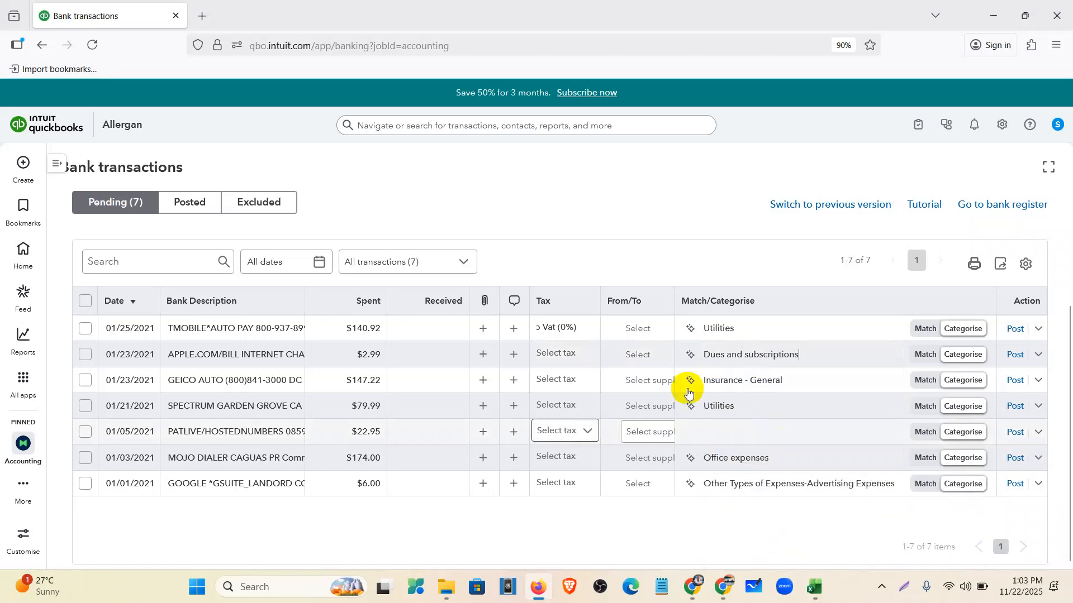
left_click(580, 358)
left_click(589, 356)
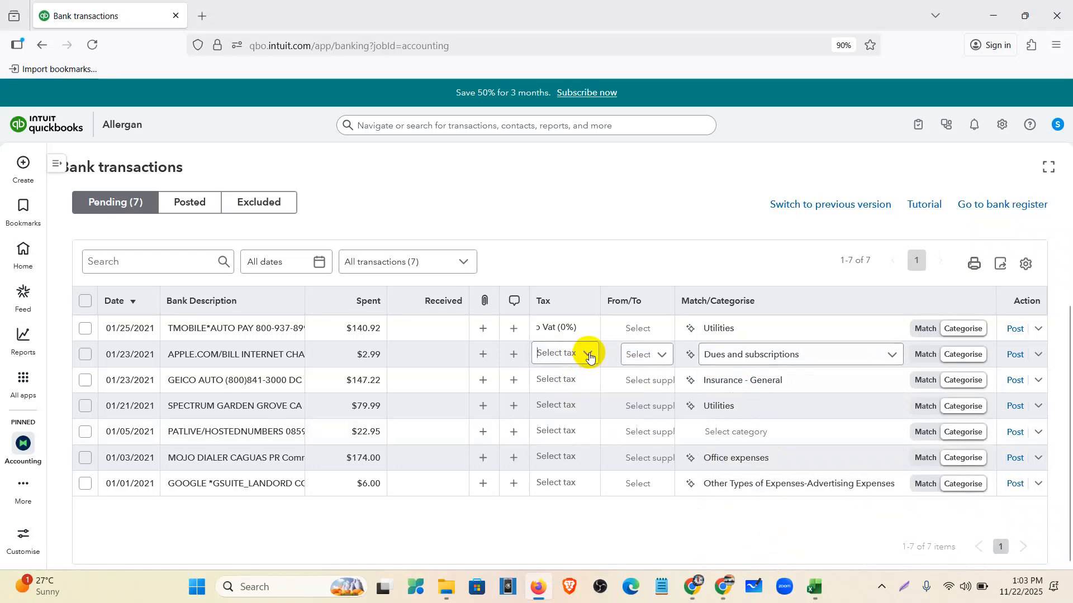
left_click(589, 356)
left_click(586, 431)
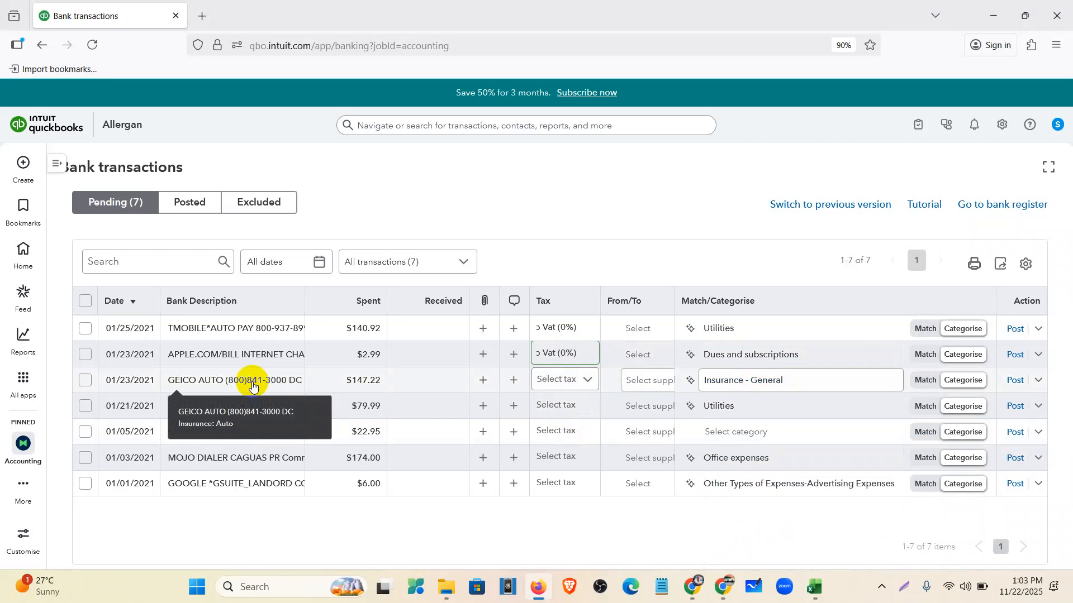
left_click(581, 380)
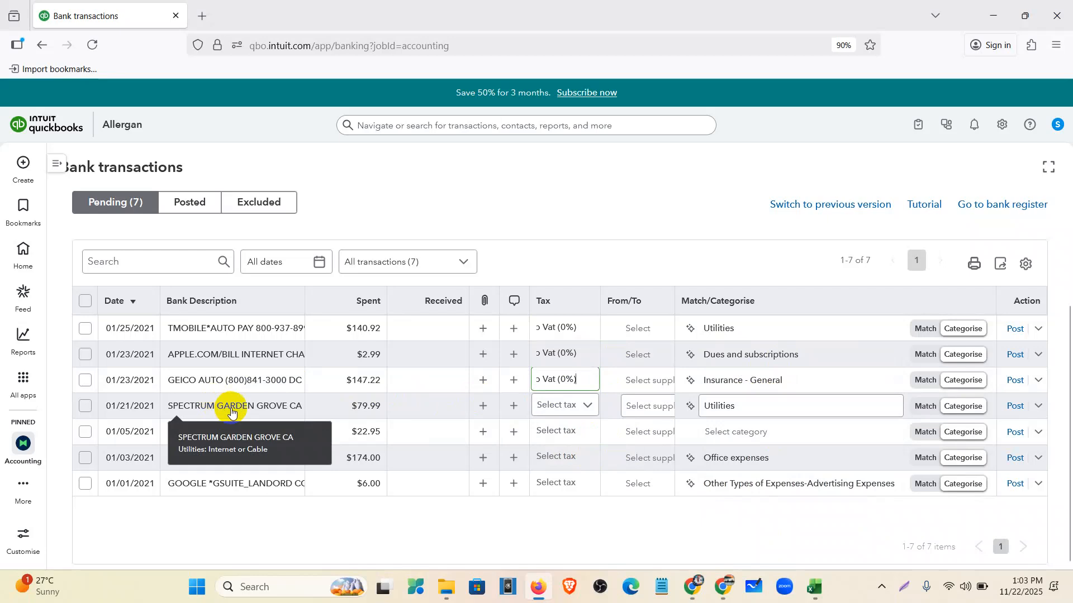
left_click(575, 409)
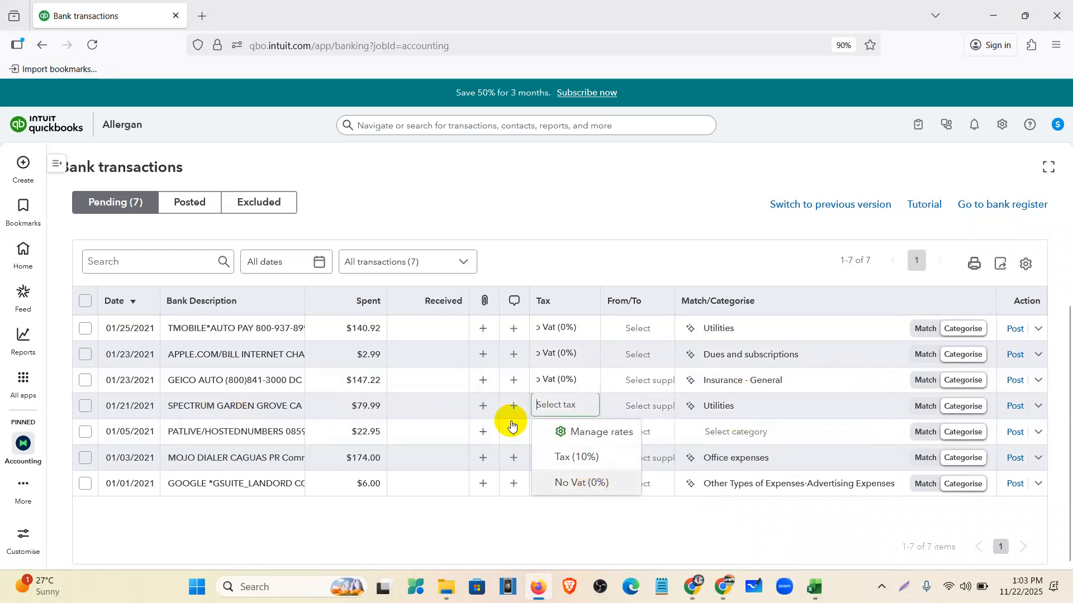
- Set No Vat (0%) on Spectrum and PATLIVE, categorising PATLIVE as Office expenses
left_click(581, 483)
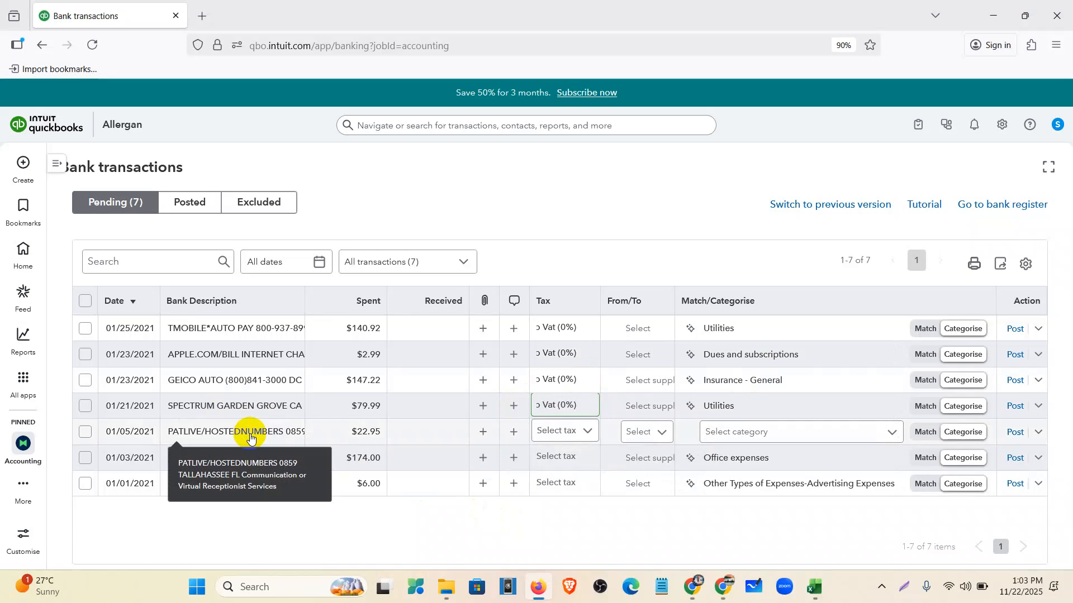
left_click(565, 431)
left_click(569, 509)
left_click(721, 436)
type("office")
left_click(783, 403)
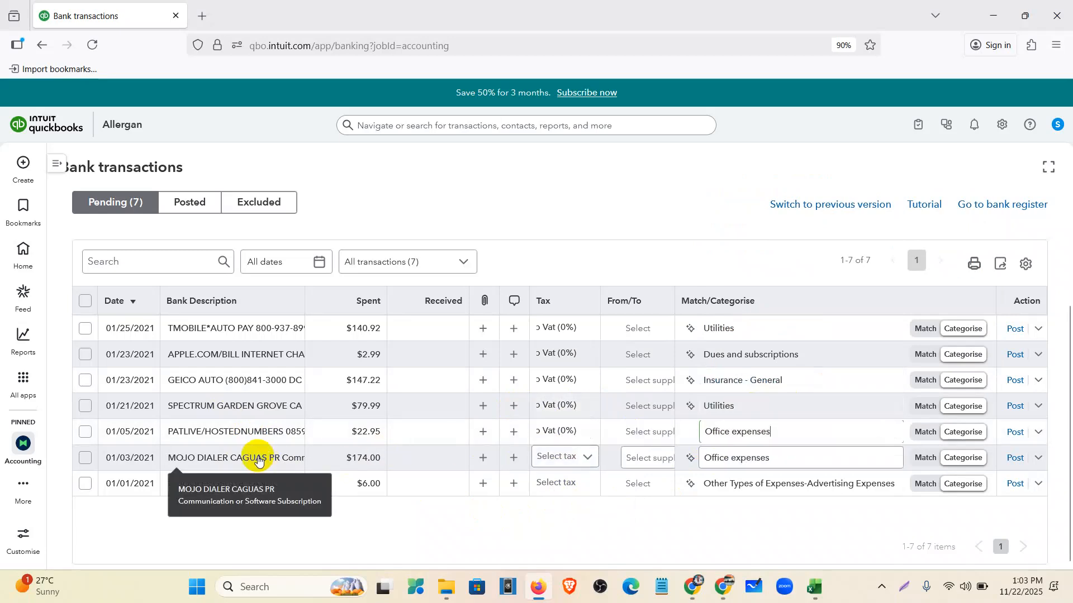
- Give the MOJO charge No Vat (0%) and categorise it as Dues and subscriptions
left_click(561, 457)
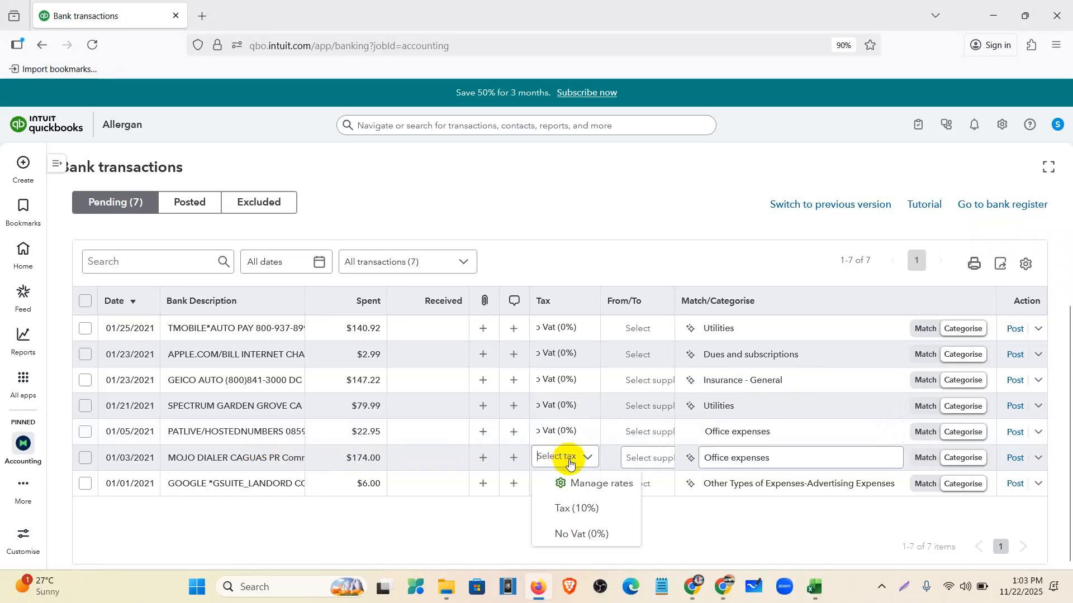
left_click(592, 537)
left_click(743, 459)
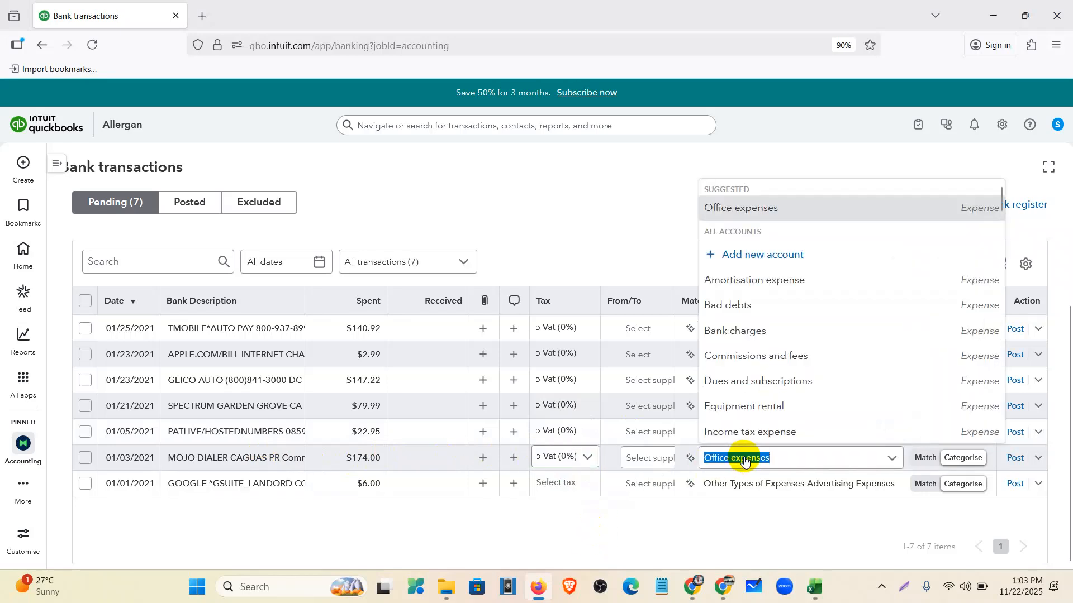
type("subsc")
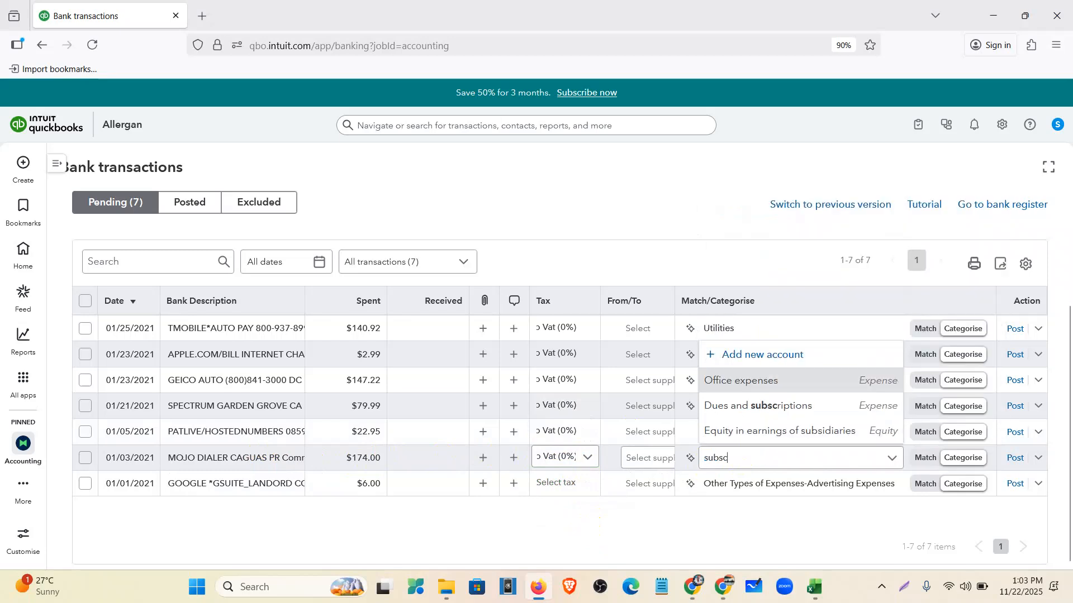
type("r")
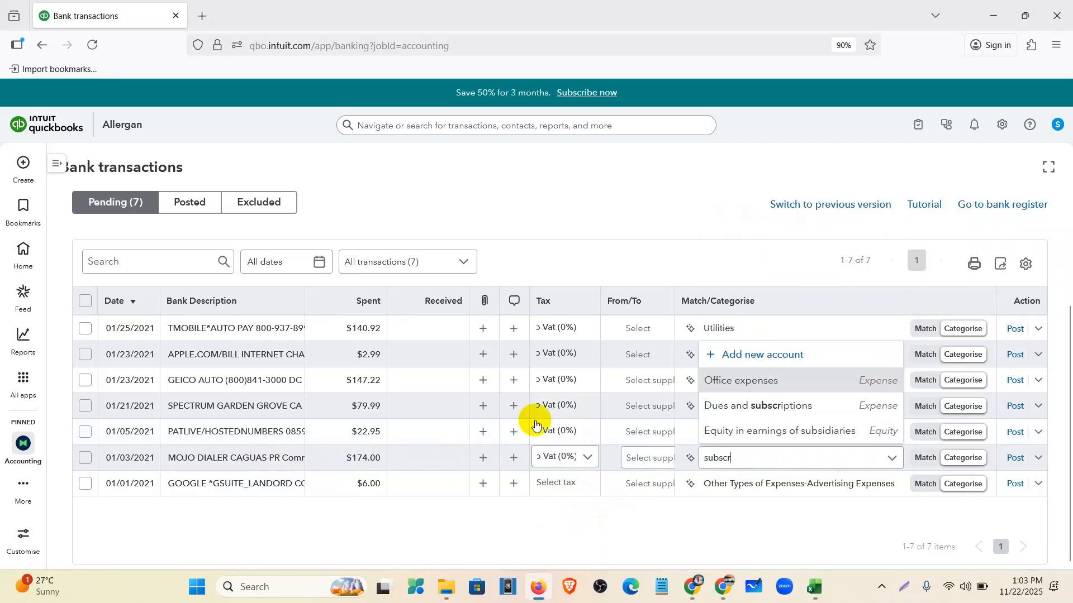
left_click(761, 408)
left_click(750, 459)
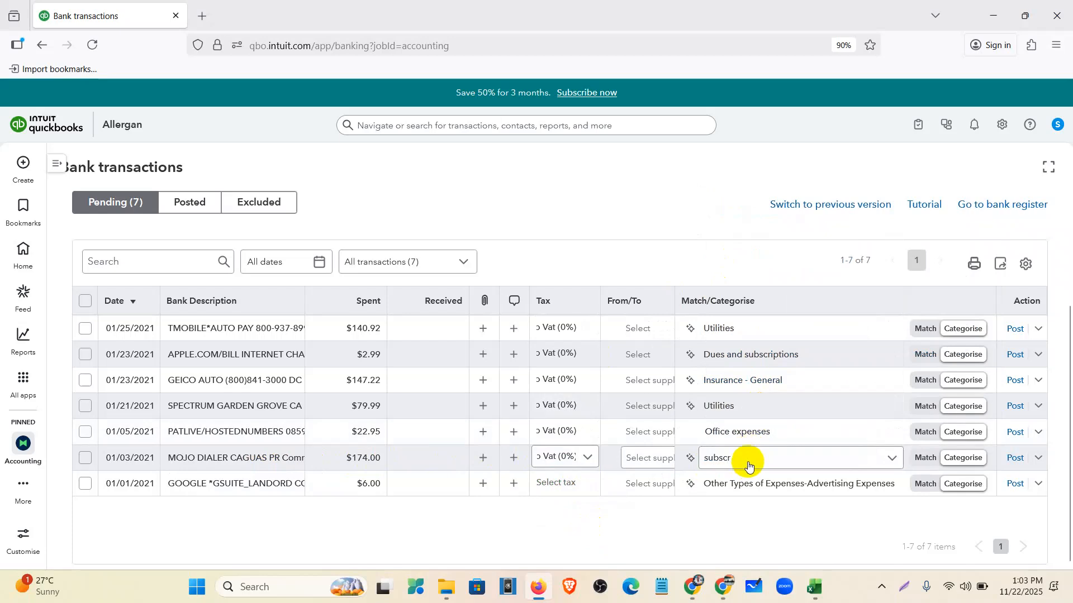
left_click(749, 463)
left_click(762, 537)
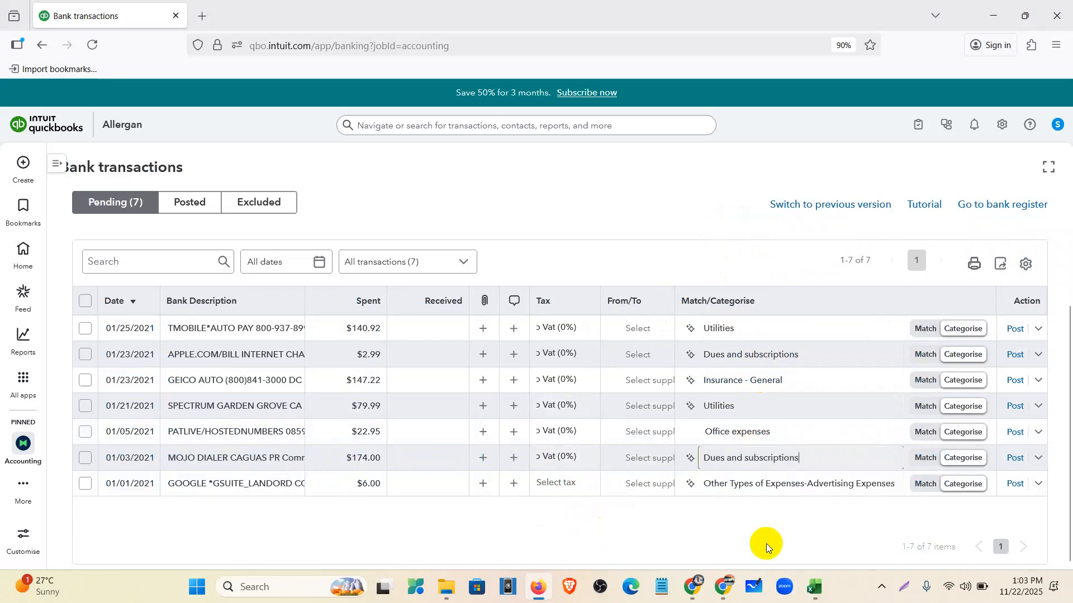
- Give the Google G Suite charge No Vat (0%) and categorise it as Dues and subscriptions
left_click(211, 495)
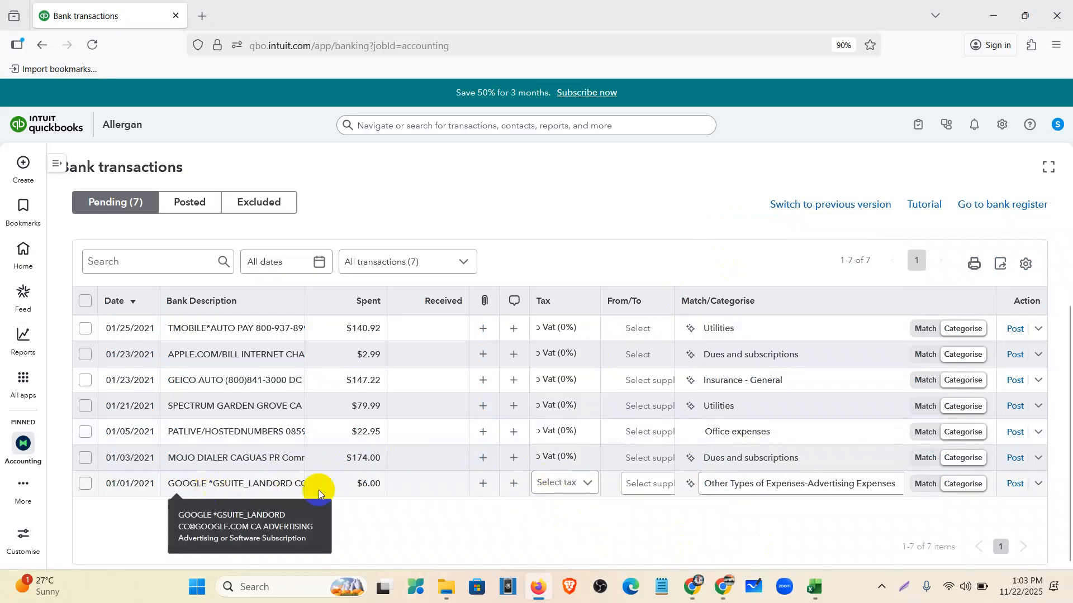
left_click(578, 482)
left_click(584, 456)
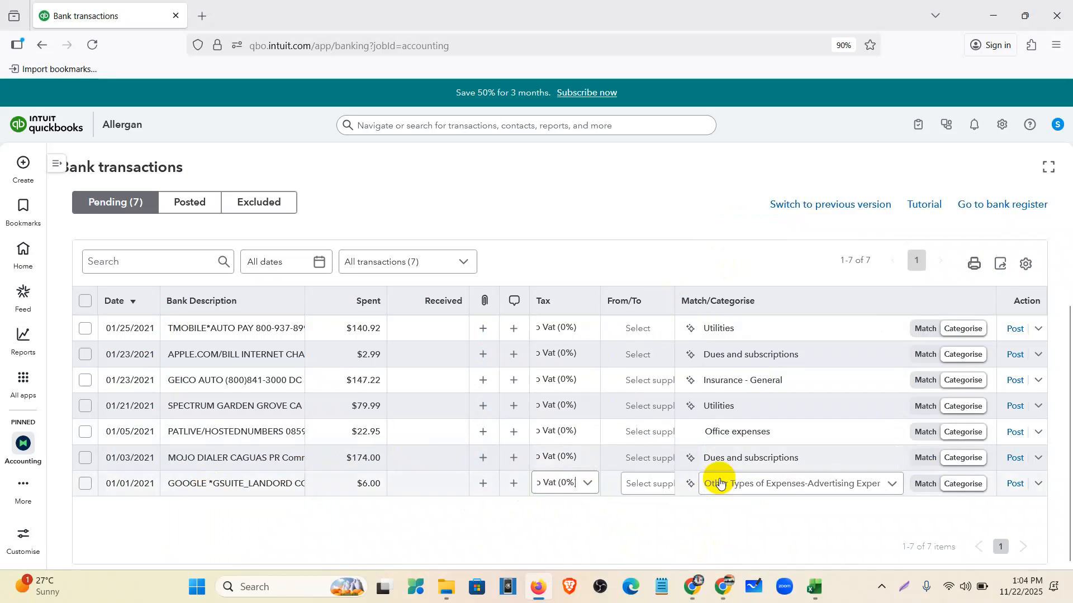
left_click(725, 489)
type("dues")
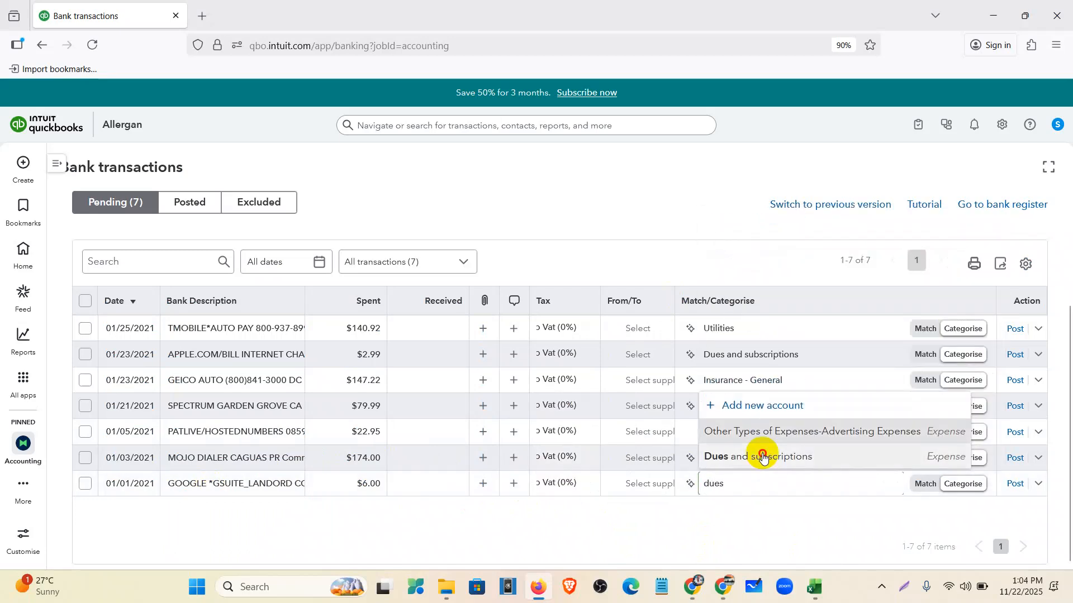
left_click(763, 458)
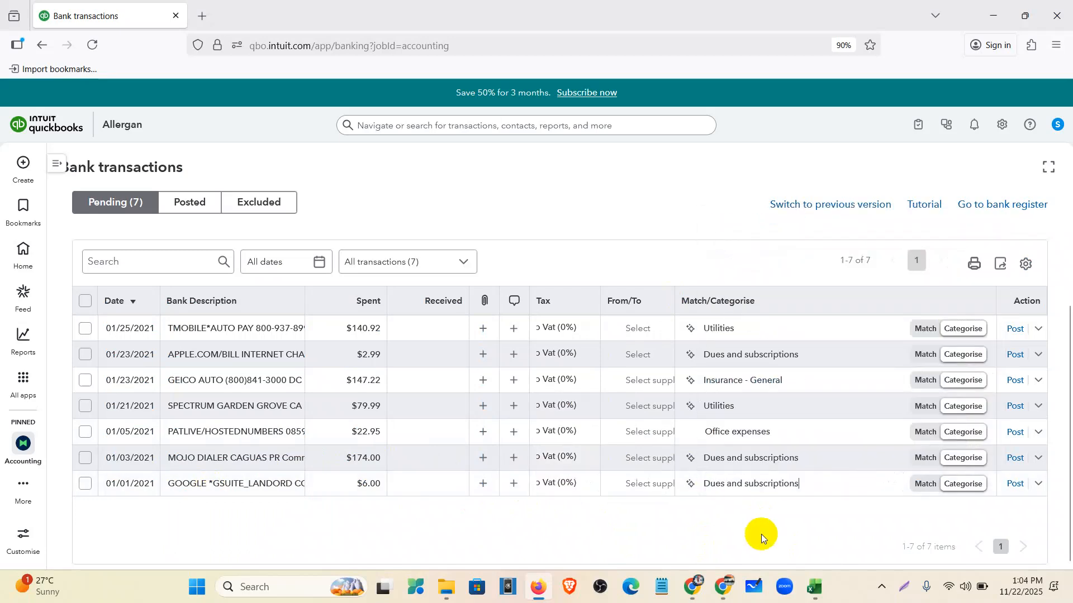
scroll(123, 374, "up", 3)
scroll(113, 370, "down", 3)
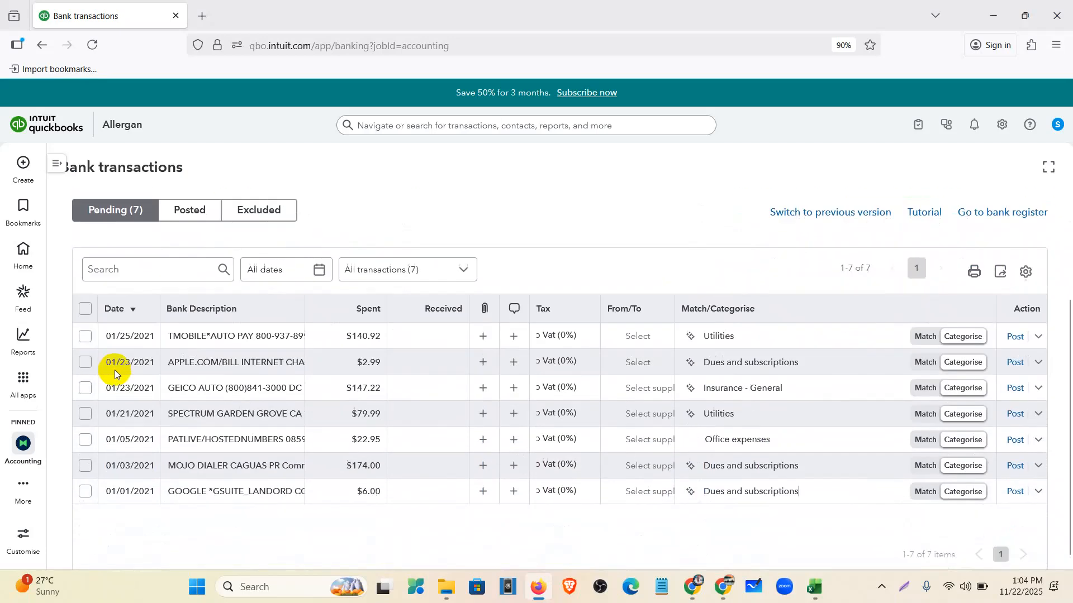
- Post all seven pending transactions, then view the 2000 American Express feed showing Pending (0)
left_click(79, 303)
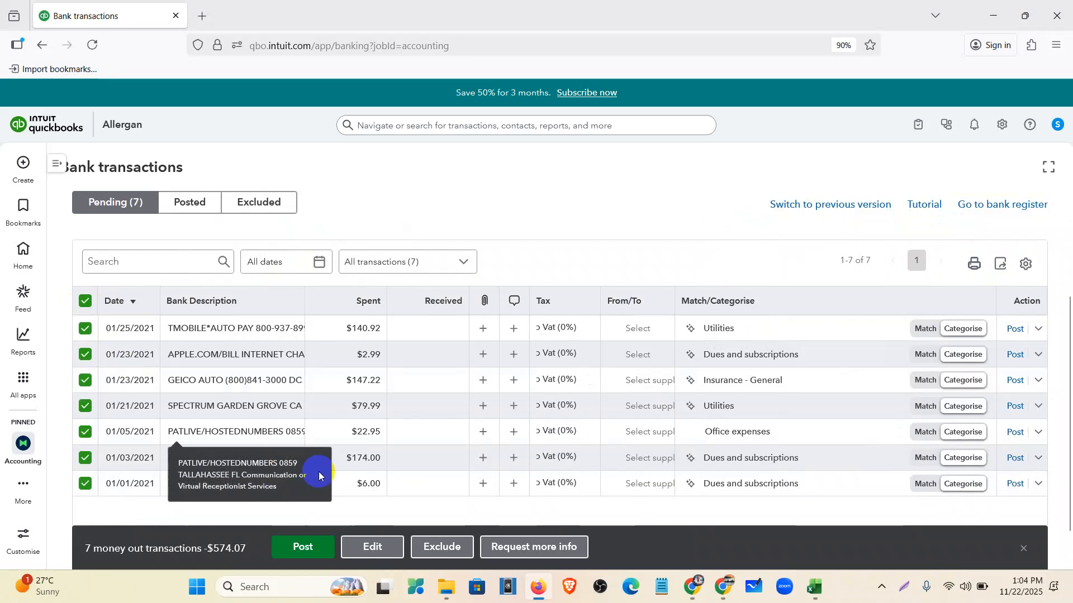
left_click(302, 550)
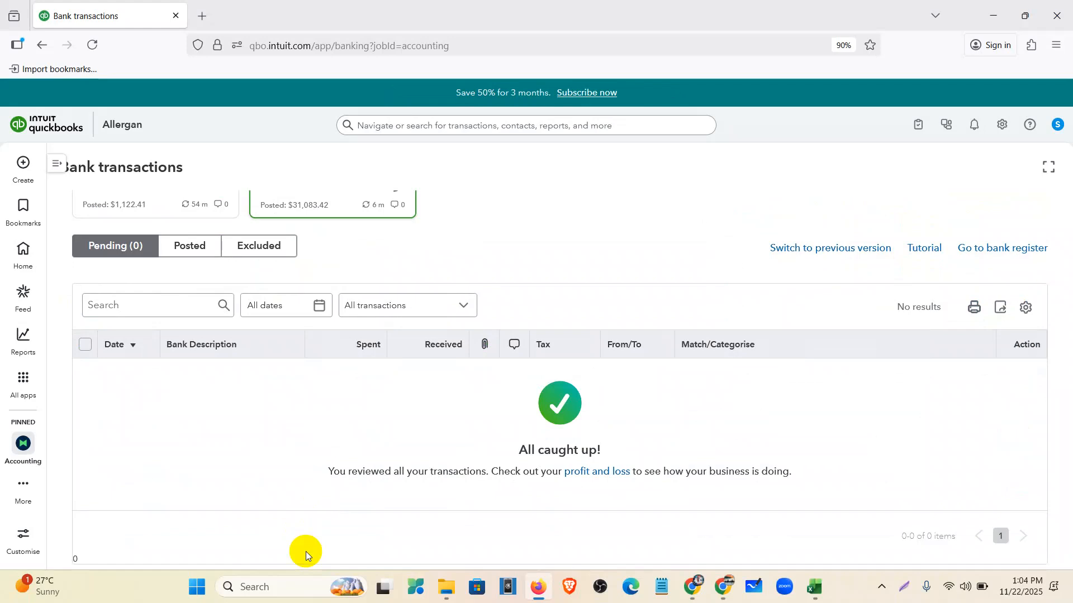
scroll(498, 311, "up", 3)
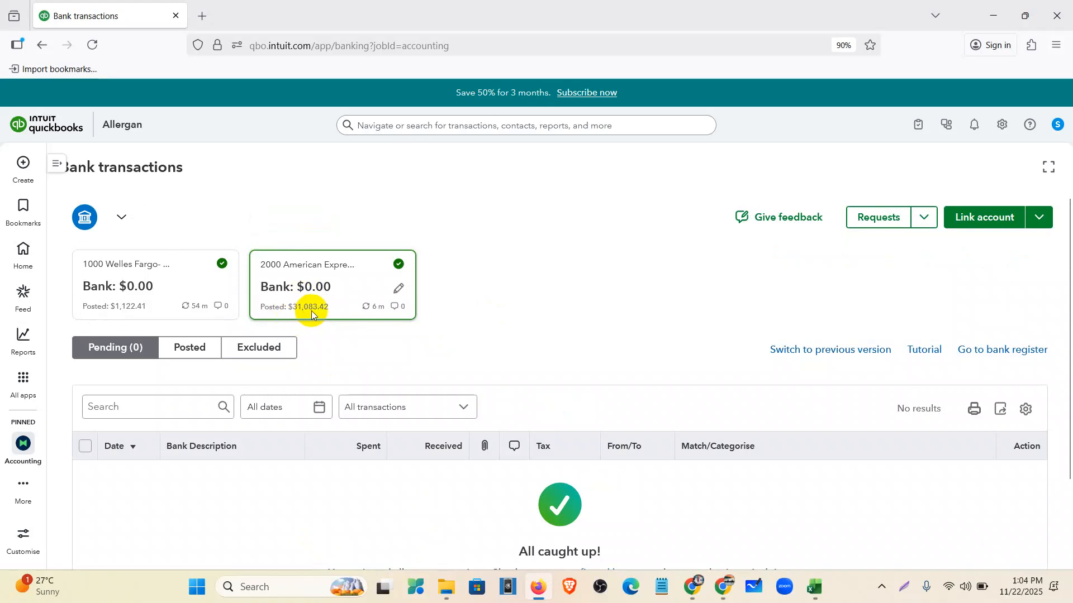
left_click(160, 284)
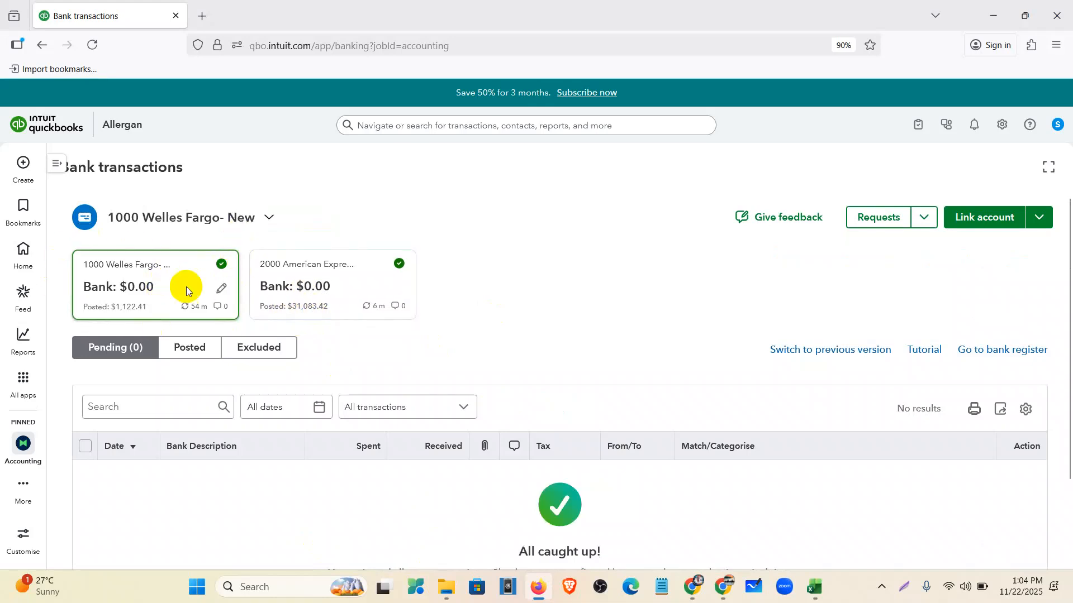
left_click(365, 284)
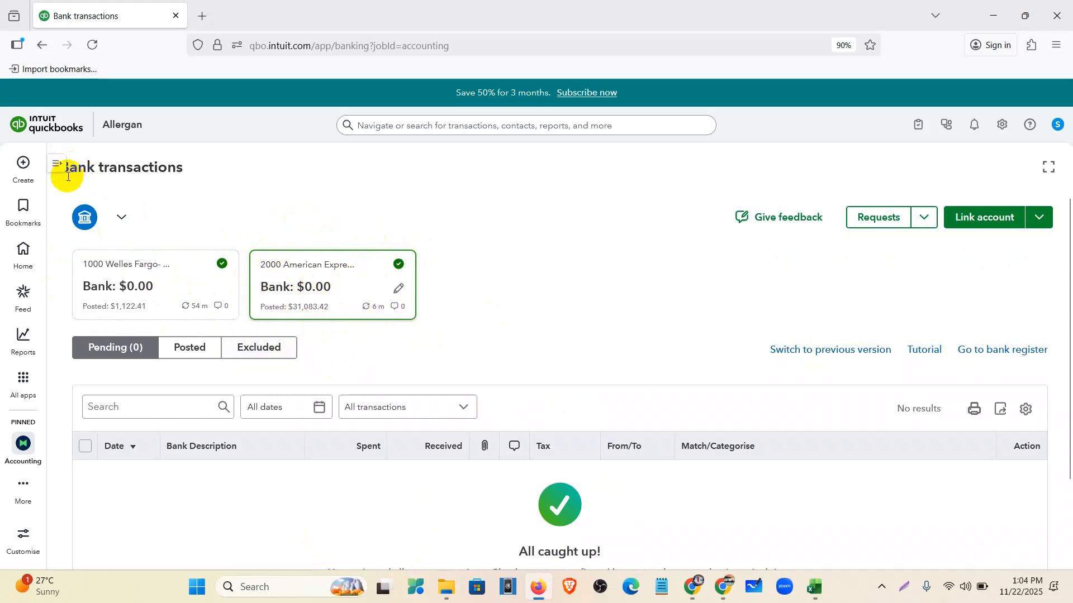
- On the Reconcile page choose 2000 American Express, noting its 30,345.10 beginning balance
left_click(56, 164)
left_click(142, 267)
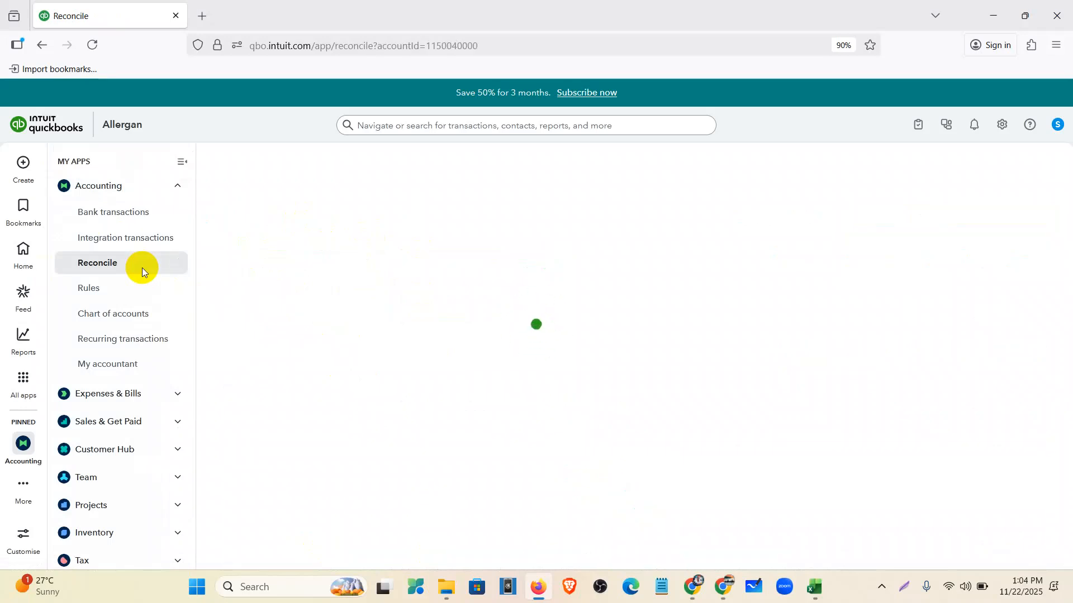
left_click(312, 296)
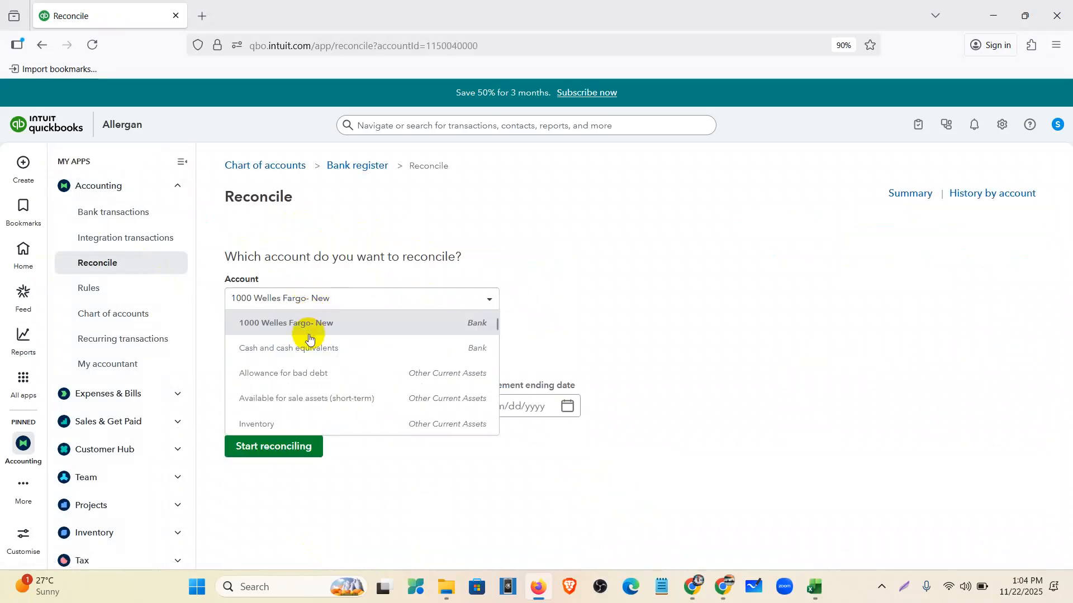
scroll(311, 376, "down", 3)
scroll(313, 390, "down", 5)
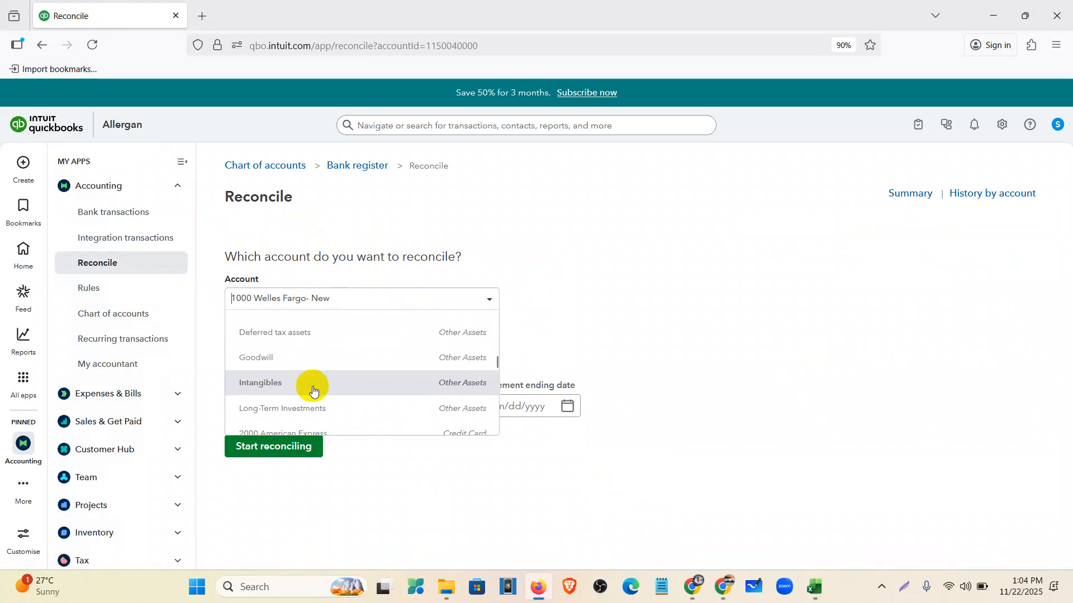
left_click(310, 371)
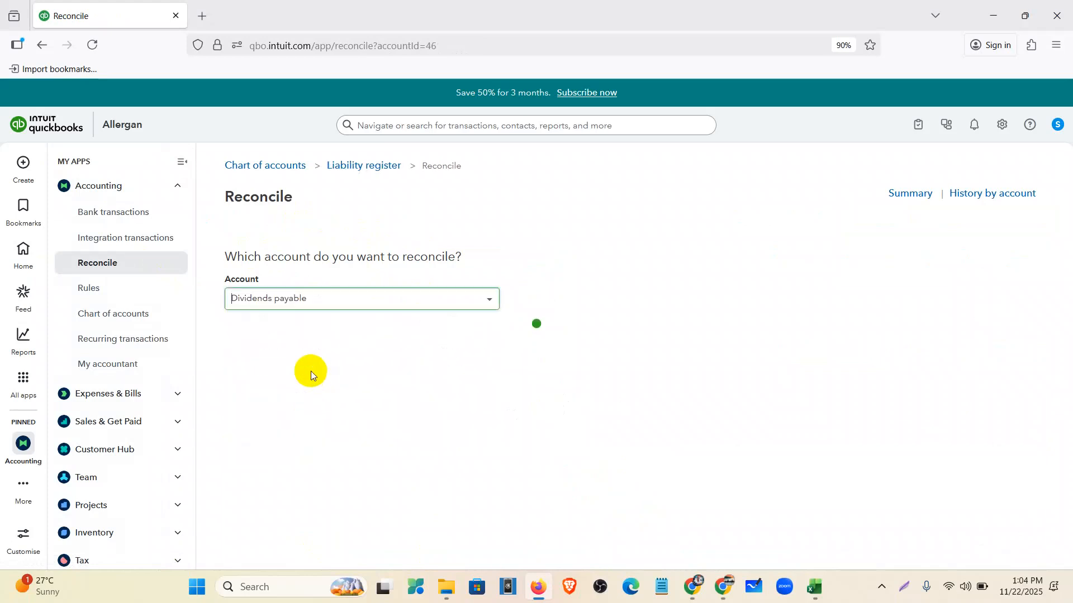
left_click(324, 301)
scroll(307, 369, "down", 2)
scroll(306, 367, "up", 5)
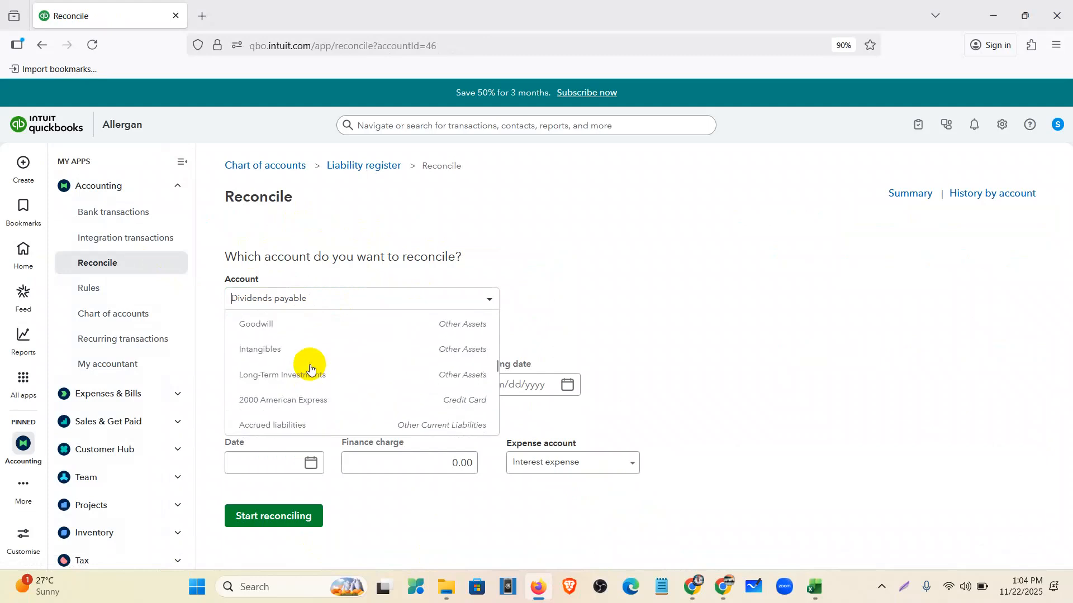
left_click(306, 397)
left_click_drag(280, 381, 213, 371)
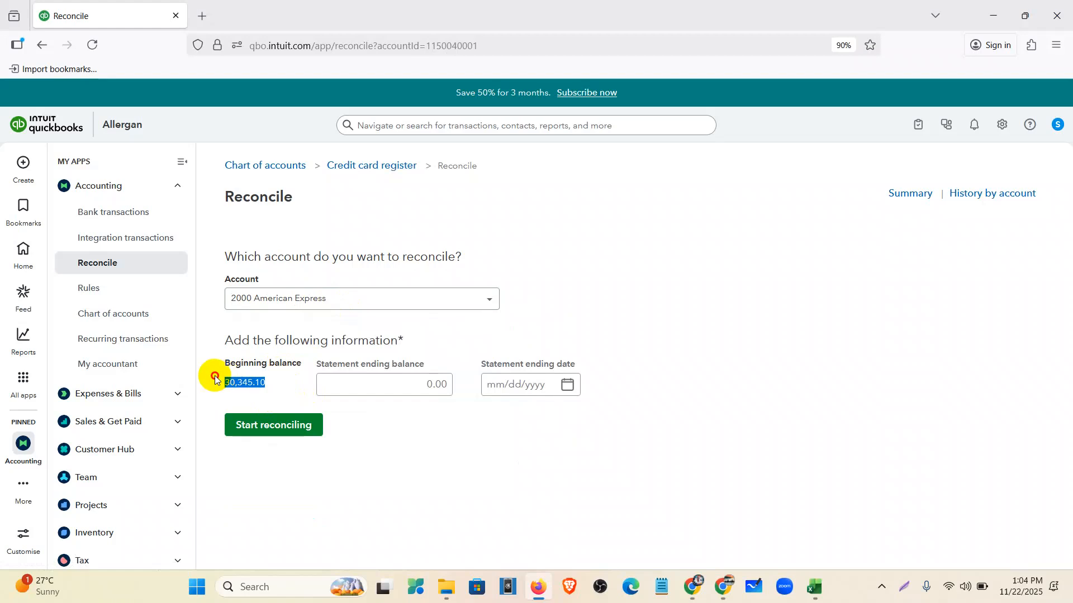
left_click(386, 382)
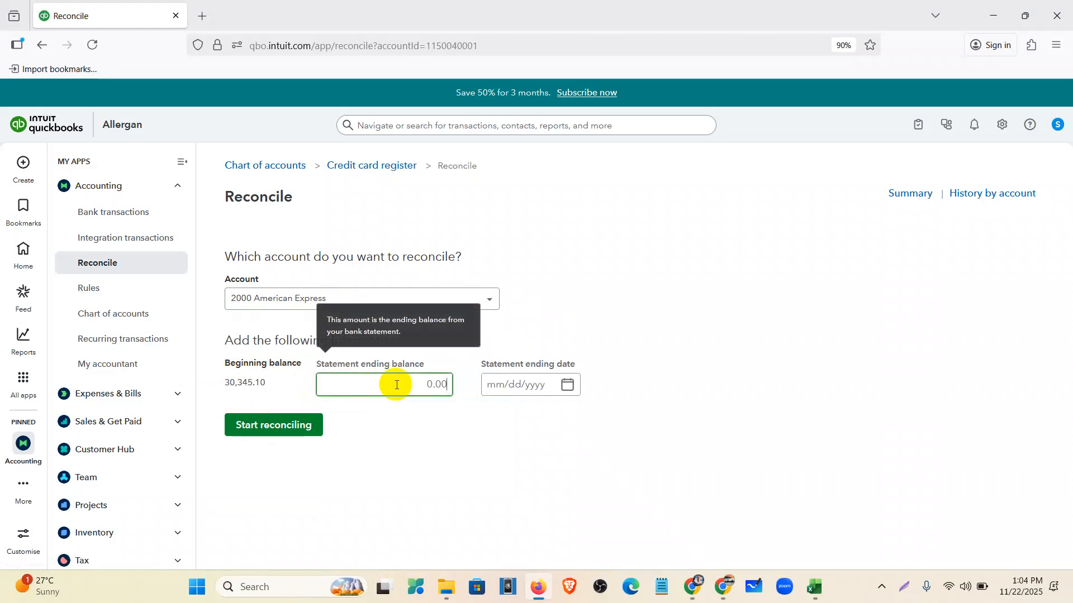
- Find the $31,083.42 new balance on page 1 of the Amex statement PDF in Chrome
left_click(692, 587)
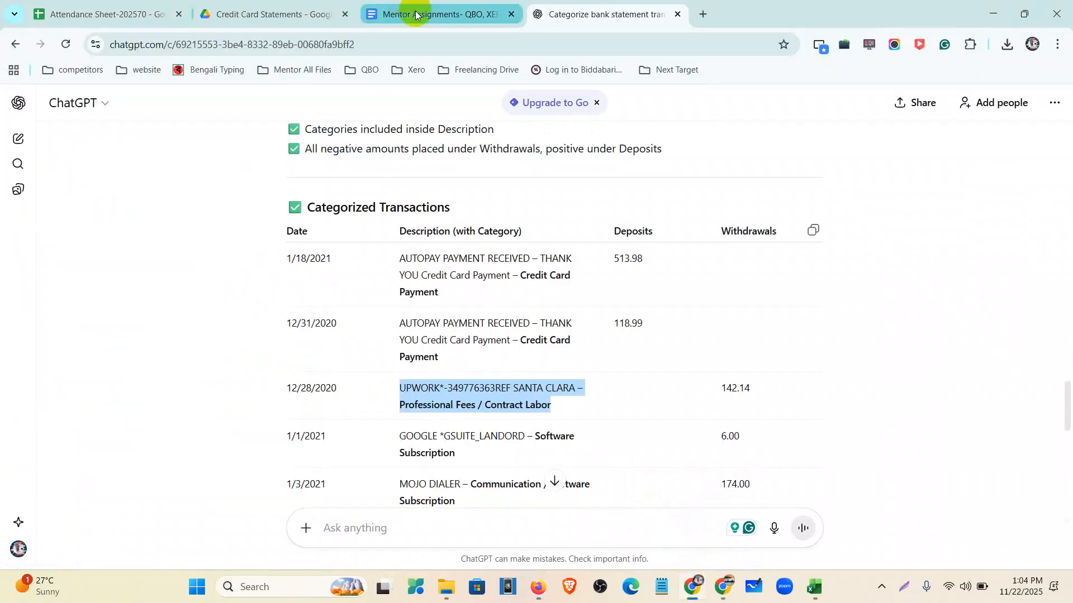
left_click(268, 14)
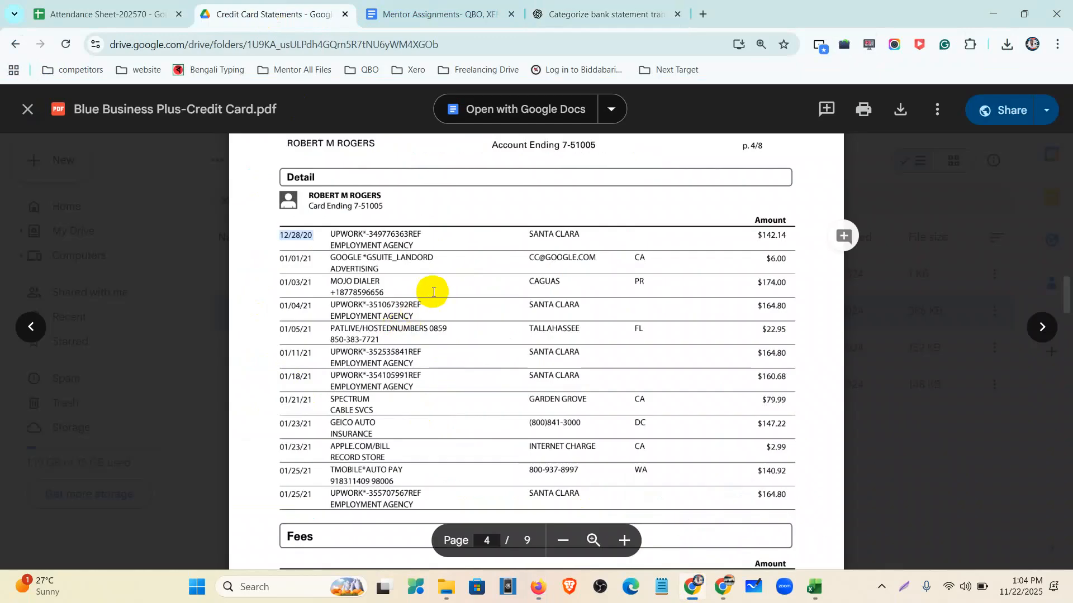
scroll(436, 285, "up", 20)
scroll(447, 274, "up", 15)
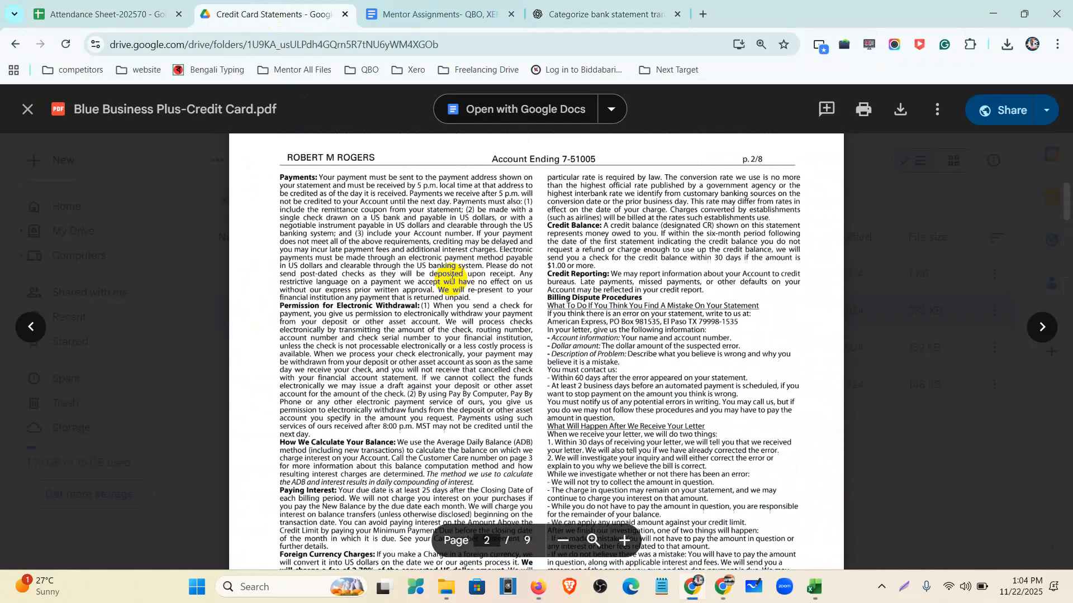
double_click(585, 228)
key("ctrl+c")
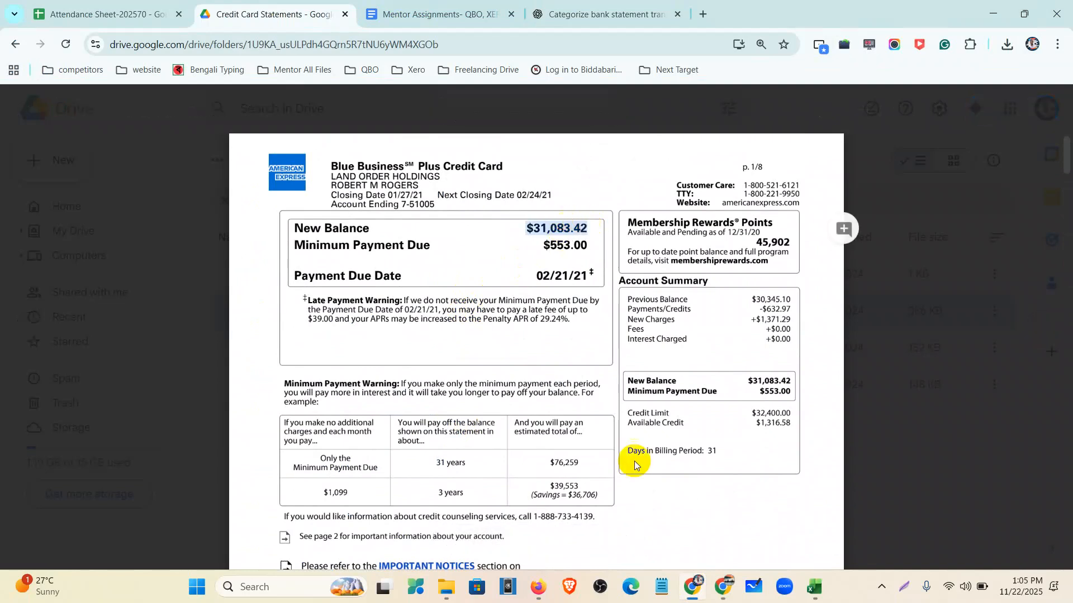
left_click(526, 586)
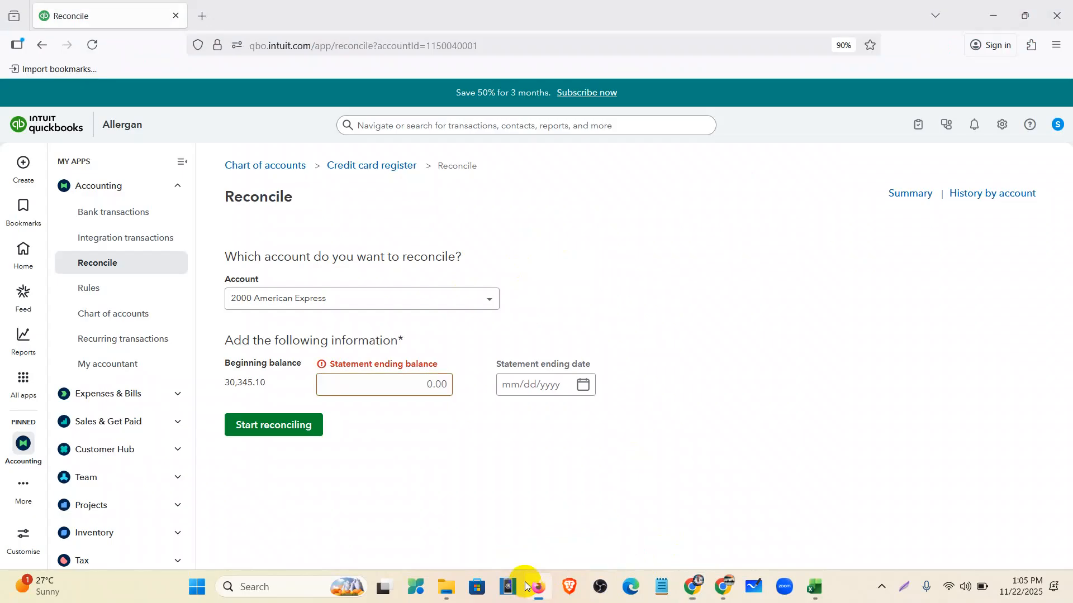
- Paste 31,083.42 as the statement ending balance and check the last date, 1/25/2021, in Excel cell A15
left_click(420, 386)
key("ctrl+v")
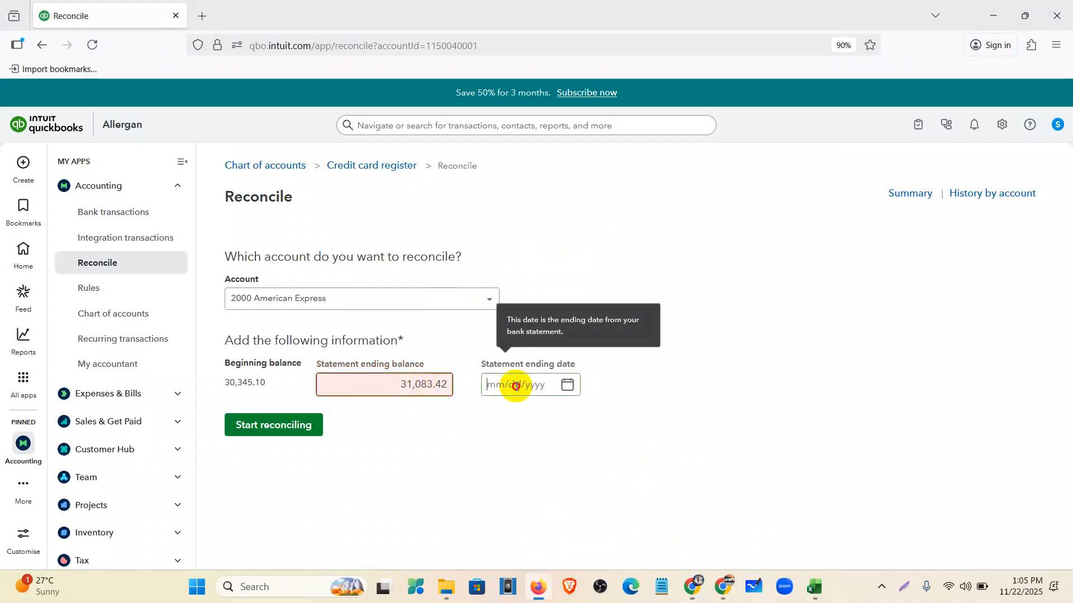
left_click(511, 386)
left_click(811, 595)
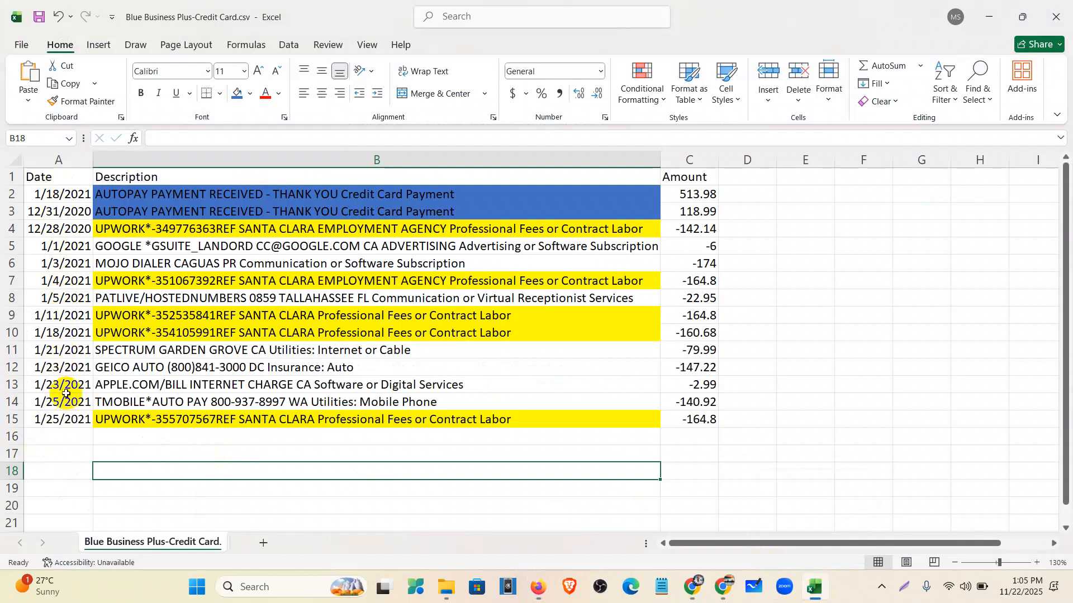
left_click(75, 422)
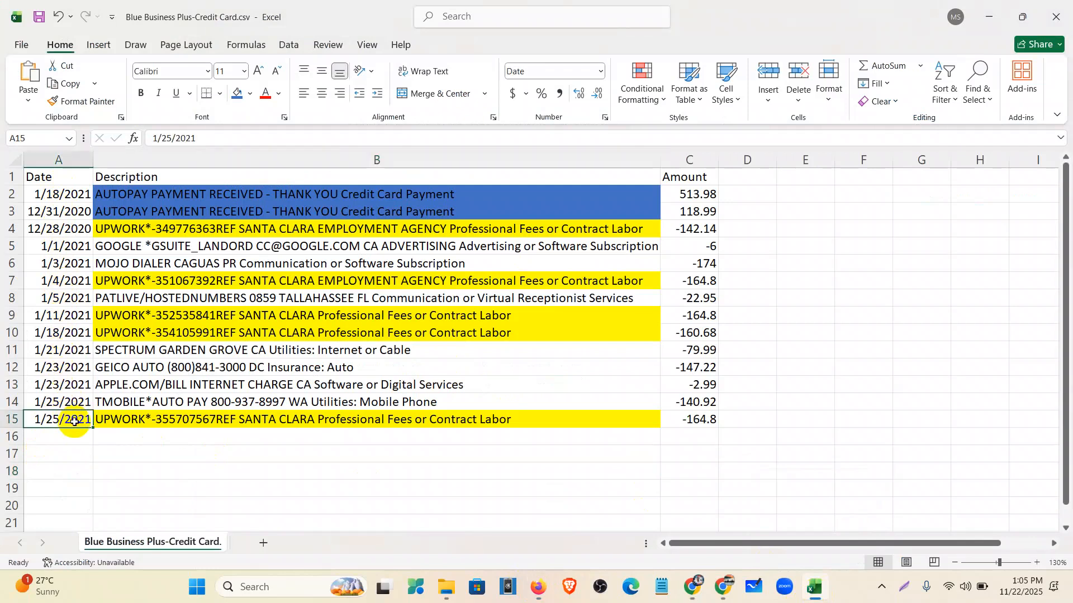
- Enter 1/25/2021 as the statement ending date for the American Express reconciliation
left_click(538, 586)
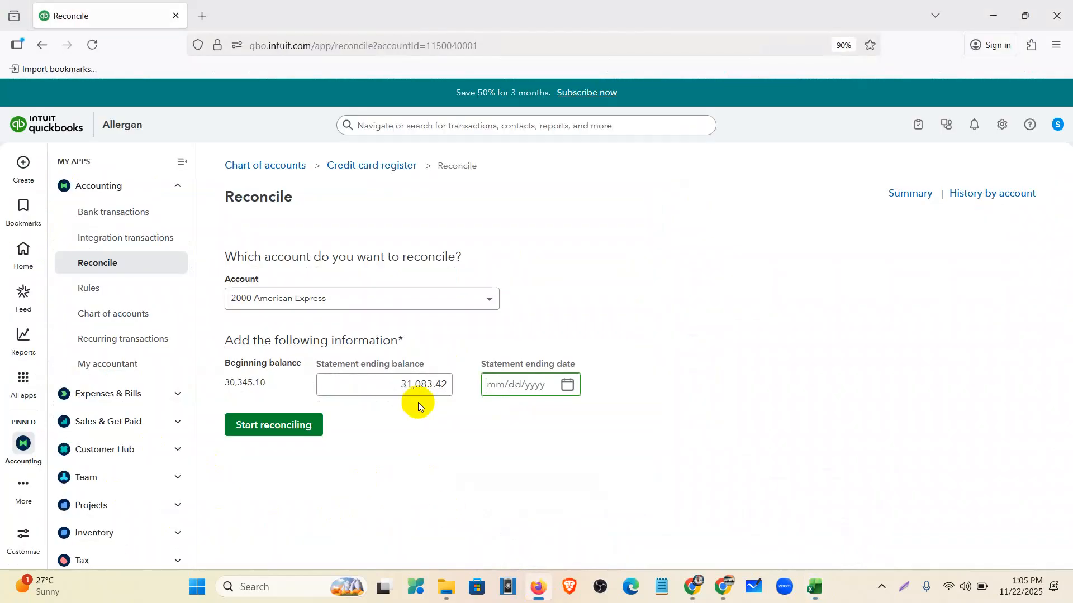
left_click(507, 386)
type("1/25/2021")
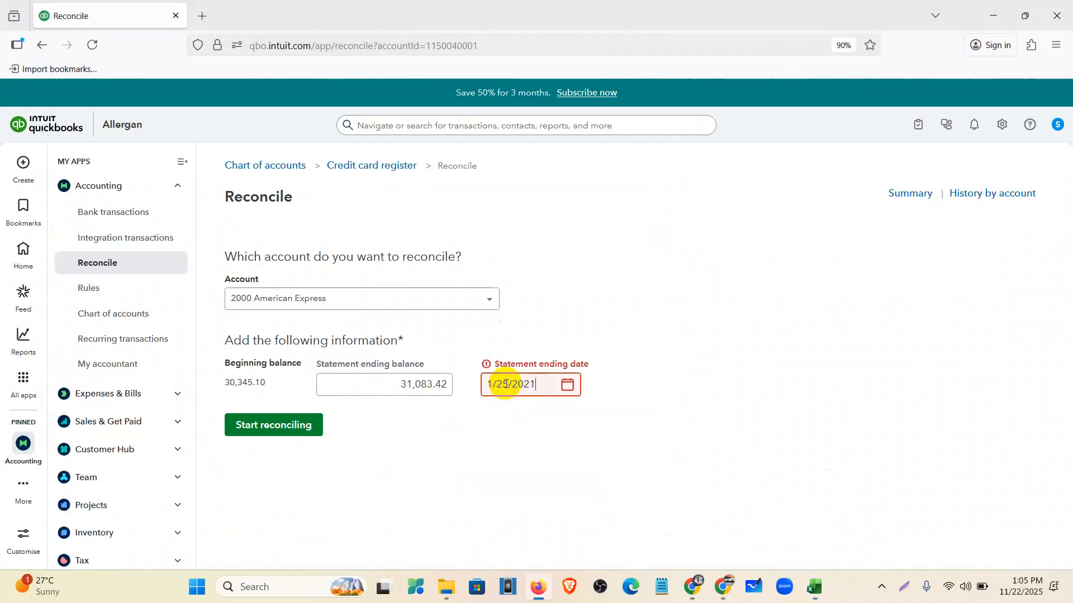
left_click(568, 384)
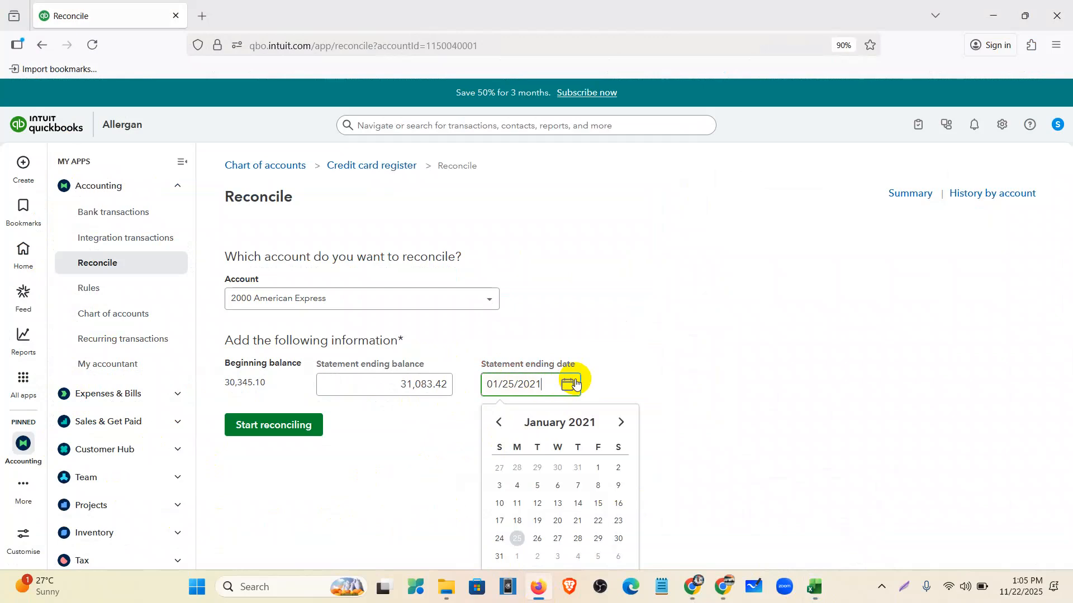
- Start reconciling, confirm the $0.00 difference and finish the reconciliation
left_click(304, 427)
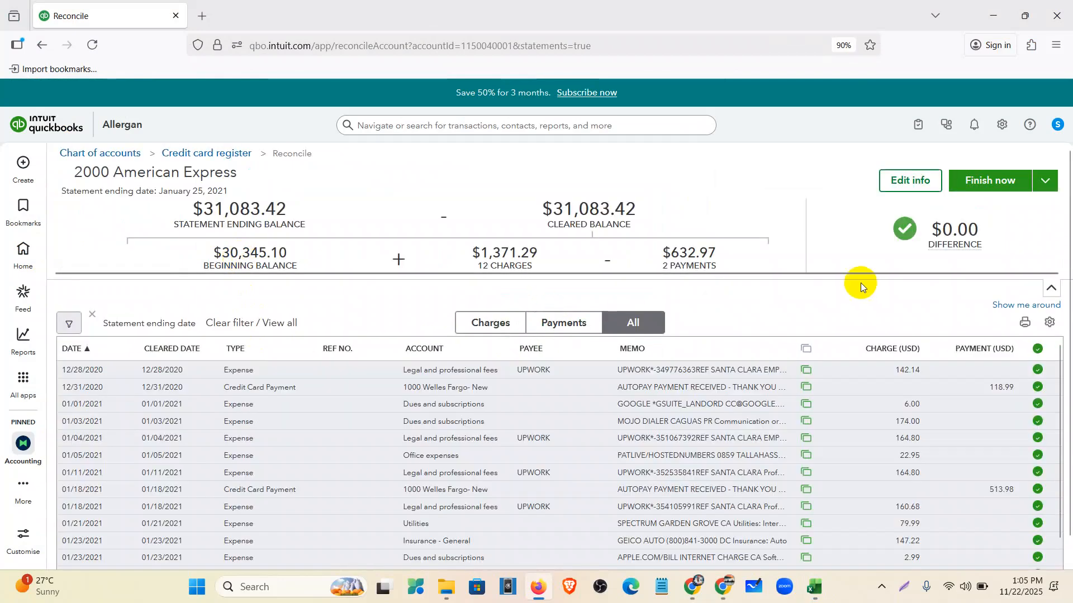
mouse_move(956, 232)
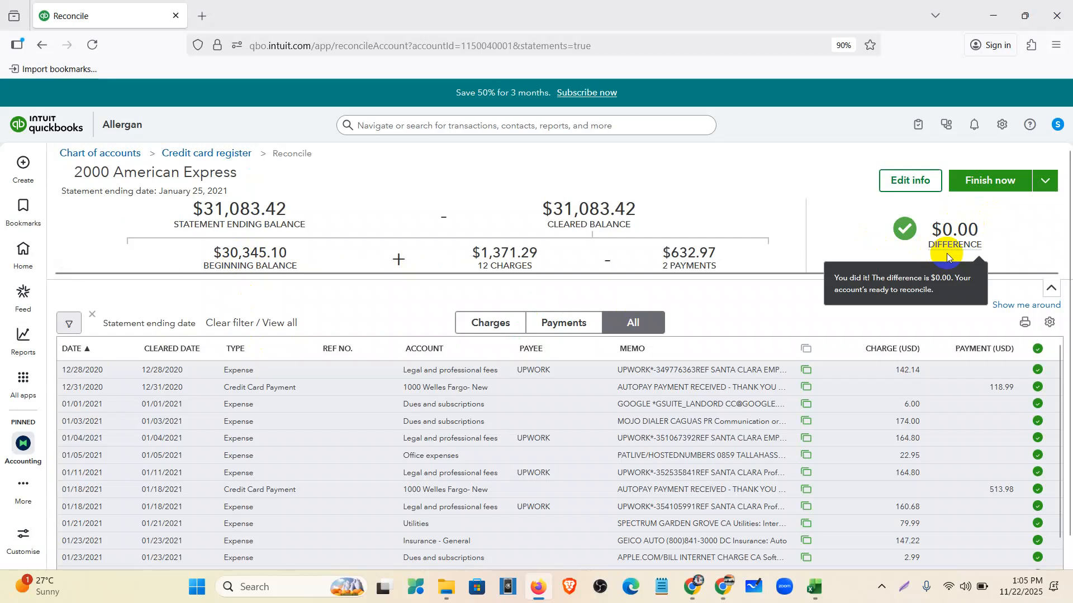
scroll(782, 475, "down", 2)
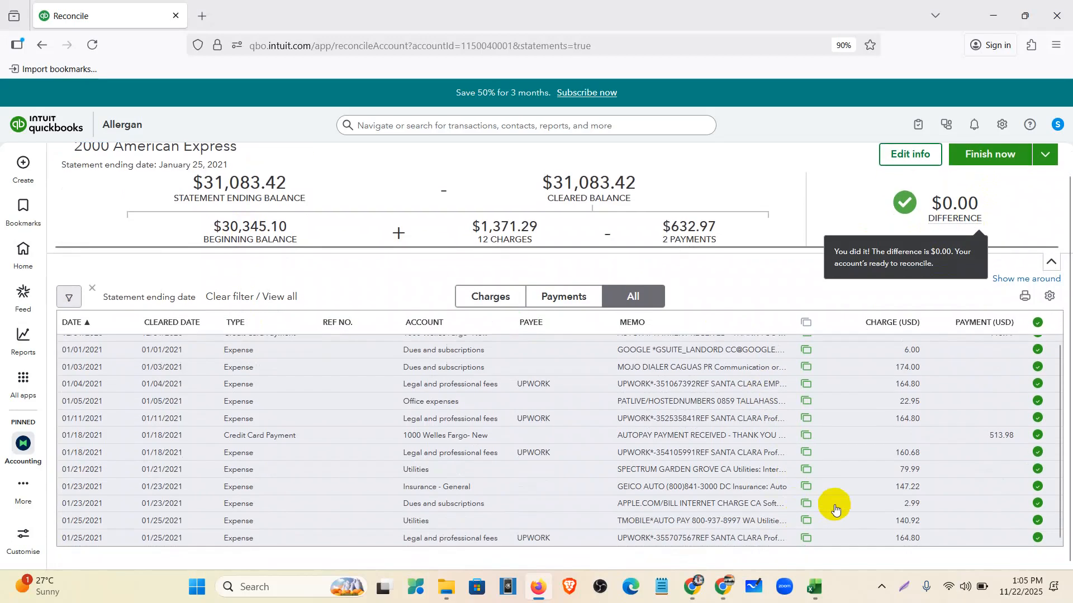
scroll(407, 379, "up", 2)
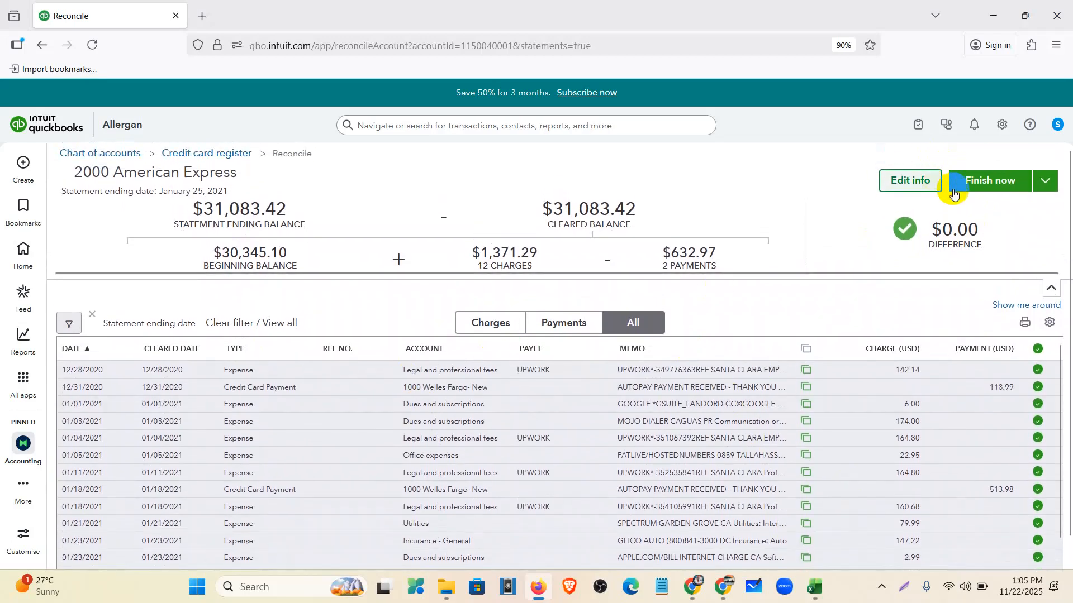
left_click(980, 186)
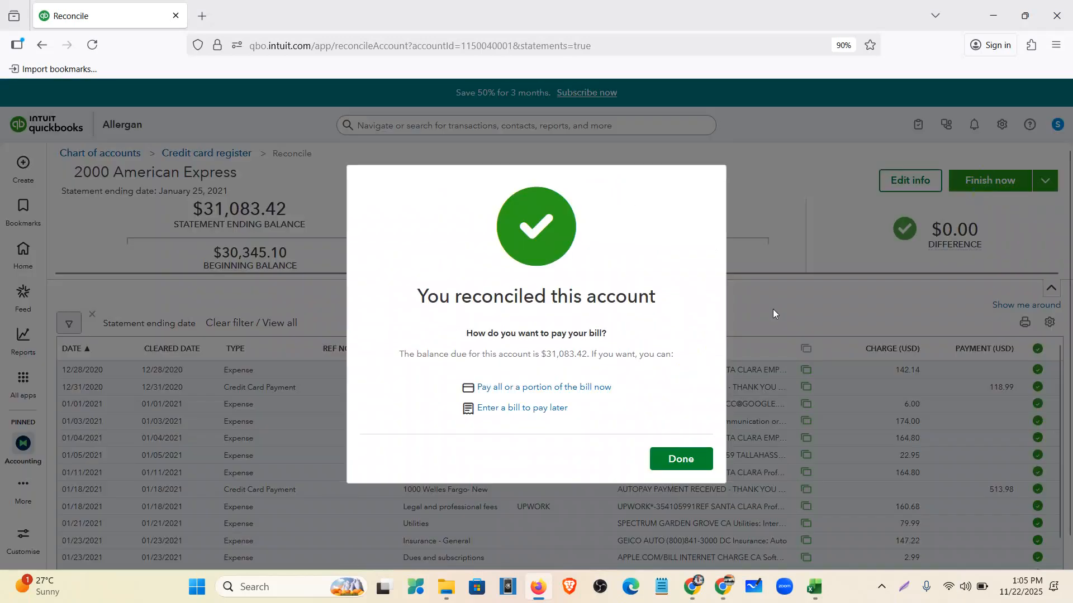
- View the 01/25/2021 American Express reconciliation report, then go back to the statement PDF
left_click(696, 459)
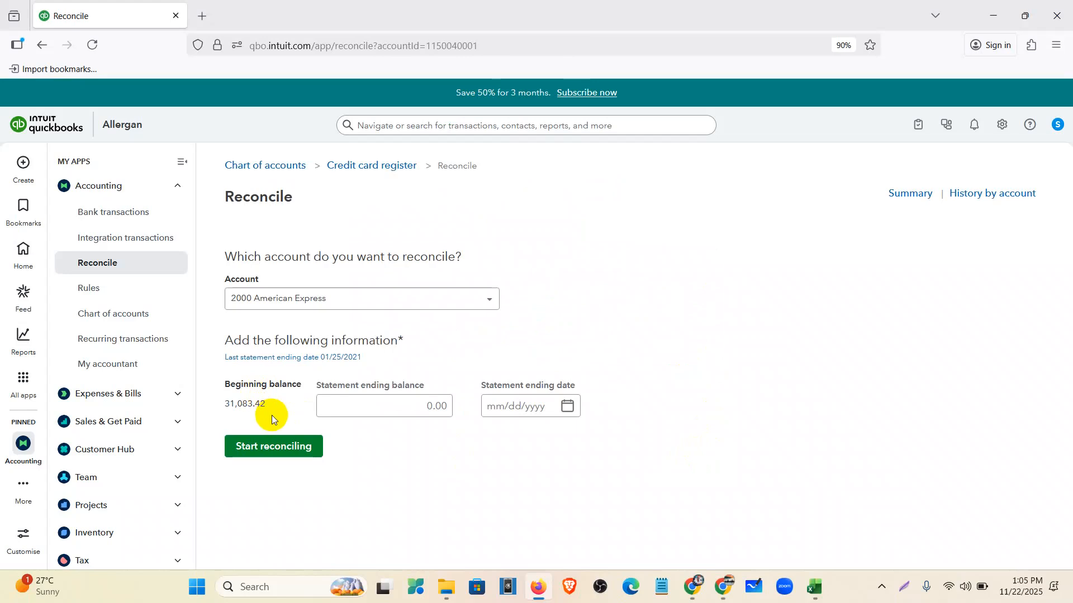
left_click_drag(271, 415, 223, 405)
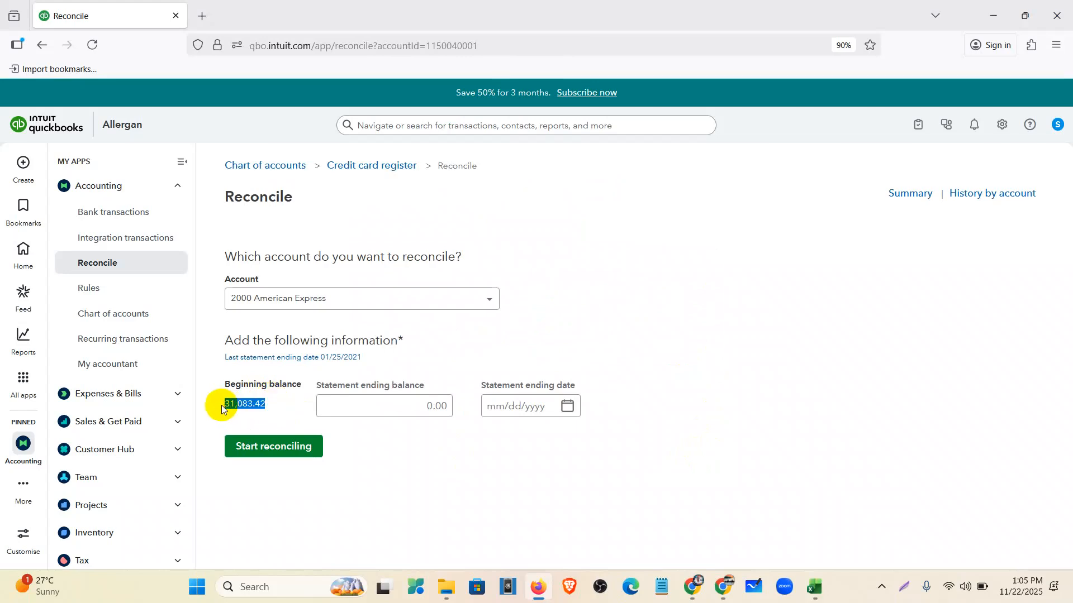
left_click(523, 301)
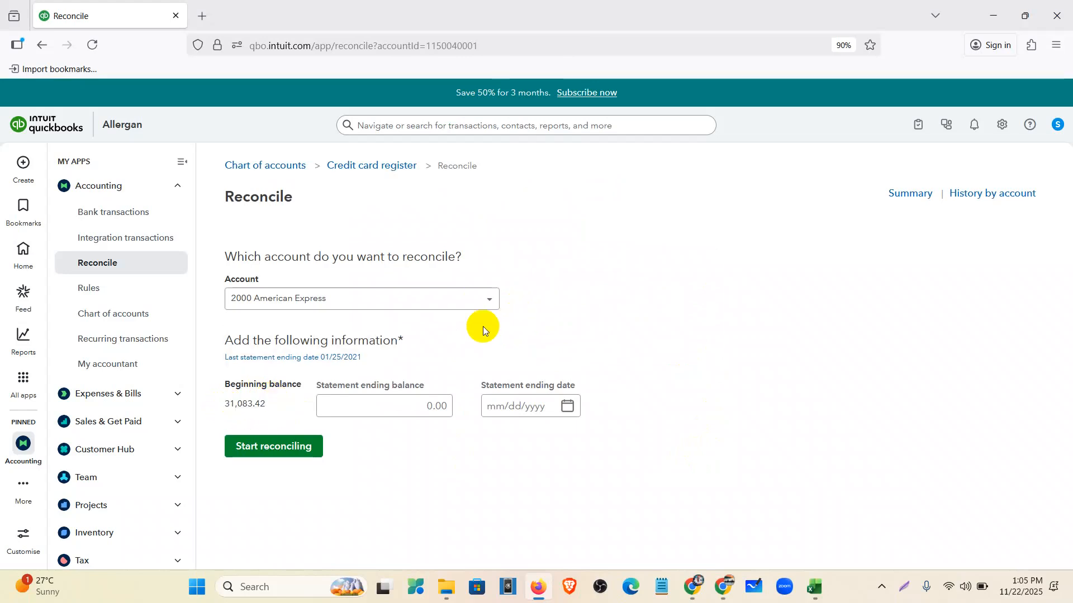
left_click(343, 360)
scroll(828, 385, "down", 5)
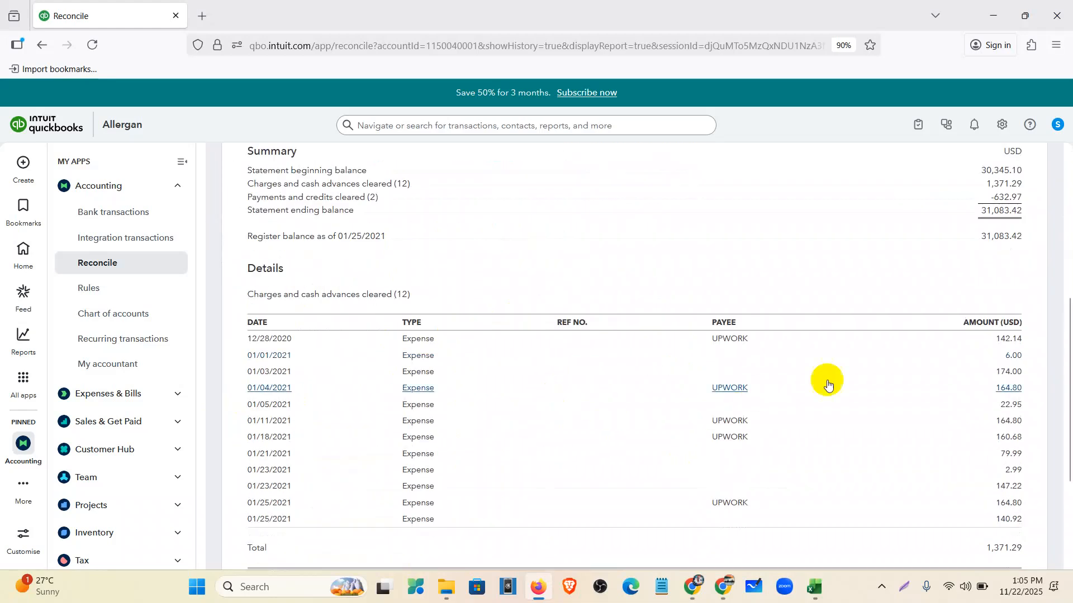
scroll(816, 362, "up", 5)
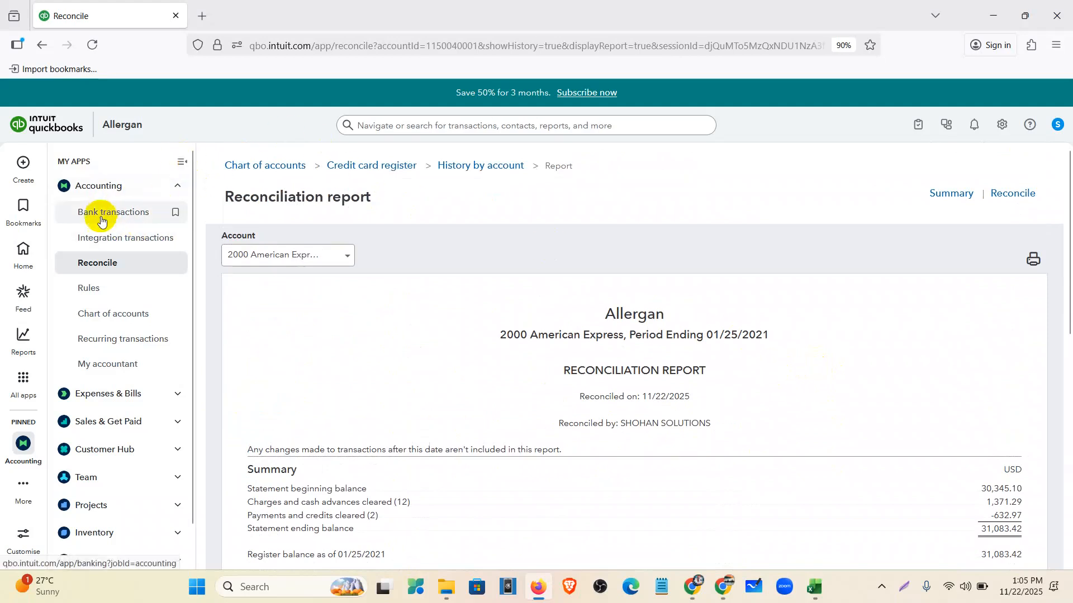
mouse_move(24, 452)
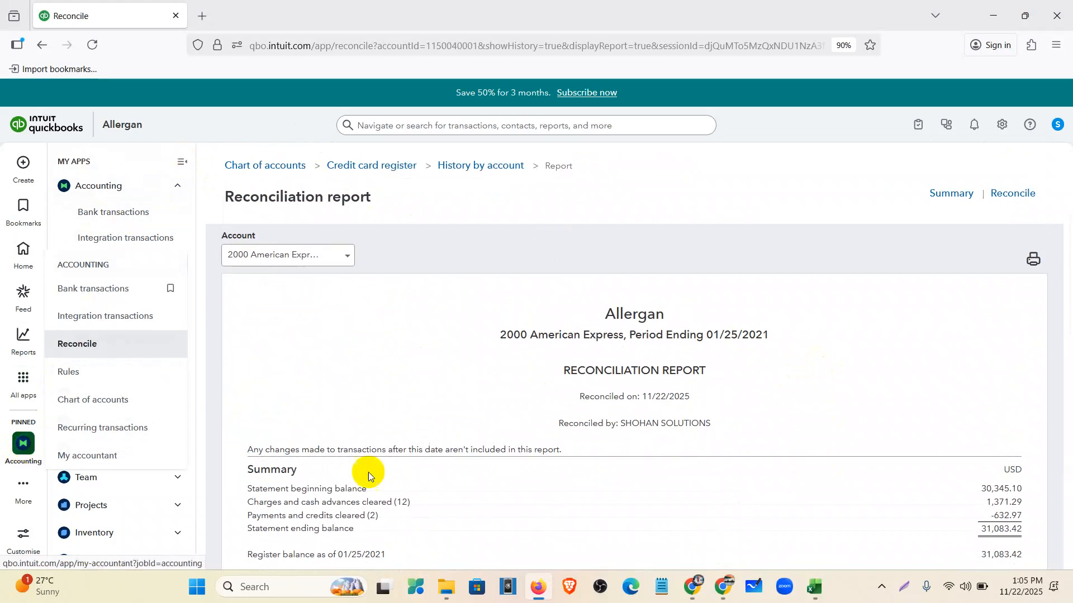
left_click(696, 598)
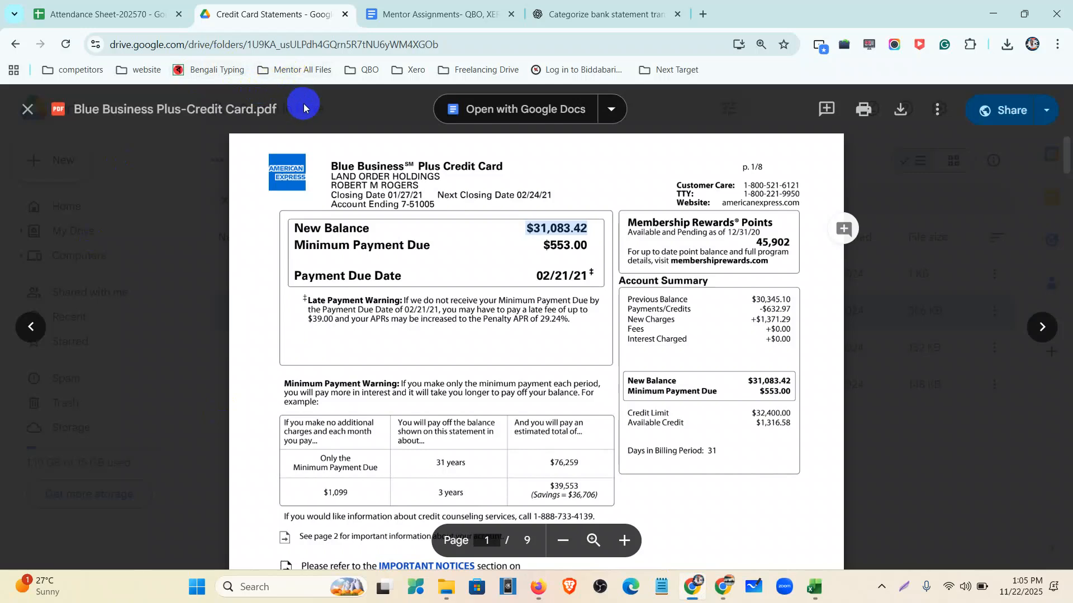
- Leave the PDF preview and open Paypal-Dec21 -with paypal fee.xlsx from the Assignment 5 folder
left_click(28, 110)
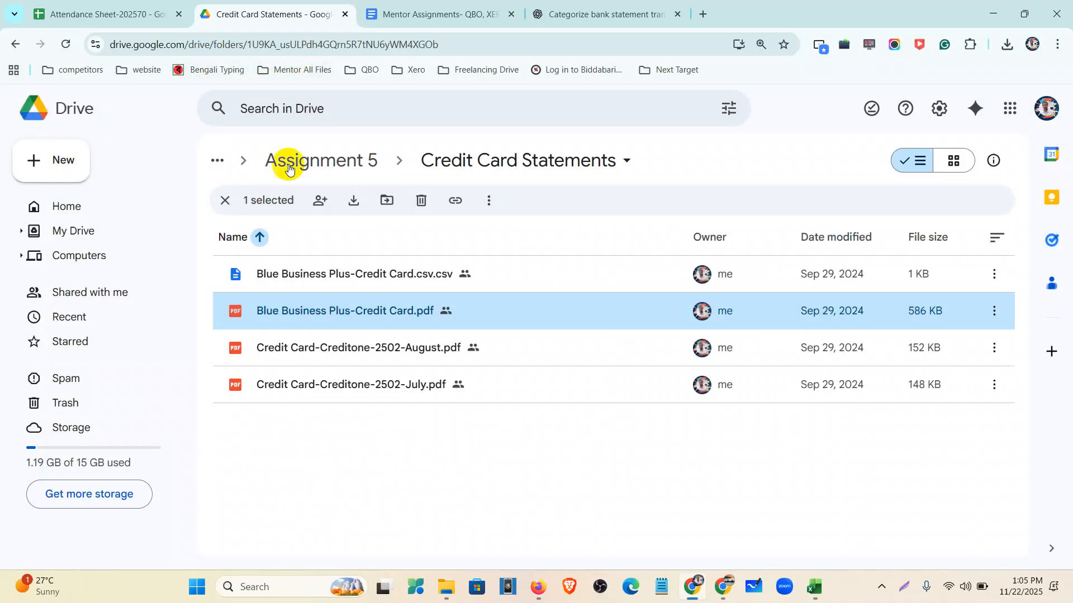
left_click(306, 160)
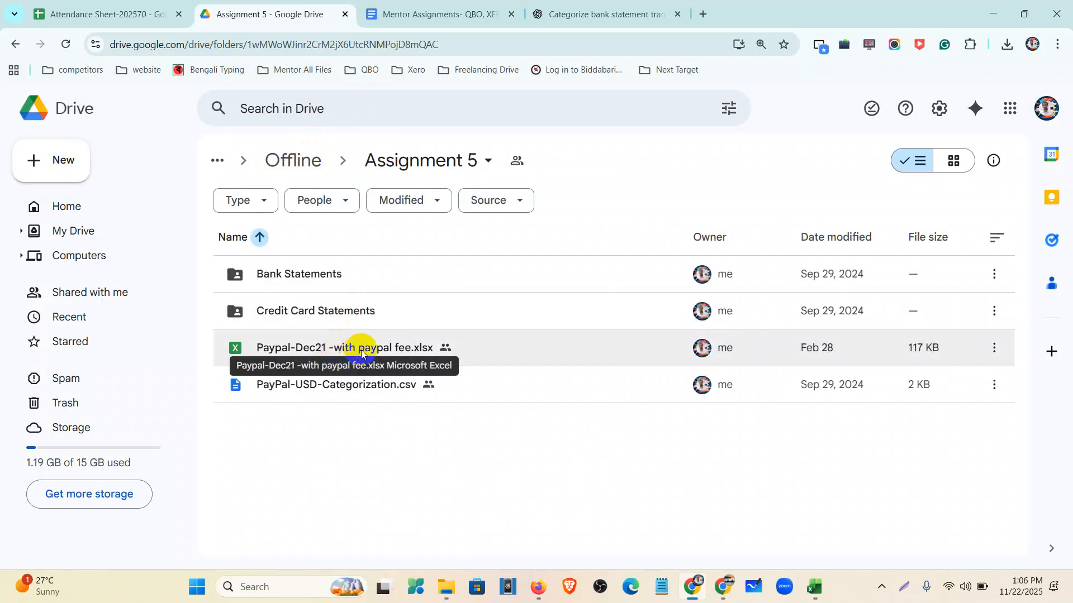
left_click(377, 351)
double_click(377, 350)
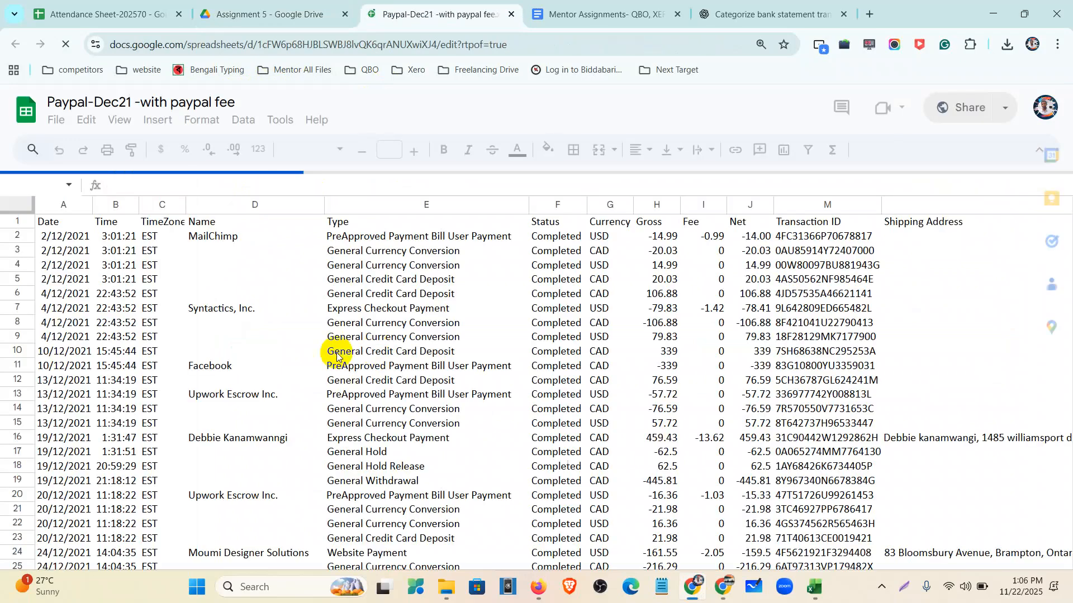
- Download the Paypal-Dec21 sheet as a Microsoft Excel (.xlsx) file
left_click(59, 125)
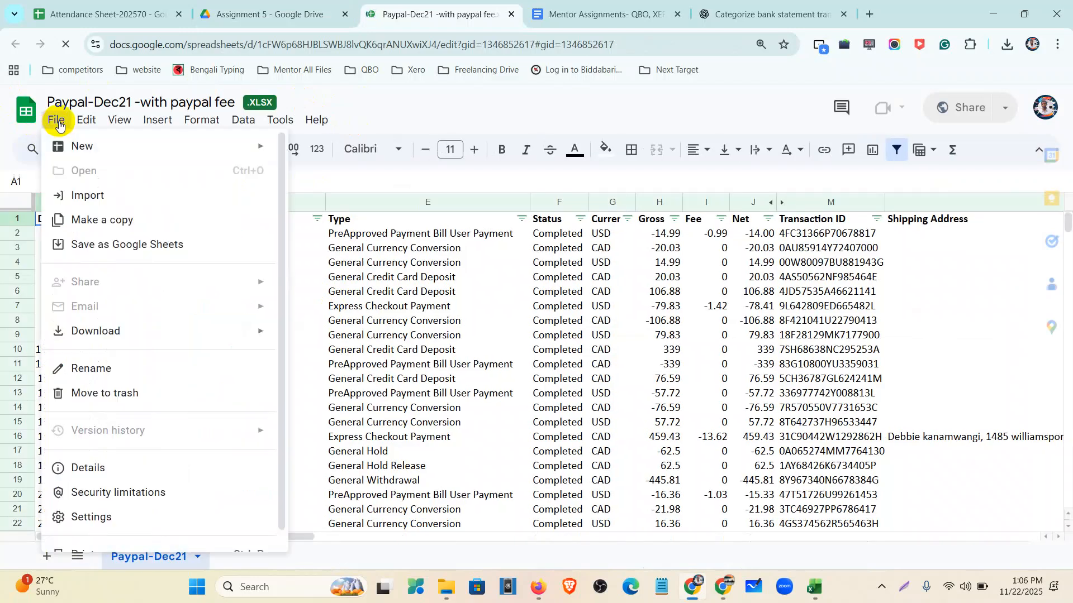
mouse_move(92, 336)
left_click(289, 340)
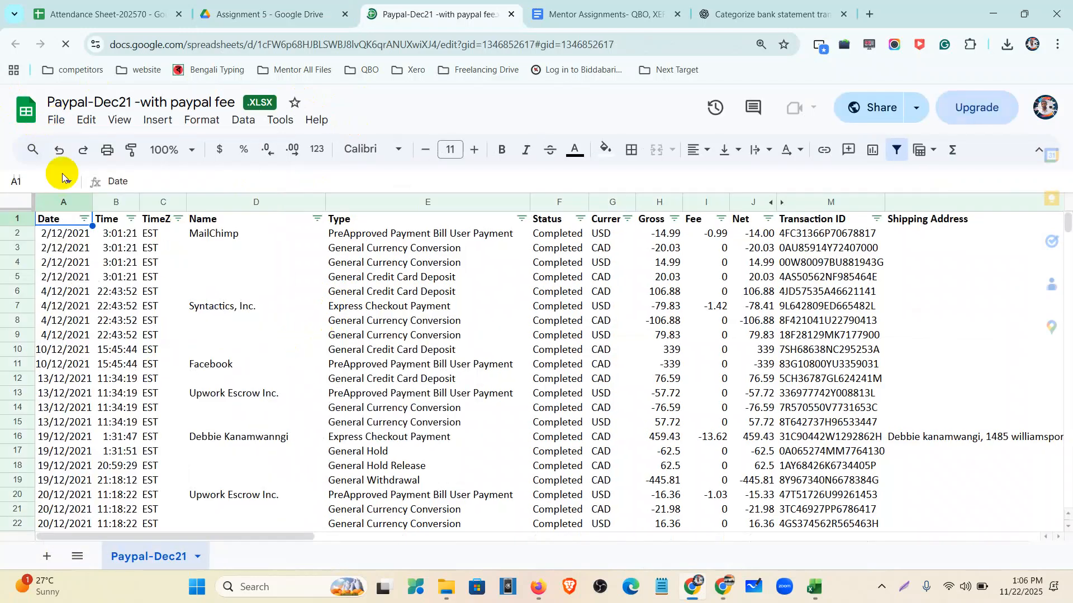
left_click(56, 119)
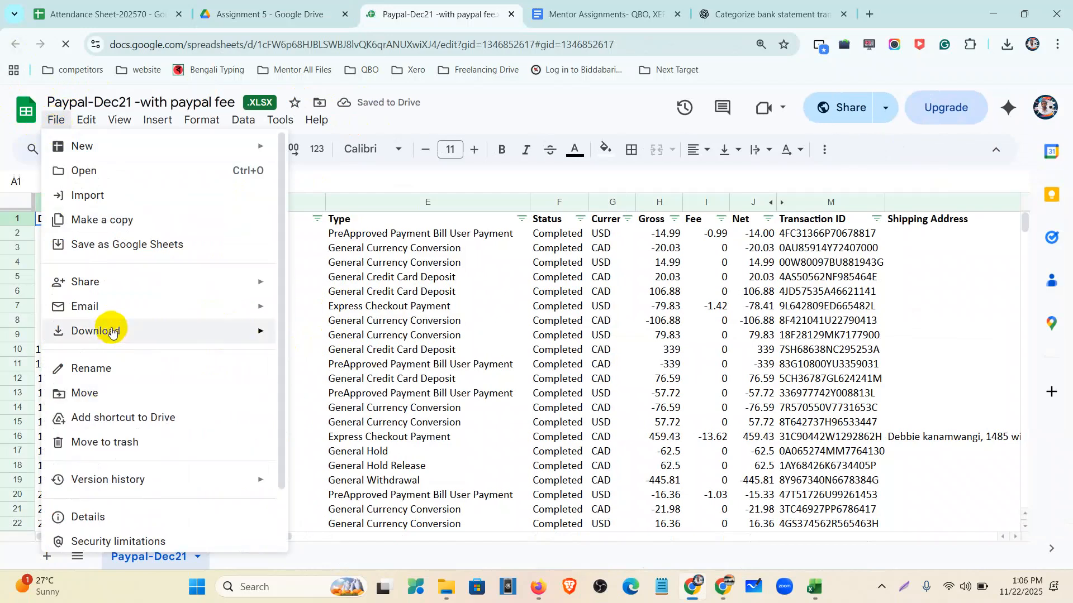
mouse_move(118, 329)
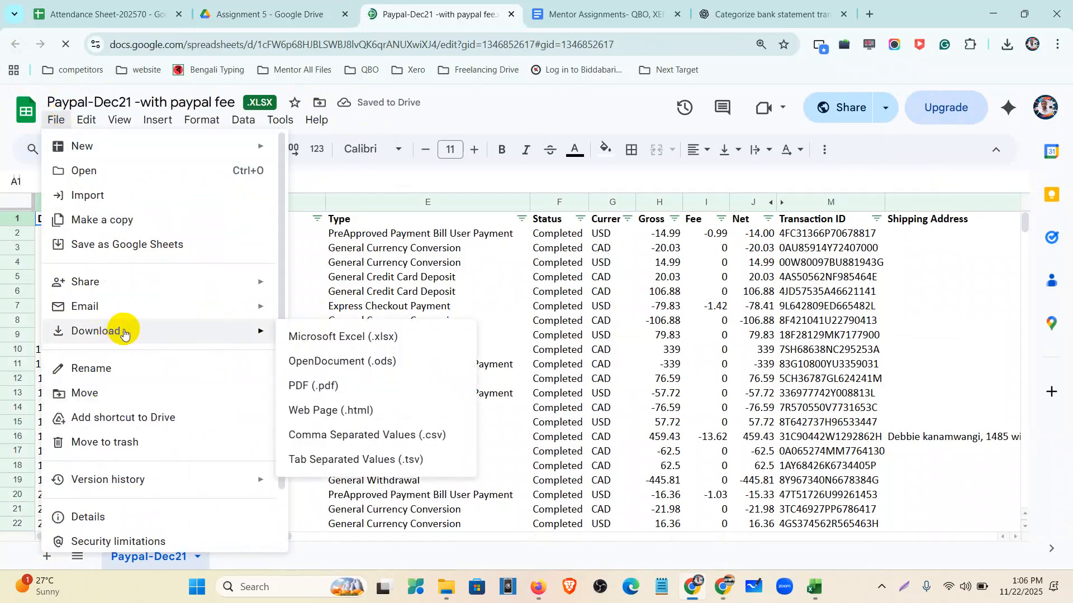
left_click(313, 338)
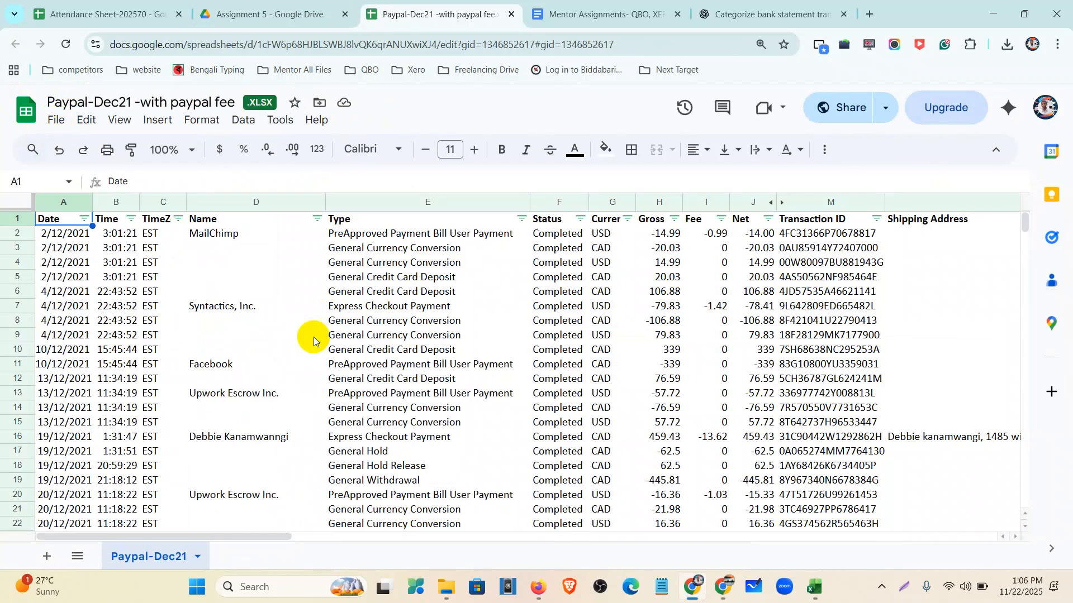
- Close the credit card CSV in Excel without saving and open the downloaded Paypal-Dec21 file
left_click(815, 586)
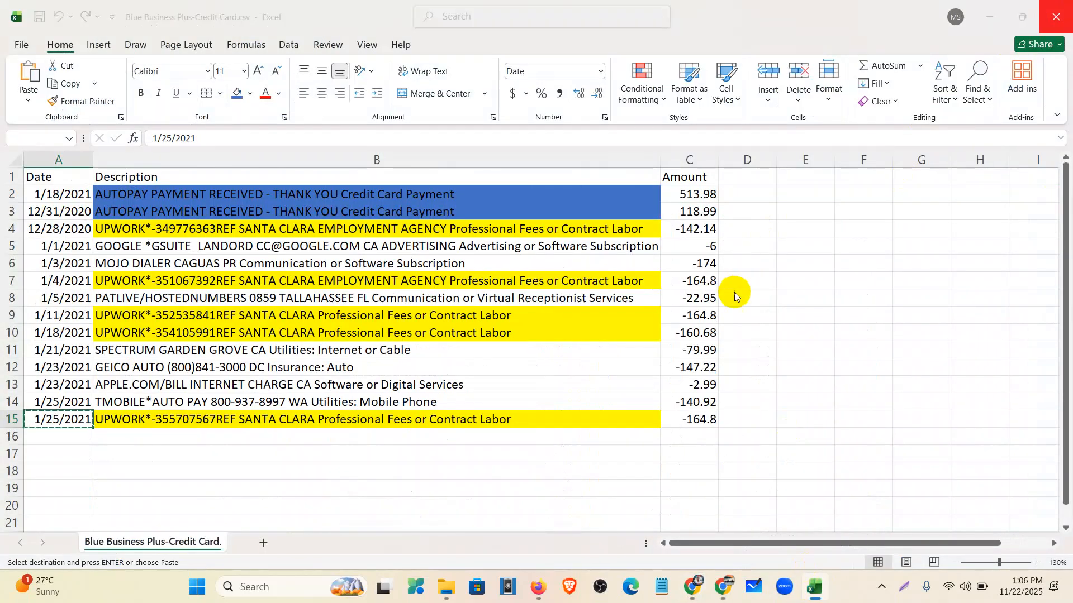
key("alt+F4")
left_click(581, 394)
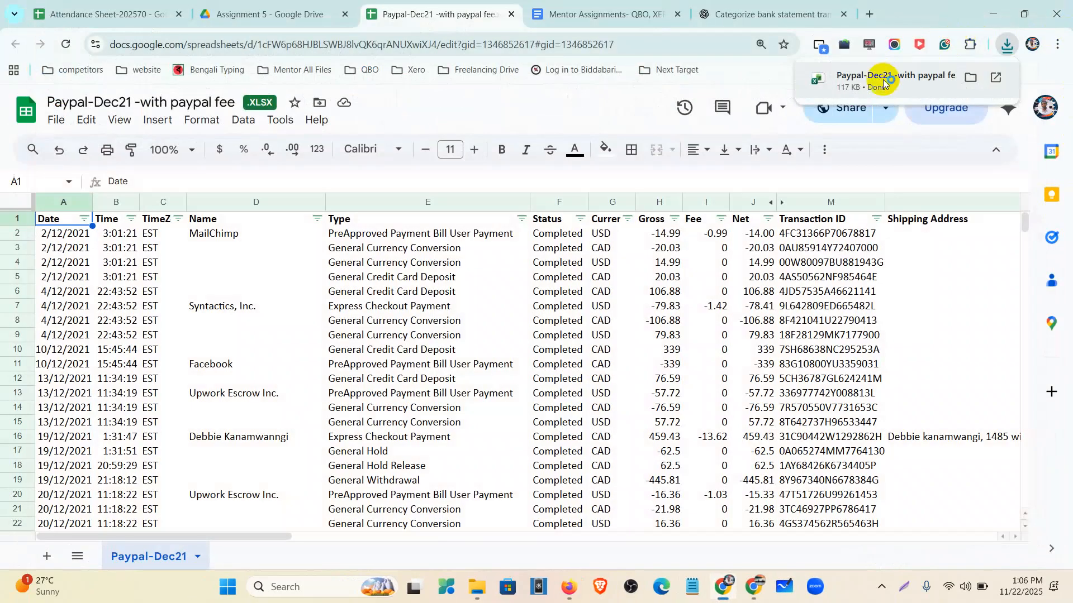
left_click(883, 83)
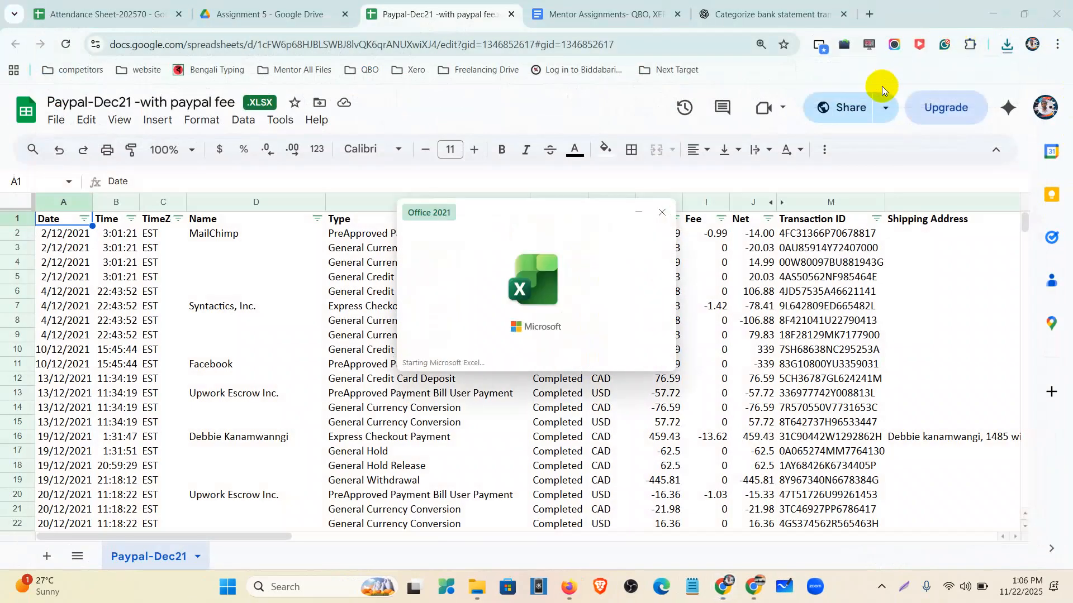
- Enable editing on the Paypal-Dec21 workbook and scroll through its PayPal transactions
left_click(549, 17)
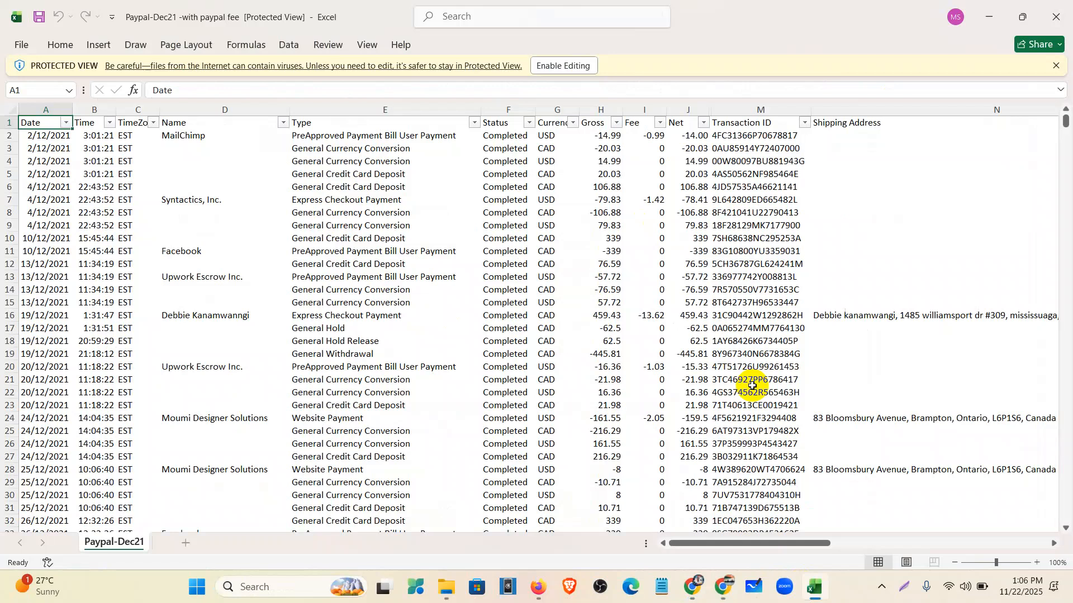
left_click(573, 65)
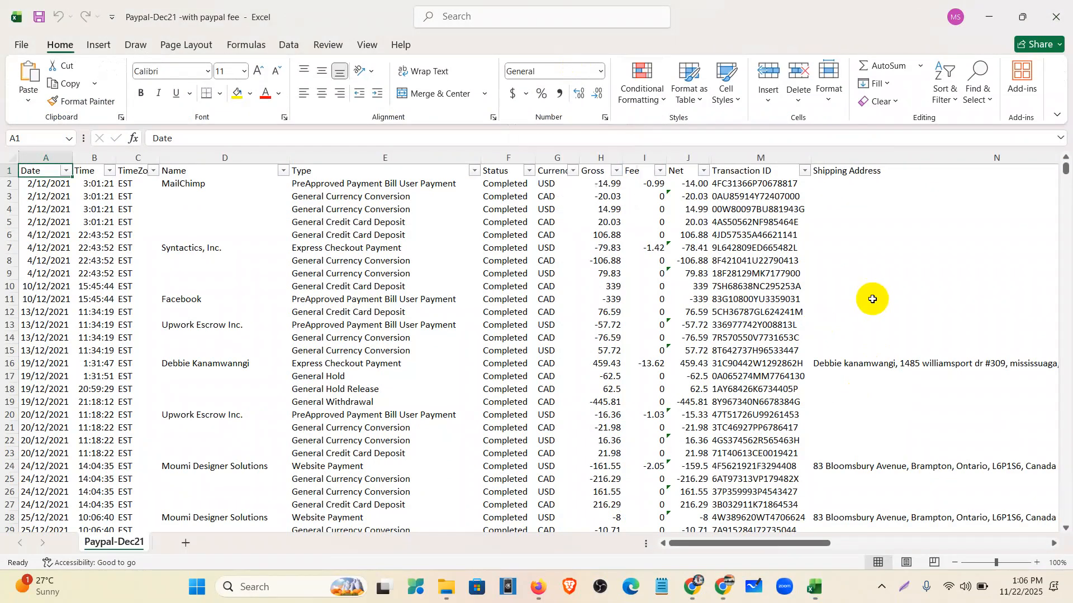
left_click(966, 588)
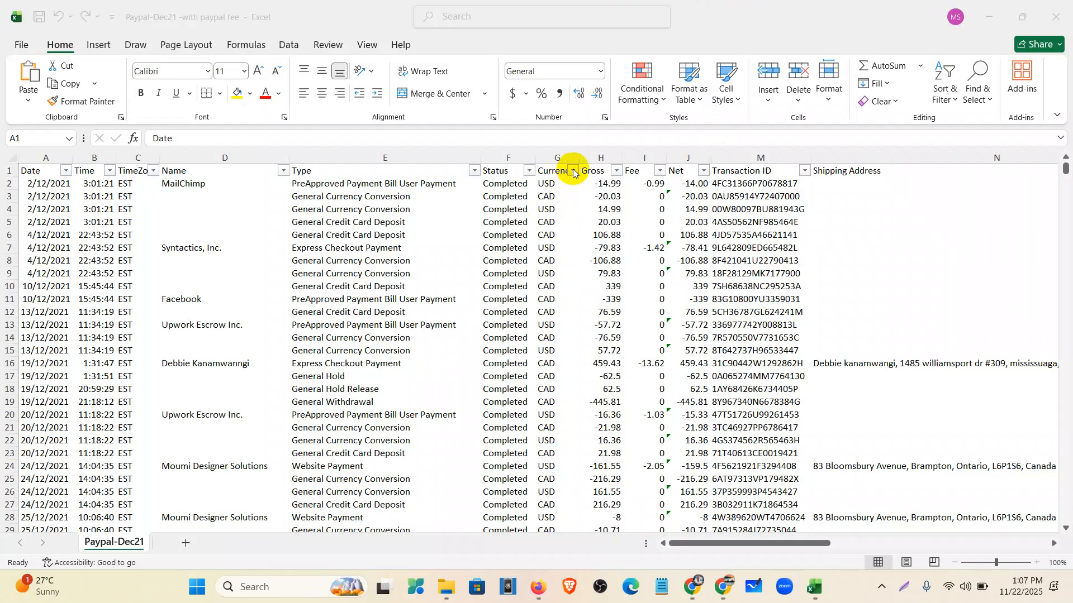
left_click_drag(725, 543, 882, 540)
left_click_drag(800, 546, 728, 544)
scroll(136, 328, "down", 9)
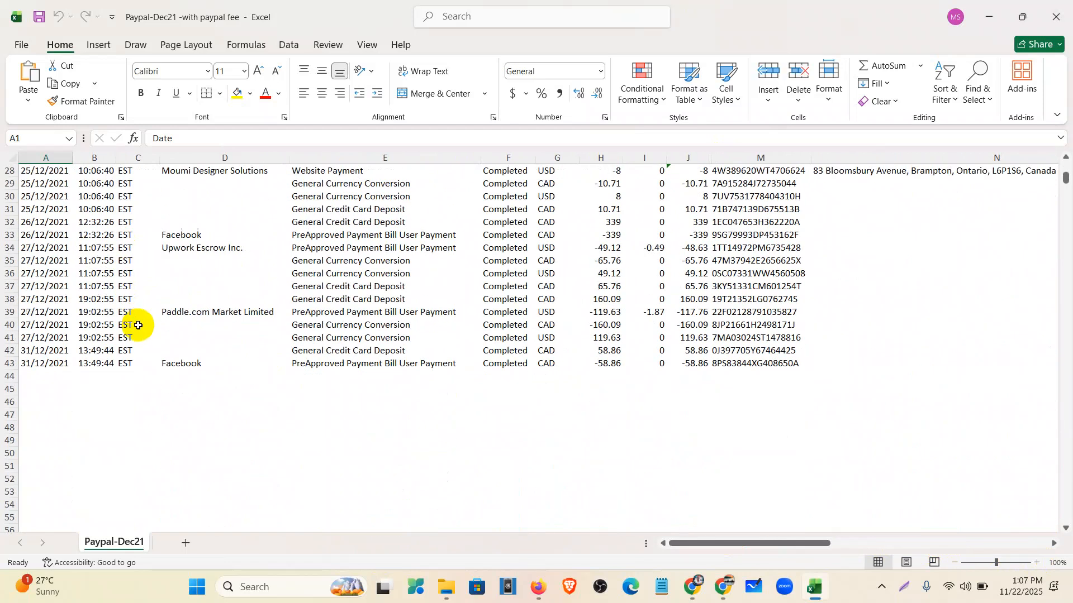
scroll(148, 348, "up", 9)
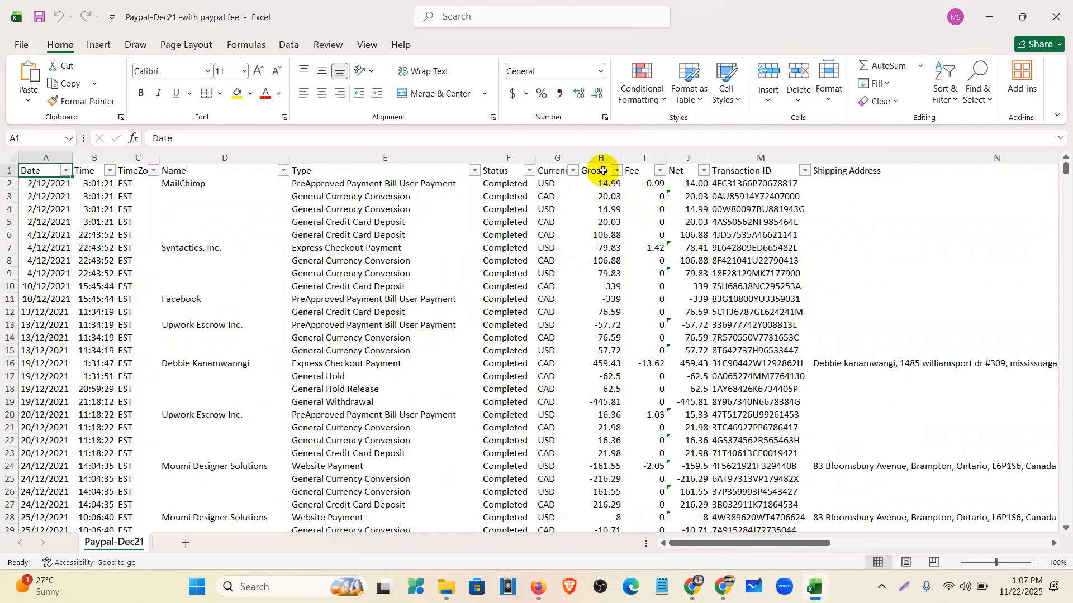
left_click(605, 183)
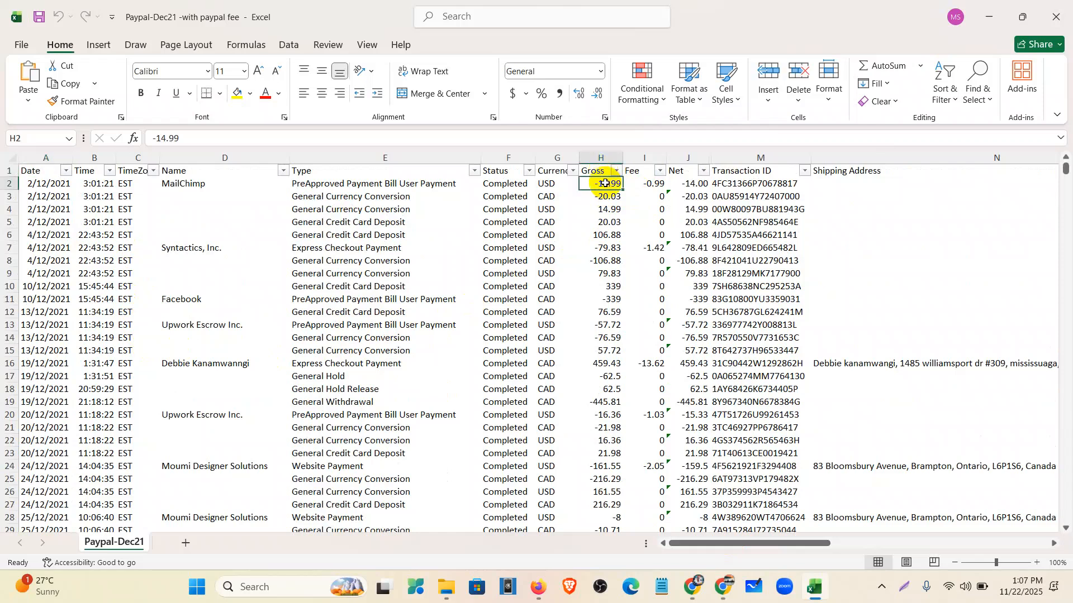
scroll(605, 183, "up", 2)
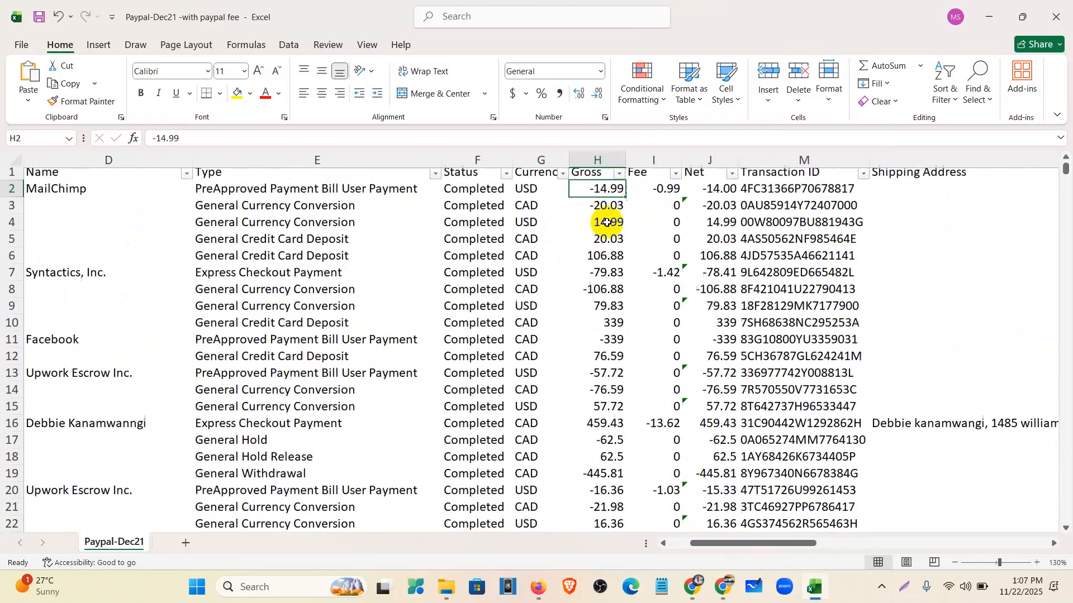
left_click(670, 196)
left_click(715, 196)
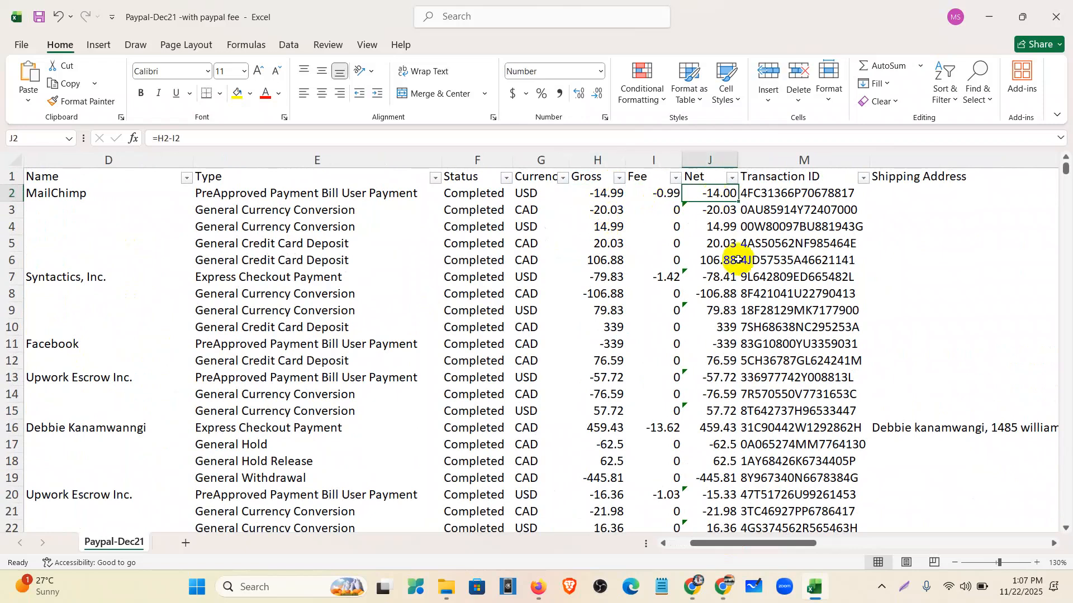
left_click_drag(756, 544, 891, 562)
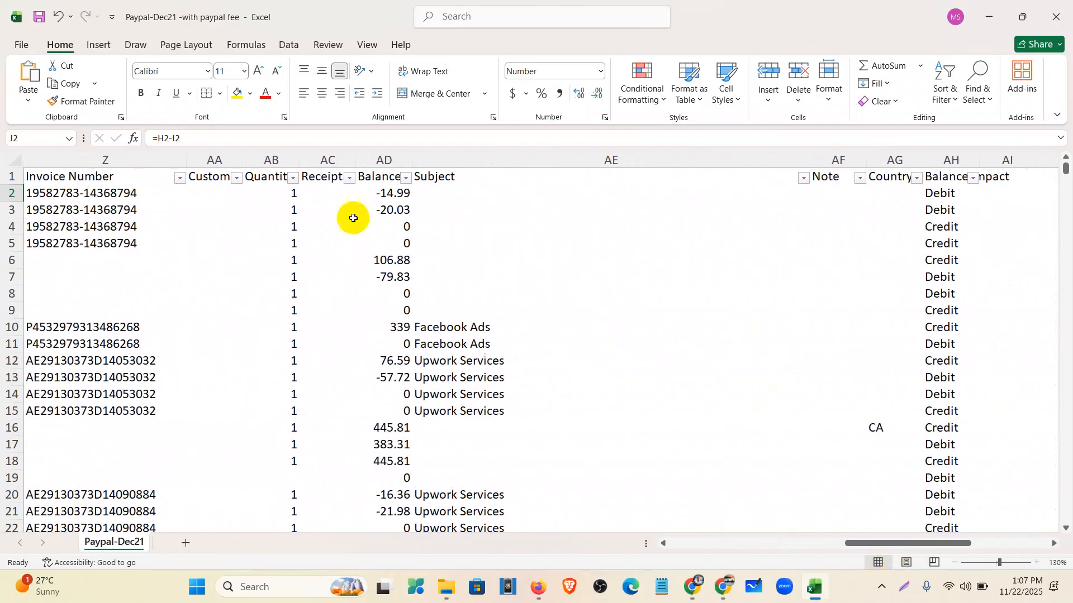
left_click(387, 195)
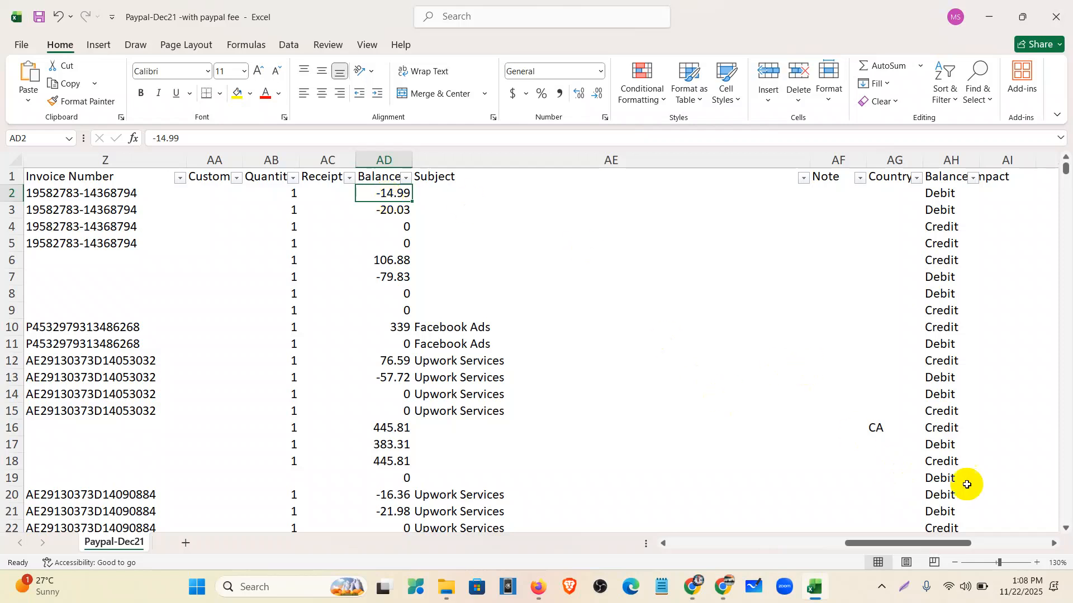
mouse_move(855, 546)
left_mouse_down()
mouse_move(771, 539)
mouse_move(687, 563)
mouse_move(672, 545)
left_mouse_up()
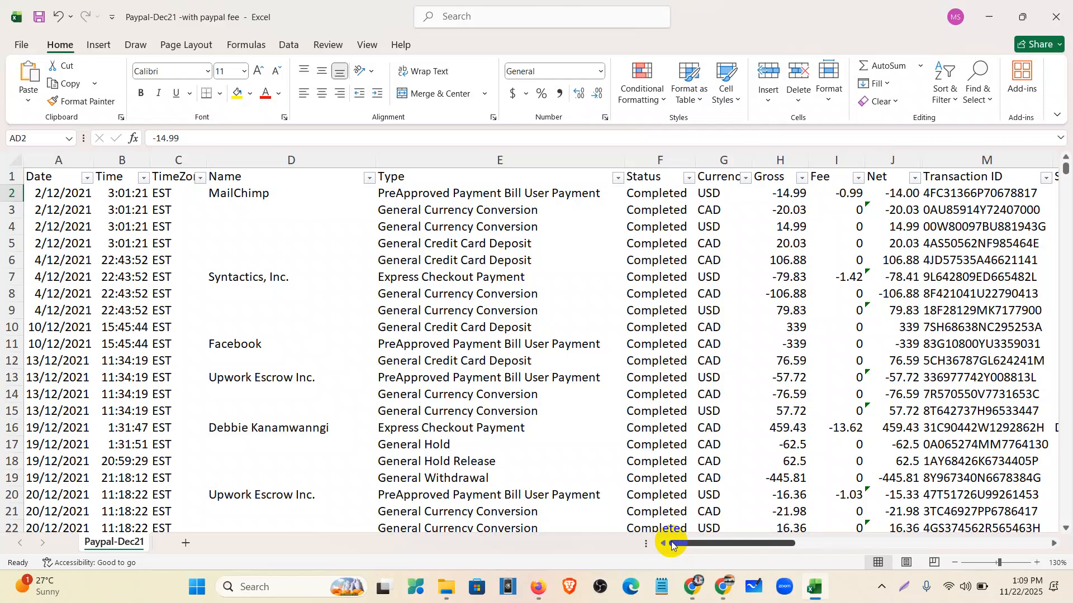
left_click(778, 195)
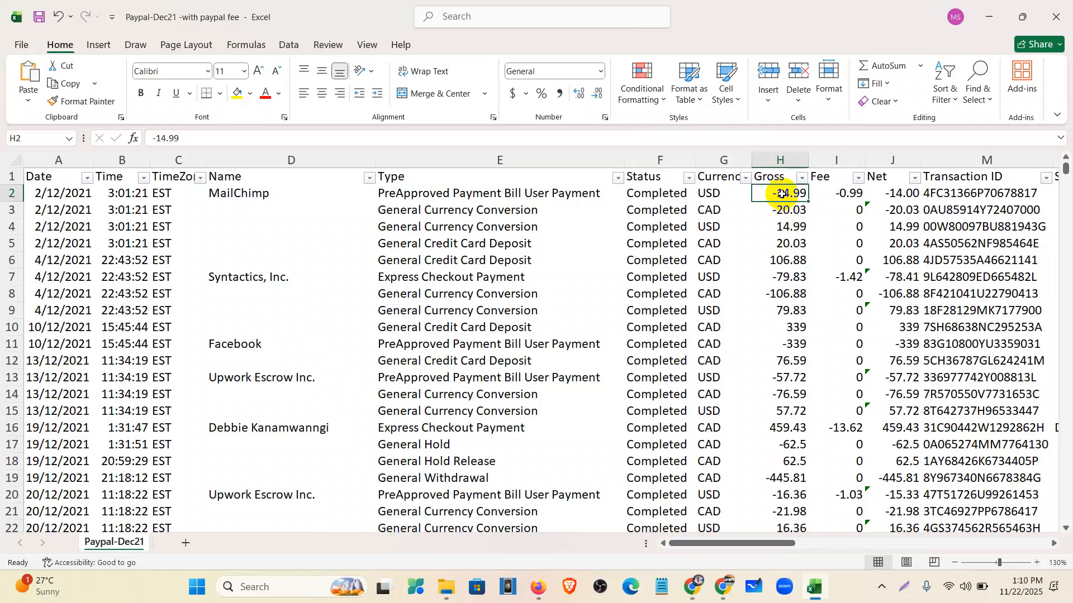
left_click_drag(771, 532, 922, 540)
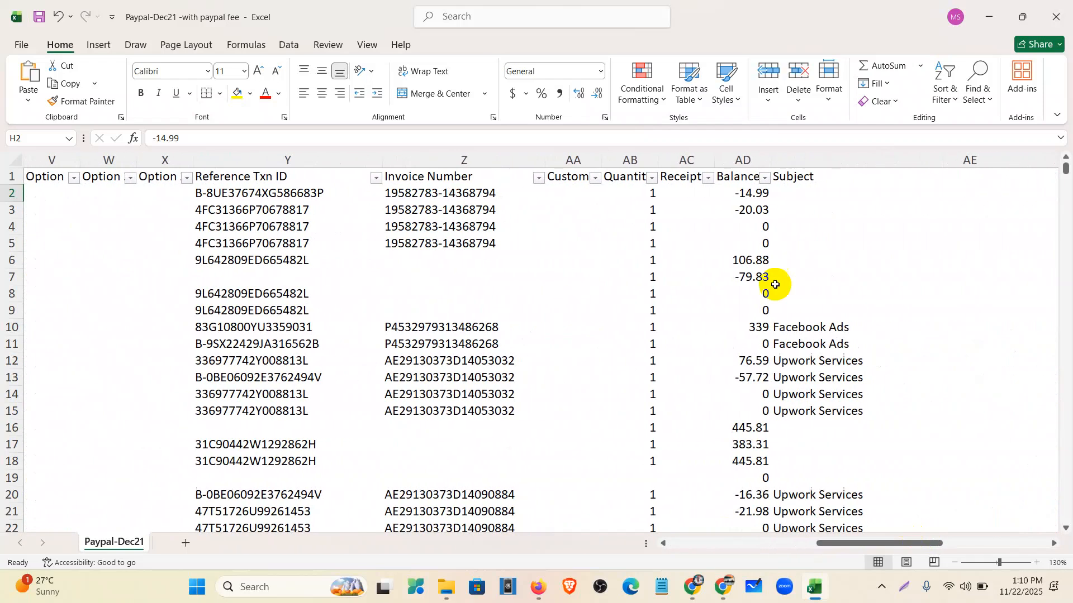
left_click(749, 195)
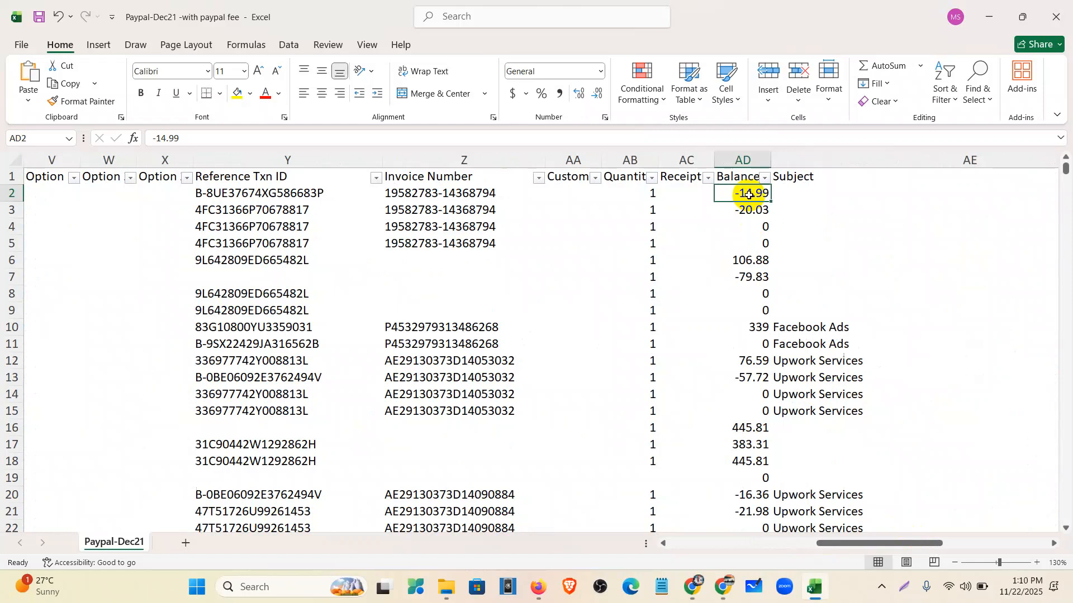
left_click_drag(820, 545, 658, 539)
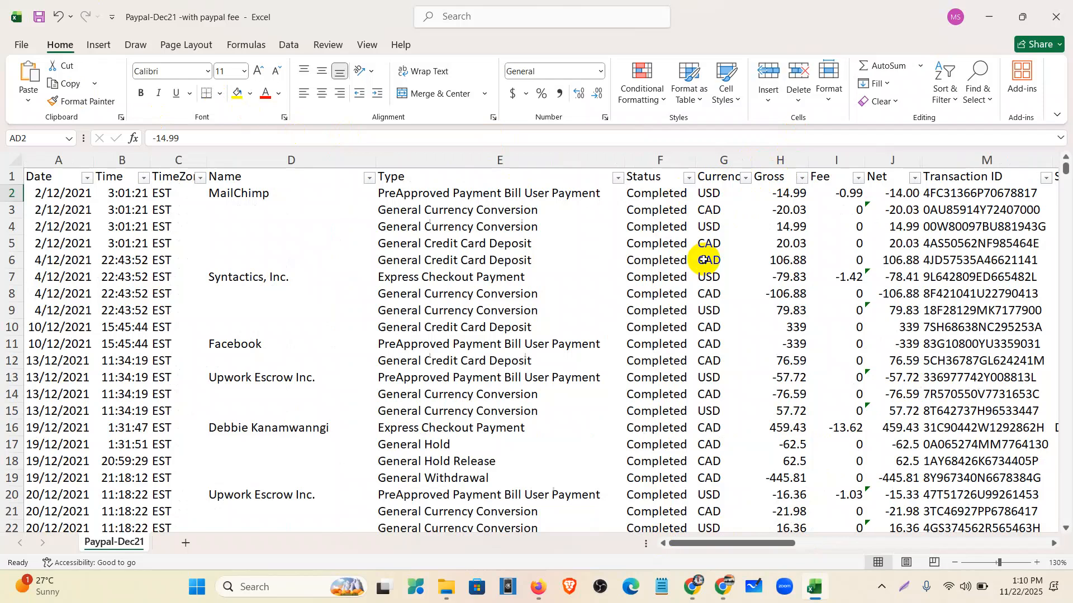
scroll(702, 260, "down", 1)
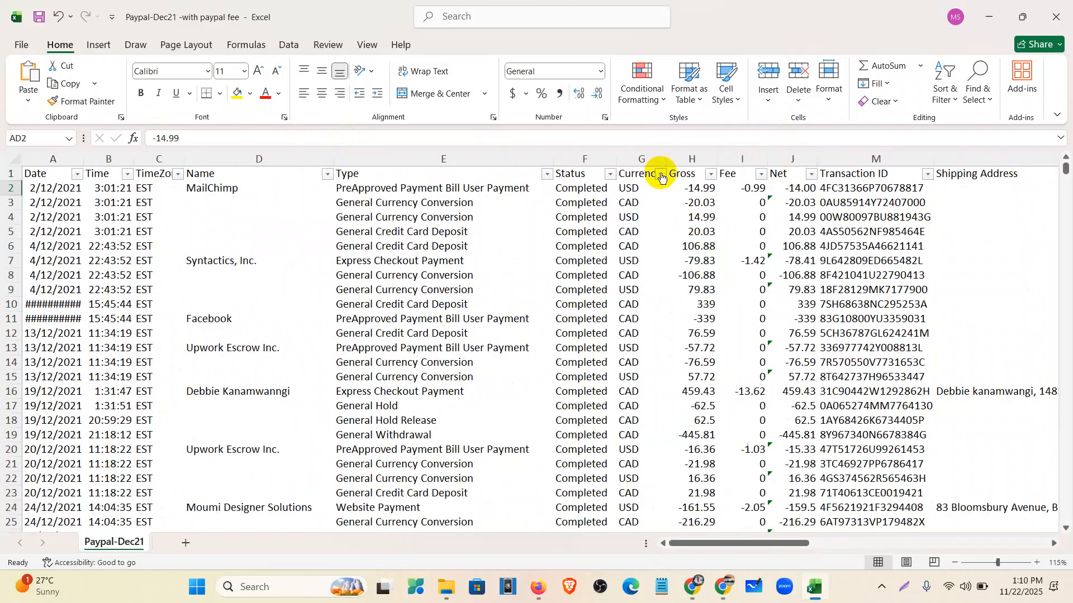
- Filter the Currency column to show only USD transactions
left_click(661, 175)
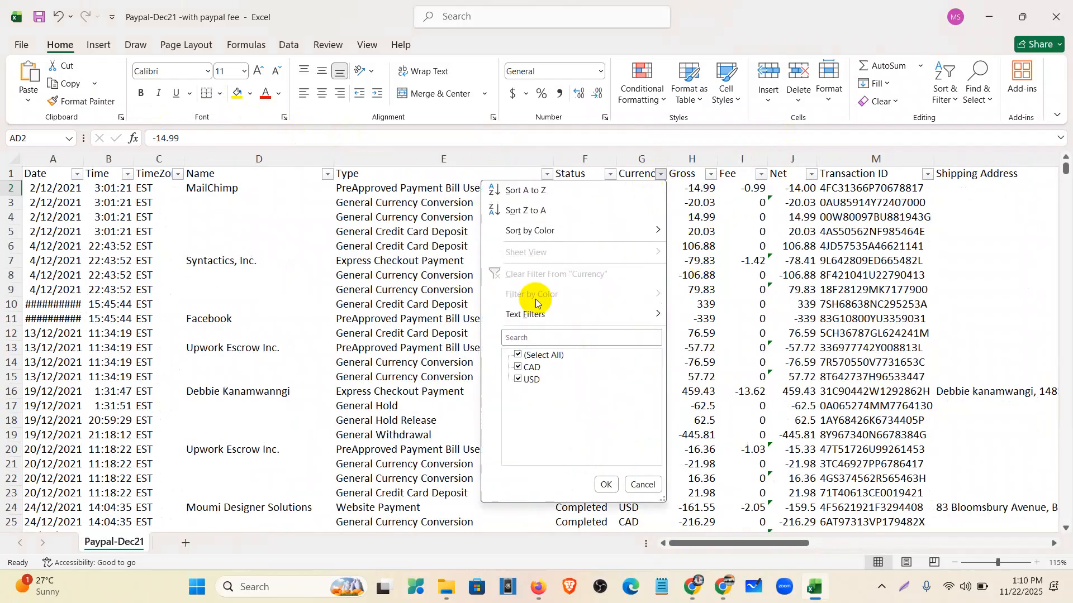
left_click(517, 355)
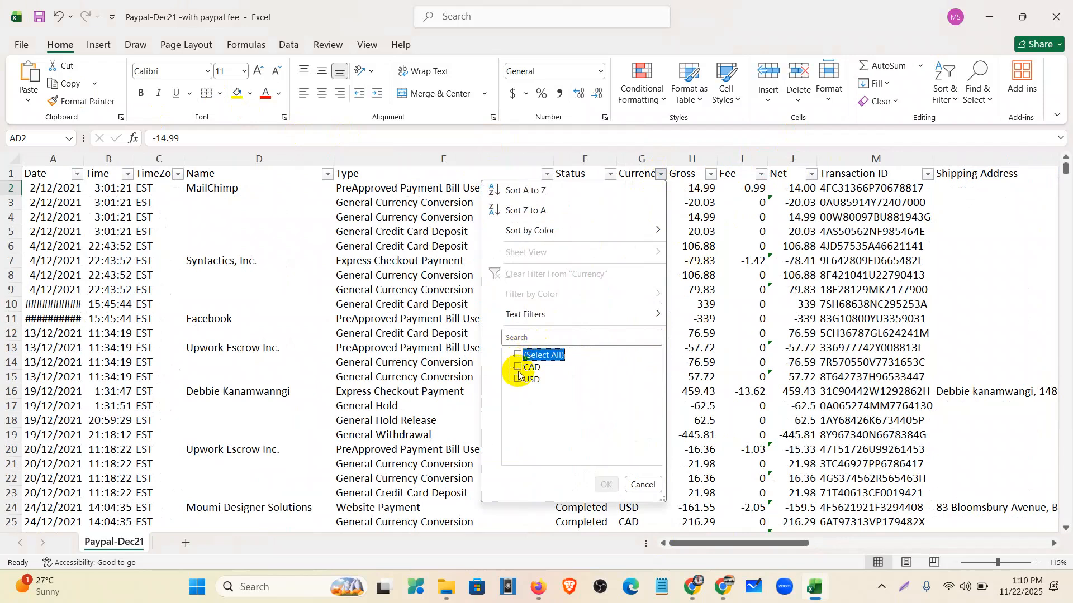
left_click(518, 379)
left_click(606, 484)
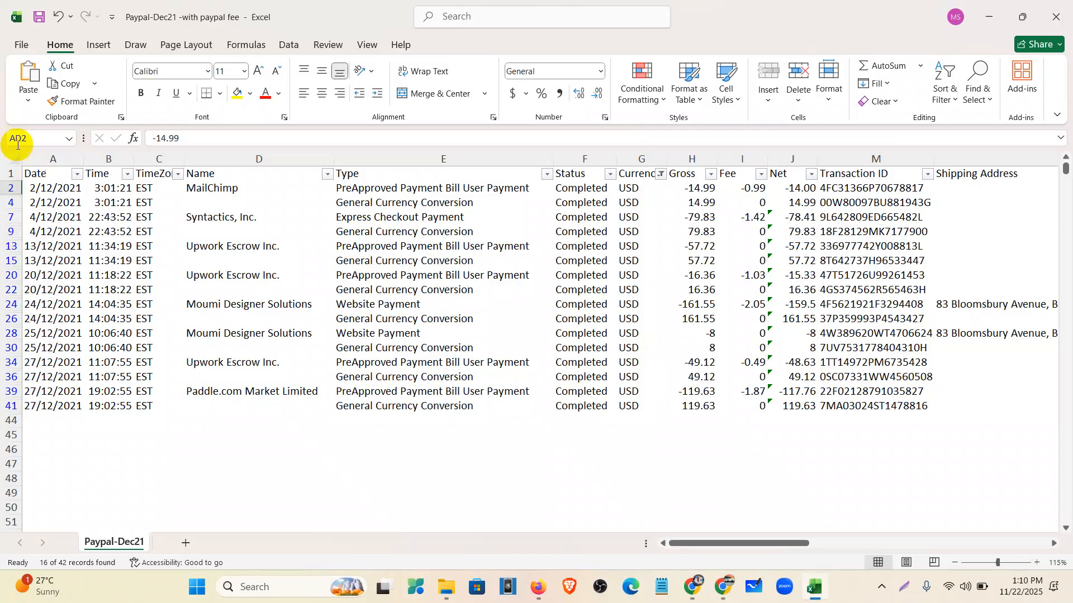
- Delete the Time/TimeZone and Status/Currency columns, then undo both deletions
left_click_drag(106, 161, 151, 172)
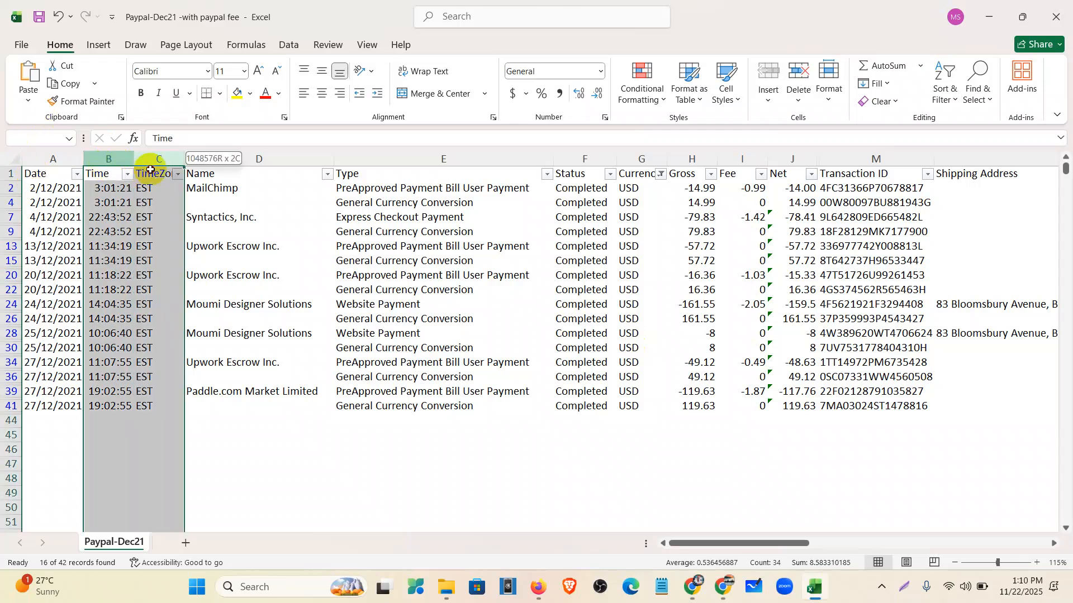
right_click(121, 156)
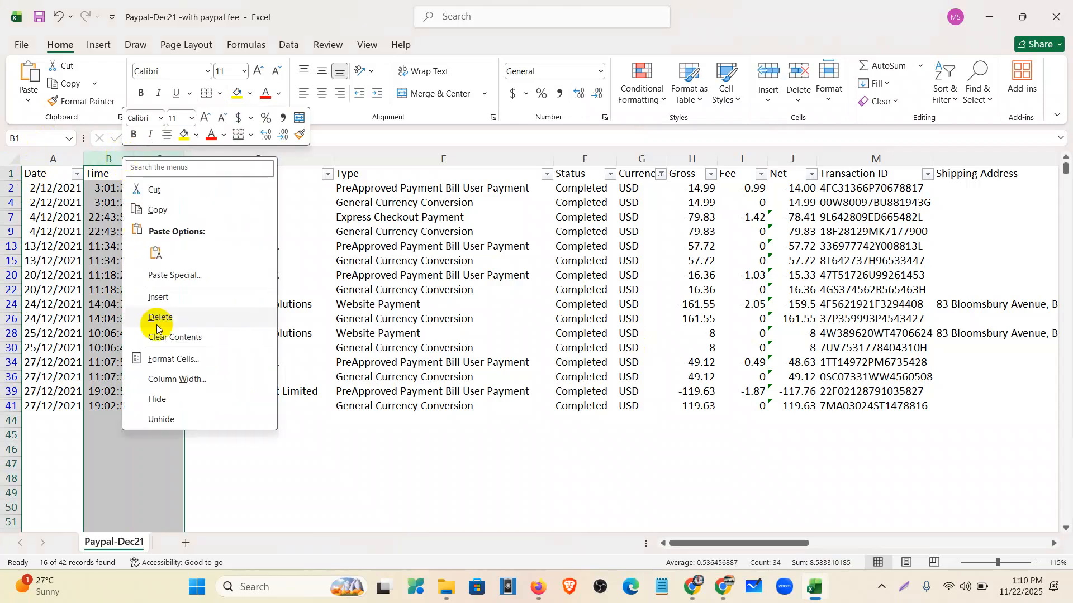
left_click(155, 318)
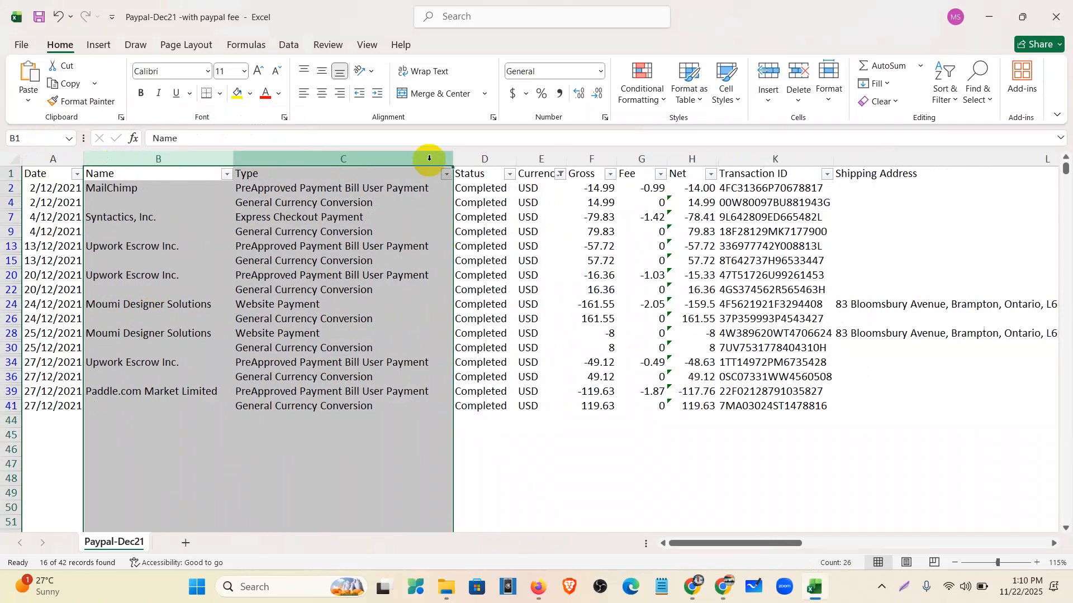
left_click_drag(468, 159, 529, 162)
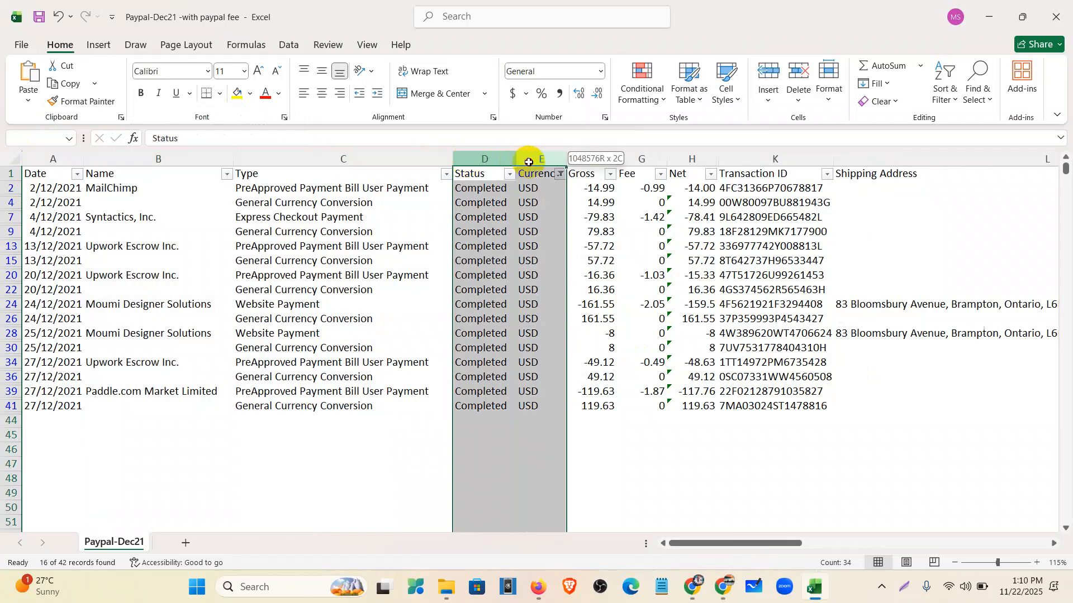
right_click(529, 162)
left_click(571, 318)
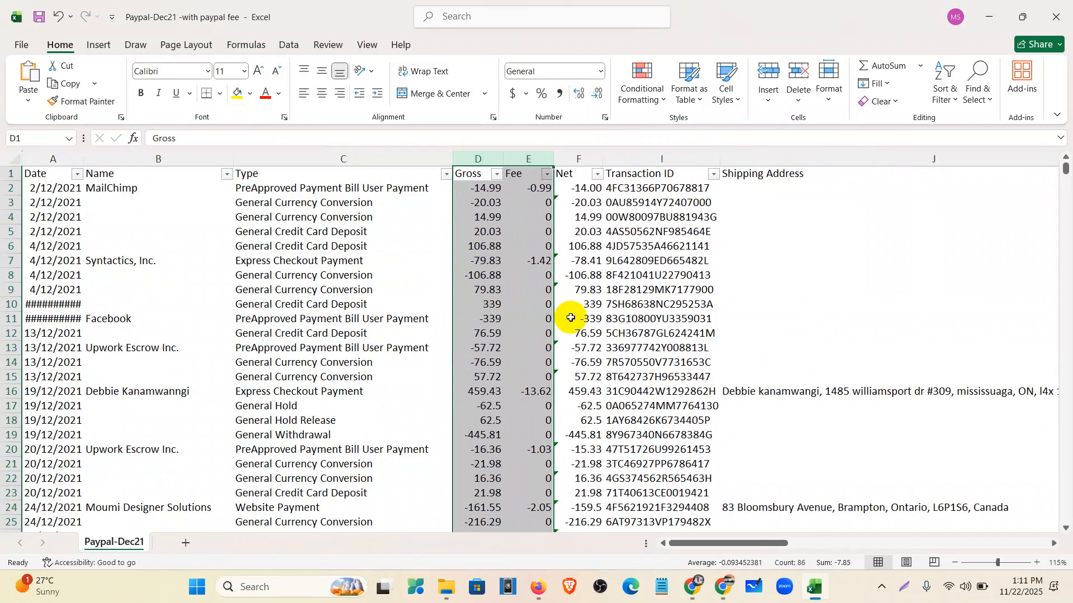
key("ctrl+z")
left_click(144, 501)
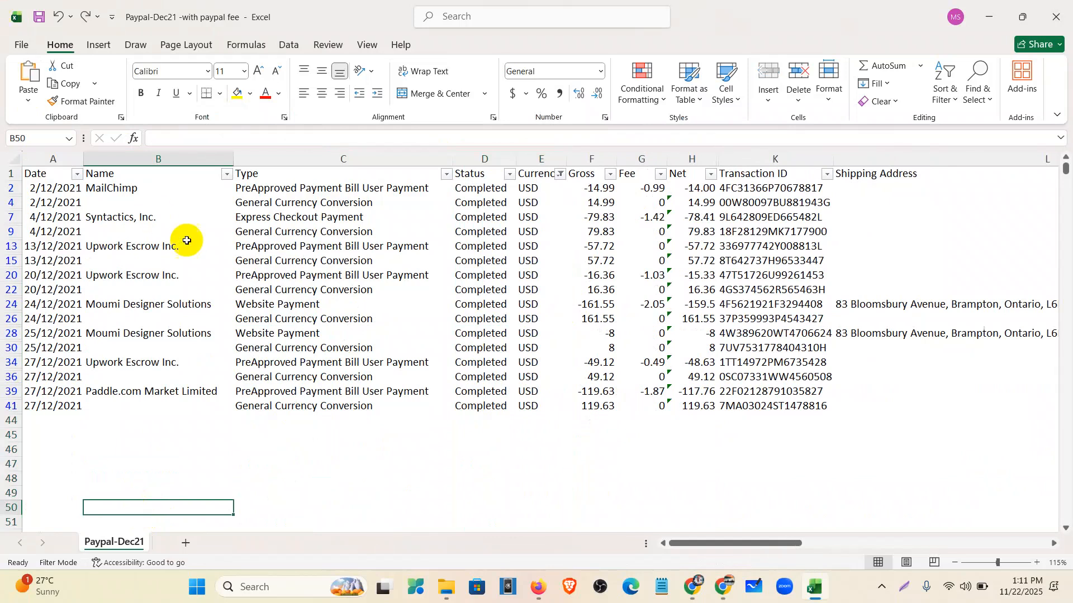
key("ctrl+z")
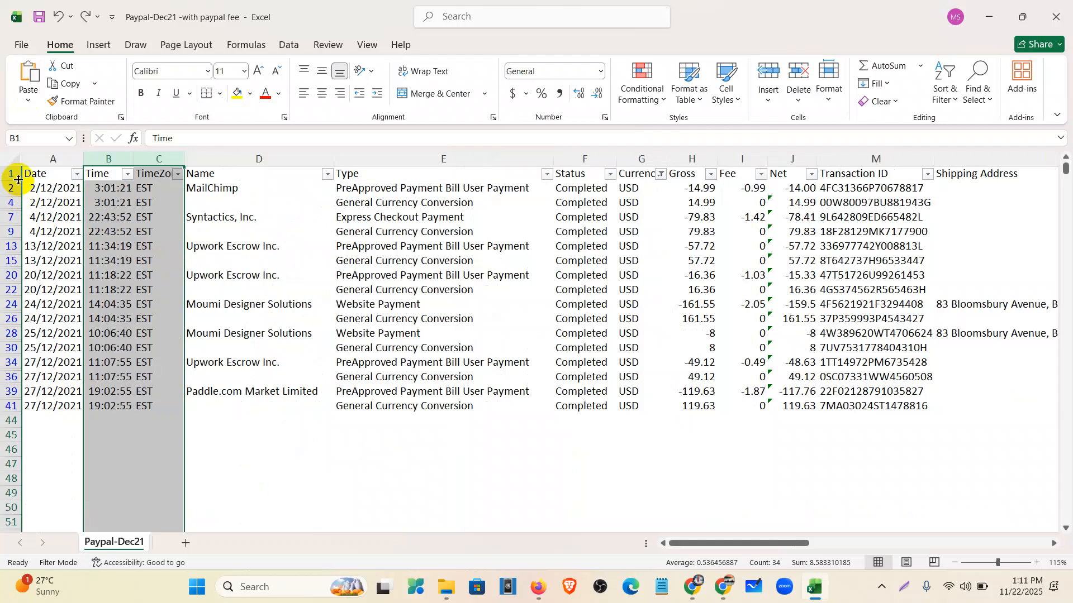
left_click(550, 438)
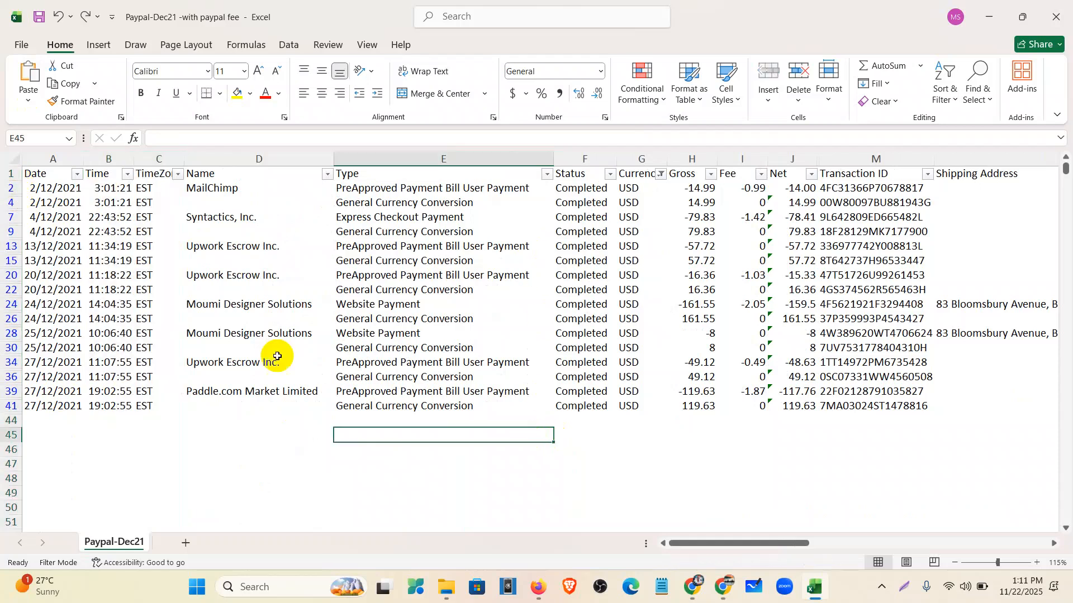
- Copy rows 1–41 of the filtered PayPal table
left_click(7, 177)
left_click_drag(7, 177, 22, 406)
key("ctrl+c")
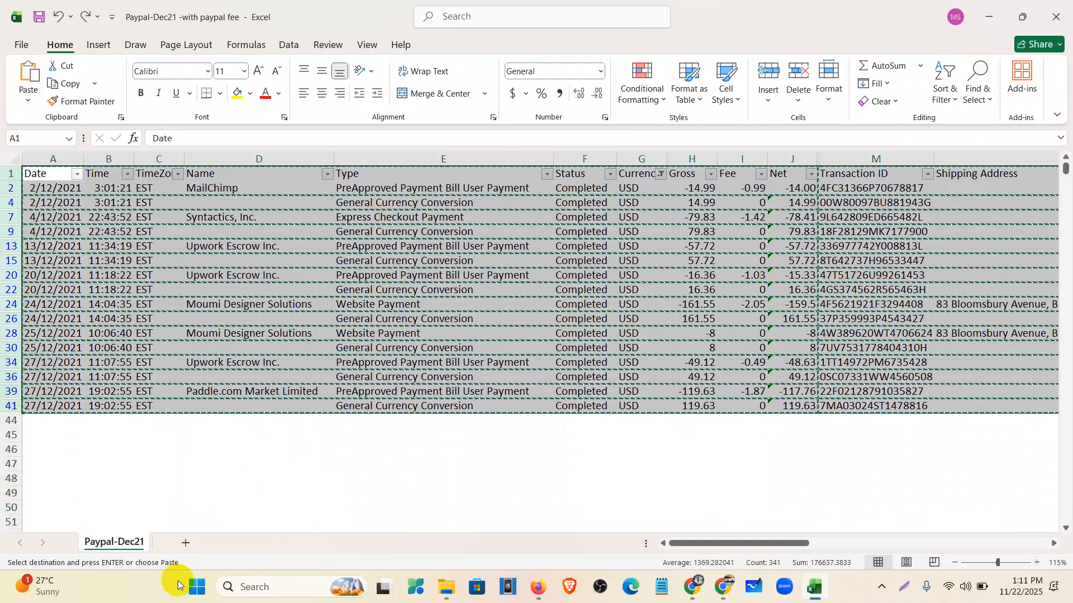
- Paste the copied rows into a new Sheet1 and autofit column A for dates
left_click(183, 544)
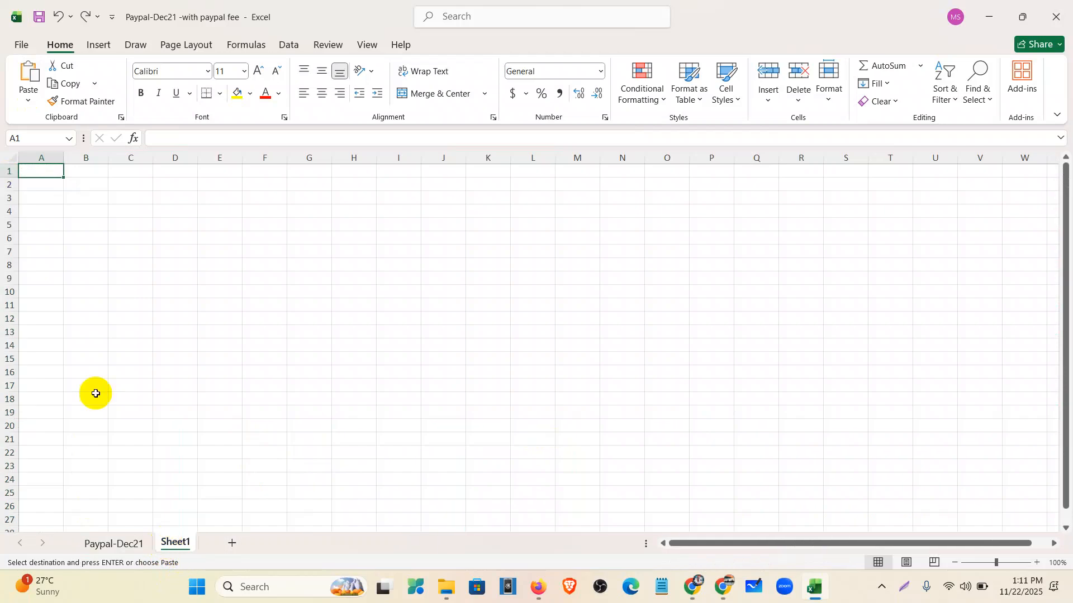
key("ctrl+v")
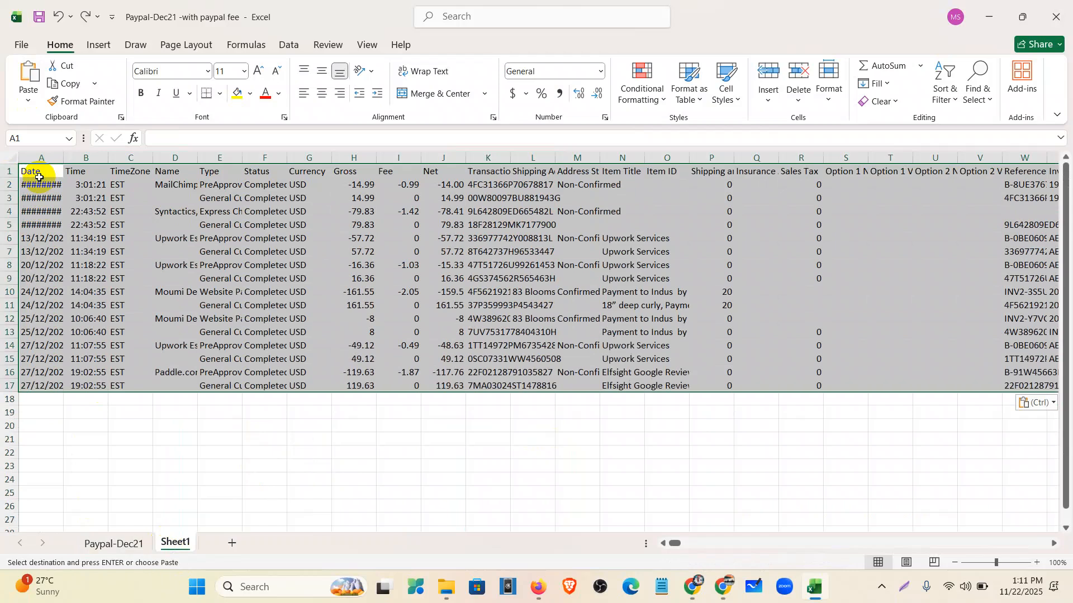
left_click(211, 450)
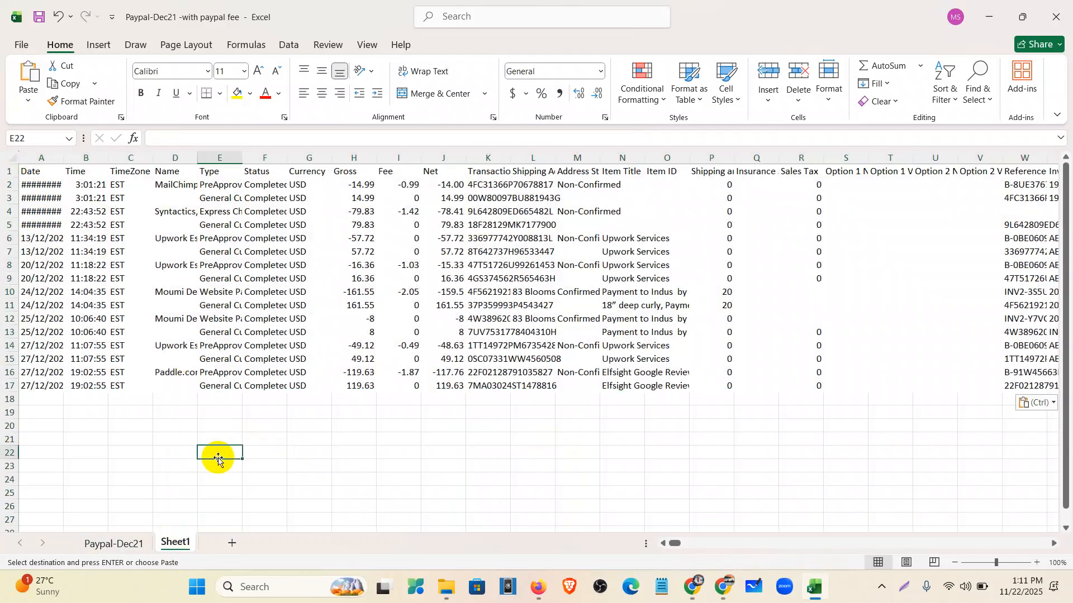
double_click(63, 158)
- Permanently delete the original Paypal-Dec21 sheet
right_click(124, 552)
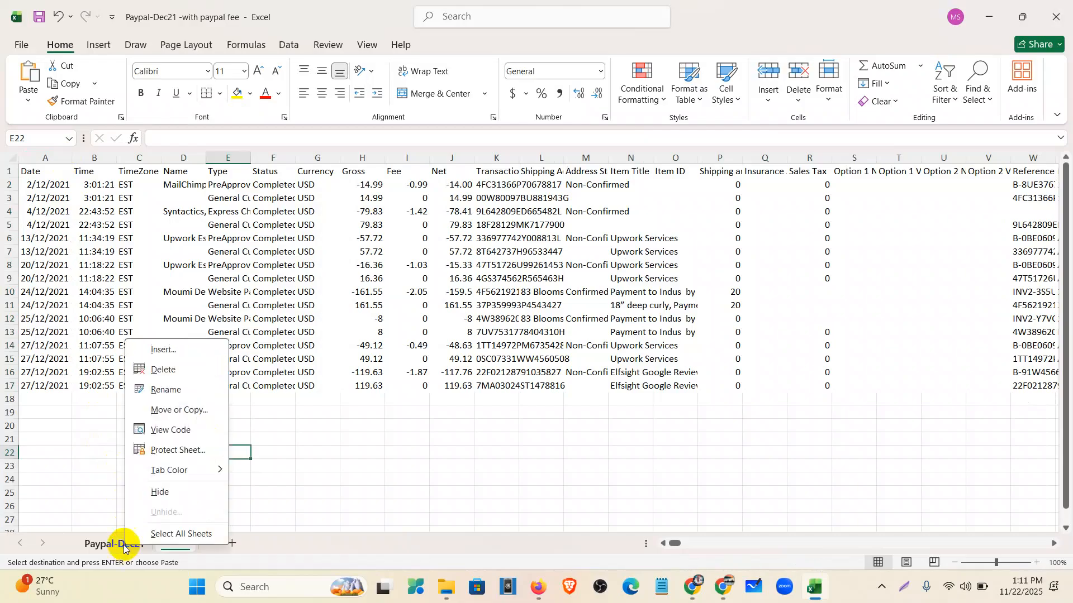
left_click(153, 370)
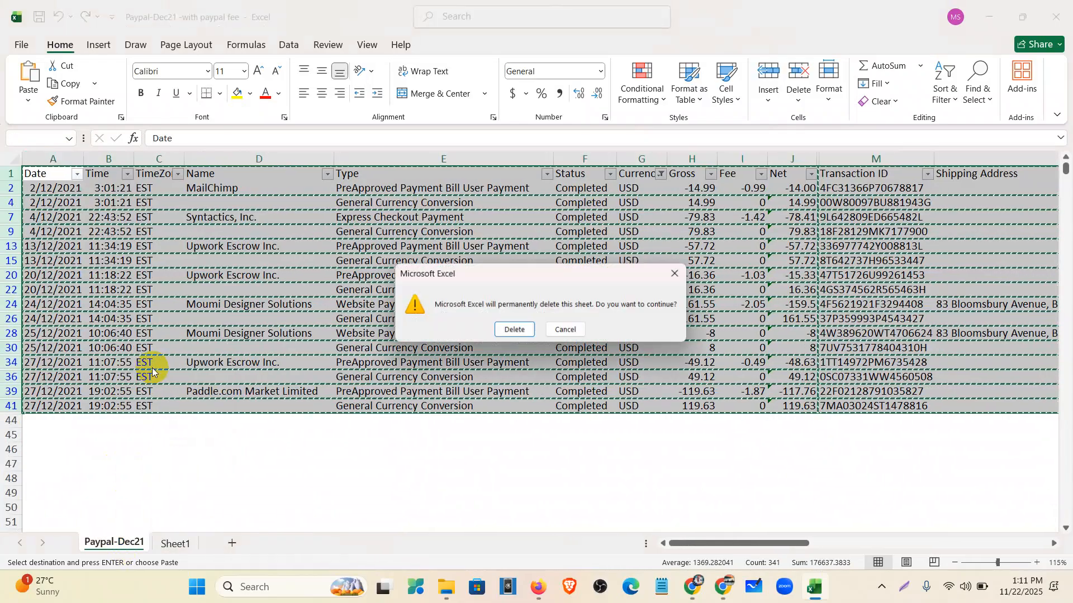
left_click(502, 332)
left_click(259, 451)
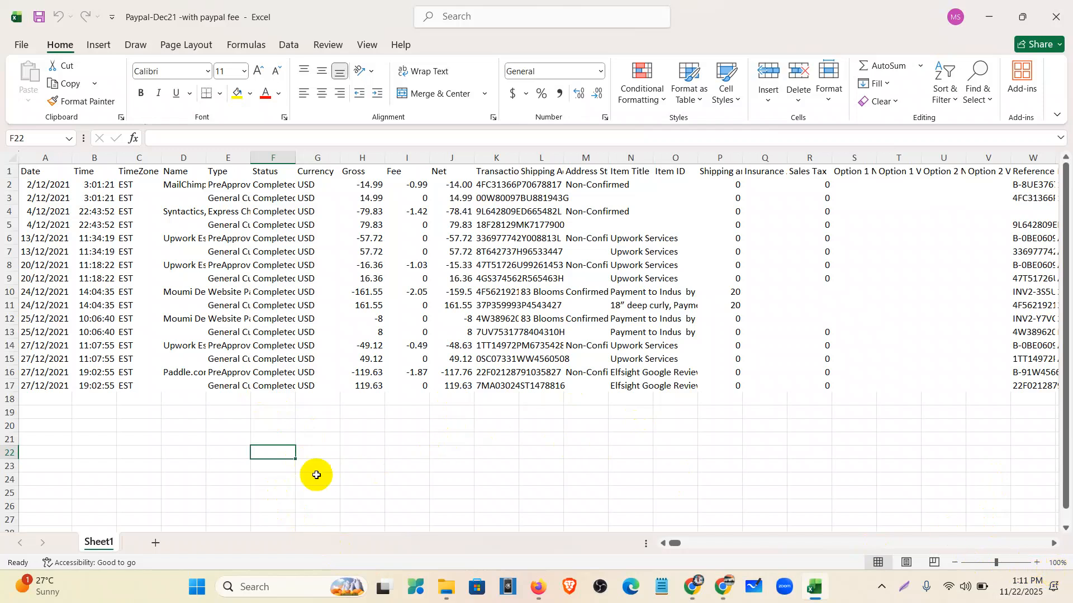
- Delete the Time, TimeZone, Status, Currency and Gross columns from Sheet1
left_click_drag(89, 157, 128, 157)
right_click(128, 156)
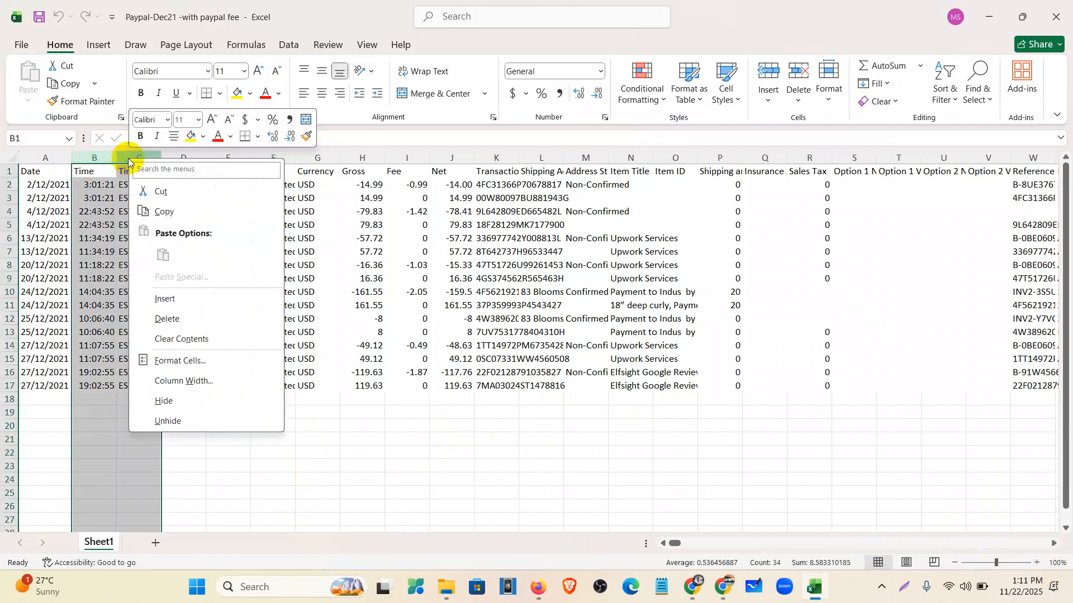
left_click(177, 320)
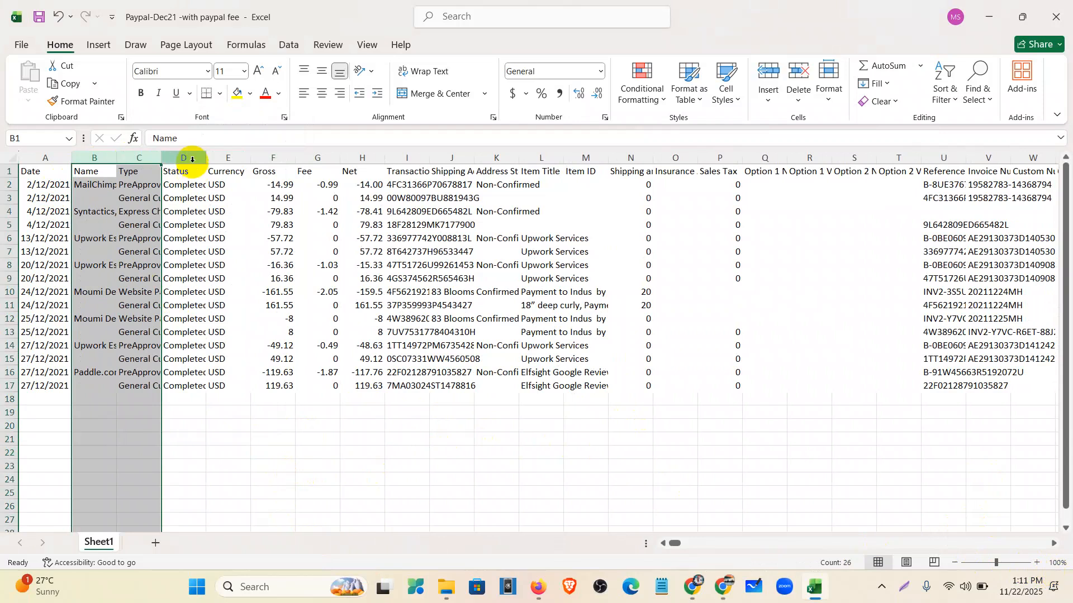
left_click_drag(187, 159, 220, 158)
right_click(221, 158)
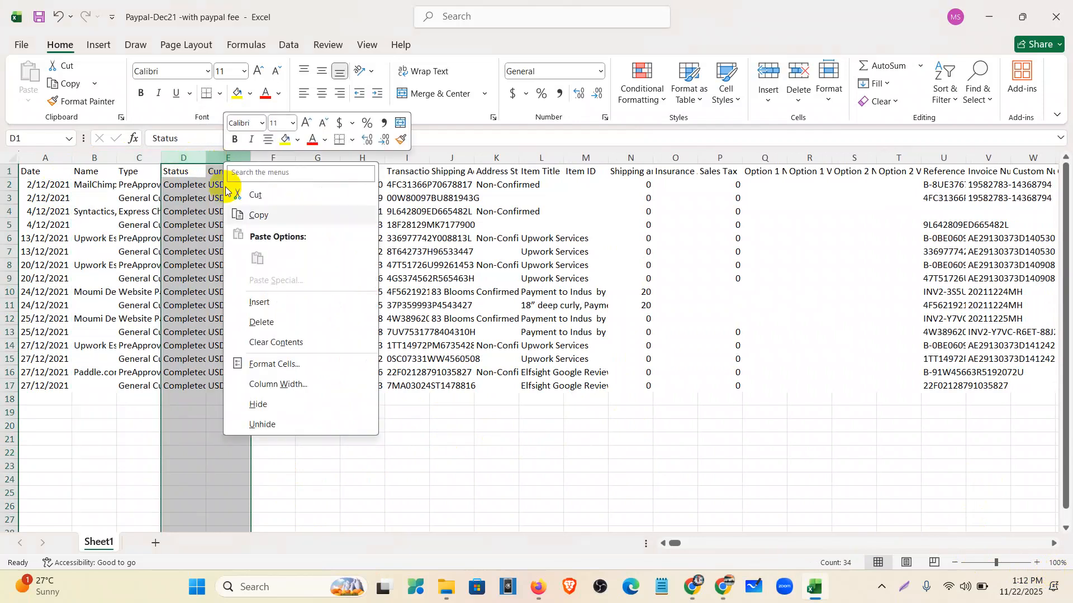
left_click(270, 321)
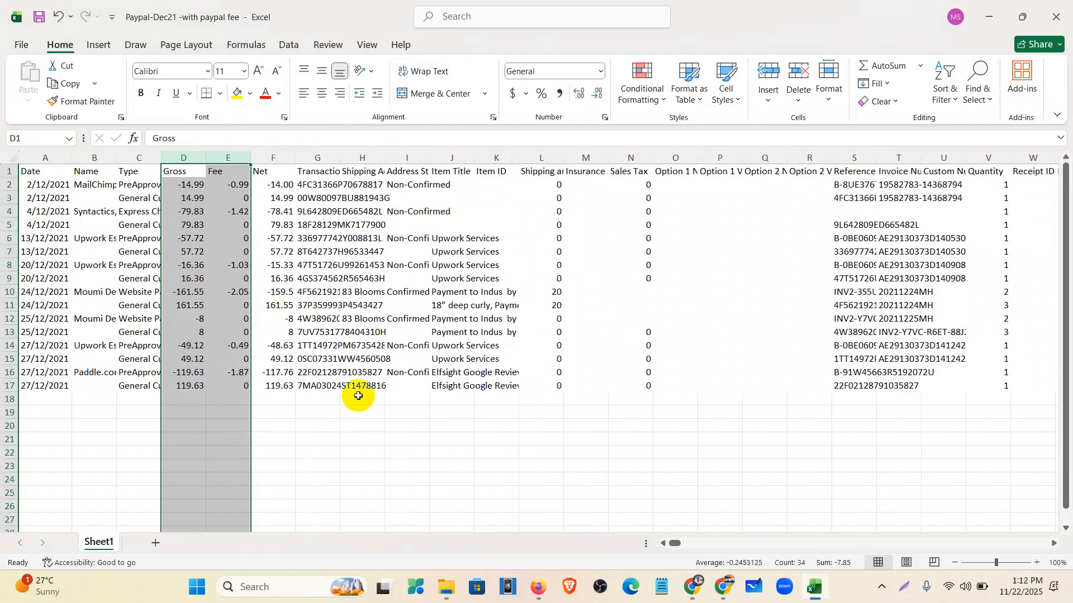
left_click(353, 437)
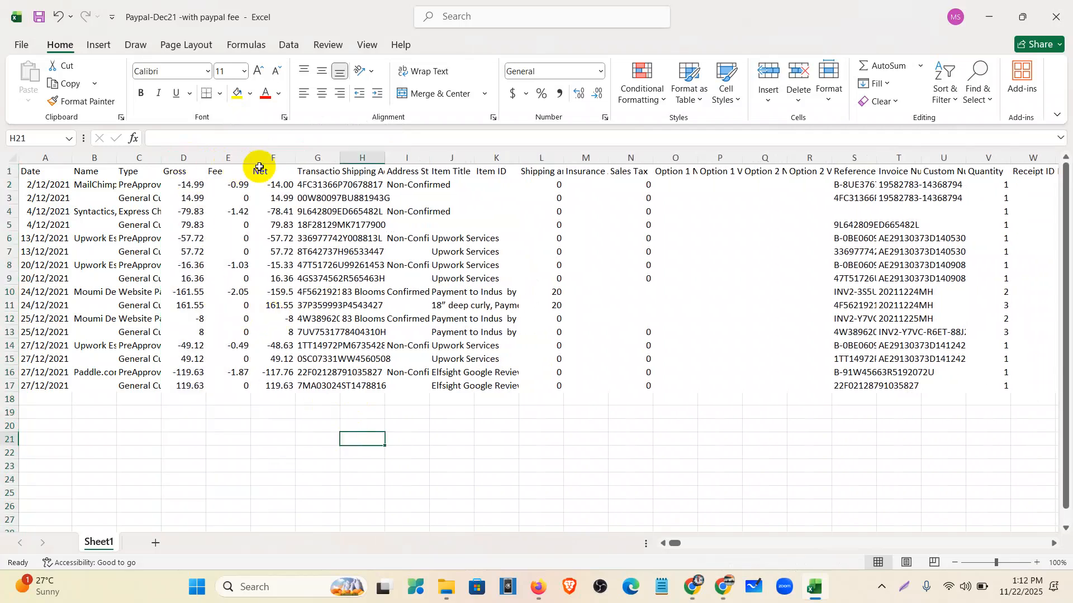
left_click(189, 154)
right_click(190, 154)
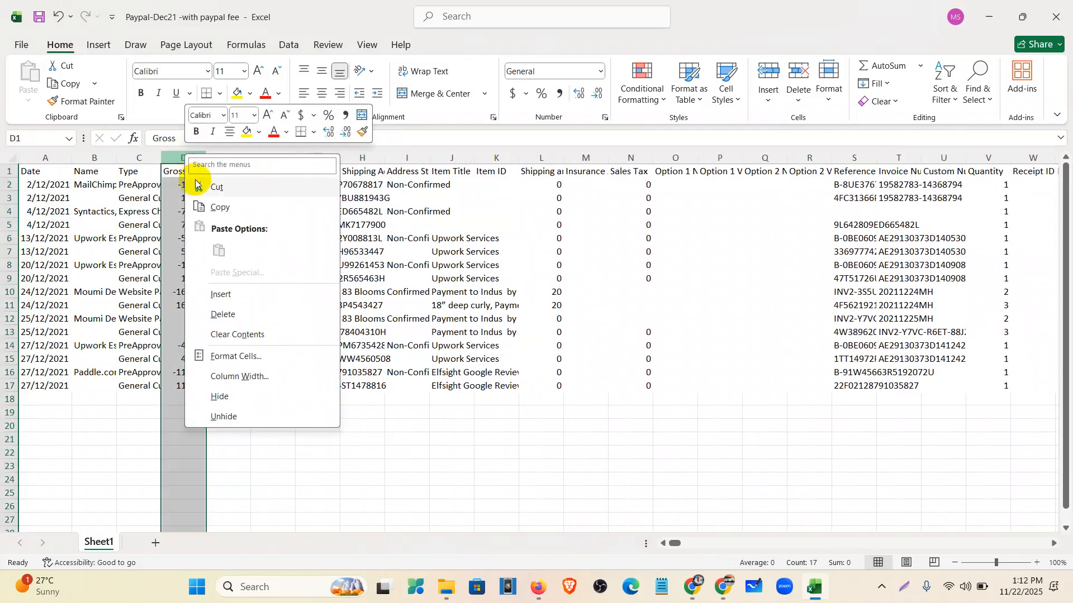
left_click(233, 315)
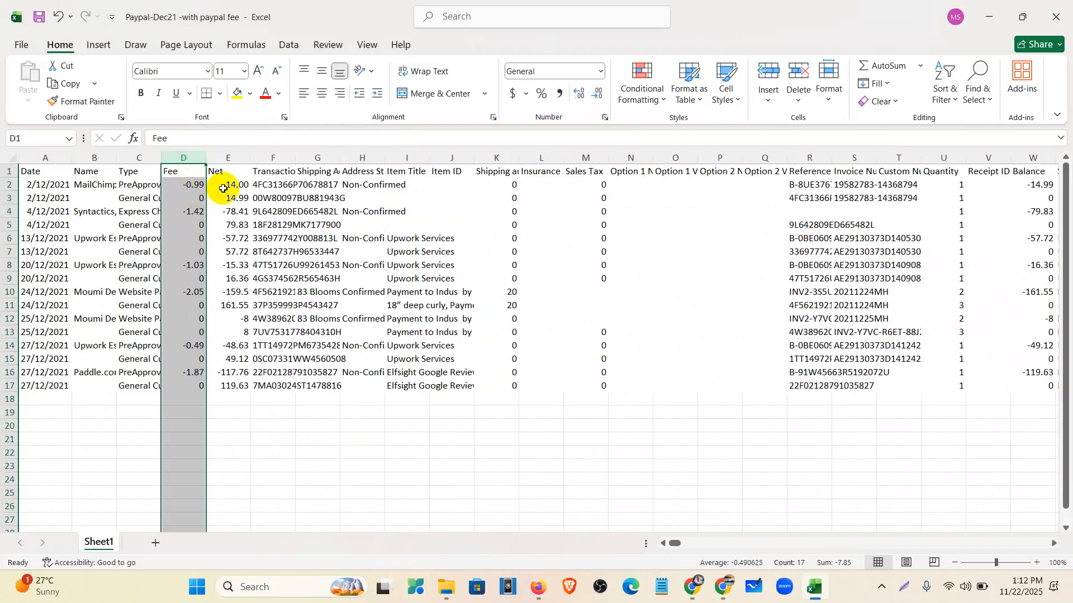
- Autofit columns B, C and F to show full names, types and Transaction IDs
double_click(116, 158)
double_click(235, 154)
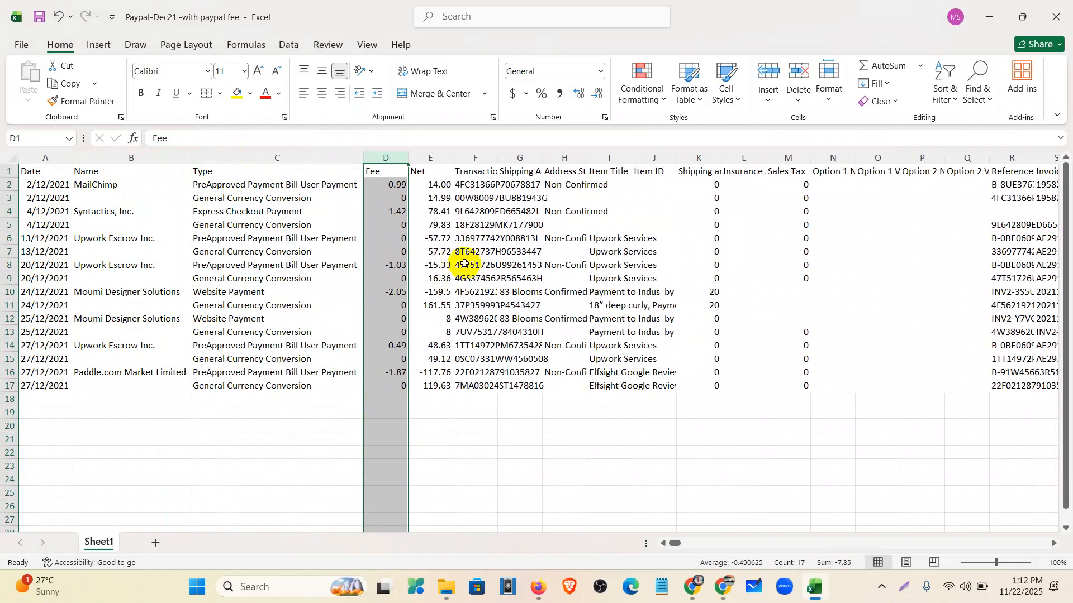
left_click(471, 160)
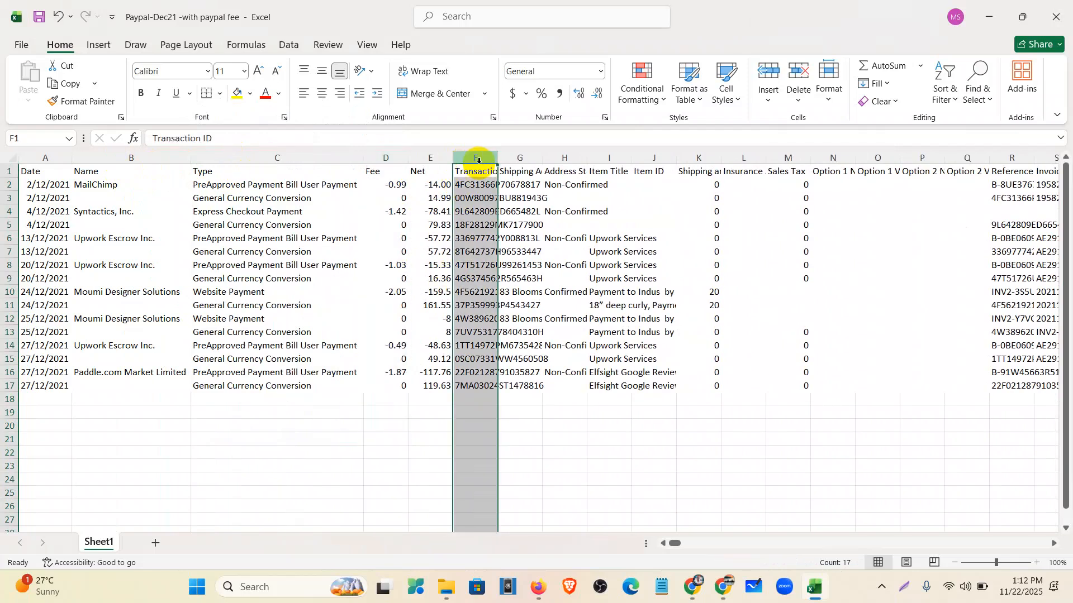
double_click(496, 158)
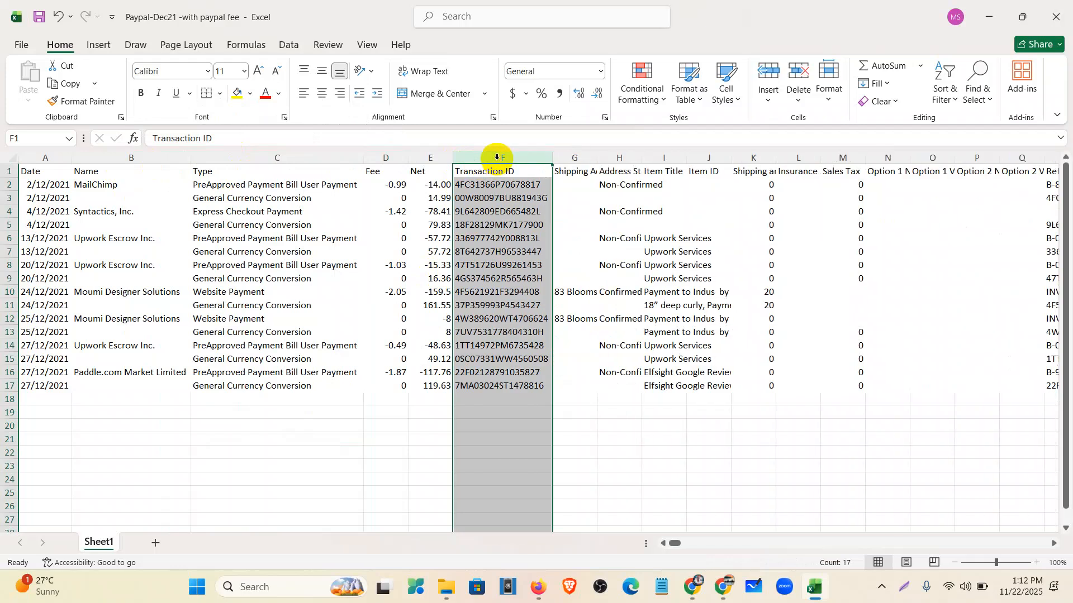
- Delete the Shipping Address and Address Status columns and autofit Item Title in column G
left_click(572, 161)
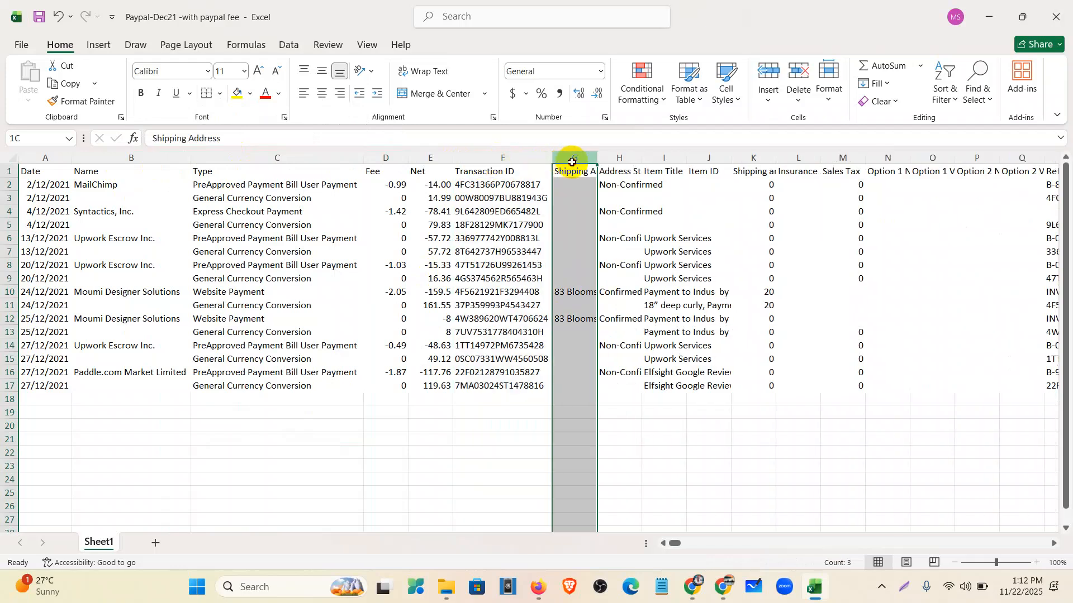
left_click_drag(572, 162, 597, 162)
right_click(607, 160)
left_click(645, 321)
double_click(596, 161)
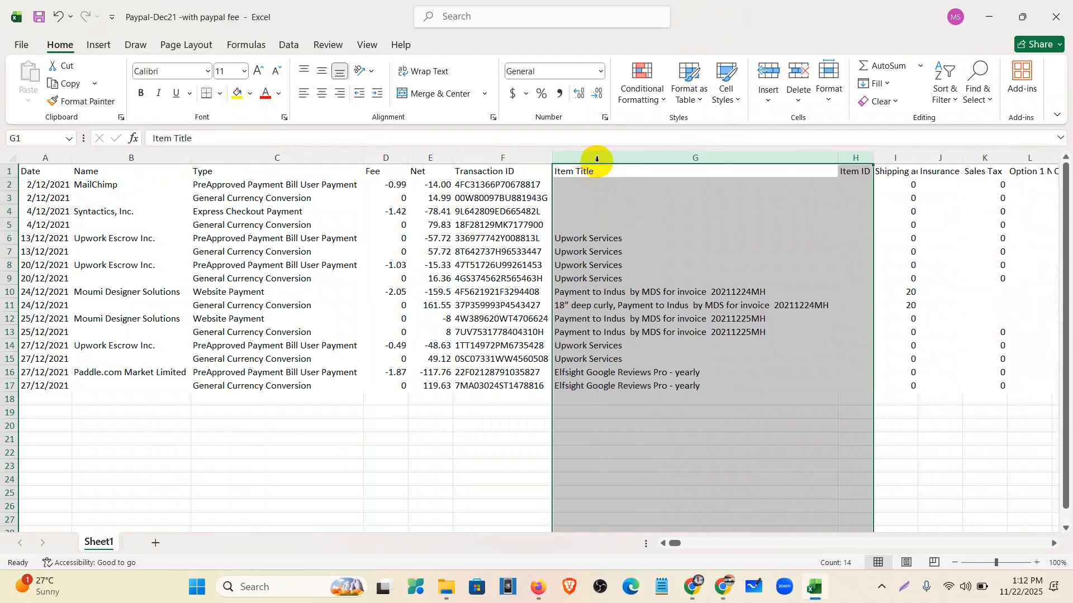
- Delete all columns to the right of Item Title
left_click(780, 183)
left_click_drag(859, 154, 1004, 170)
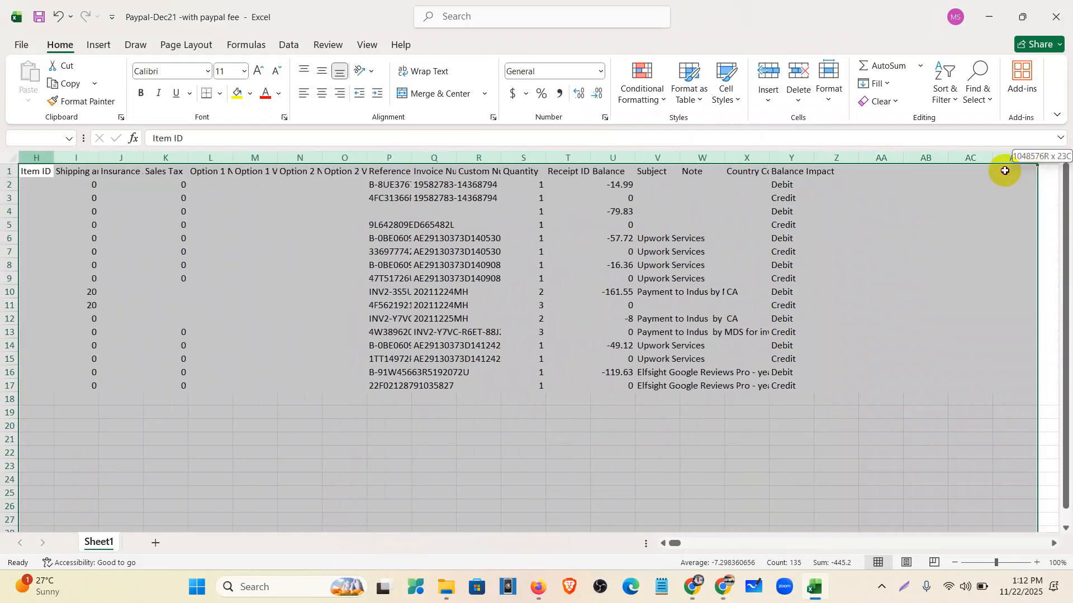
right_click(609, 158)
left_click(667, 314)
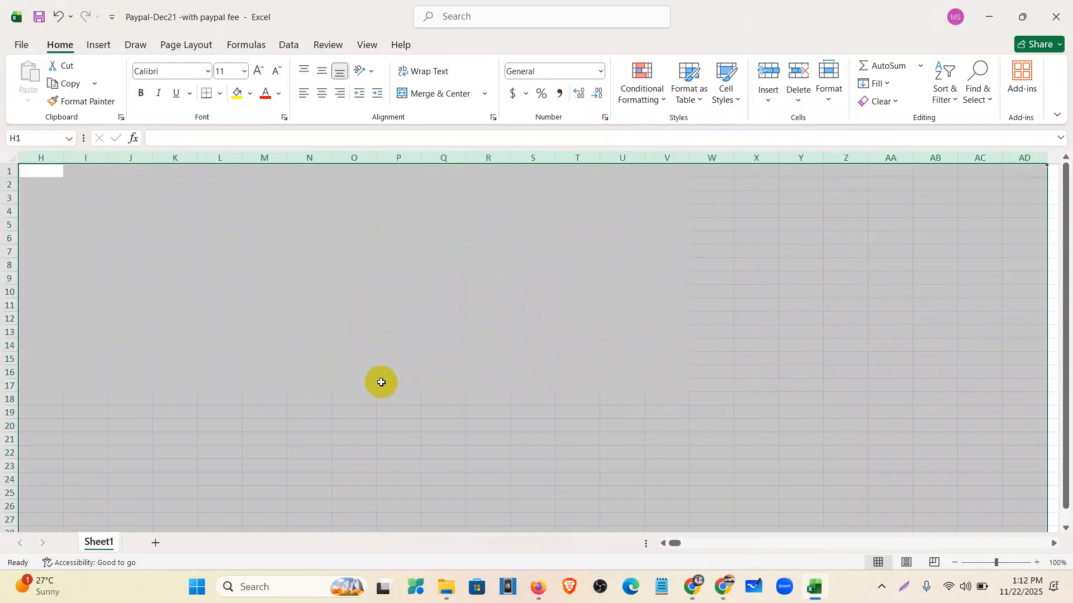
left_click(380, 385)
left_click_drag(679, 547, 576, 536)
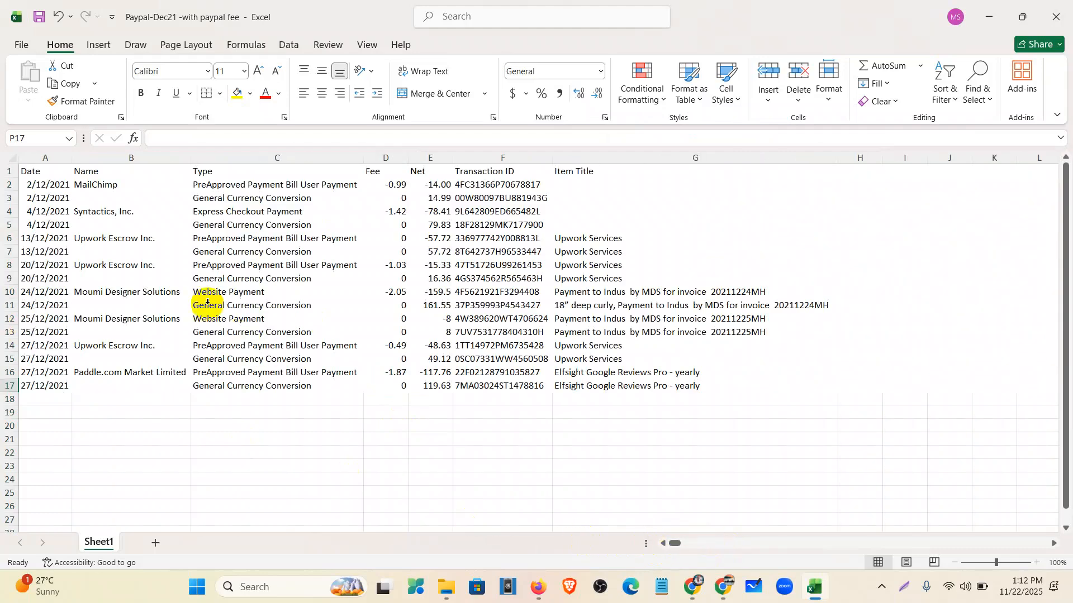
- Insert a blank column before Name, header it Description, and widen it
left_click(93, 159)
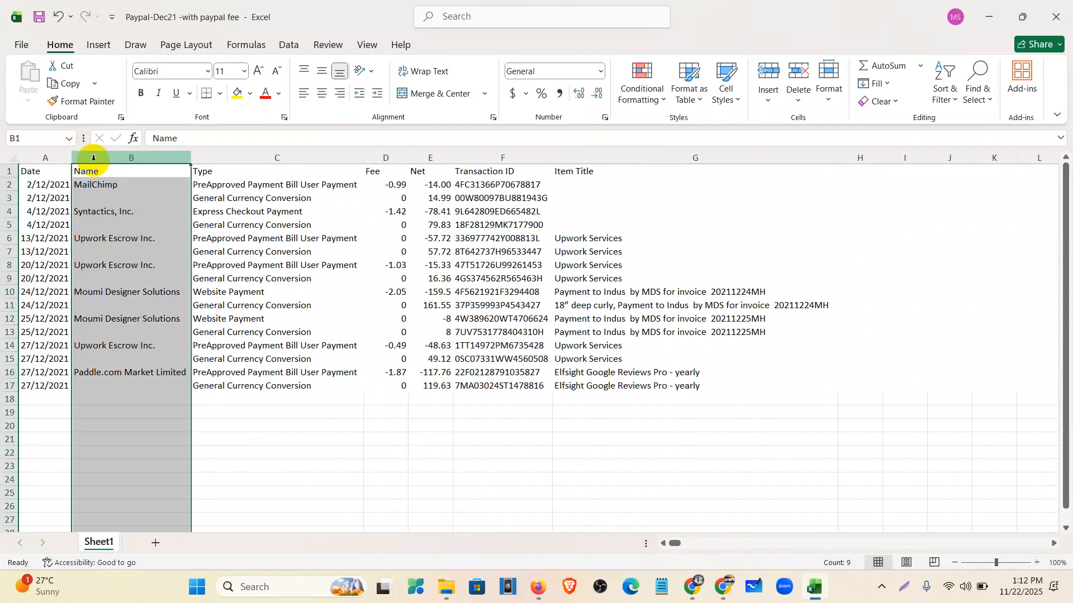
right_click(94, 160)
left_click(137, 306)
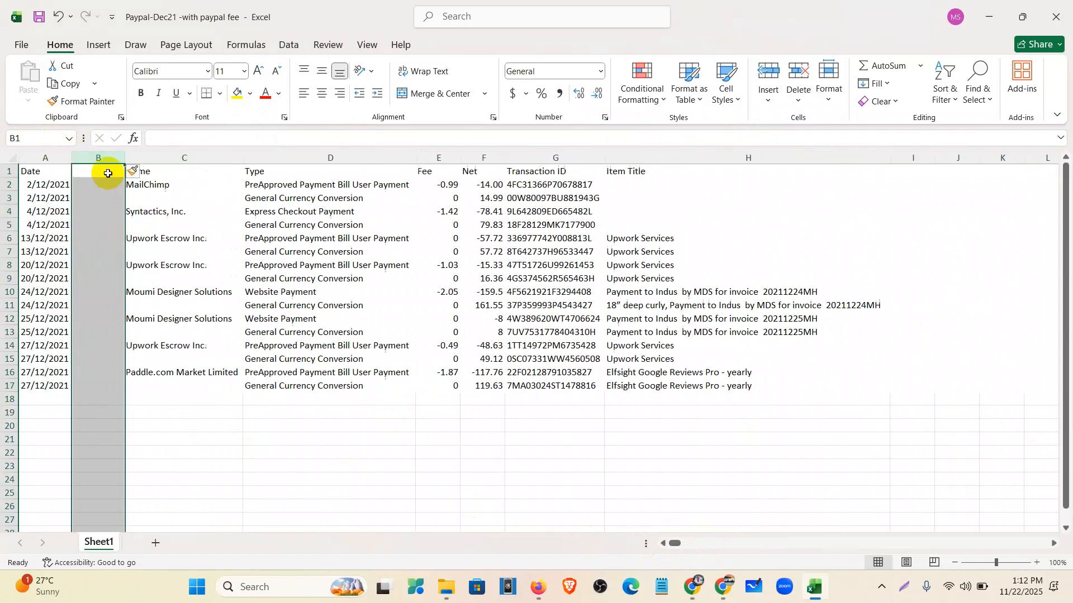
type("Description")
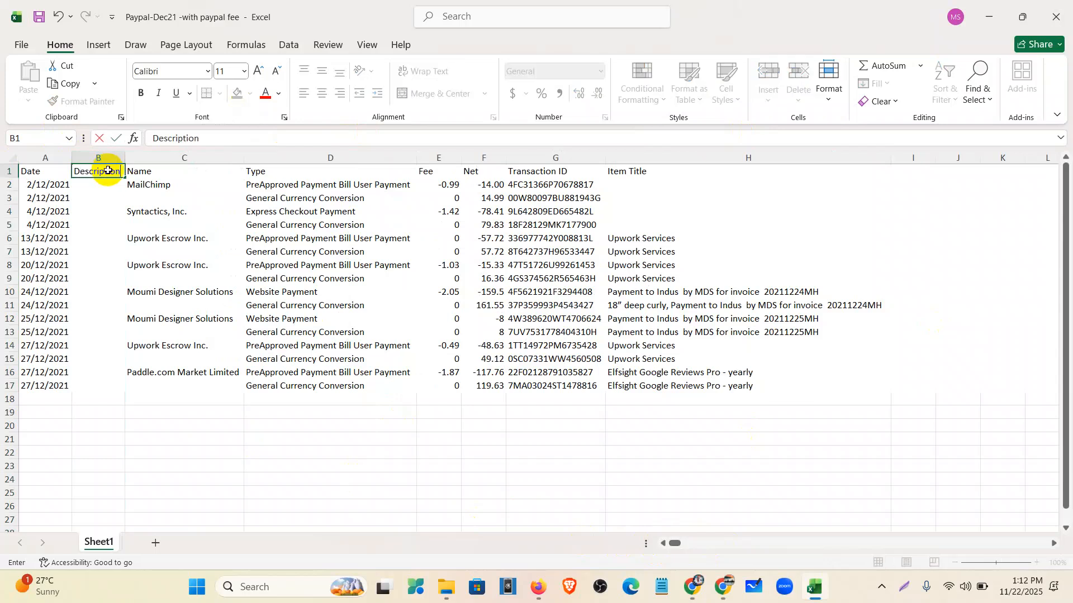
left_click_drag(118, 220, 119, 213)
left_click_drag(125, 153, 348, 153)
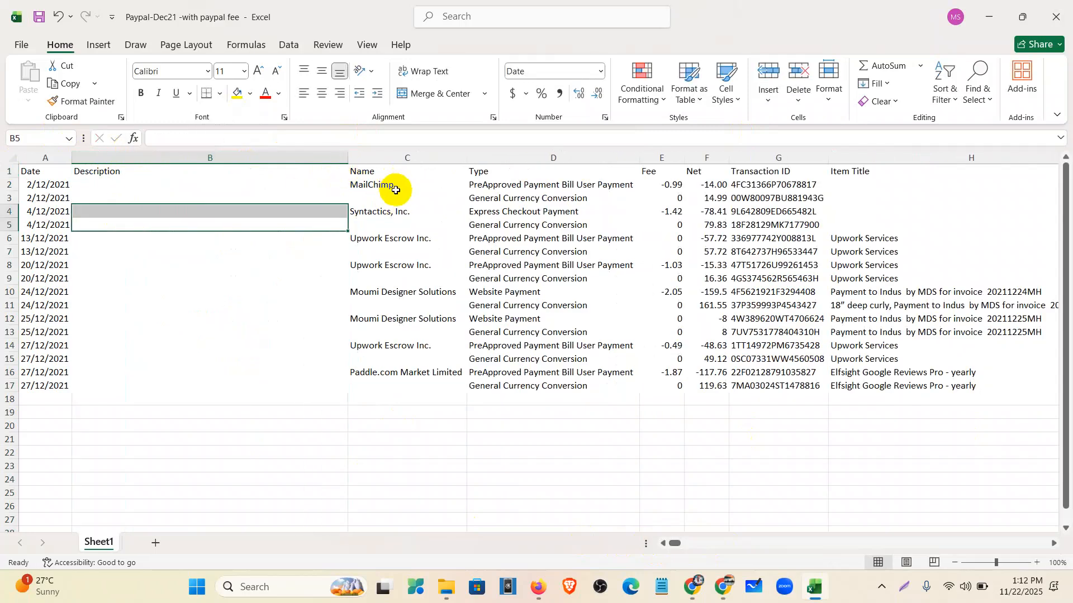
- Check the Name, Type, Transaction ID and Item Title columns, then select cell B2
left_click(388, 154)
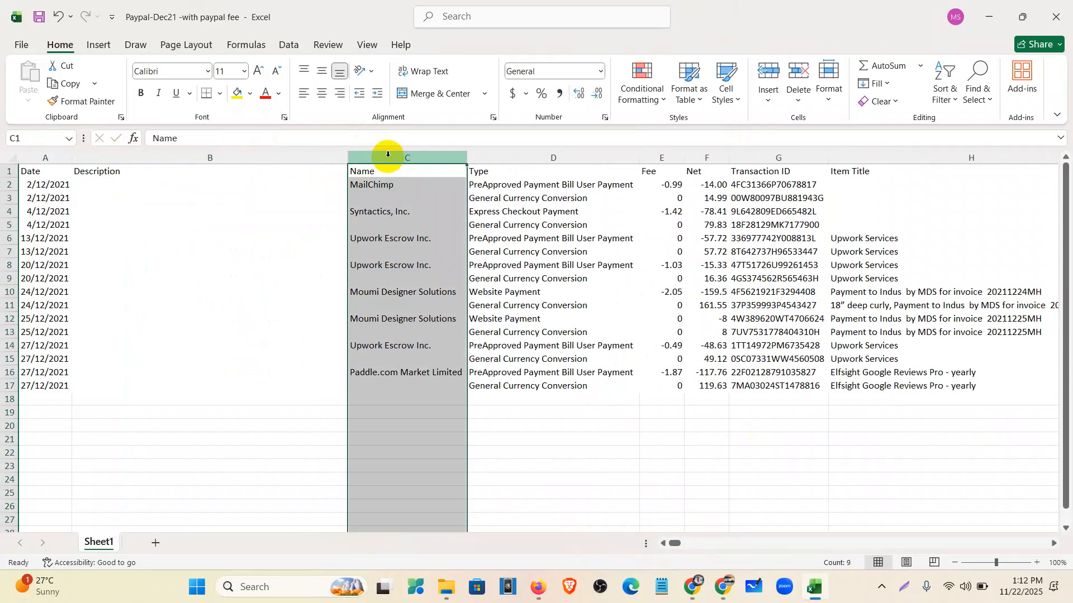
left_click(559, 151)
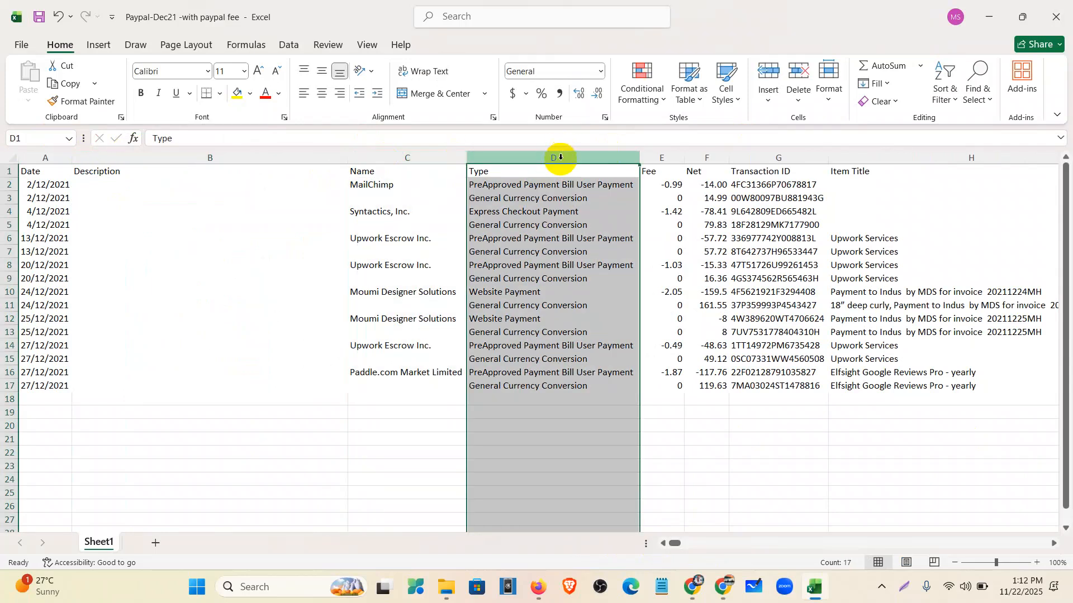
left_click(787, 157)
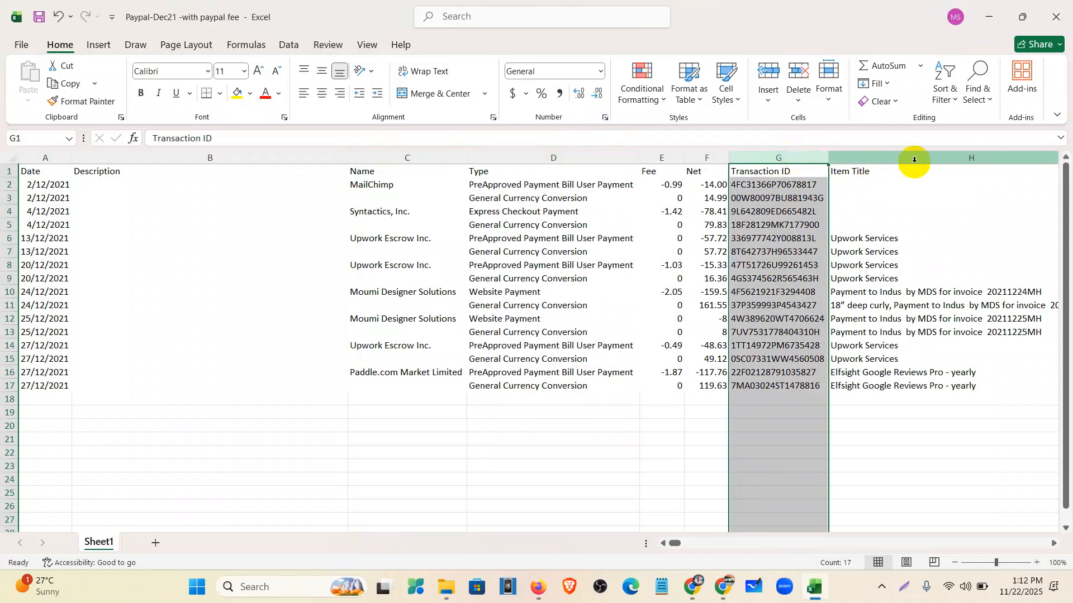
left_click(927, 157)
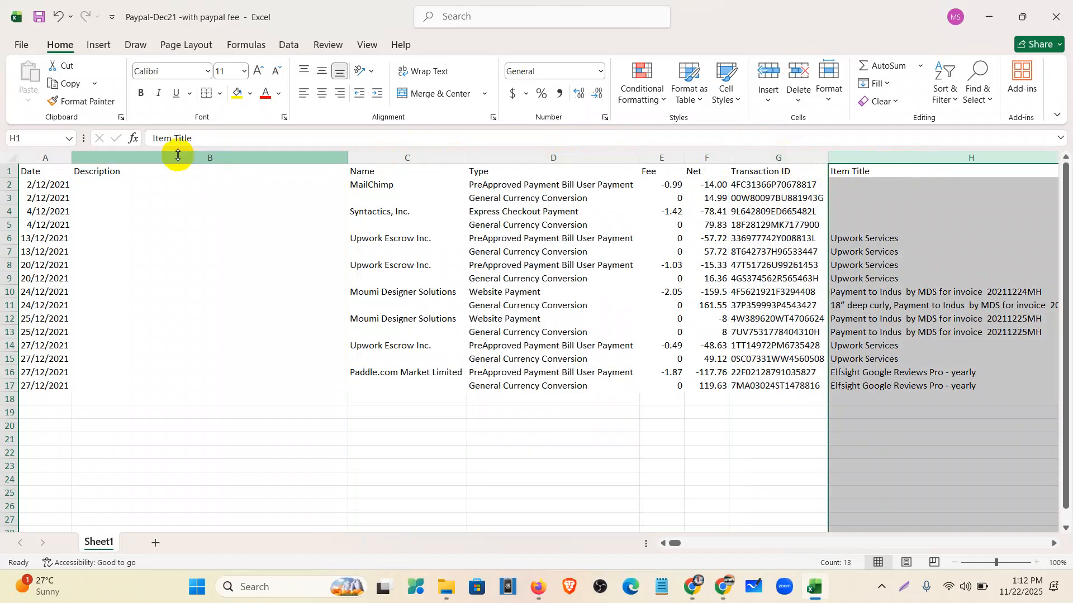
left_click(178, 198)
left_click(177, 183)
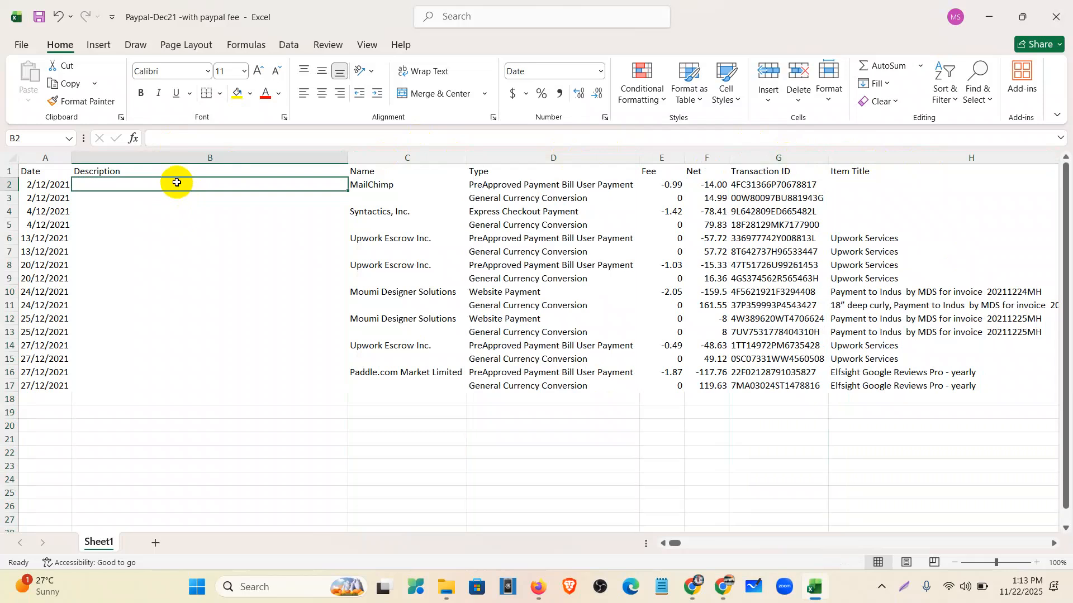
- Enter =C2&D2&G2&H2 in B2 to join Name, Type, Transaction ID and Item Title
type("=")
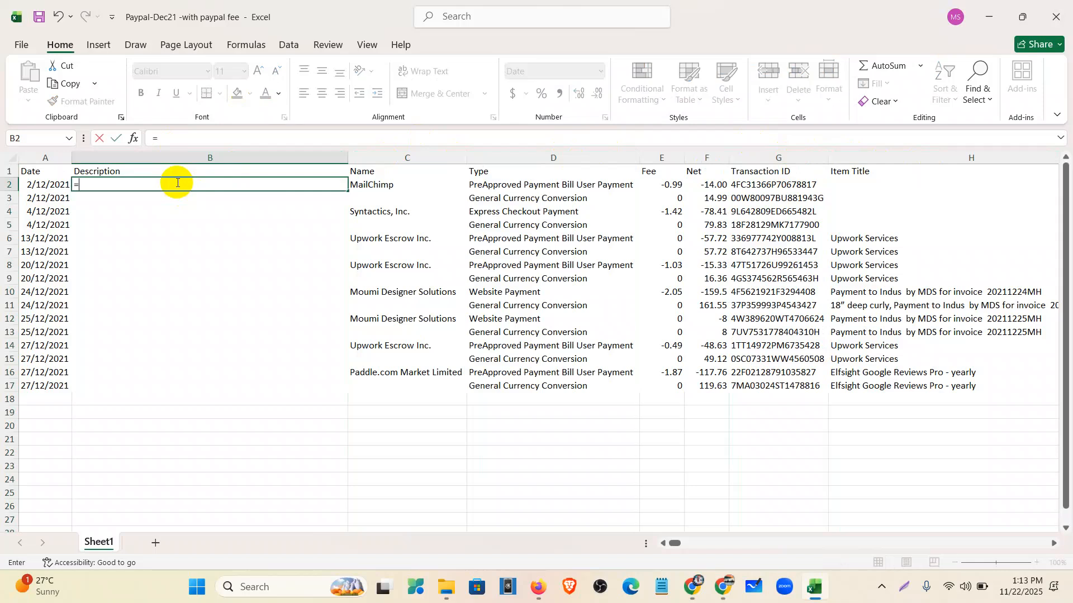
left_click(362, 190)
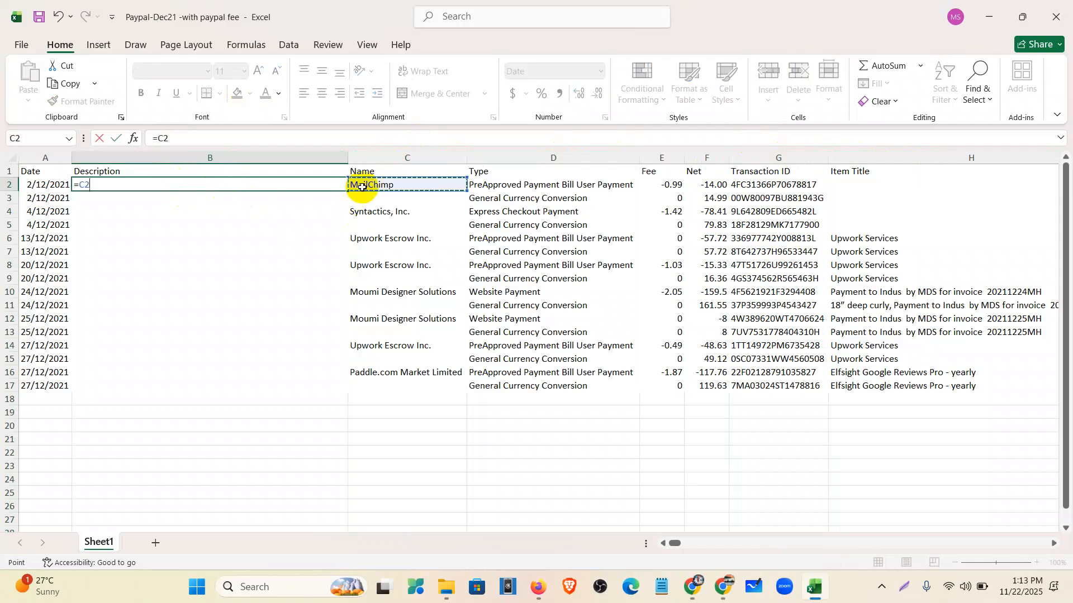
type("*")
left_click(500, 189)
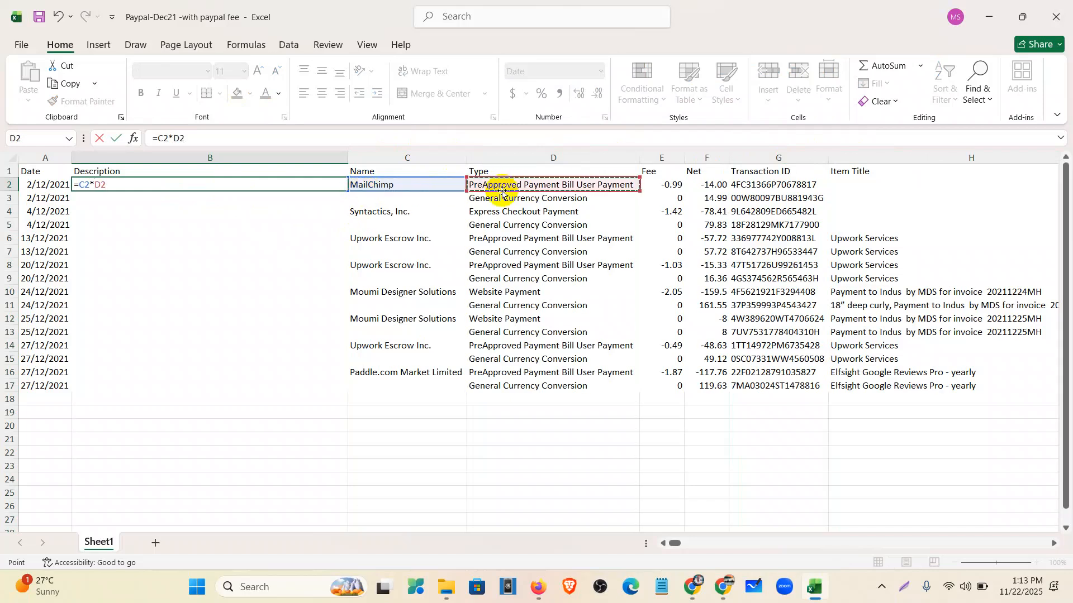
type("*")
left_click(774, 185)
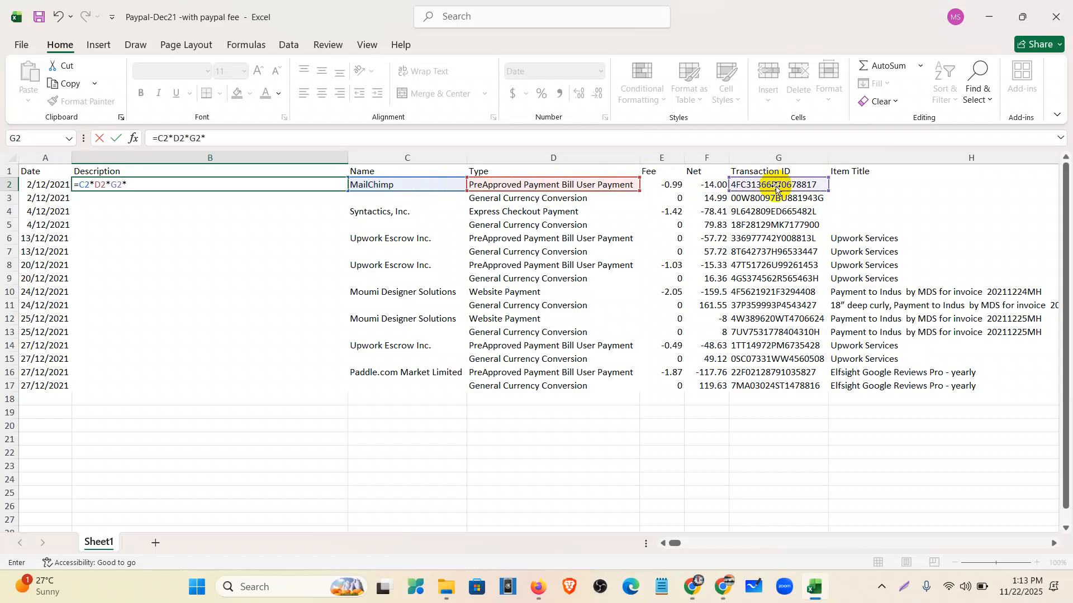
left_click(857, 187)
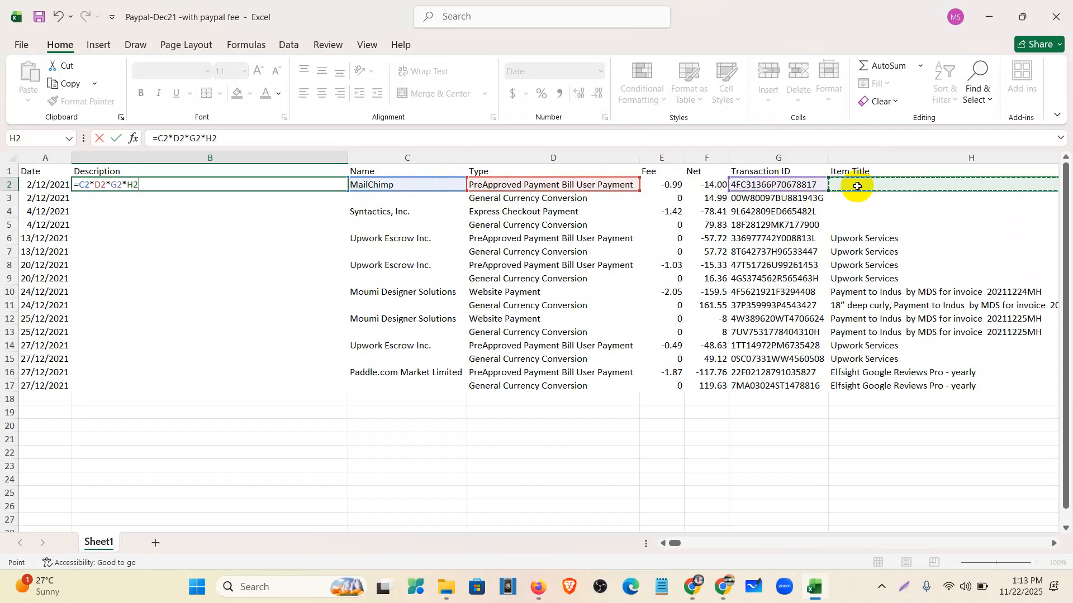
left_click(126, 184)
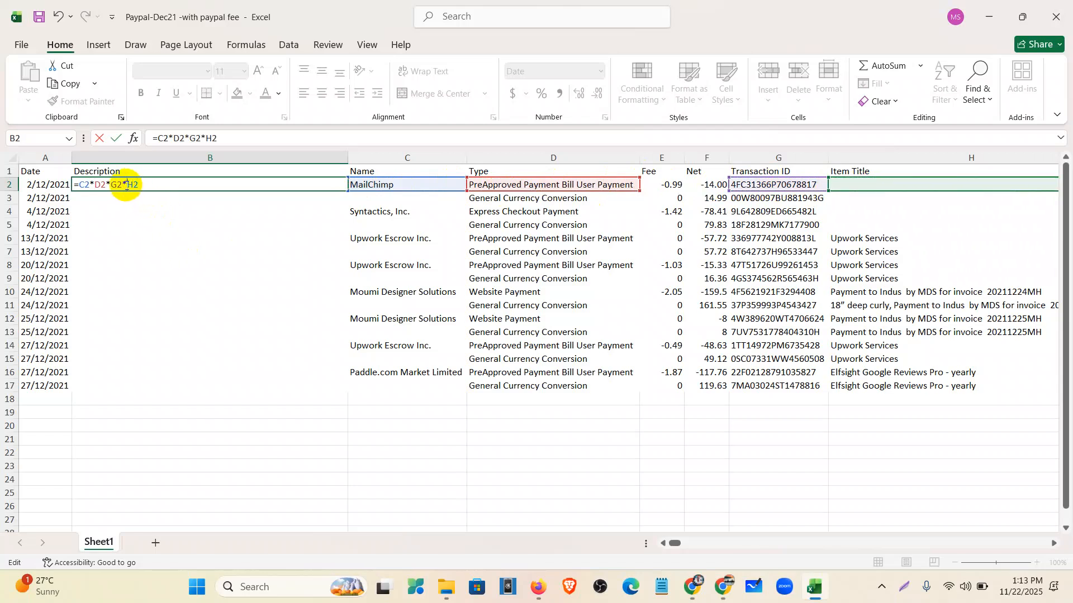
key("BackSpace")
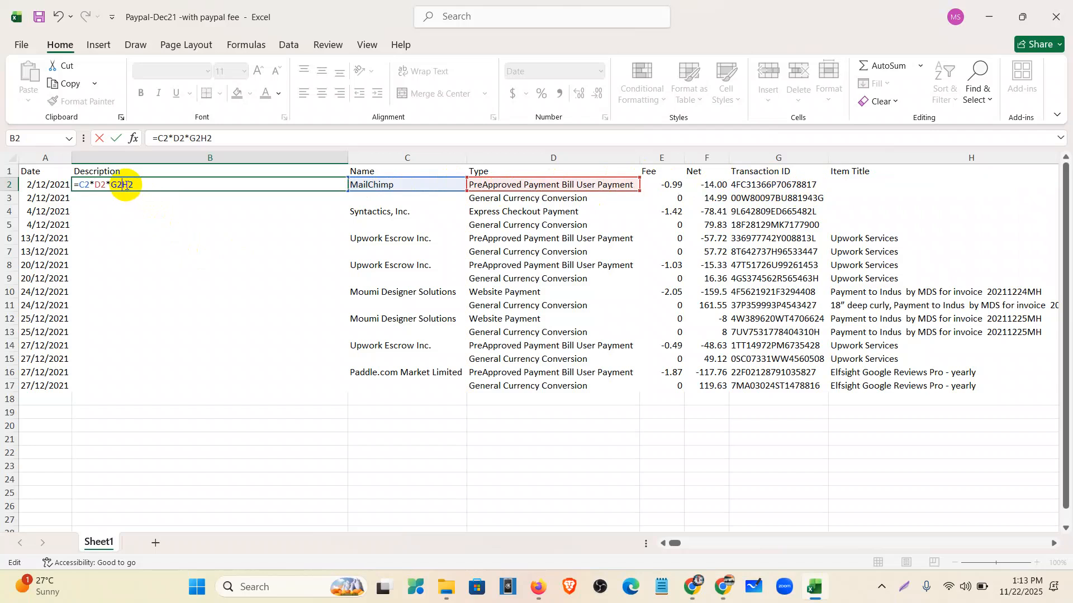
type("&")
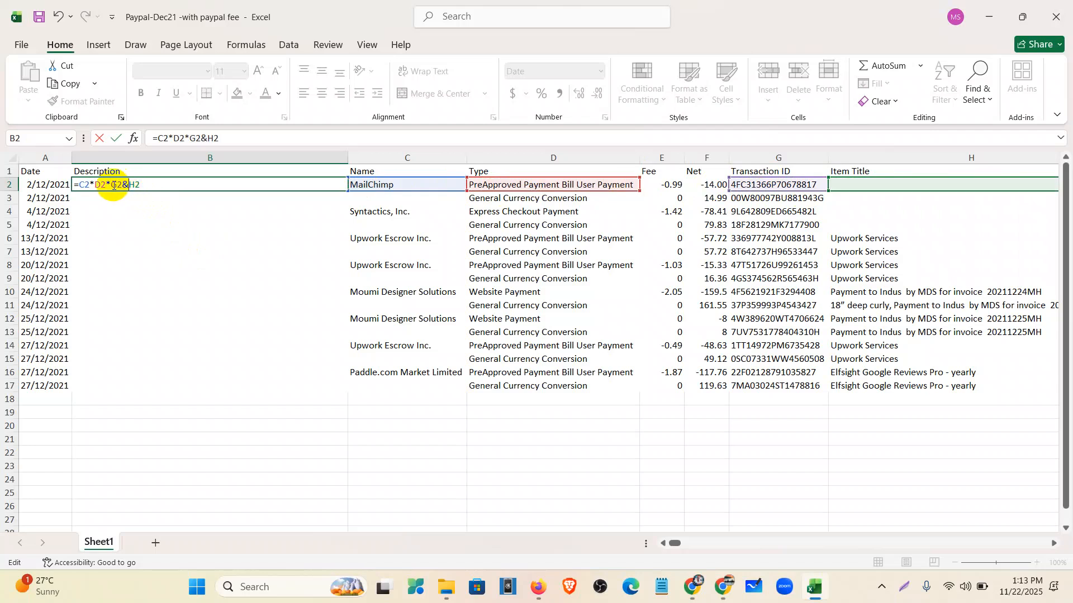
left_click(110, 185)
key("BackSpace")
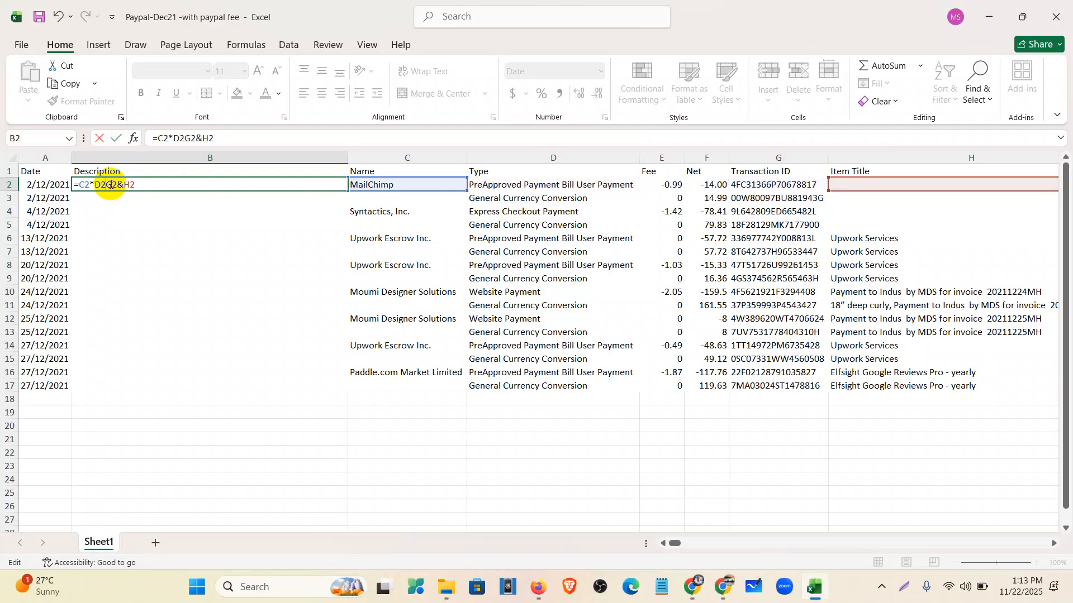
type("&")
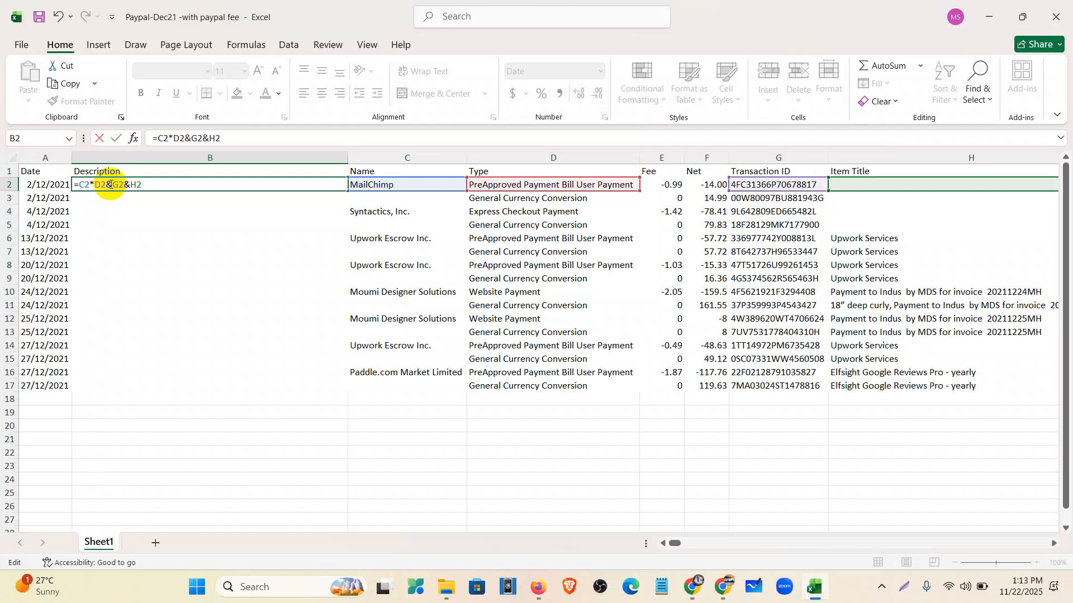
key("BackSpace")
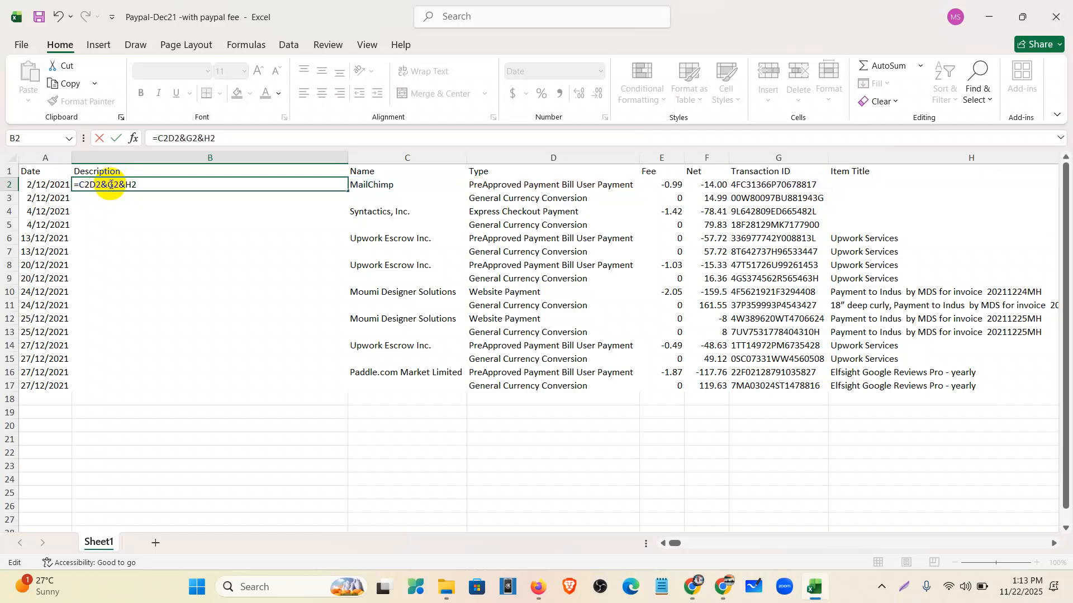
type("&")
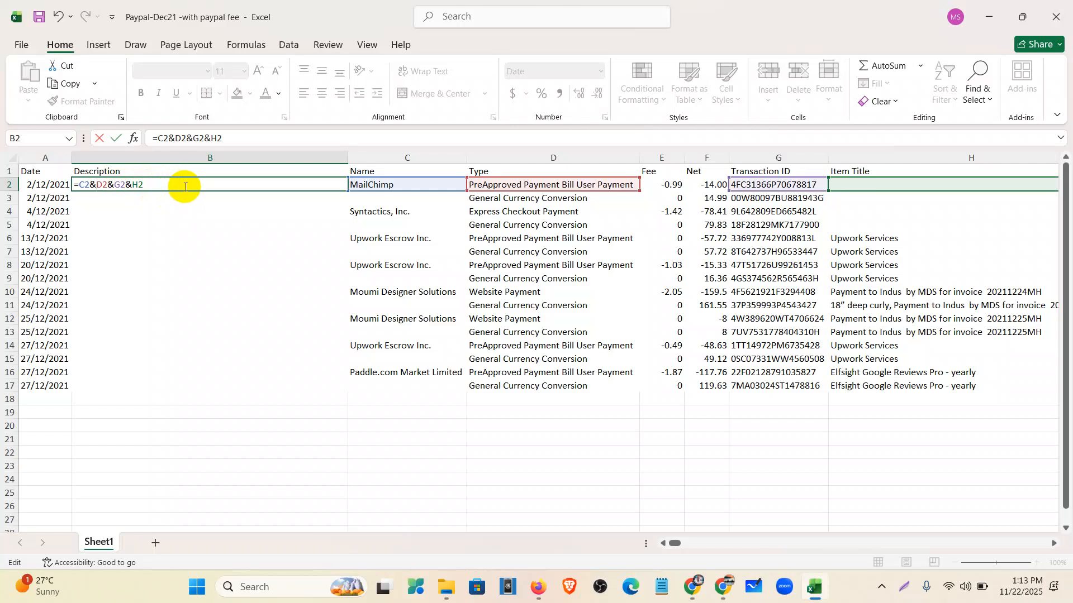
key("Return")
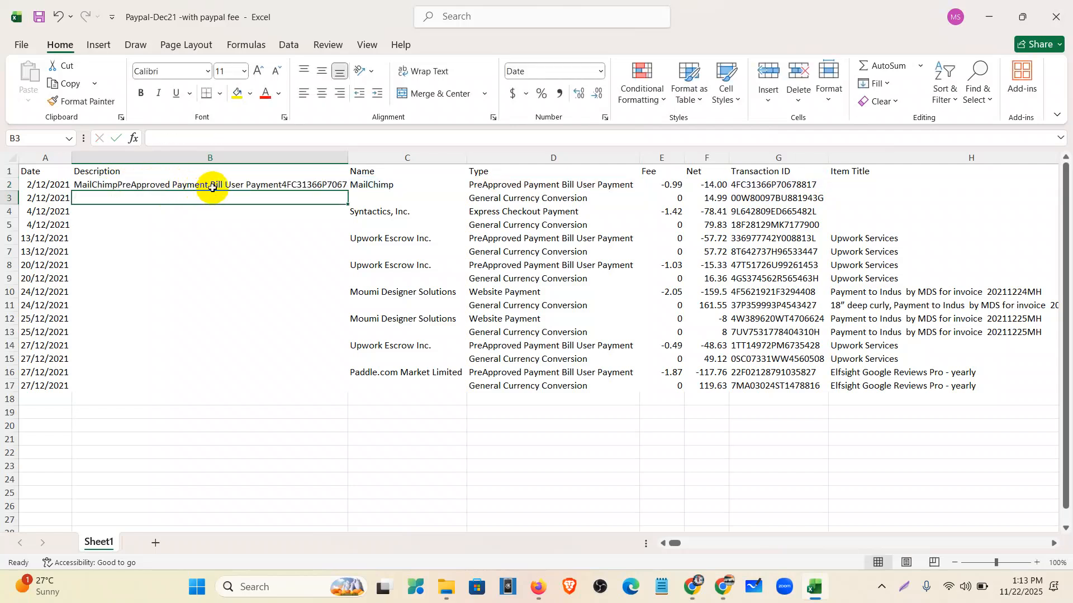
- Widen column B and edit the B2 formula to add spaces after C2 and D2
left_click_drag(345, 158, 388, 394)
left_click(359, 183)
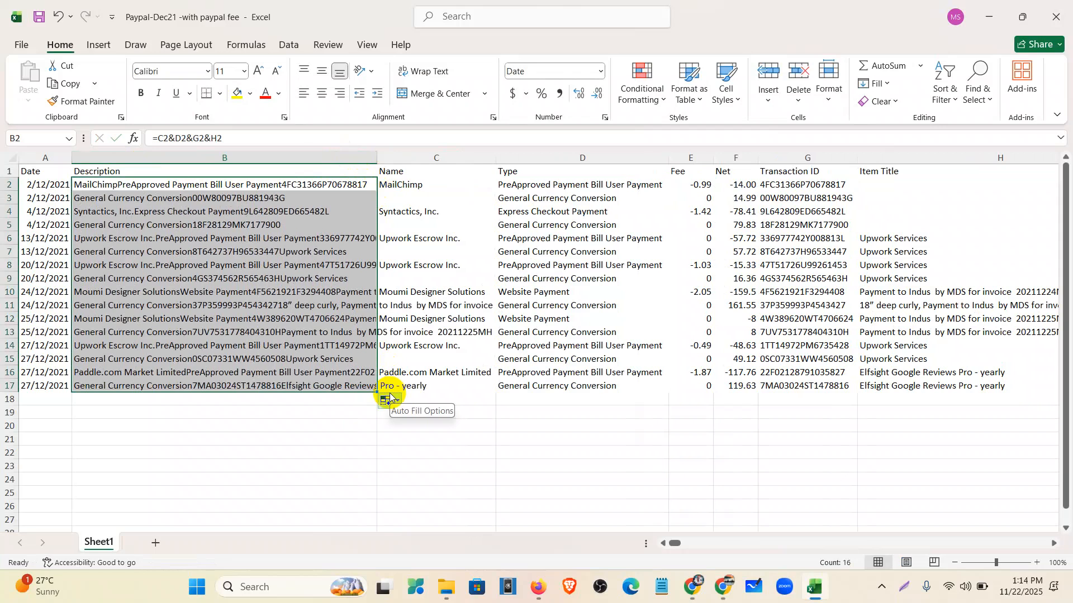
left_click(236, 140)
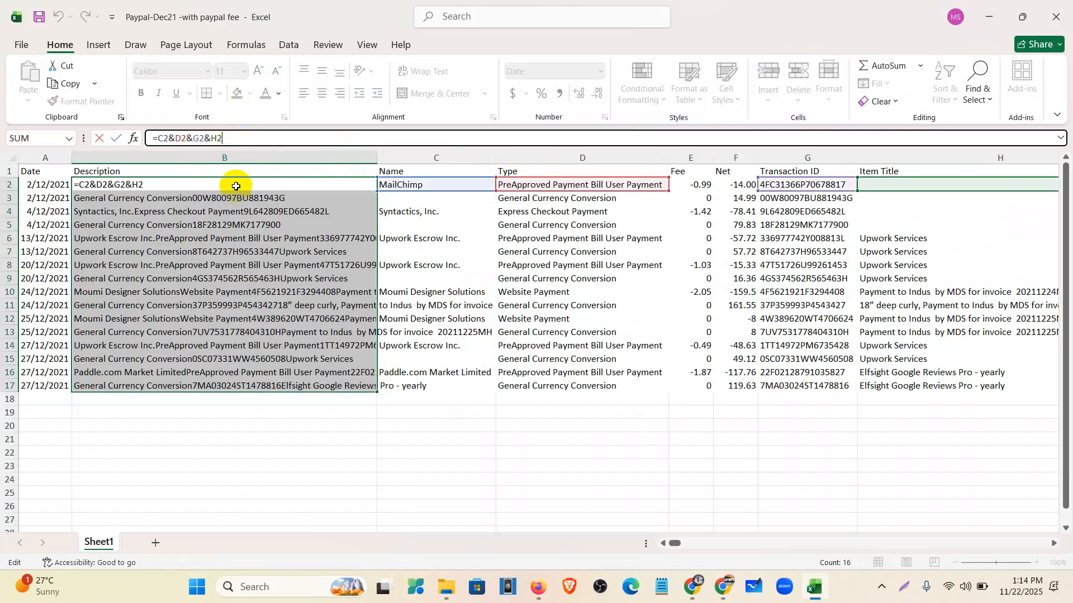
left_click(260, 432)
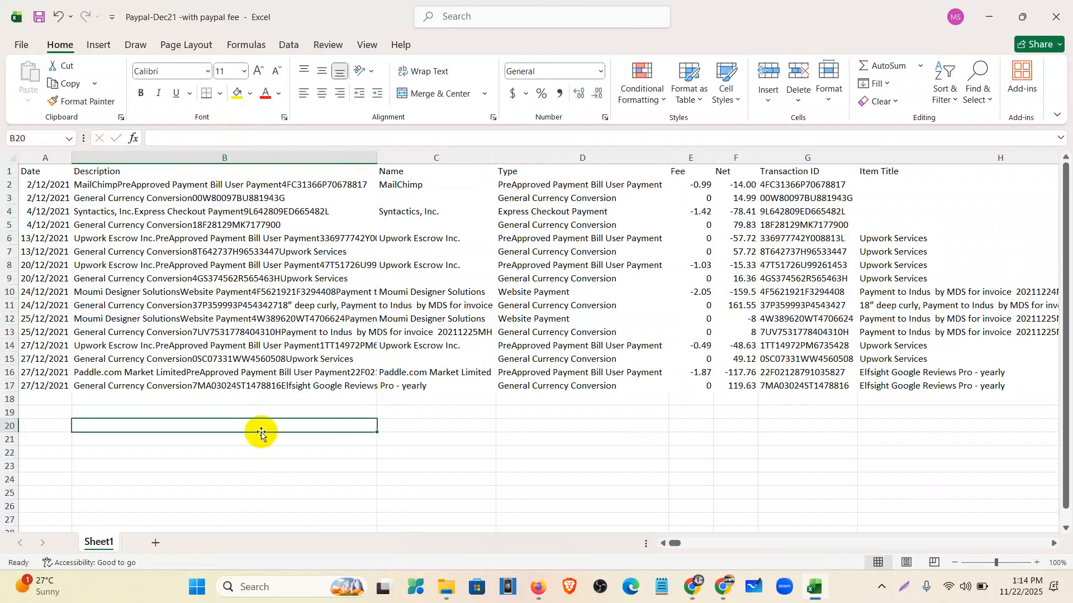
left_click(154, 186)
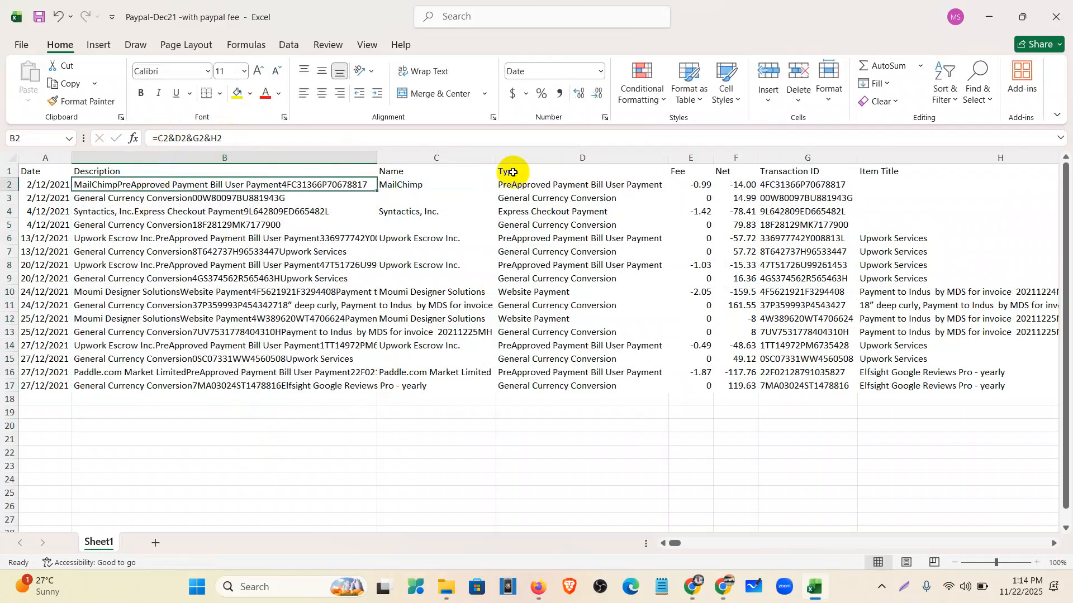
left_click(175, 138)
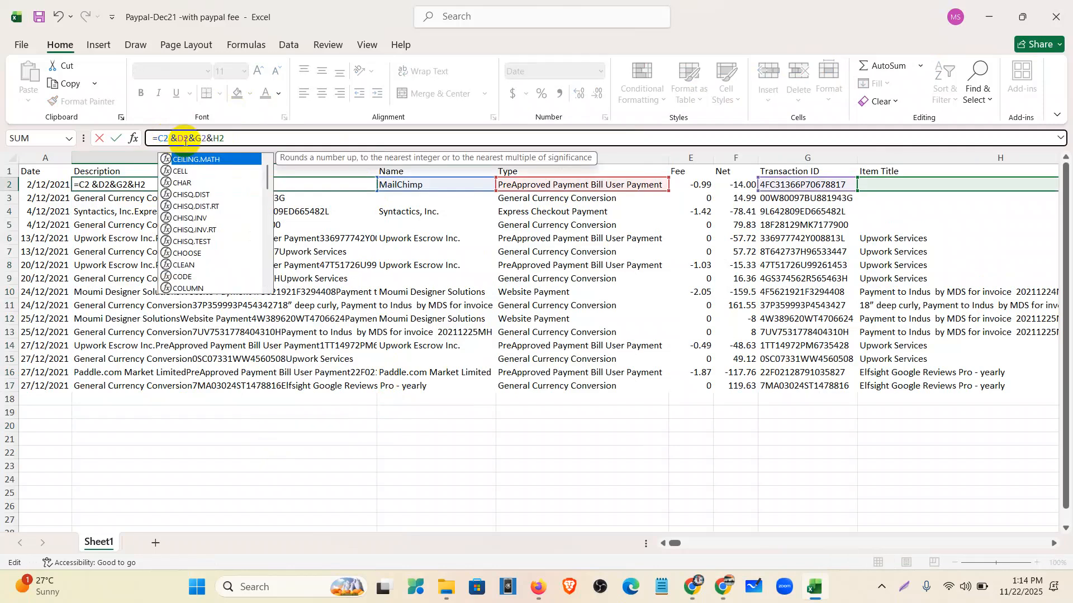
left_click(189, 139)
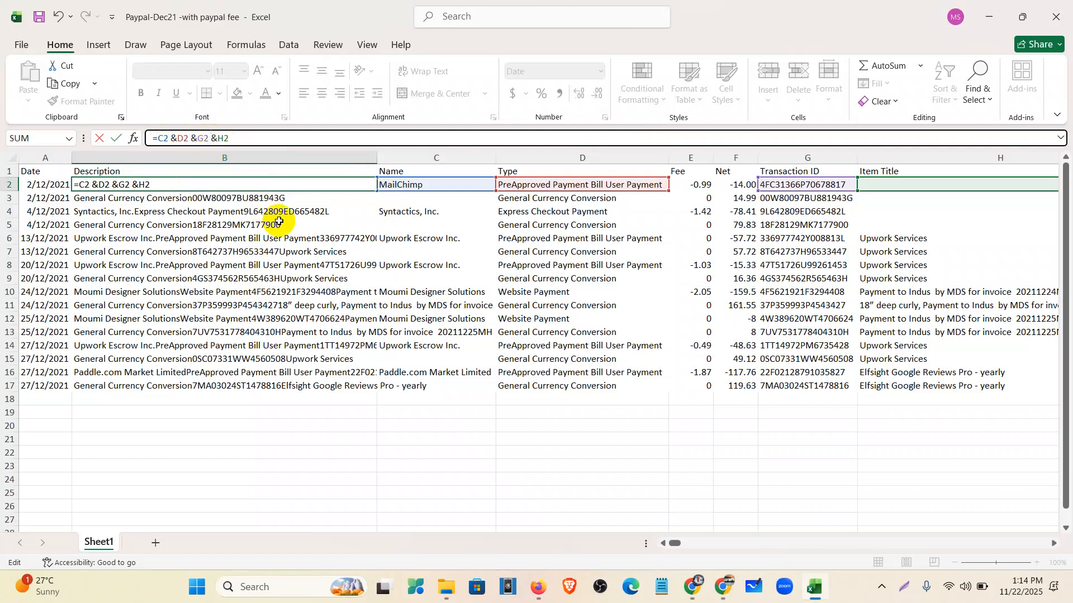
key("Return")
- Clear the trial joining formulas from B2:B17
left_click(240, 183)
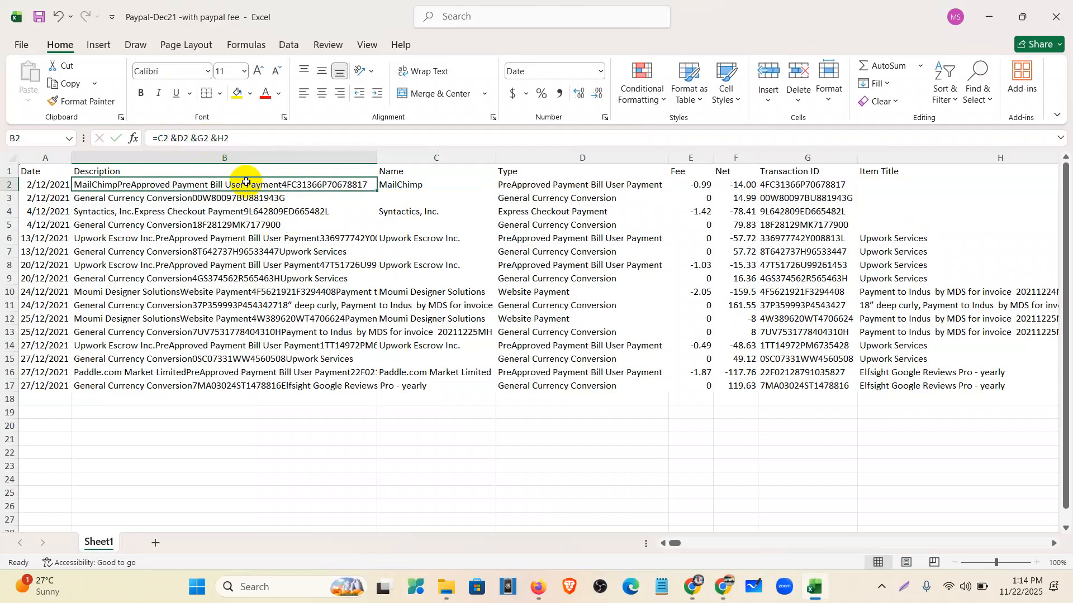
left_click_drag(259, 143, 49, 151)
key("BackSpace")
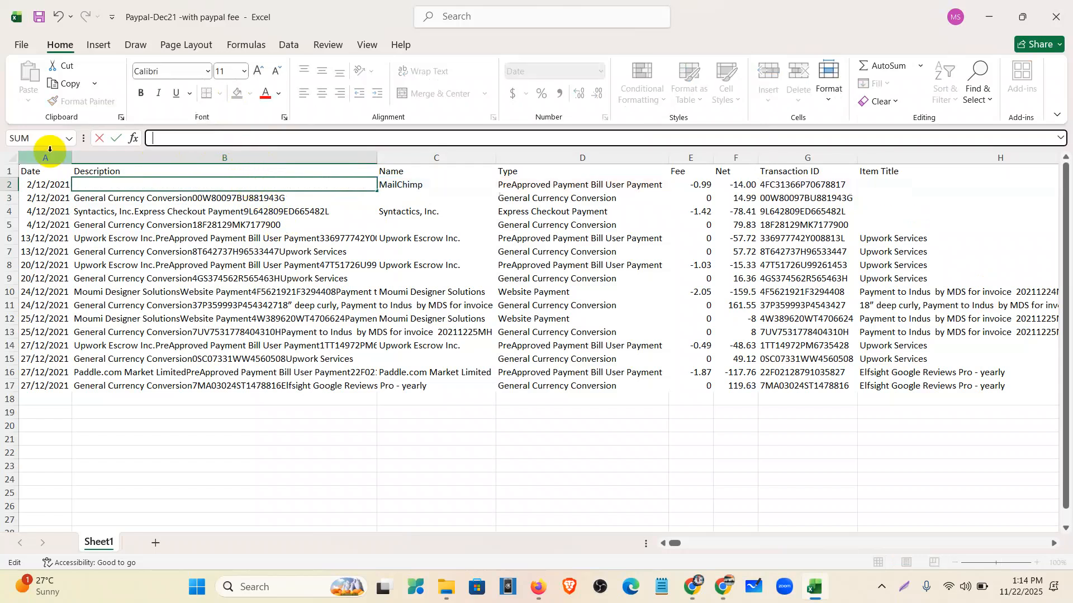
left_click(158, 241)
left_click_drag(152, 199, 182, 381)
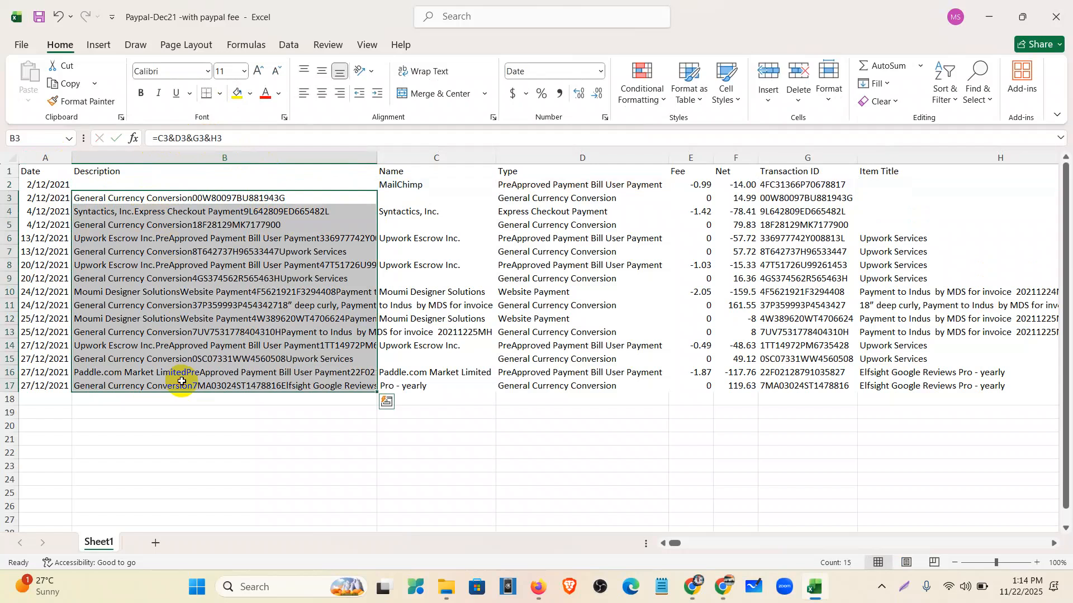
key("Delete")
left_click(198, 438)
left_click(118, 180)
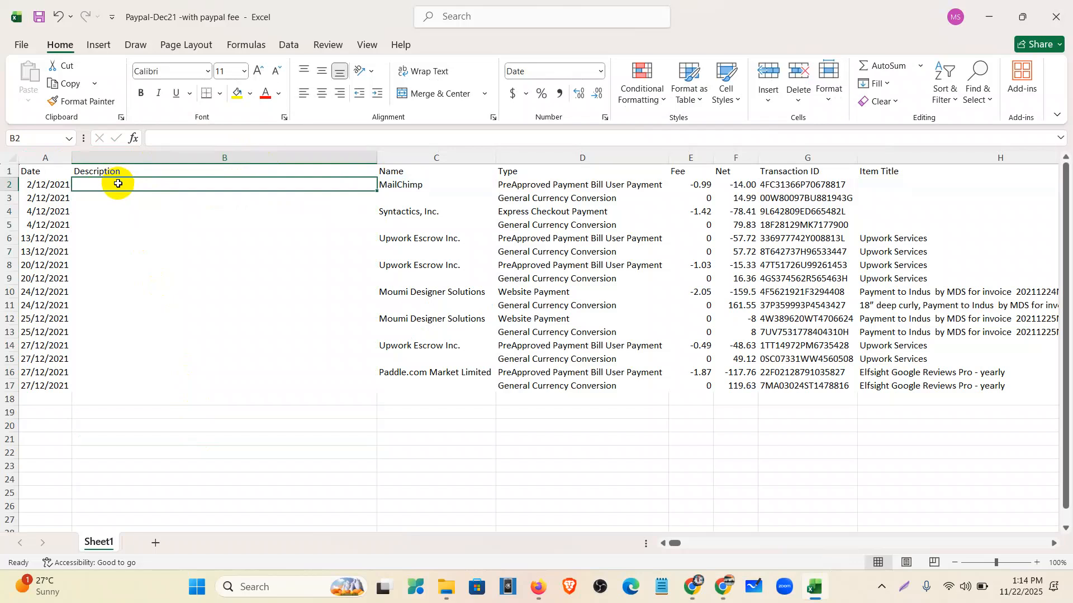
- Start a CONCATENATE formula in B2 with C2 followed by a " " space separator
type("=")
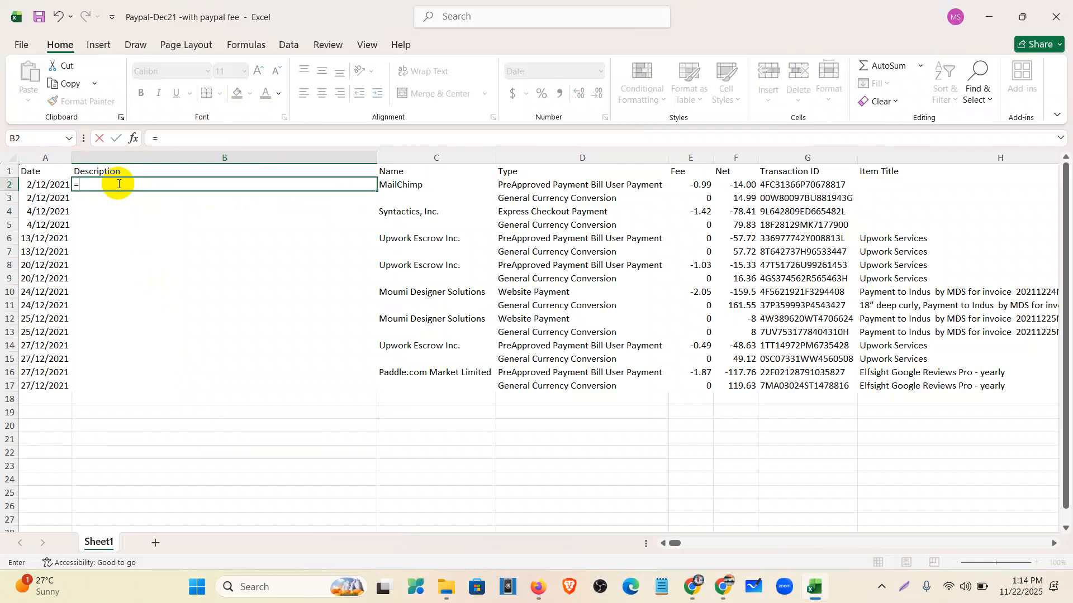
type("C")
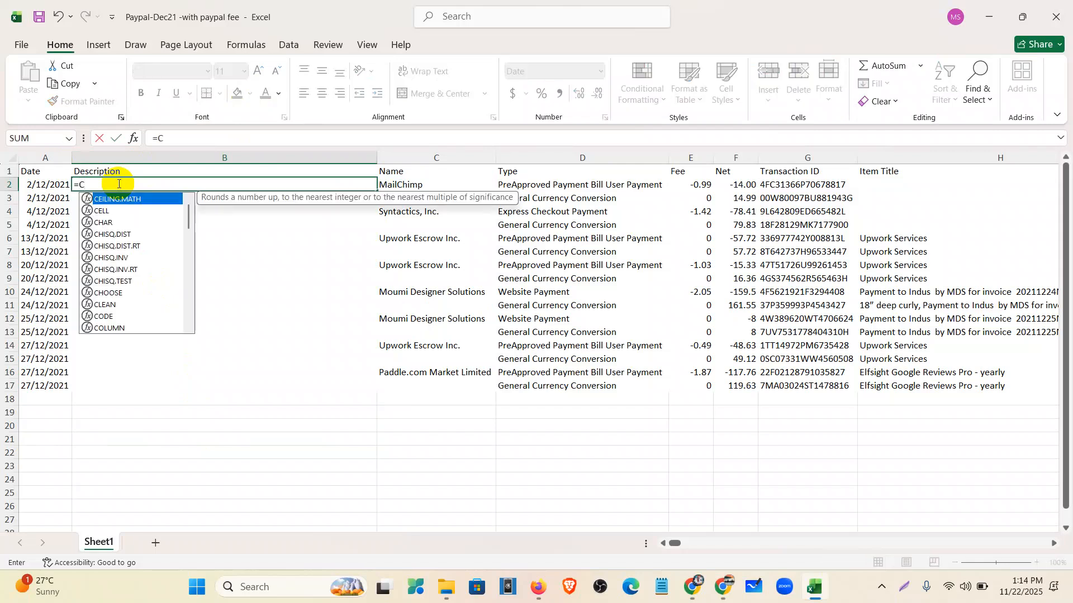
type("ONCA")
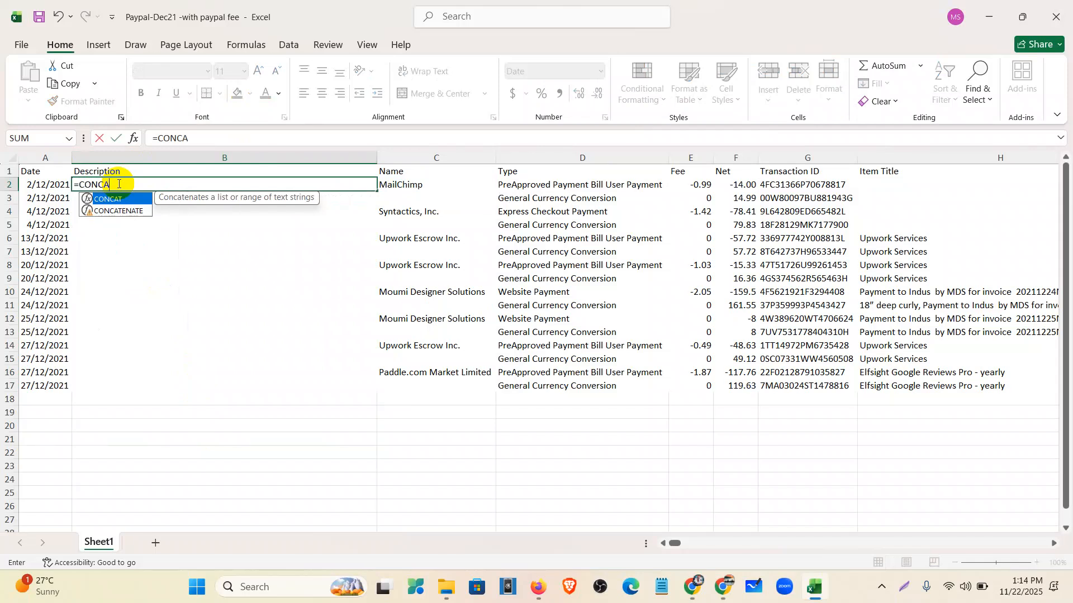
type("TENATE")
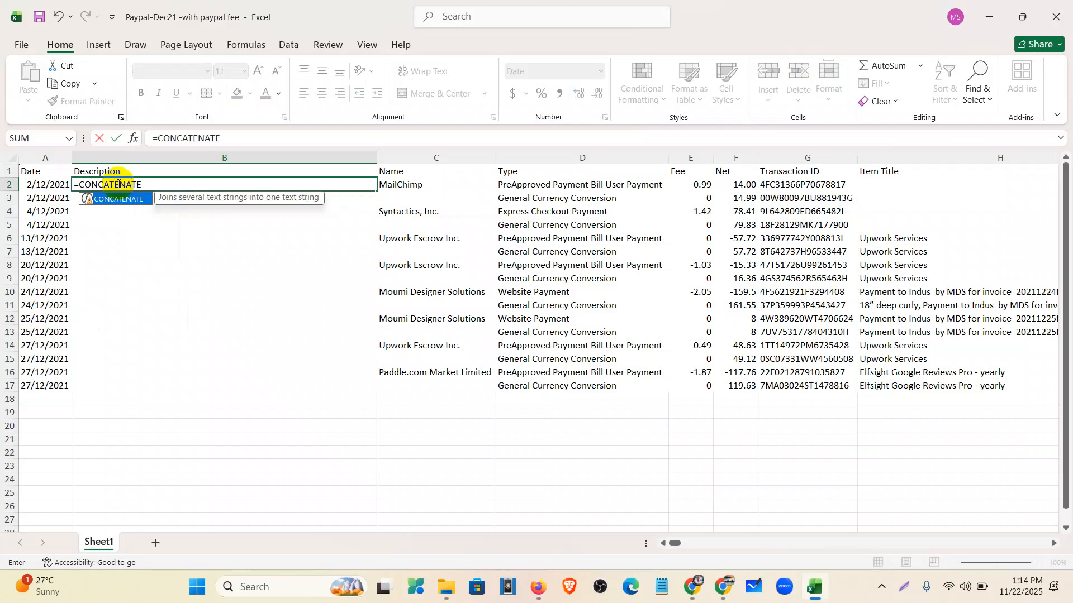
type(" NATE")
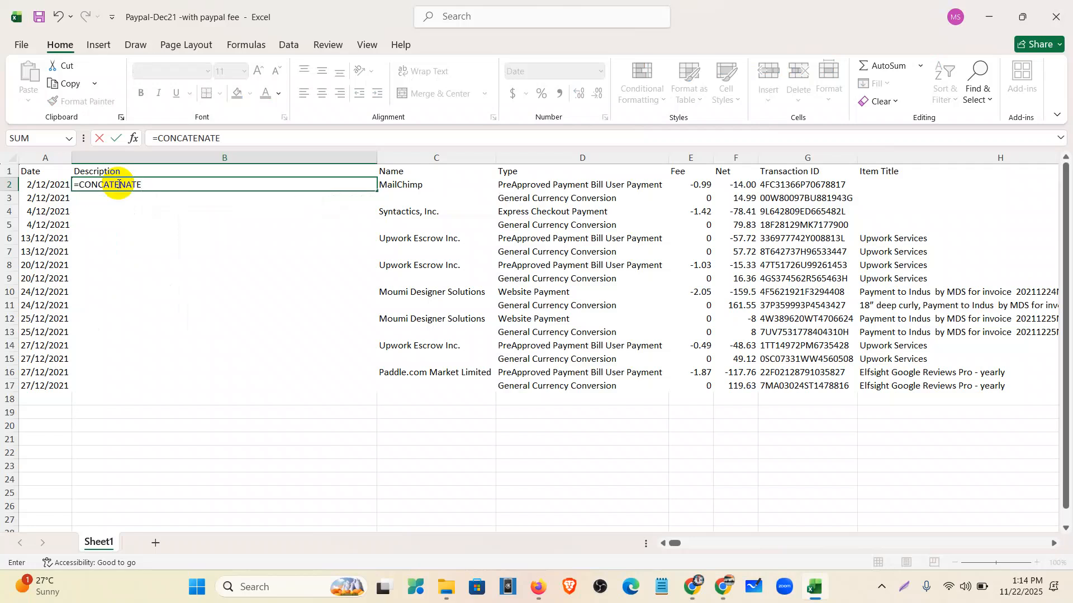
type("(")
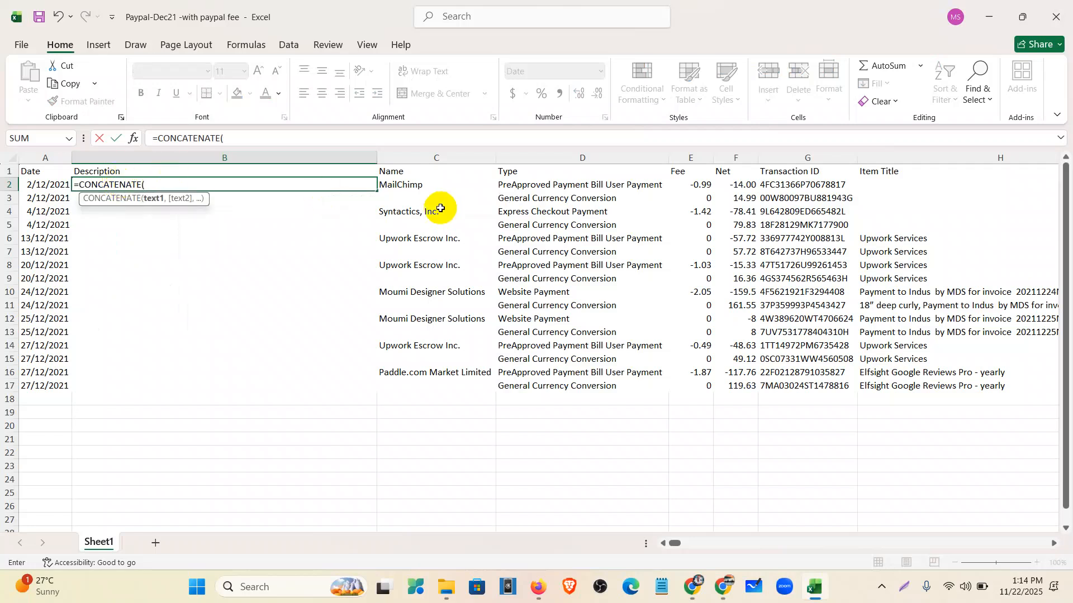
left_click(412, 183)
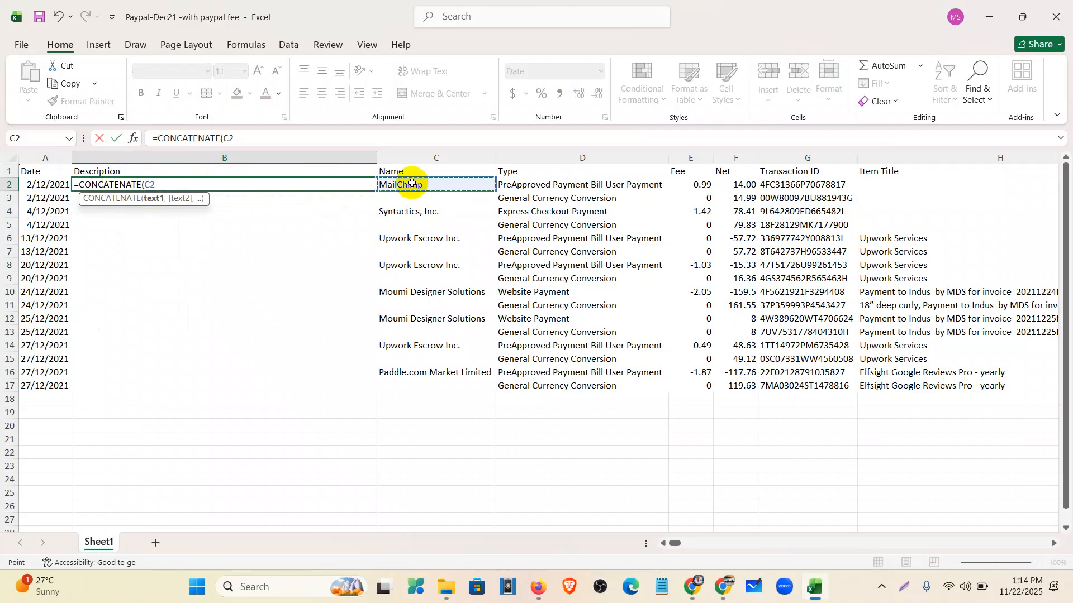
type(",")
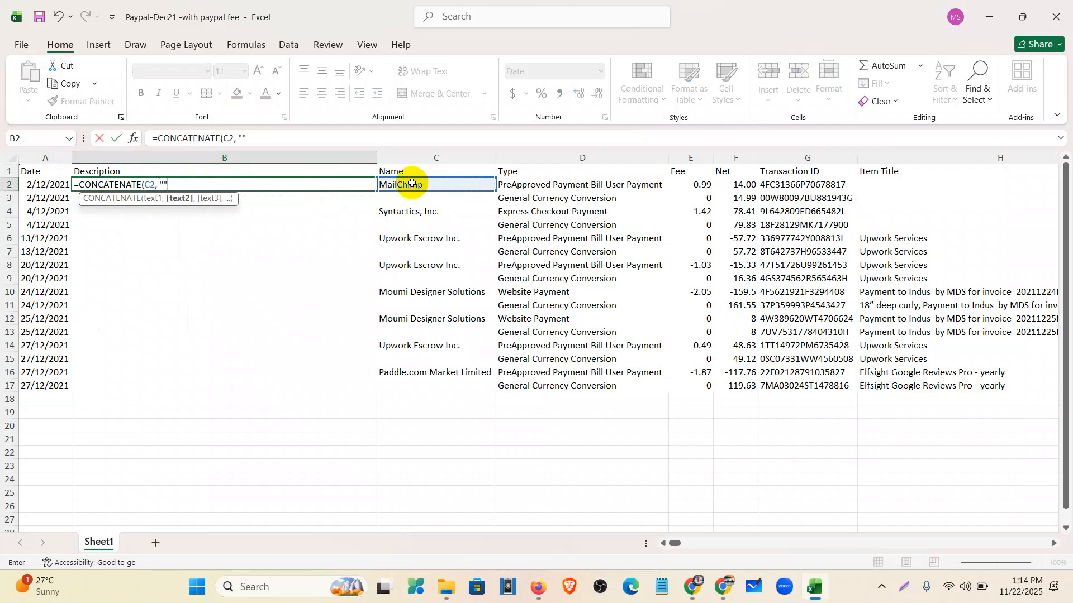
key("Left")
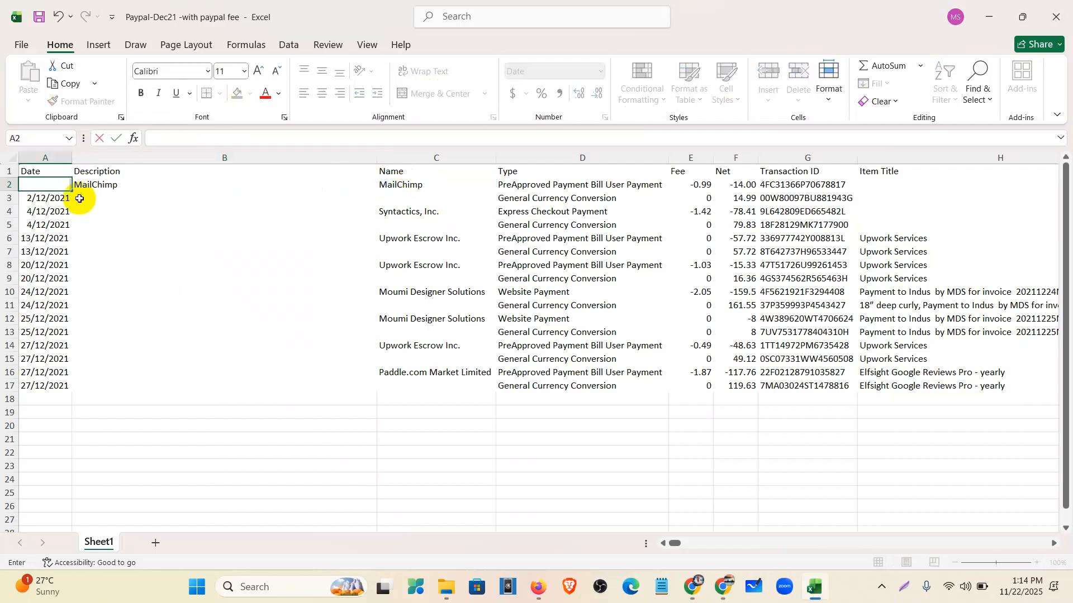
key("Escape")
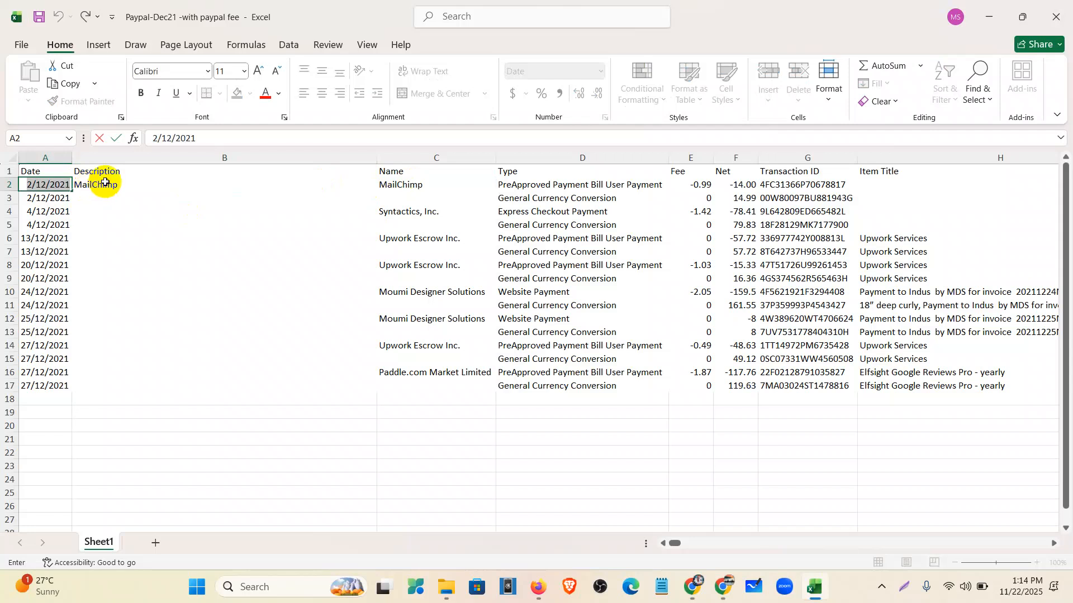
left_click(93, 185)
left_click(240, 134)
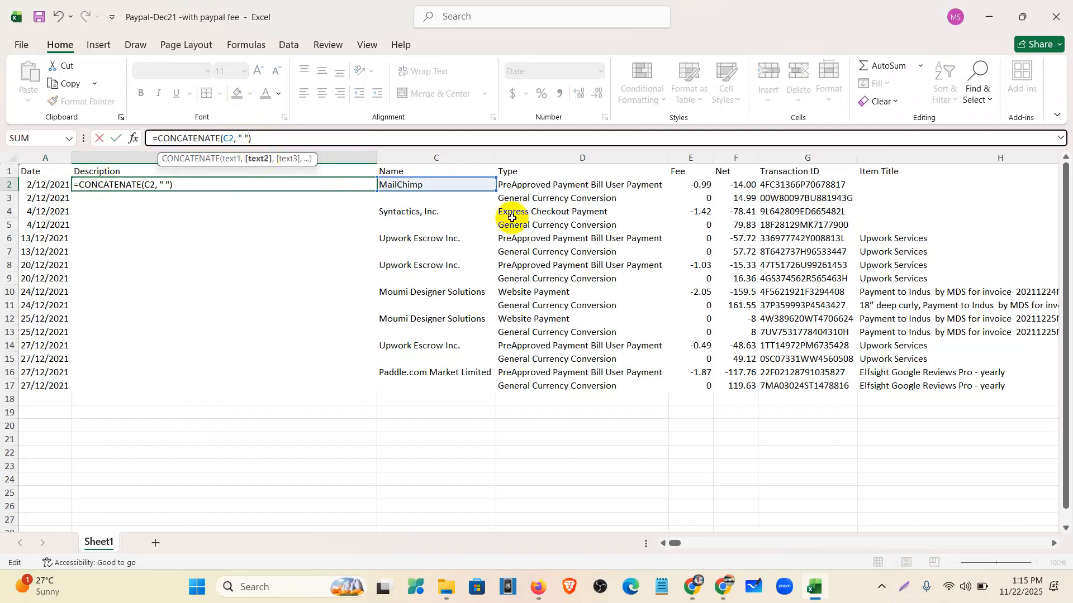
left_click(562, 187)
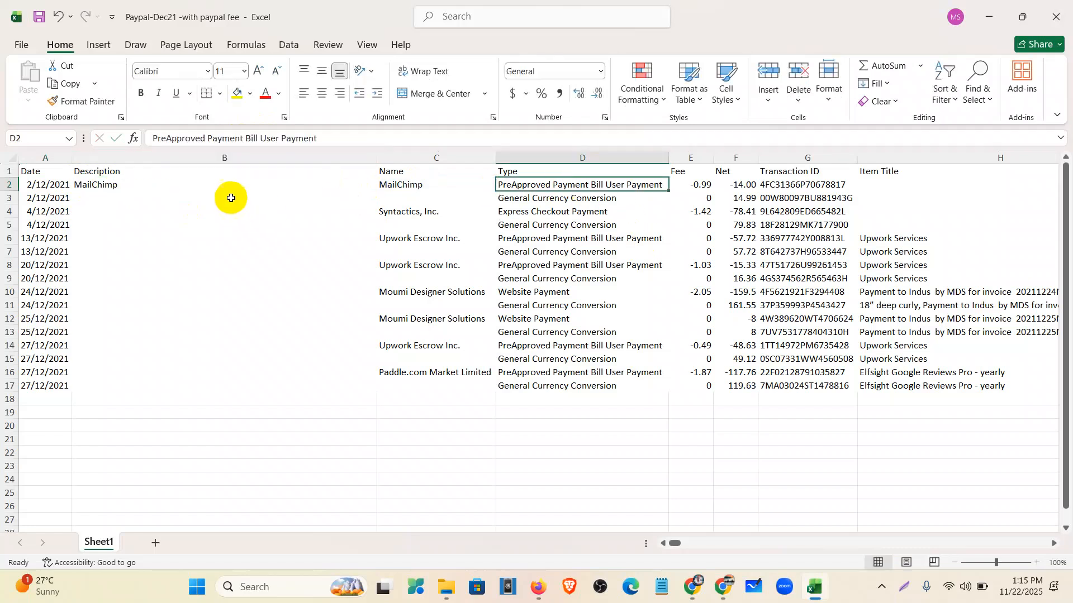
- Extend the B2 formula to =CONCATENATE(C2," ",D2," ",G2," ",H2)
left_click(216, 183)
left_click(260, 139)
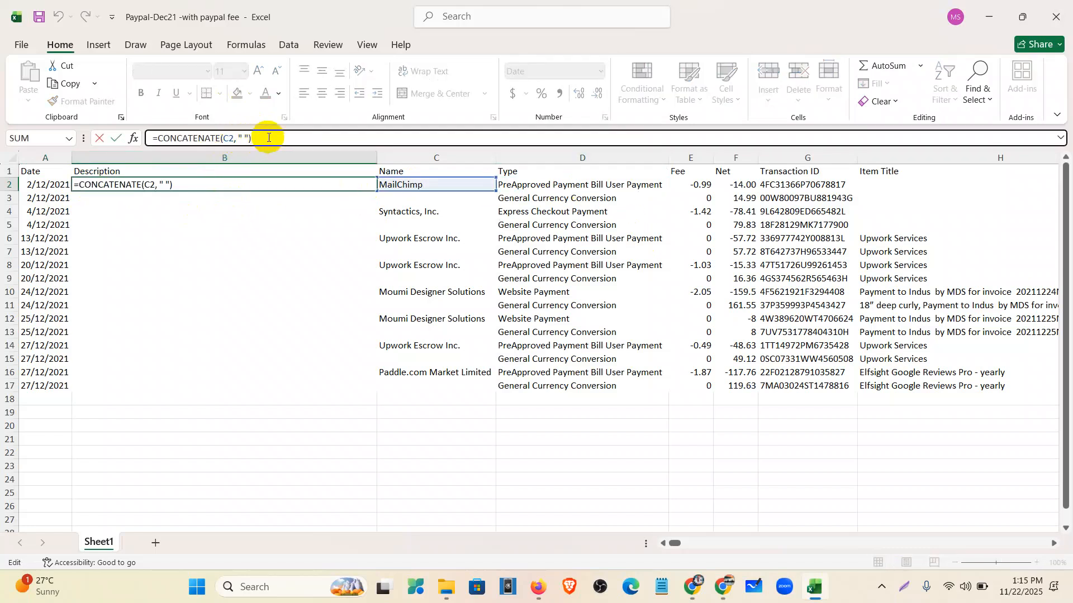
key("BackSpace")
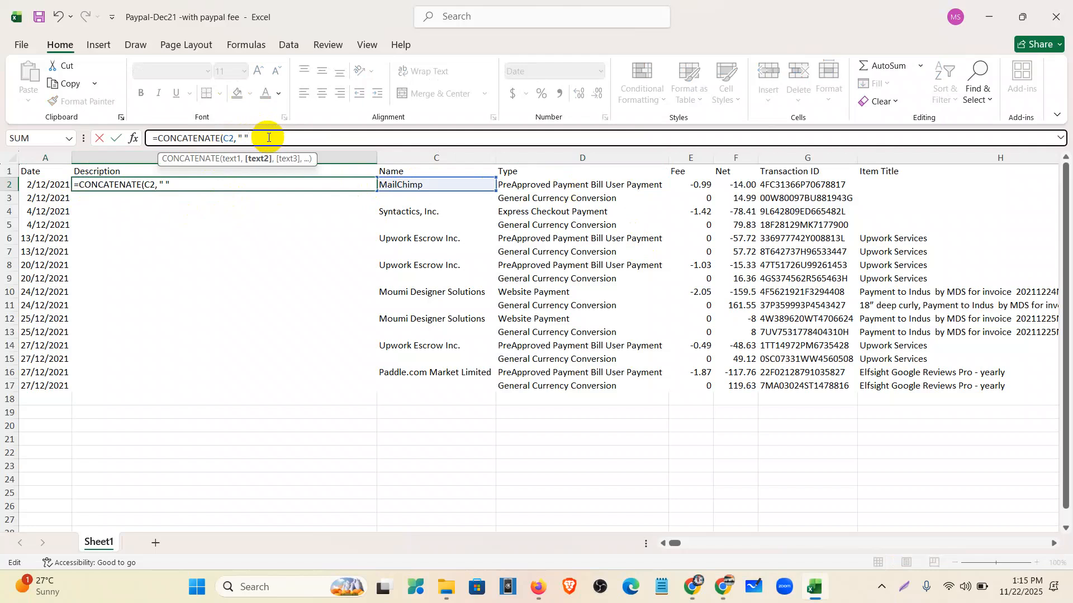
type(",")
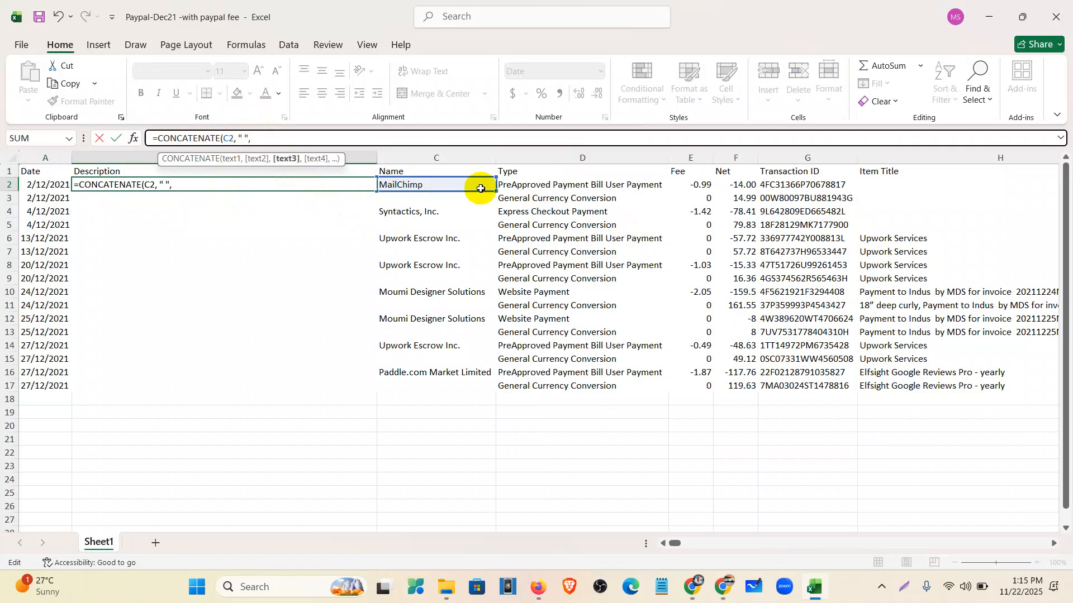
left_click(555, 185)
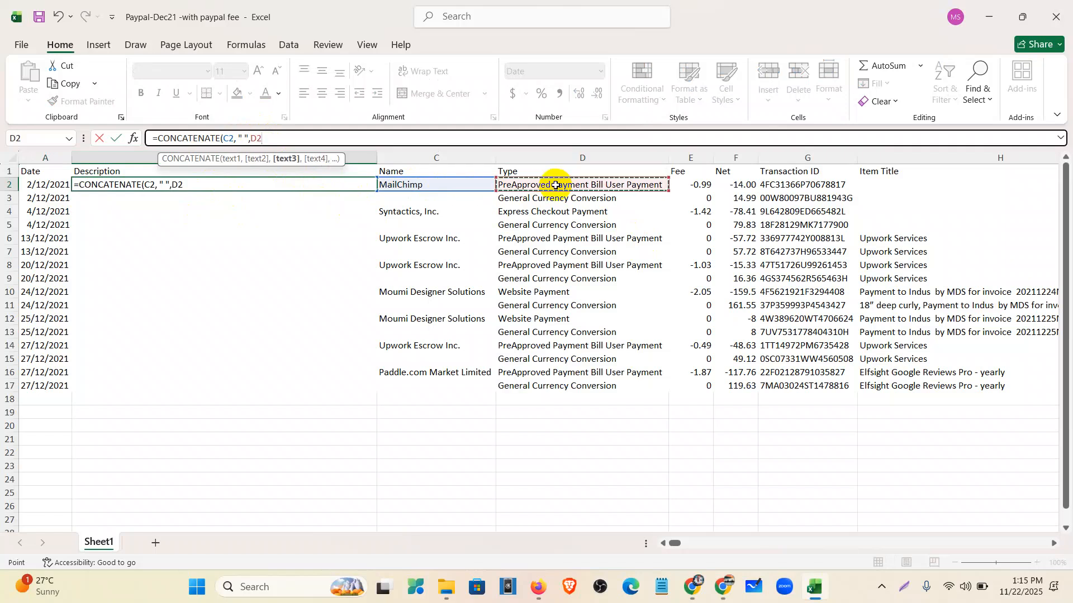
type(",")
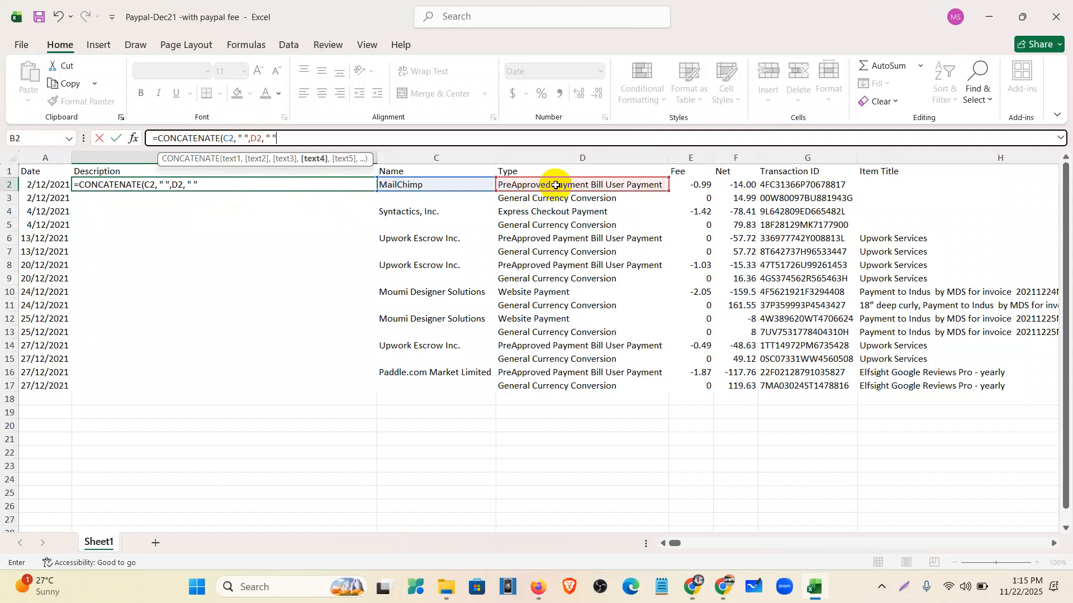
type("\" \",")
left_click(825, 185)
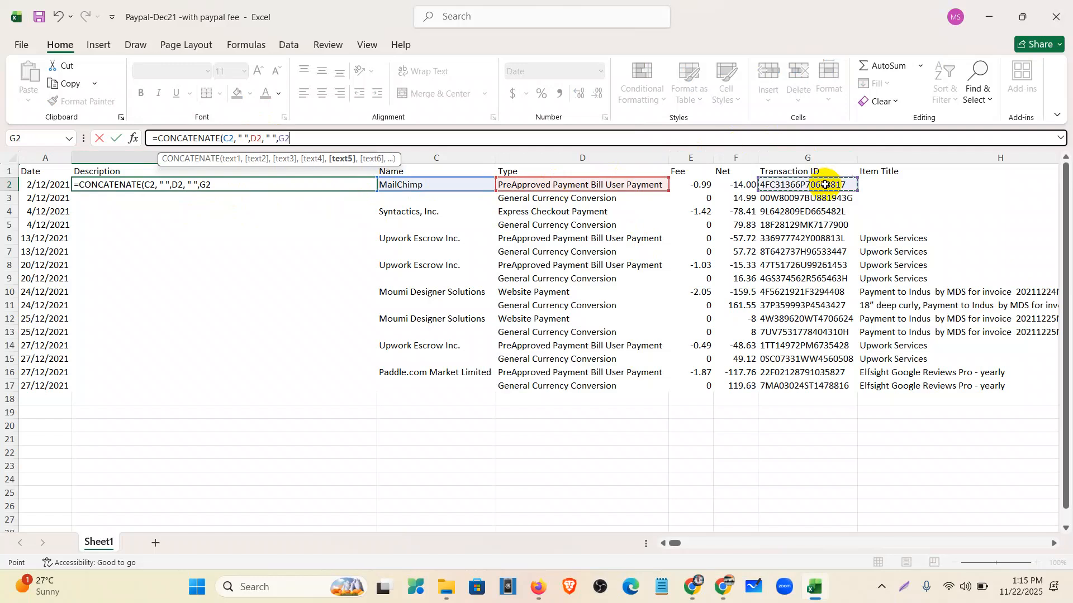
type(",")
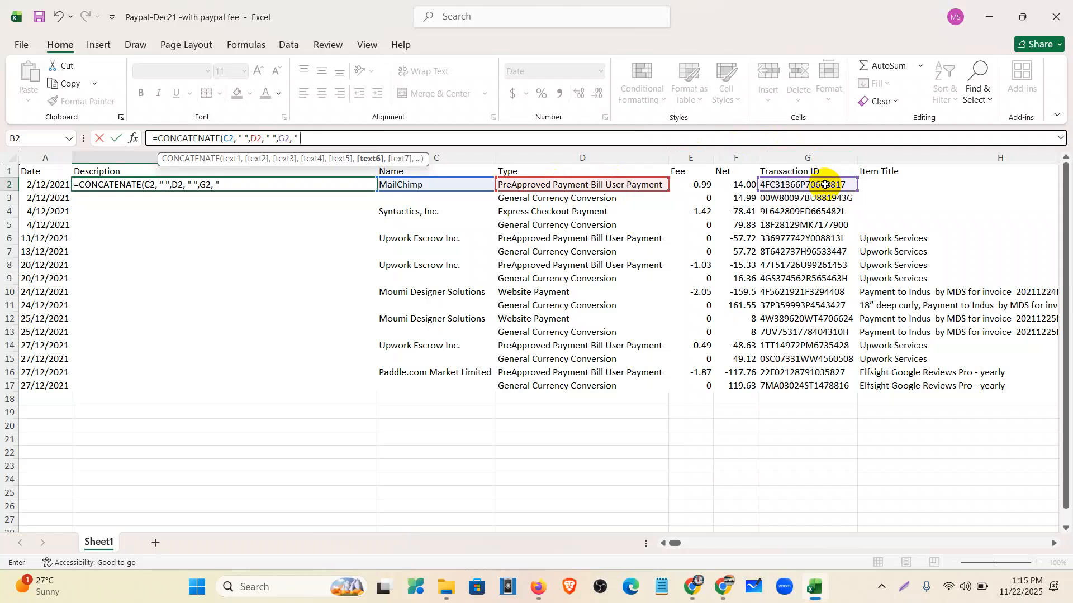
type(" \" \",")
left_click(934, 184)
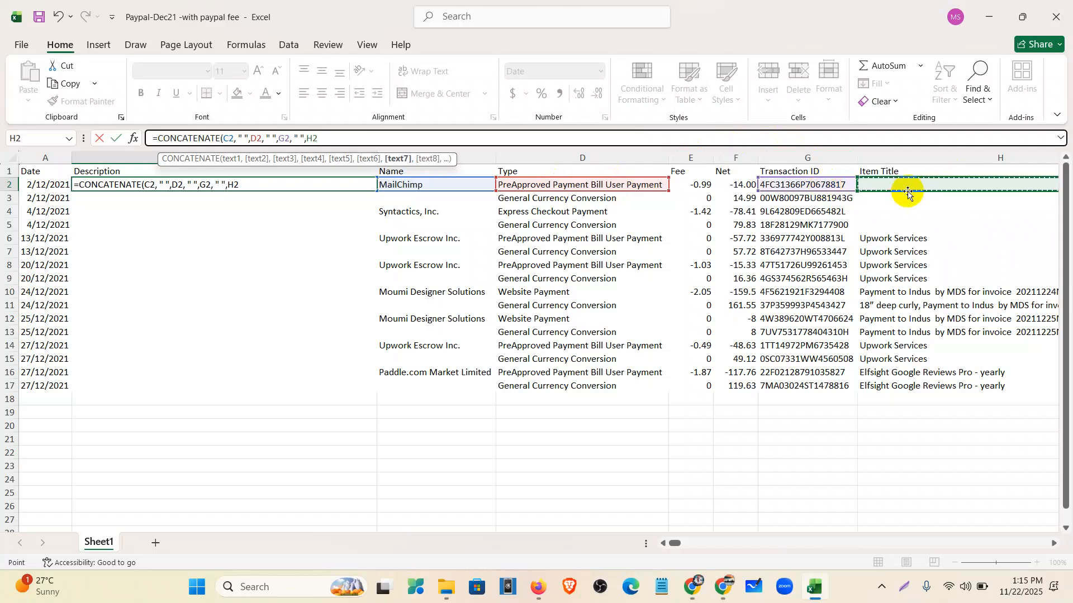
type(")")
key("Return")
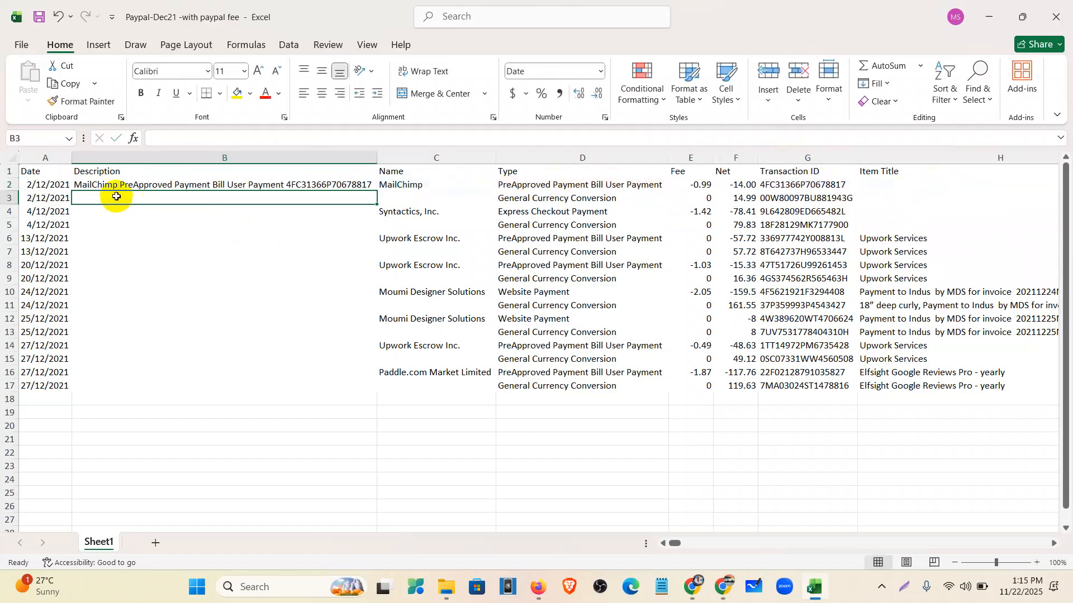
left_click(363, 183)
- Fill the CONCATENATE description from B2 down to B17 and autofit column B
left_click_drag(375, 190, 376, 391)
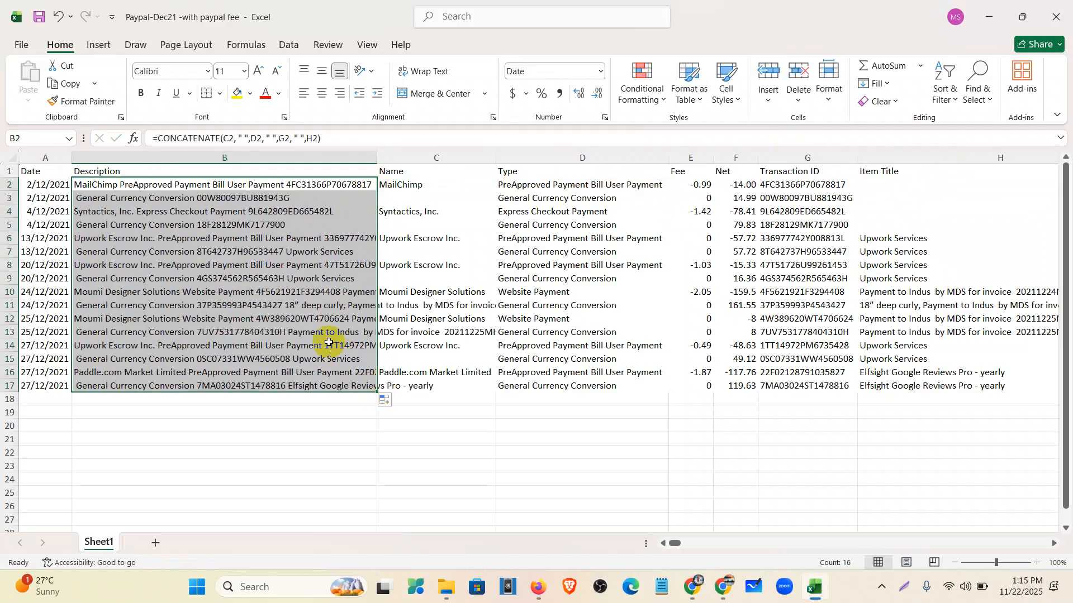
left_click(148, 264)
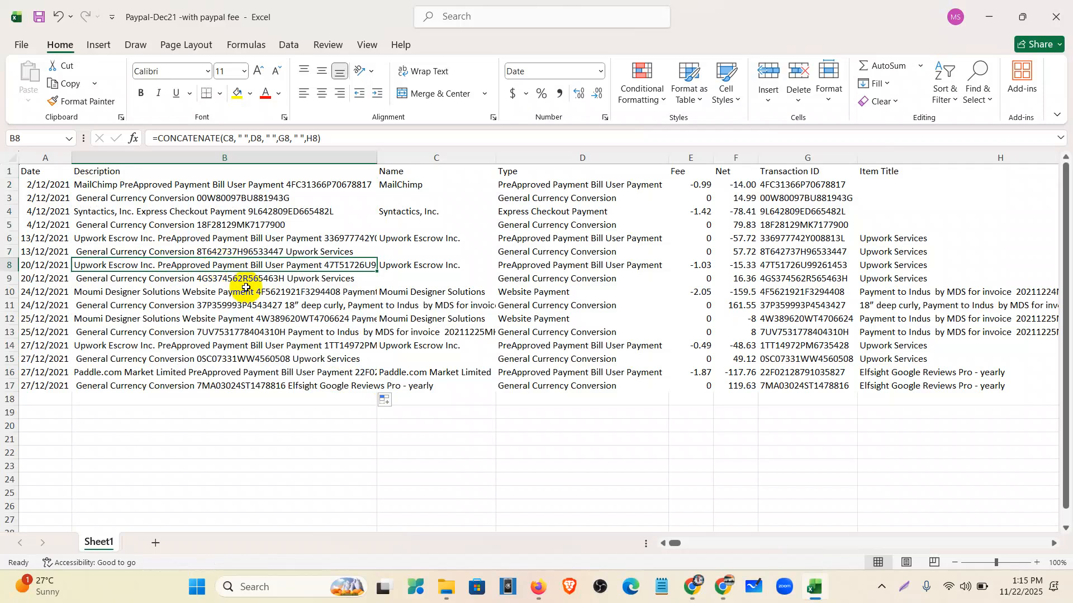
double_click(377, 151)
left_click(378, 151)
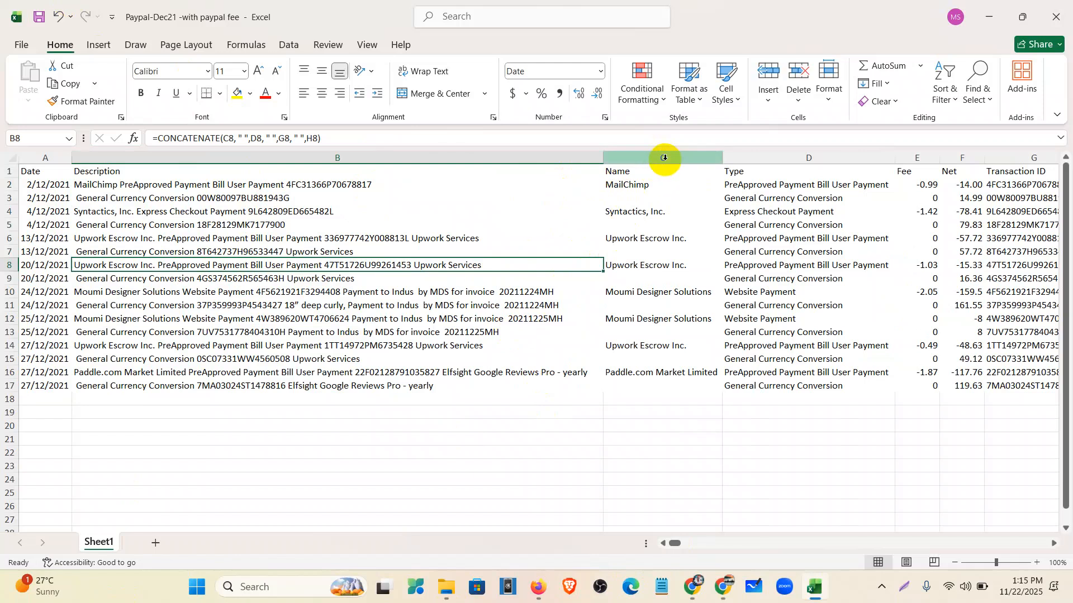
- Copy descriptions B2:B17 and paste them back as plain values
left_click(315, 184)
left_click_drag(315, 184, 304, 385)
right_click(162, 274)
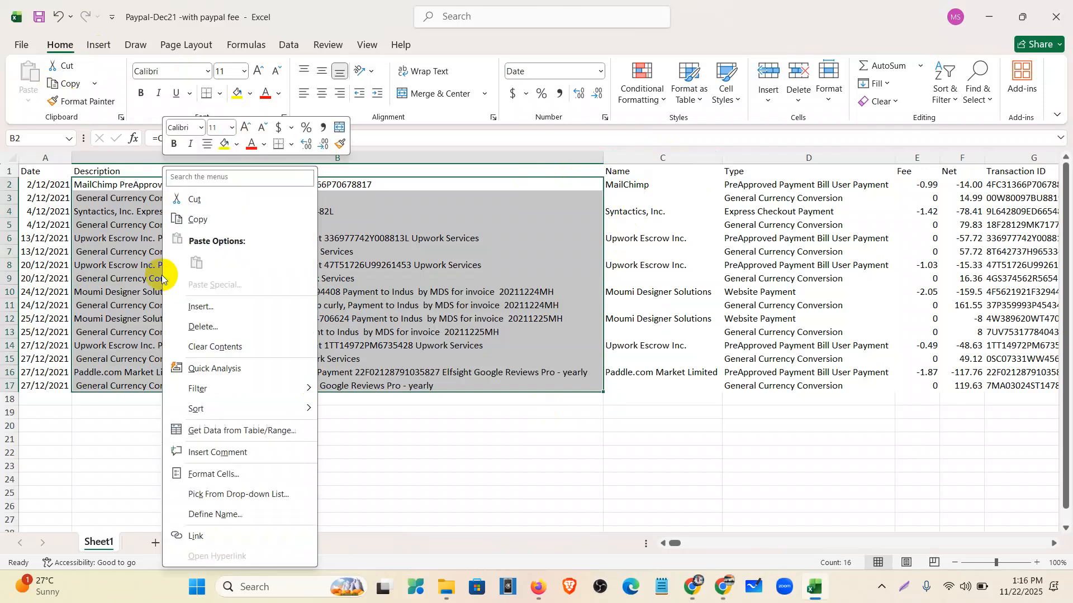
left_click(194, 218)
right_click(223, 249)
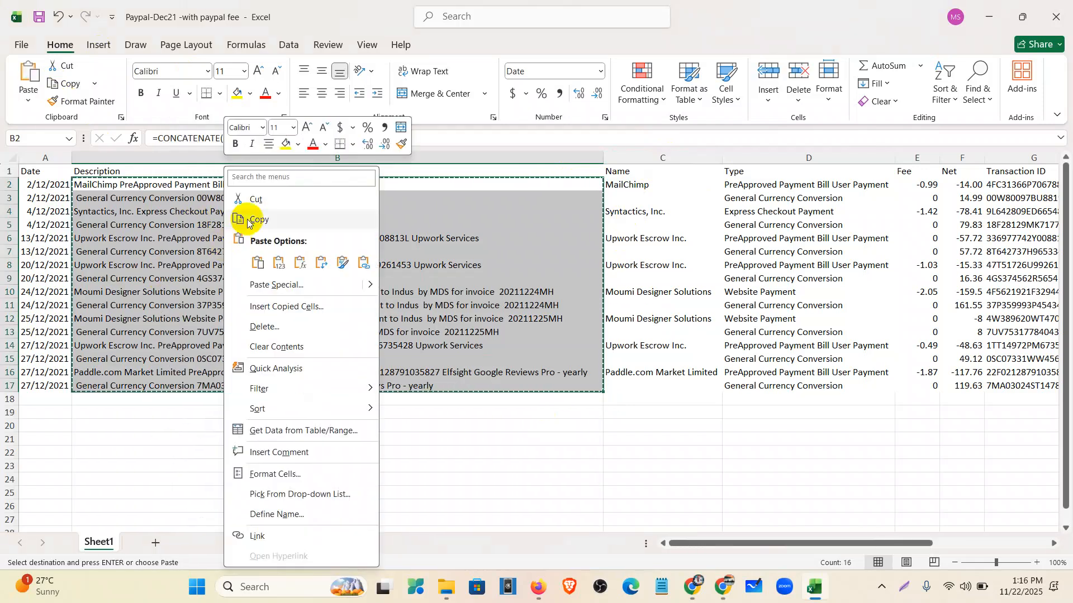
left_click(278, 263)
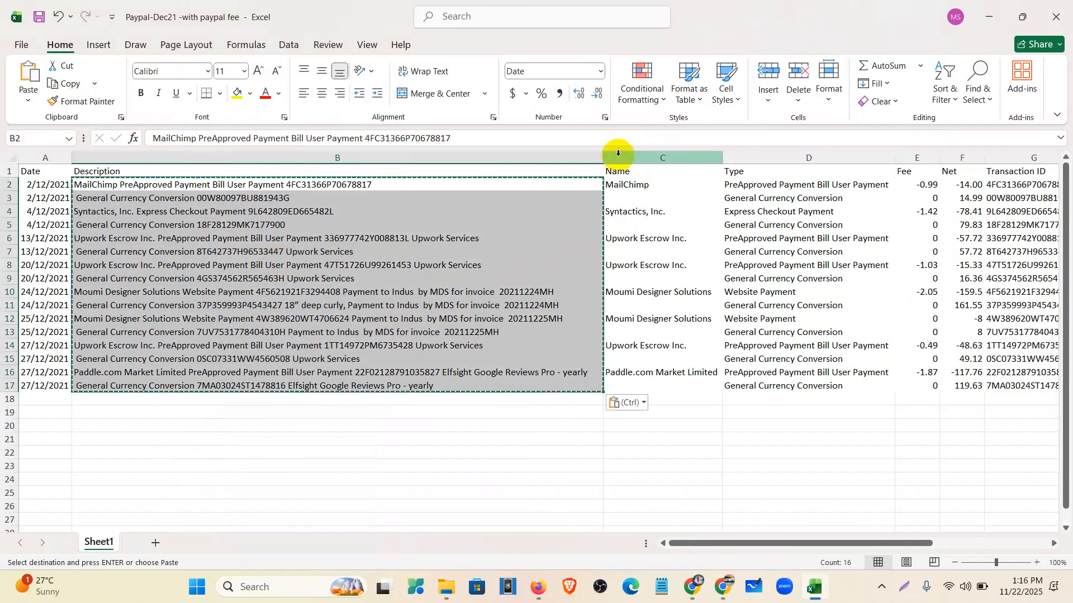
- Delete the Name, Type, Transaction ID and Item Title columns
left_click_drag(621, 157, 749, 166)
right_click(744, 201)
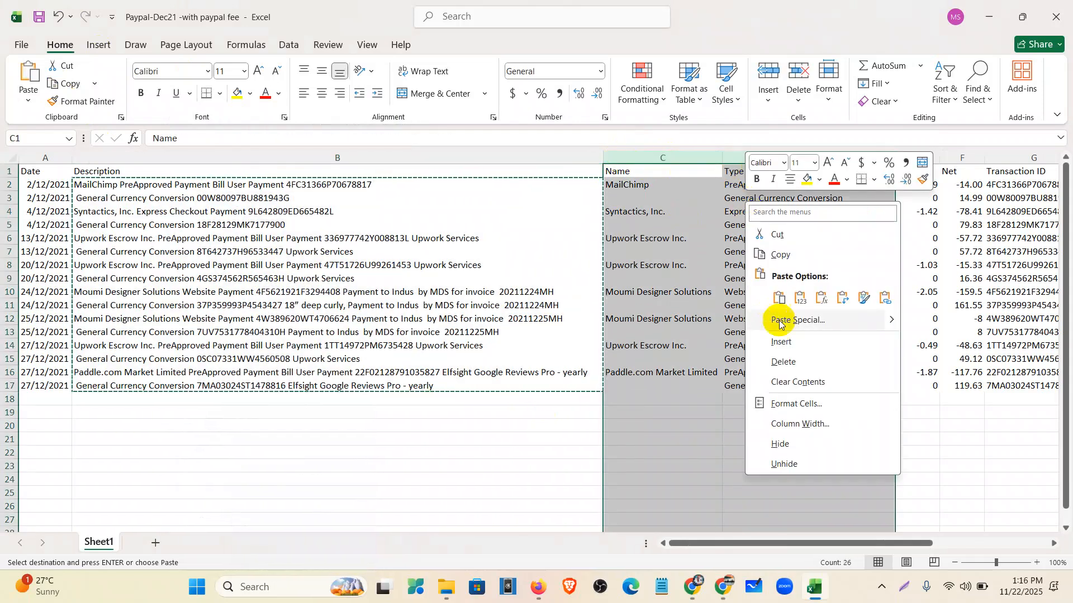
left_click(781, 354)
left_click_drag(726, 158, 853, 162)
right_click(854, 163)
left_click(892, 320)
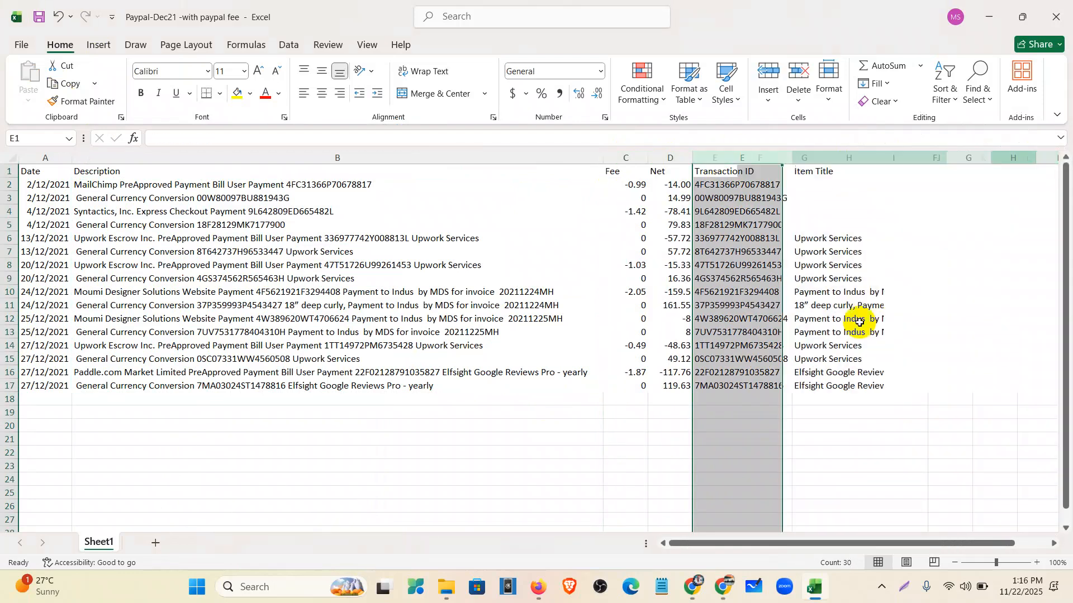
left_click(833, 317)
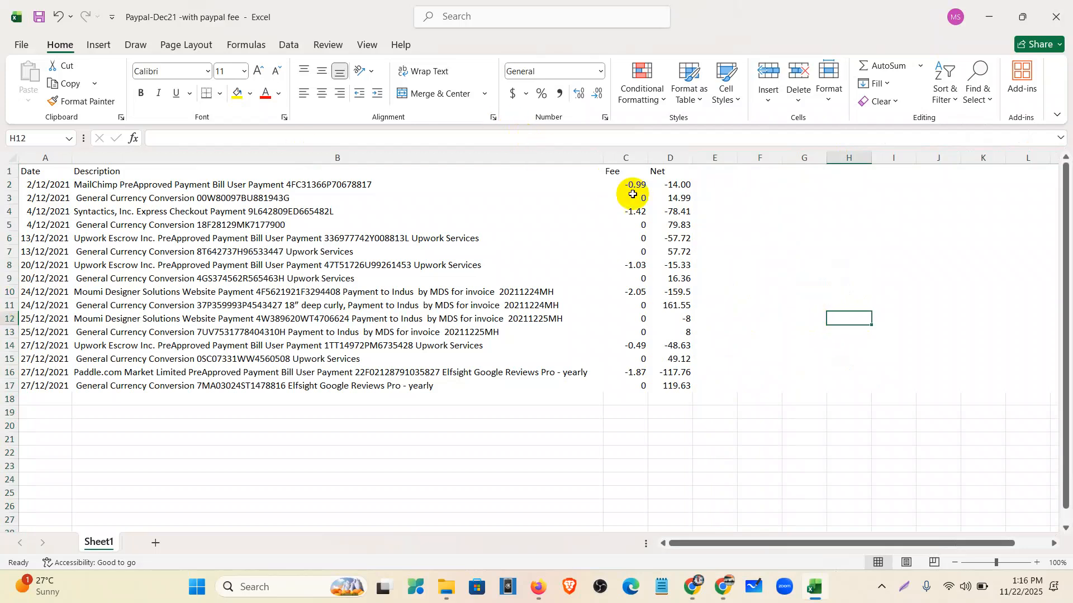
- Copy the dates A2:A17 into rows 18–33 and start labelling B18 'Paypal Fee'
left_click_drag(632, 184, 678, 398)
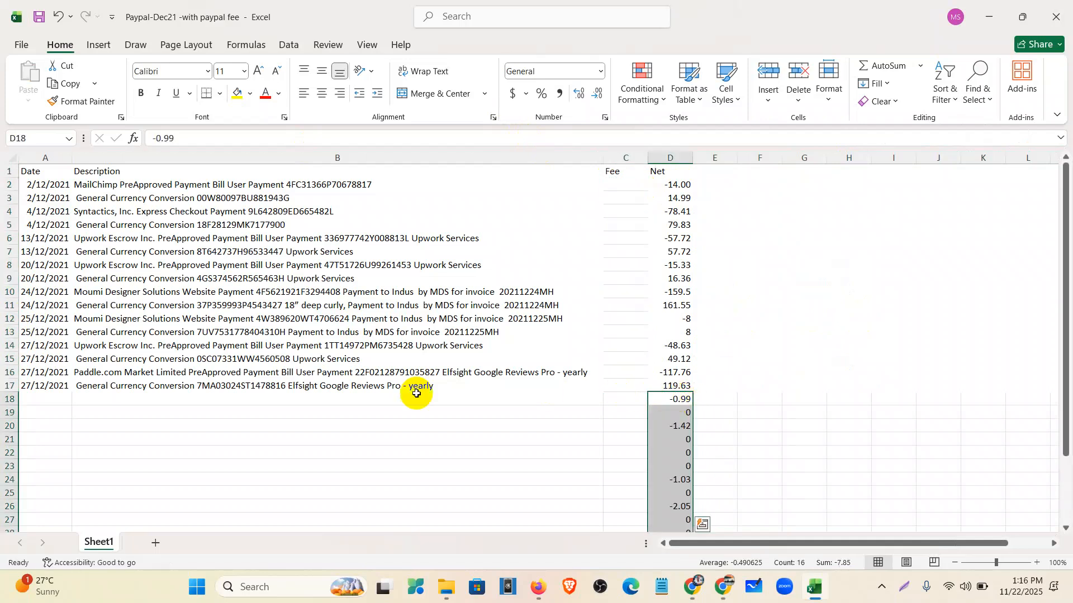
left_click_drag(48, 186, 60, 381)
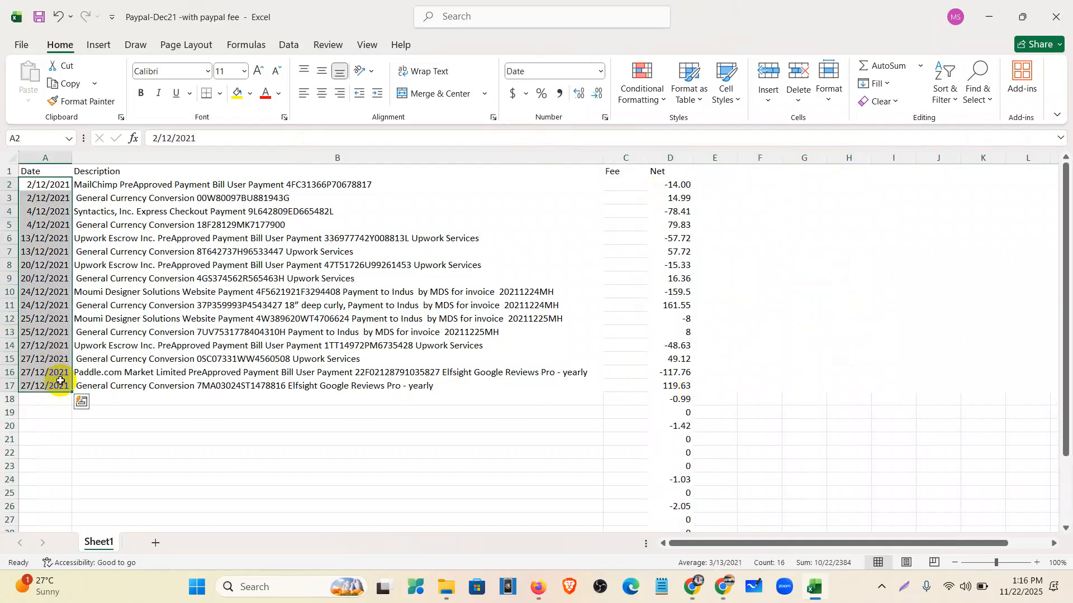
key("ctrl+c")
left_click(57, 400)
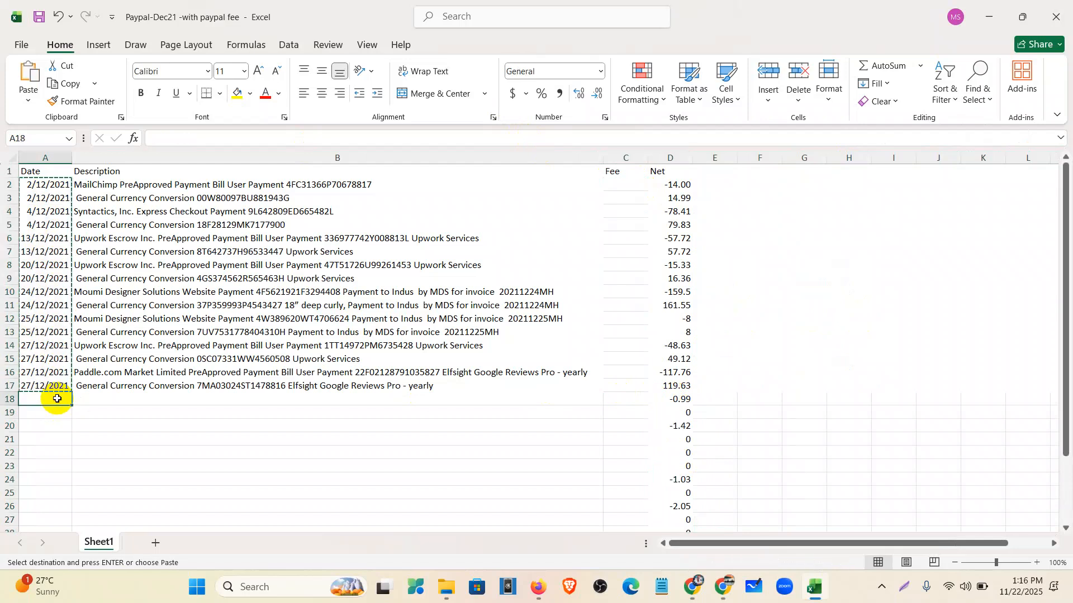
key("ctrl+v")
left_click(109, 399)
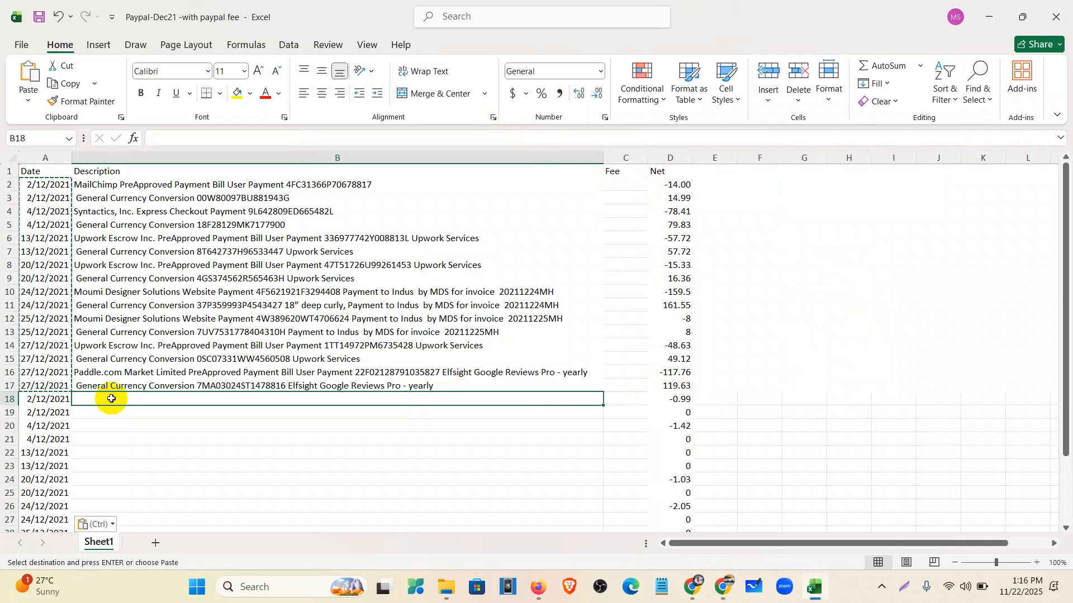
type("Pay")
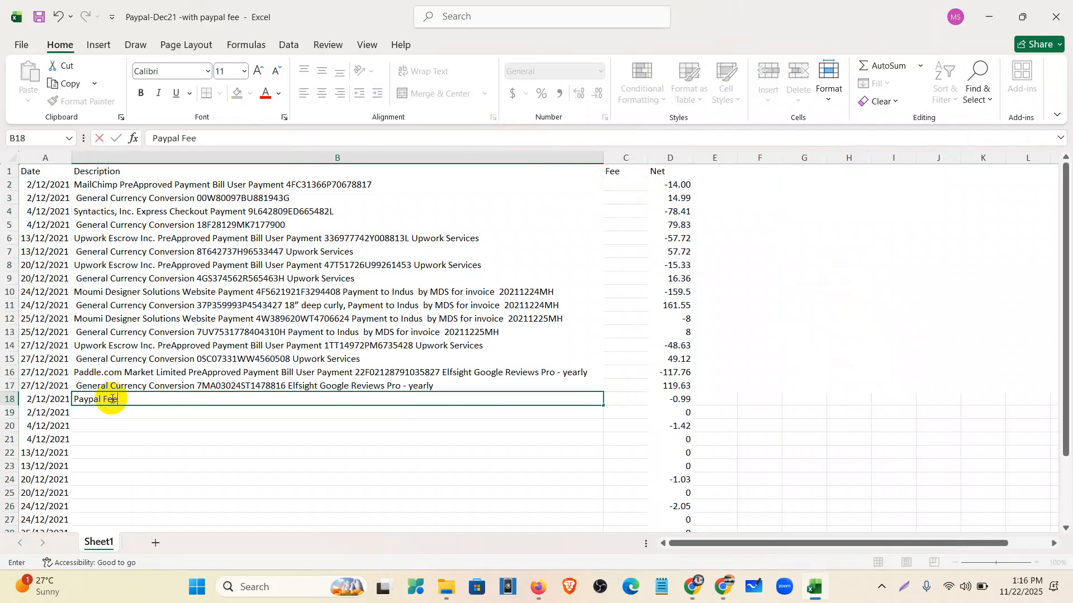
type("pal Fee")
- Fill 'Paypal Fee' down column B through row 33
scroll(132, 369, "down", 5)
scroll(517, 270, "up", 2)
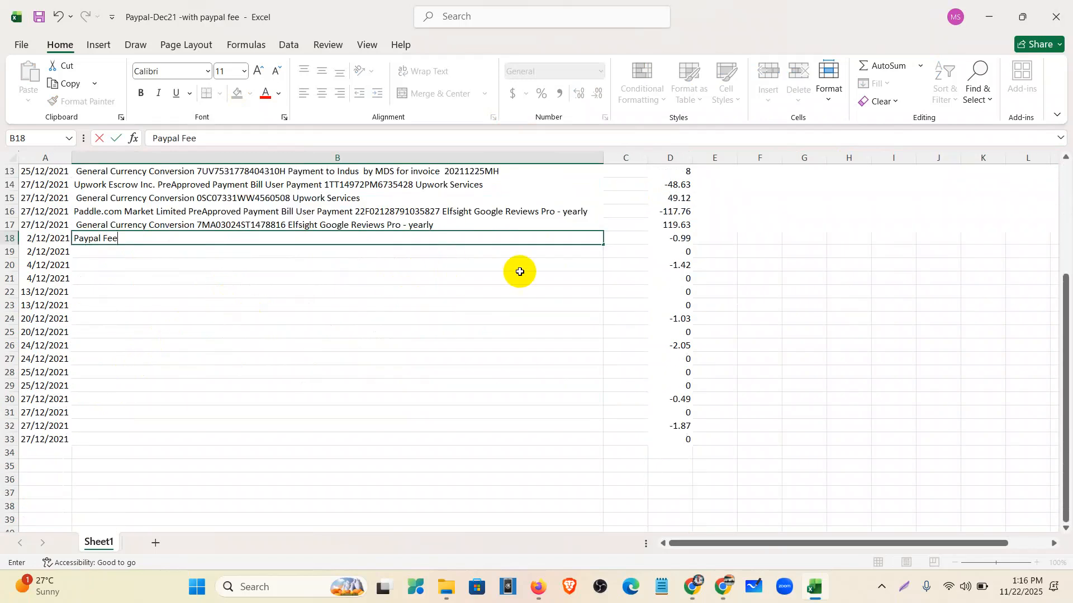
left_click_drag(593, 246, 596, 447)
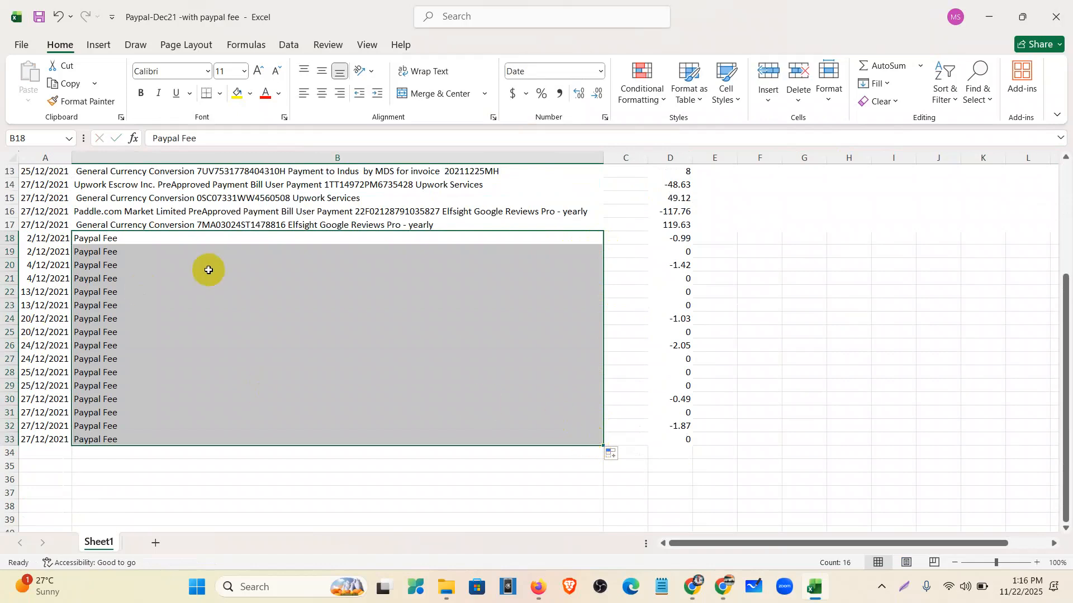
- Delete the first batch of zero-net fee rows, from row 19 through row 23
left_click(1, 252)
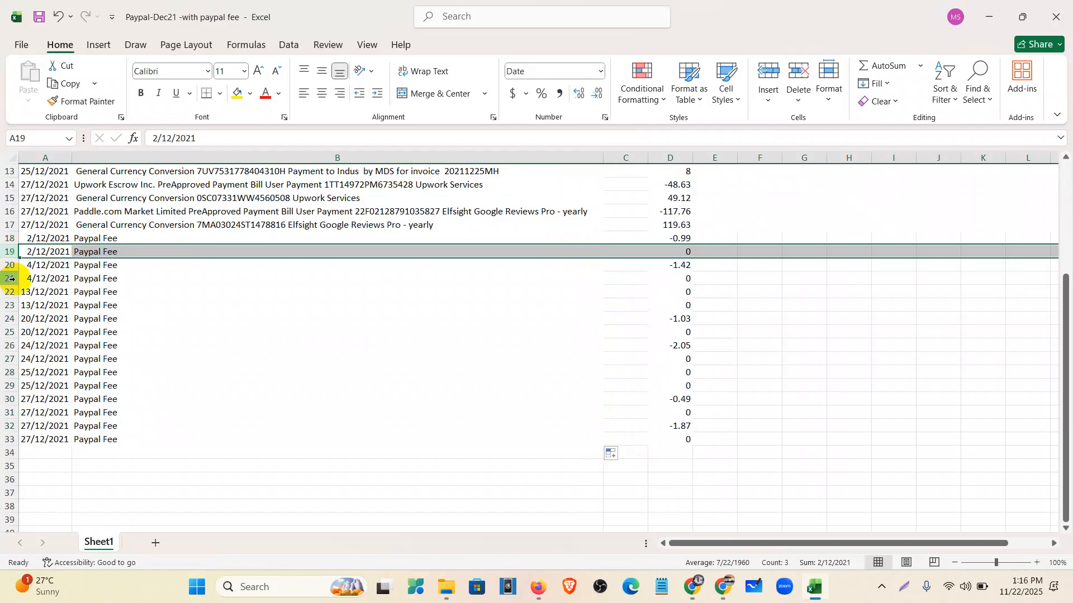
left_click(10, 278, "ctrl")
left_click(11, 292, "ctrl")
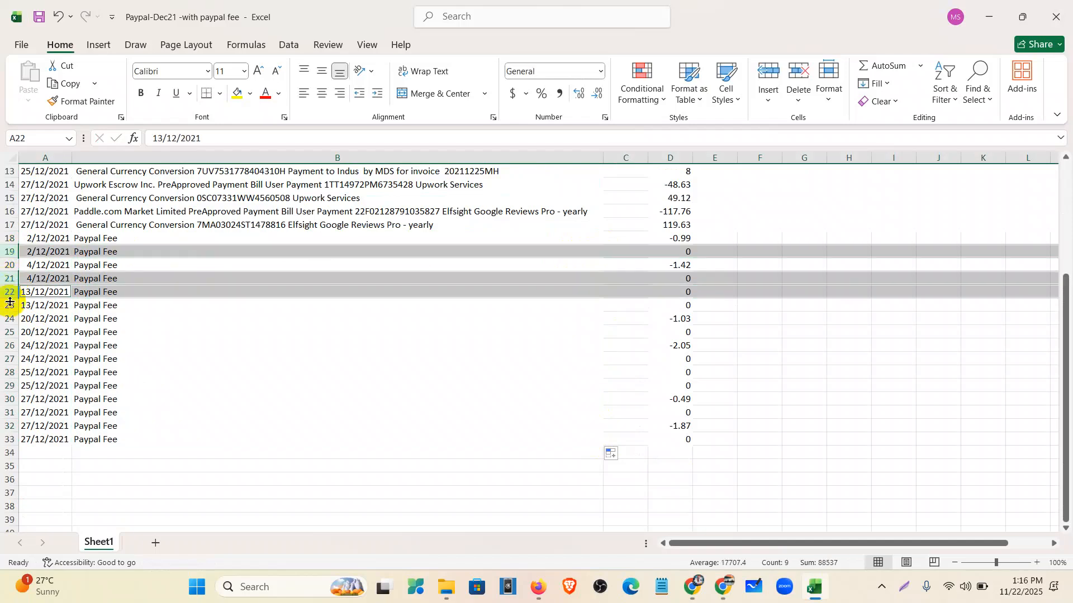
left_click(10, 305, "ctrl")
right_click(10, 305)
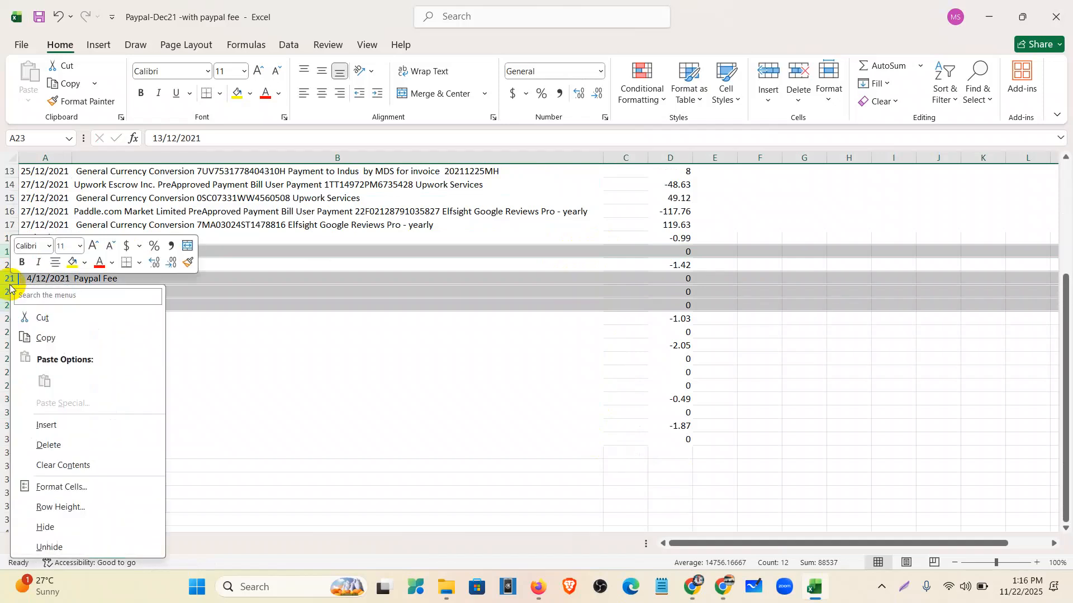
left_click(42, 446)
- Delete zero-net fee row 21, then the zero-net rows 22 to 24
left_click(2, 292)
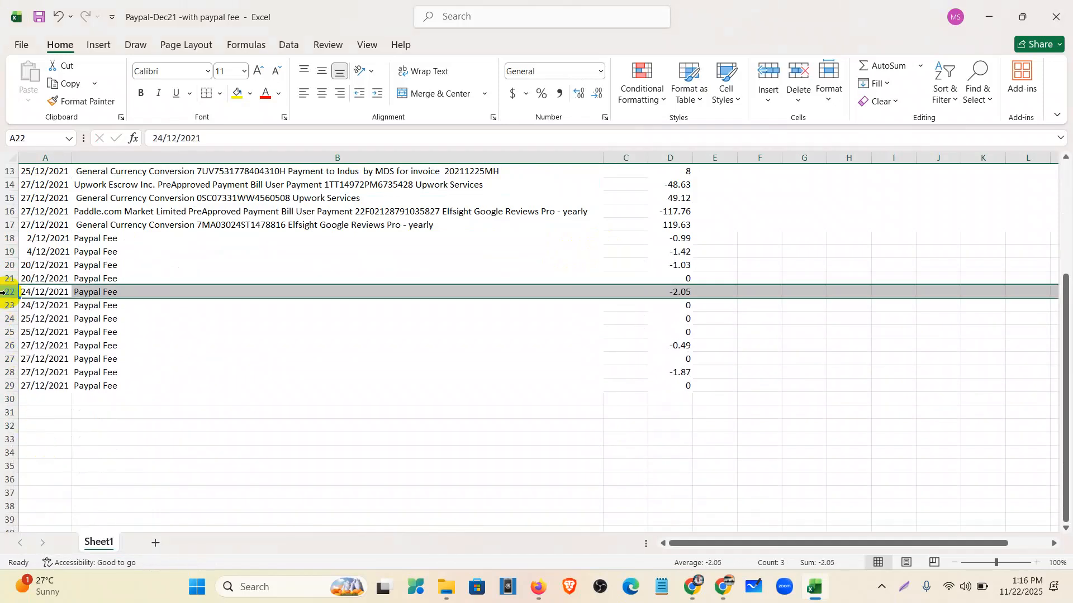
left_click(6, 278)
right_click(5, 278)
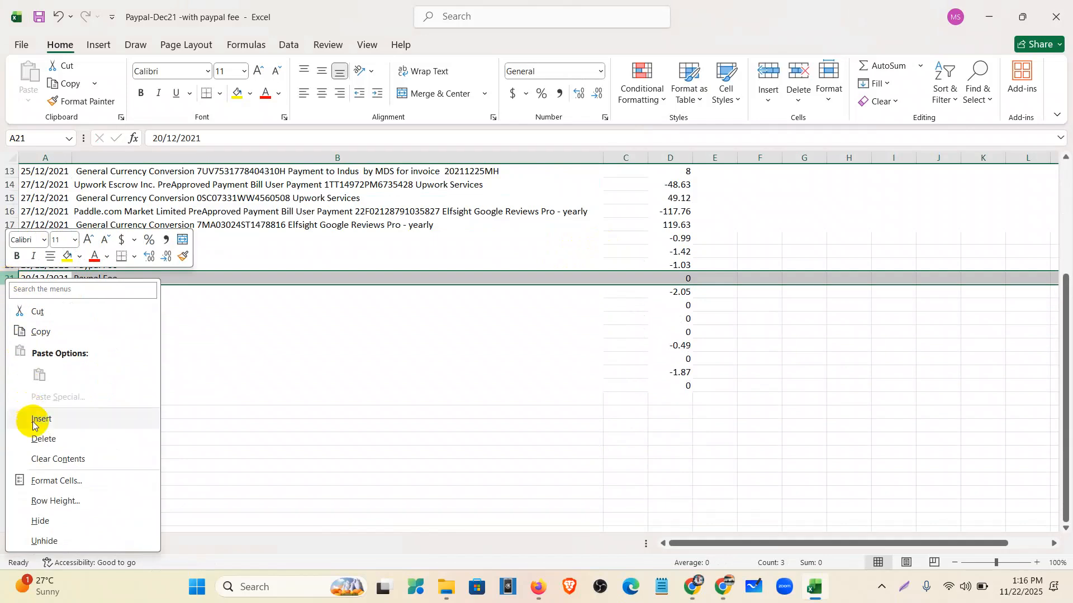
left_click(37, 440)
left_click_drag(3, 291, 12, 317)
right_click(14, 317)
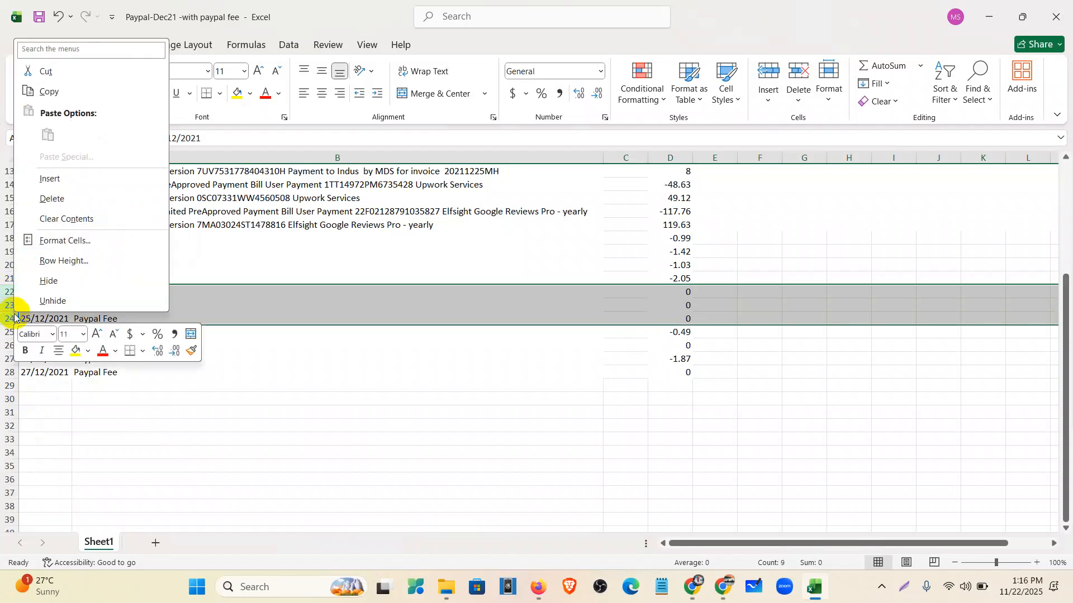
left_click(35, 199)
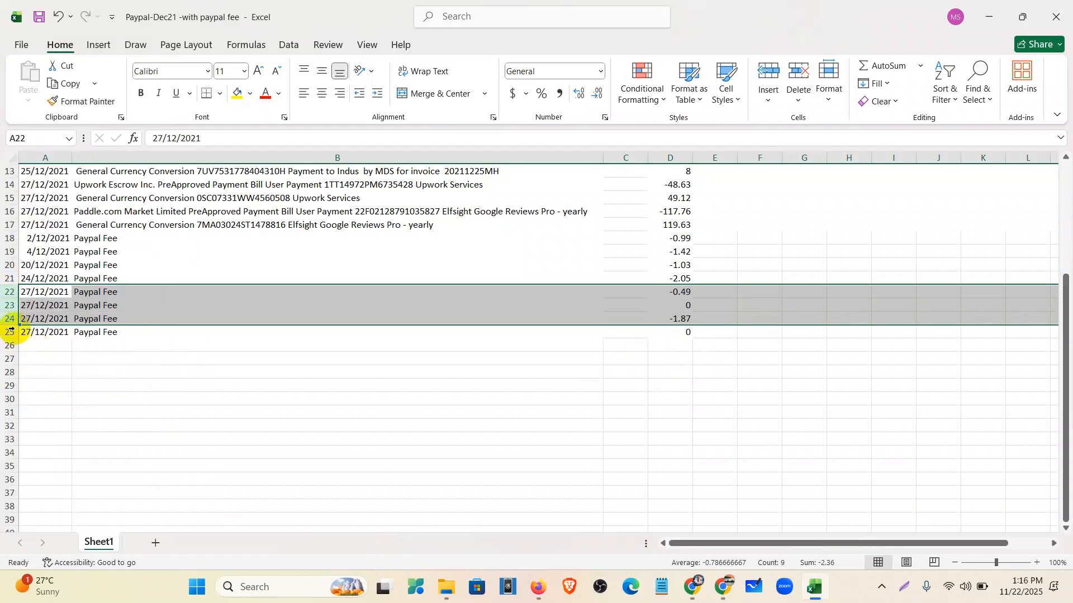
- Remove the last zero-net fee rows, leaving six fee lines from -0.99 to -1.87
left_click(8, 306)
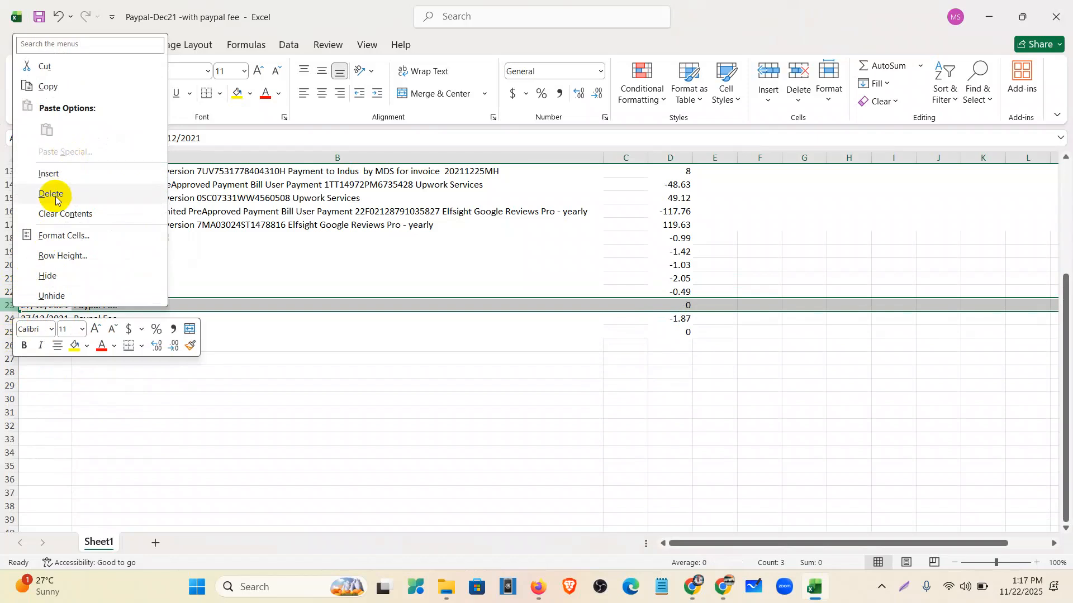
left_click(59, 195)
left_click(5, 319)
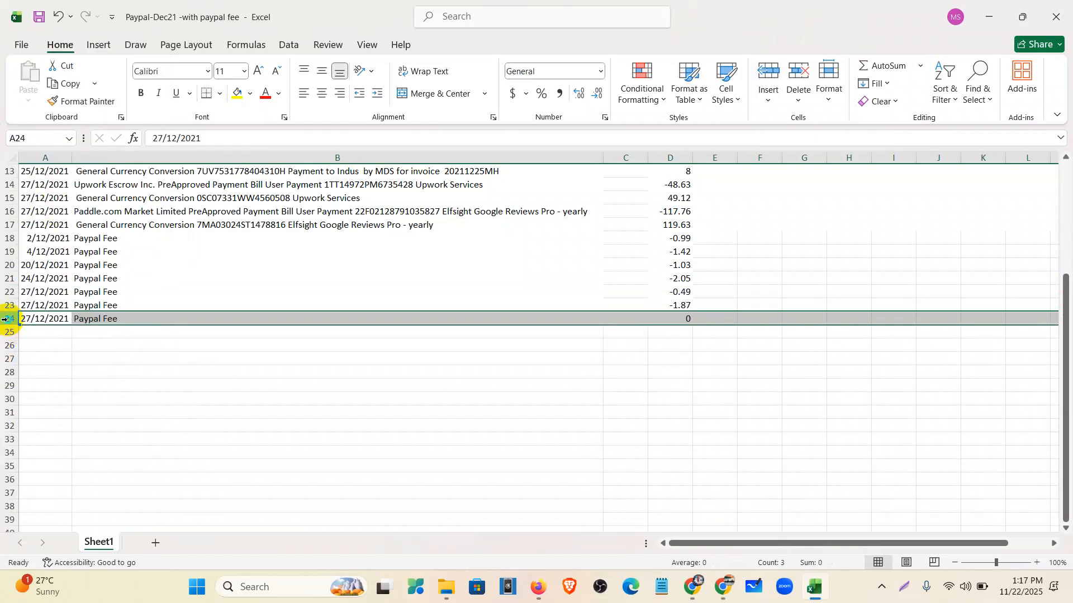
right_click(6, 319)
left_click(38, 206)
scroll(383, 395, "up", 4)
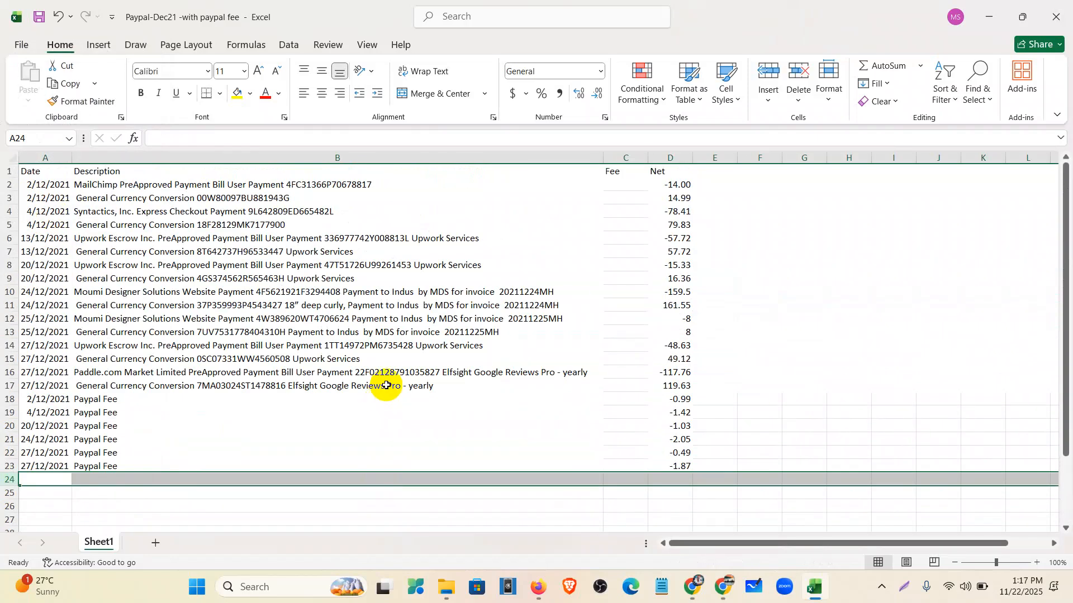
left_click_drag(40, 171, 584, 453)
- Delete the empty Fee column C
left_click(625, 158)
right_click(625, 158)
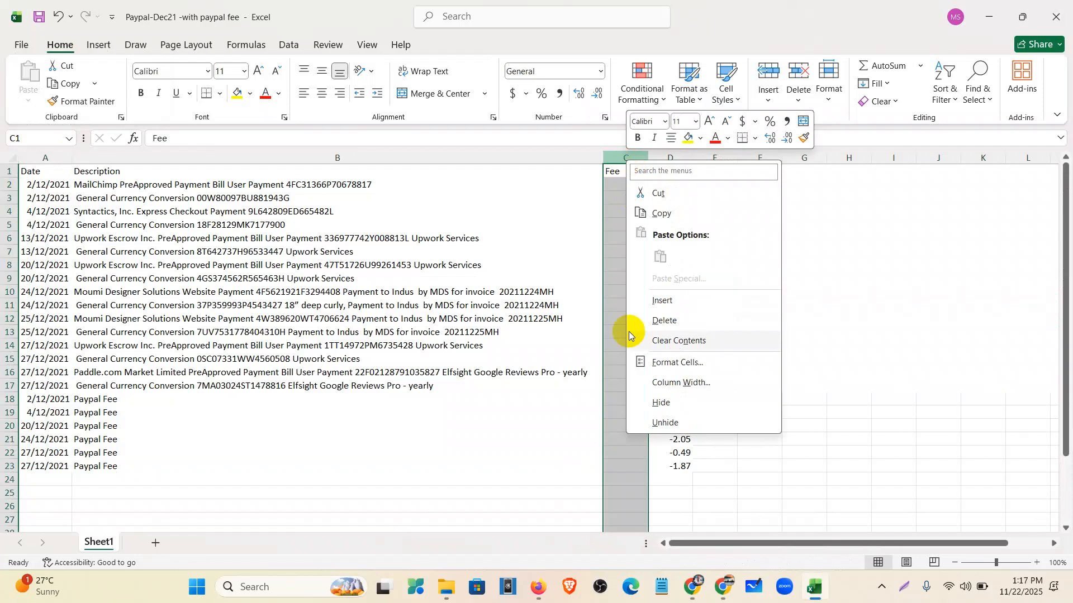
left_click(660, 318)
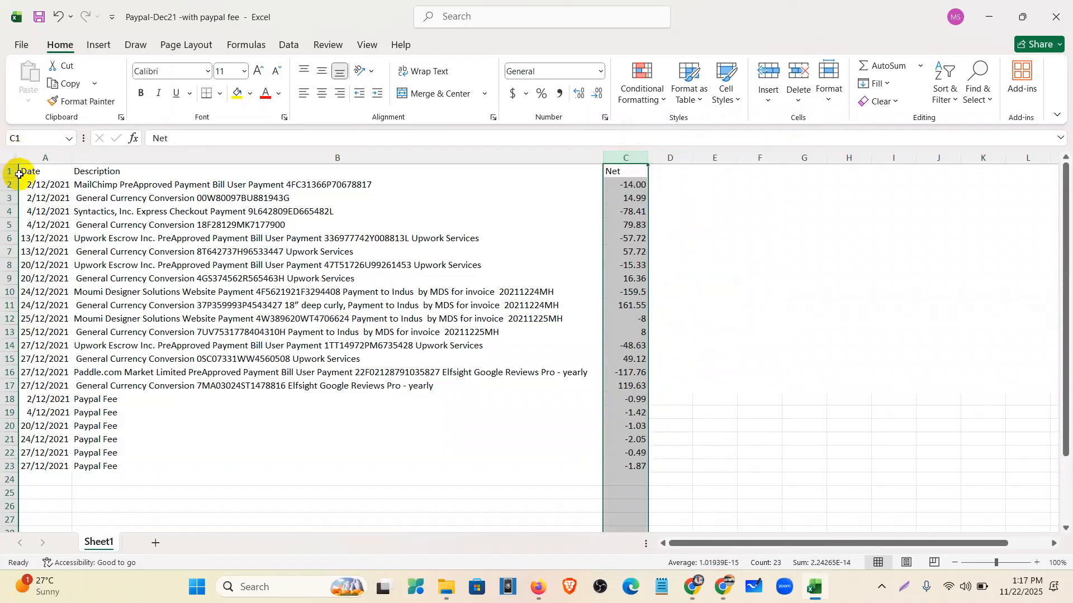
- Give the table A1:C23 all borders and centre-align its text
left_click_drag(39, 172, 634, 468)
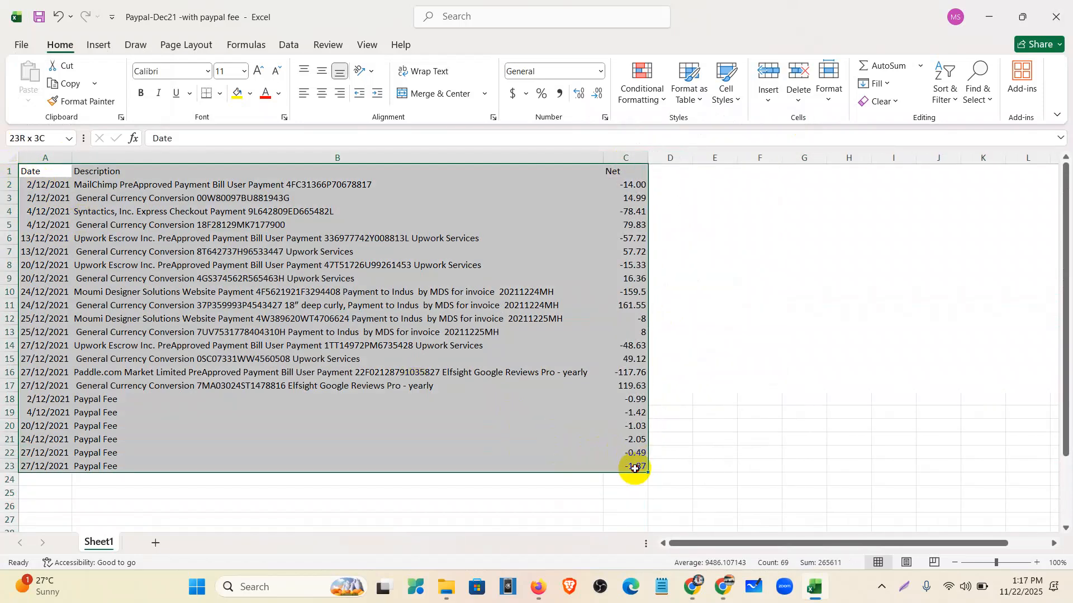
left_click(221, 94)
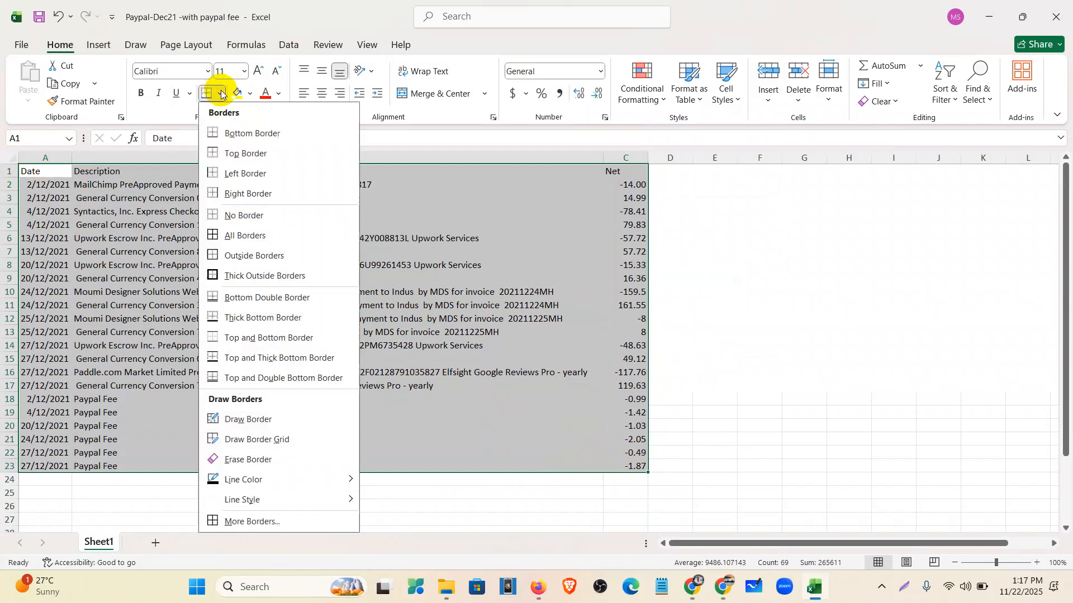
left_click(234, 235)
left_click(323, 96)
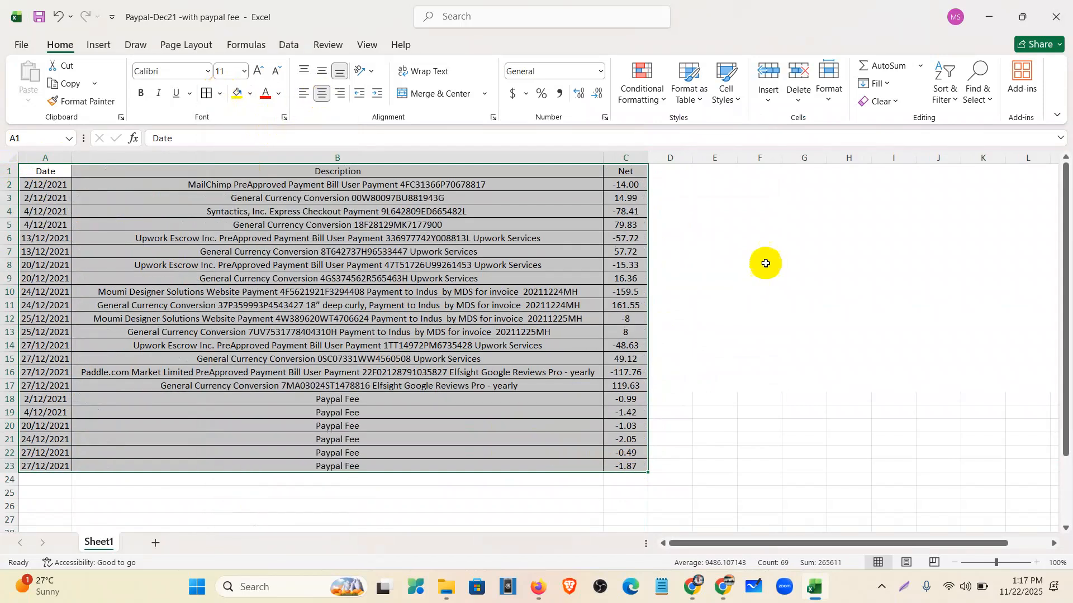
left_click(713, 302)
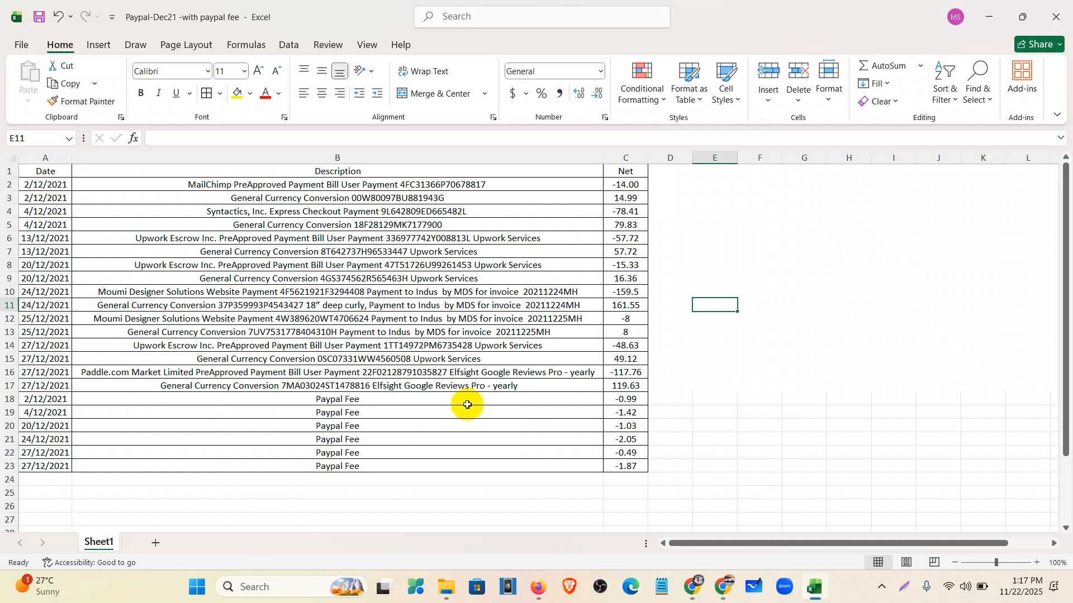
- Preview PayPal-USD-Categorization.csv in the Assignment 5 Drive folder, then close the preview
left_click(537, 593)
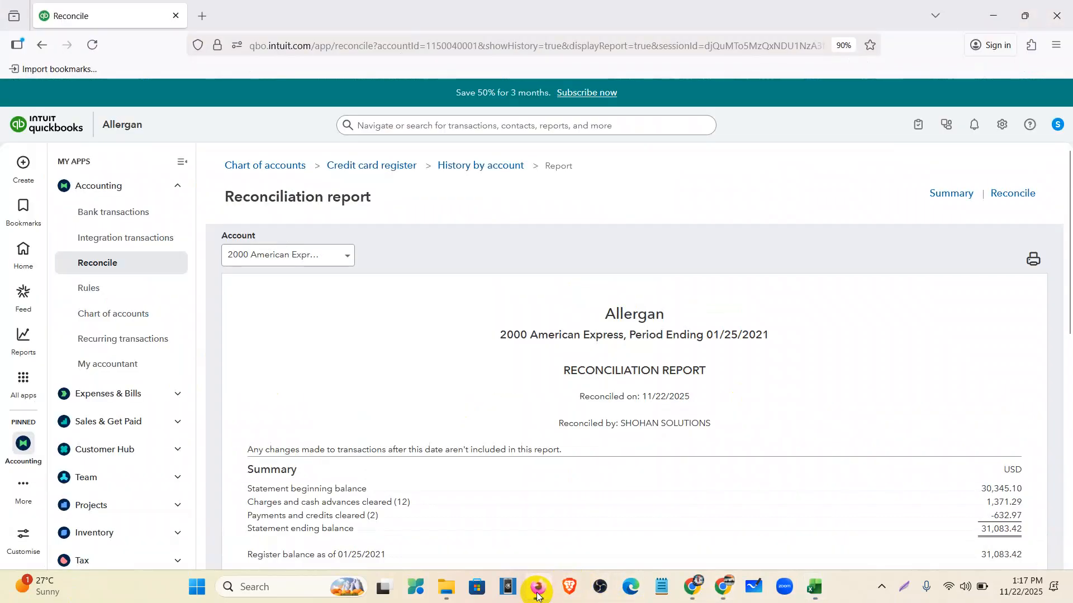
left_click(693, 596)
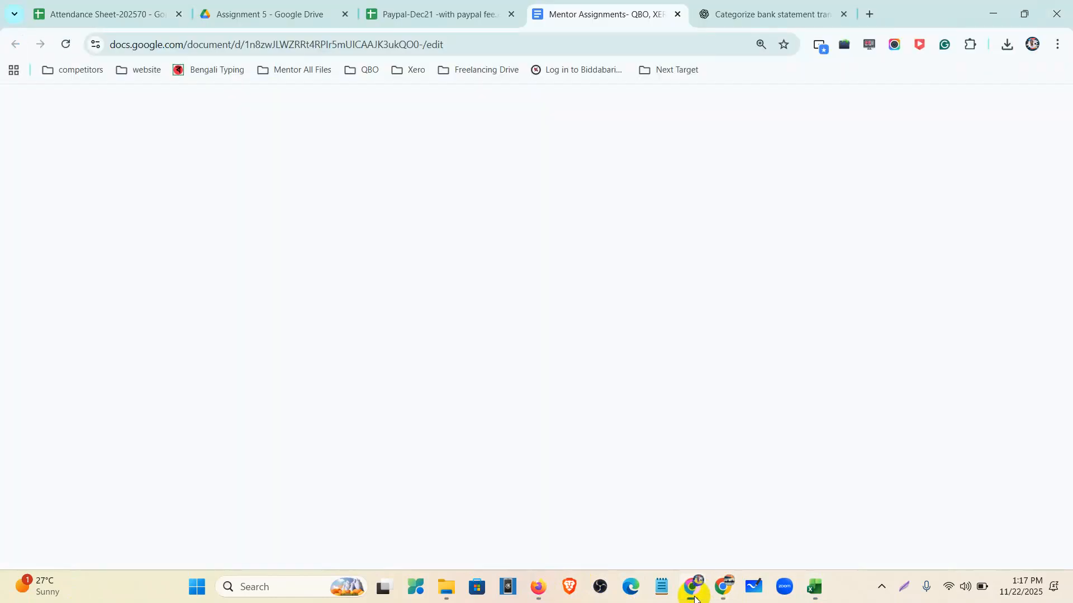
left_click(283, 14)
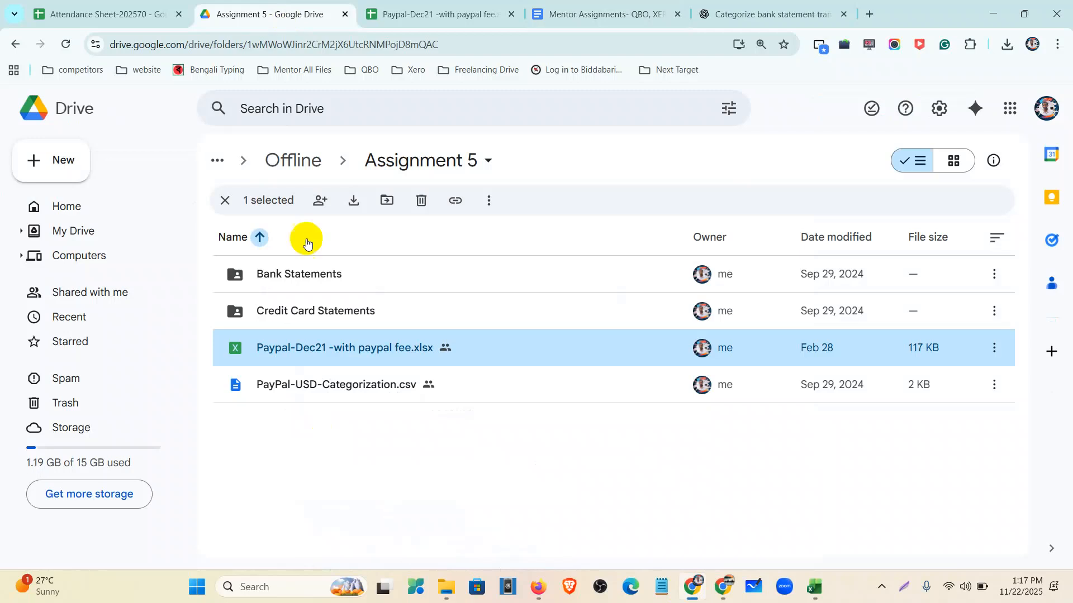
double_click(327, 395)
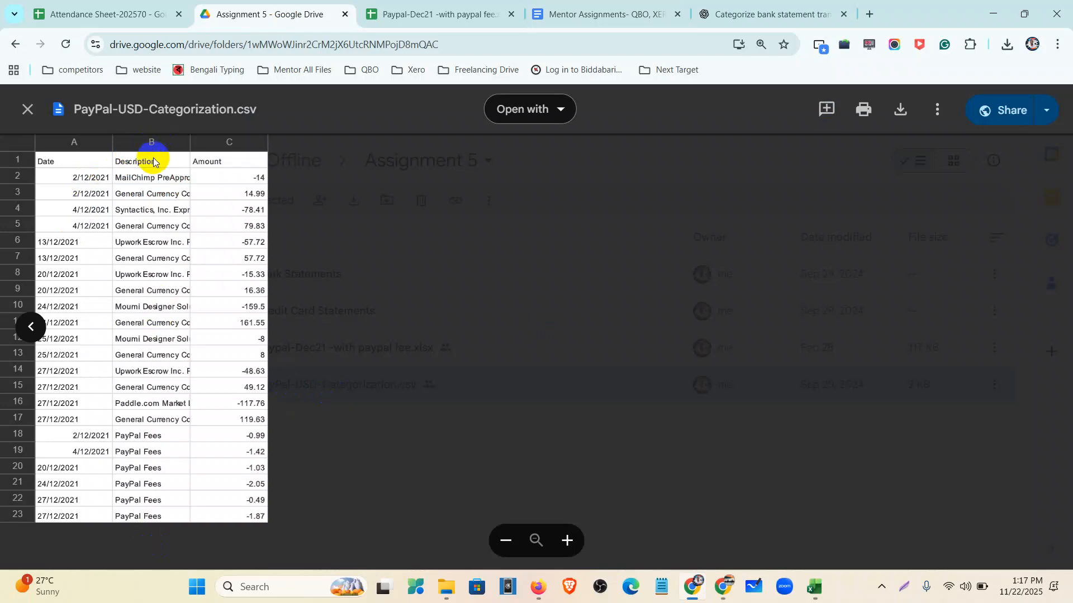
left_click(27, 111)
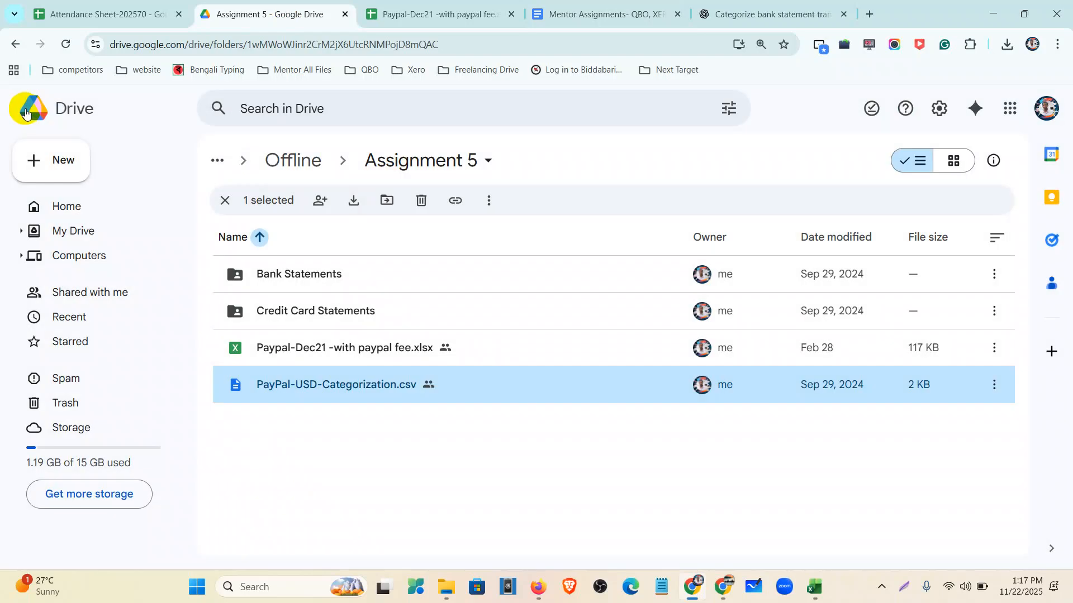
- Bring up the Paypal-Dec21 -with paypal fee spreadsheet
left_click(531, 585)
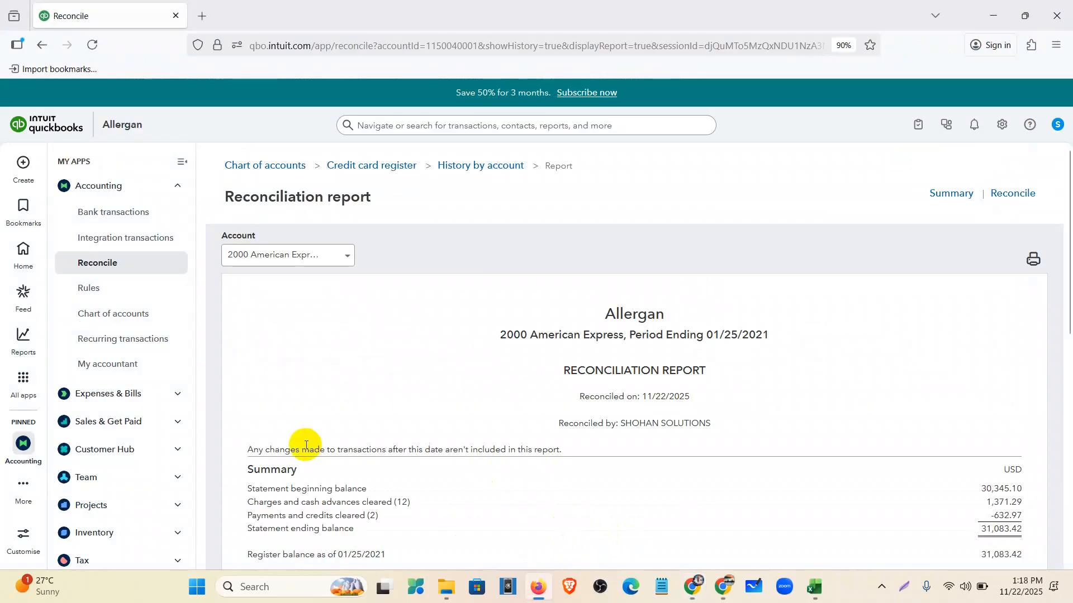
left_click(693, 587)
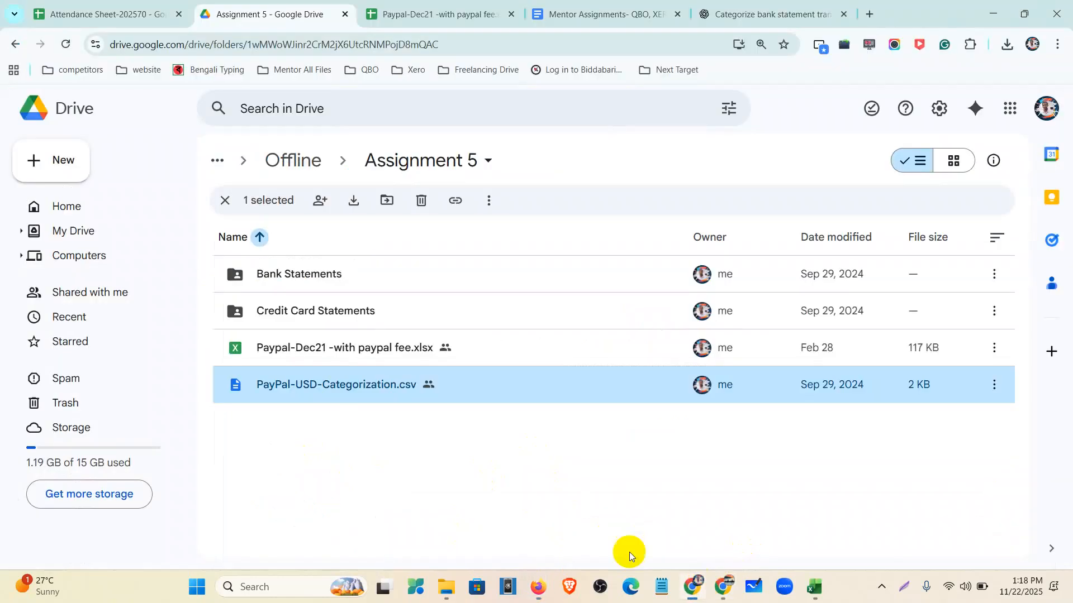
left_click(475, 8)
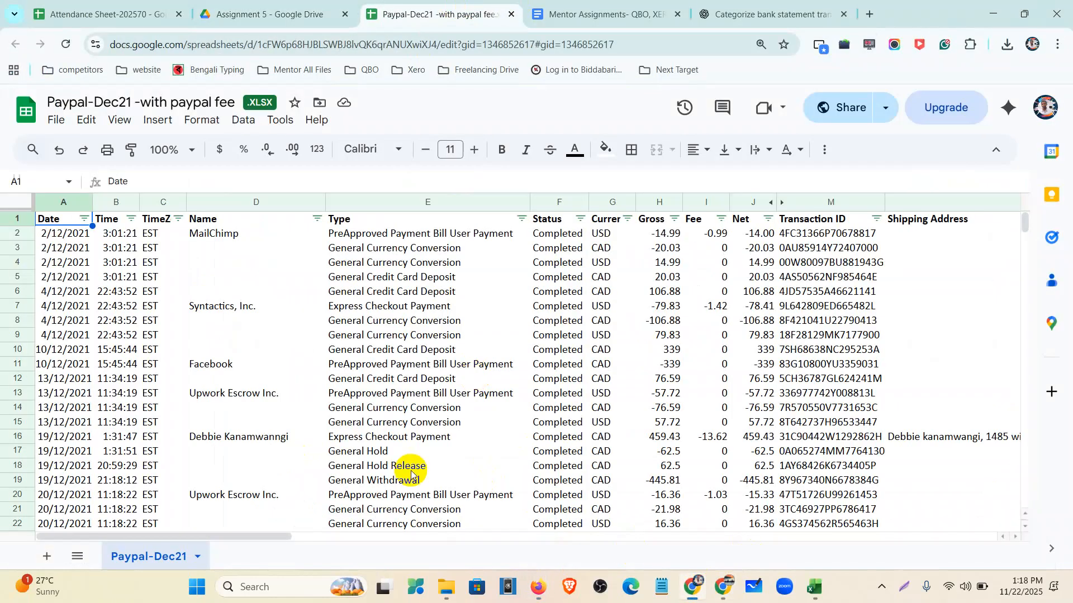
- Scroll the Paypal-Dec21 sheet, check cell AD43, then switch to the Assignment 5 Drive folder
scroll(285, 391, "down", 10)
left_click_drag(262, 537, 763, 524)
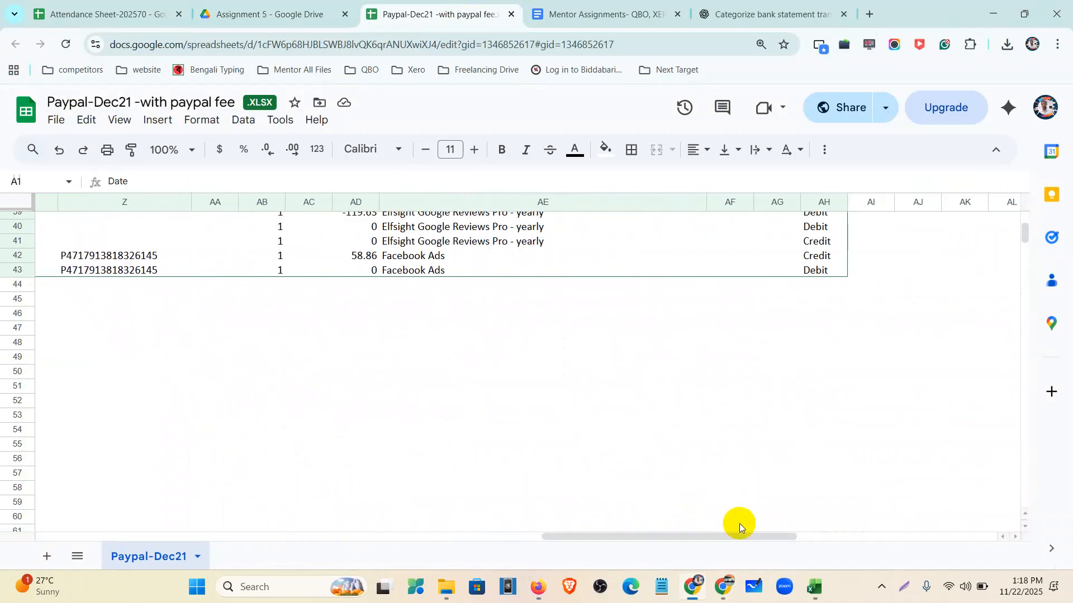
scroll(349, 329, "up", 10)
scroll(352, 257, "down", 9)
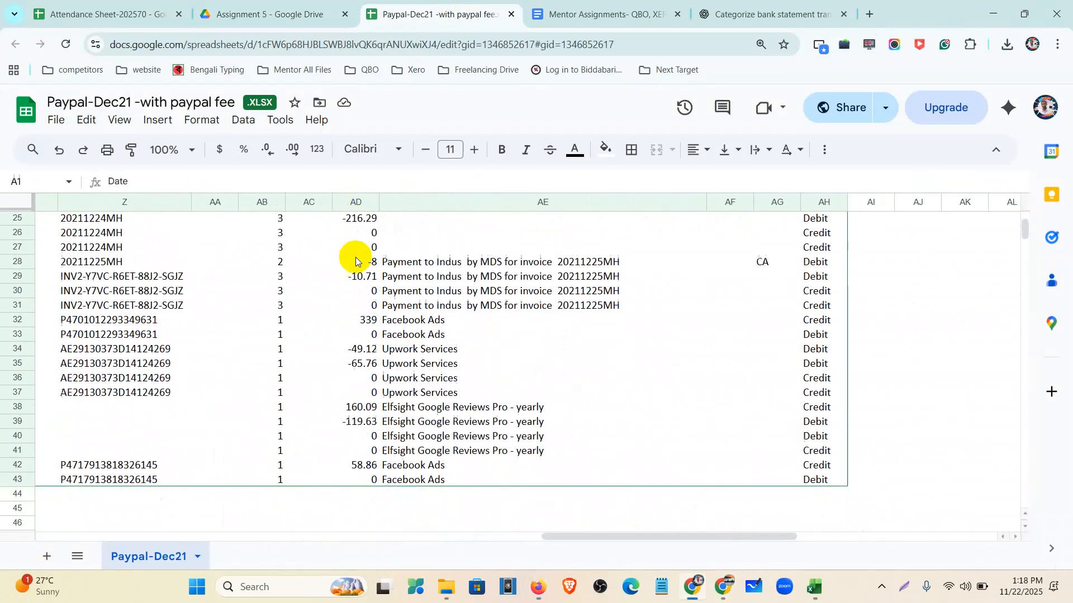
left_click(367, 339)
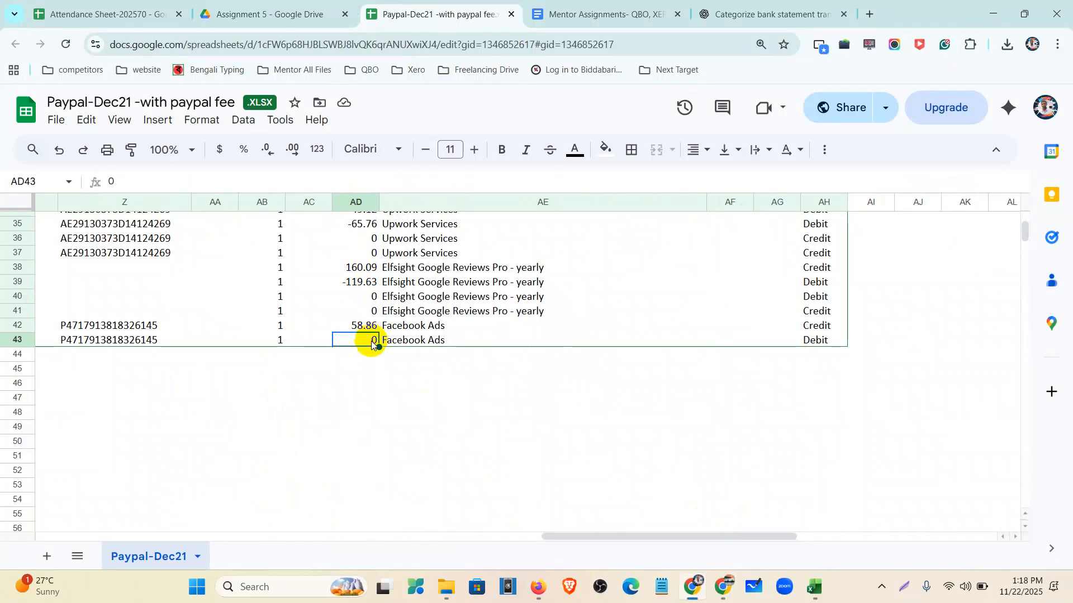
scroll(386, 363, "up", 10)
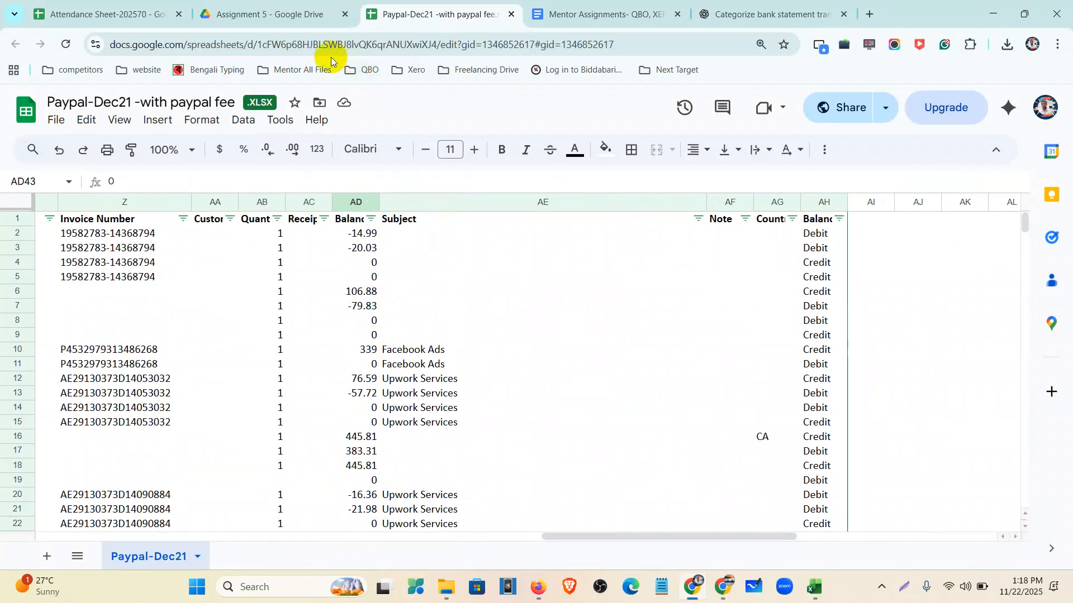
left_click(271, 8)
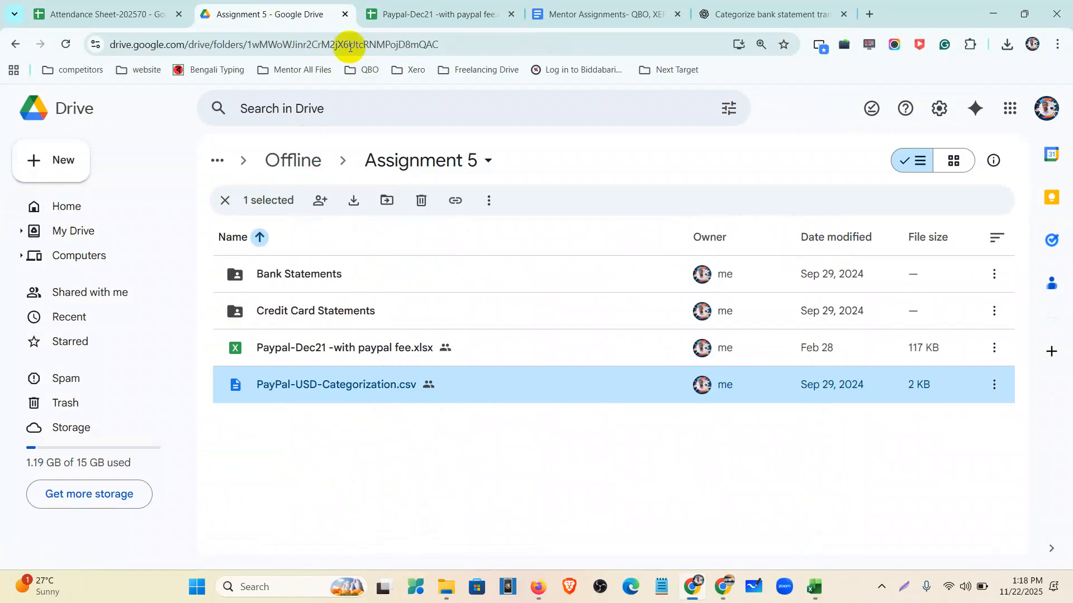
- Review item 5 on client access in the Assignment-05 list, then return to the QuickBooks report
left_click(593, 19)
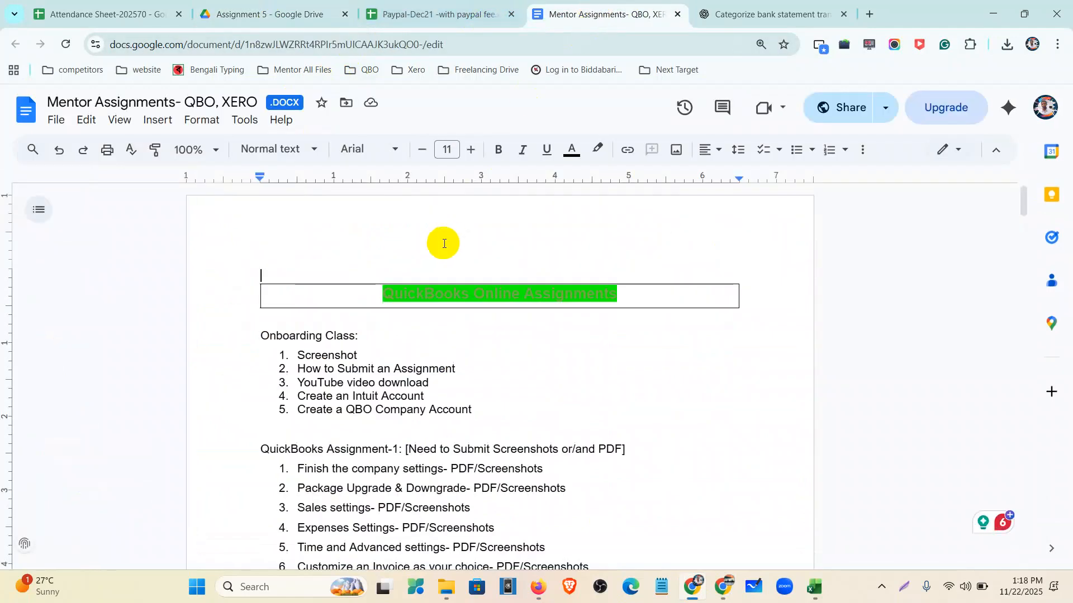
scroll(433, 279, "down", 10)
scroll(423, 327, "down", 15)
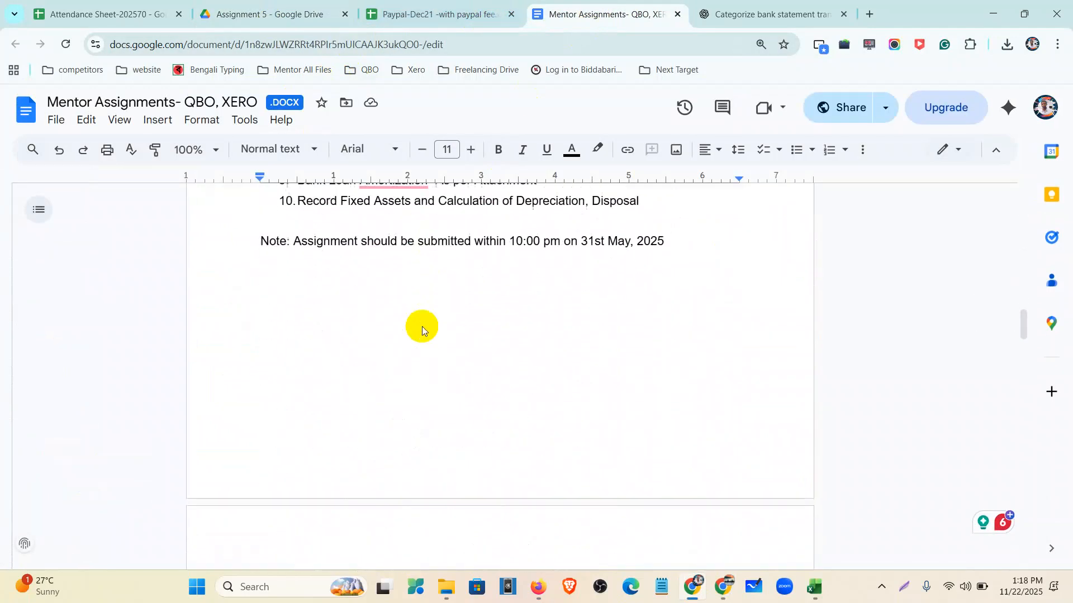
scroll(421, 327, "down", 8)
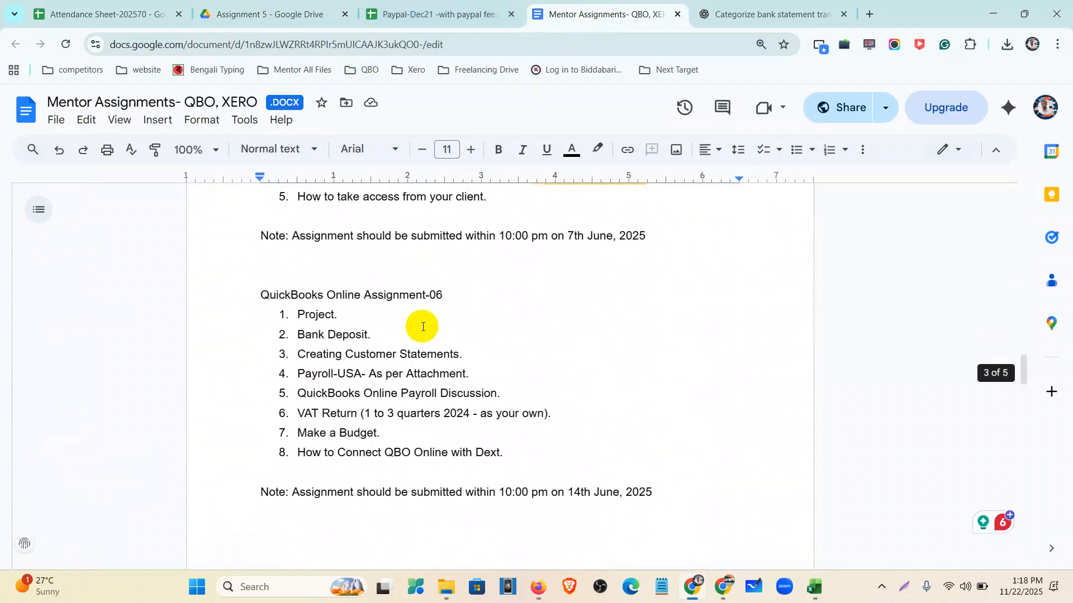
scroll(330, 310, "up", 4)
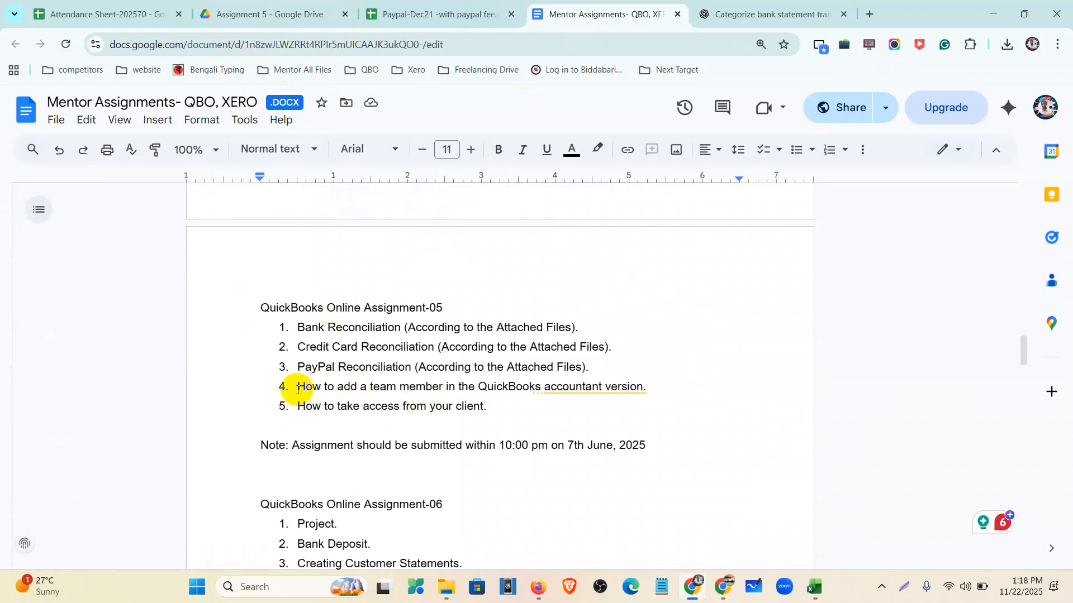
left_click_drag(500, 404, 292, 412)
left_click(445, 416)
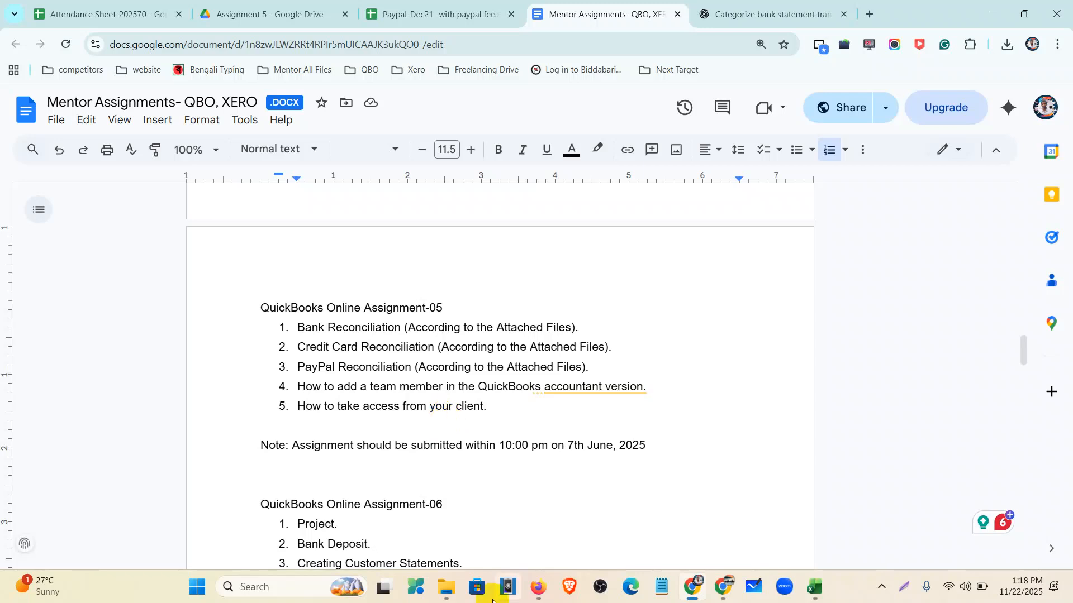
left_click(536, 597)
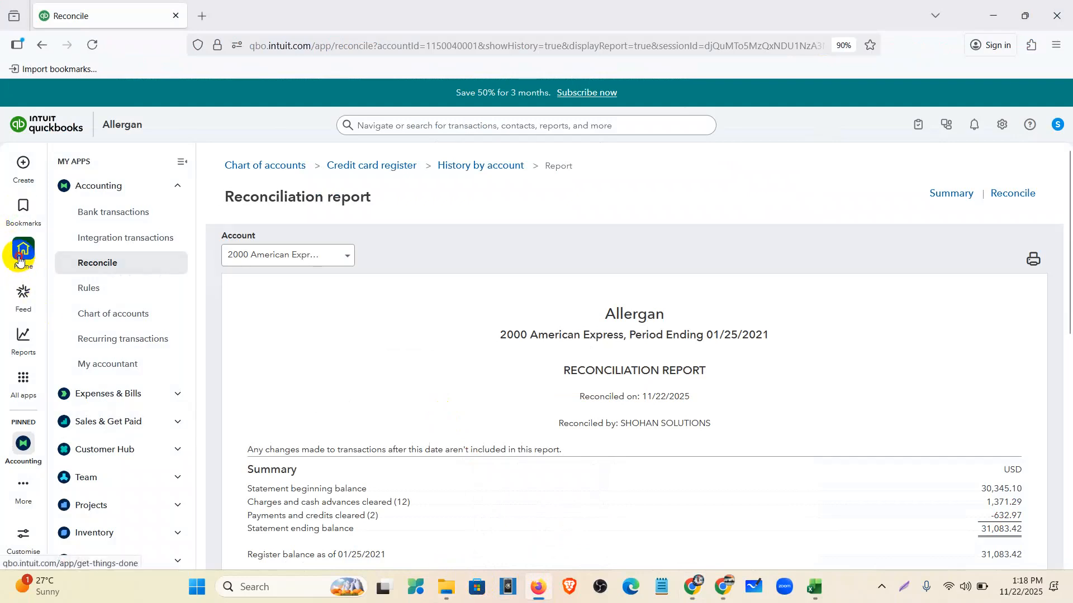
- Go to the QuickBooks Home dashboard, dismiss the apps tour, and open Bank transactions
left_click(21, 250)
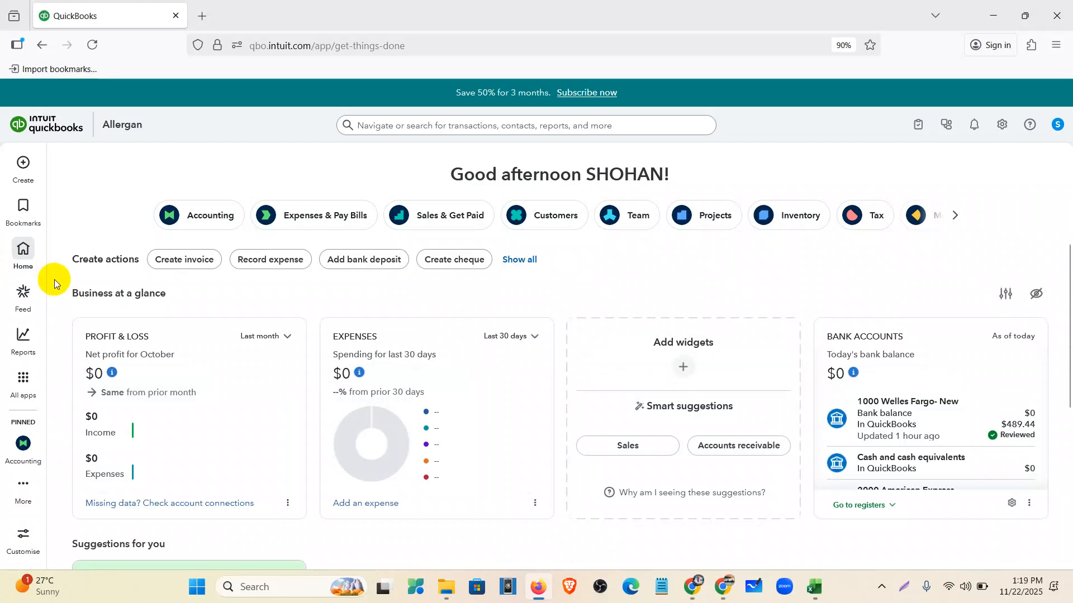
mouse_move(21, 388)
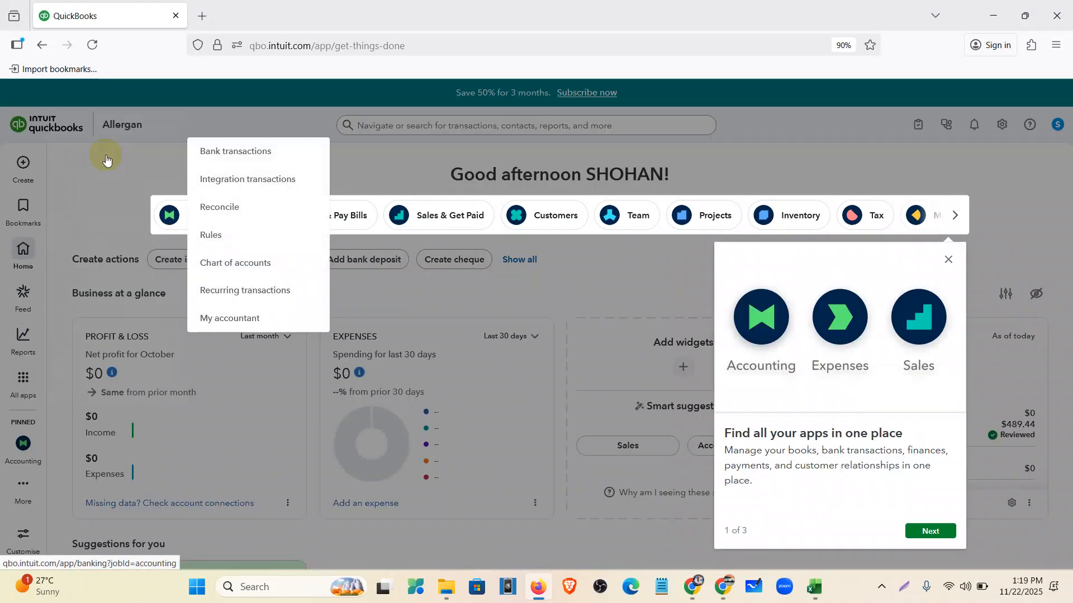
left_click(948, 259)
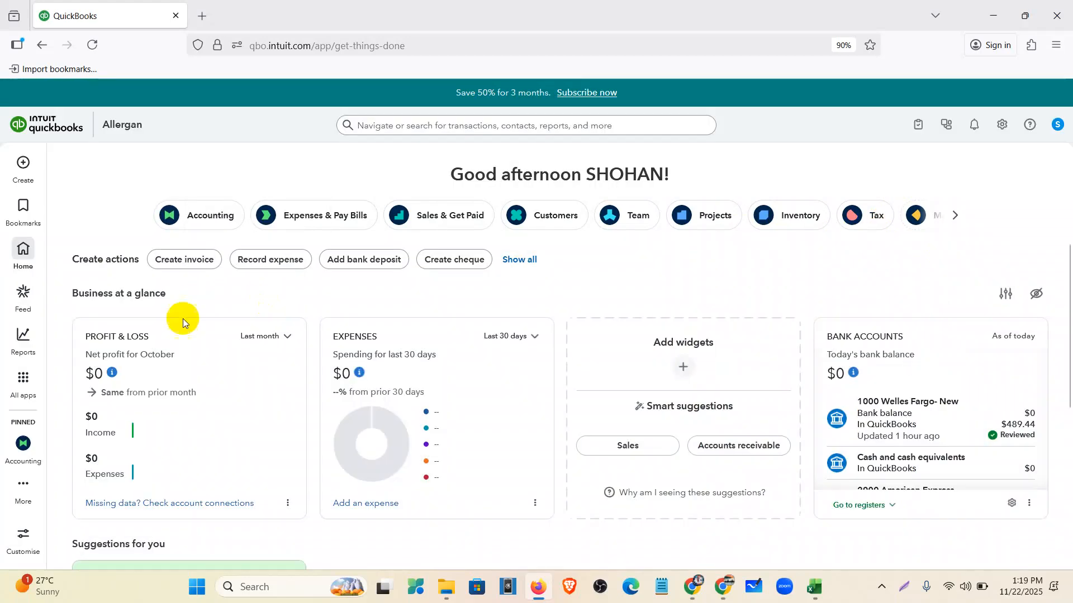
left_click(25, 386)
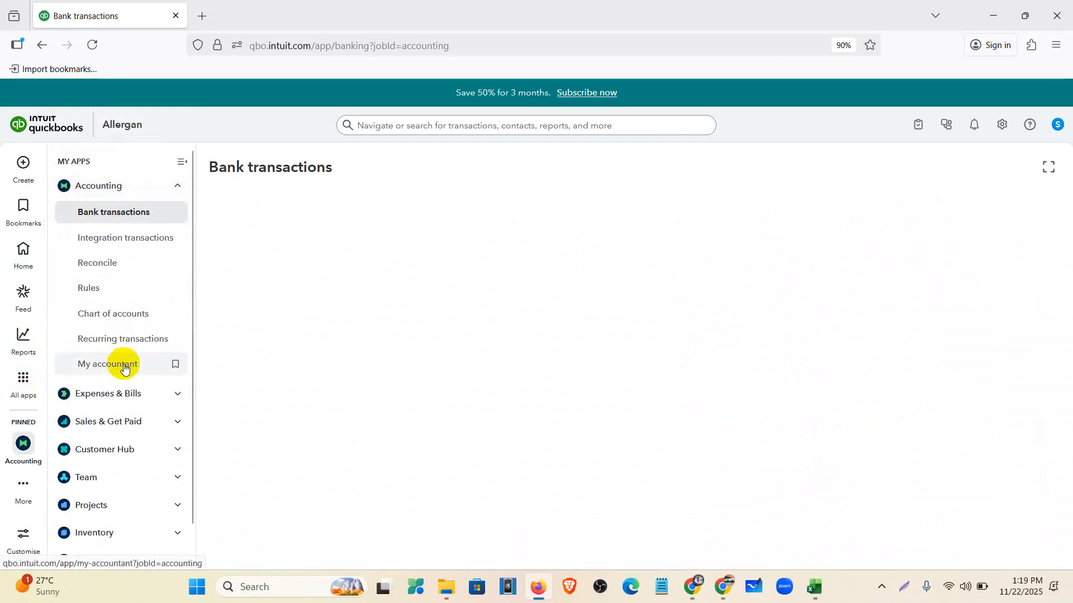
left_click(124, 366)
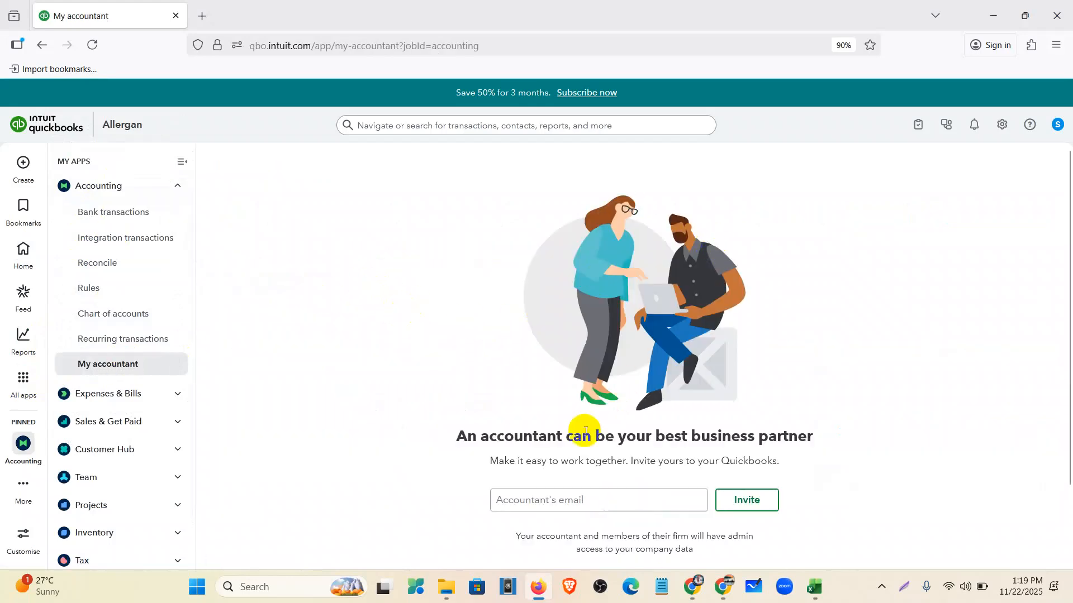
scroll(586, 431, "down", 2)
left_click(510, 419)
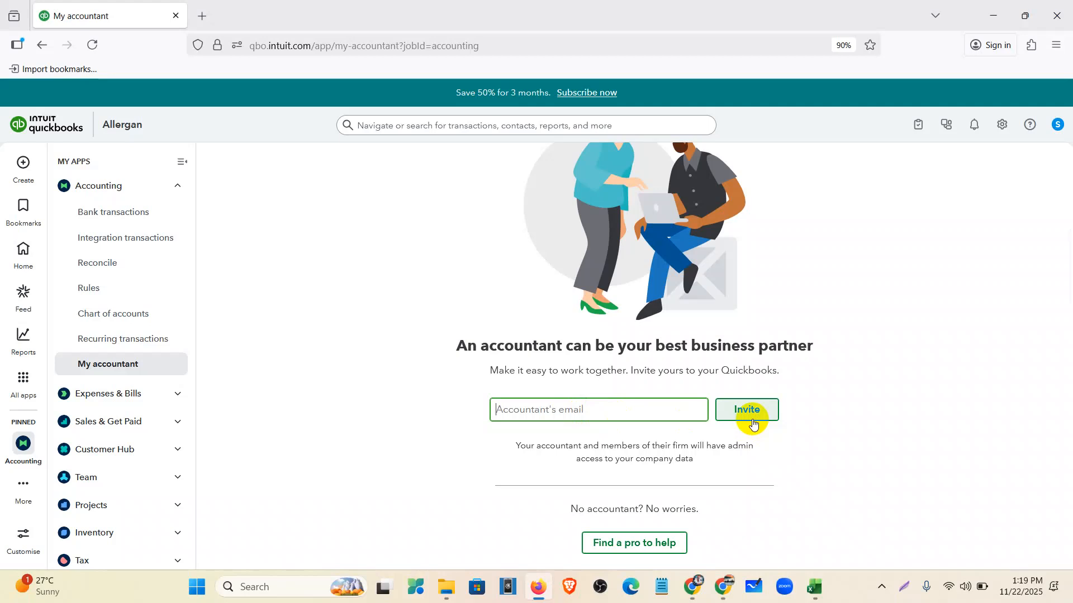
scroll(753, 424, "up", 2)
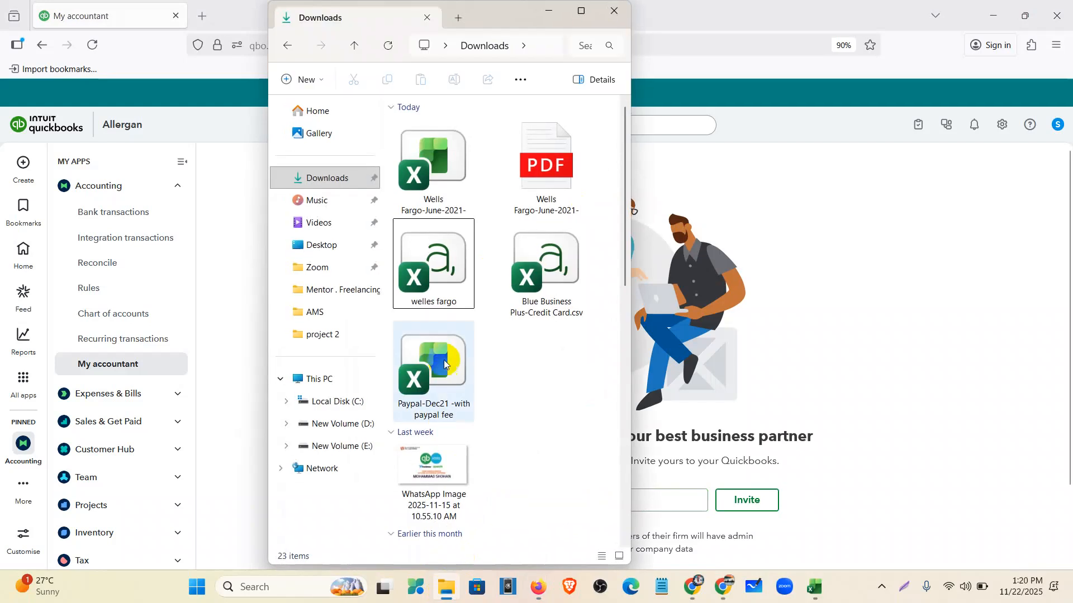
- Close File Explorer, minimize Firefox, Chrome and Excel, and open the Recycle Bin
left_click(615, 8)
left_click(992, 15)
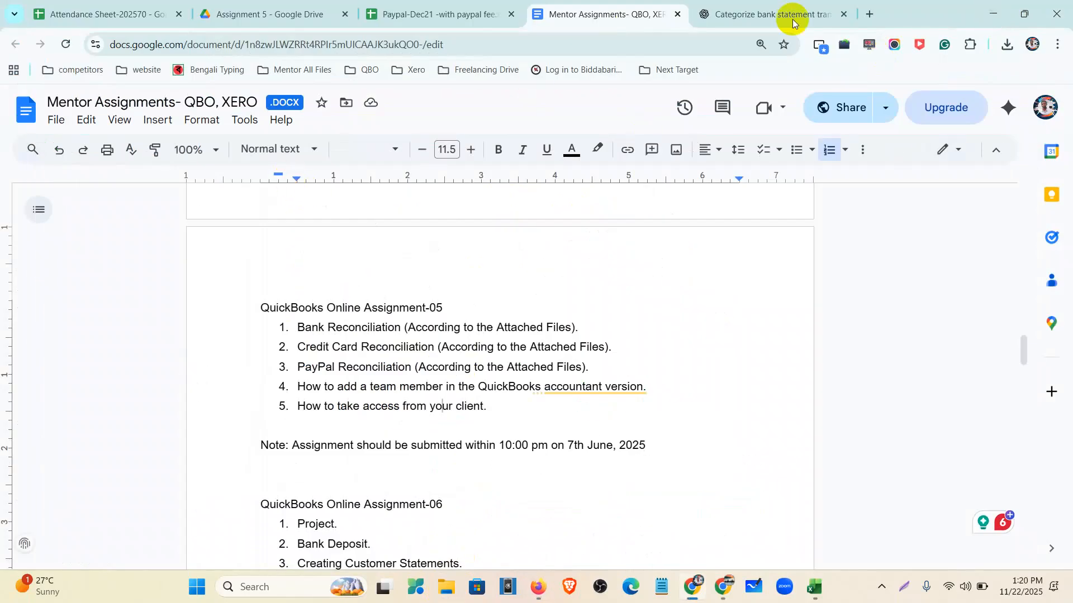
left_click(993, 13)
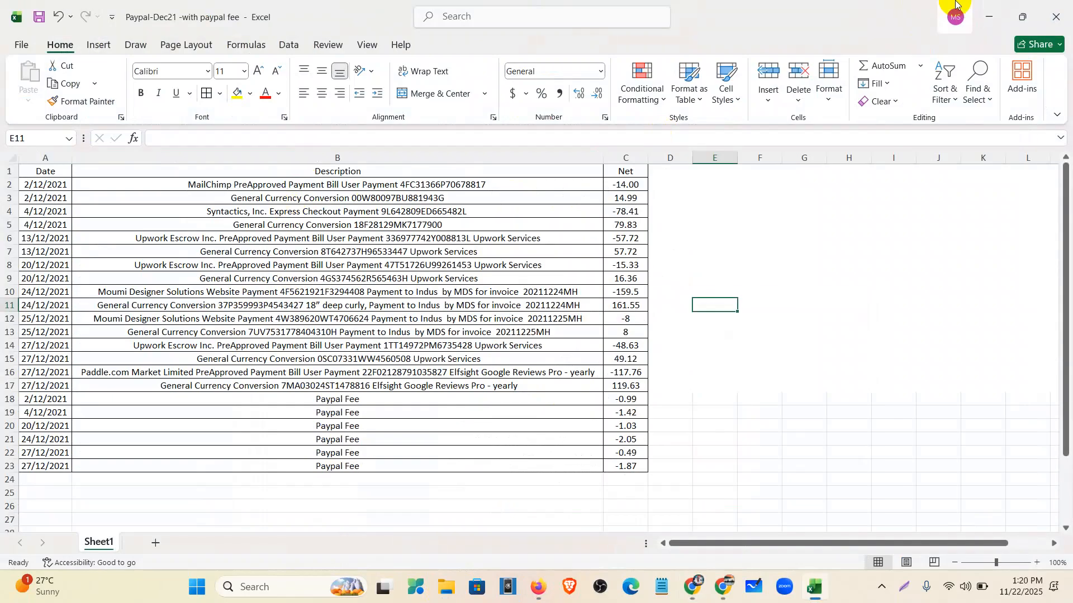
left_click(989, 17)
double_click(28, 126)
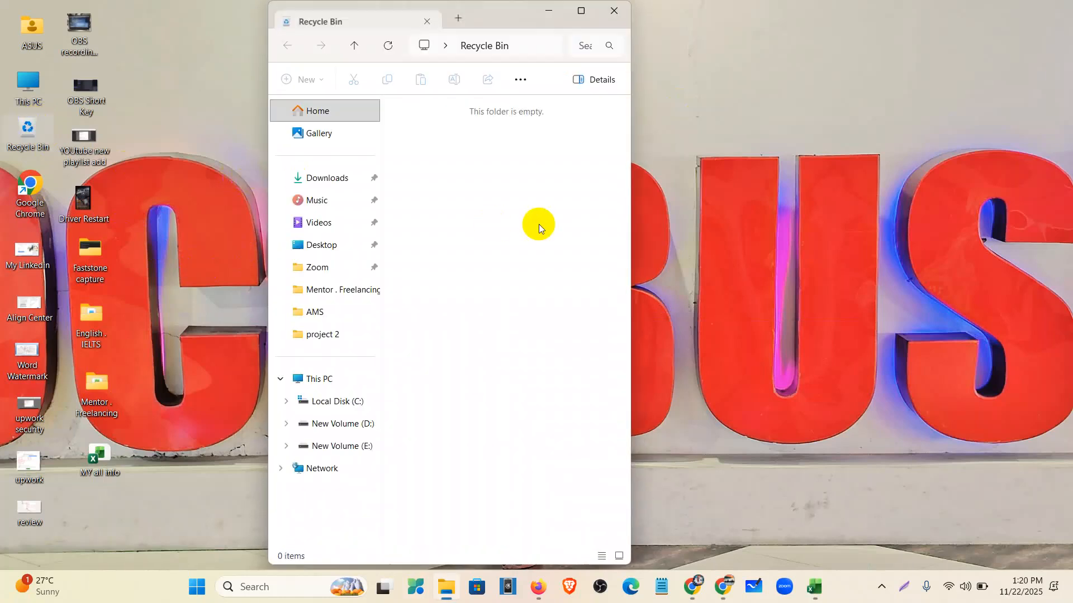
- Check the certificate dates: issued 21 November 2025, valid through 01 July 2026
left_click(612, 10)
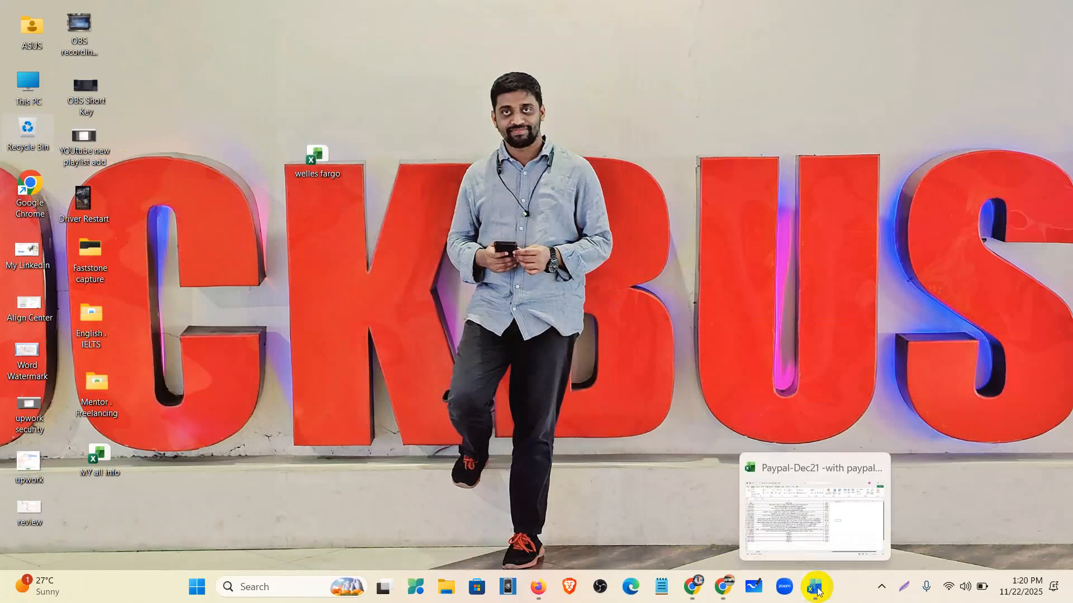
left_click(692, 593)
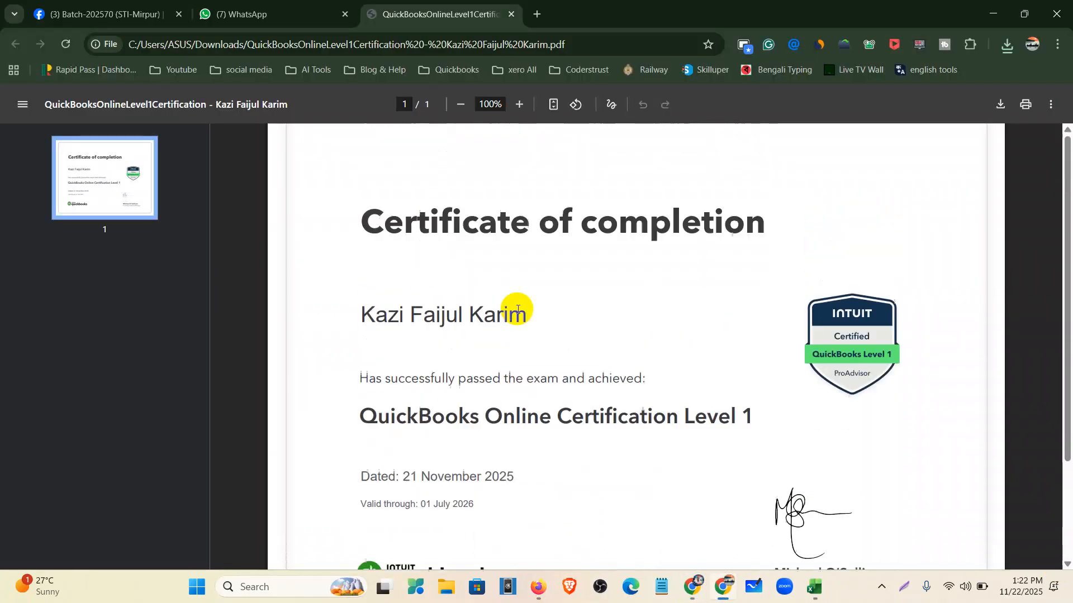
scroll(462, 324, "down", 2)
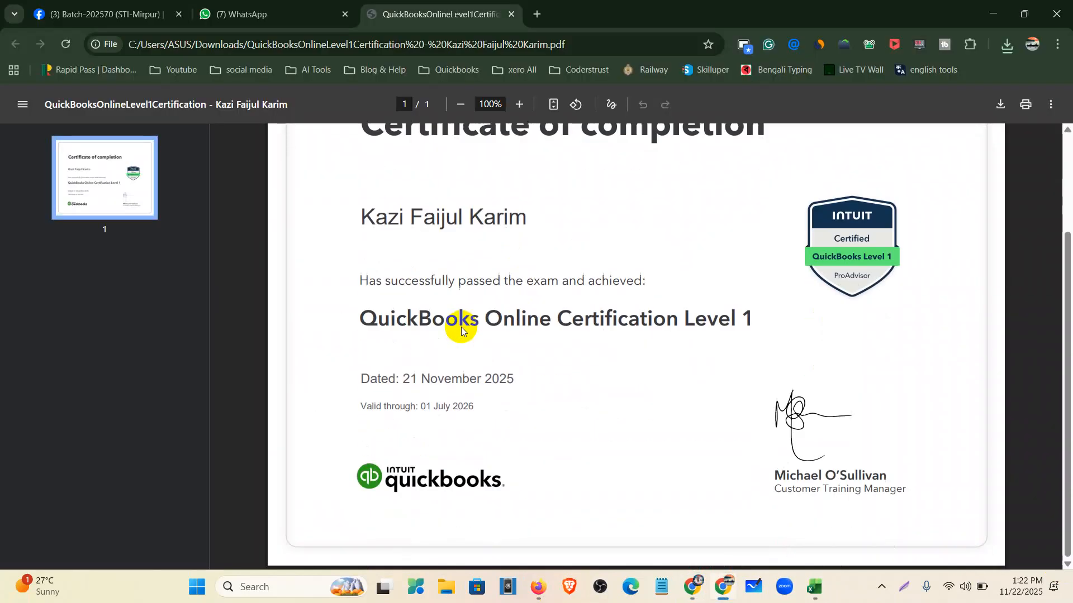
left_click_drag(398, 378, 515, 389)
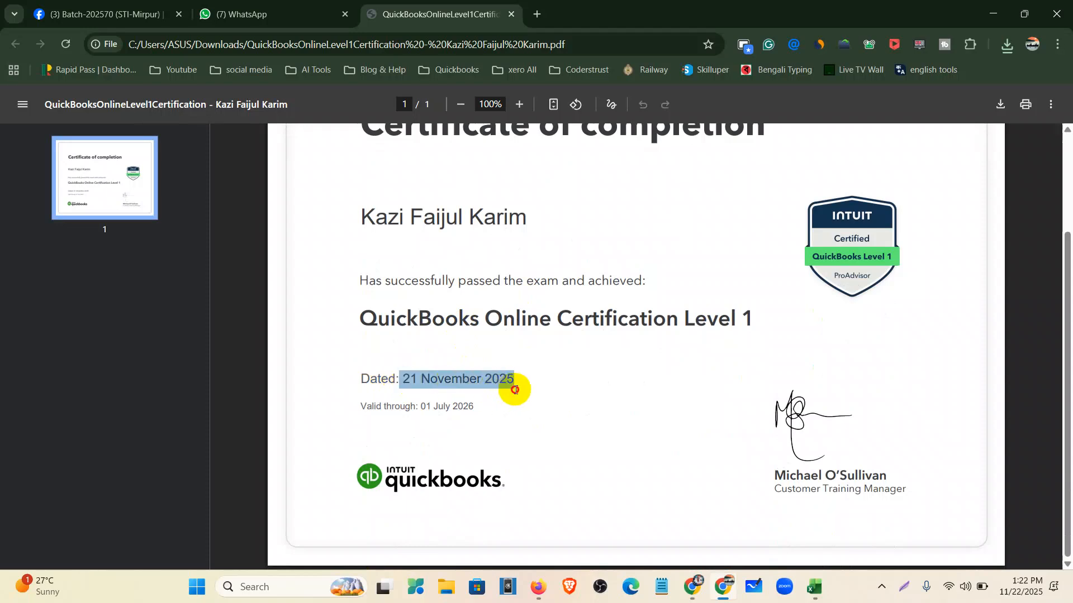
left_click_drag(481, 407, 420, 412)
left_click(453, 423)
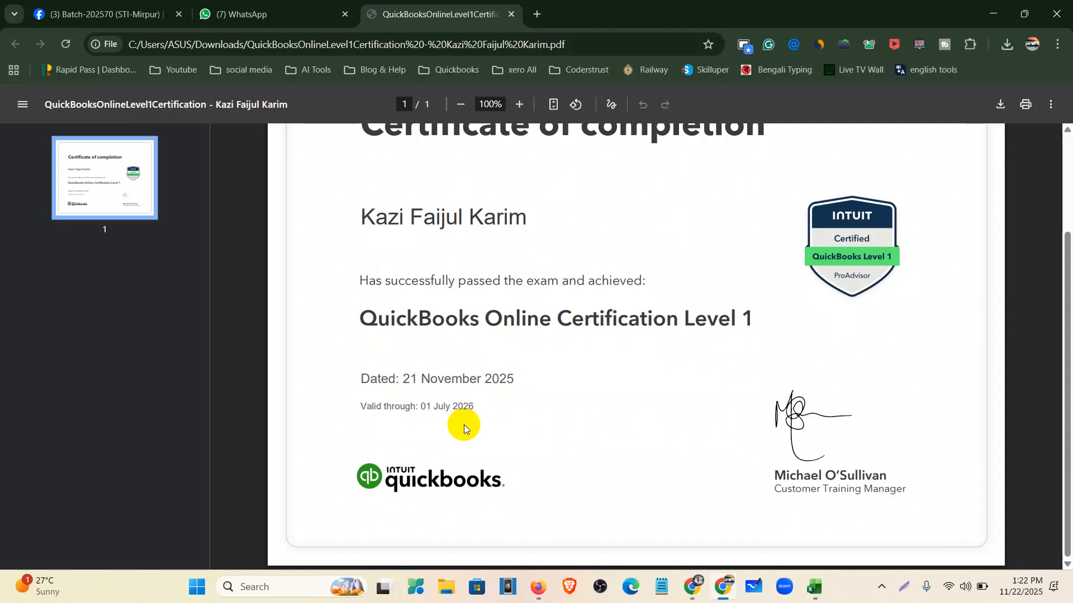
- Select the QuickBooks Online Certification Level 1 title, then switch to the Mentor Assignments document
scroll(464, 425, "up", 1)
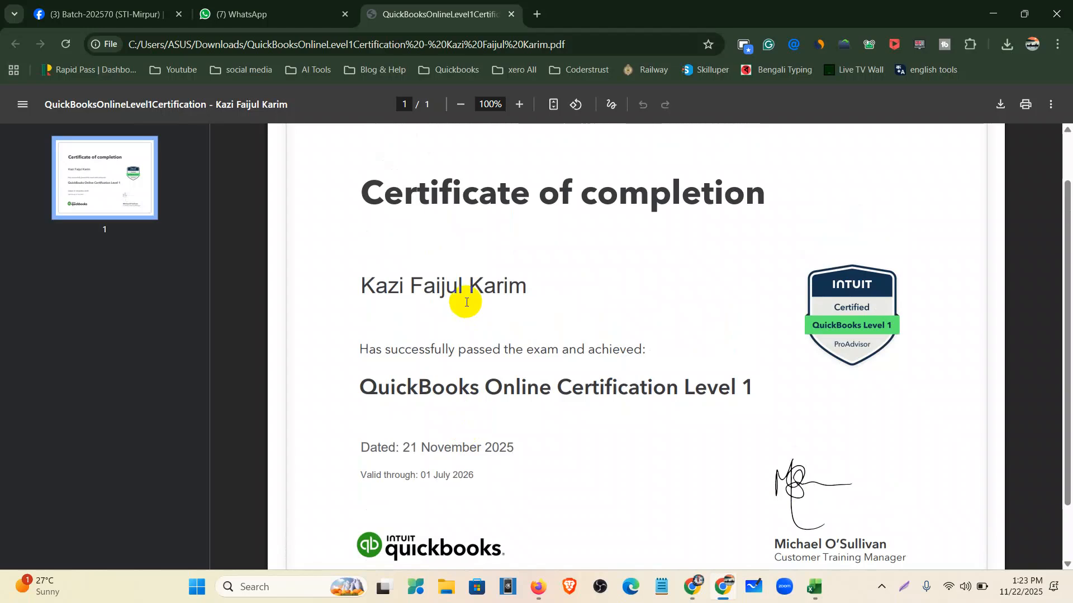
scroll(466, 302, "down", 1)
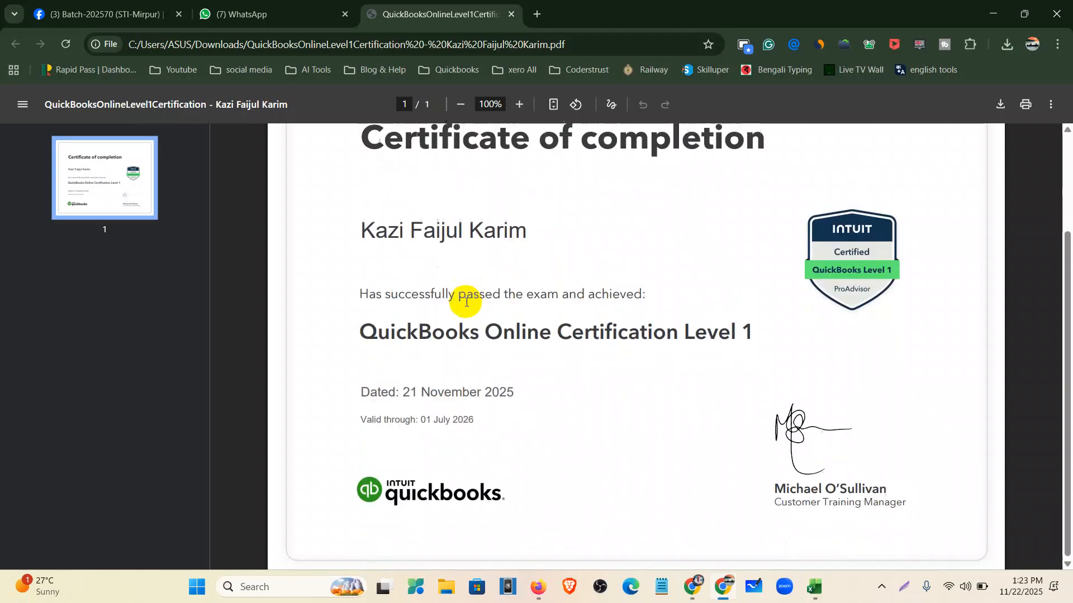
left_click_drag(730, 319, 319, 307)
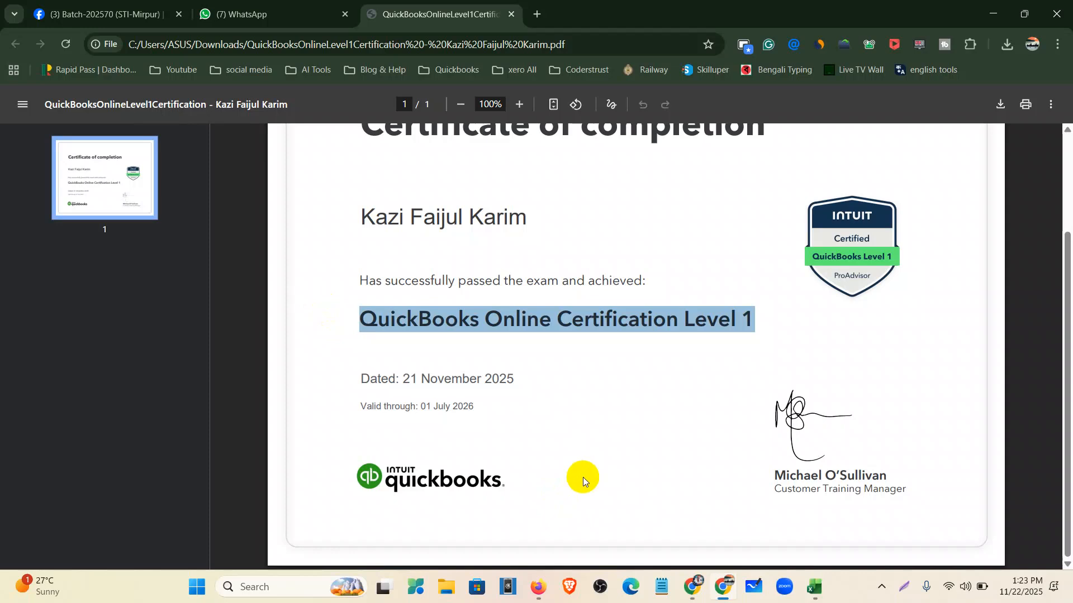
mouse_move(688, 601)
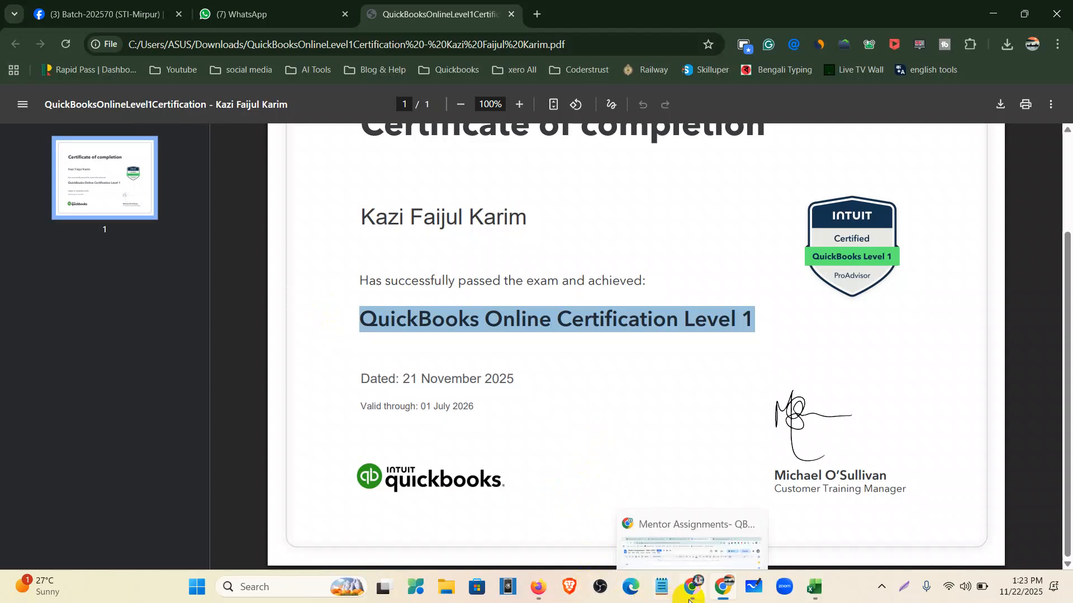
left_click(689, 601)
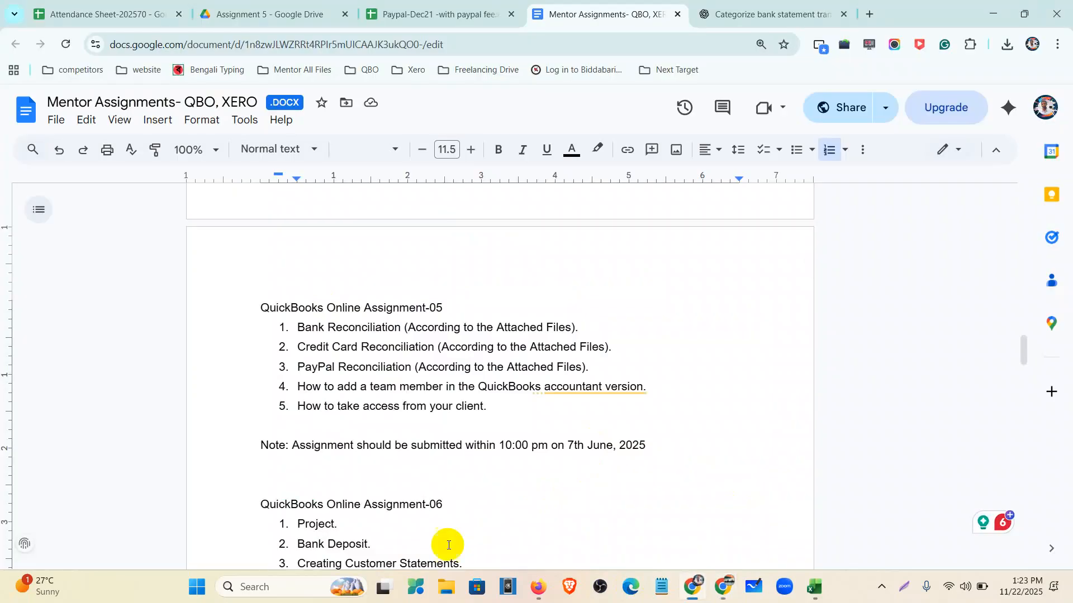
- Glance at the certificate PDF again and return to QuickBooks My accountant
left_click(539, 592)
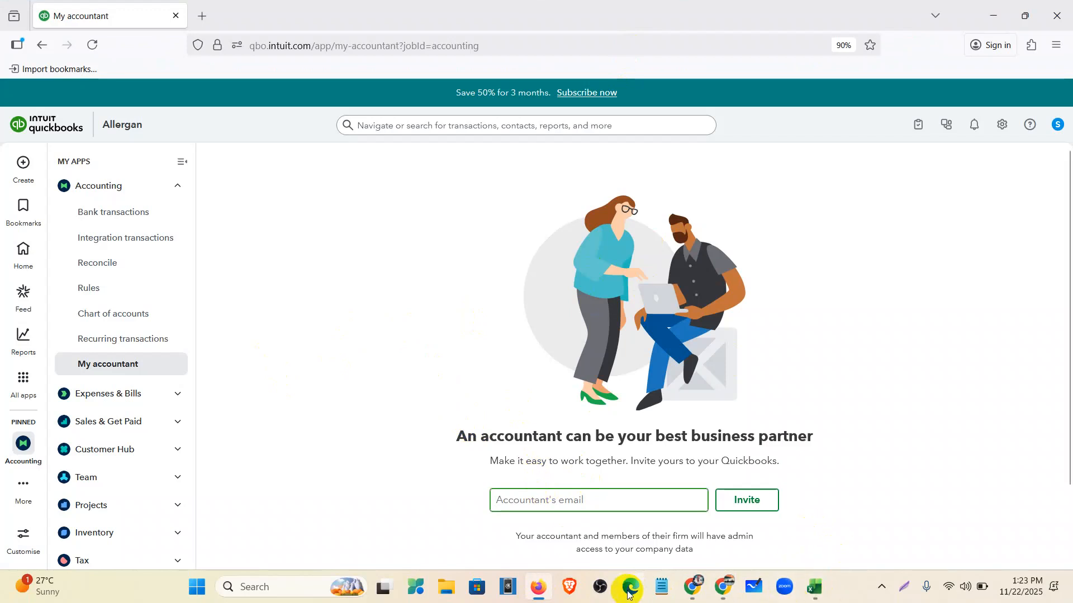
left_click(713, 593)
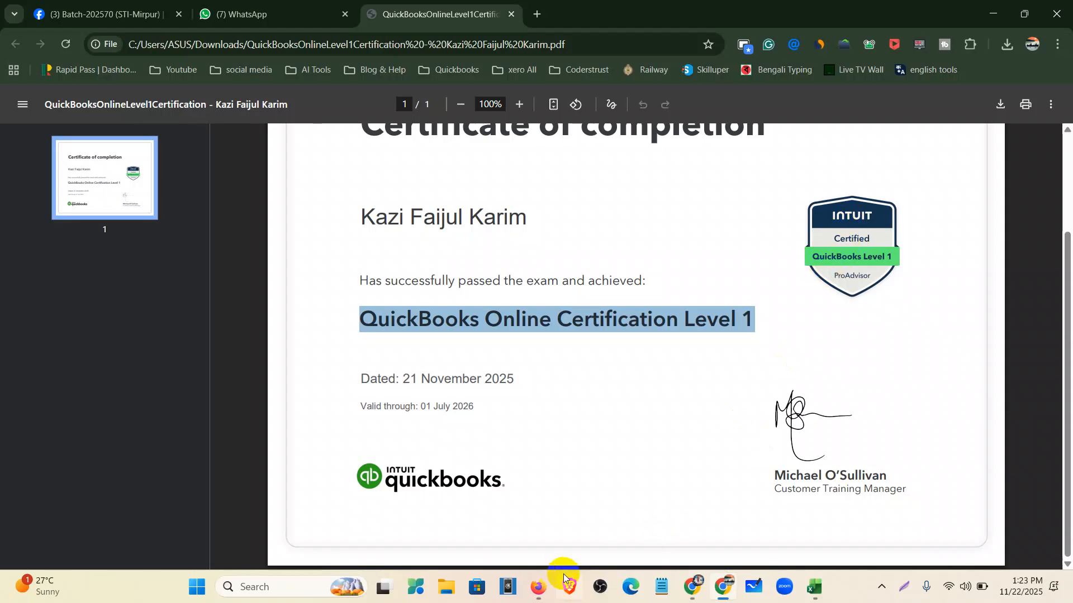
left_click(542, 589)
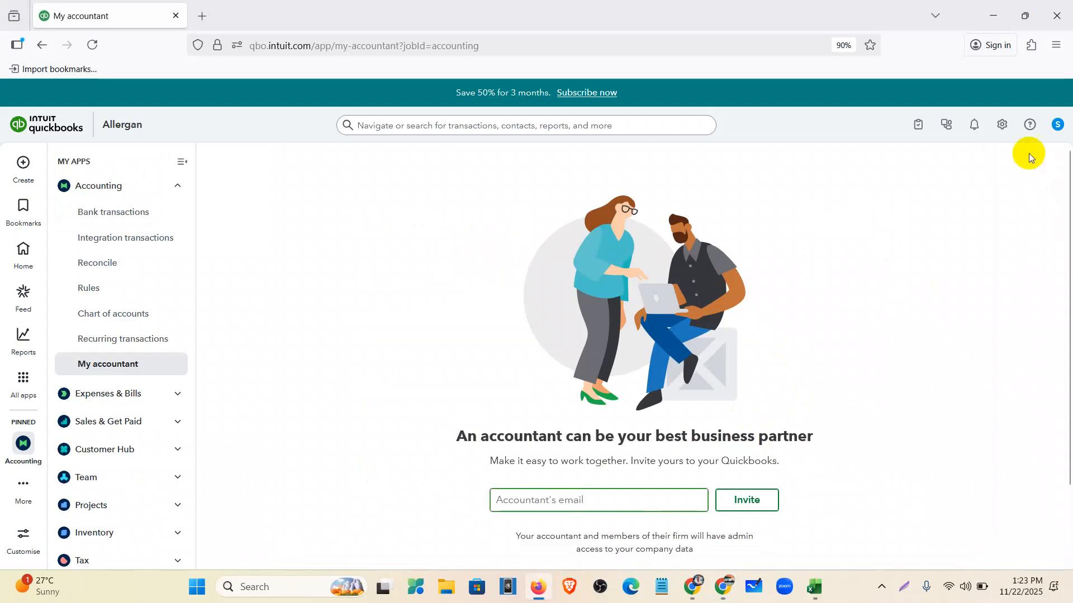
- Open Manage your Intuit Account in a new tab, then return and open company settings
left_click(1056, 125)
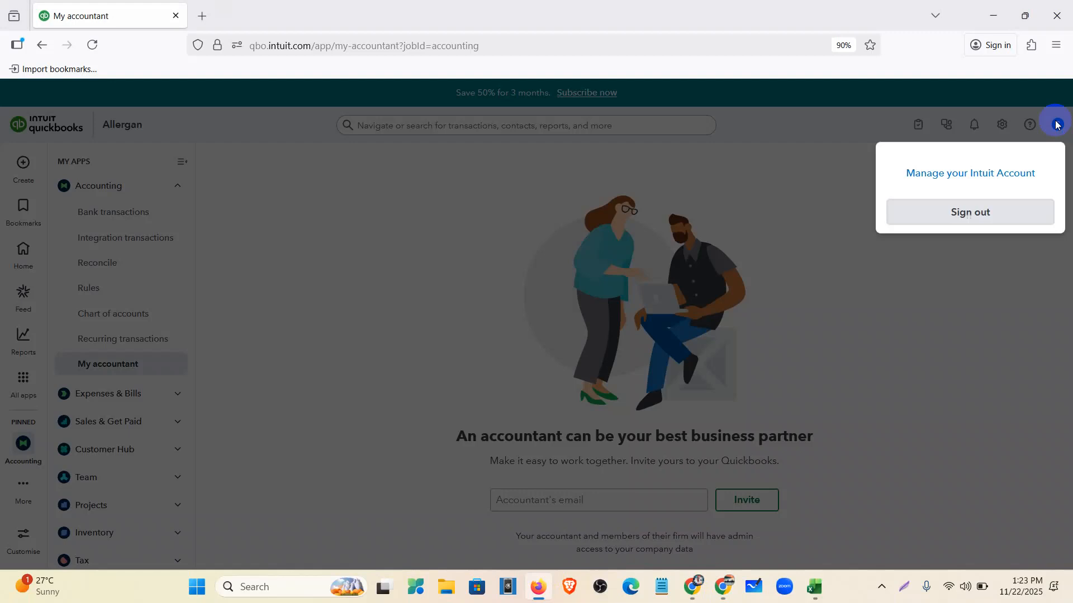
left_click(923, 254)
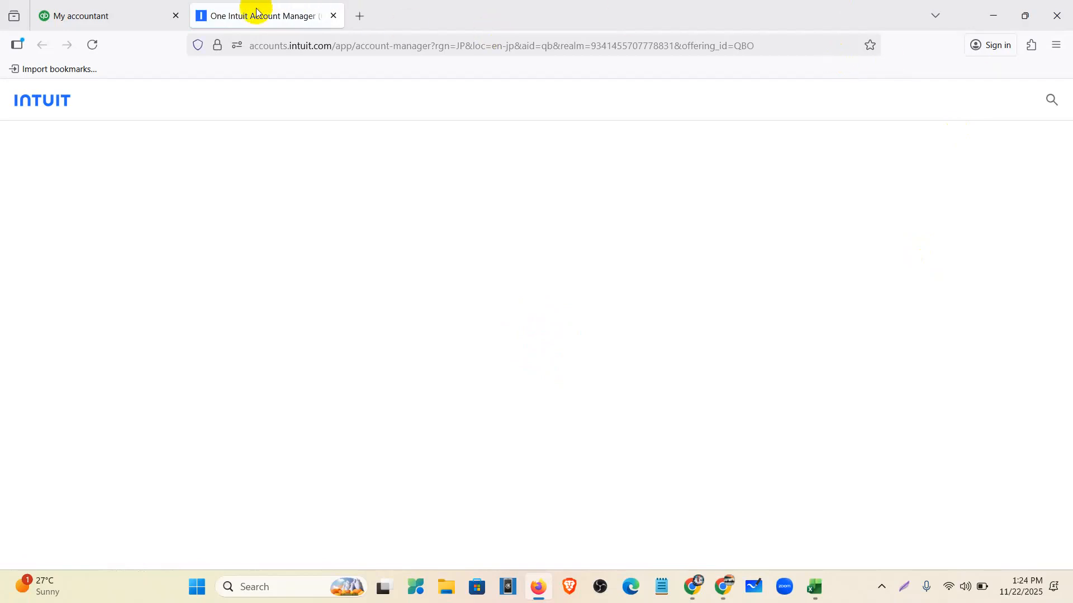
left_click(98, 17)
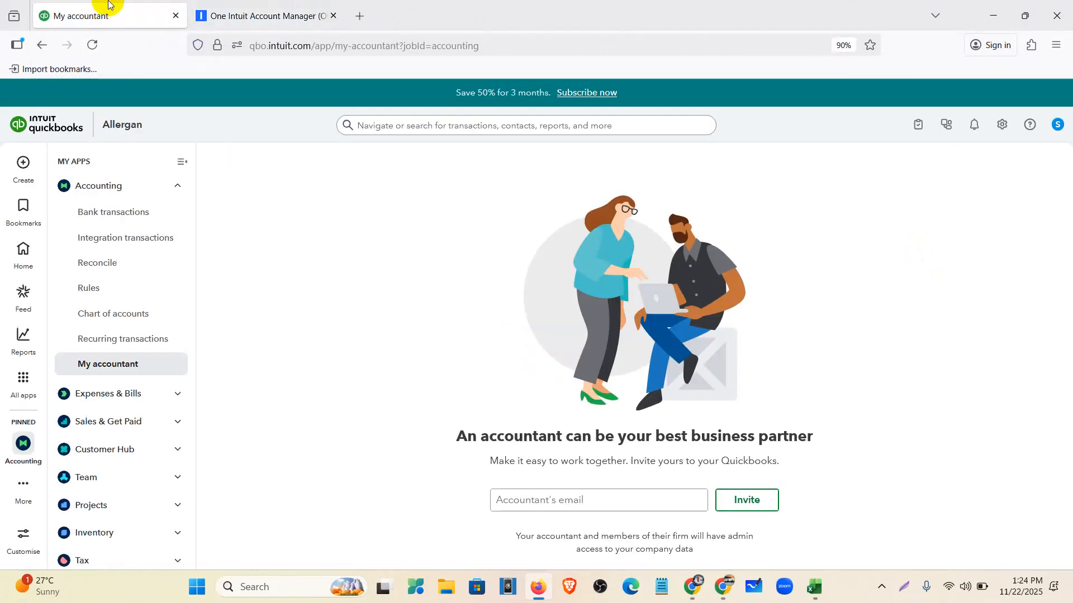
left_click(1002, 128)
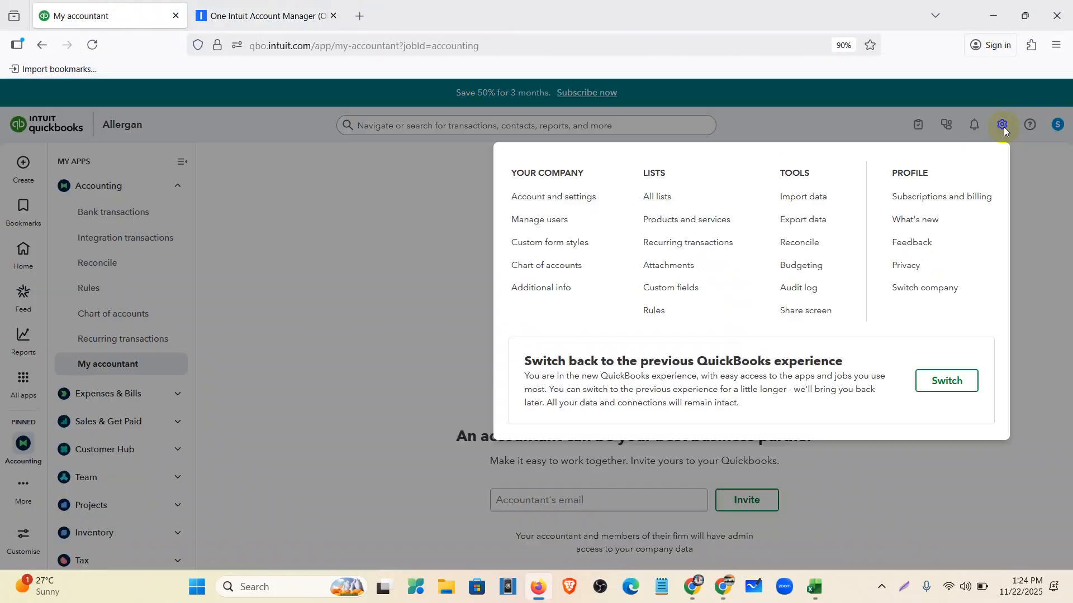
- Switch from the Allergan company into the QuickBooks Accountant firm via Switch company
left_click(920, 289)
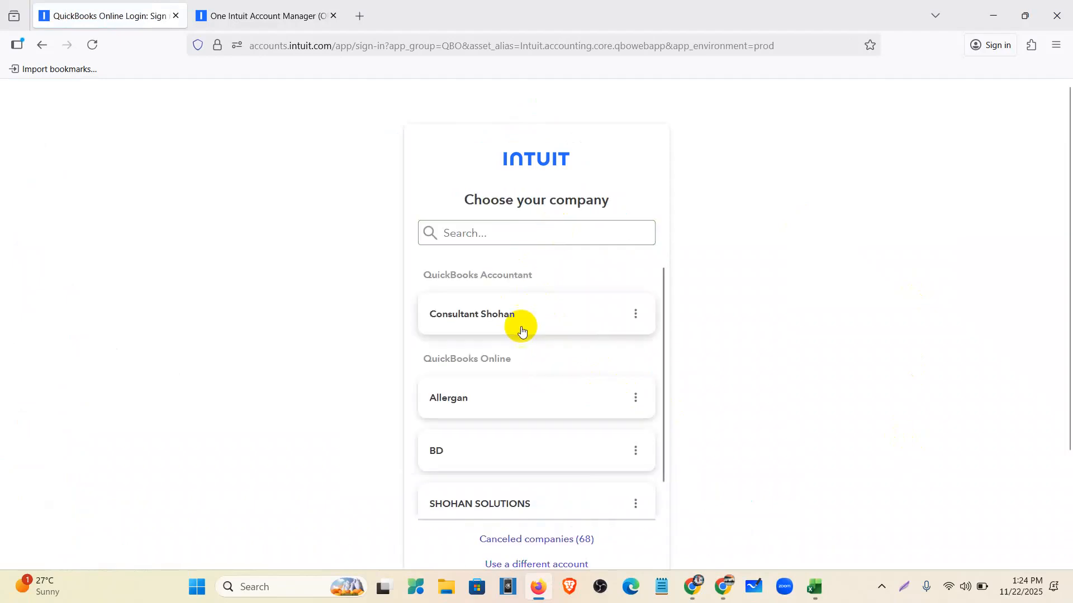
left_click(528, 302)
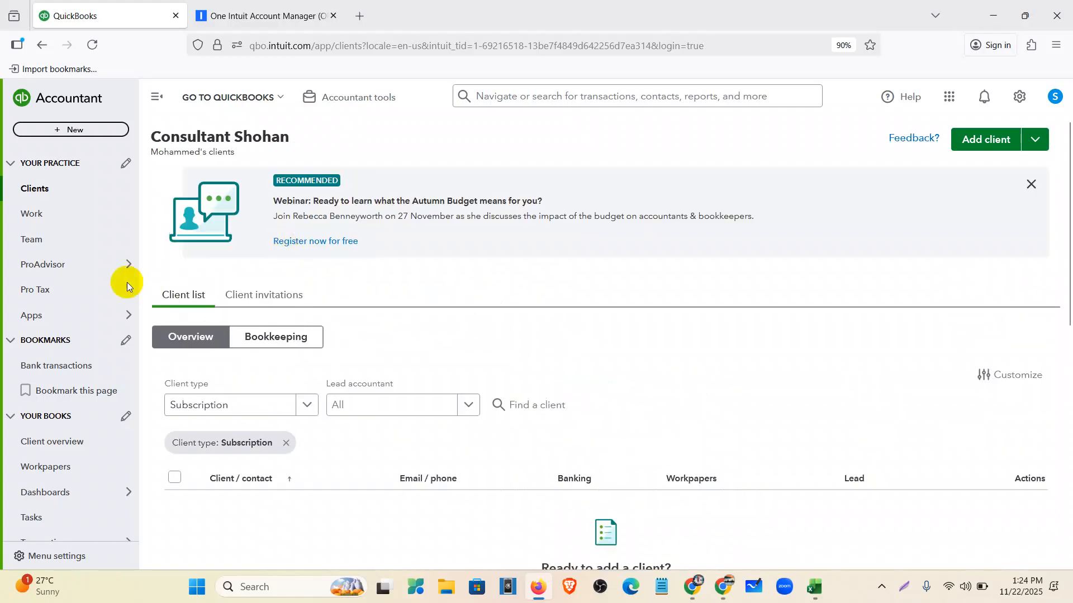
- Close the Recommended webinar banner above the Clients list
left_click(1029, 184)
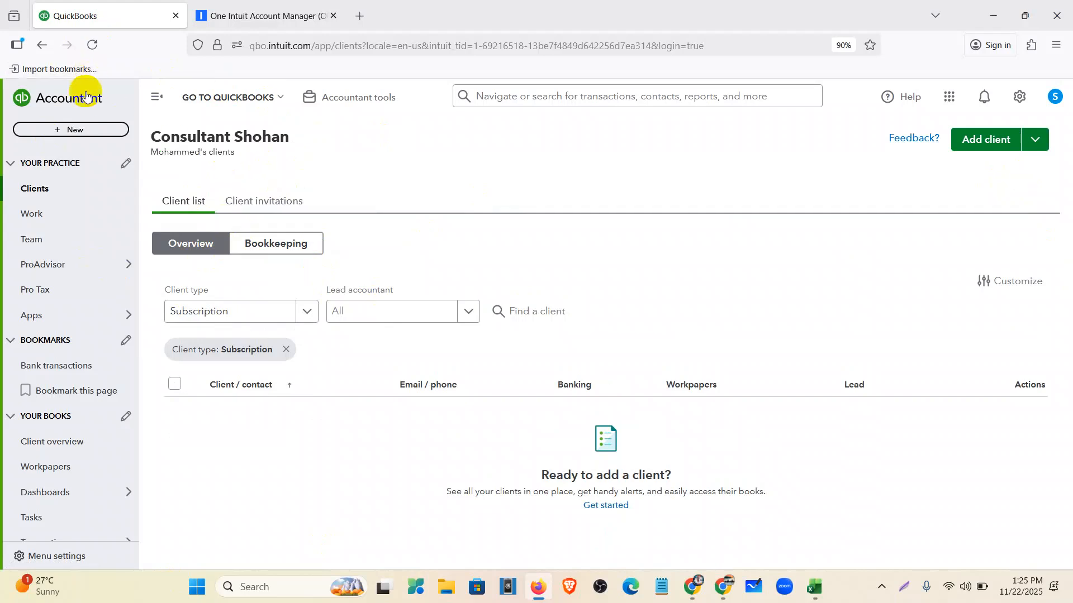
- Open Team, review the Roles and Certifications tabs, then return to Users showing one Primary admin
left_click(70, 240)
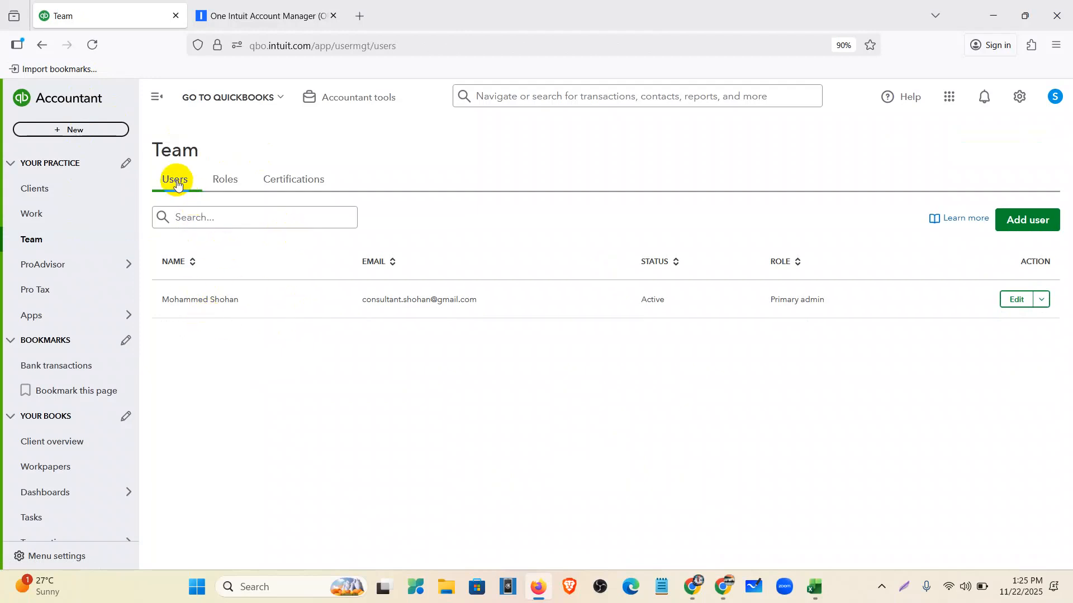
left_click(231, 190)
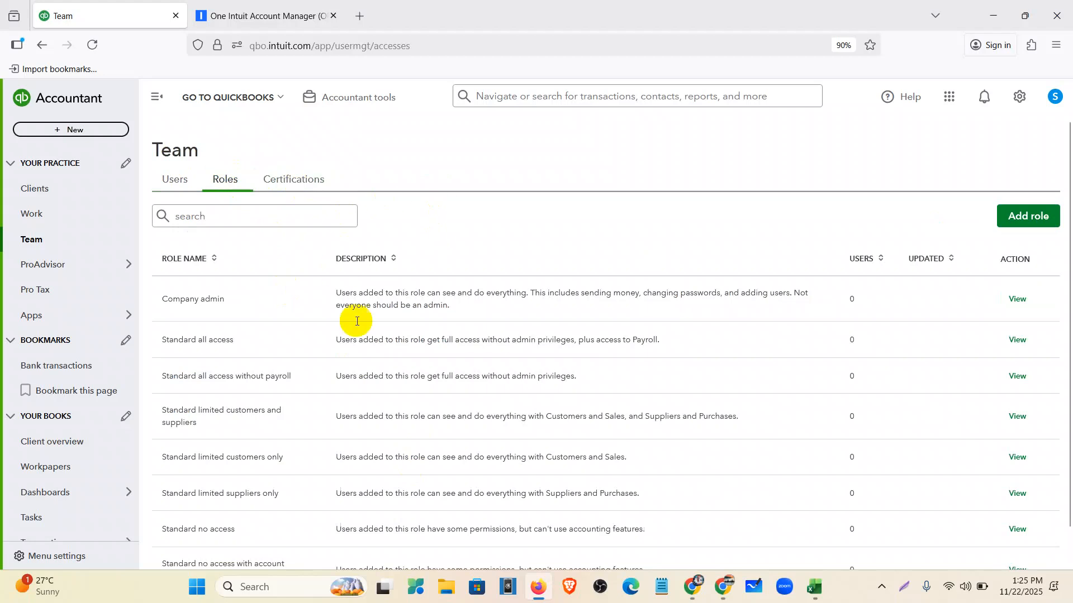
scroll(507, 351, "down", 1)
left_click(302, 146)
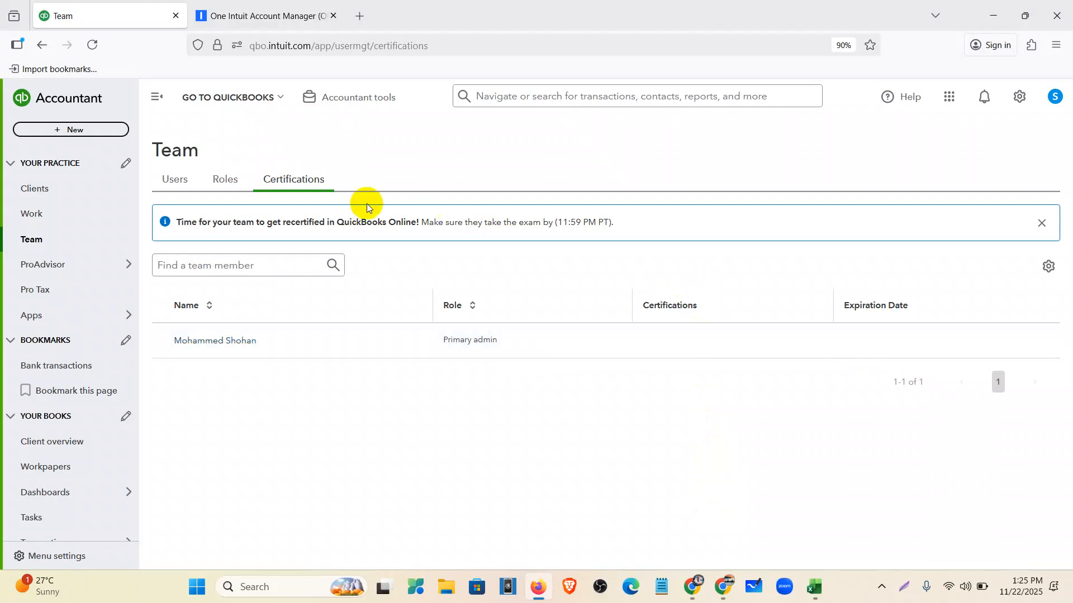
left_click(172, 185)
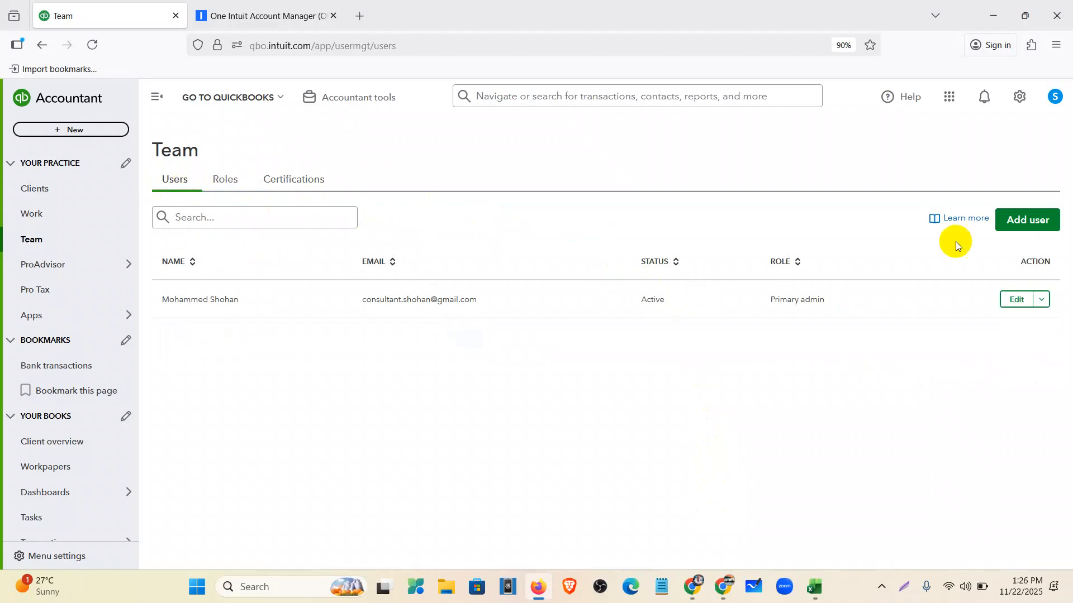
- Open the Add user form and step through the first name, last name and e-mail fields
left_click(1026, 221)
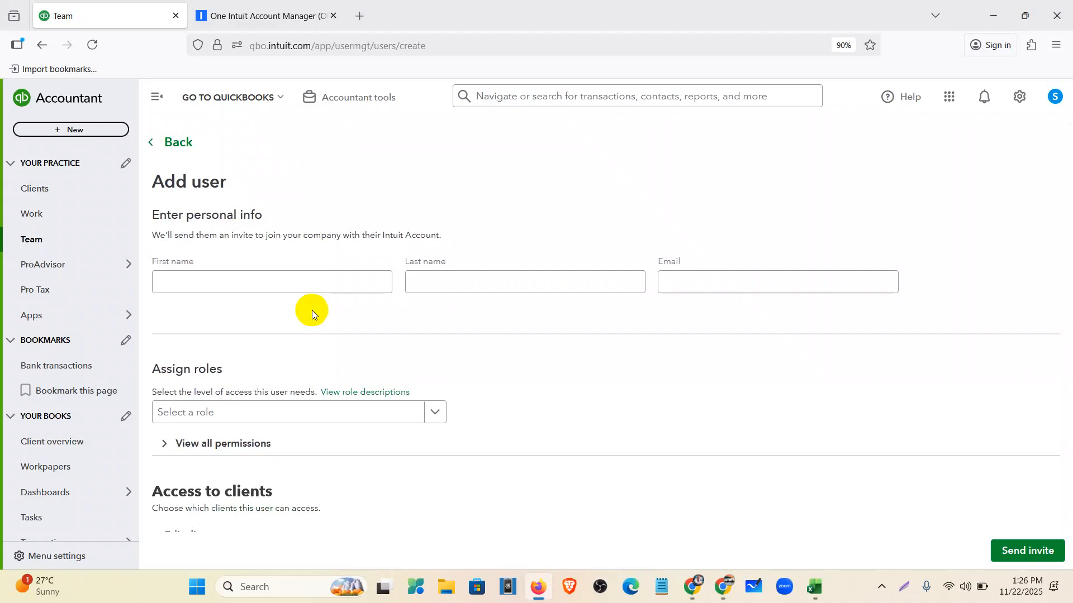
left_click(186, 284)
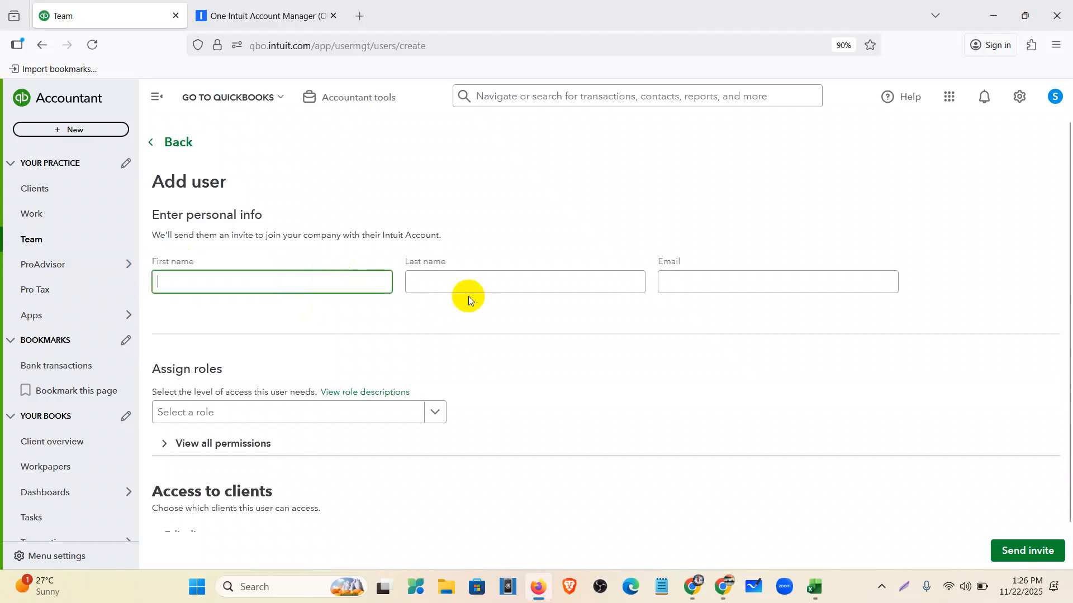
left_click(460, 283)
left_click(683, 286)
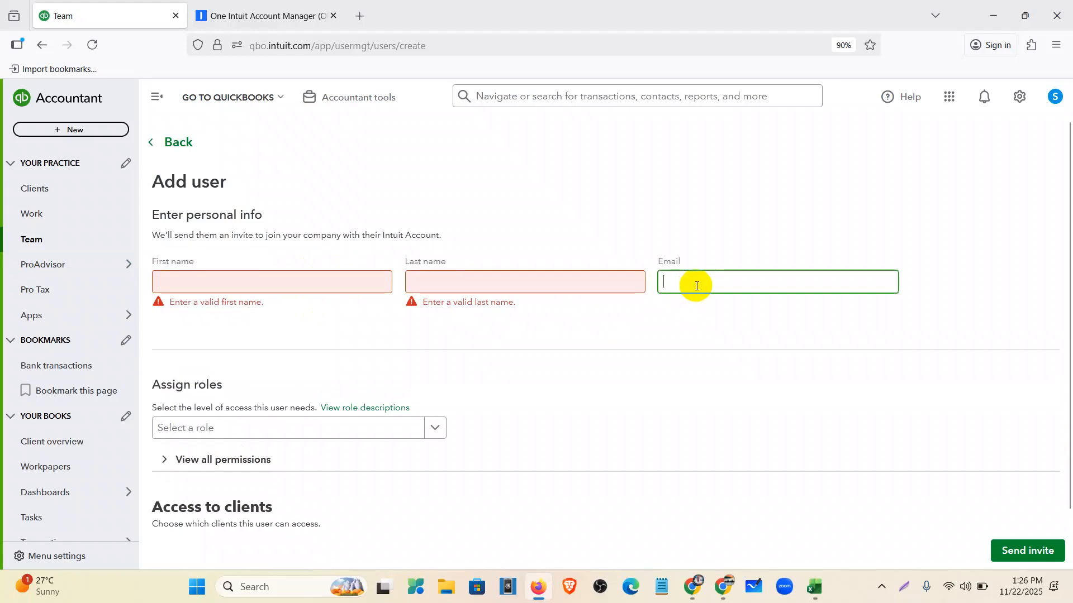
scroll(498, 307, "down", 1)
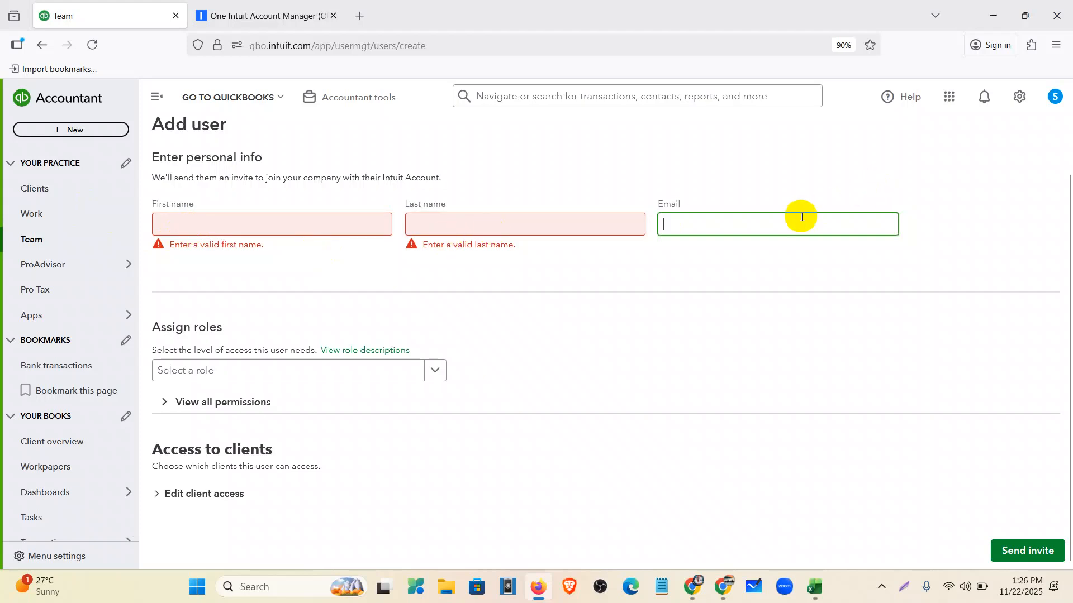
- Open the Select a role dropdown and expand View all permissions to review the role's access
left_click(291, 372)
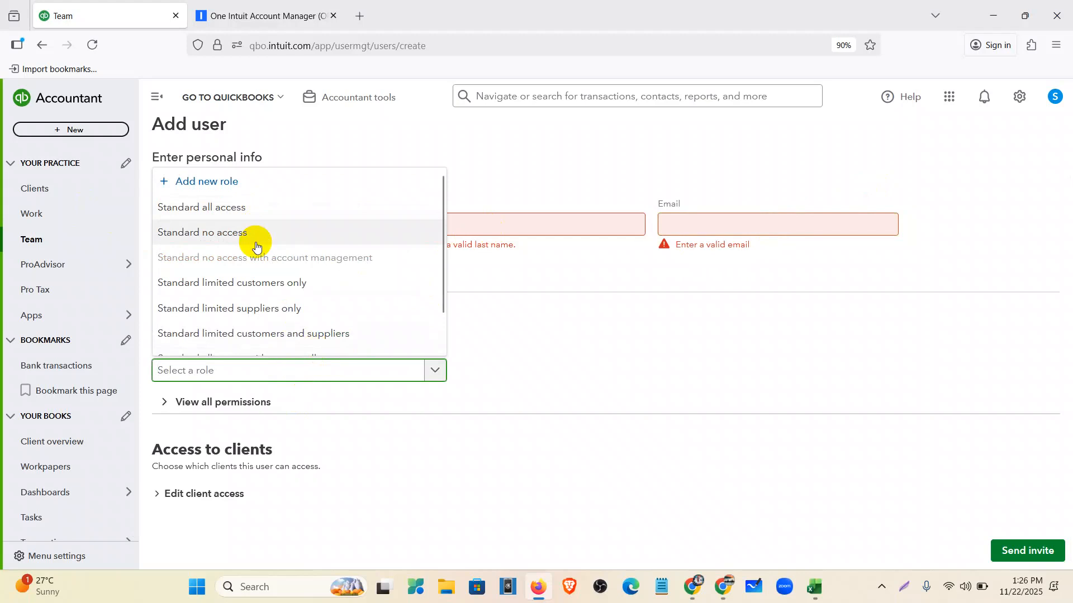
scroll(257, 246, "down", 1)
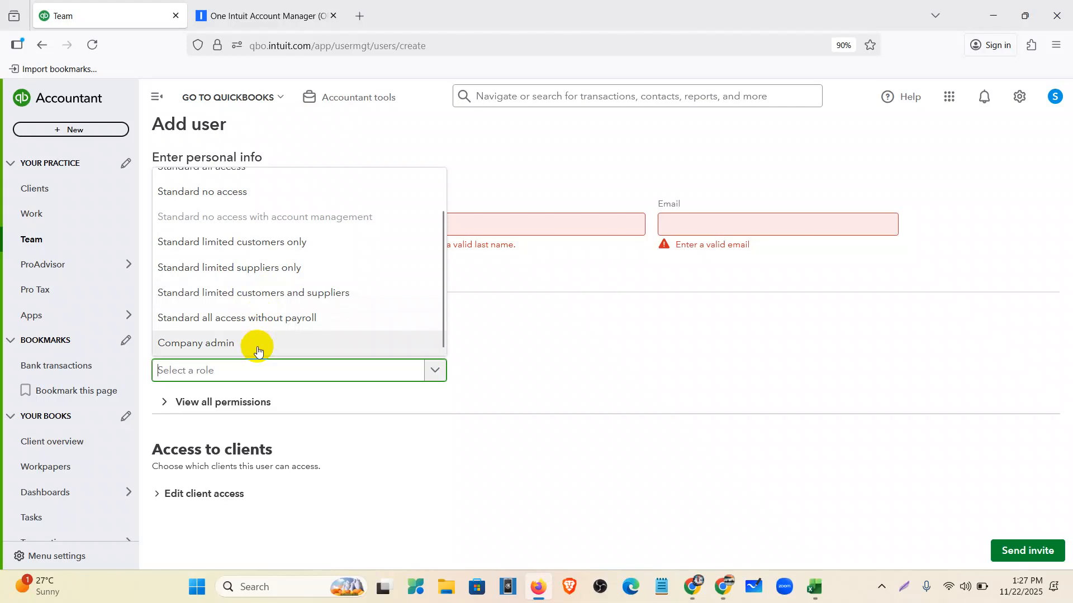
left_click(207, 410)
scroll(205, 413, "down", 15)
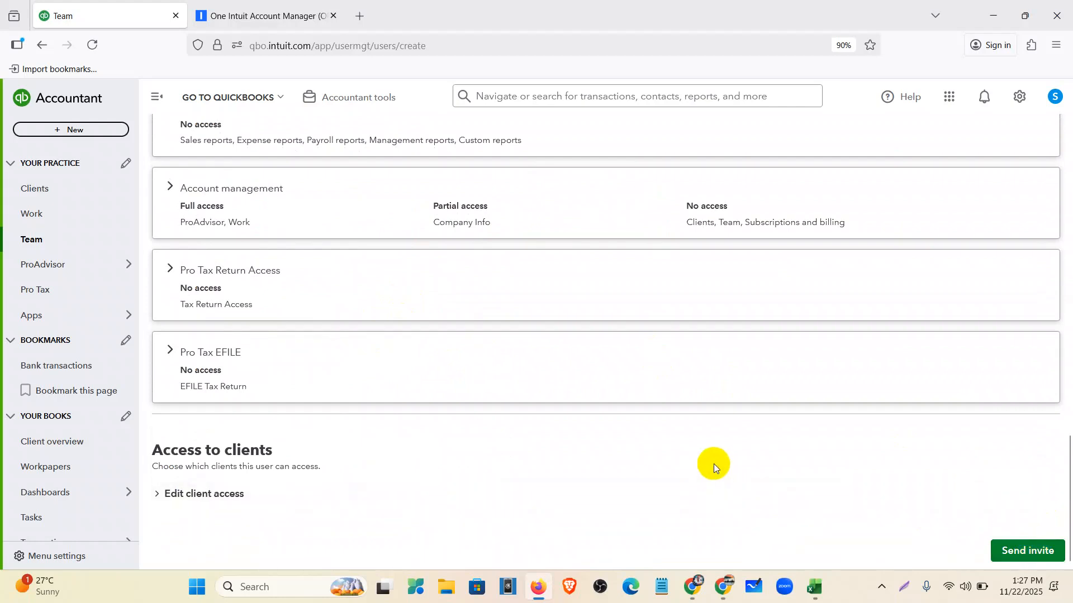
scroll(690, 465, "up", 15)
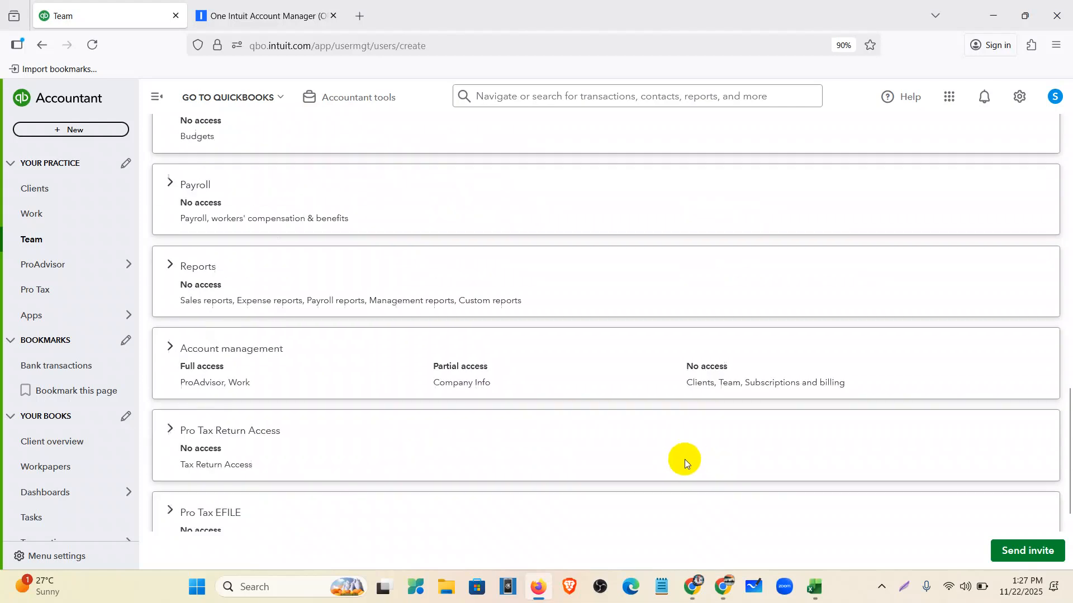
scroll(689, 458, "up", 2)
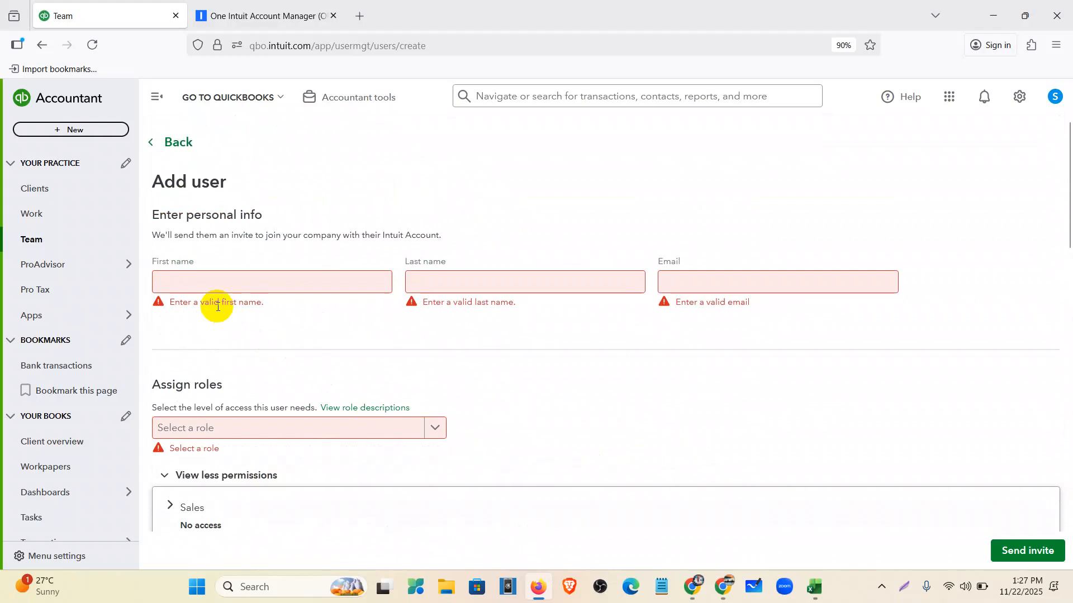
- Return to the empty Clients page via the Accountant logo and reset browser zoom from 90% to 100%
left_click(48, 95)
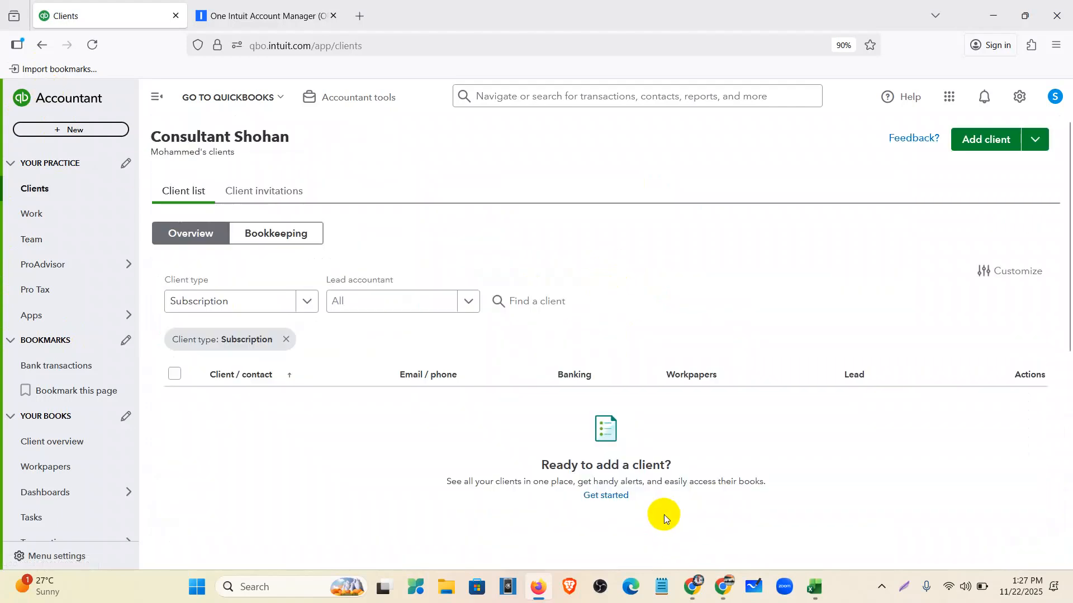
left_click(698, 600)
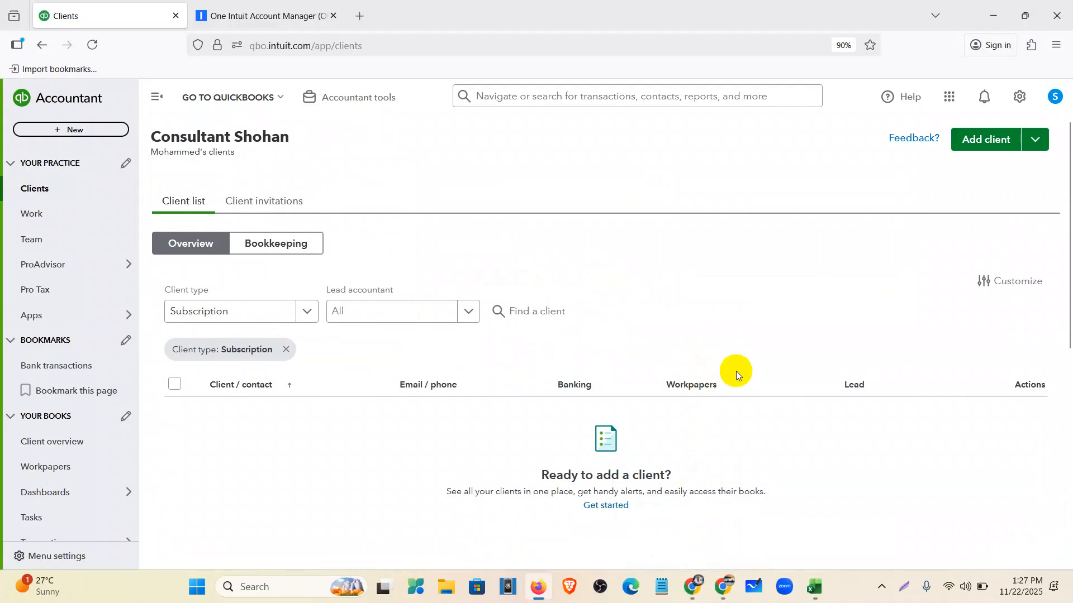
left_click(843, 46)
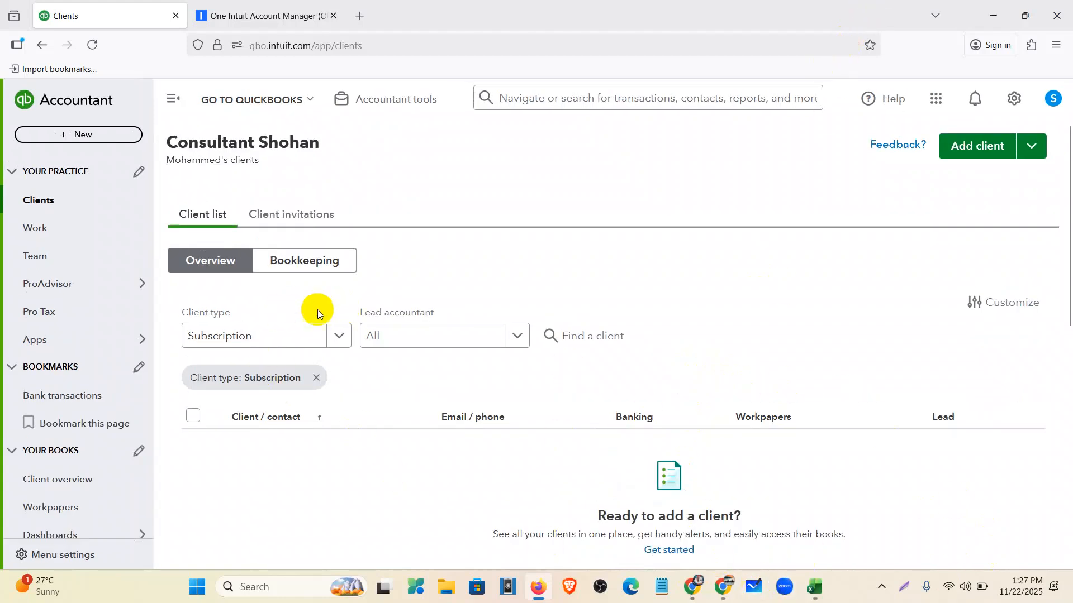
mouse_move(29, 291)
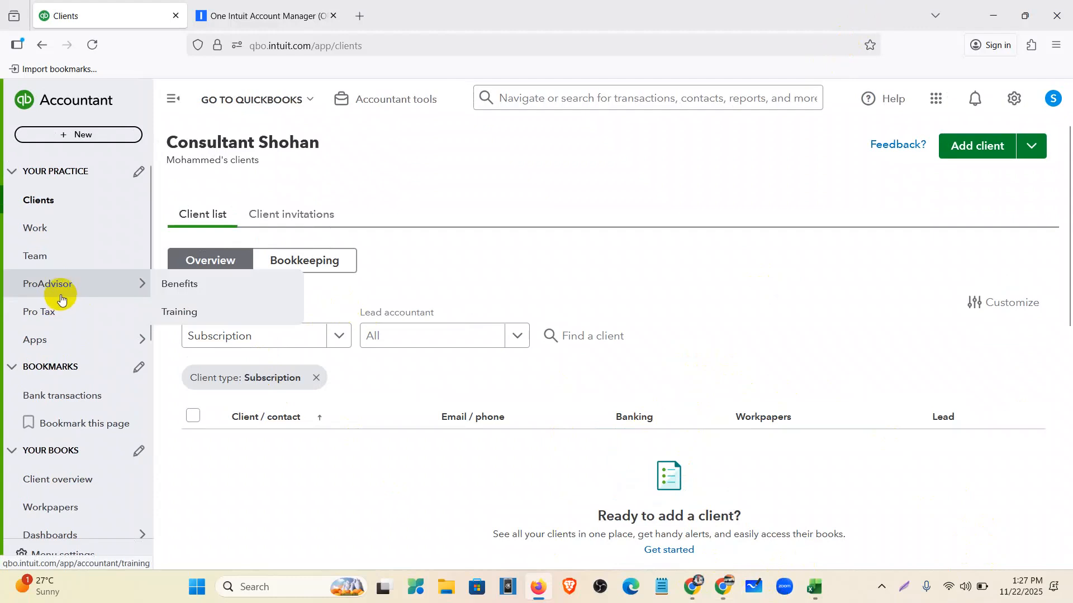
left_click(164, 314)
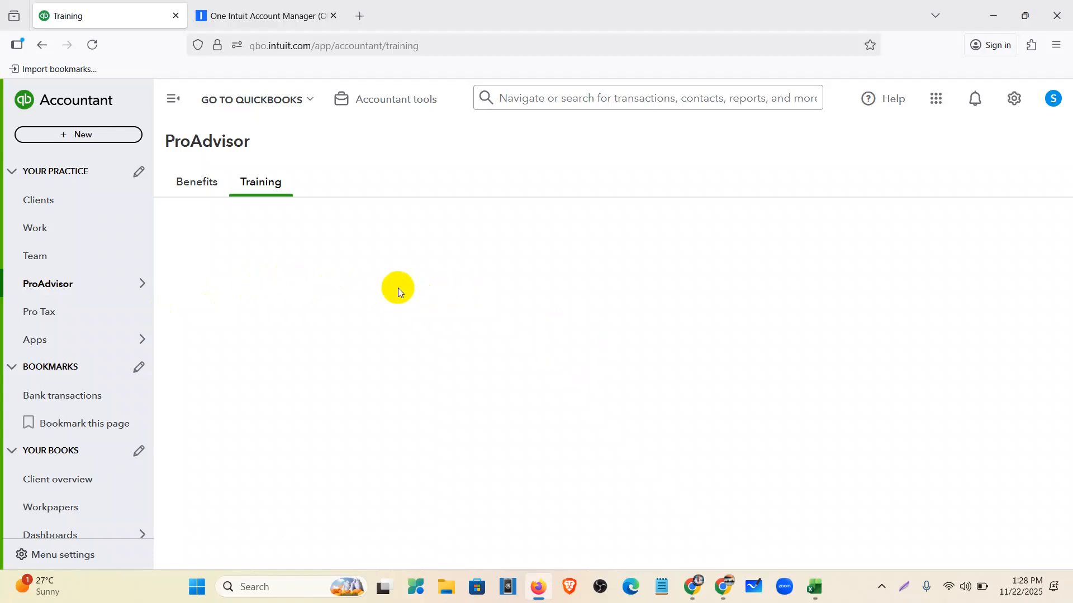
left_click(376, 243)
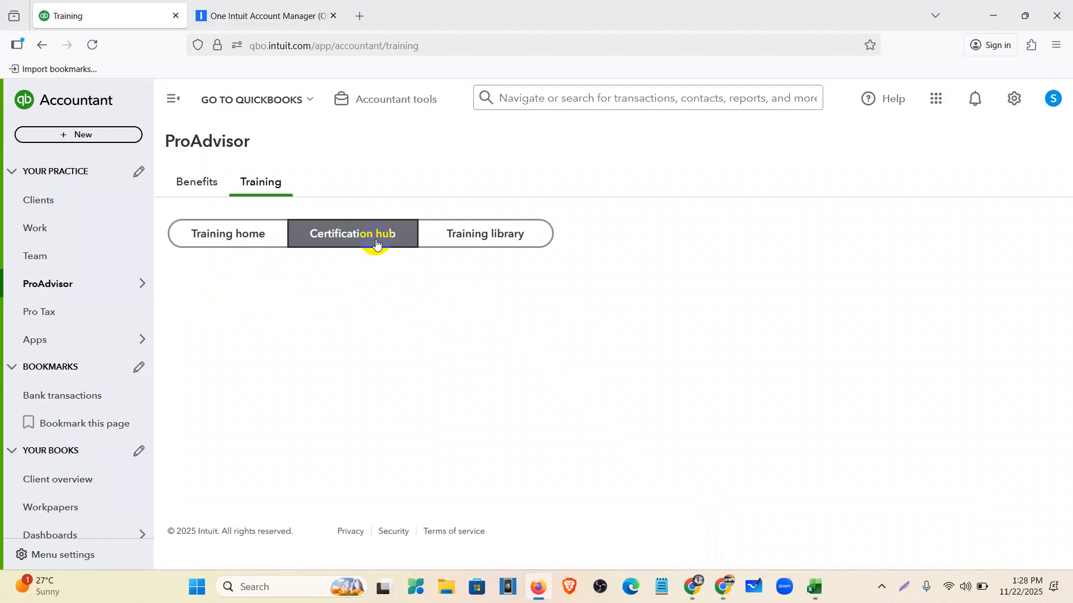
scroll(537, 444, "down", 4)
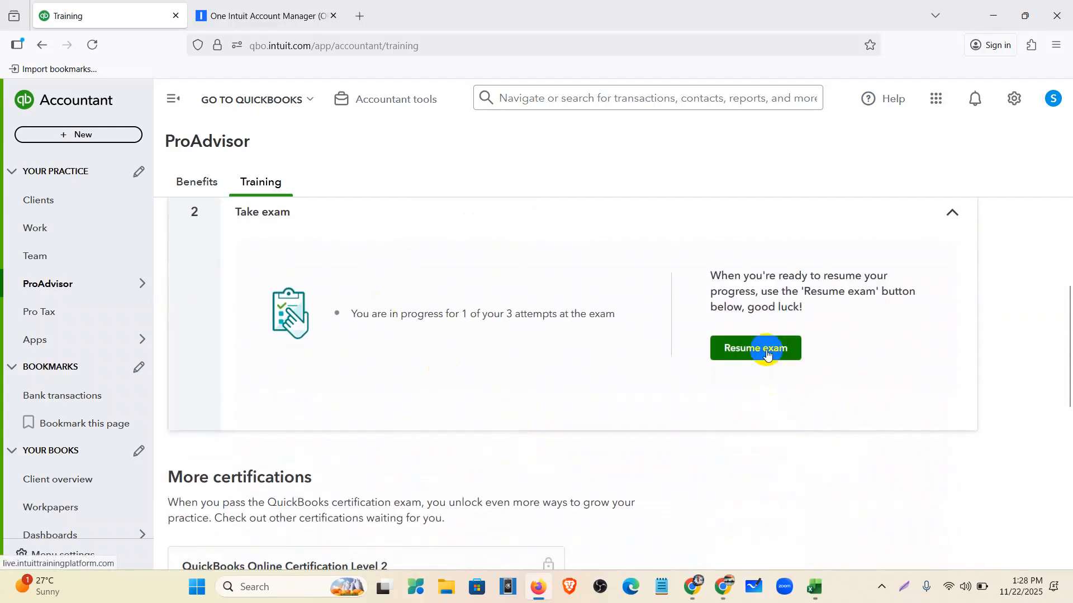
scroll(767, 352, "up", 4)
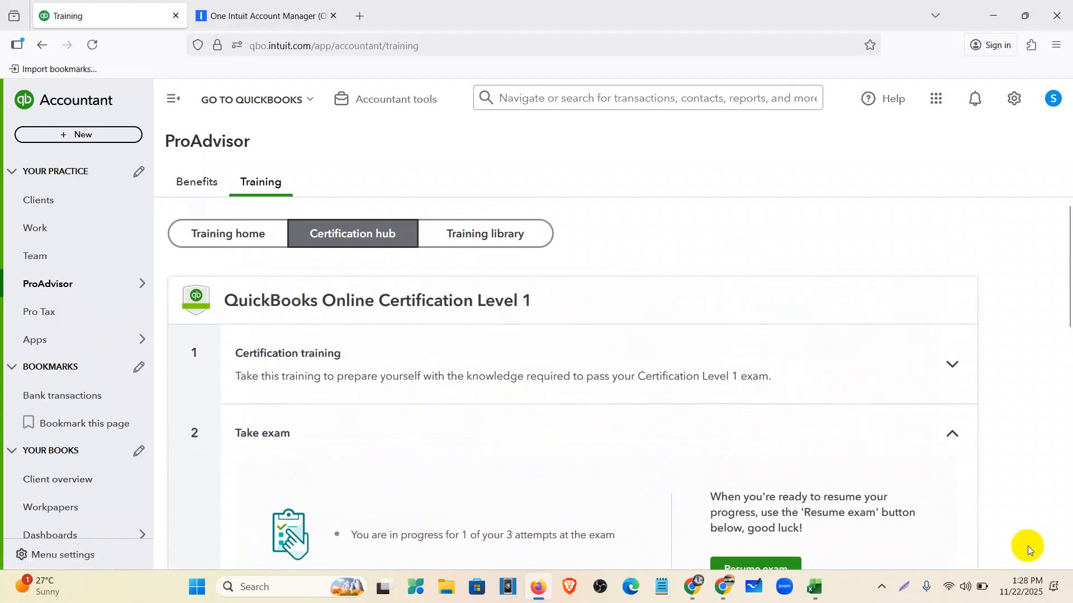
left_click(49, 101)
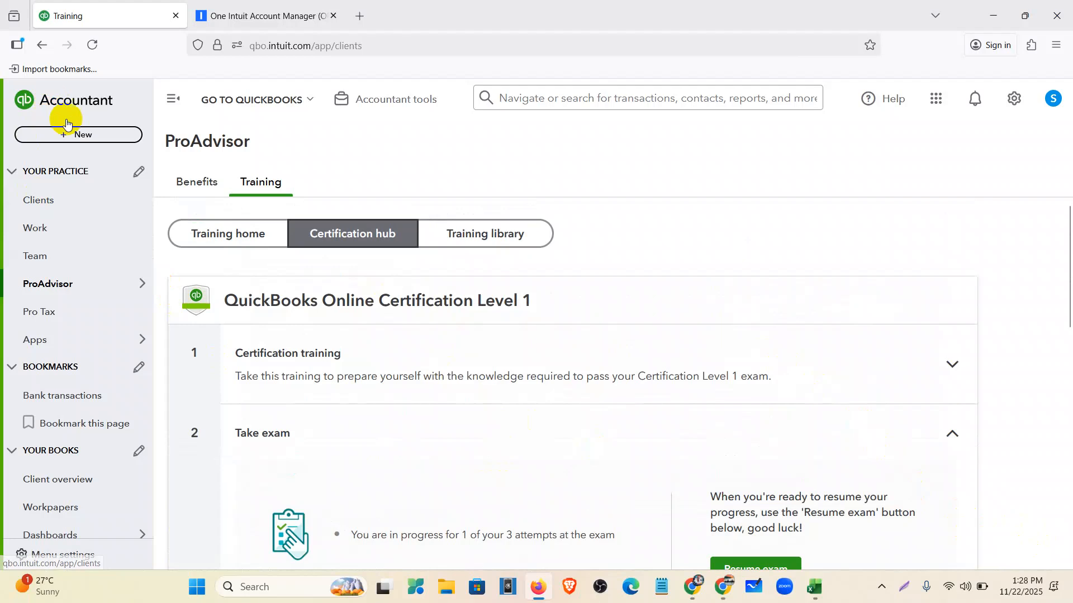